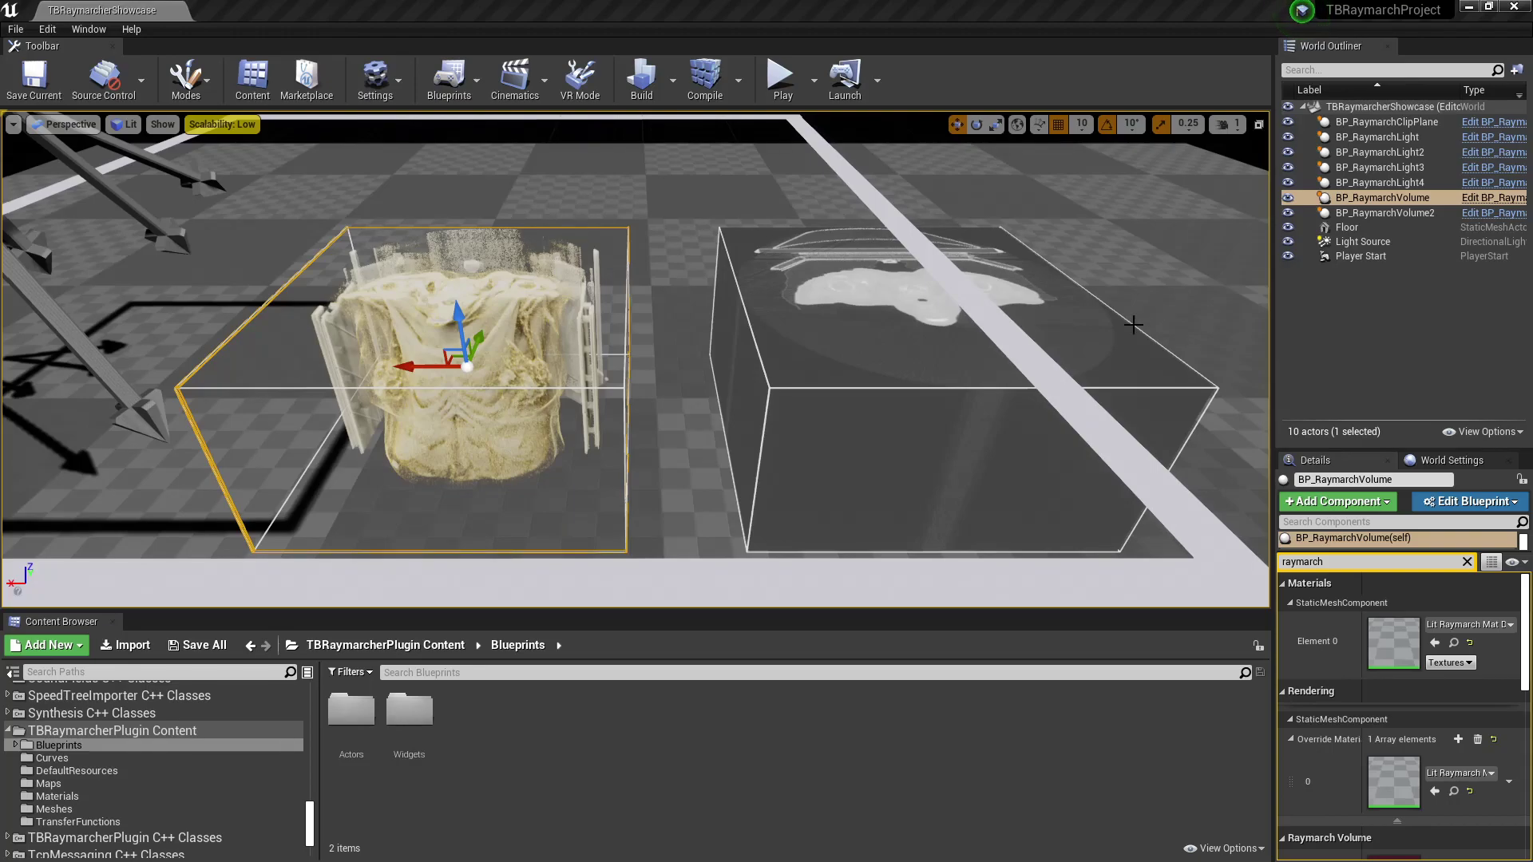
Open the MHD_70 asset assigned to BP_RaymarchVolume2, and from it the associated Data_70 volume texture.
{"action": "left_click", "coordinate": [949, 392]}
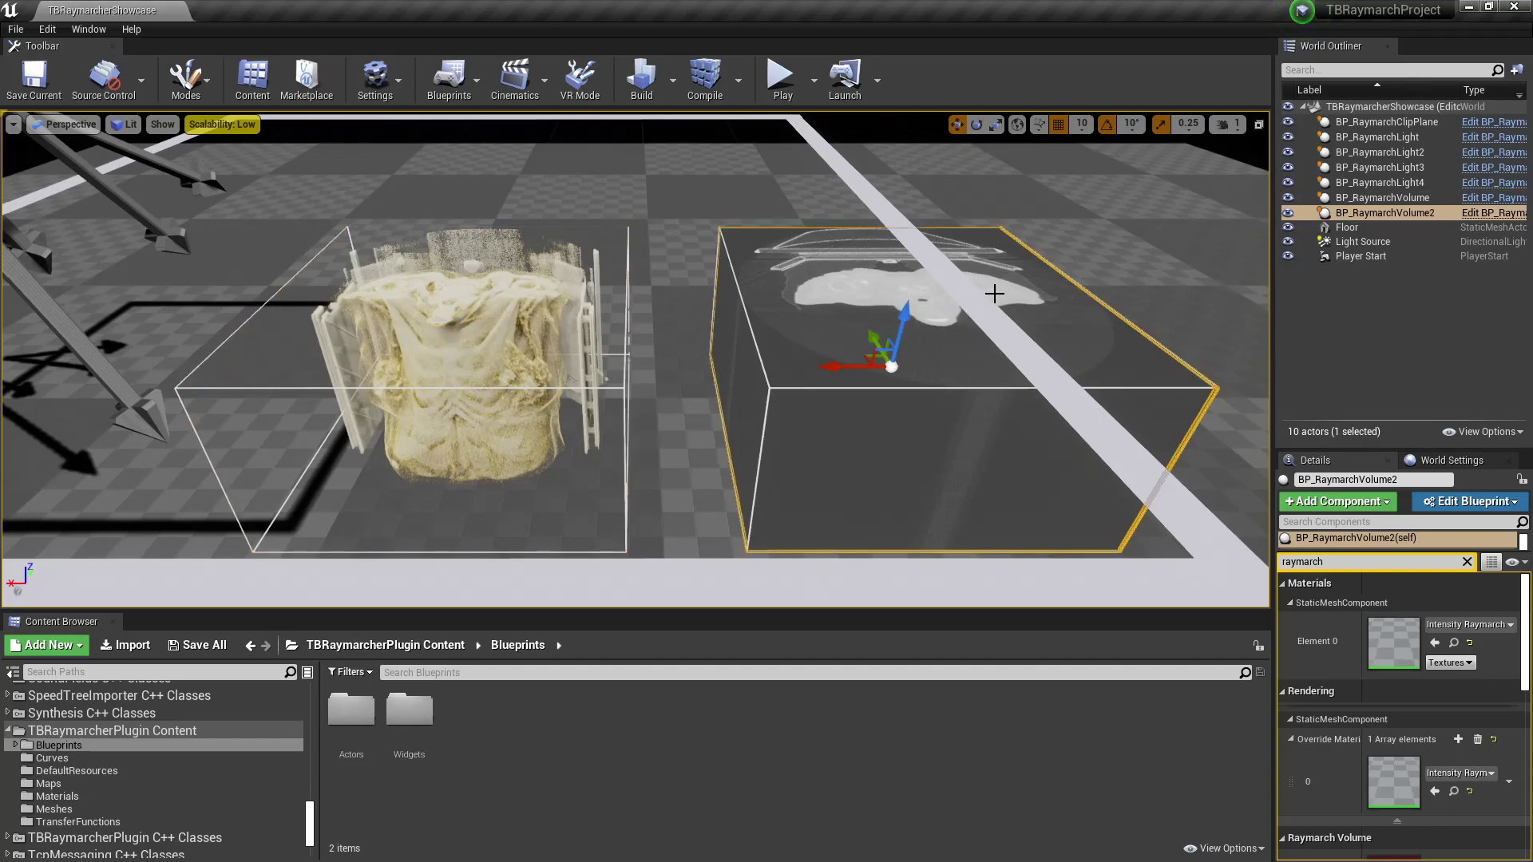
{"action": "left_click", "coordinate": [1468, 562]}
{"action": "mouse_move", "coordinate": [1525, 806]}
{"action": "left_mouse_down"}
{"action": "mouse_move", "coordinate": [1526, 625]}
{"action": "mouse_move", "coordinate": [1528, 781]}
{"action": "left_mouse_up"}
{"action": "scroll", "coordinate": [1406, 631], "scroll_direction": "up", "scroll_amount": 6}
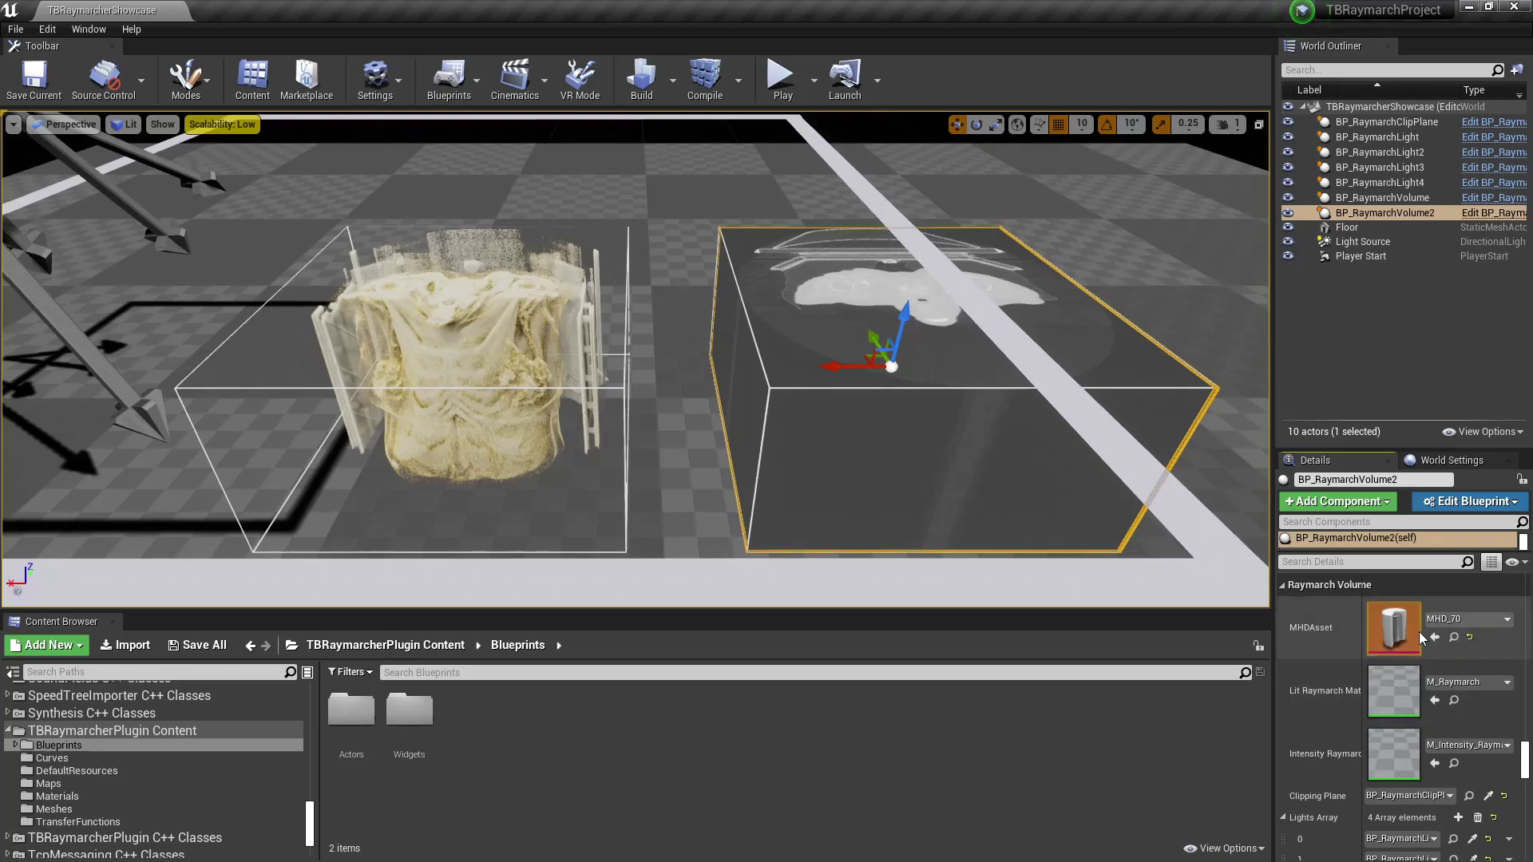
{"action": "double_click", "coordinate": [1405, 630]}
{"action": "double_click", "coordinate": [578, 238]}
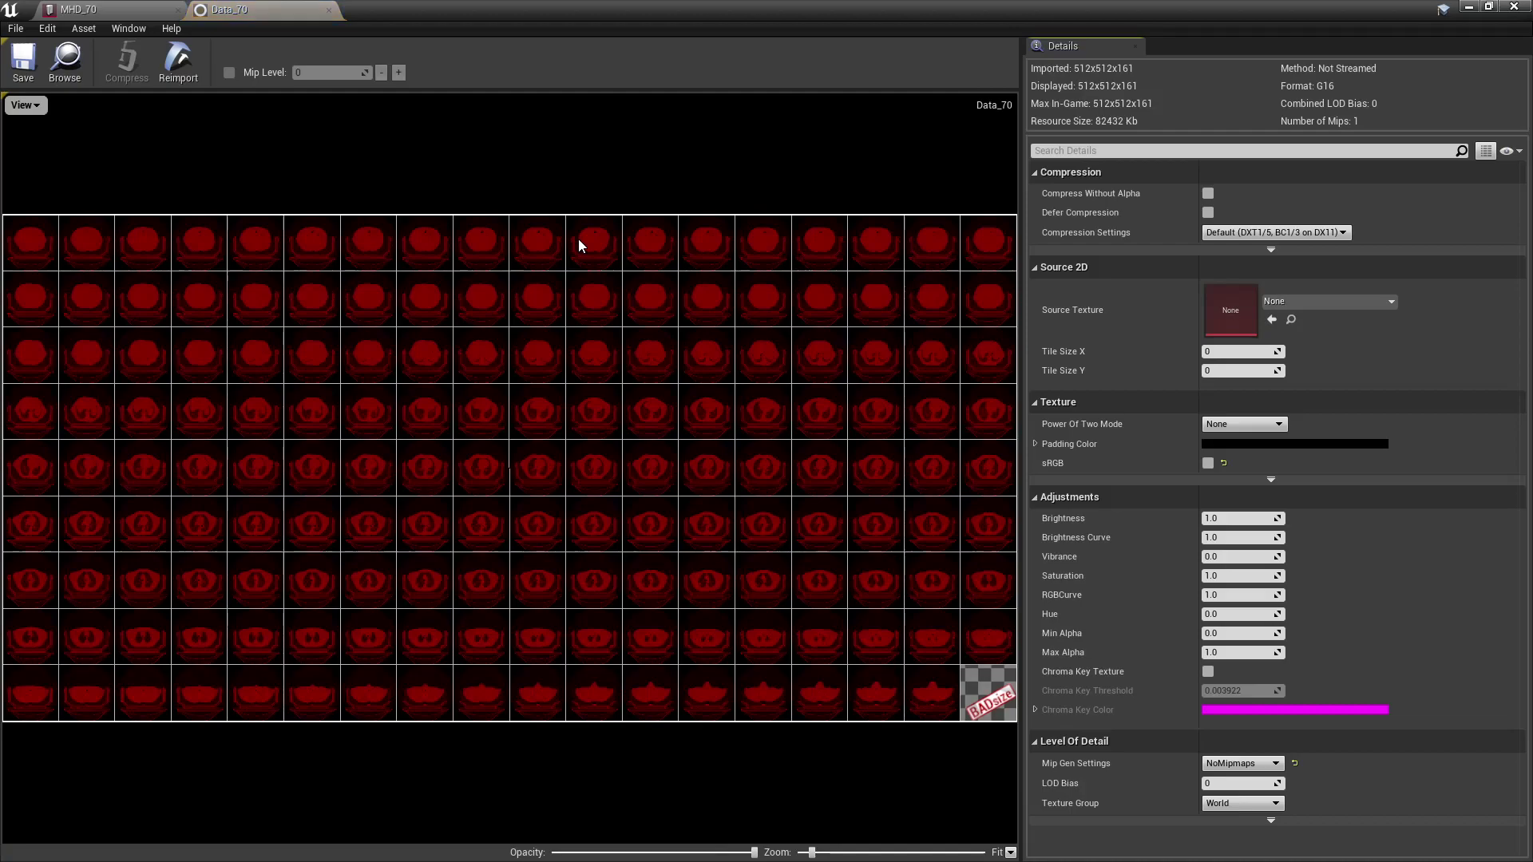
Turn off the alpha, blue and green channels in the Data_70 texture view.
{"action": "left_click", "coordinate": [22, 106]}
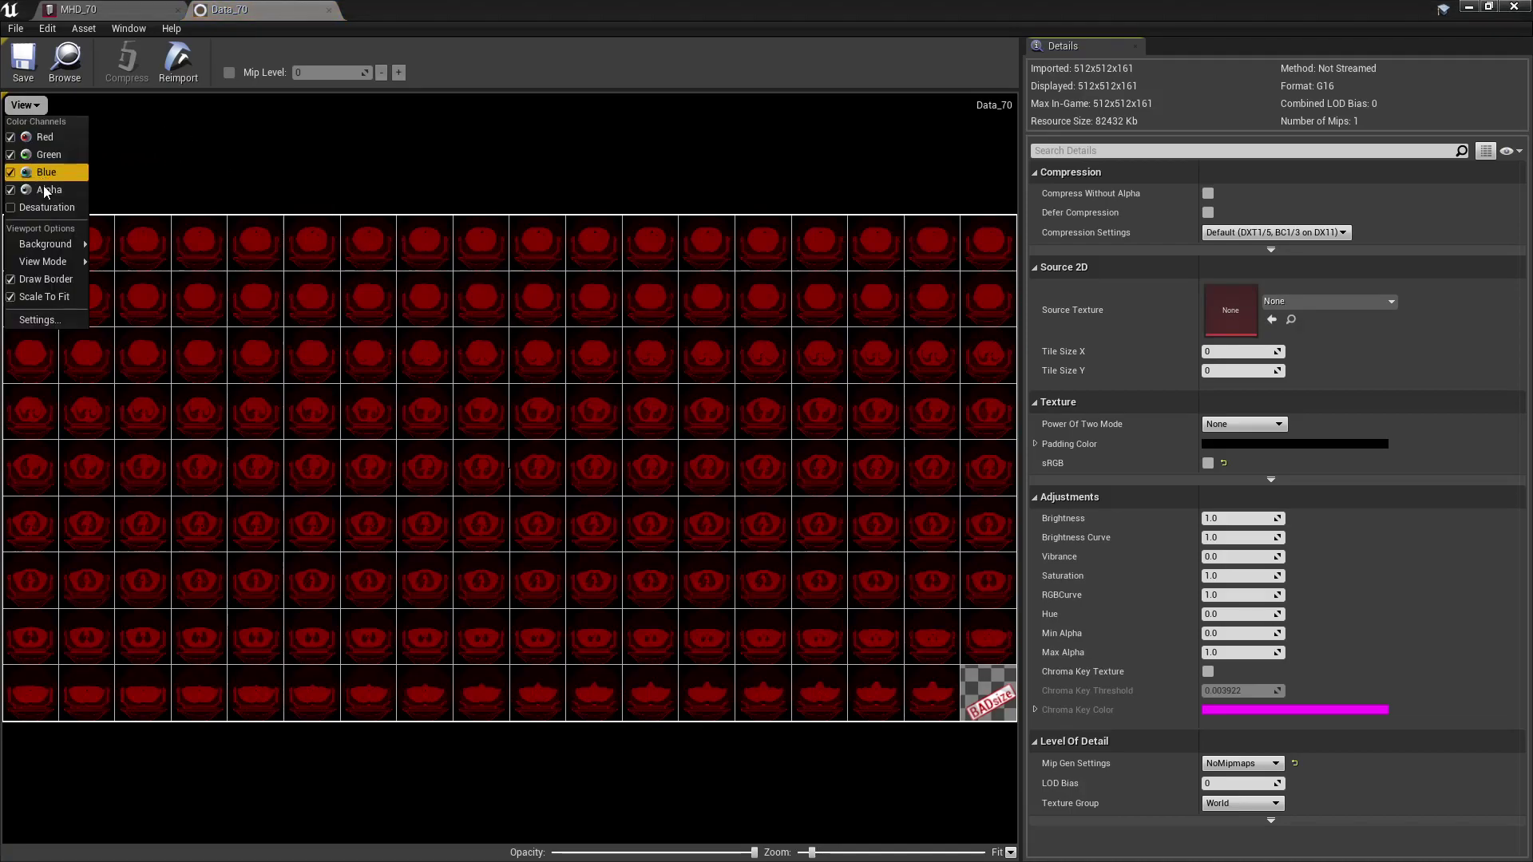
{"action": "left_click", "coordinate": [46, 190]}
{"action": "left_click", "coordinate": [23, 104]}
{"action": "left_click", "coordinate": [45, 171]}
{"action": "left_click", "coordinate": [22, 105]}
{"action": "left_click", "coordinate": [44, 154]}
Examine the CT slices tiled in the Data_70 texture, and close the texture and MHD_70 editors.
{"action": "scroll", "coordinate": [895, 424], "scroll_direction": "up", "scroll_amount": 6}
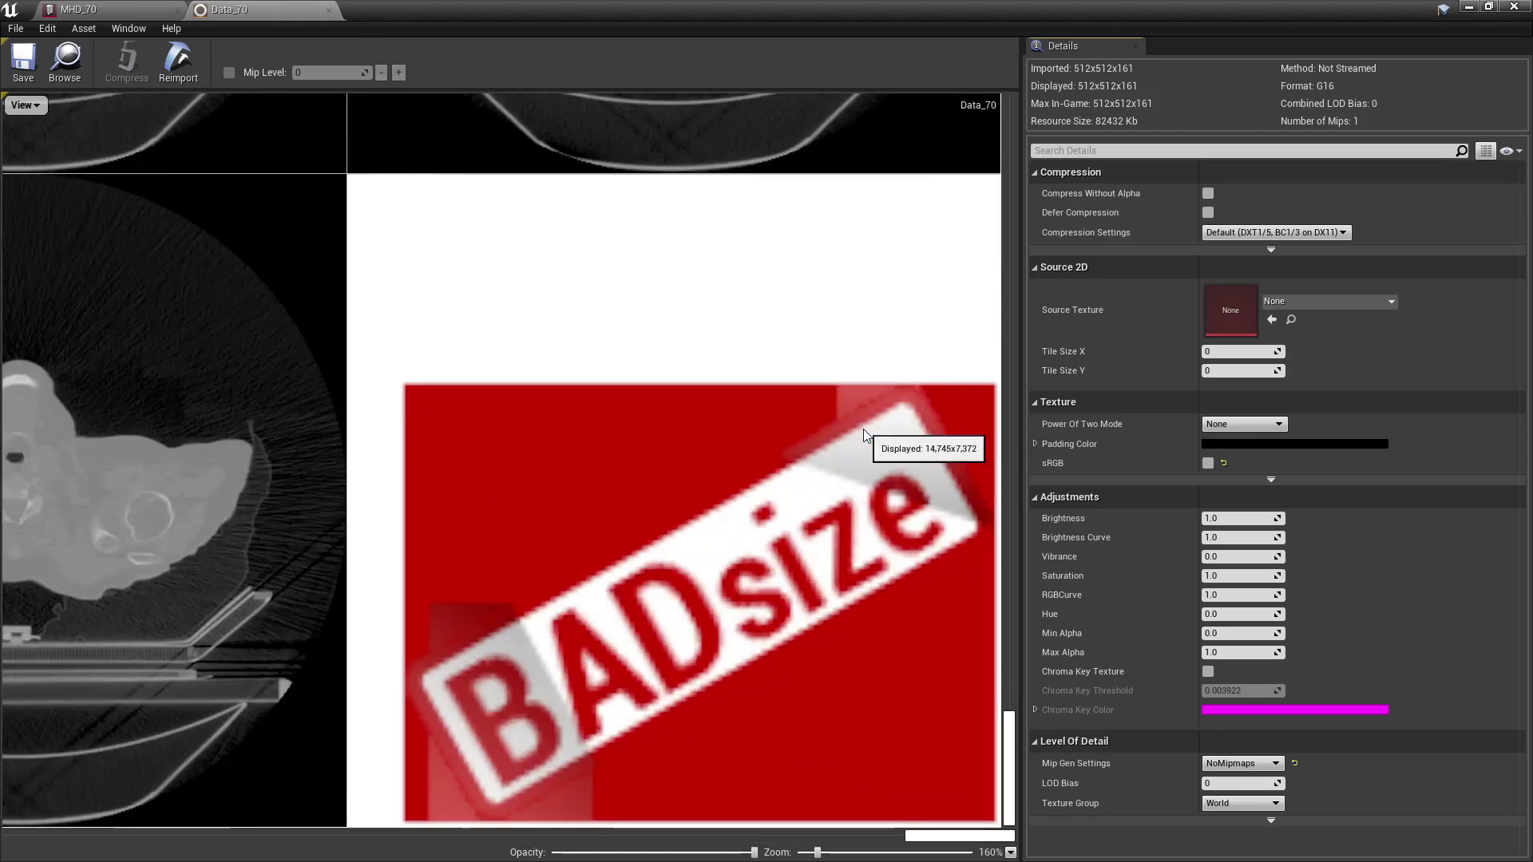
{"action": "scroll", "coordinate": [864, 427], "scroll_direction": "down", "scroll_amount": 6}
{"action": "left_click_drag", "start_coordinate": [1009, 697], "coordinate": [950, 152]}
{"action": "scroll", "coordinate": [838, 376], "scroll_direction": "down", "scroll_amount": 6}
{"action": "scroll", "coordinate": [739, 424], "scroll_direction": "down", "scroll_amount": 5}
{"action": "scroll", "coordinate": [595, 459], "scroll_direction": "up", "scroll_amount": 3}
{"action": "scroll", "coordinate": [657, 415], "scroll_direction": "down", "scroll_amount": 3}
{"action": "scroll", "coordinate": [880, 281], "scroll_direction": "up", "scroll_amount": 5}
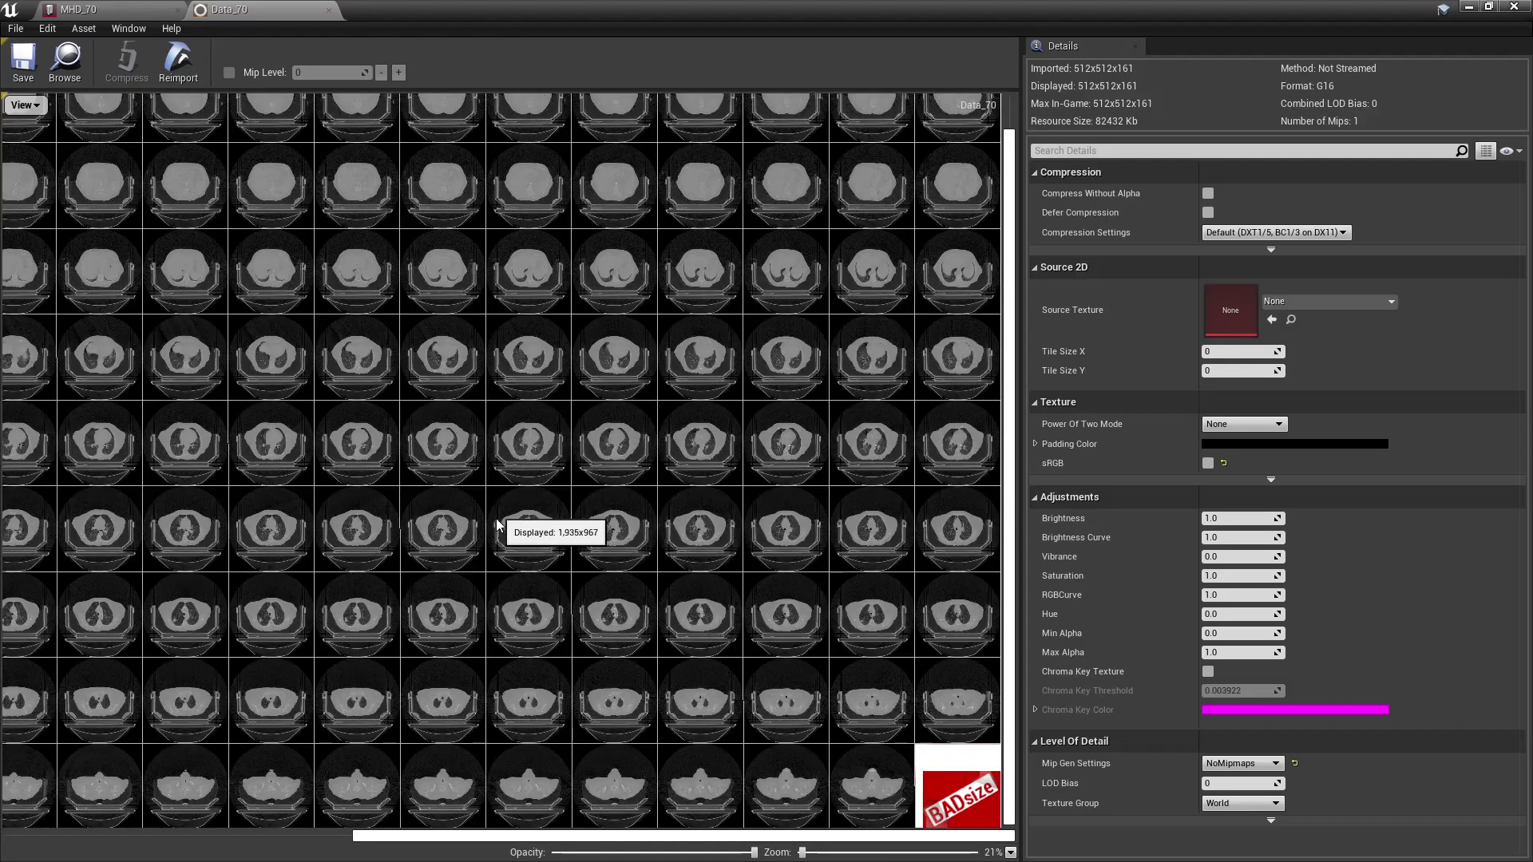
{"action": "left_click_drag", "start_coordinate": [1008, 299], "coordinate": [1006, 238]}
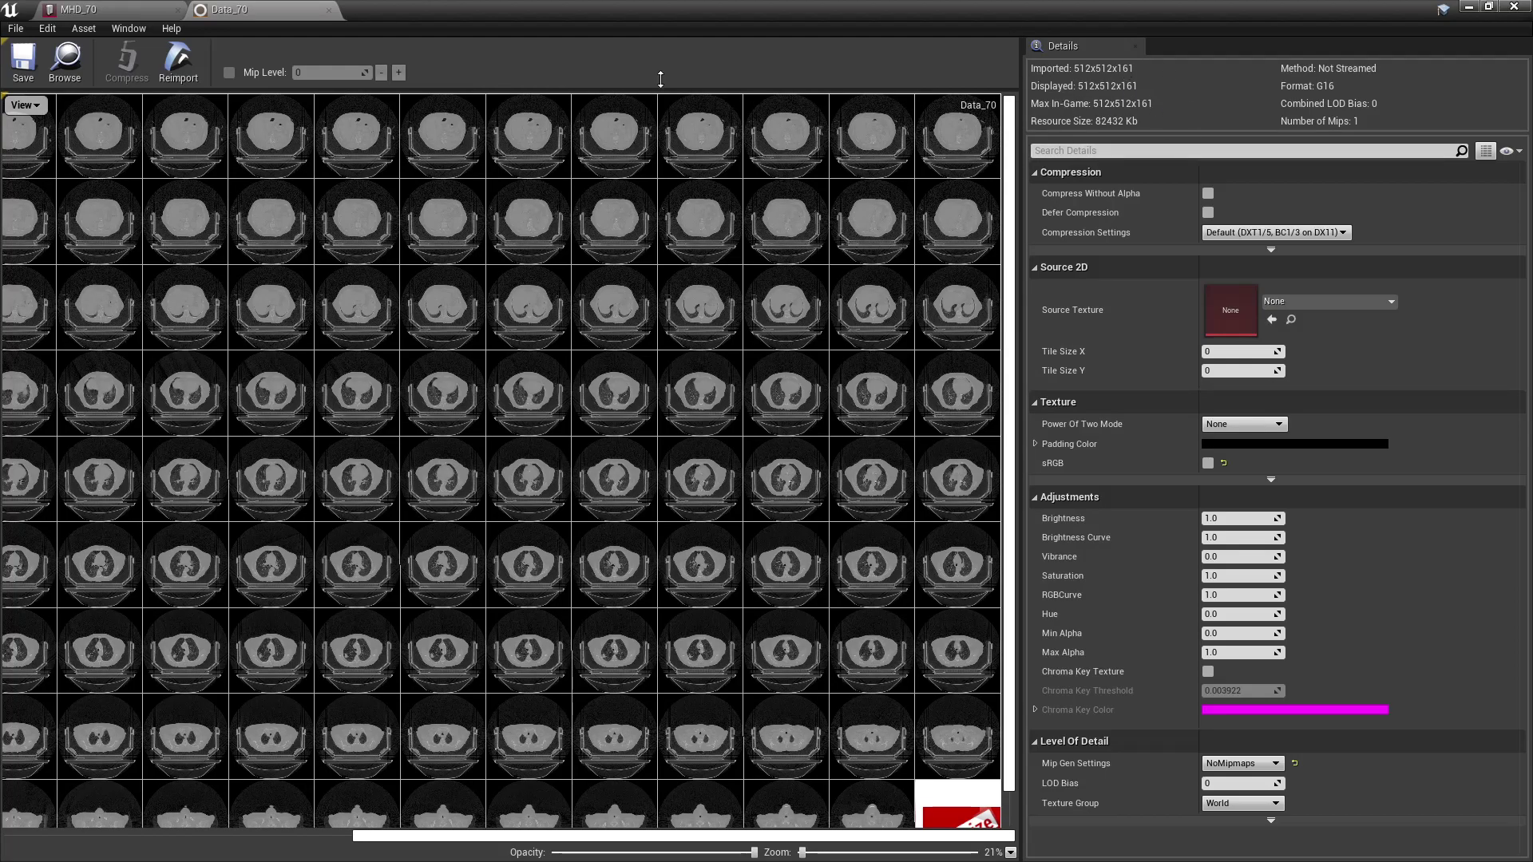
{"action": "left_click", "coordinate": [328, 9]}
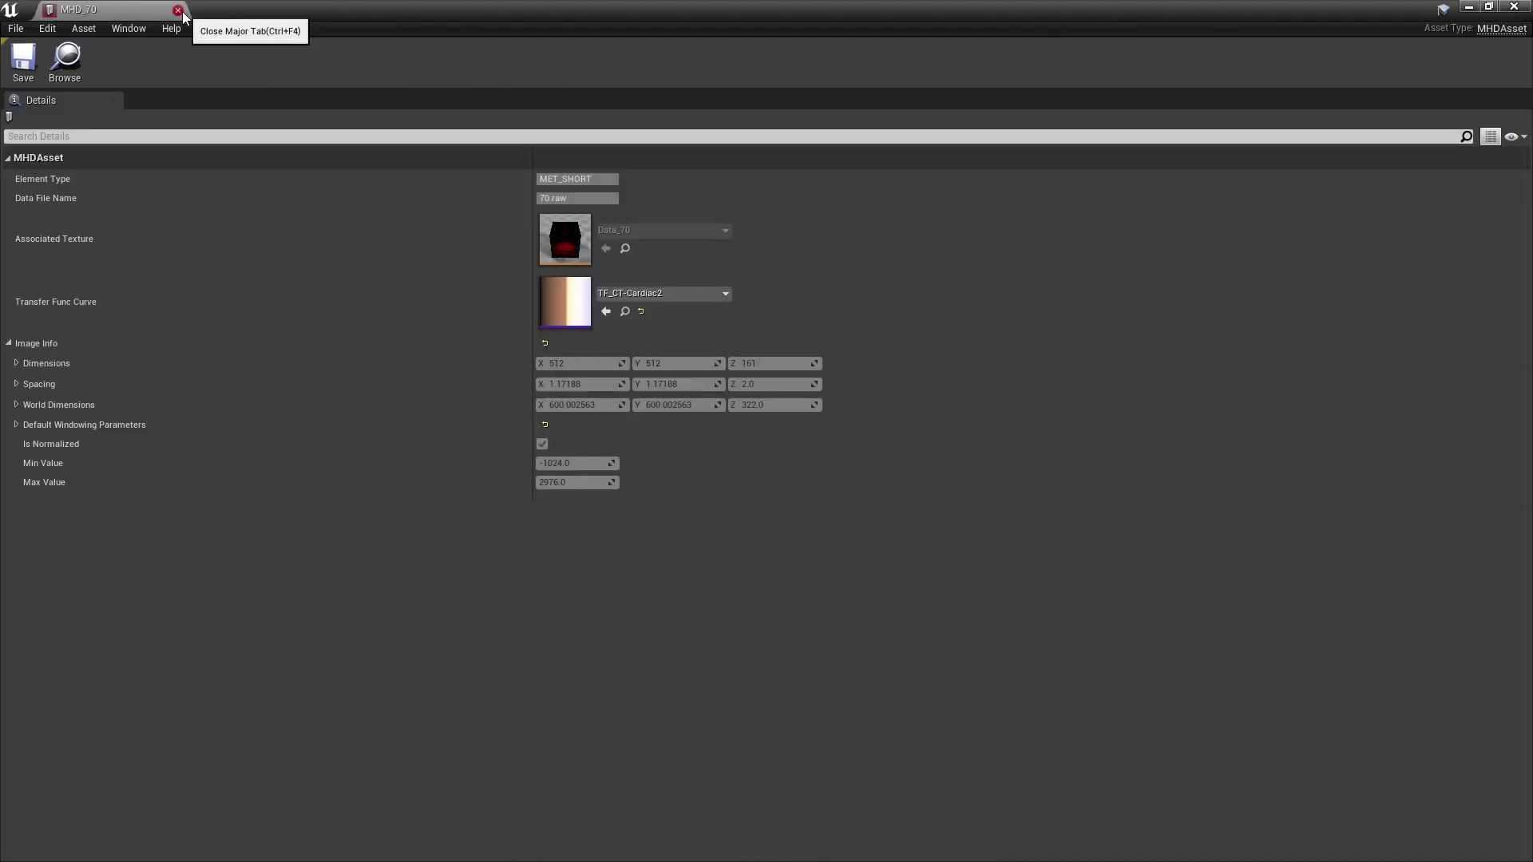
{"action": "left_click", "coordinate": [180, 11]}
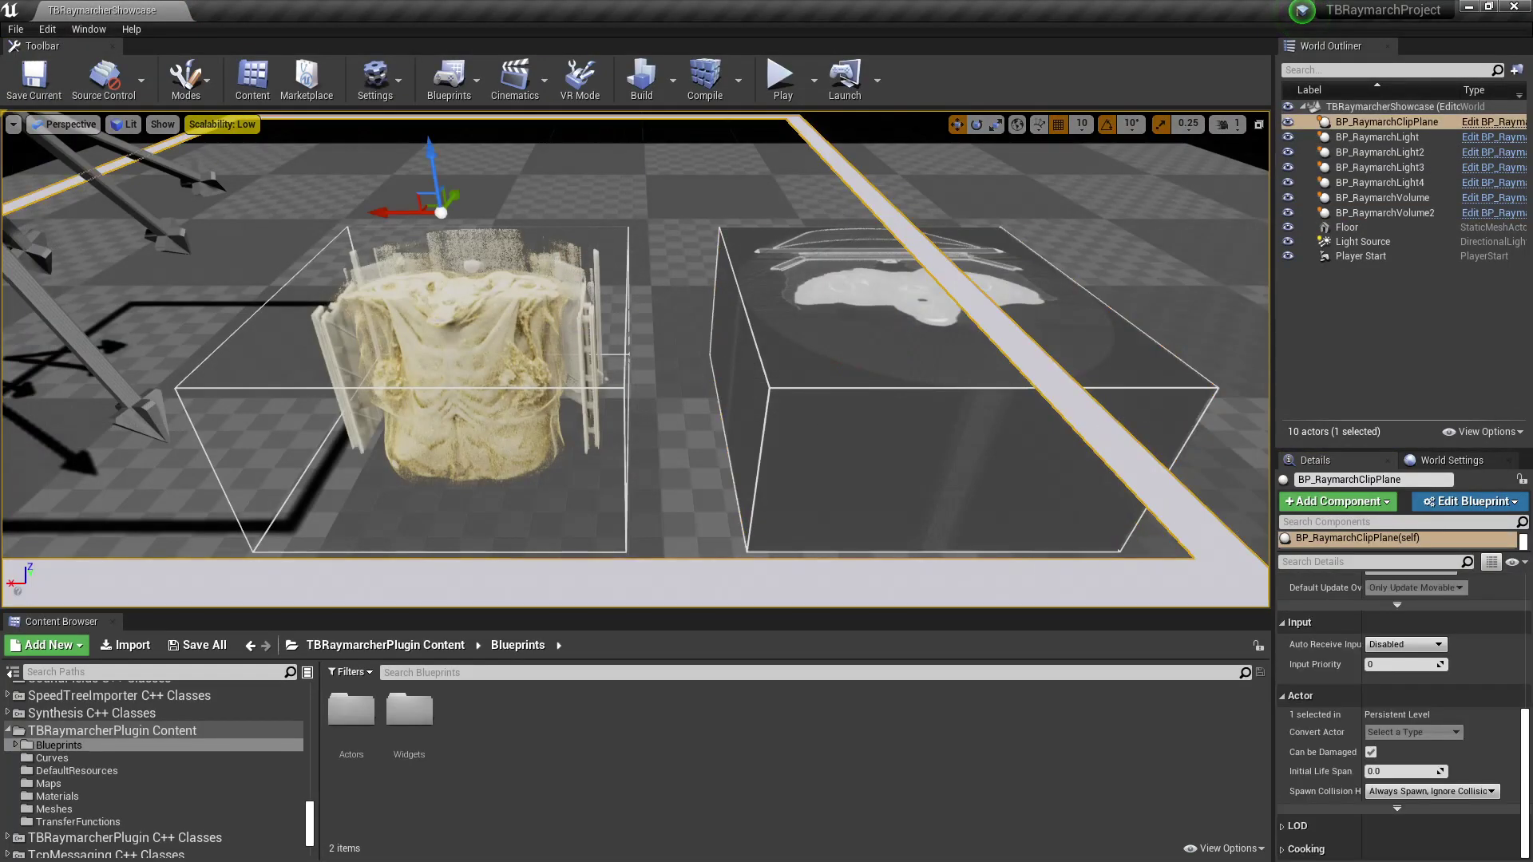
Compare the lit volume with the intensity volume in the level by selecting each in turn.
{"action": "left_click", "coordinate": [561, 396]}
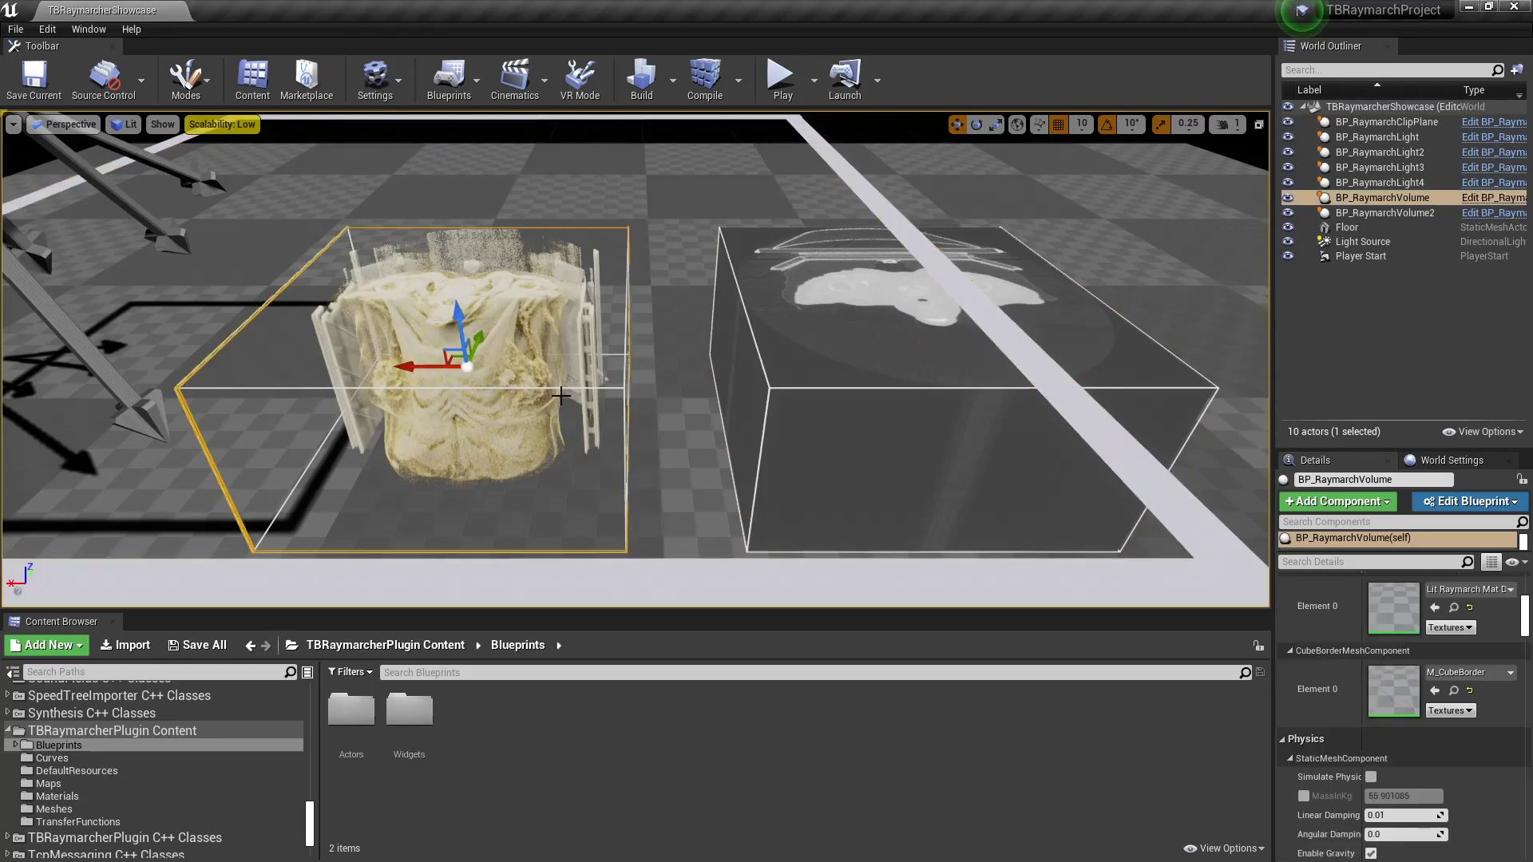
{"action": "left_click", "coordinate": [834, 339]}
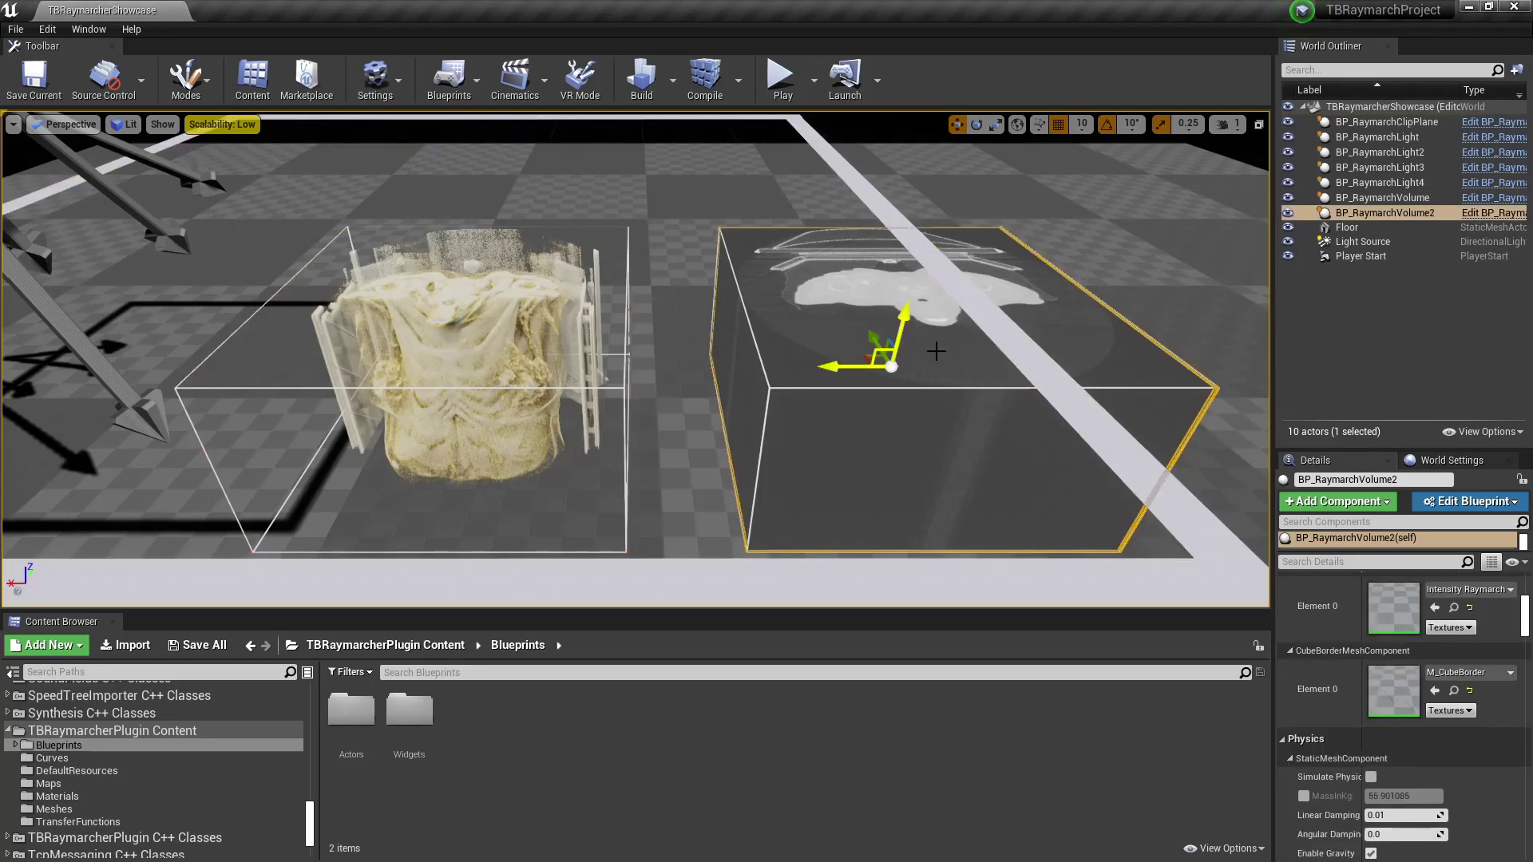
{"action": "left_click", "coordinate": [1137, 285]}
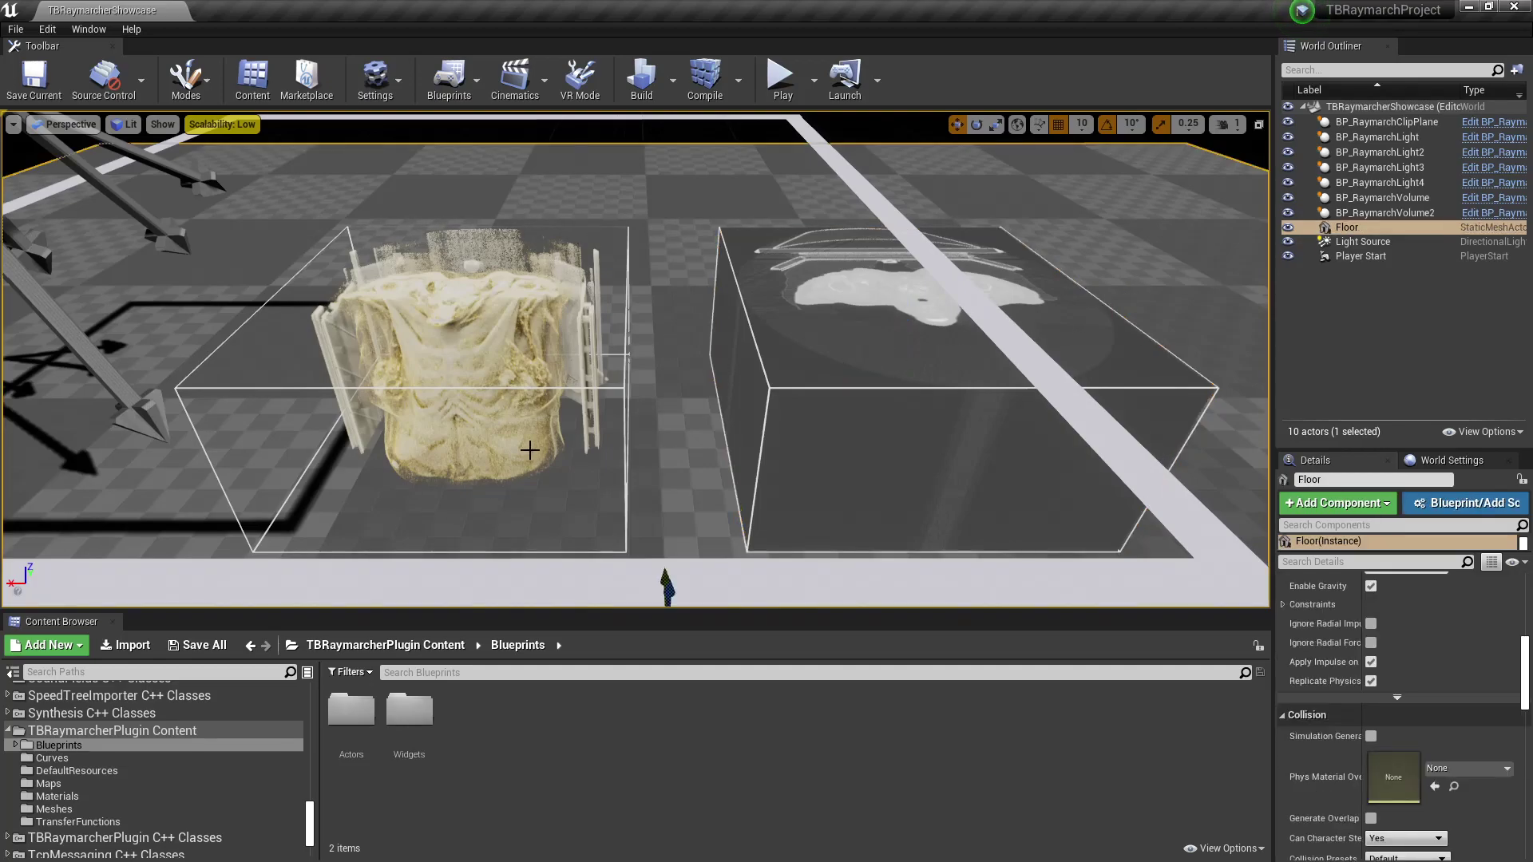
{"action": "left_click", "coordinate": [600, 407]}
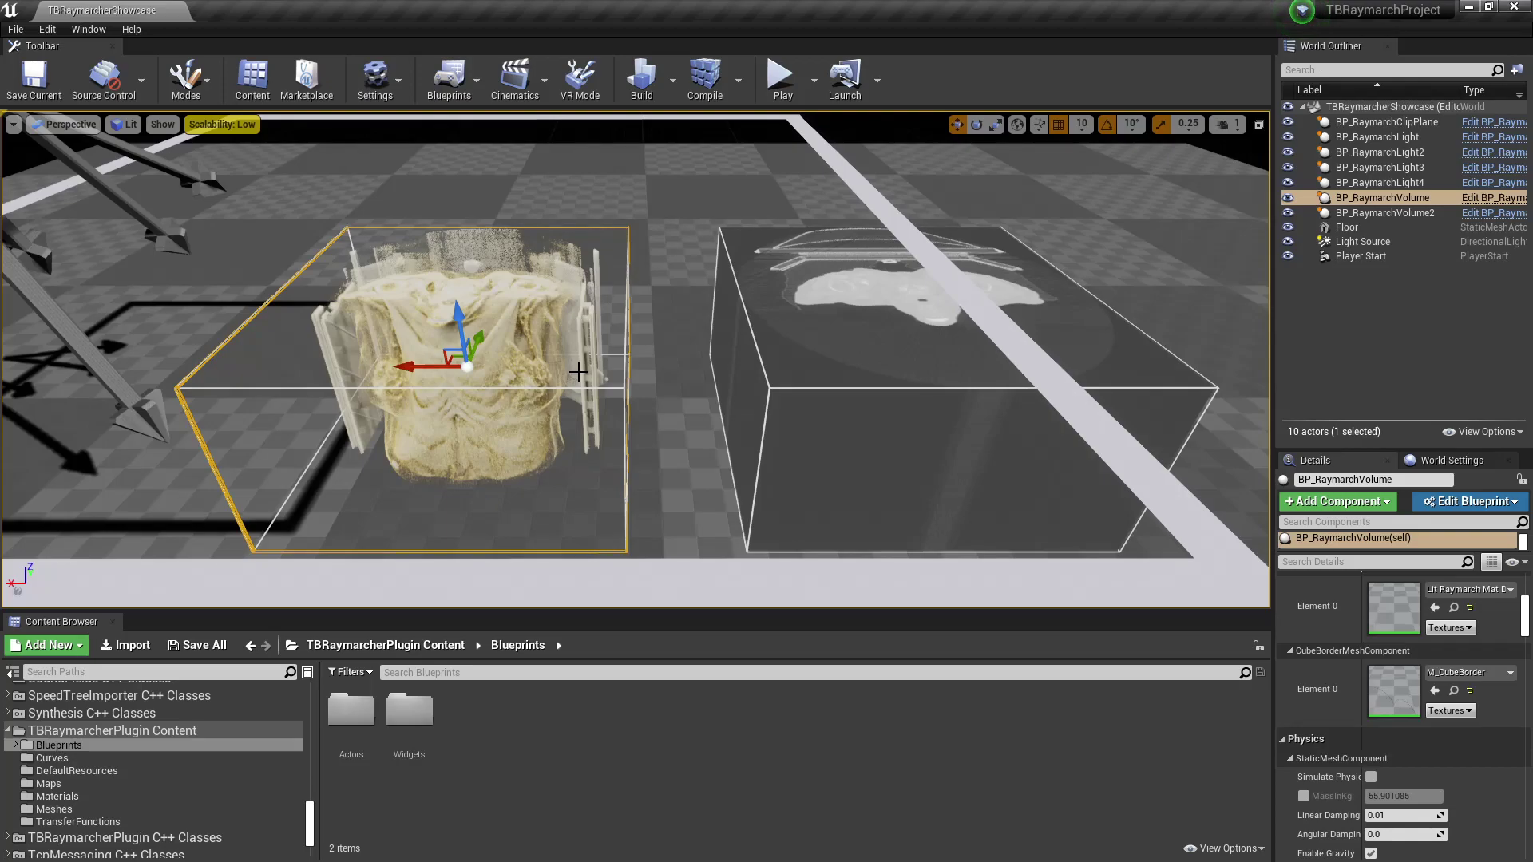
{"action": "left_click", "coordinate": [797, 380]}
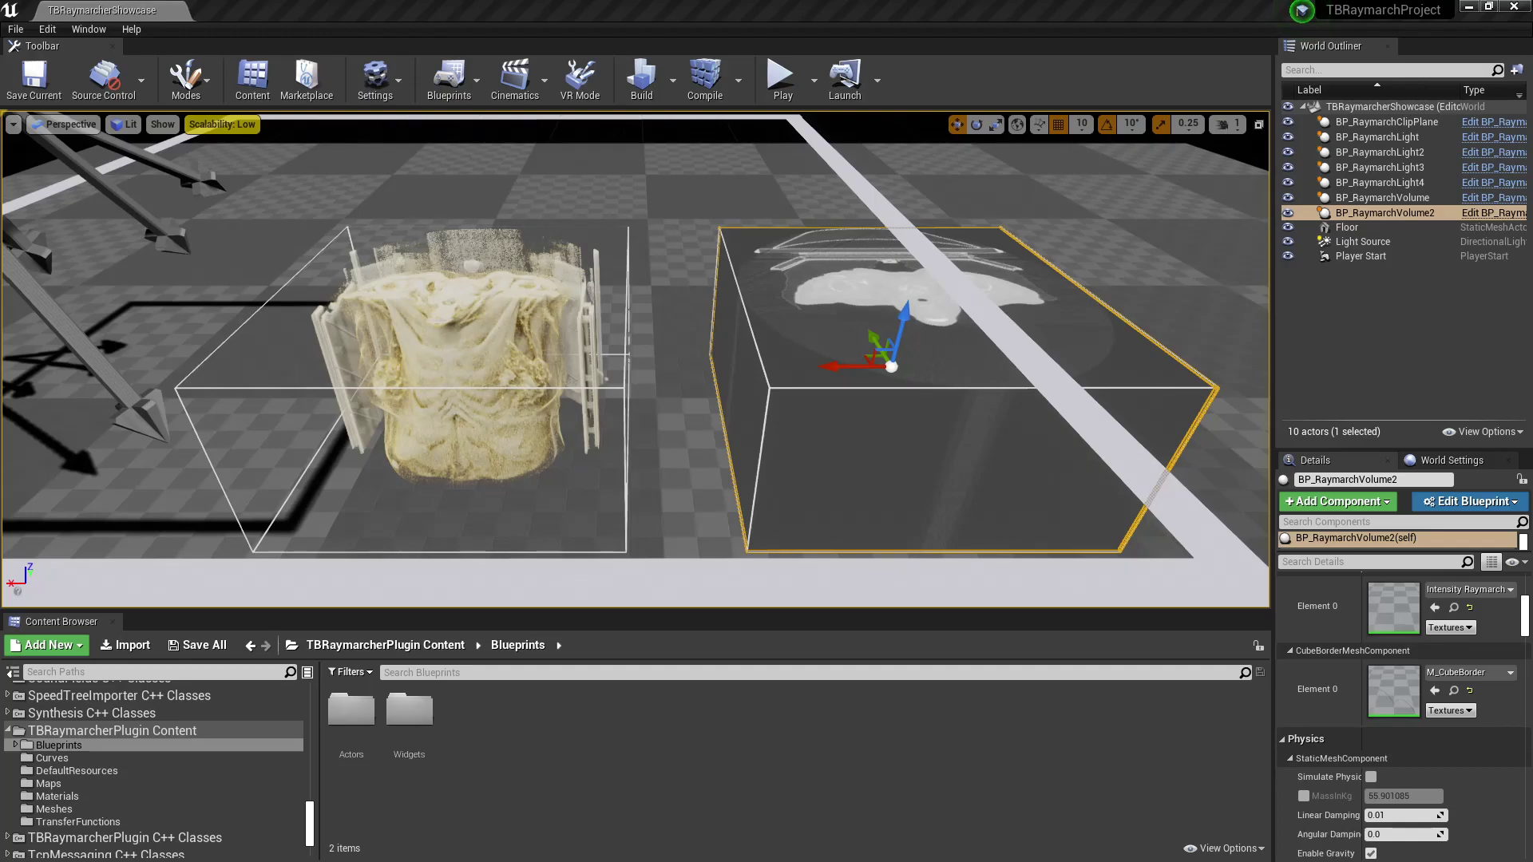
{"action": "left_click", "coordinate": [573, 387]}
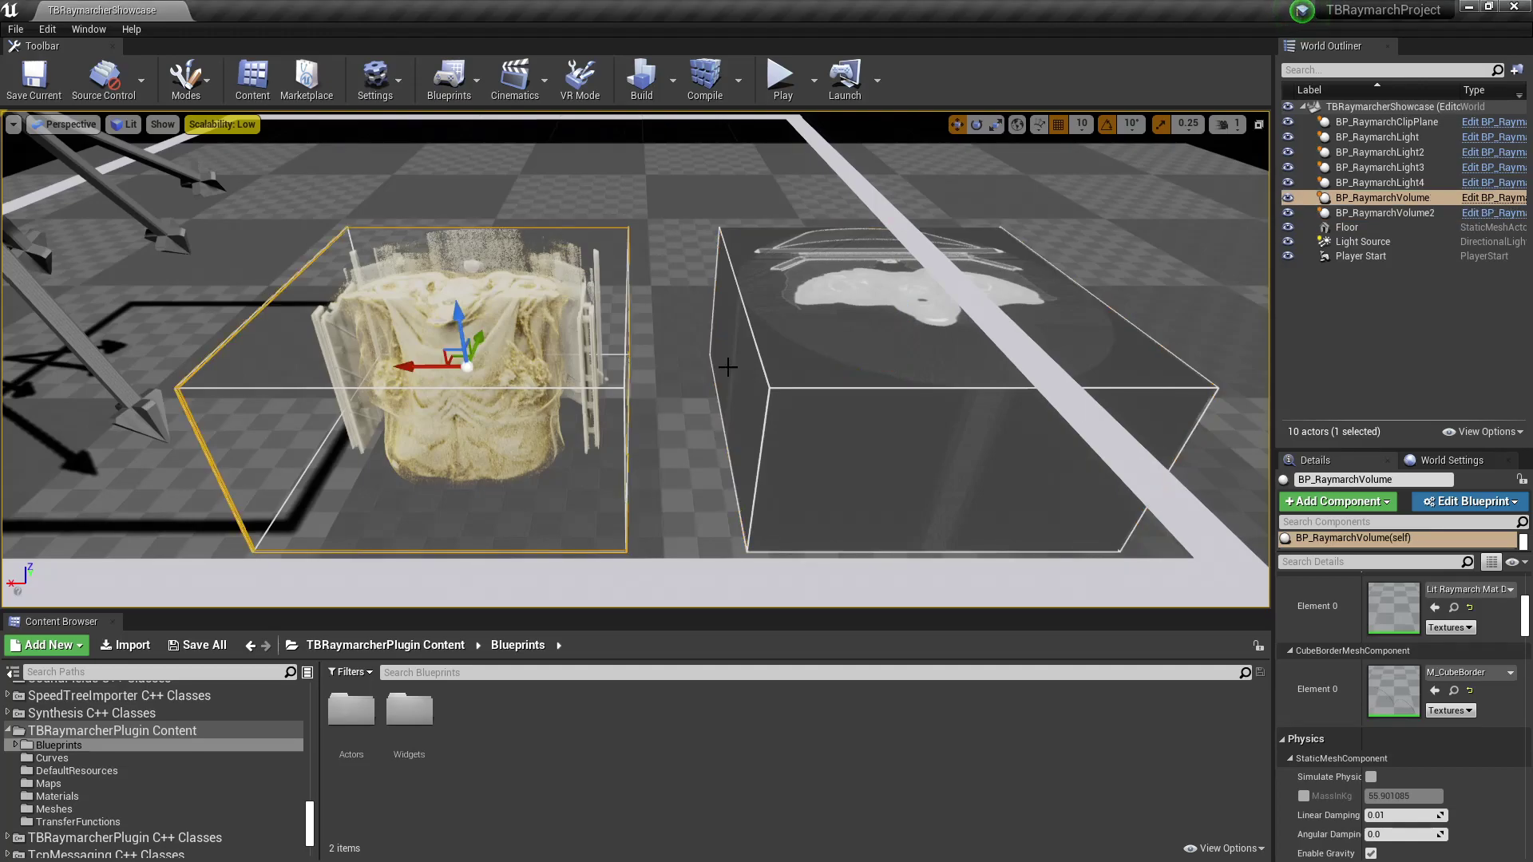
Inspect the raymarch lights beside the lit volume, selecting BP_RaymarchLight3.
{"action": "right_click_drag", "start_coordinate": [876, 415], "coordinate": [864, 406]}
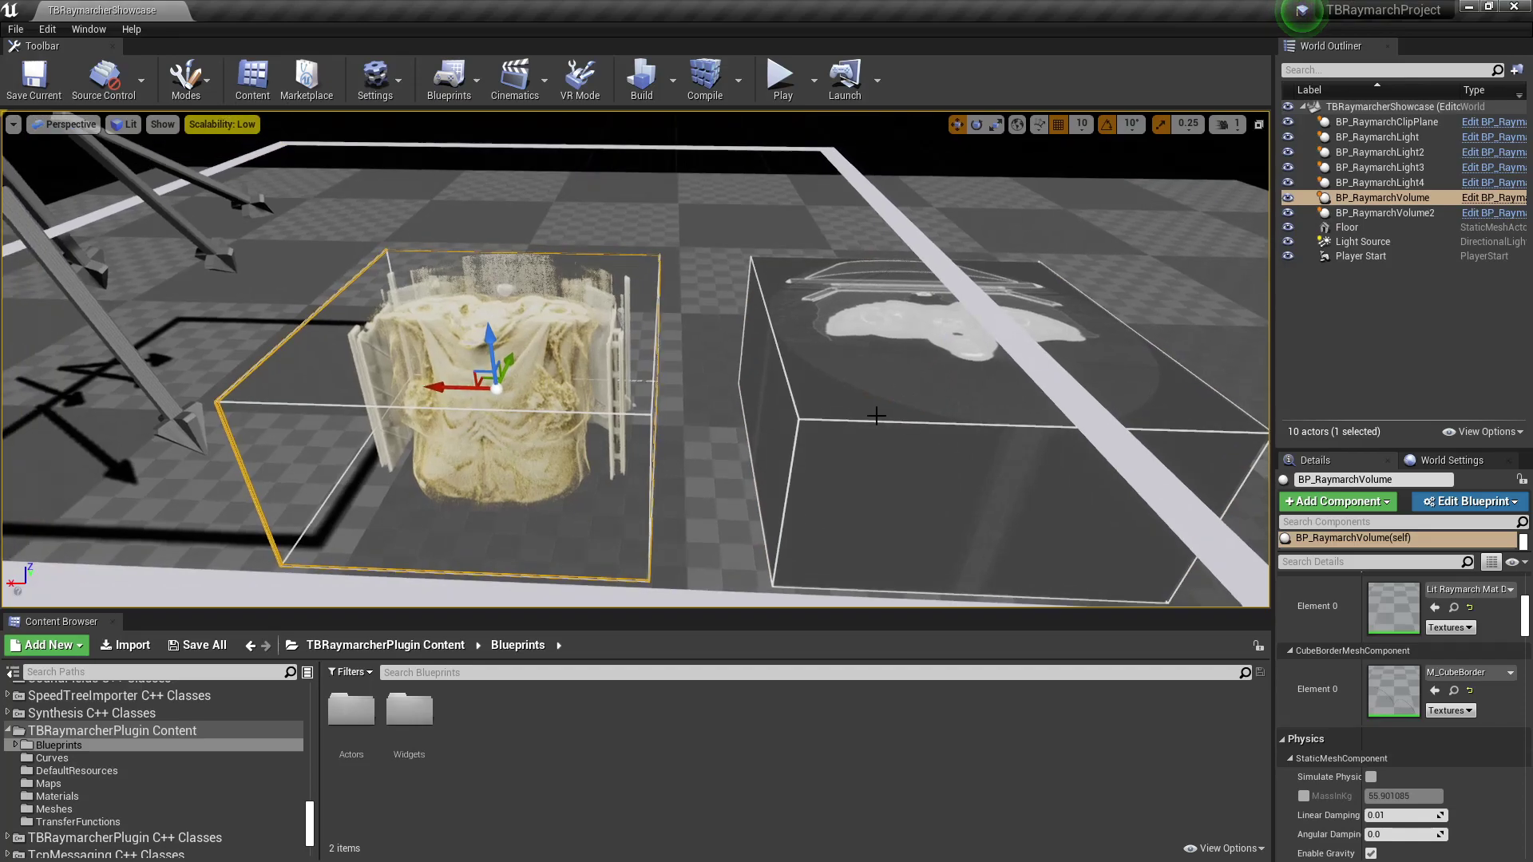
{"action": "left_click", "coordinate": [186, 218]}
{"action": "left_click", "coordinate": [190, 177]}
{"action": "left_click", "coordinate": [111, 336]}
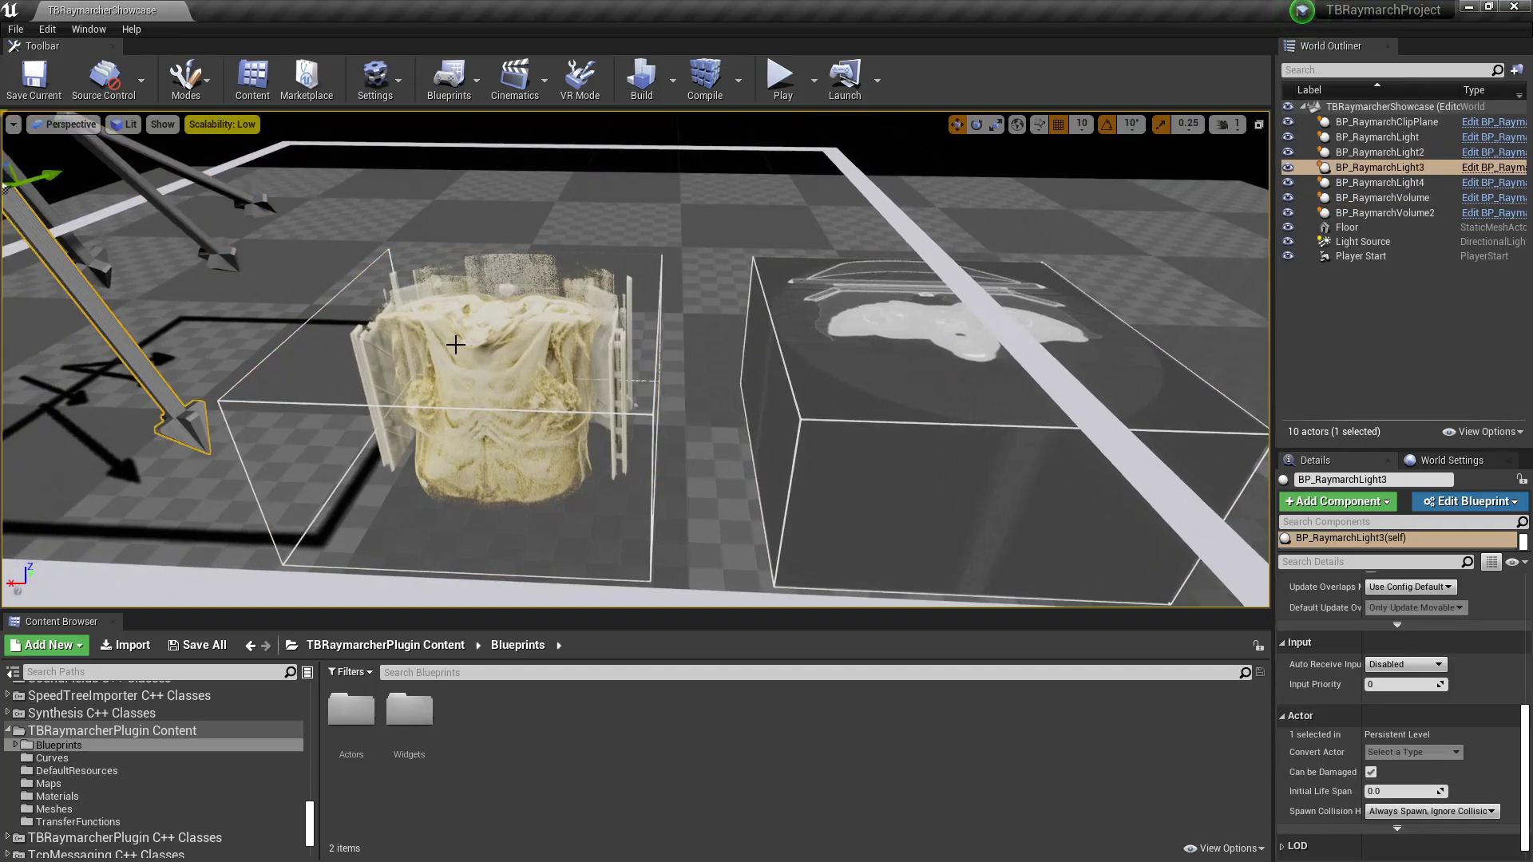
Select the intensity volume and show the frame rate in the viewport with the console command stat fps.
{"action": "left_click", "coordinate": [985, 403]}
{"action": "mouse_move", "coordinate": [985, 402]}
{"action": "right_mouse_down"}
{"action": "mouse_move", "coordinate": [1003, 418]}
{"action": "mouse_move", "coordinate": [987, 400]}
{"action": "right_mouse_up"}
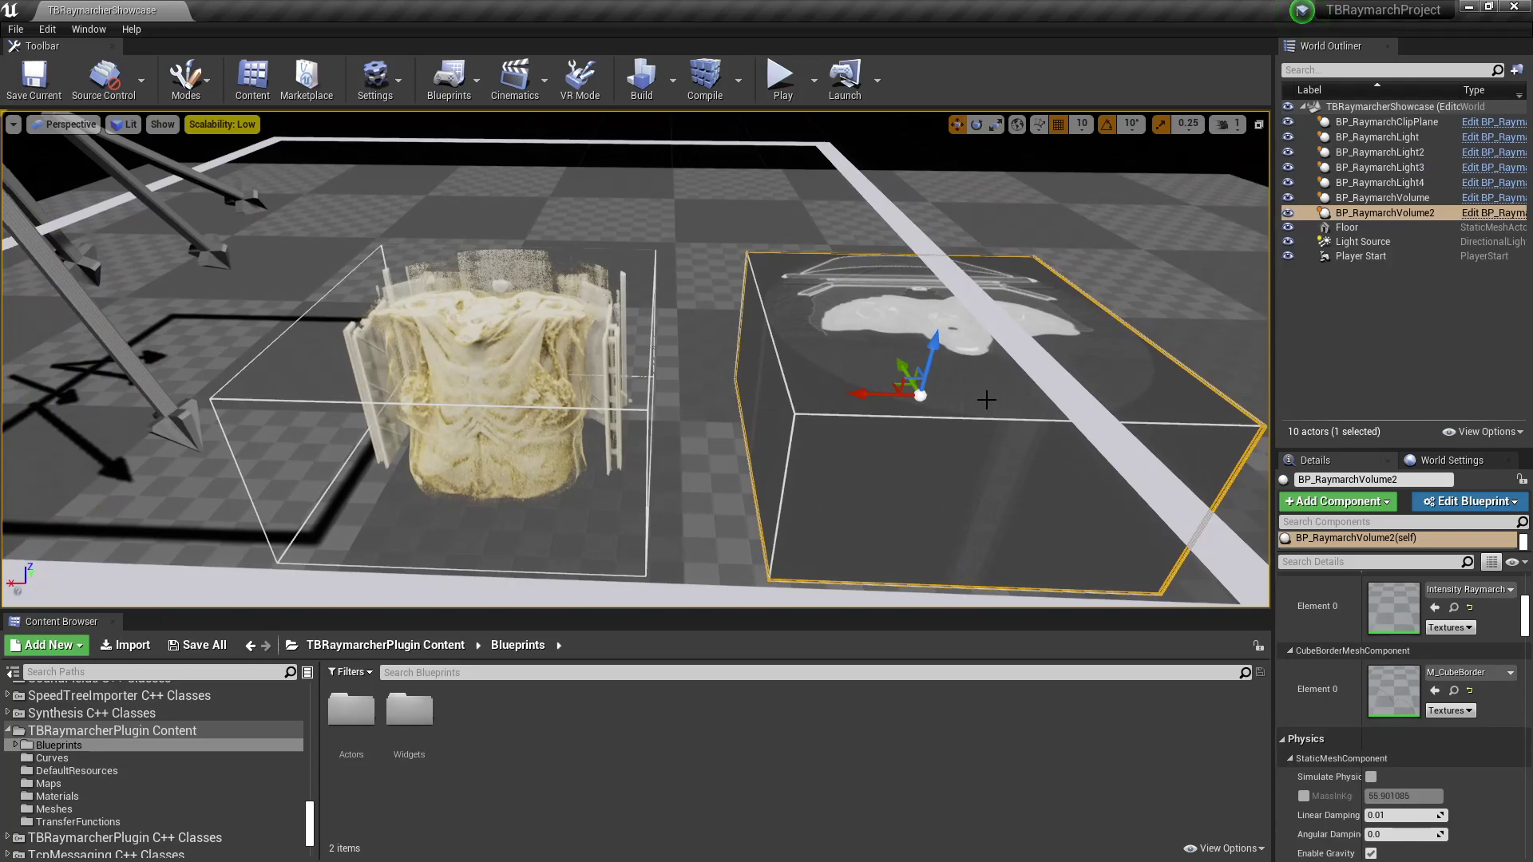
{"action": "key", "text": "grave"}
{"action": "type", "text": "stat fps"}
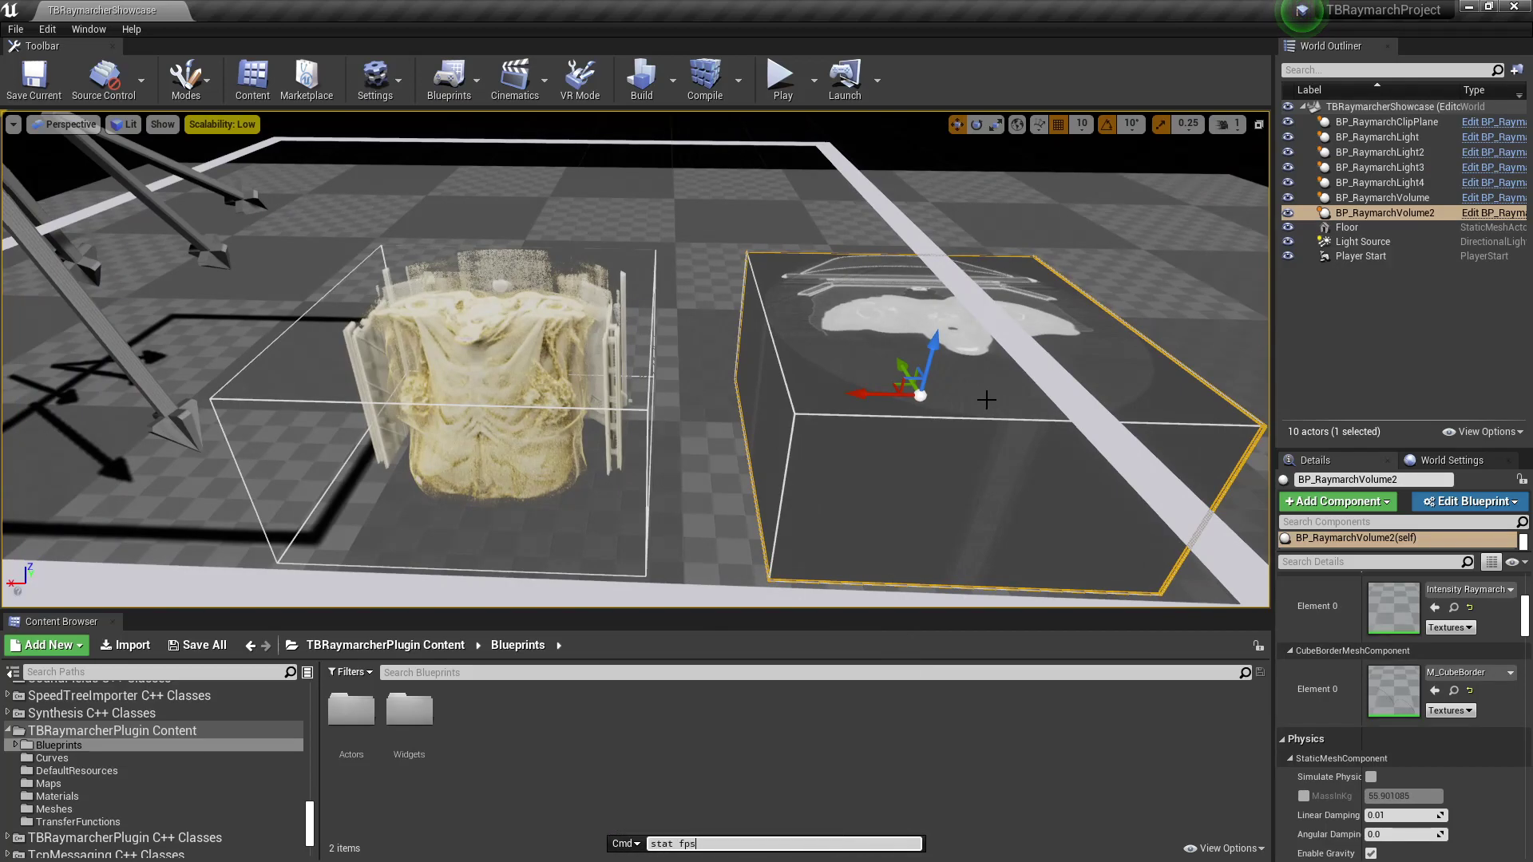
{"action": "key", "text": "Return"}
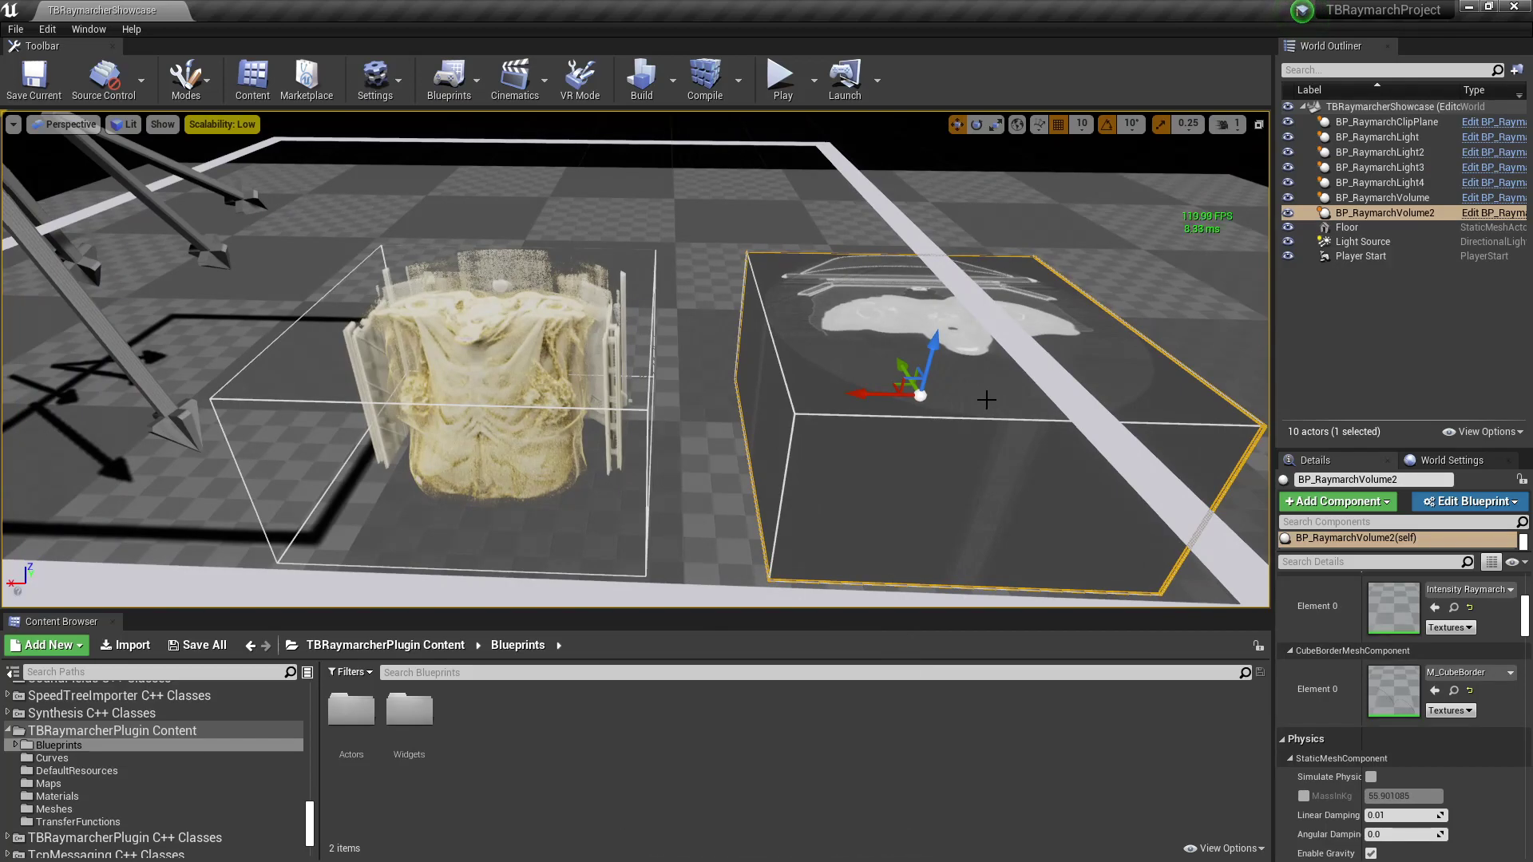
Try rotating BP_RaymarchVolume about its vertical axis.
{"action": "left_click", "coordinate": [1382, 197]}
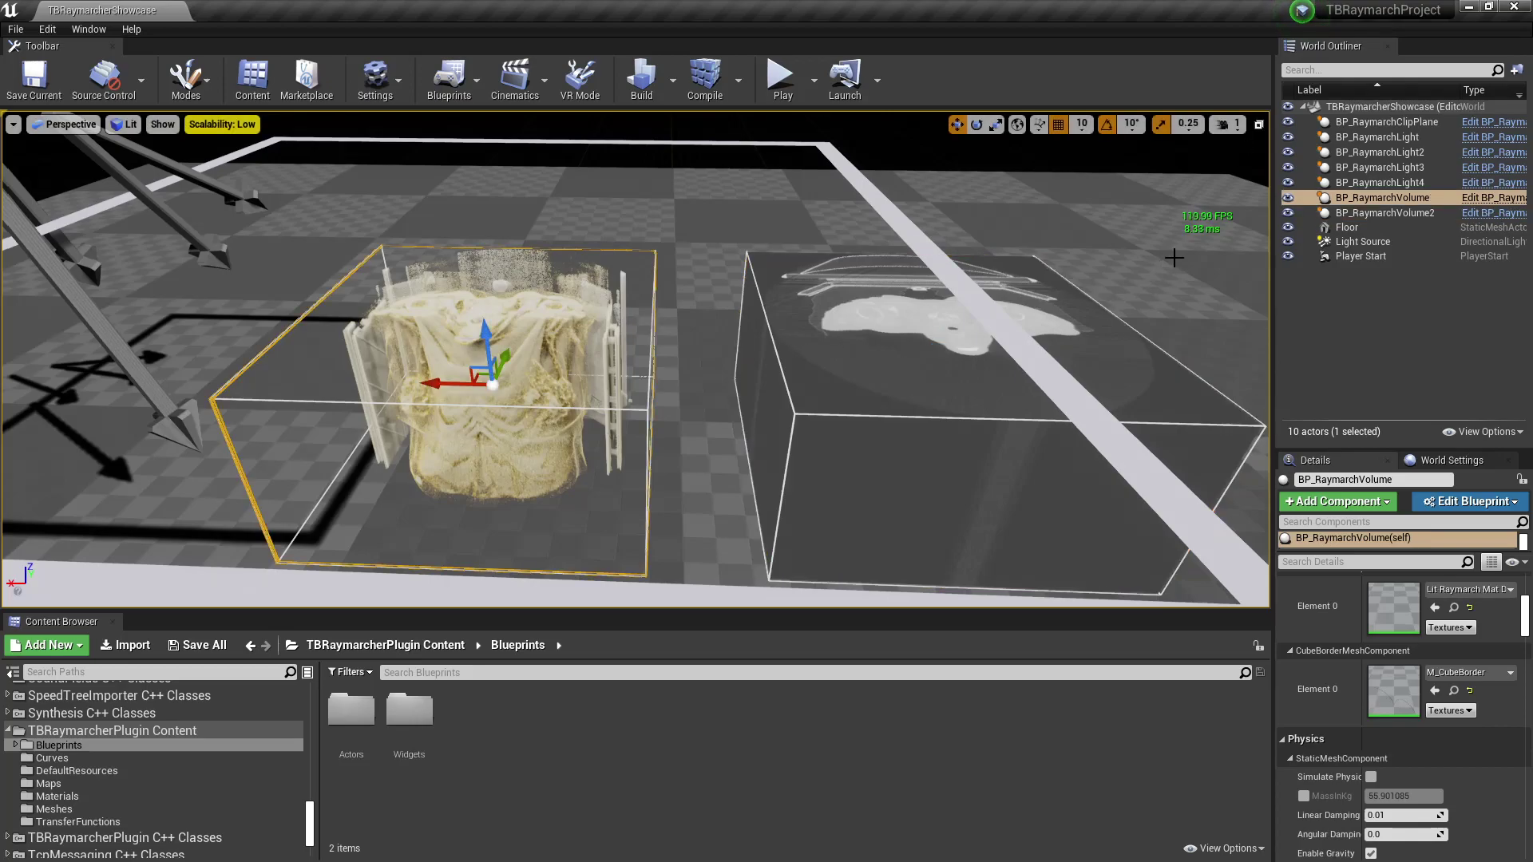
{"action": "key", "text": "e"}
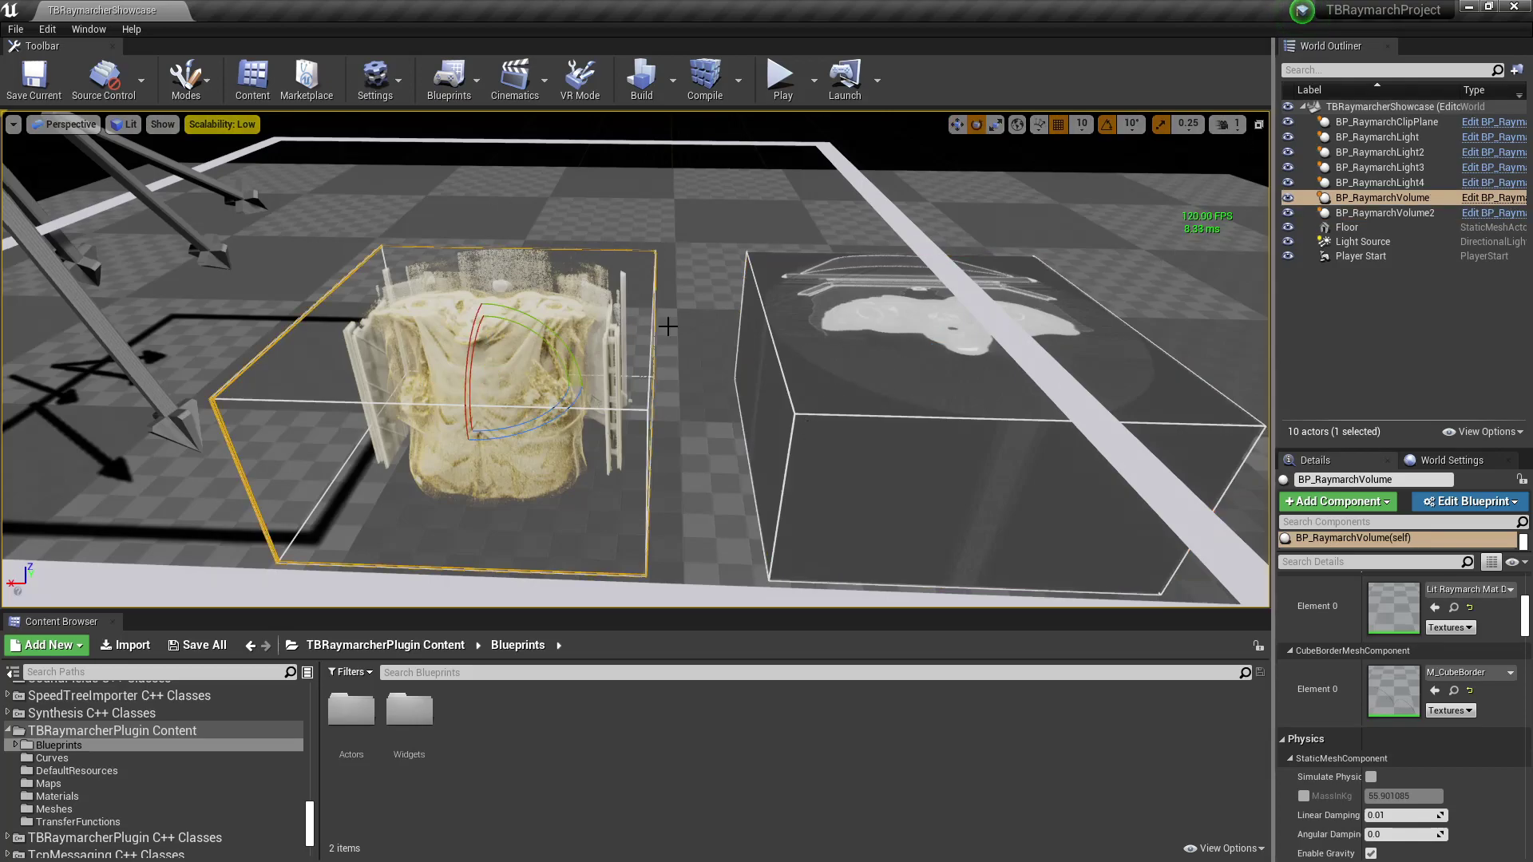
{"action": "mouse_move", "coordinate": [554, 424]}
{"action": "left_mouse_down"}
{"action": "mouse_move", "coordinate": [487, 435]}
{"action": "mouse_move", "coordinate": [607, 415]}
{"action": "mouse_move", "coordinate": [566, 411]}
{"action": "left_mouse_up"}
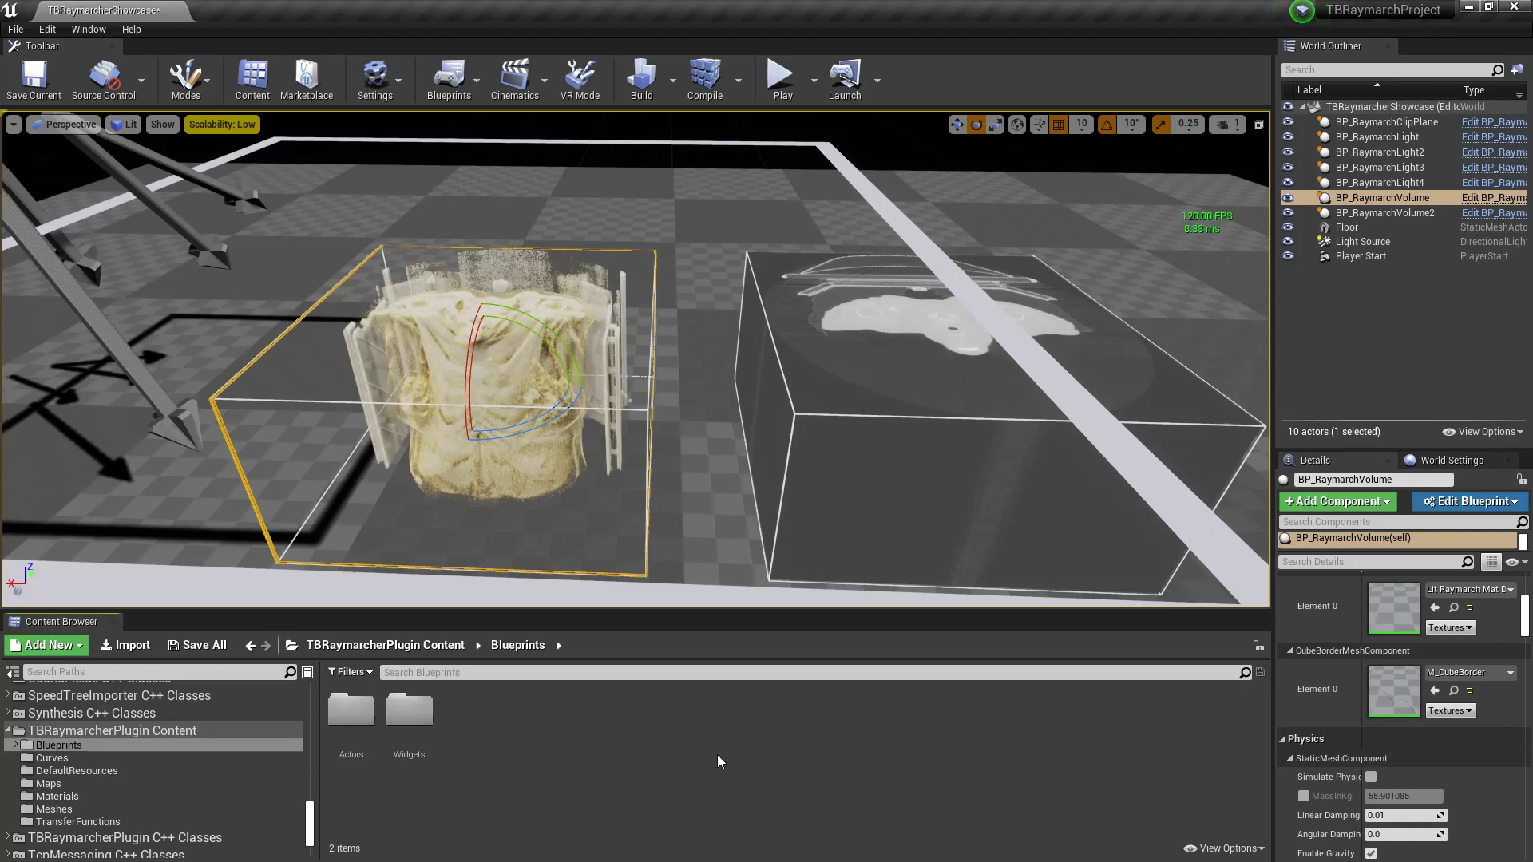
Examine the intensity and lit volumes from slightly different viewpoints, selecting each alternately.
{"action": "left_click", "coordinate": [967, 426]}
{"action": "right_click_drag", "start_coordinate": [1186, 393], "coordinate": [1157, 431]}
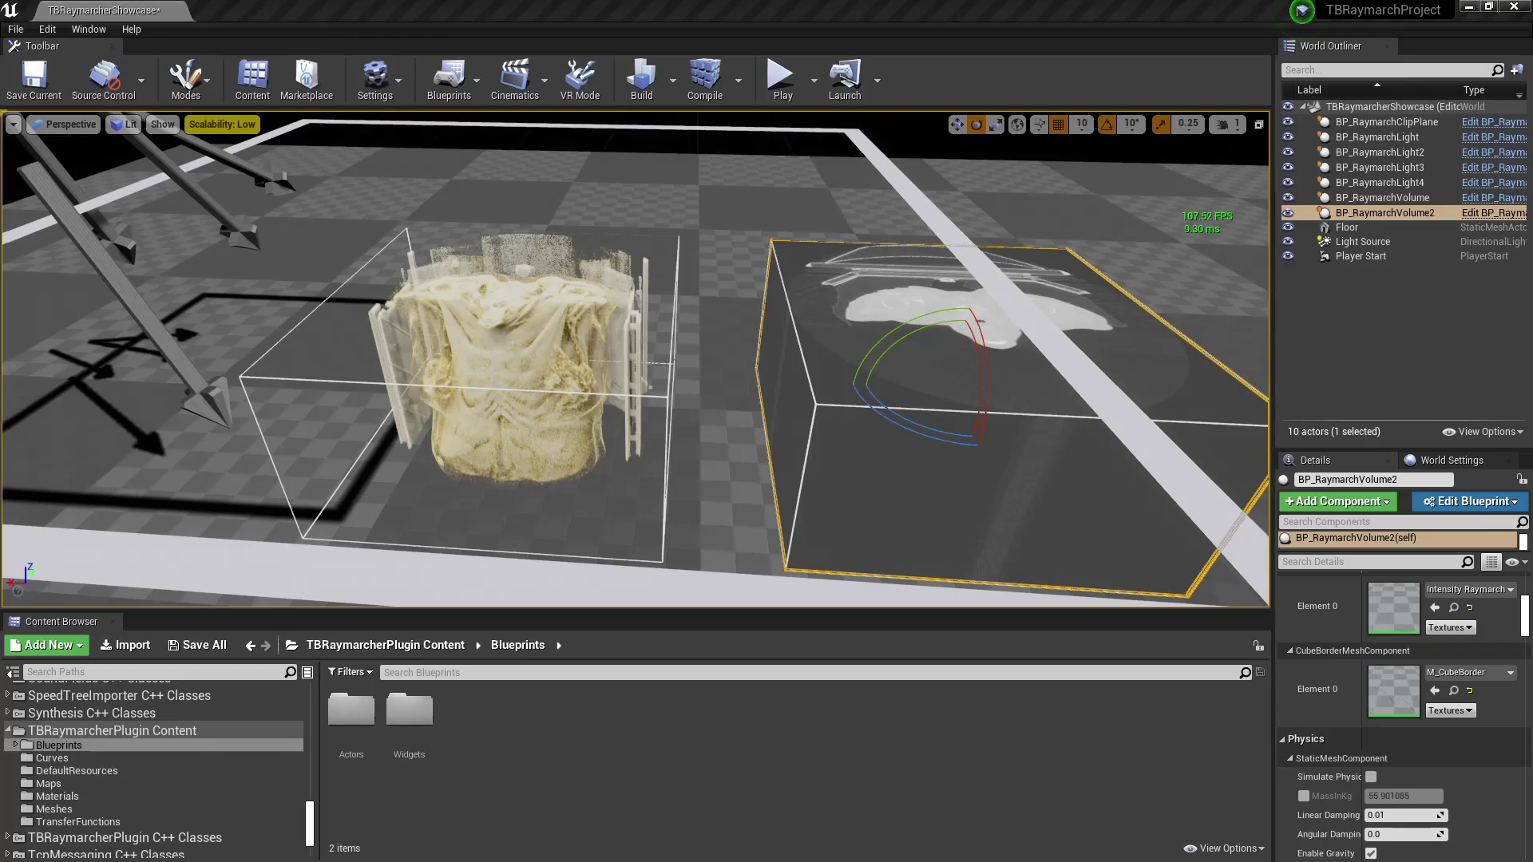
{"action": "left_click", "coordinate": [618, 437]}
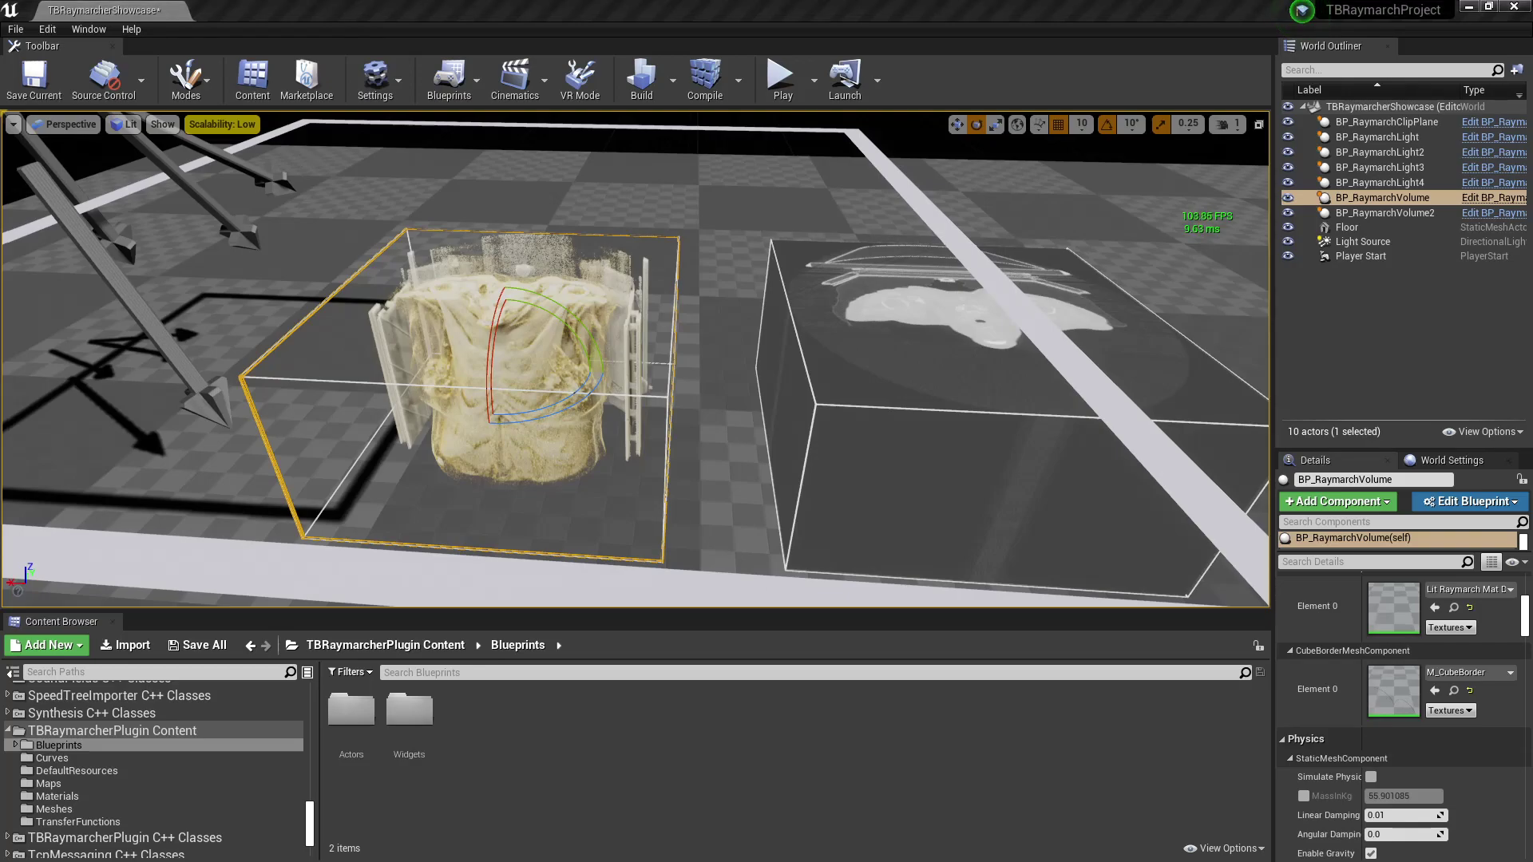
{"action": "right_click_drag", "start_coordinate": [648, 333], "coordinate": [649, 334]}
{"action": "left_click", "coordinate": [787, 348]}
{"action": "left_click", "coordinate": [543, 403]}
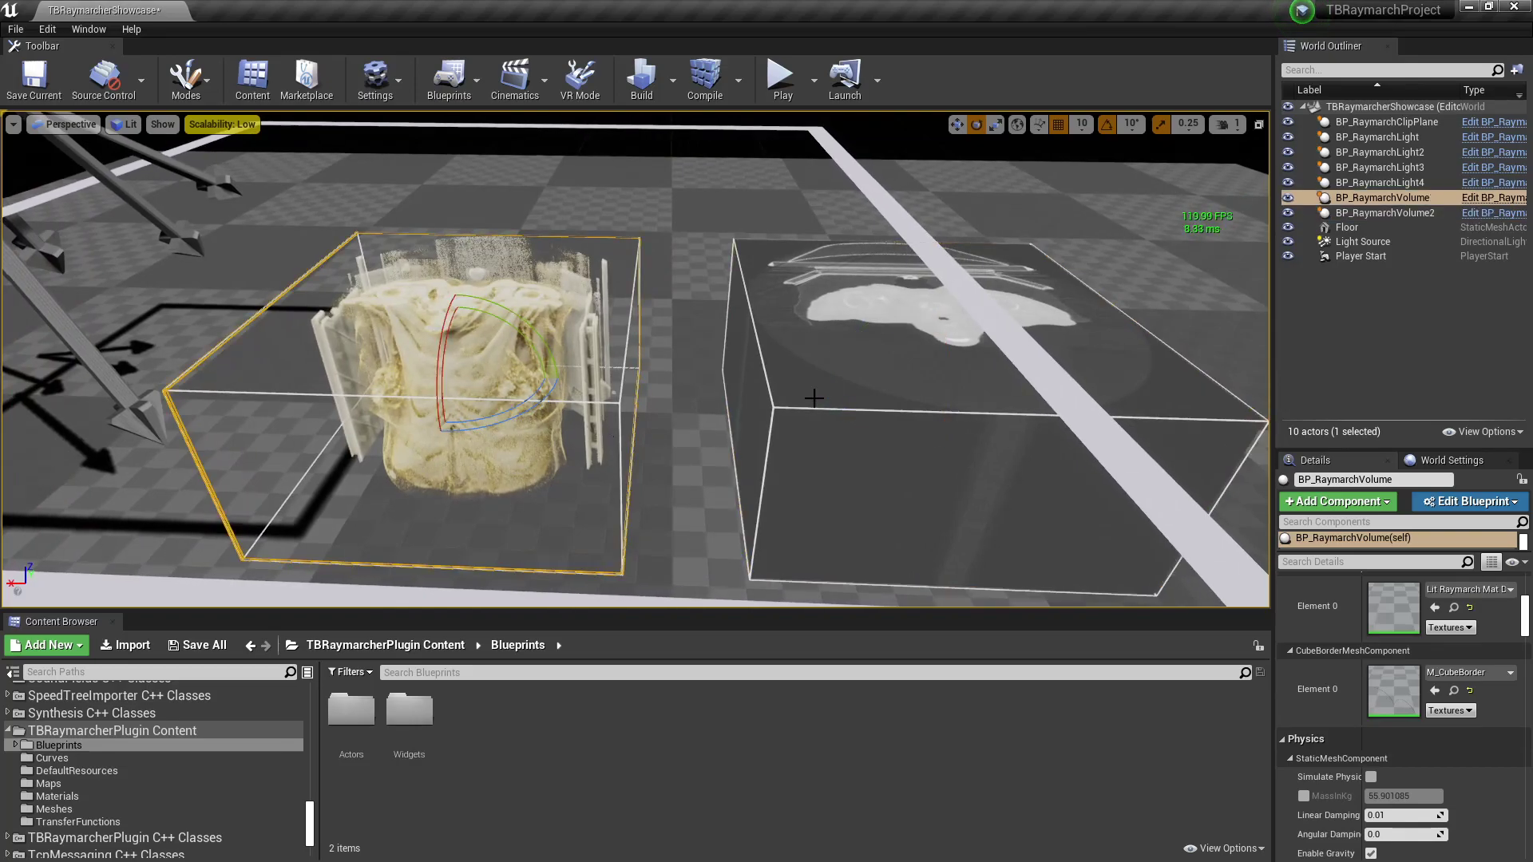
{"action": "left_click", "coordinate": [770, 394]}
Select BP_RaymarchVolume, widen its property area and bring its transform settings into view.
{"action": "left_click", "coordinate": [534, 408]}
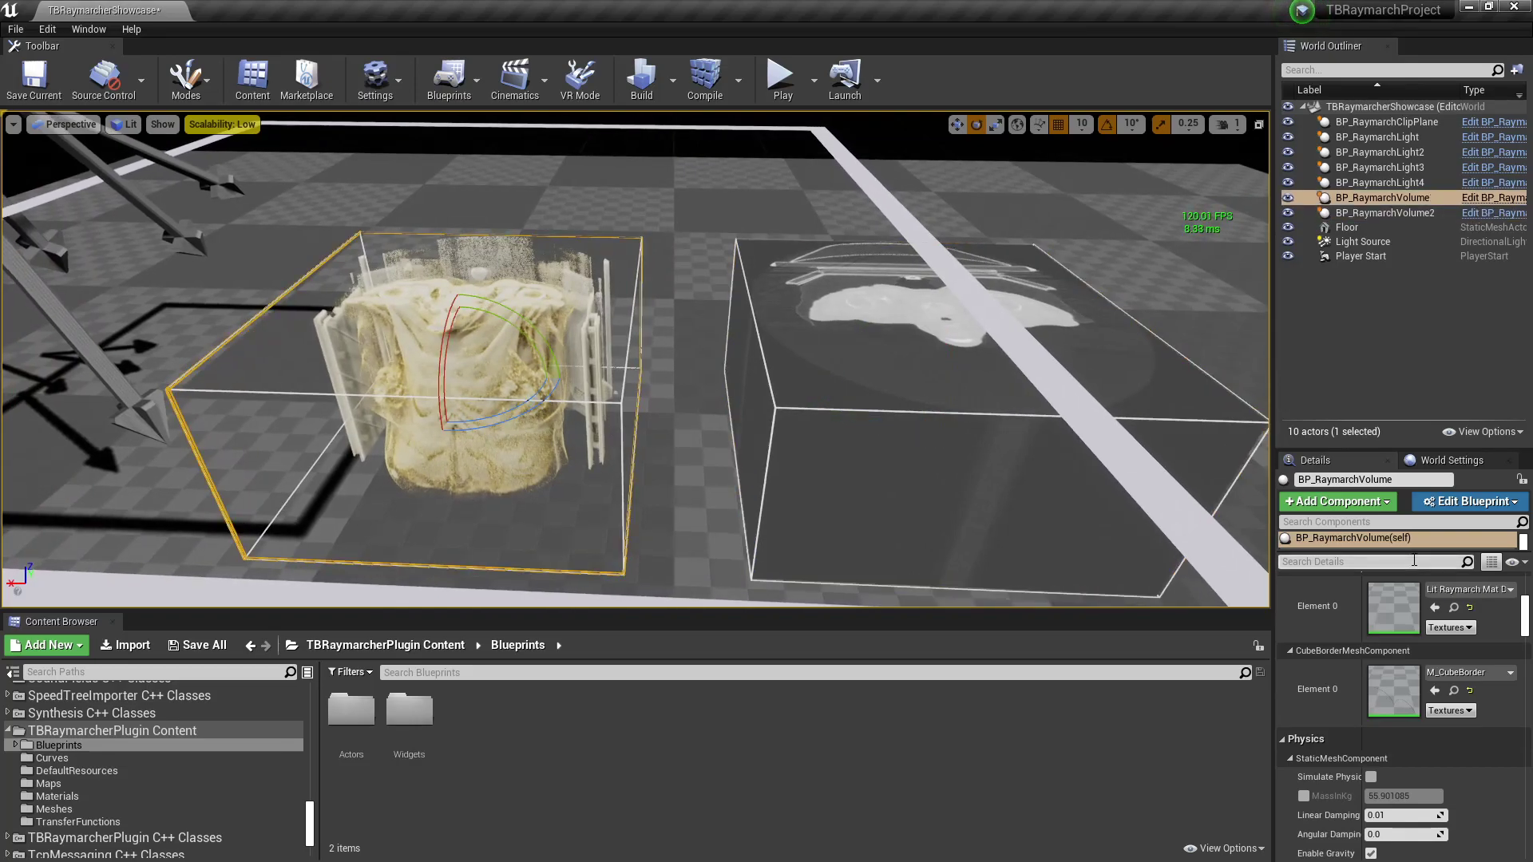
{"action": "left_click_drag", "start_coordinate": [1274, 559], "coordinate": [1261, 557]}
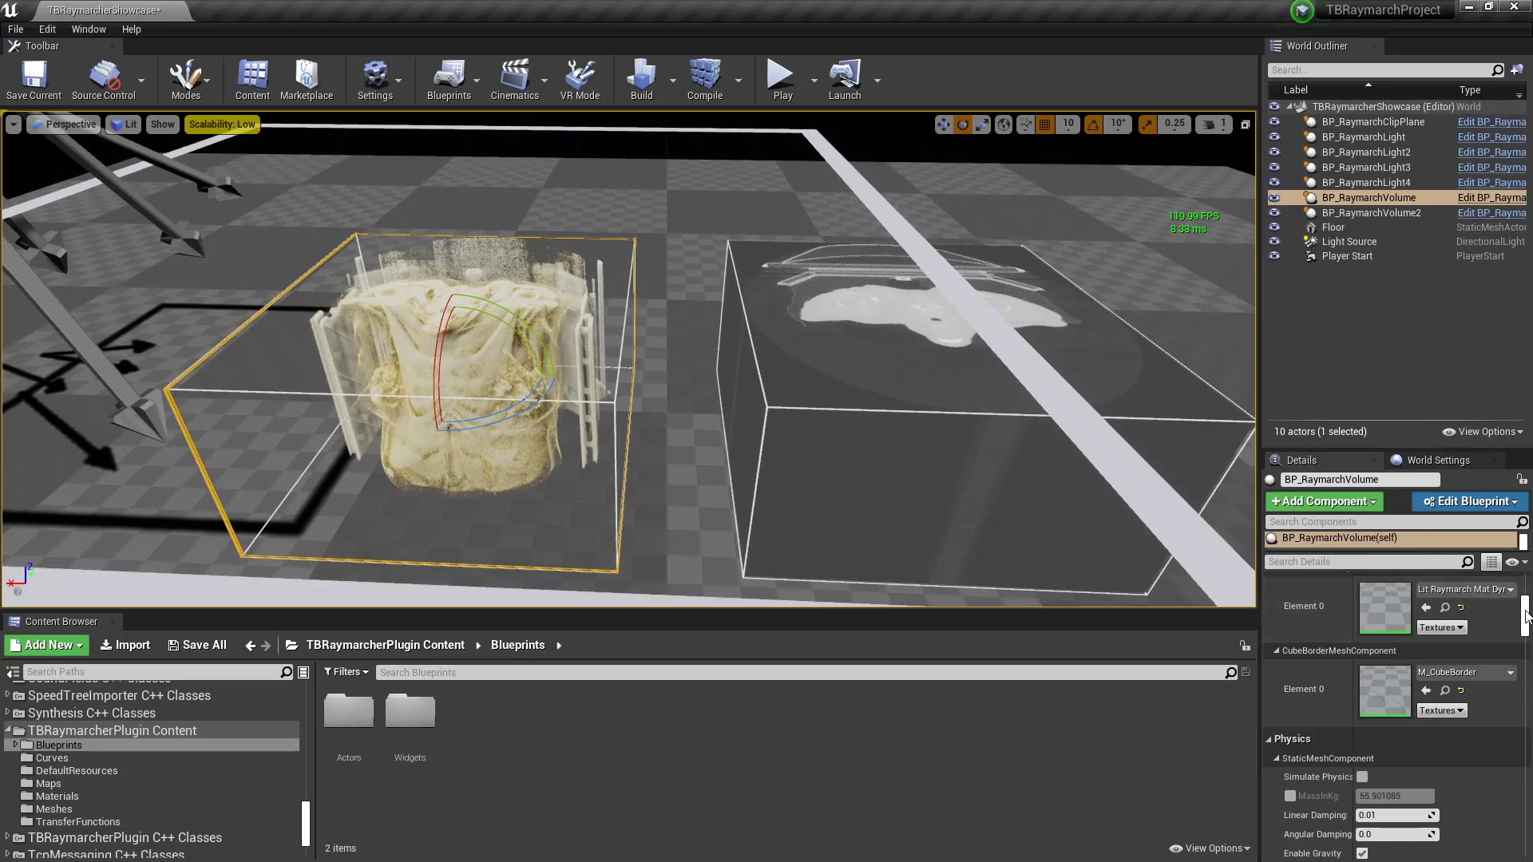
{"action": "scroll", "coordinate": [1527, 615], "scroll_direction": "up", "scroll_amount": 5}
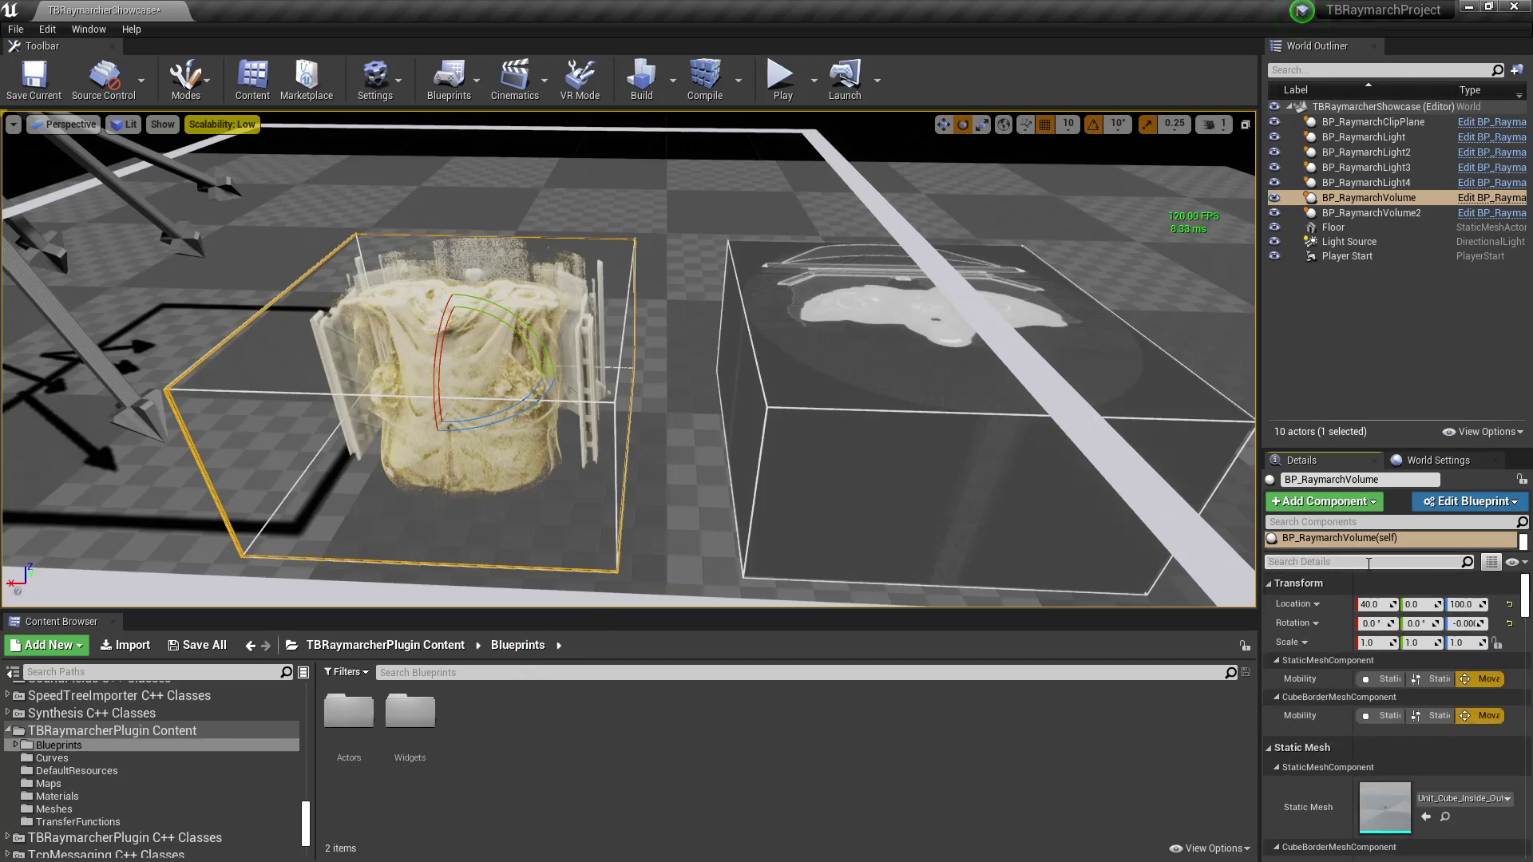
{"action": "type", "text": "volume"}
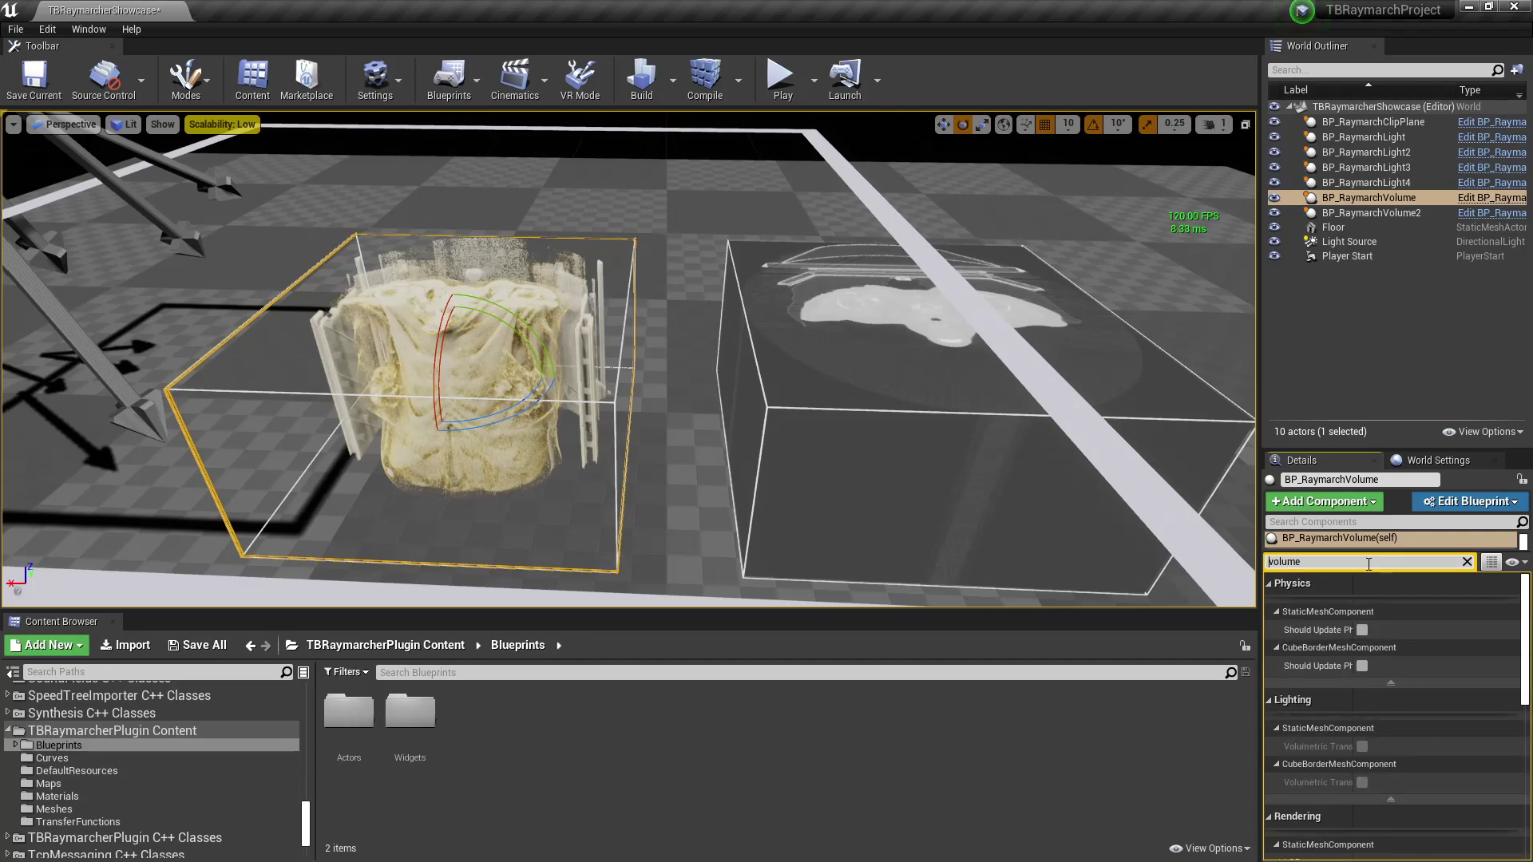
{"action": "type", "text": "raymarch"}
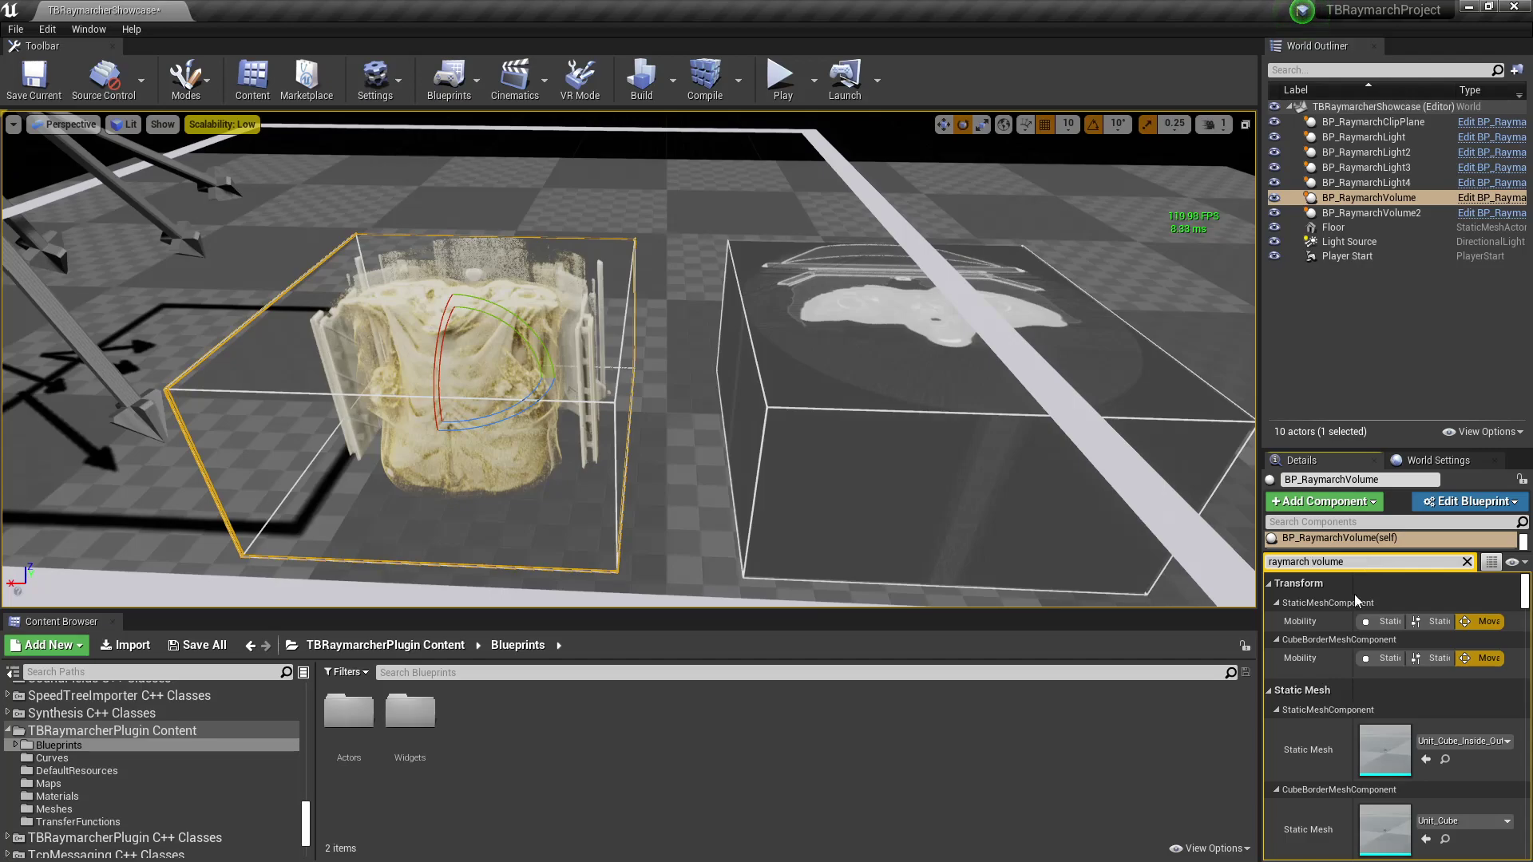
{"action": "scroll", "coordinate": [1520, 583], "scroll_direction": "down", "scroll_amount": 5}
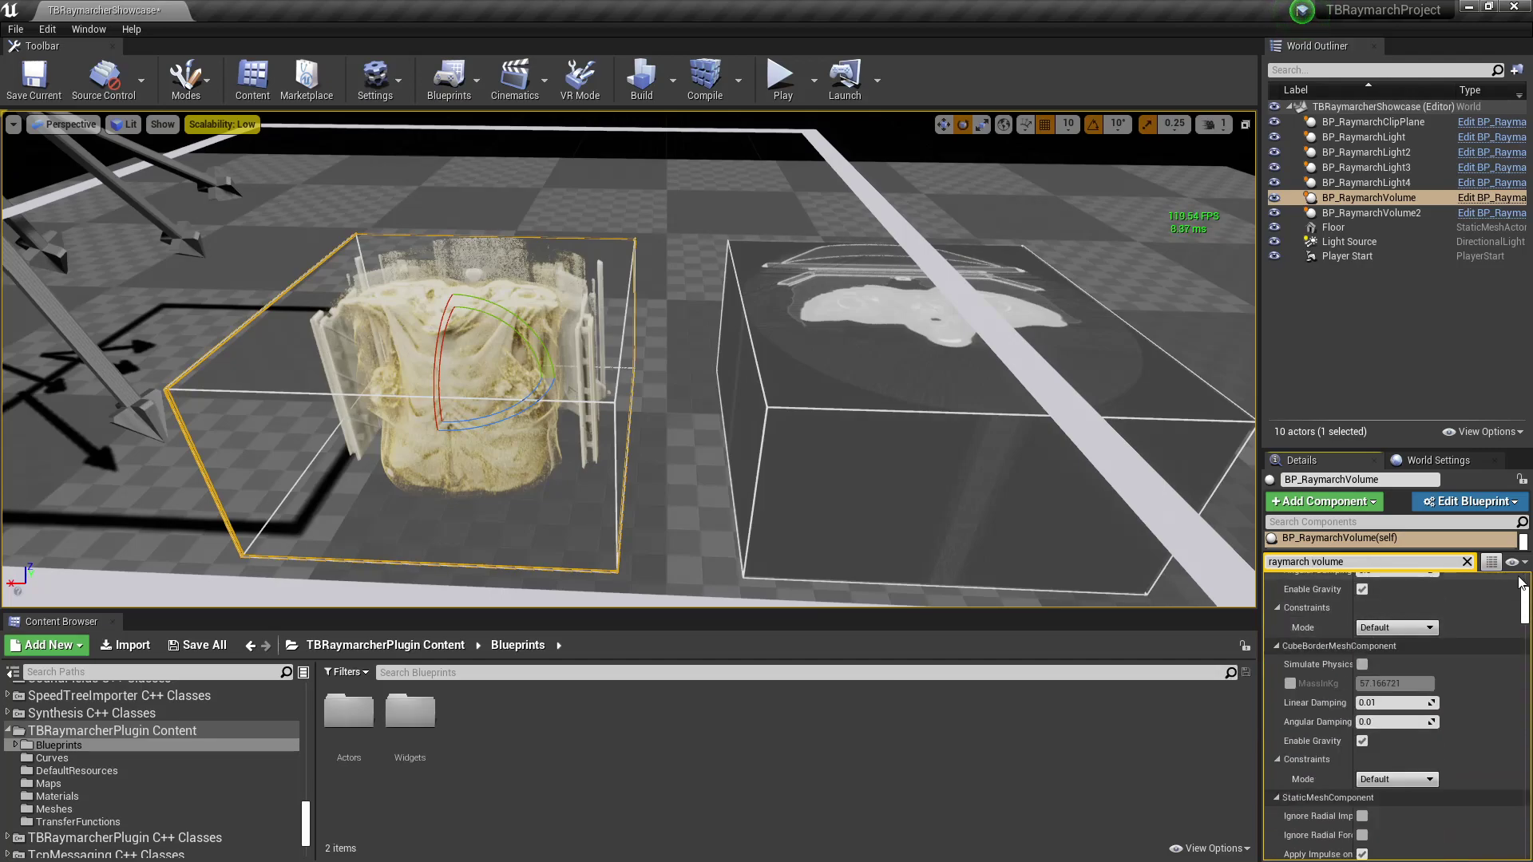
{"action": "left_click", "coordinate": [1467, 561]}
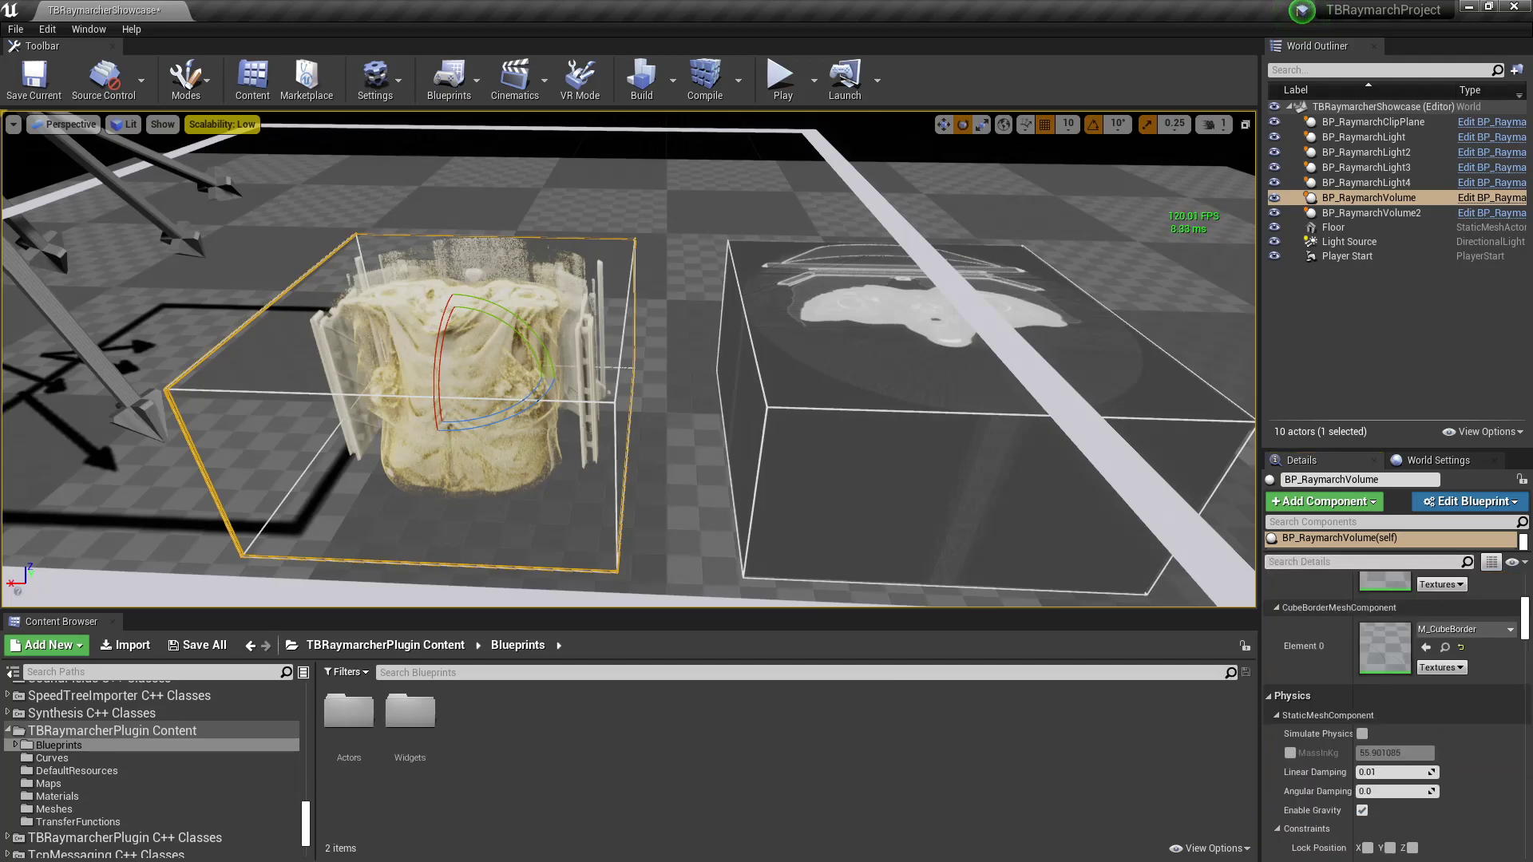
Filter the properties of BP_RaymarchVolume by "raymarch" and examine its Raymarch Volume settings.
{"action": "left_click", "coordinate": [1364, 562]}
{"action": "type", "text": "raymarch"}
{"action": "scroll", "coordinate": [1405, 671], "scroll_direction": "up", "scroll_amount": 10}
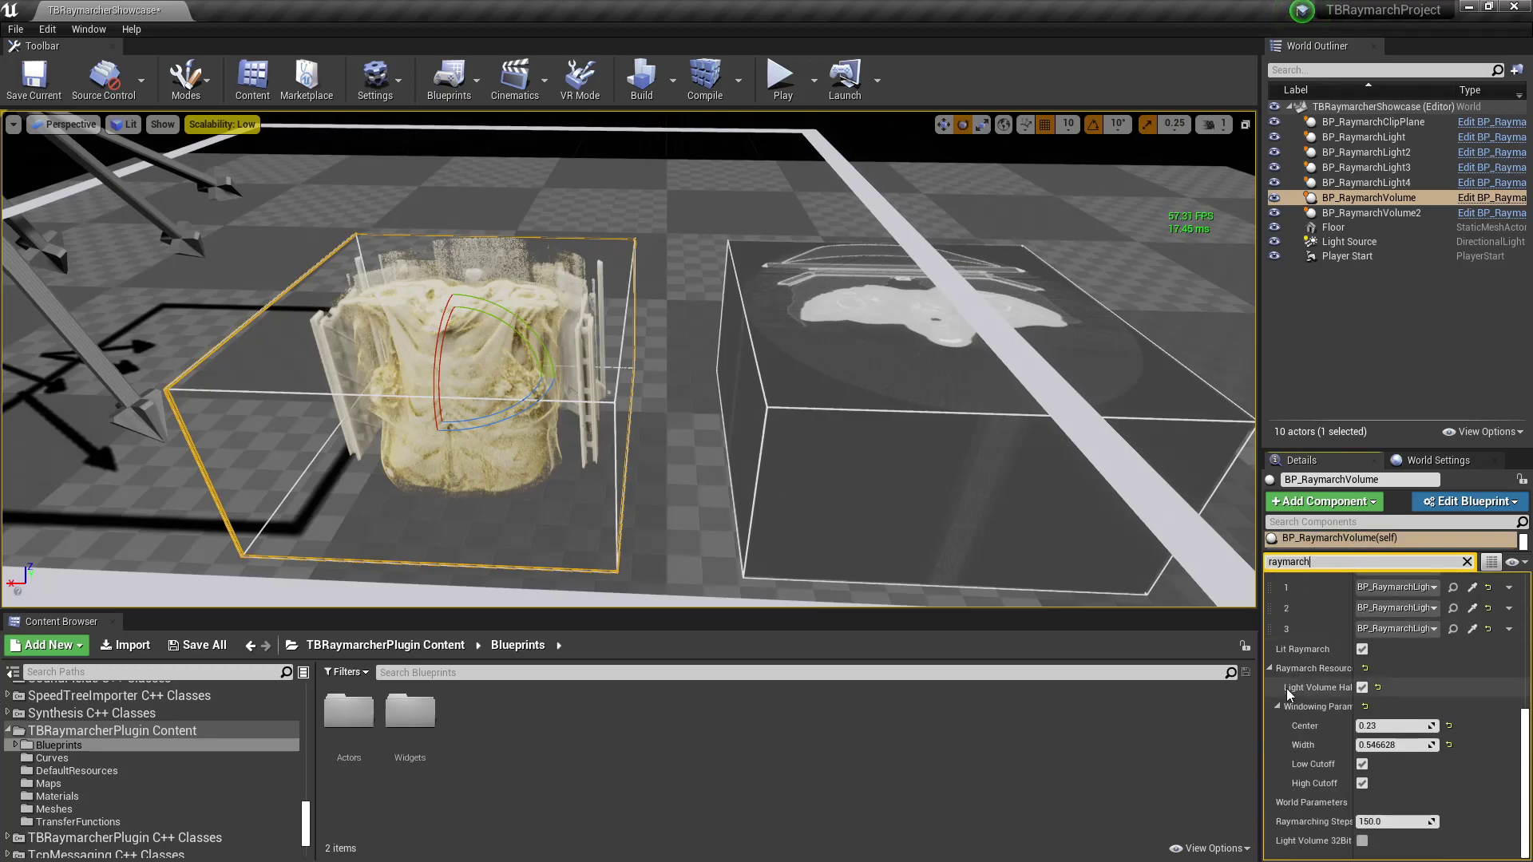
{"action": "scroll", "coordinate": [1426, 674], "scroll_direction": "down", "scroll_amount": 1}
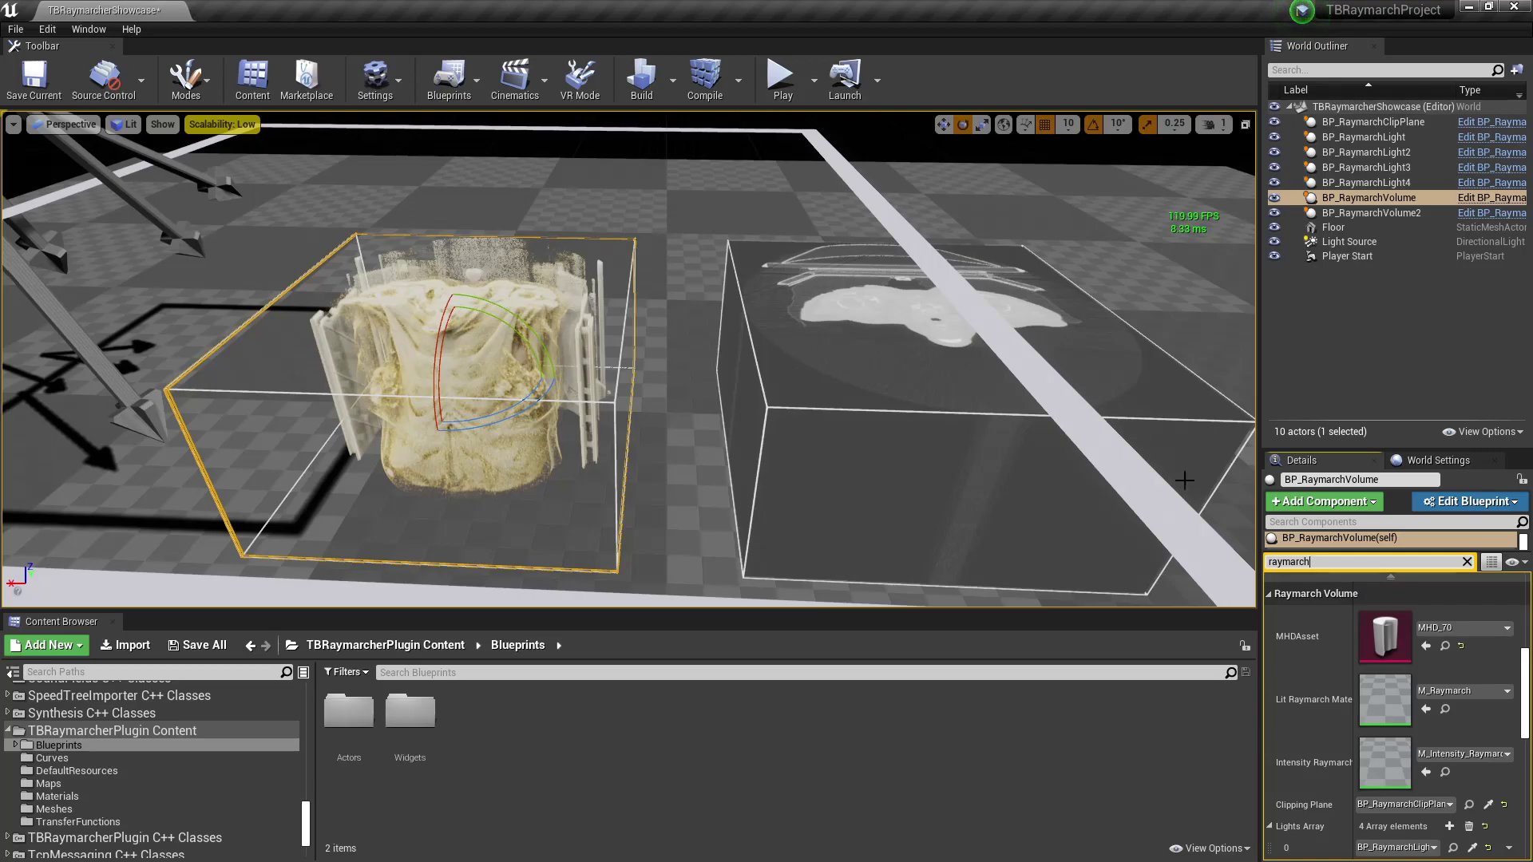
Open the MHD_70 asset assigned to BP_RaymarchVolume and examine its texture, transfer function and image info.
{"action": "scroll", "coordinate": [1339, 640], "scroll_direction": "down", "scroll_amount": 5}
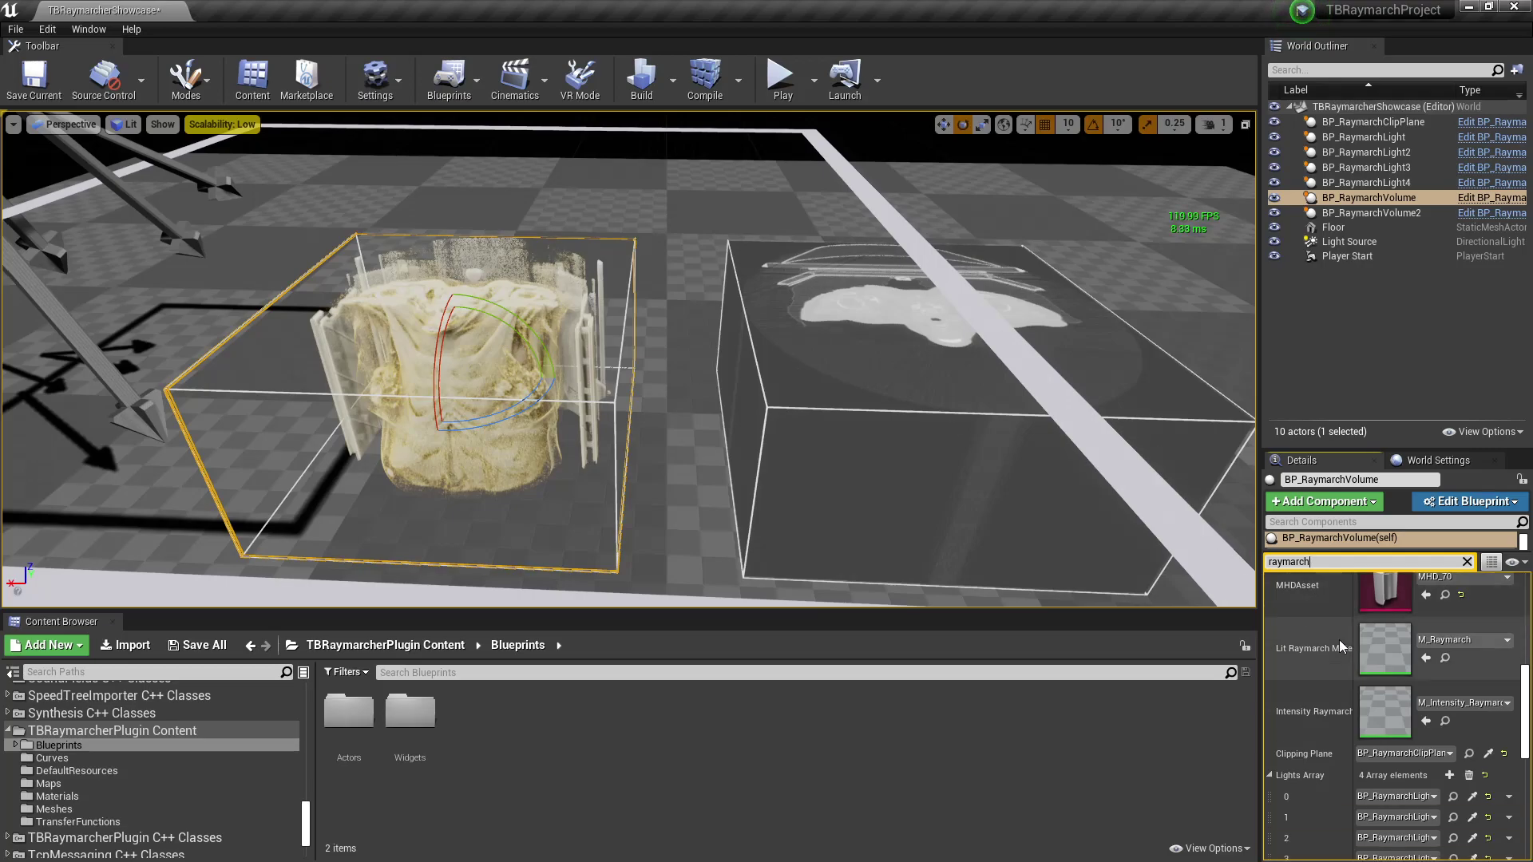
{"action": "scroll", "coordinate": [1368, 679], "scroll_direction": "up", "scroll_amount": 5}
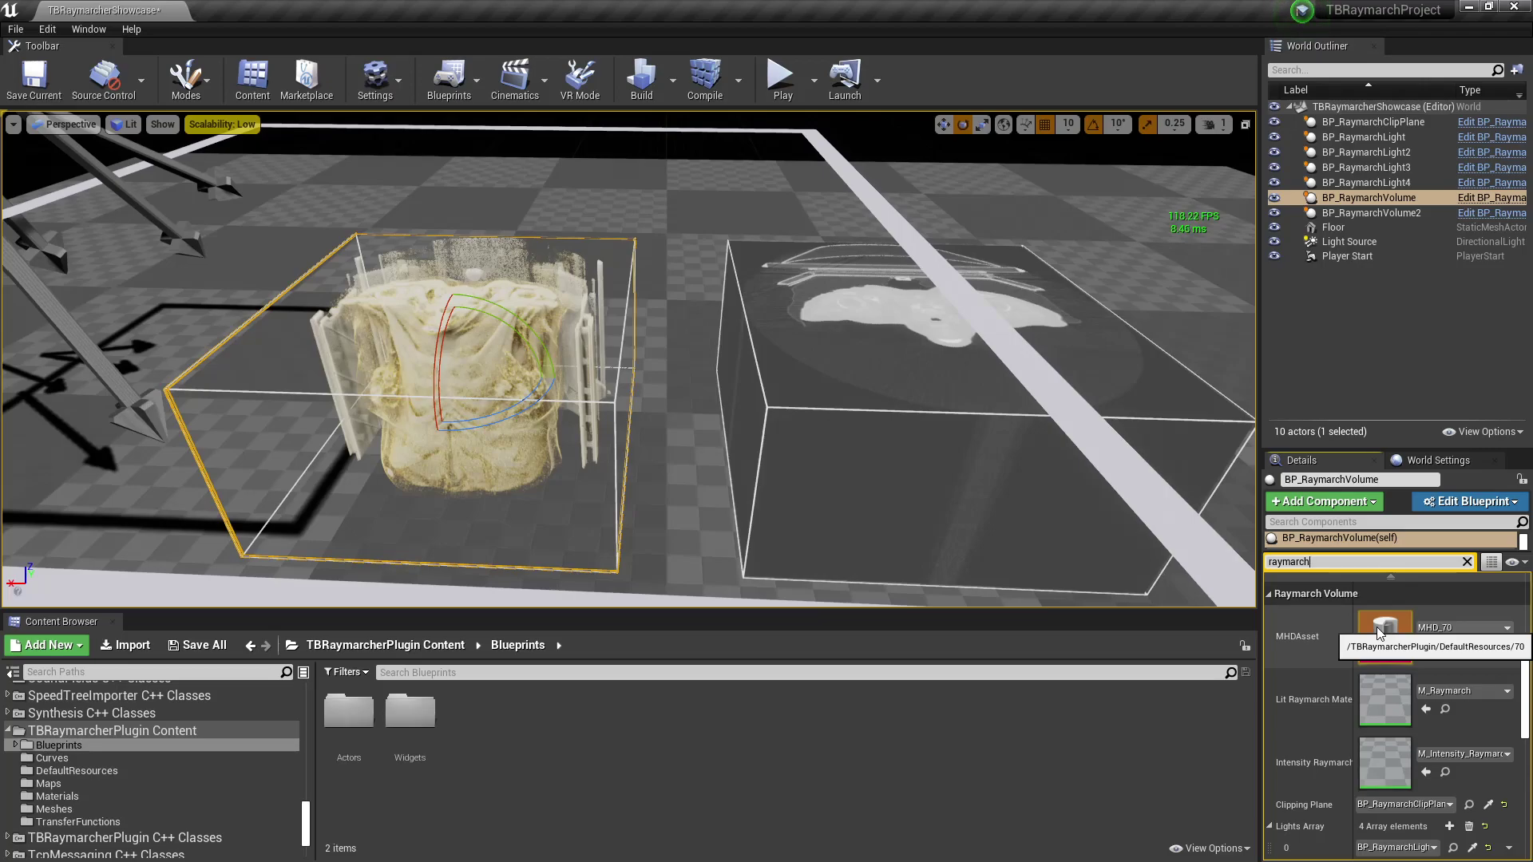
{"action": "double_click", "coordinate": [1379, 632]}
{"action": "left_click_drag", "start_coordinate": [911, 409], "coordinate": [1074, 113]}
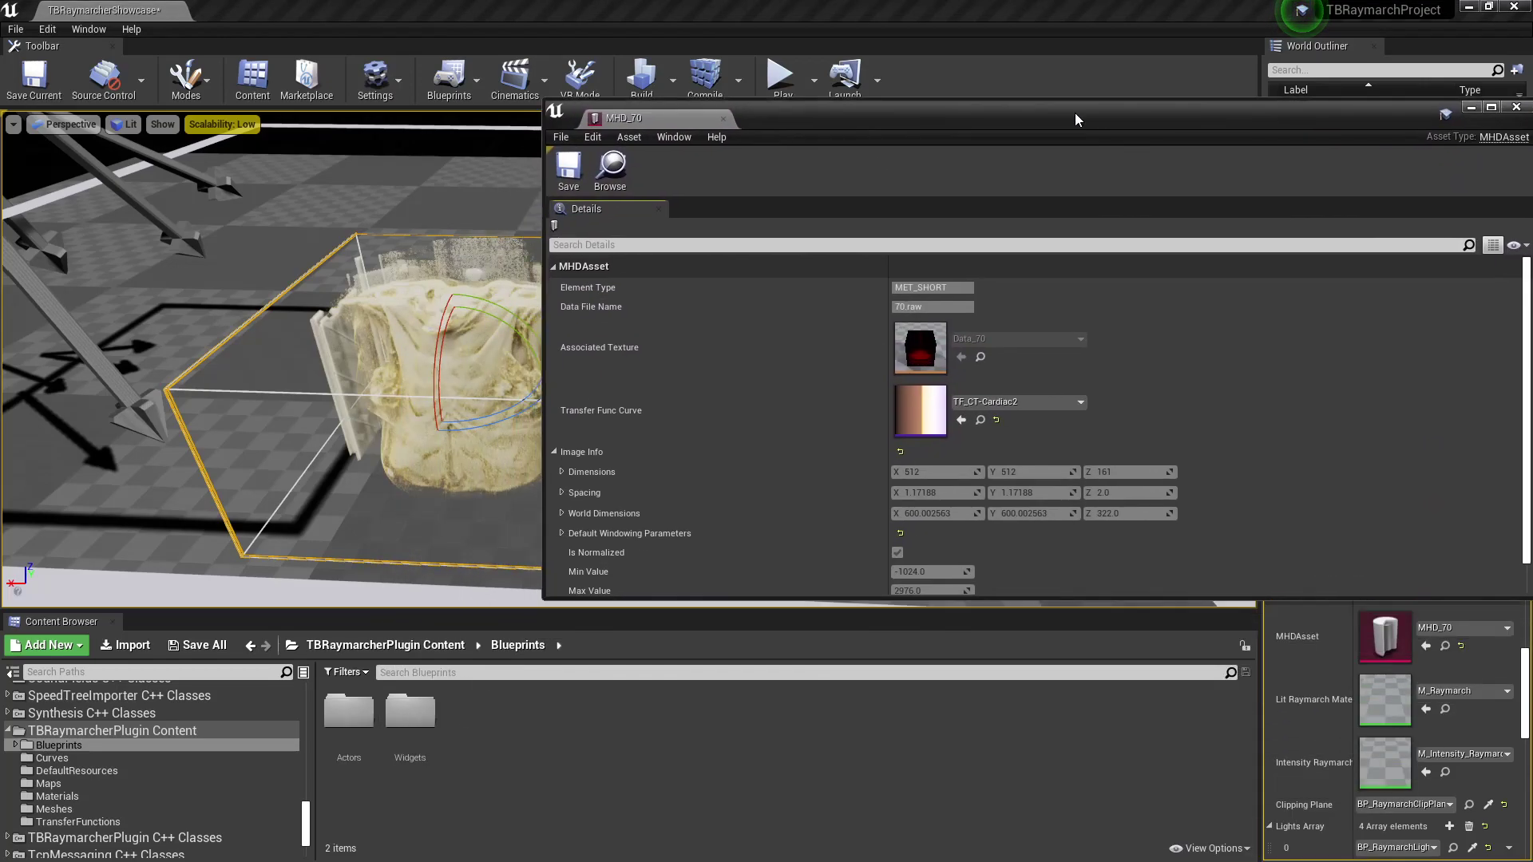
{"action": "scroll", "coordinate": [1096, 308], "scroll_direction": "down", "scroll_amount": 1}
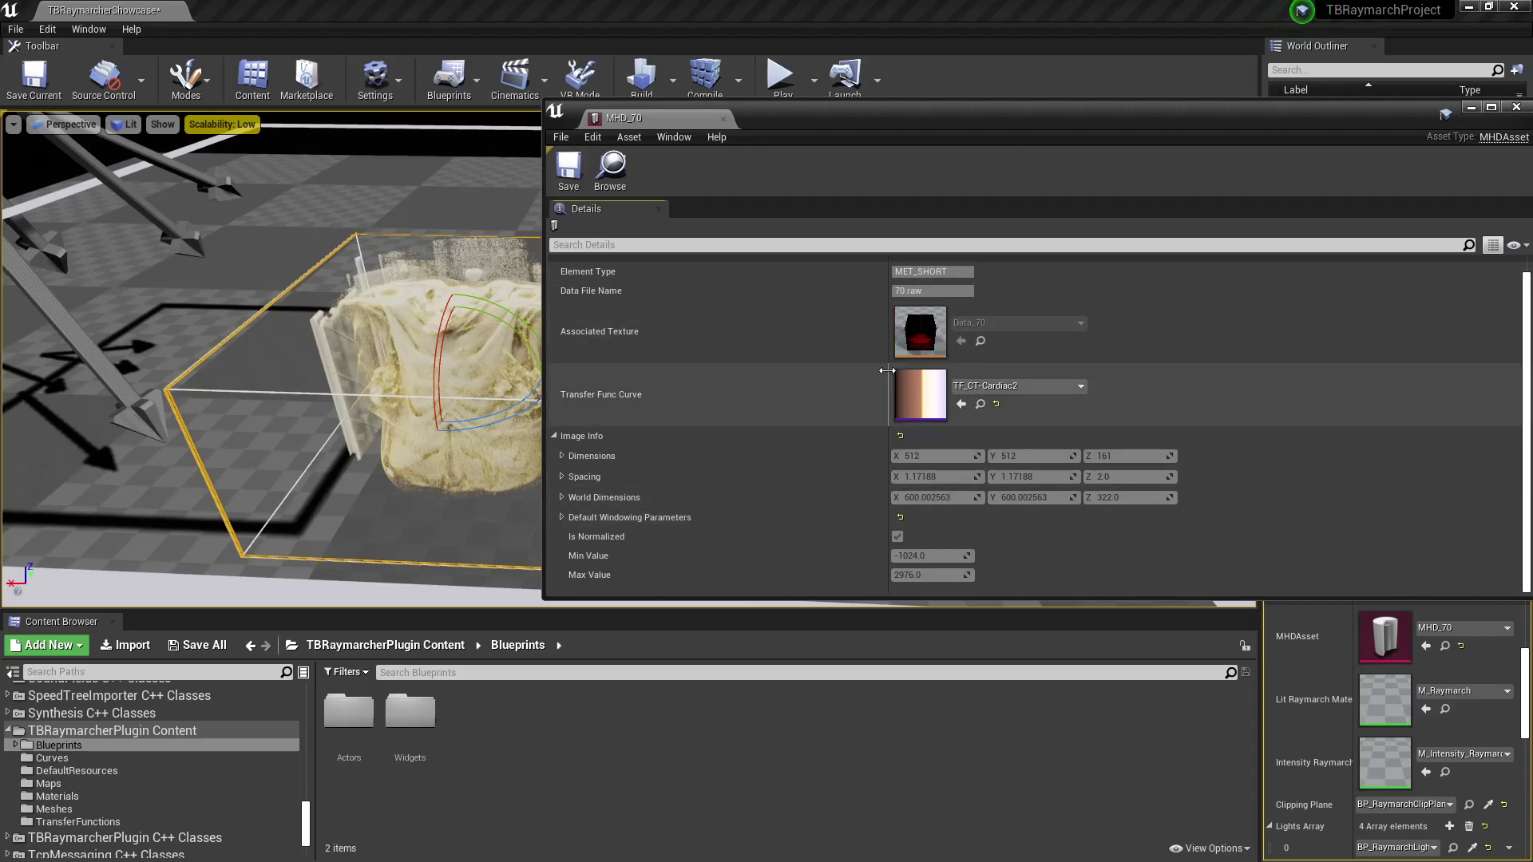
{"action": "left_click_drag", "start_coordinate": [935, 115], "coordinate": [1083, 148]}
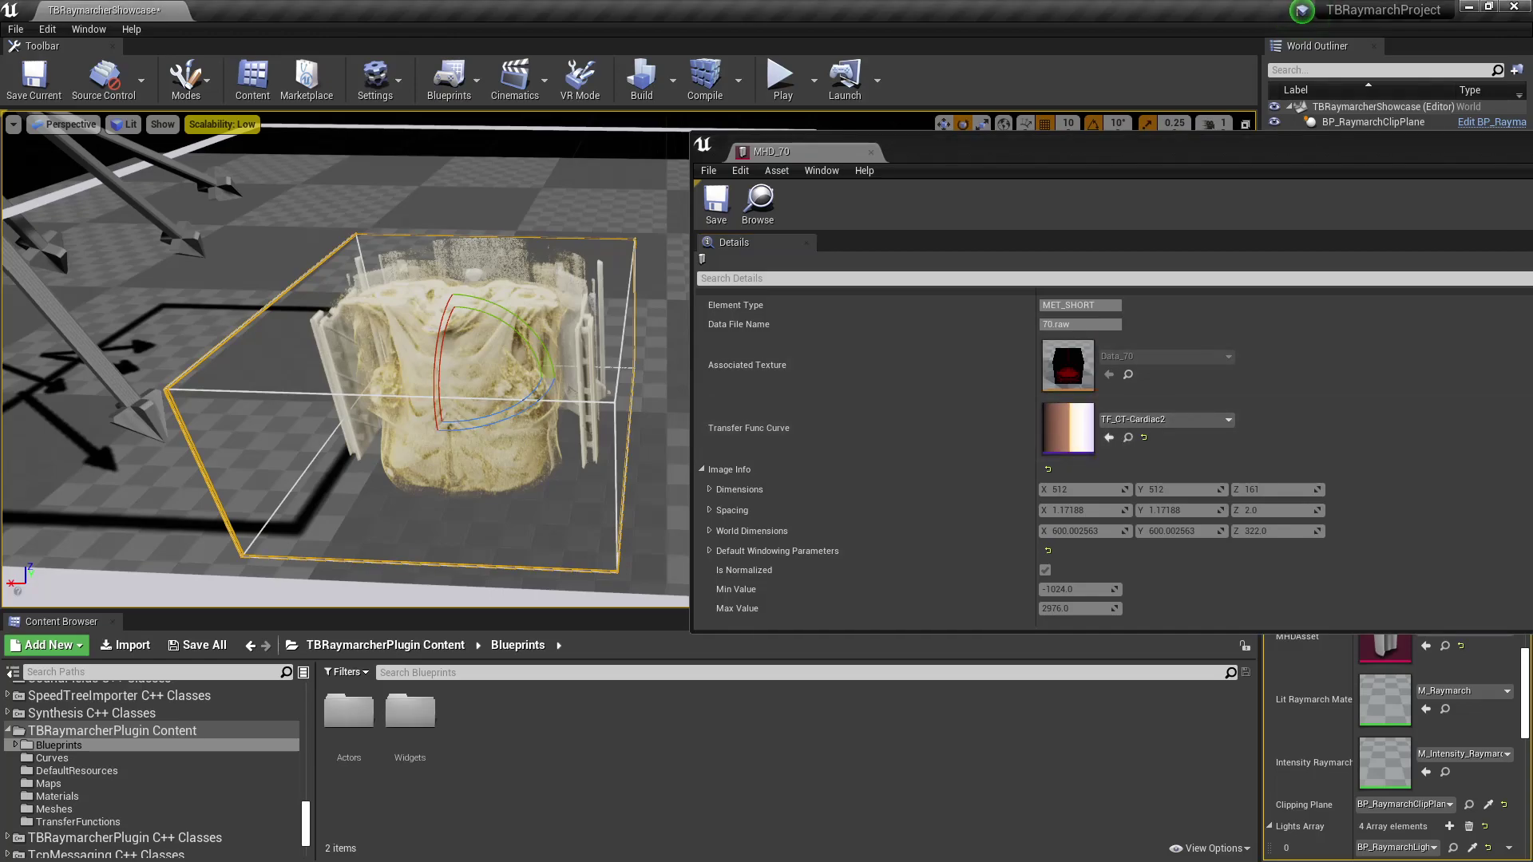
Open the TF_CT-Cardiac2 transfer function curve of MHD_70 and place its editor so both volumes are visible.
{"action": "double_click", "coordinate": [1072, 444]}
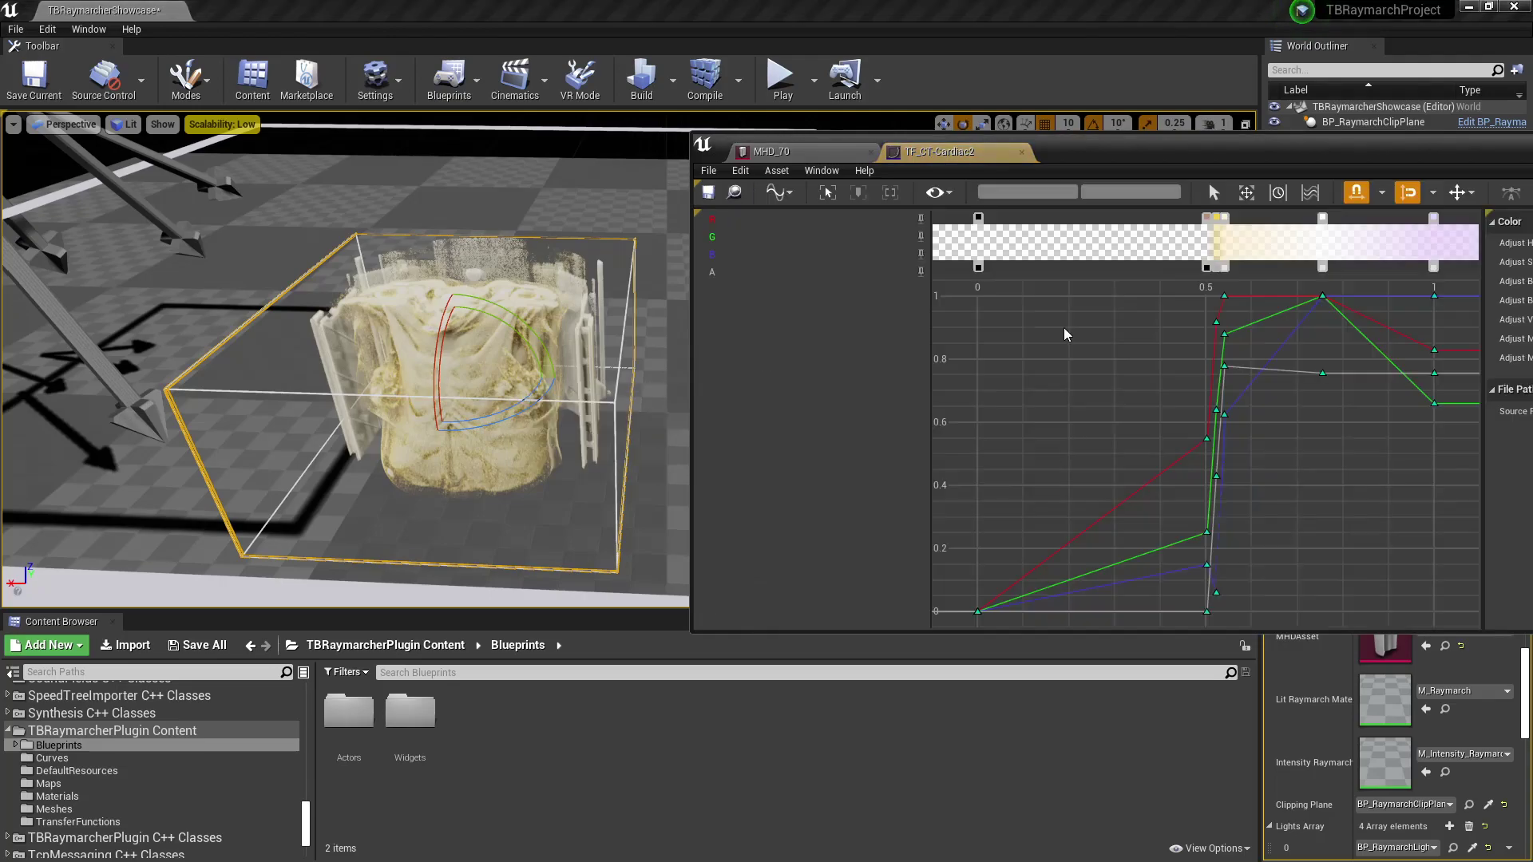
{"action": "left_click_drag", "start_coordinate": [1110, 156], "coordinate": [989, 503]}
{"action": "mouse_move", "coordinate": [868, 324]}
{"action": "right_mouse_down"}
{"action": "mouse_move", "coordinate": [888, 324]}
{"action": "mouse_move", "coordinate": [868, 323]}
{"action": "right_mouse_up"}
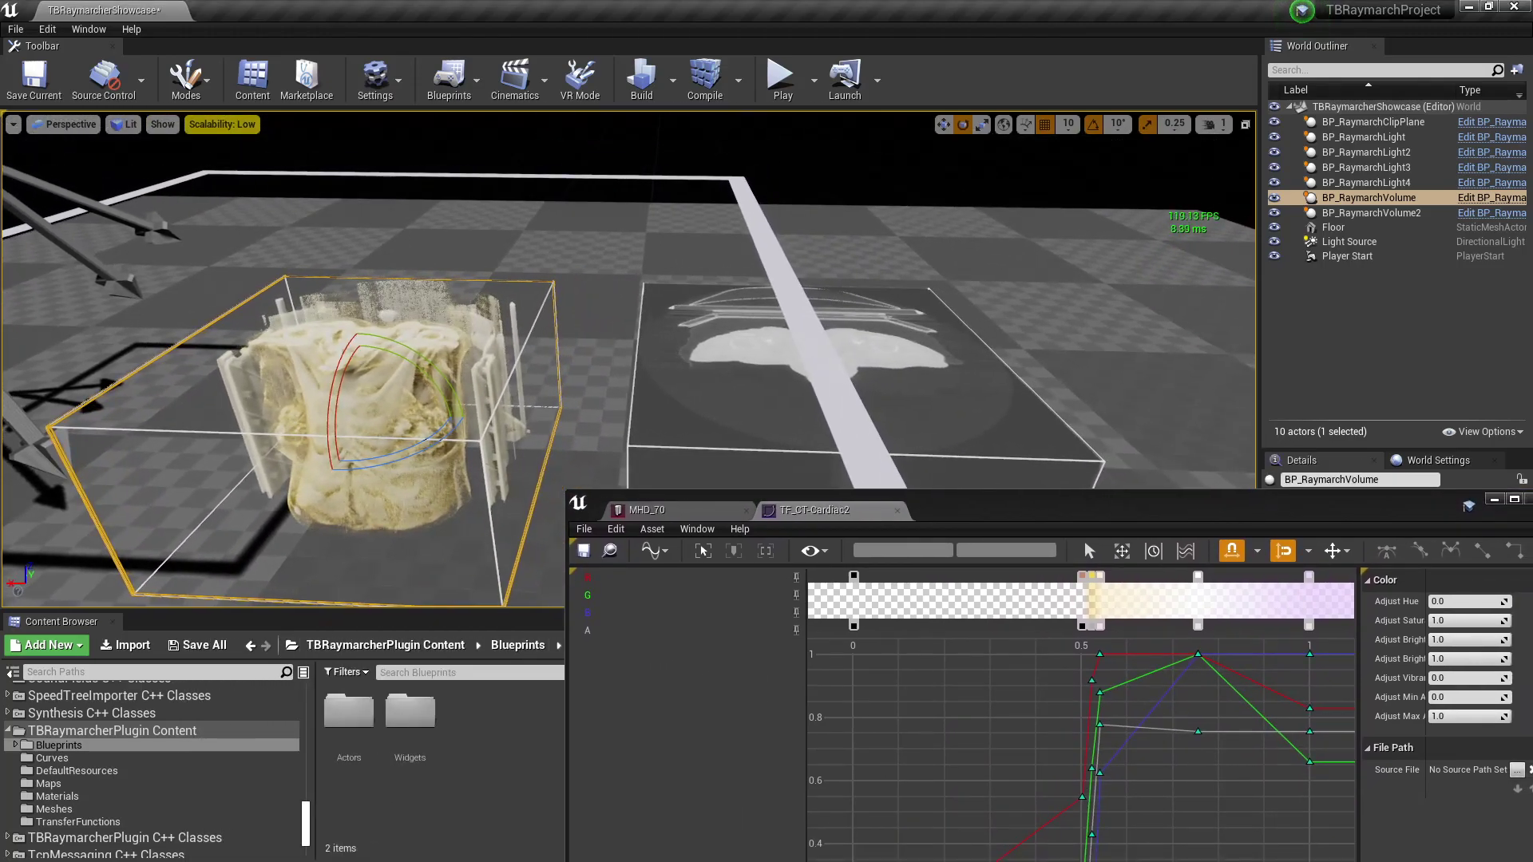
Move BP_RaymarchClipPlane sideways off the intensity volume, towards the lit volume.
{"action": "left_click", "coordinate": [805, 340]}
{"action": "key", "text": "w"}
{"action": "left_click_drag", "start_coordinate": [301, 259], "coordinate": [130, 258]}
{"action": "right_click_drag", "start_coordinate": [753, 350], "coordinate": [752, 361]}
{"action": "left_click_drag", "start_coordinate": [275, 233], "coordinate": [275, 233]}
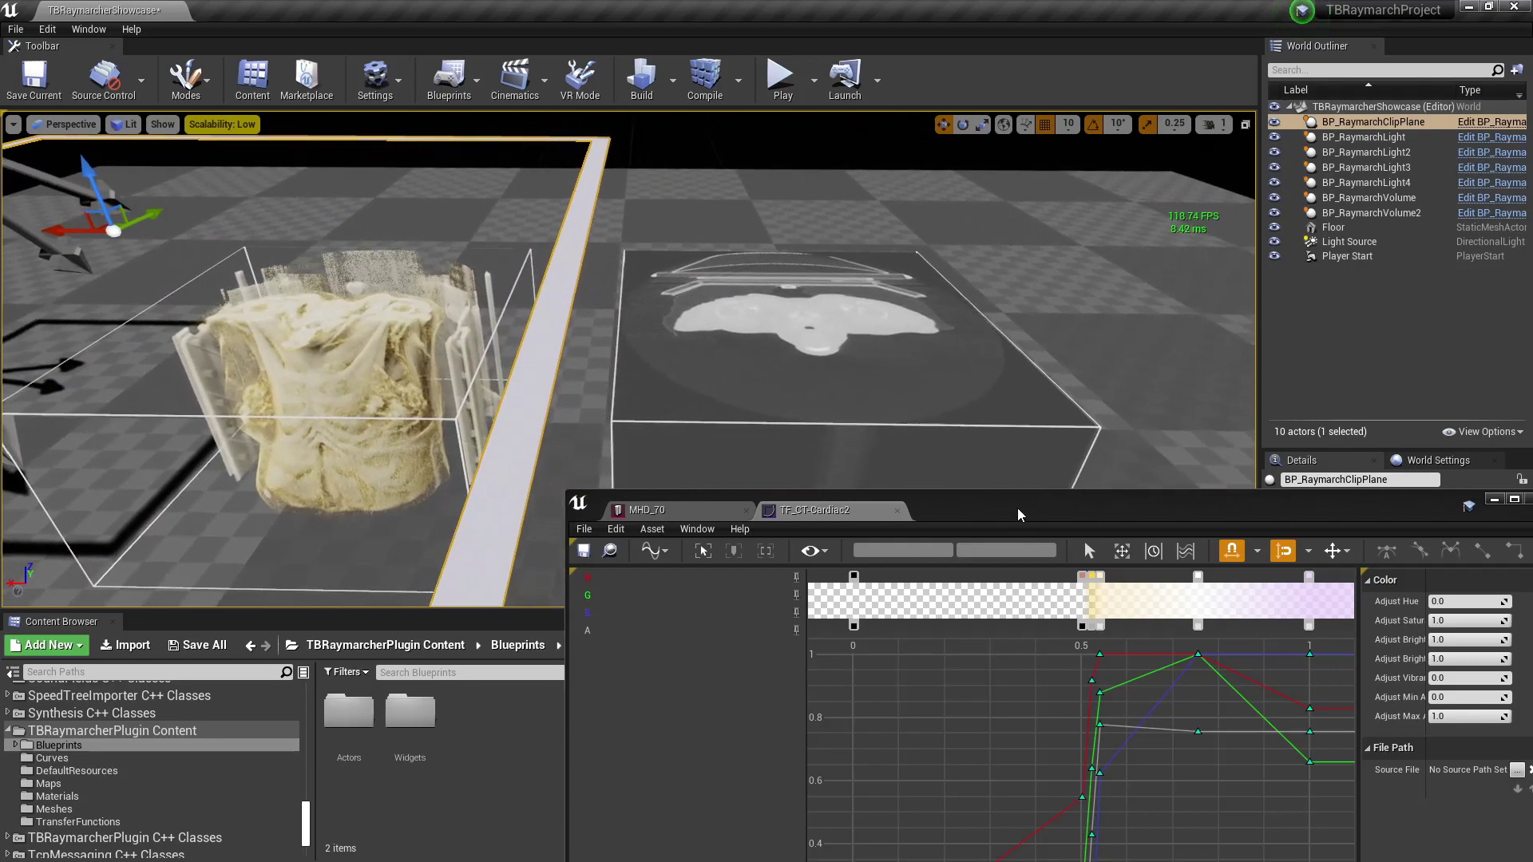
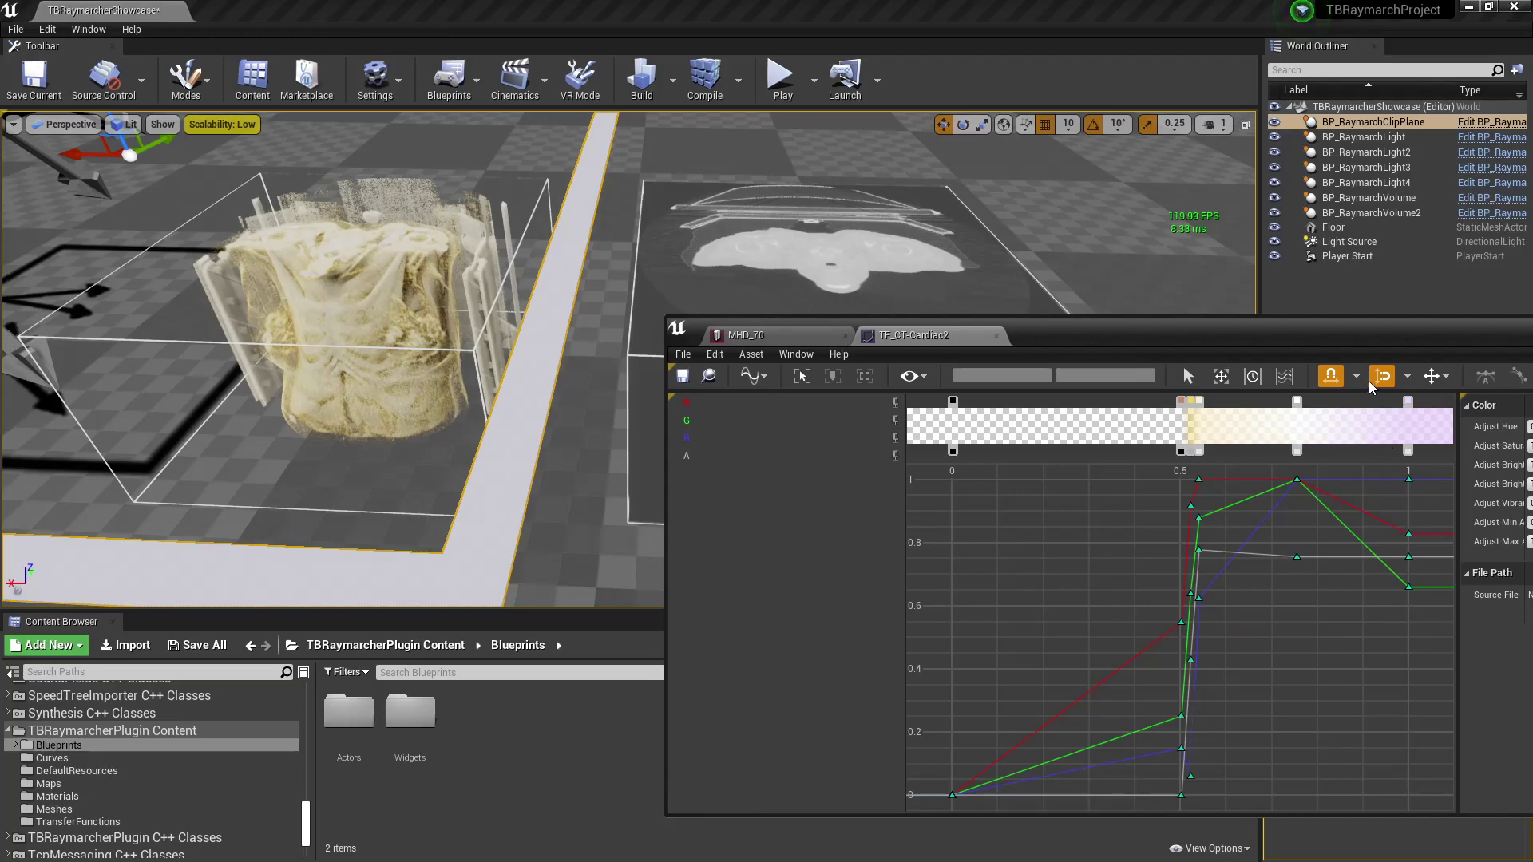
Examine the intensity volume, the MHD_70 properties and the TF_CT-Cardiac2 curve alongside the lit volume, selecting BP_RaymarchVolume2.
{"action": "right_click_drag", "start_coordinate": [780, 242], "coordinate": [732, 271]}
{"action": "left_click", "coordinate": [773, 261]}
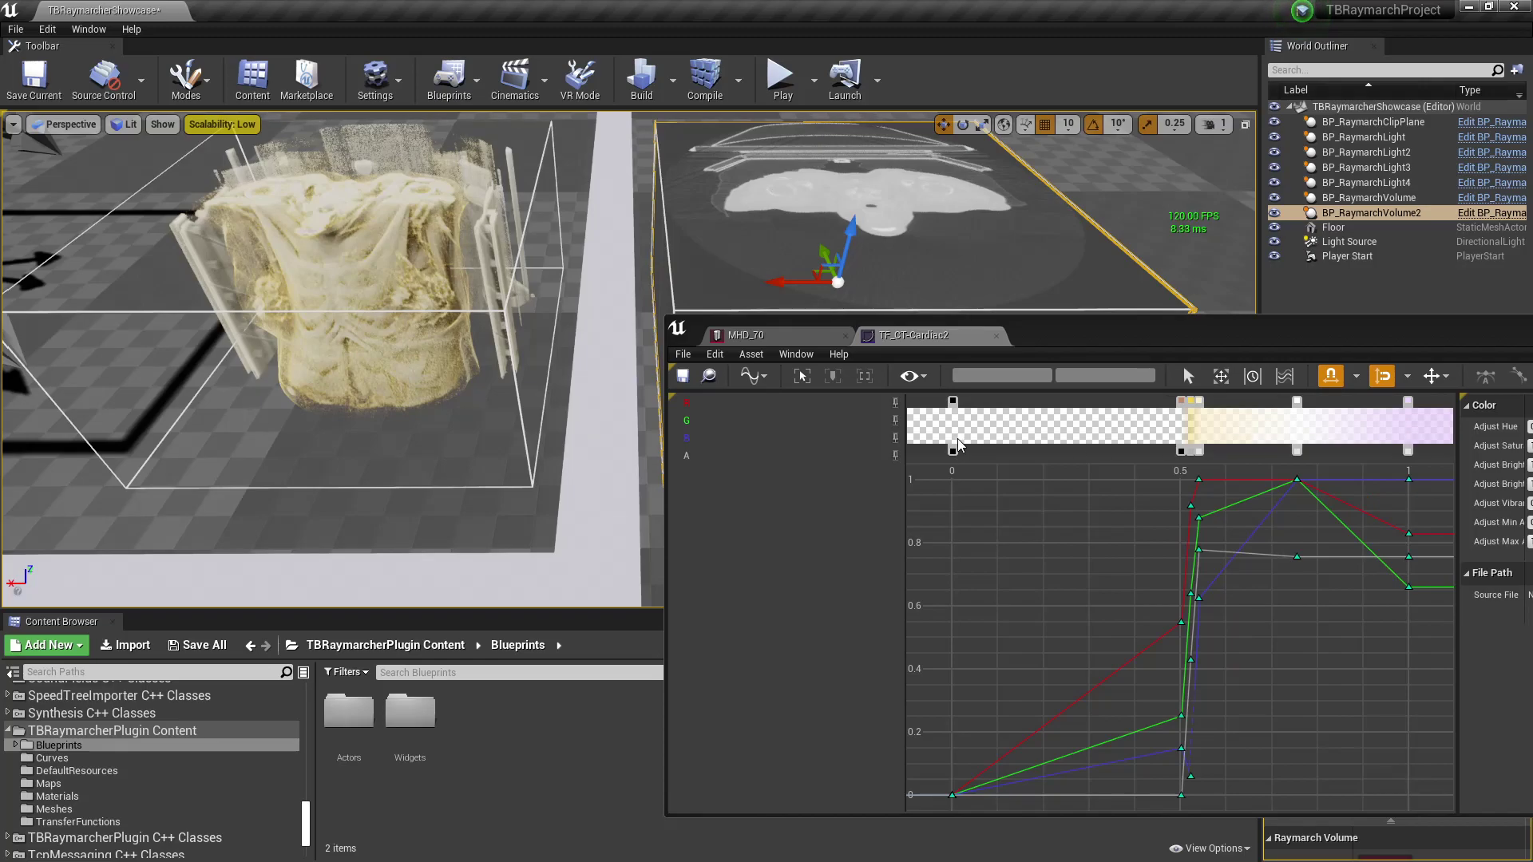
{"action": "right_click", "coordinate": [793, 328]}
{"action": "type", "text": "wa"}
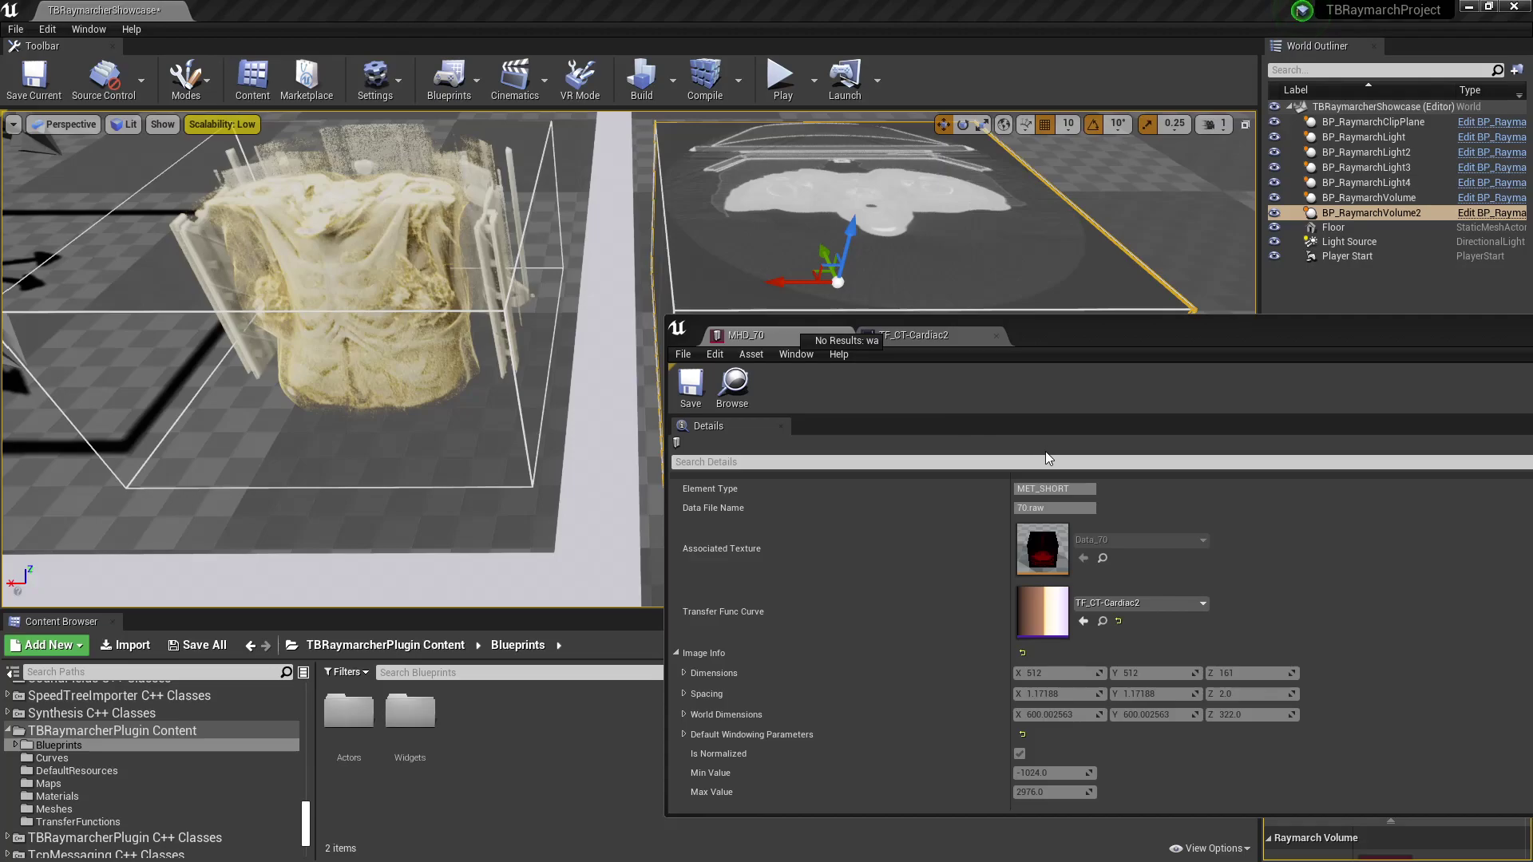
{"action": "left_click", "coordinate": [930, 338]}
{"action": "key", "text": "w"}
{"action": "right_click_drag", "start_coordinate": [460, 335], "coordinate": [456, 339]}
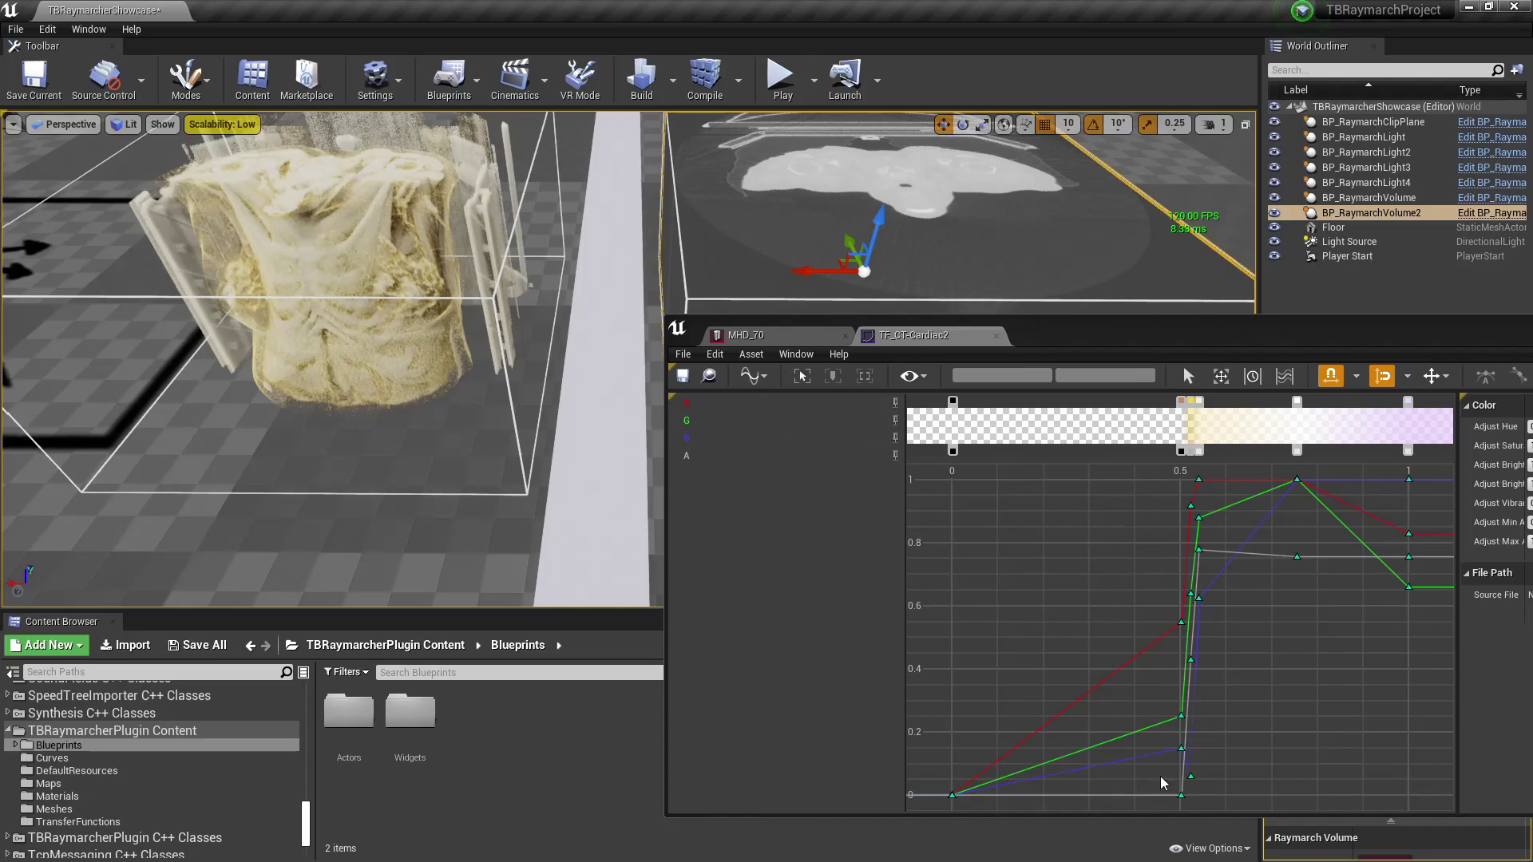
{"action": "mouse_move", "coordinate": [1153, 341]}
{"action": "left_mouse_down"}
{"action": "mouse_move", "coordinate": [1156, 318]}
{"action": "mouse_move", "coordinate": [1144, 322]}
{"action": "left_mouse_up"}
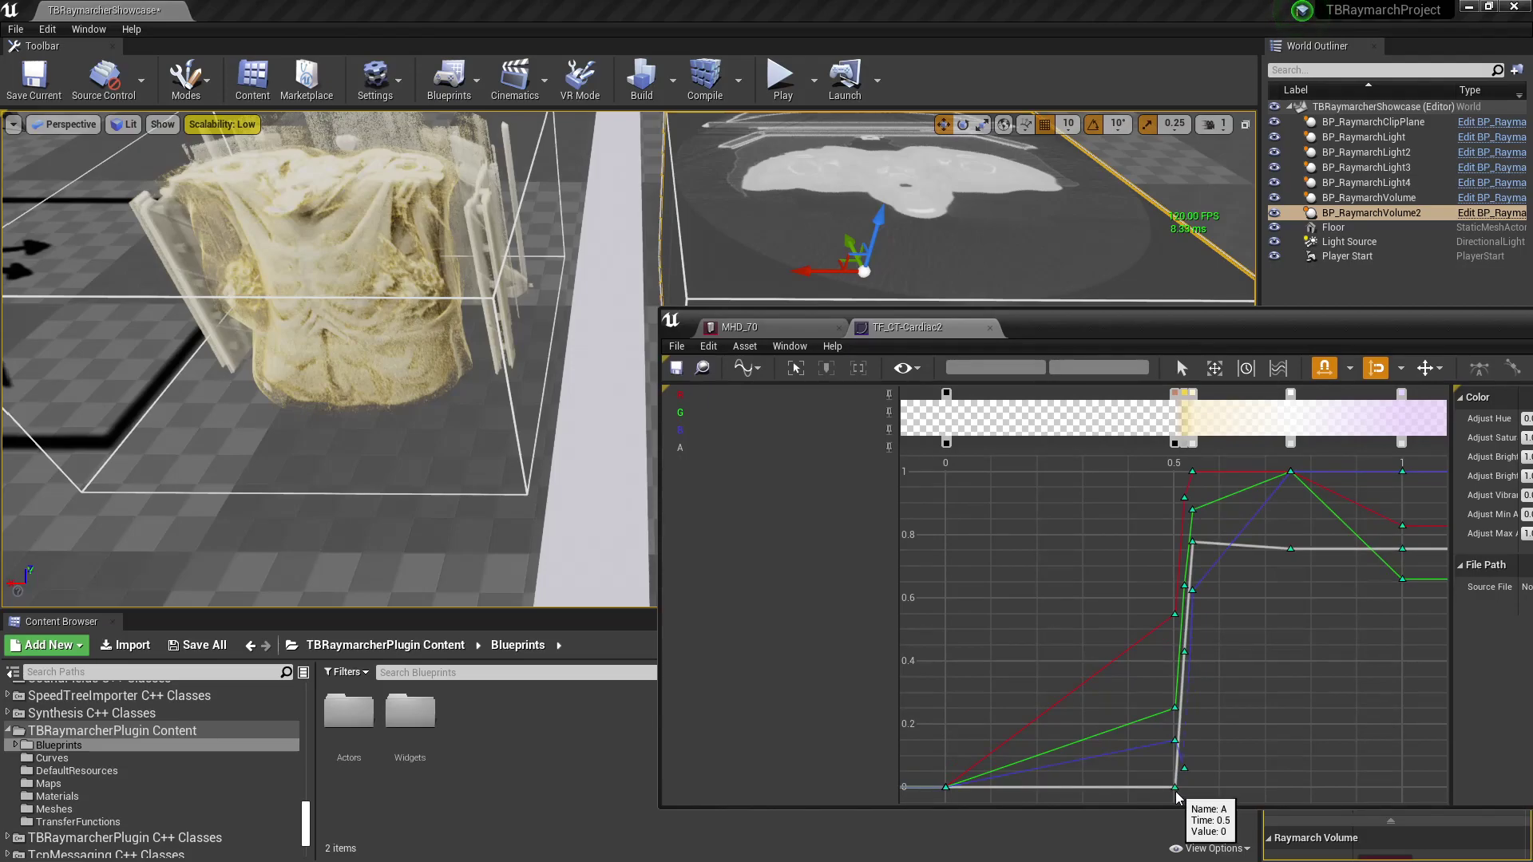
Turn off time and value snapping and move the alpha key at time 0.5 to about time 0.386, value 0.02.
{"action": "left_click", "coordinate": [1325, 368]}
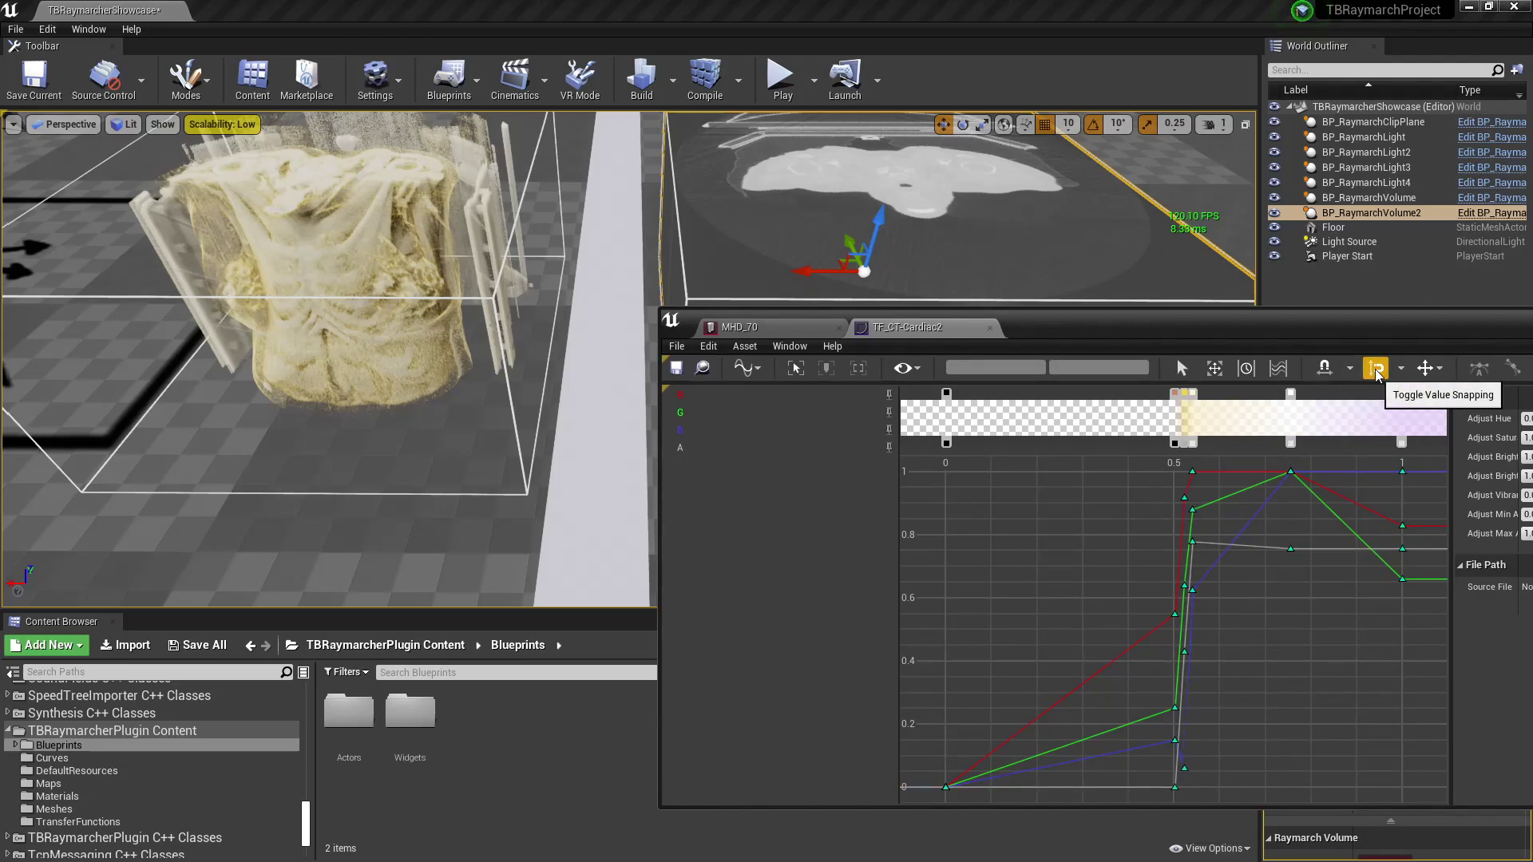
{"action": "left_click", "coordinate": [1376, 368]}
{"action": "left_click_drag", "start_coordinate": [1175, 787], "coordinate": [1123, 791]}
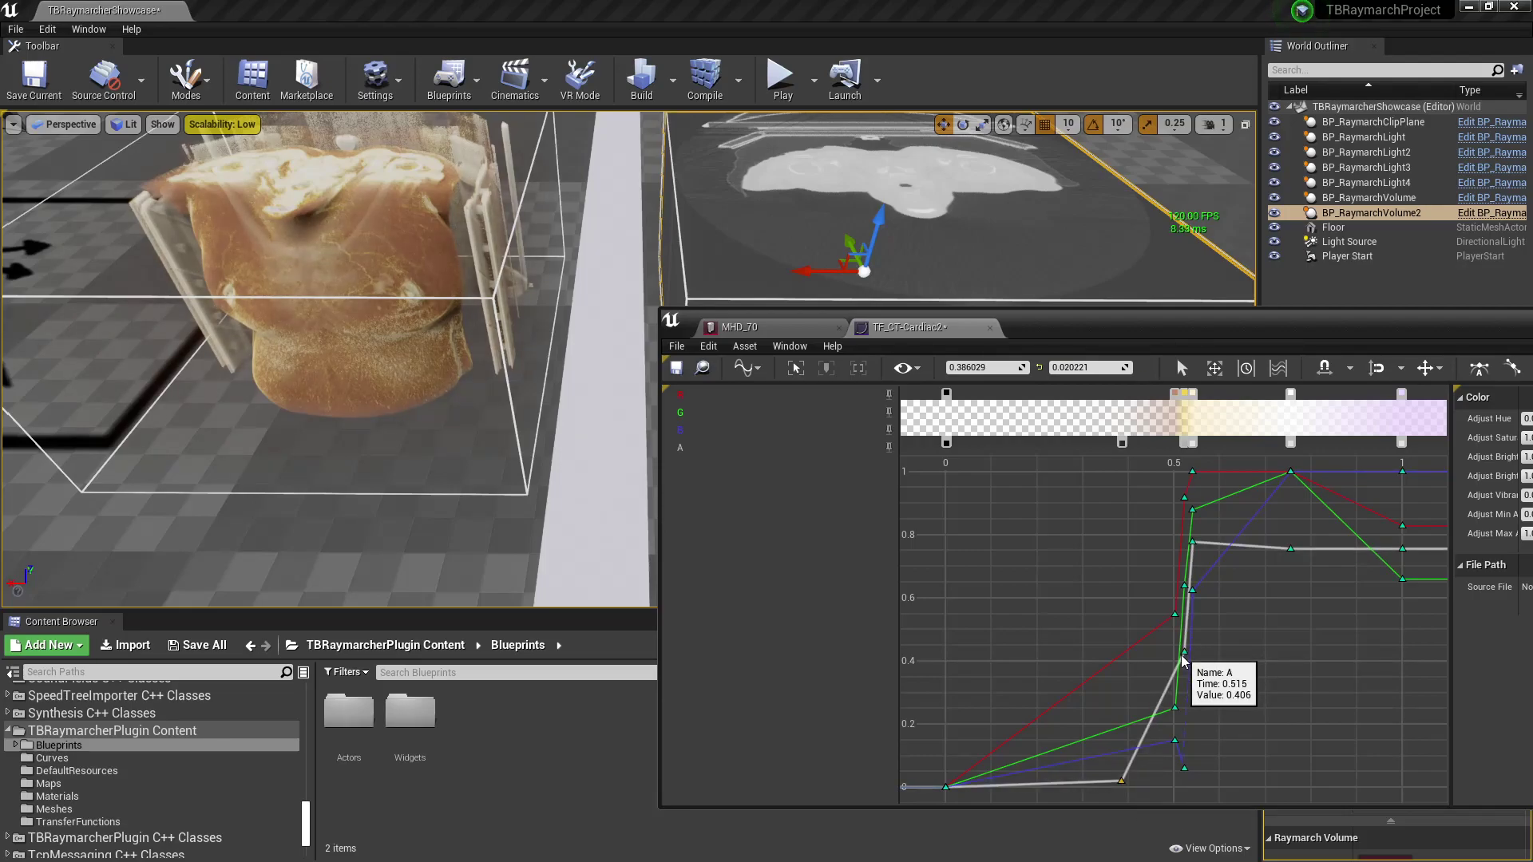
Reshape the alpha ramp, placing its upper key at about time 0.46, value 0.76 and its lower key at about time 0.41, value 0.01.
{"action": "left_click_drag", "start_coordinate": [1182, 659], "coordinate": [1132, 498]}
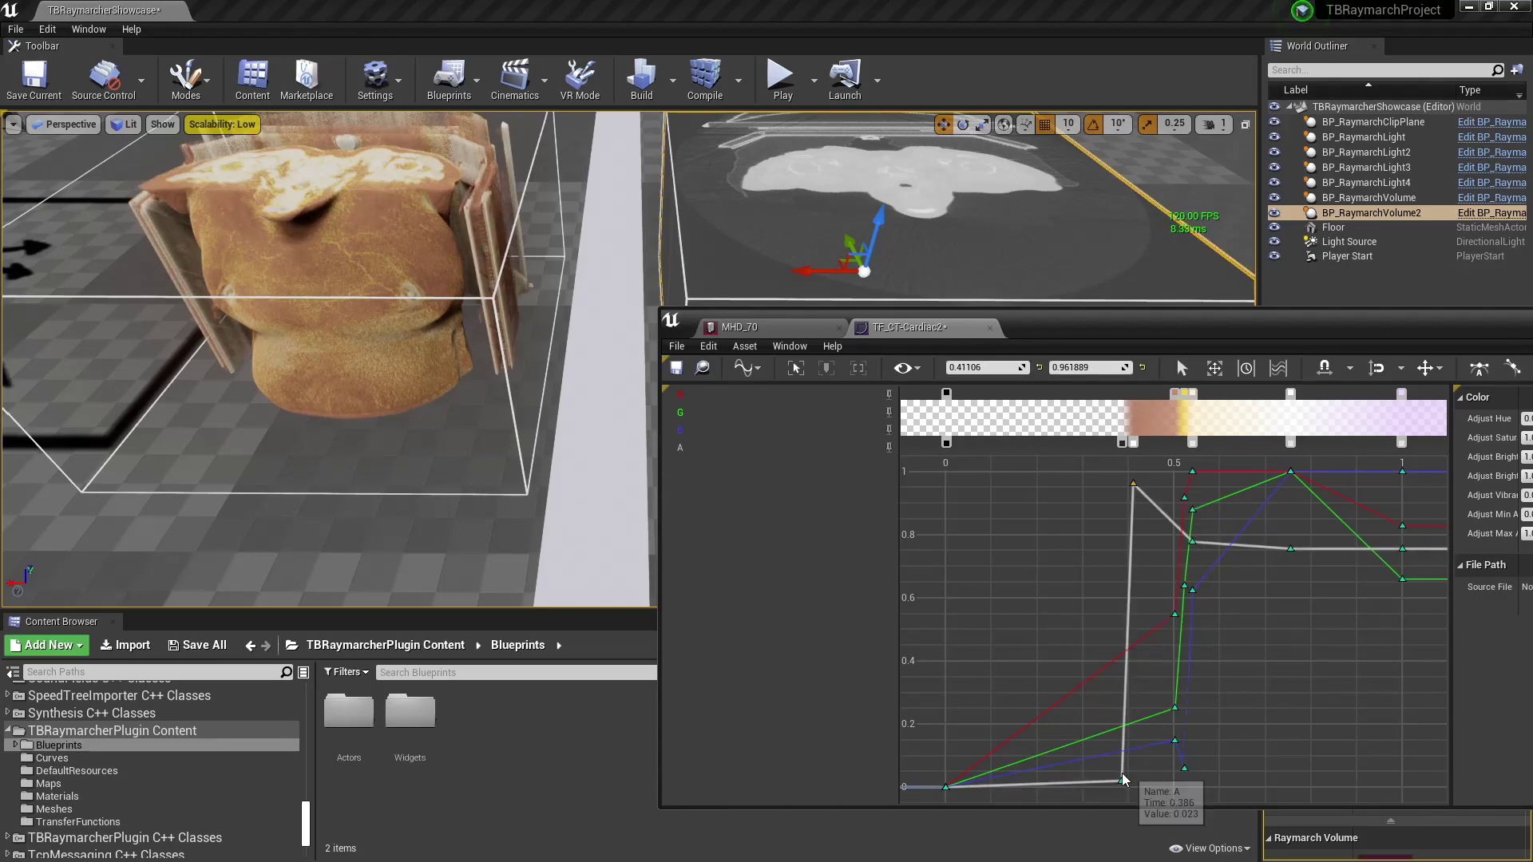
{"action": "mouse_move", "coordinate": [1123, 780]}
{"action": "left_mouse_down"}
{"action": "mouse_move", "coordinate": [1093, 665]}
{"action": "mouse_move", "coordinate": [1120, 786]}
{"action": "left_mouse_up"}
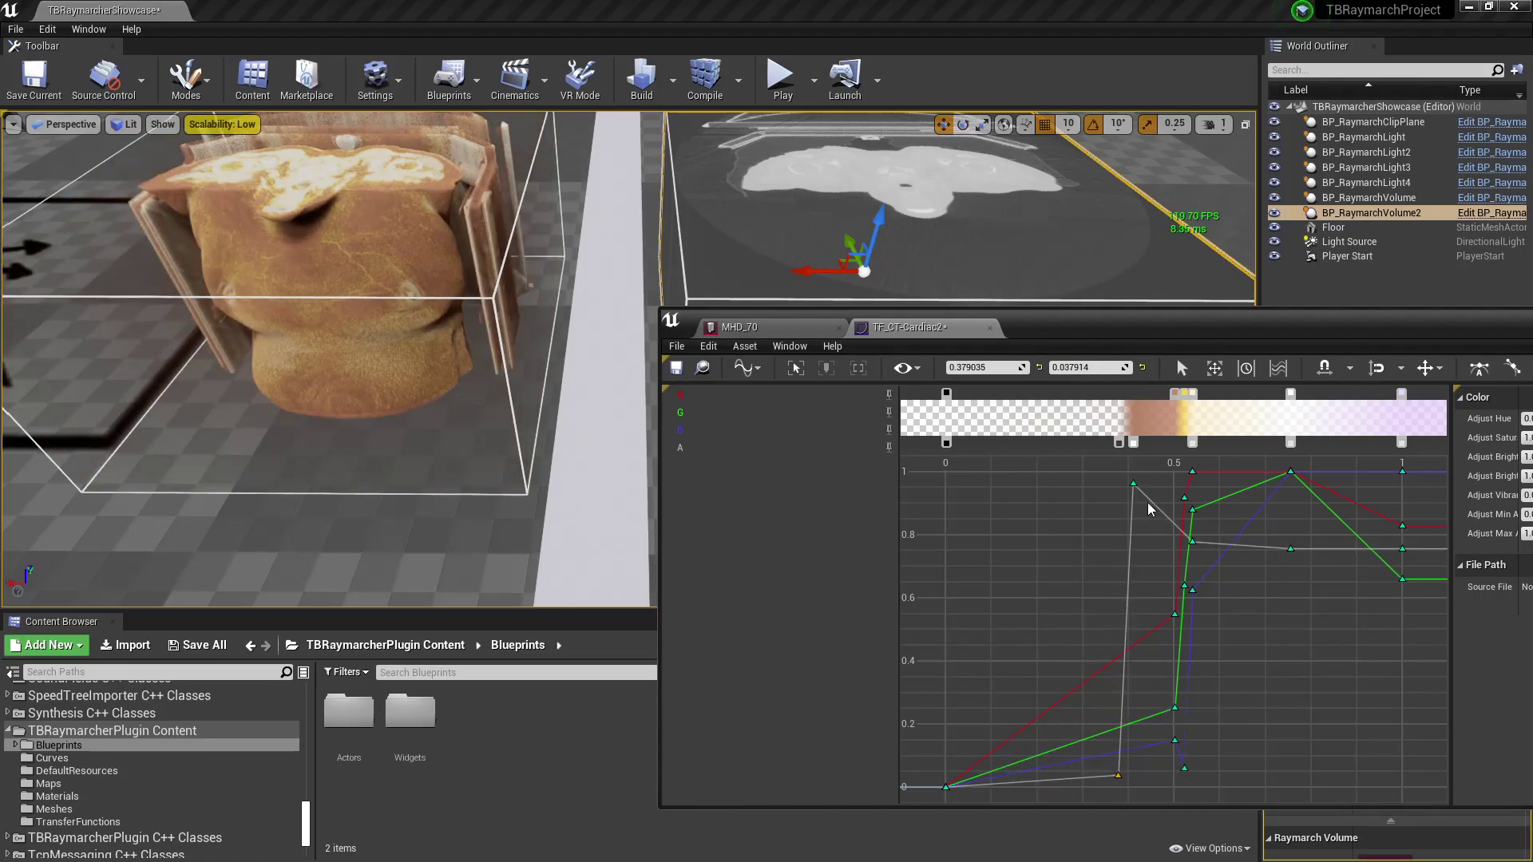
{"action": "left_click_drag", "start_coordinate": [1133, 484], "coordinate": [1156, 550]}
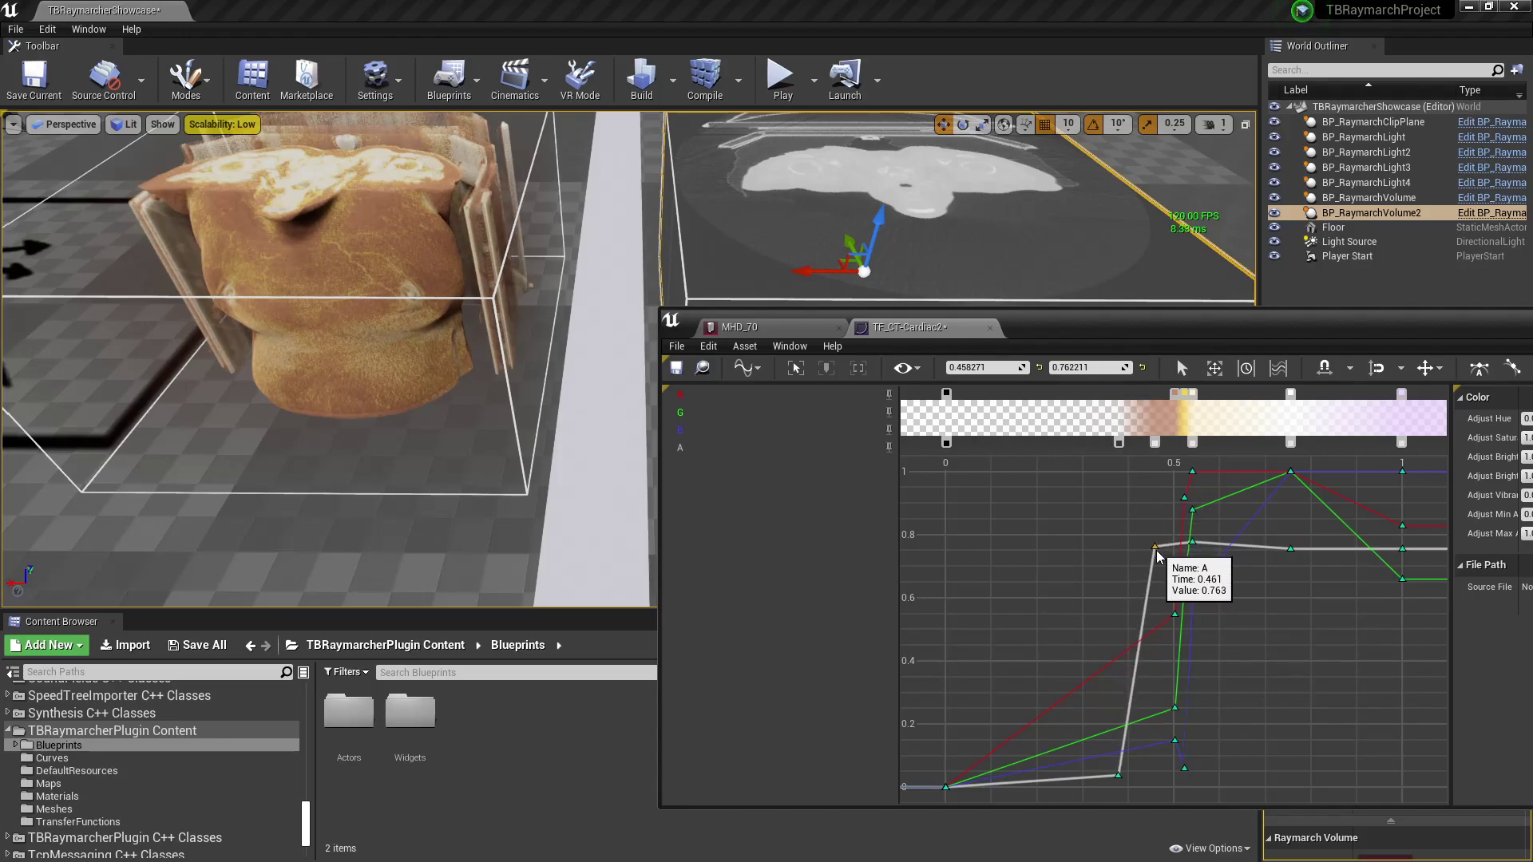
{"action": "mouse_move", "coordinate": [1118, 776]}
{"action": "left_mouse_down"}
{"action": "mouse_move", "coordinate": [1115, 646]}
{"action": "mouse_move", "coordinate": [1136, 795]}
{"action": "left_mouse_up"}
Examine the recoloured lit volume beside the edited transfer function, repositioning the curve editor and selecting BP_RaymarchVolume.
{"action": "right_click_drag", "start_coordinate": [511, 343], "coordinate": [436, 319]}
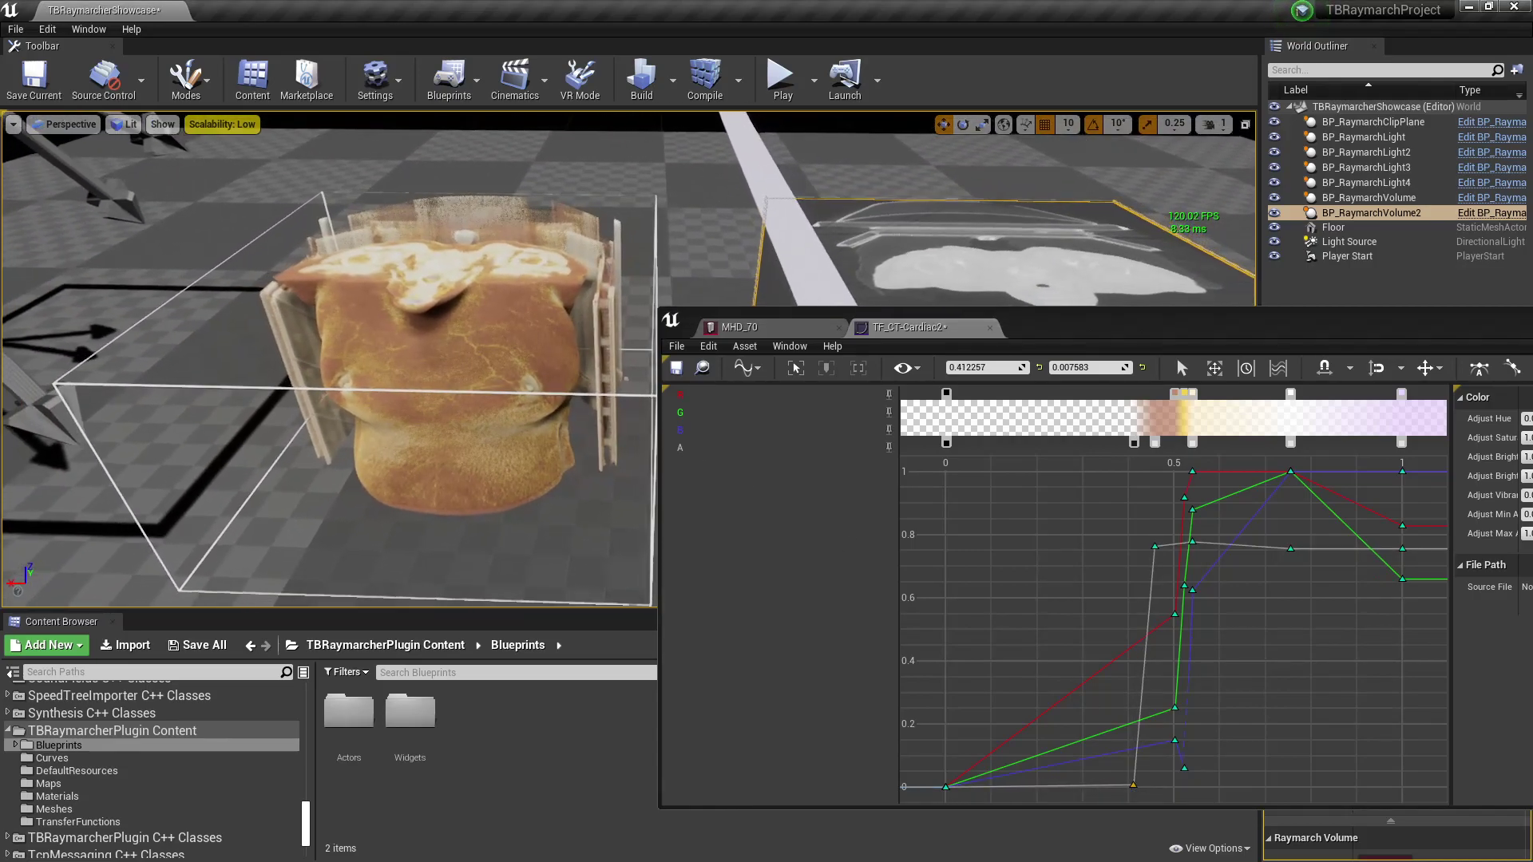
{"action": "left_click_drag", "start_coordinate": [1129, 335], "coordinate": [1102, 452]}
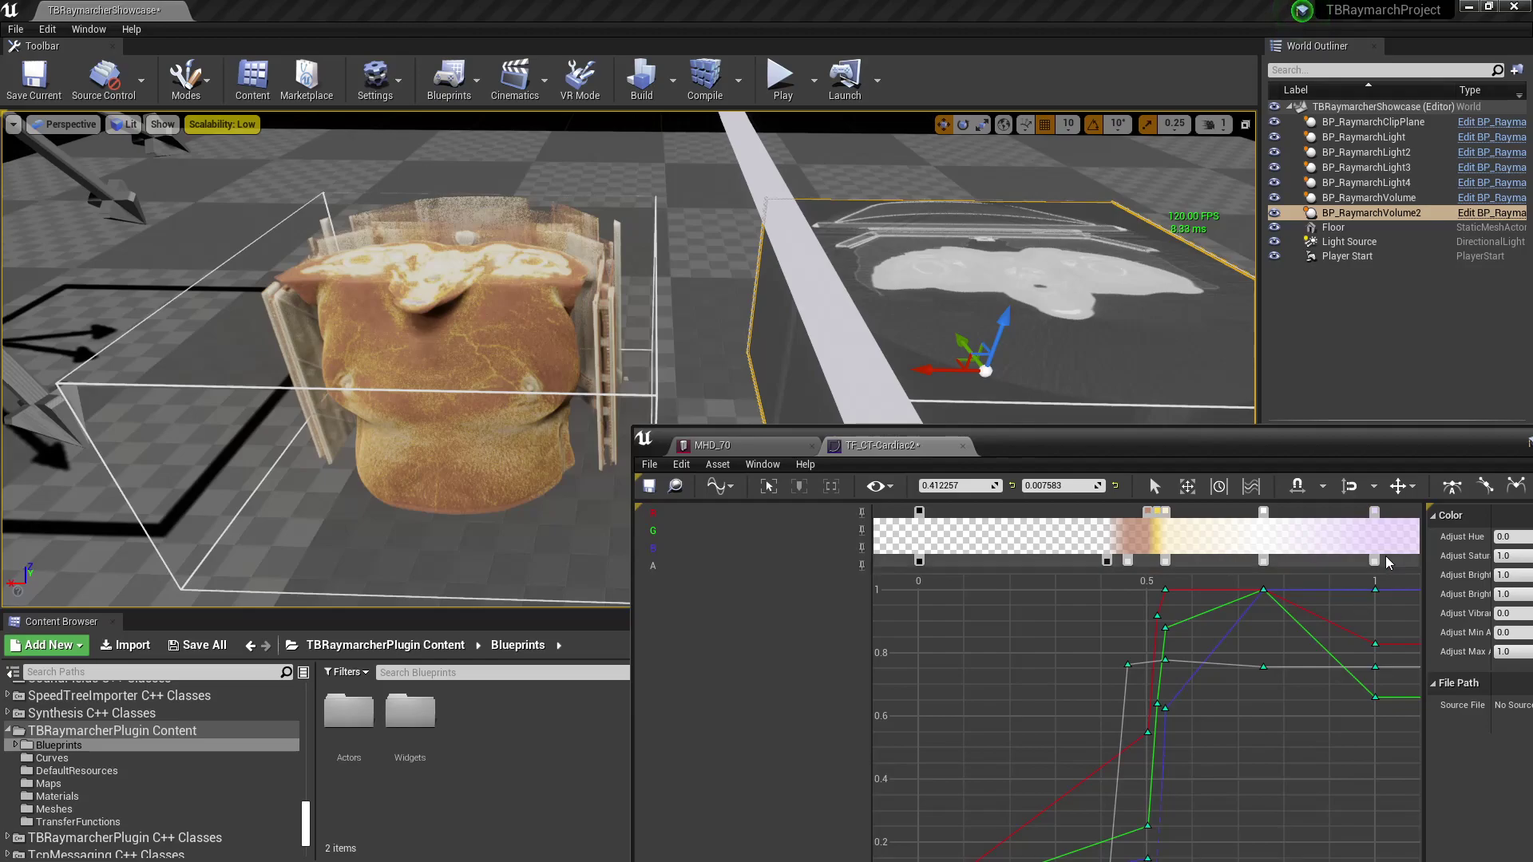
{"action": "left_click_drag", "start_coordinate": [1354, 448], "coordinate": [1366, 361]}
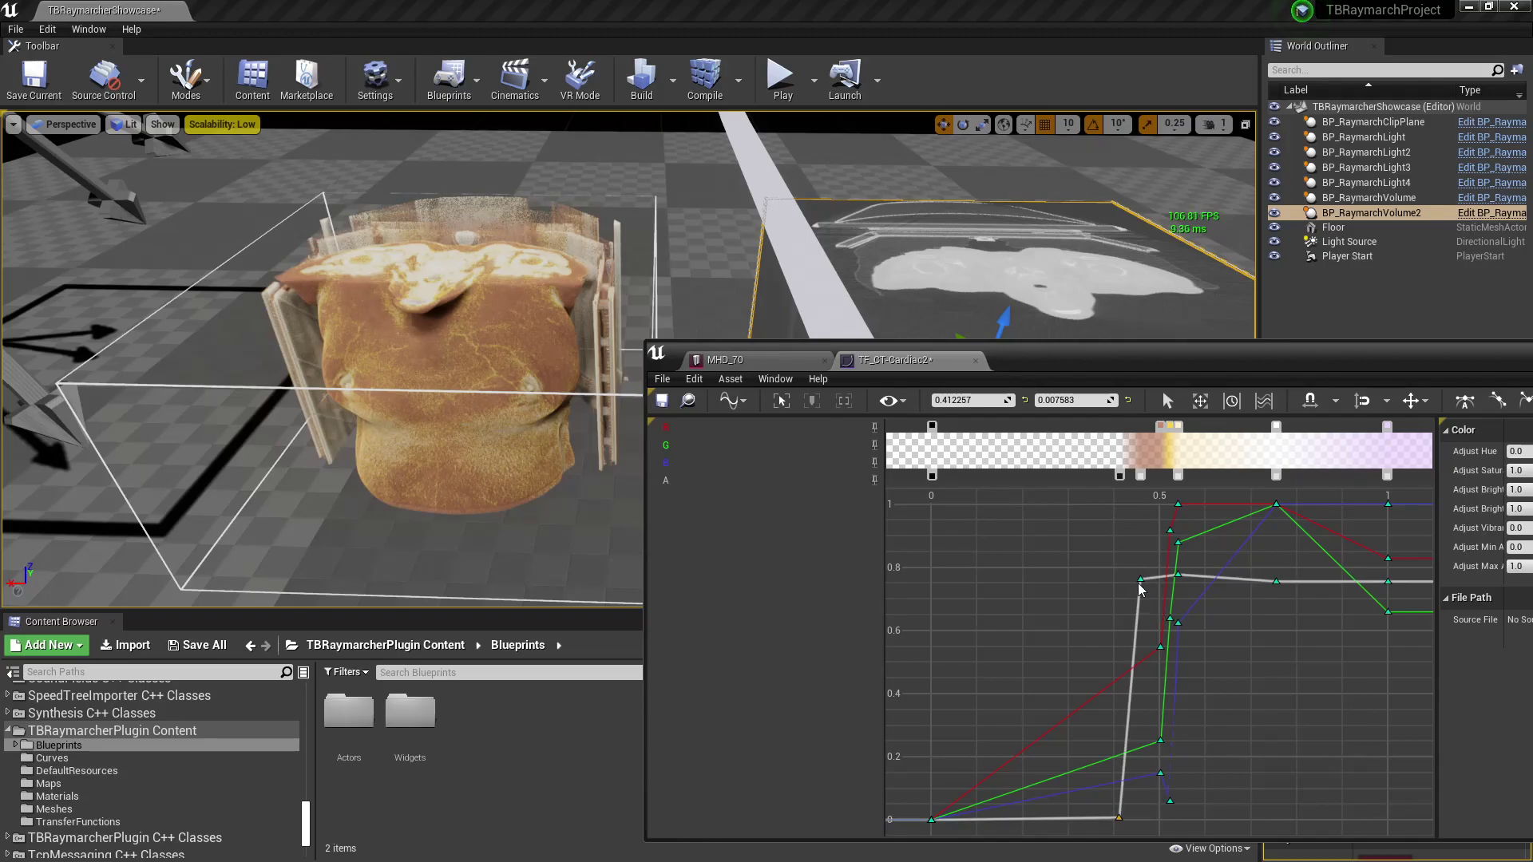
{"action": "mouse_move", "coordinate": [1048, 357]}
{"action": "left_mouse_down"}
{"action": "mouse_move", "coordinate": [1014, 386]}
{"action": "mouse_move", "coordinate": [1060, 350]}
{"action": "left_mouse_up"}
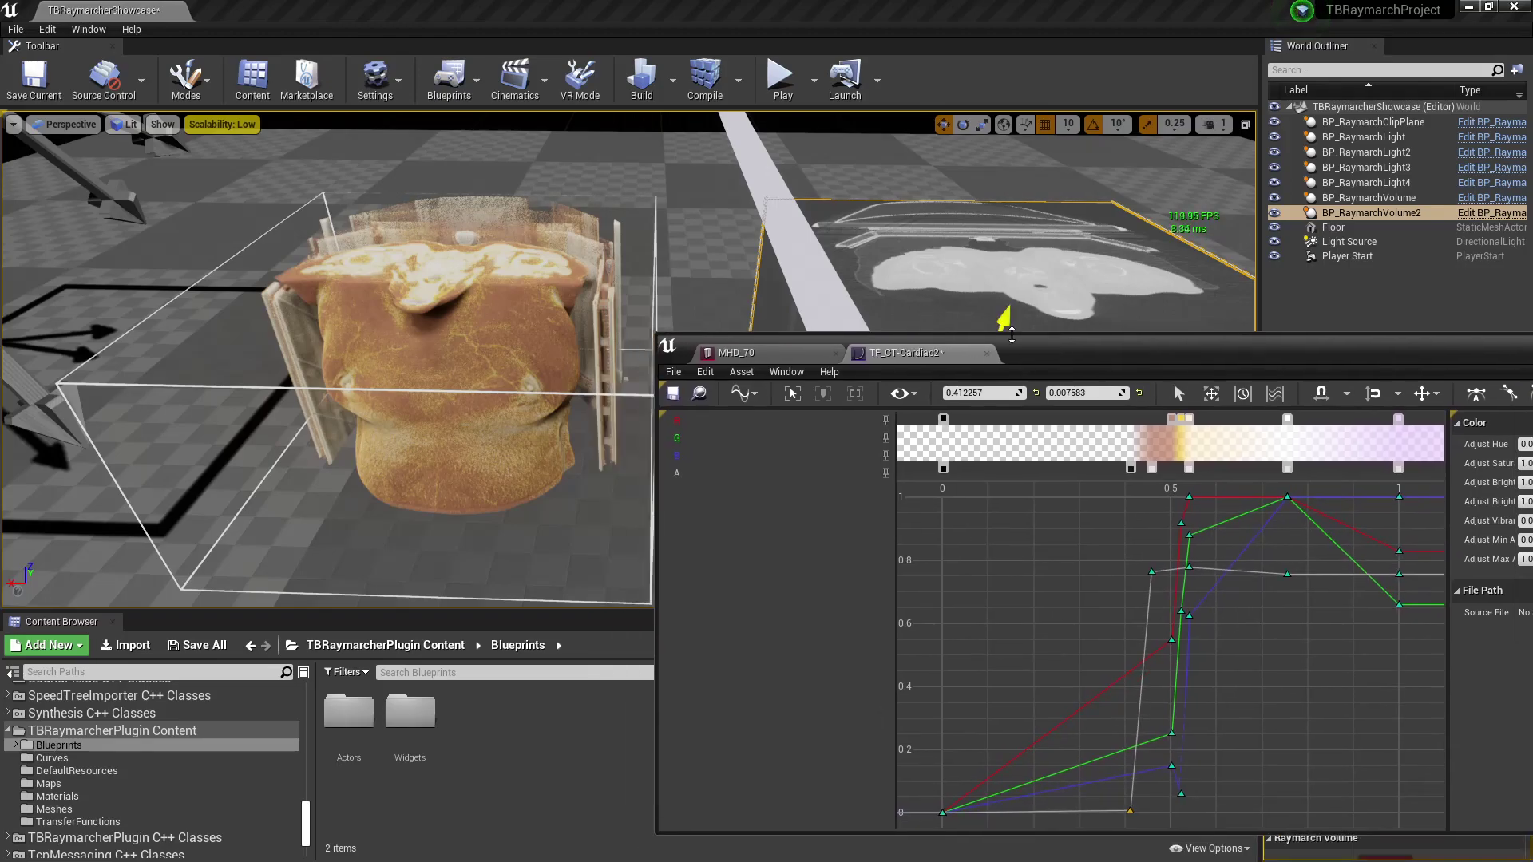
{"action": "left_click_drag", "start_coordinate": [946, 355], "coordinate": [958, 381]}
{"action": "left_click", "coordinate": [592, 321]}
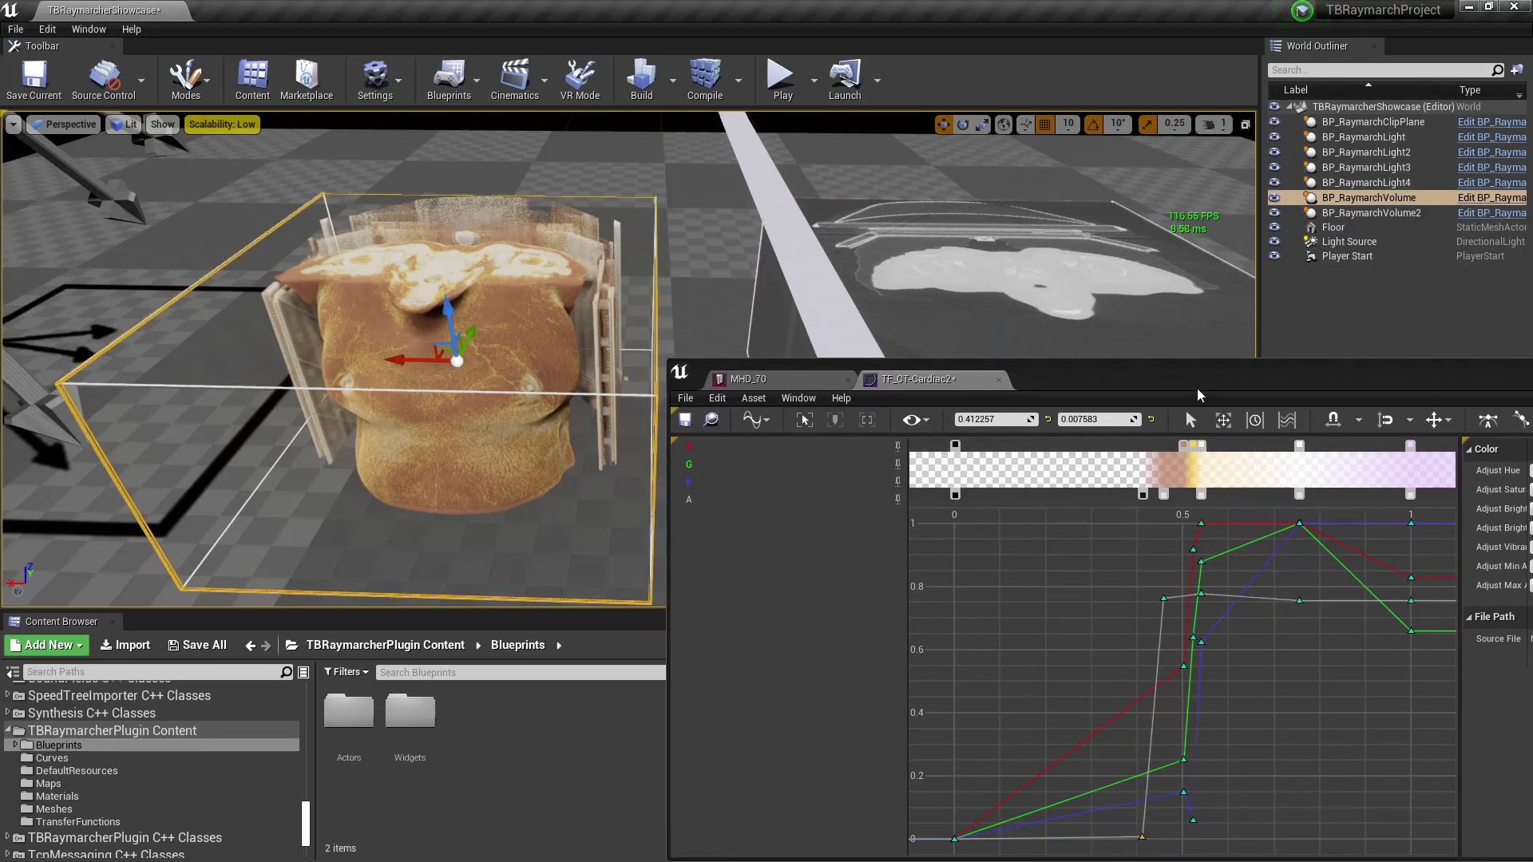
{"action": "left_click_drag", "start_coordinate": [1196, 385], "coordinate": [1205, 369]}
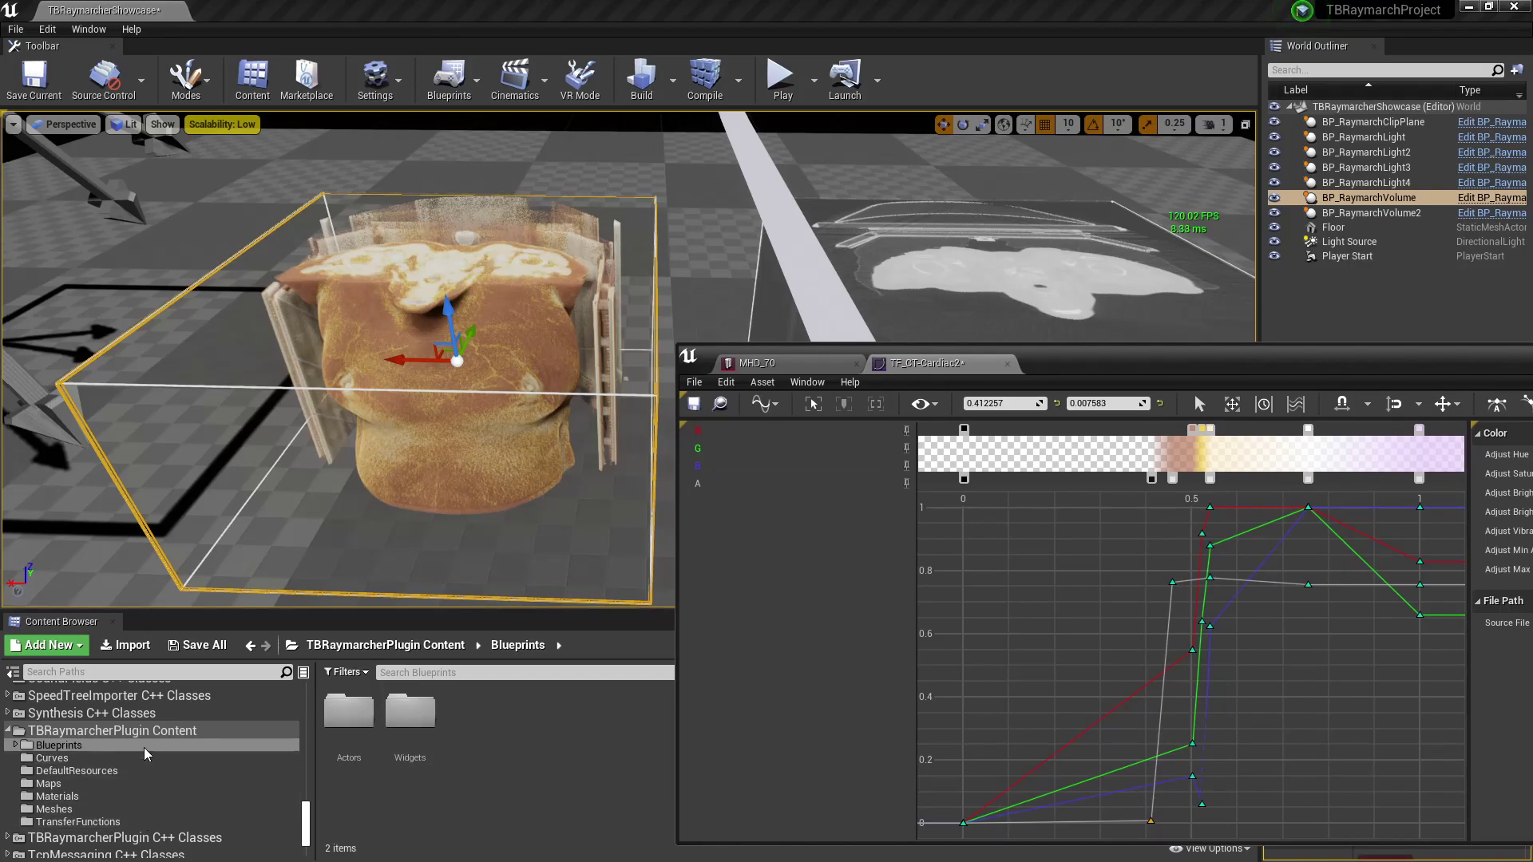
Open the plugin's Curves folder and examine the supplied transfer function curves.
{"action": "left_click", "coordinate": [167, 758]}
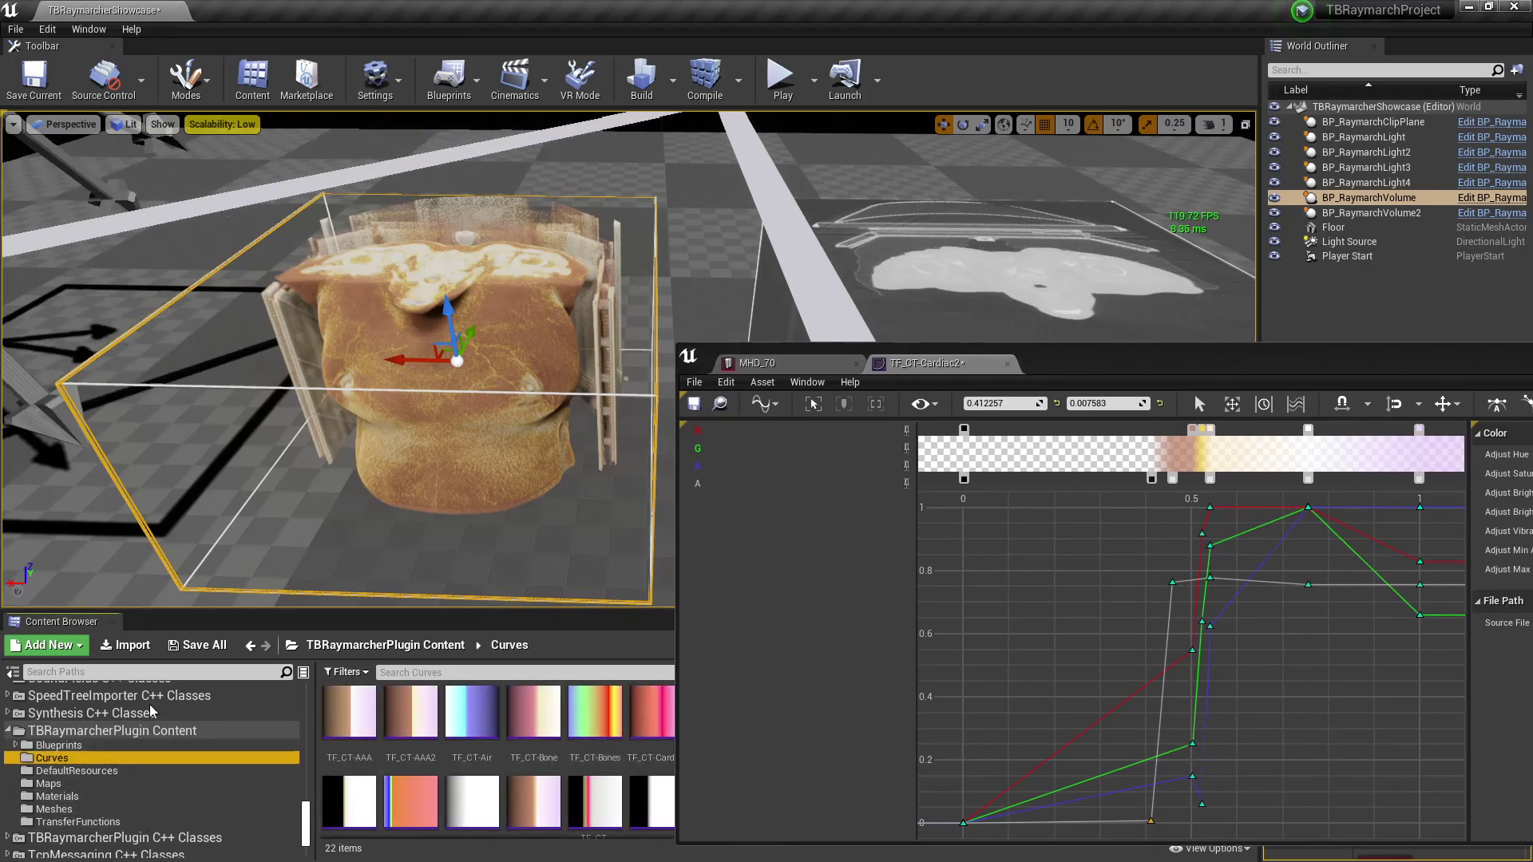
{"action": "left_click", "coordinate": [152, 733]}
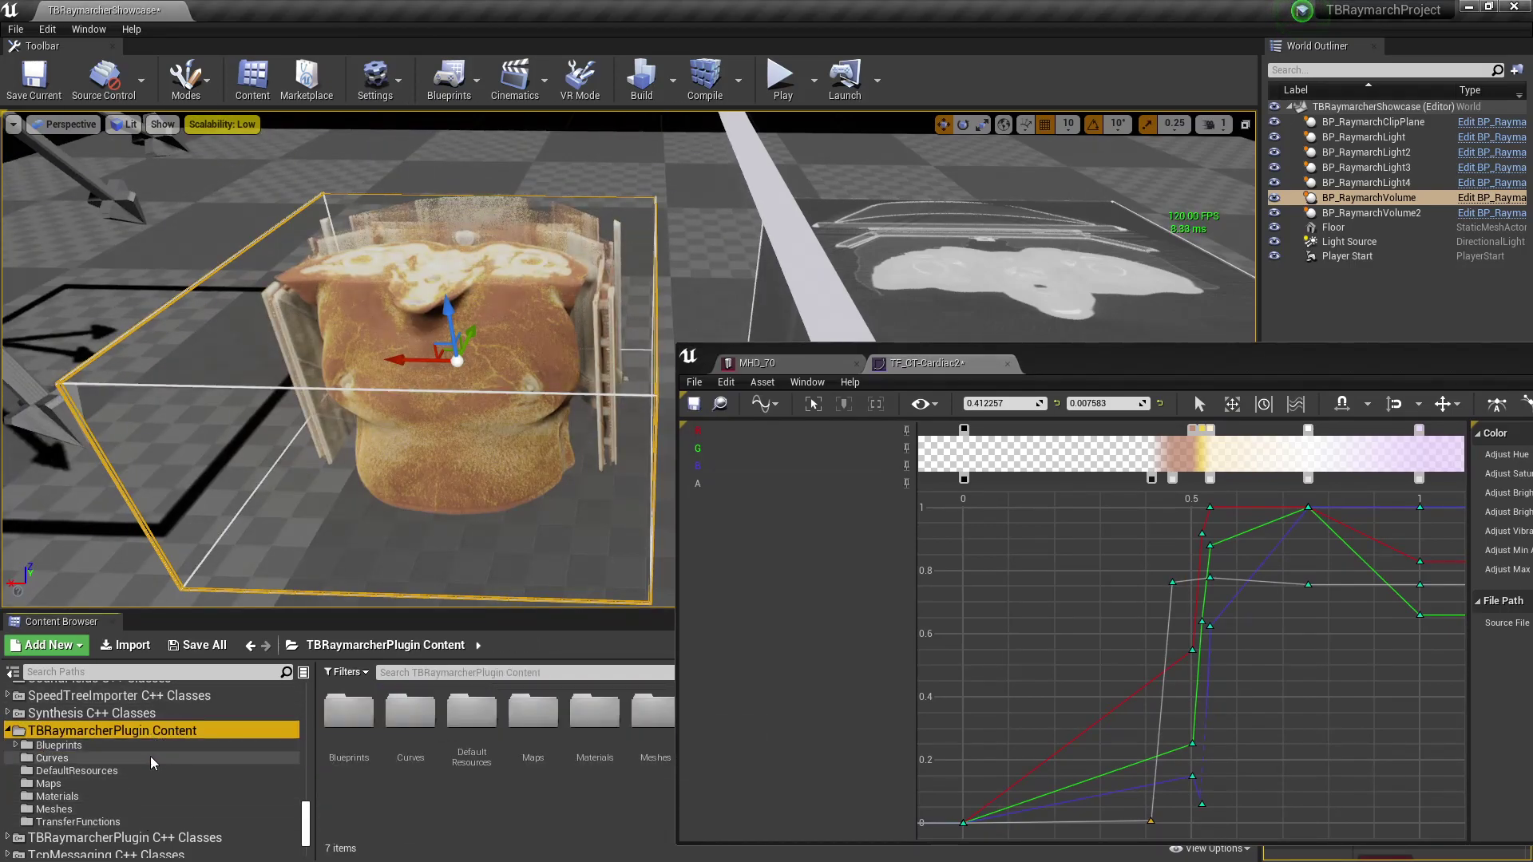
{"action": "left_click", "coordinate": [160, 758]}
{"action": "left_click_drag", "start_coordinate": [1077, 365], "coordinate": [1371, 309]}
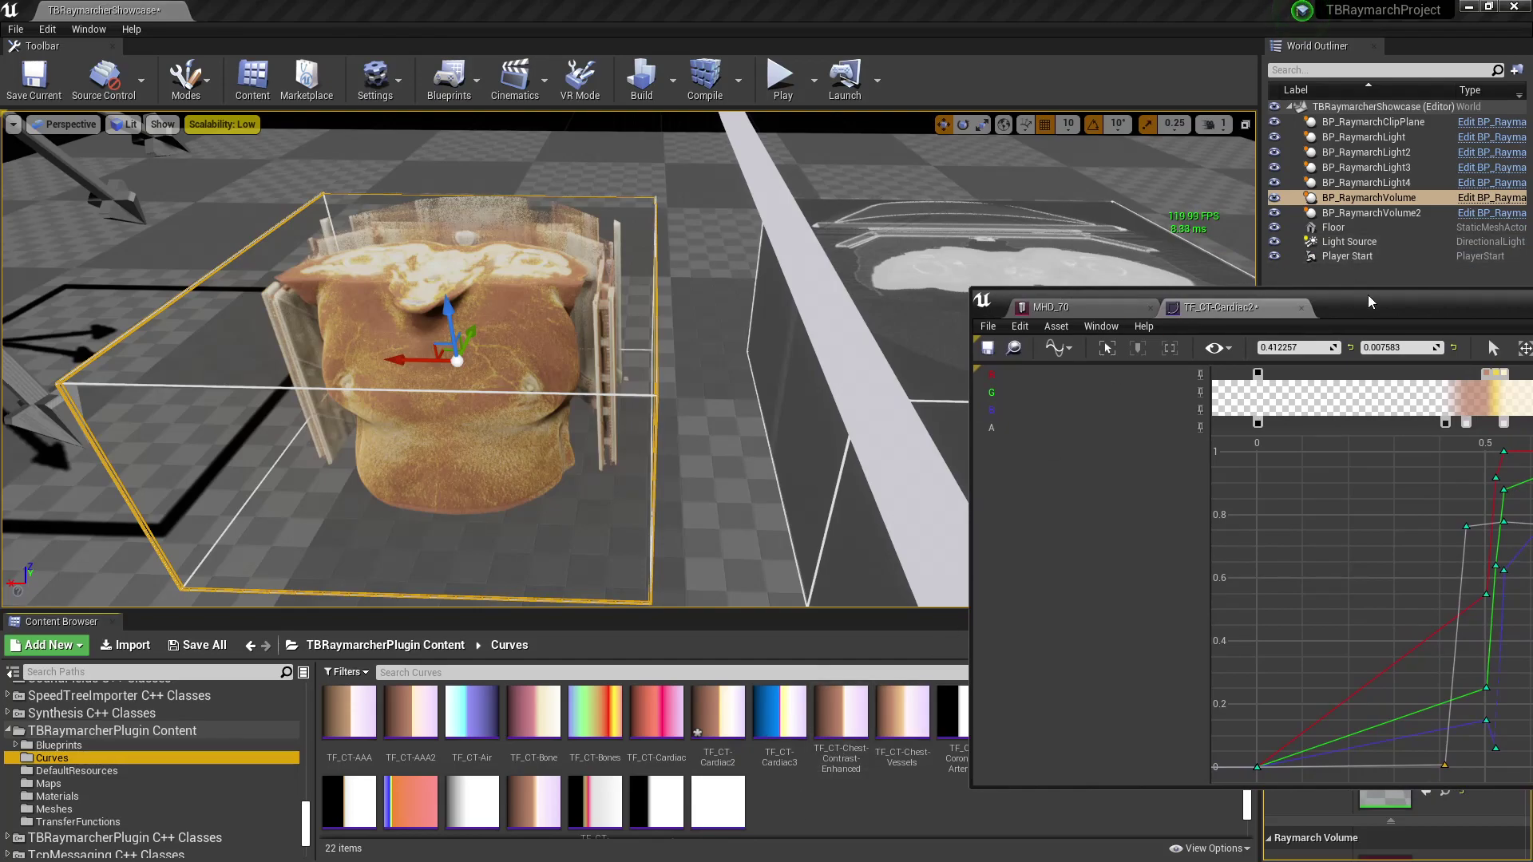
{"action": "left_click_drag", "start_coordinate": [1373, 295], "coordinate": [1188, 323]}
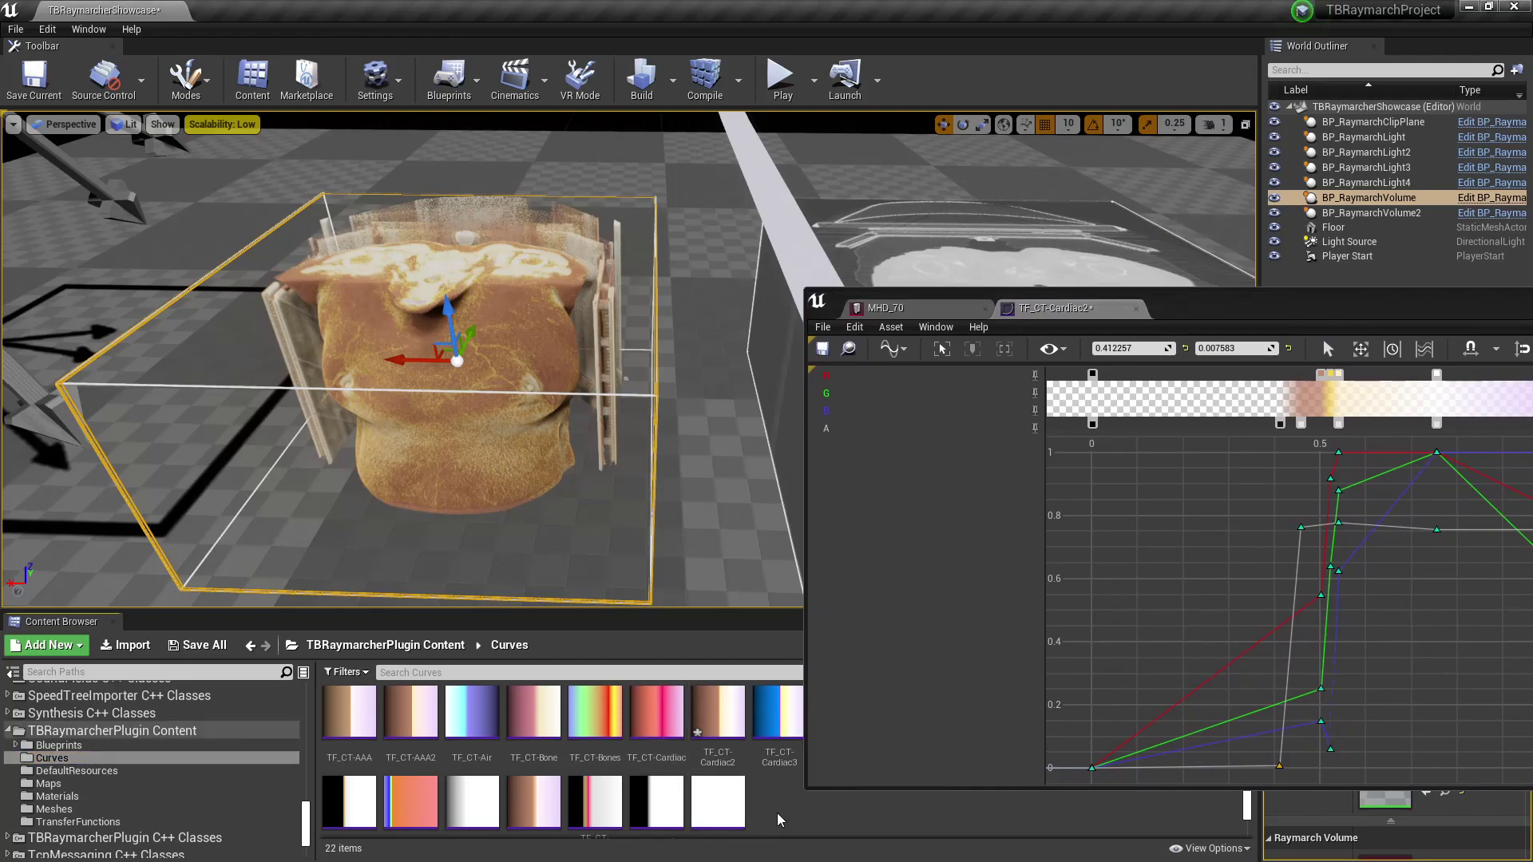
{"action": "scroll", "coordinate": [721, 779], "scroll_direction": "down", "scroll_amount": 1}
{"action": "scroll", "coordinate": [707, 791], "scroll_direction": "up", "scroll_amount": 1}
Close the floating window that holds the MHD_70 and TF_CT-Cardiac2 editors.
{"action": "left_click_drag", "start_coordinate": [1341, 306], "coordinate": [1041, 205]}
{"action": "key", "text": "alt+Tab"}
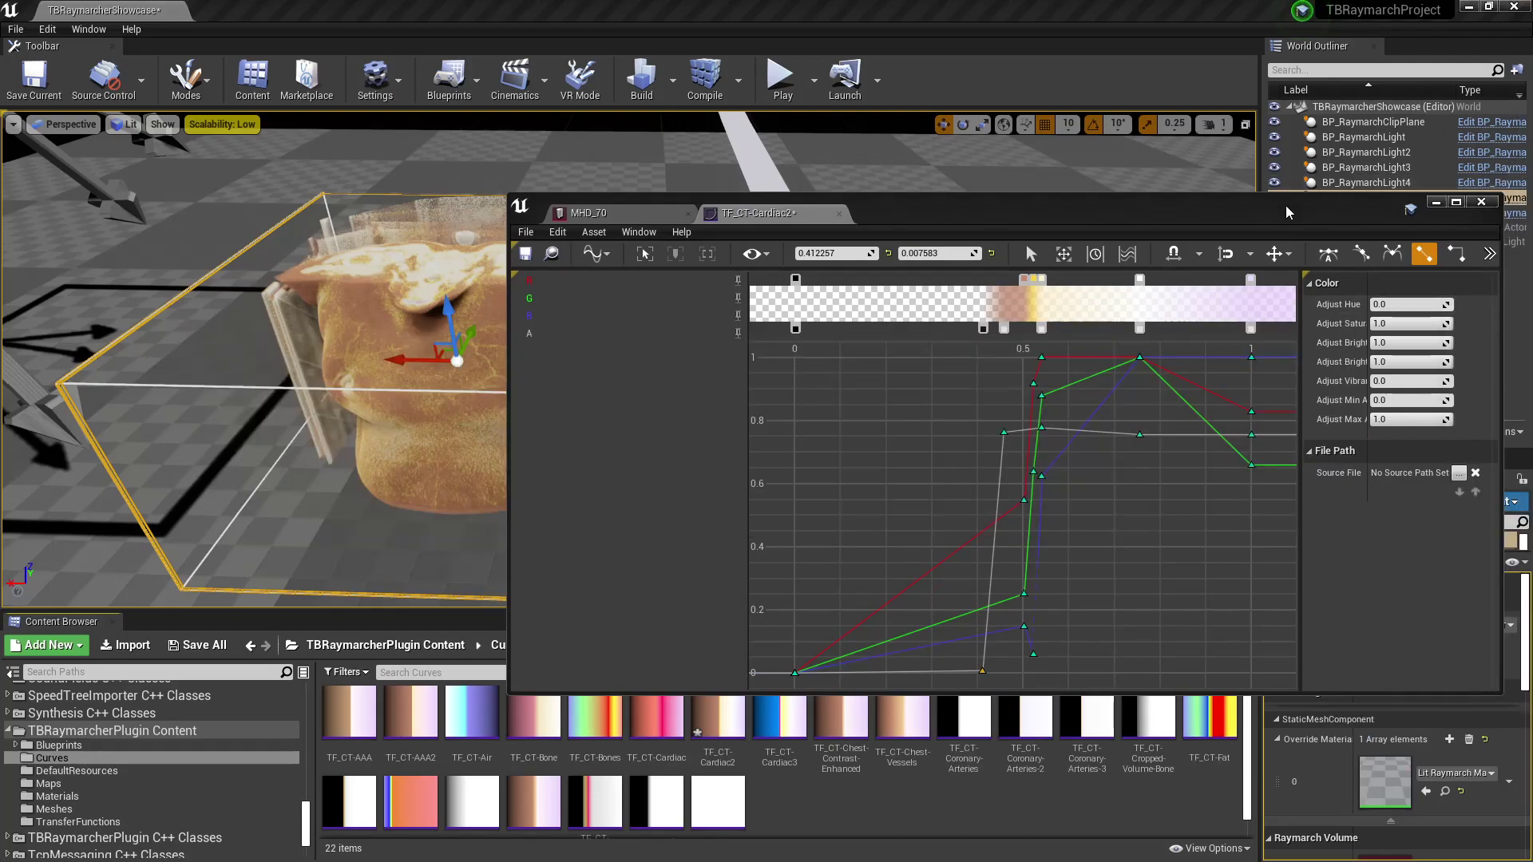
{"action": "left_click_drag", "start_coordinate": [1491, 205], "coordinate": [1372, 209]}
{"action": "left_click", "coordinate": [1367, 206]}
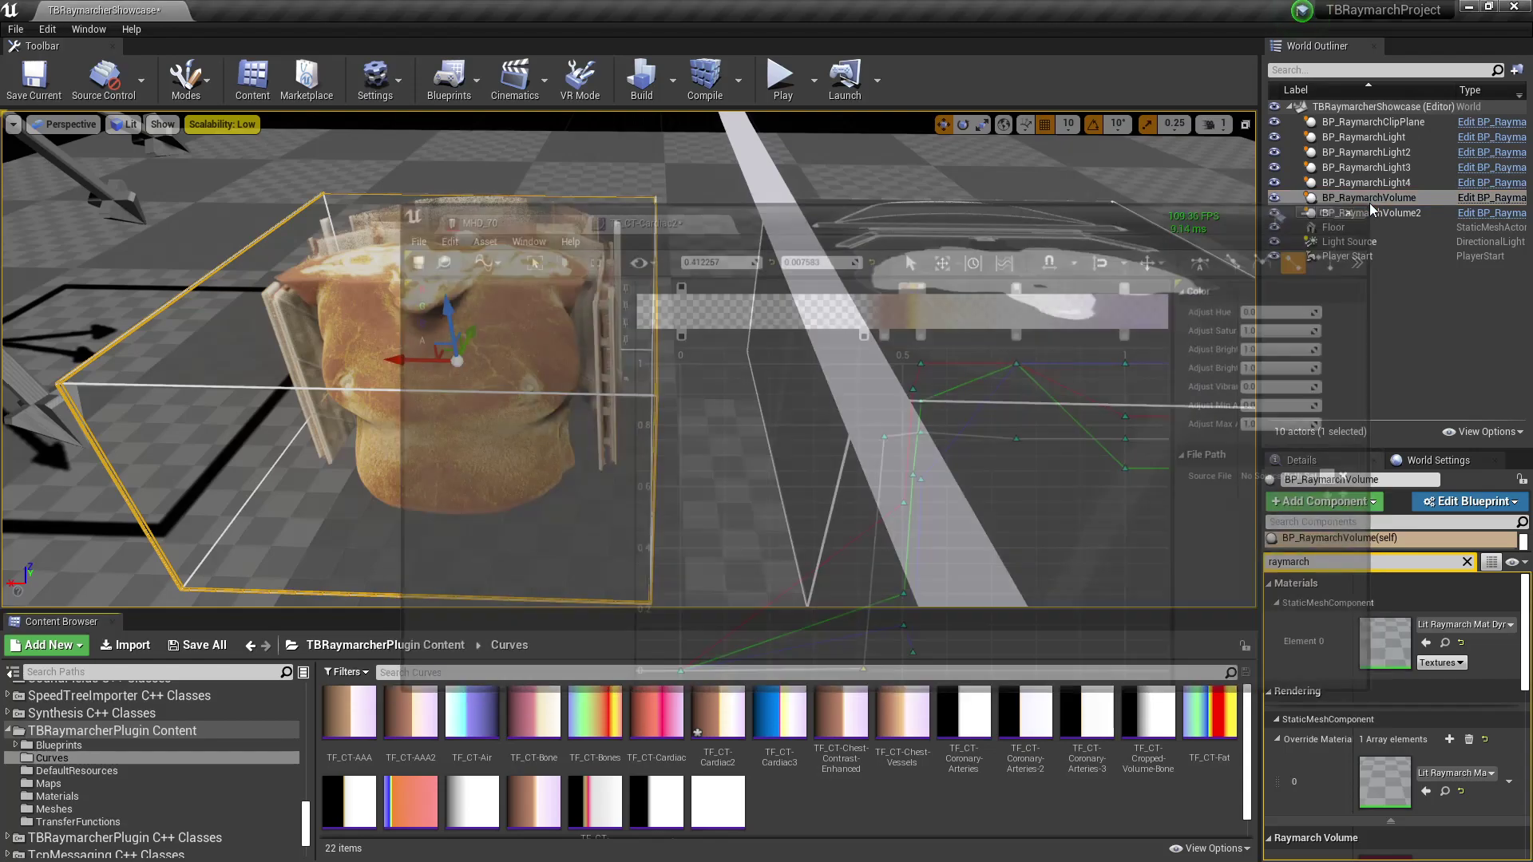
Select the intensity volume BP_RaymarchVolume2 and replace its property filter with "volume".
{"action": "key", "text": "d"}
{"action": "right_click_drag", "start_coordinate": [910, 434], "coordinate": [917, 435]}
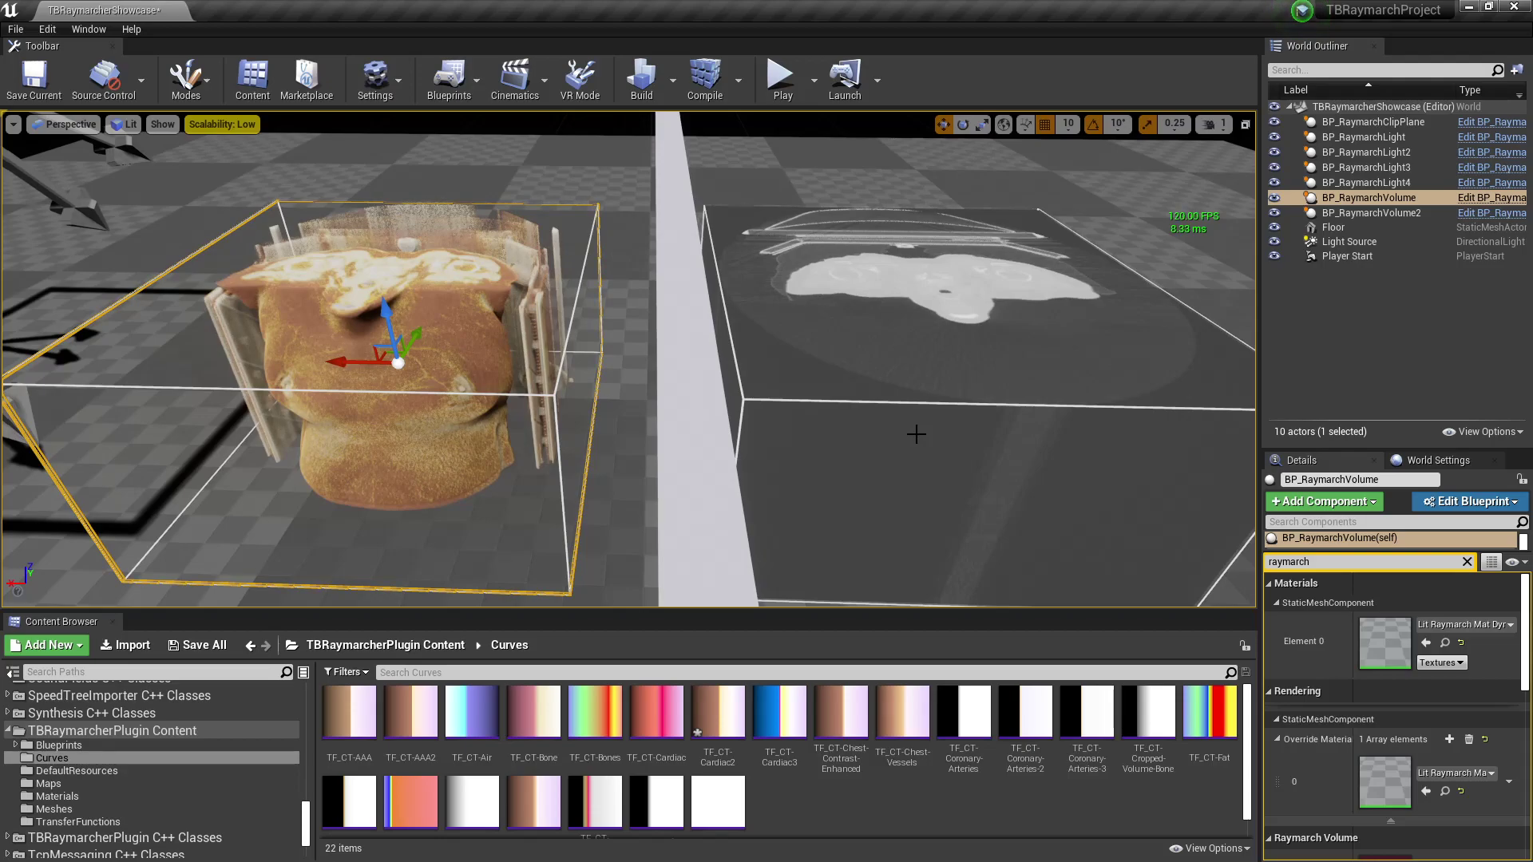
{"action": "key", "text": "alt+Tab"}
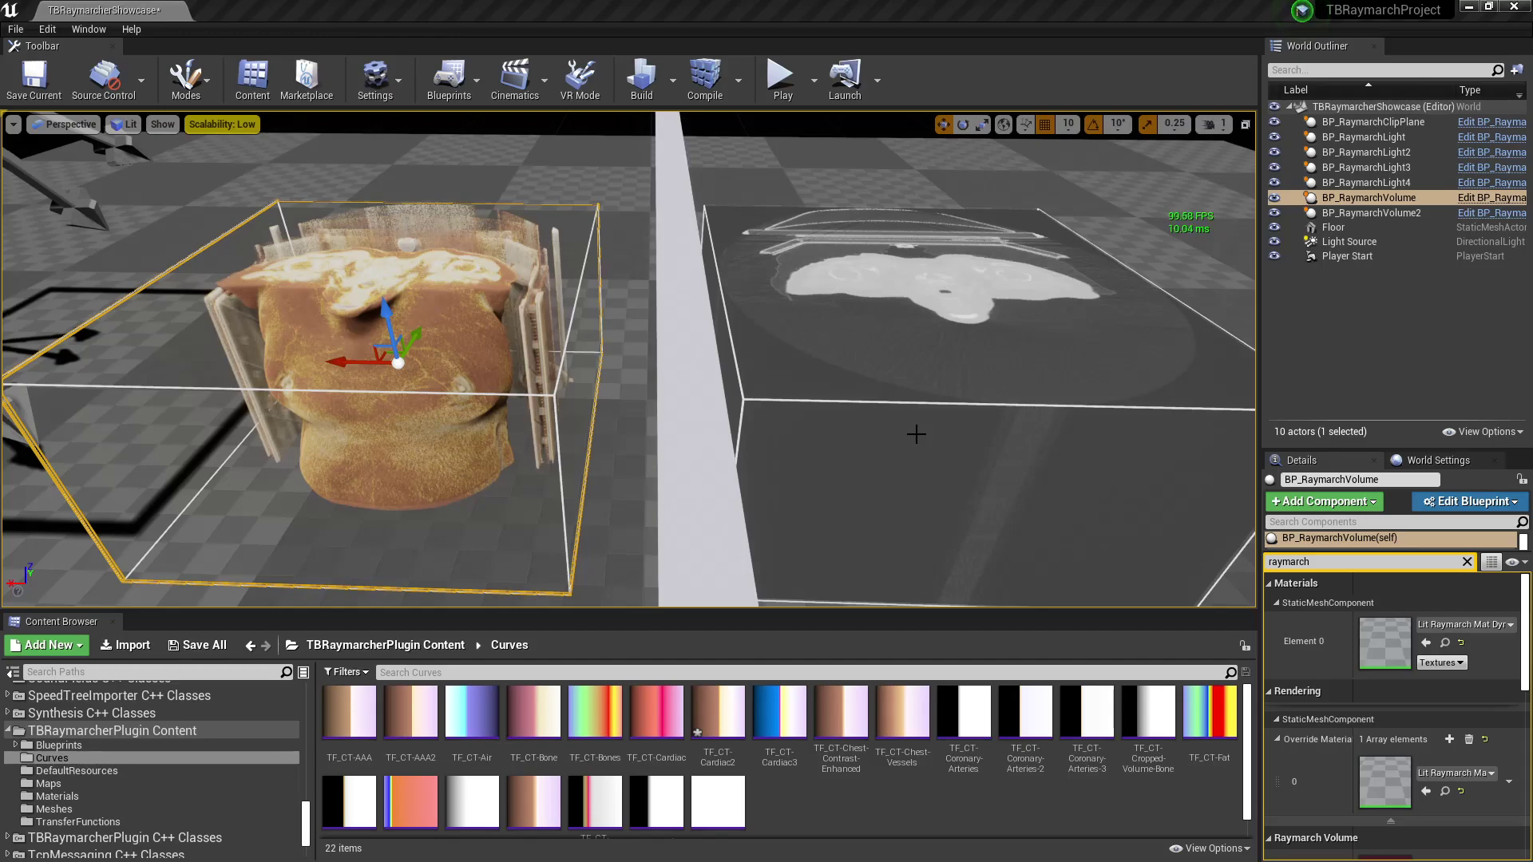
{"action": "left_click", "coordinate": [916, 434]}
{"action": "key", "text": "Right"}
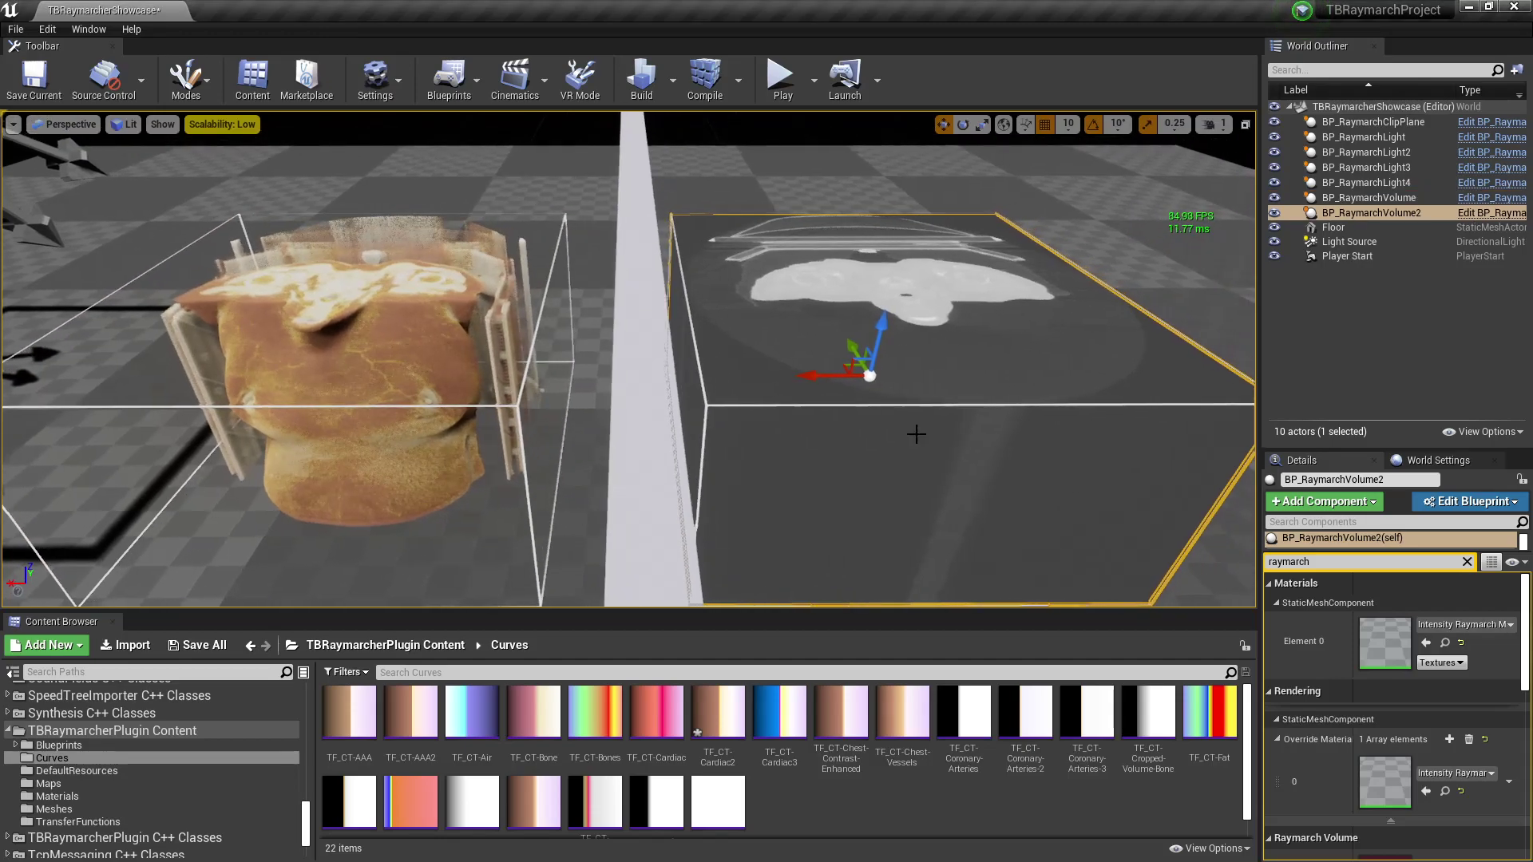
{"action": "left_click", "coordinate": [1467, 562]}
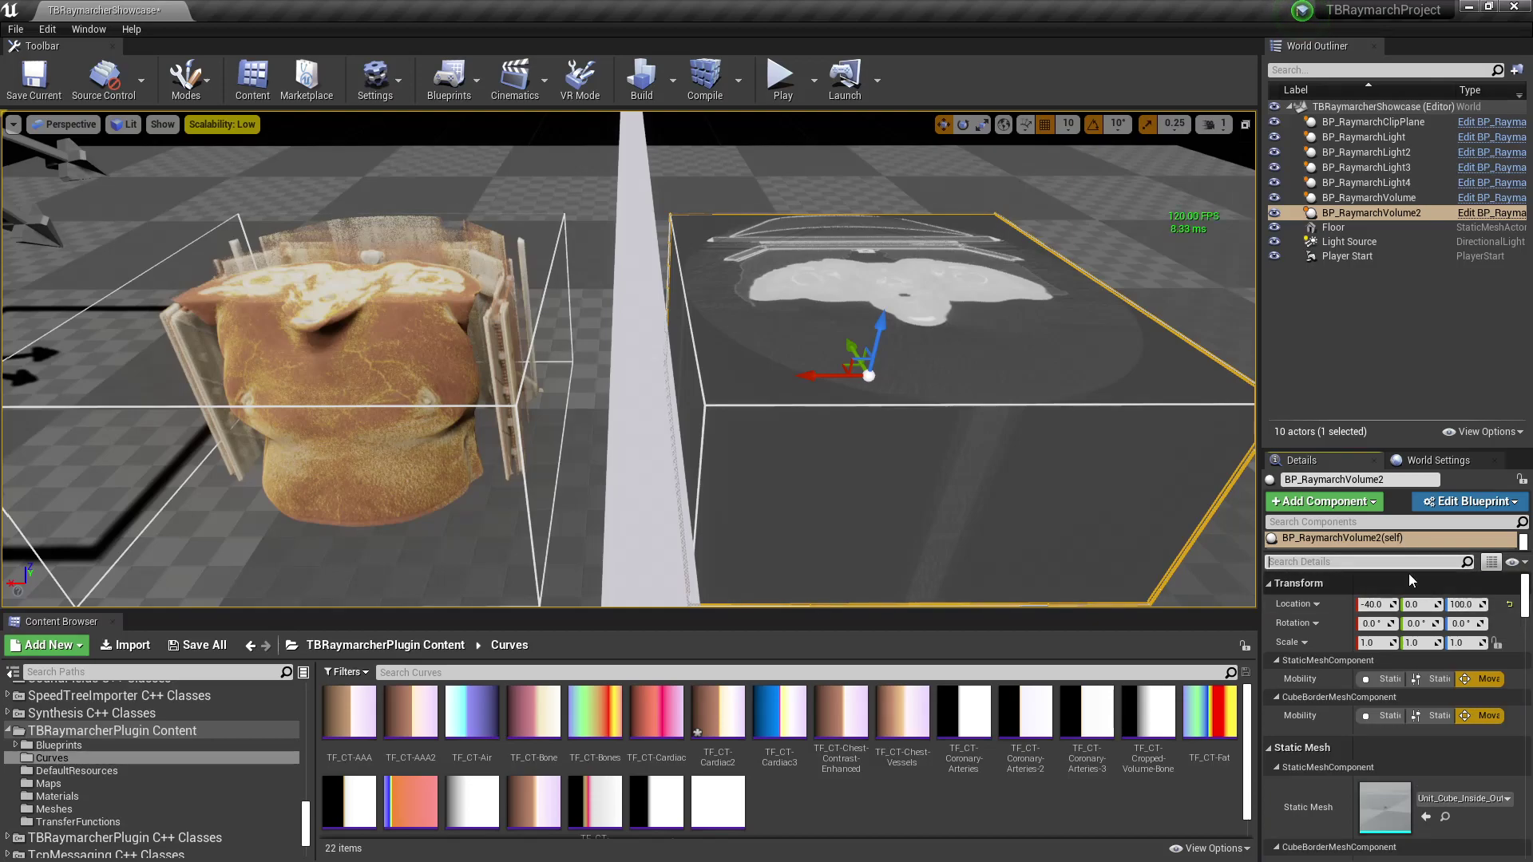
{"action": "type", "text": "vol"}
{"action": "key", "text": "BackSpace"}
{"action": "key", "text": "BackSpace"}
{"action": "key", "text": "BackSpace"}
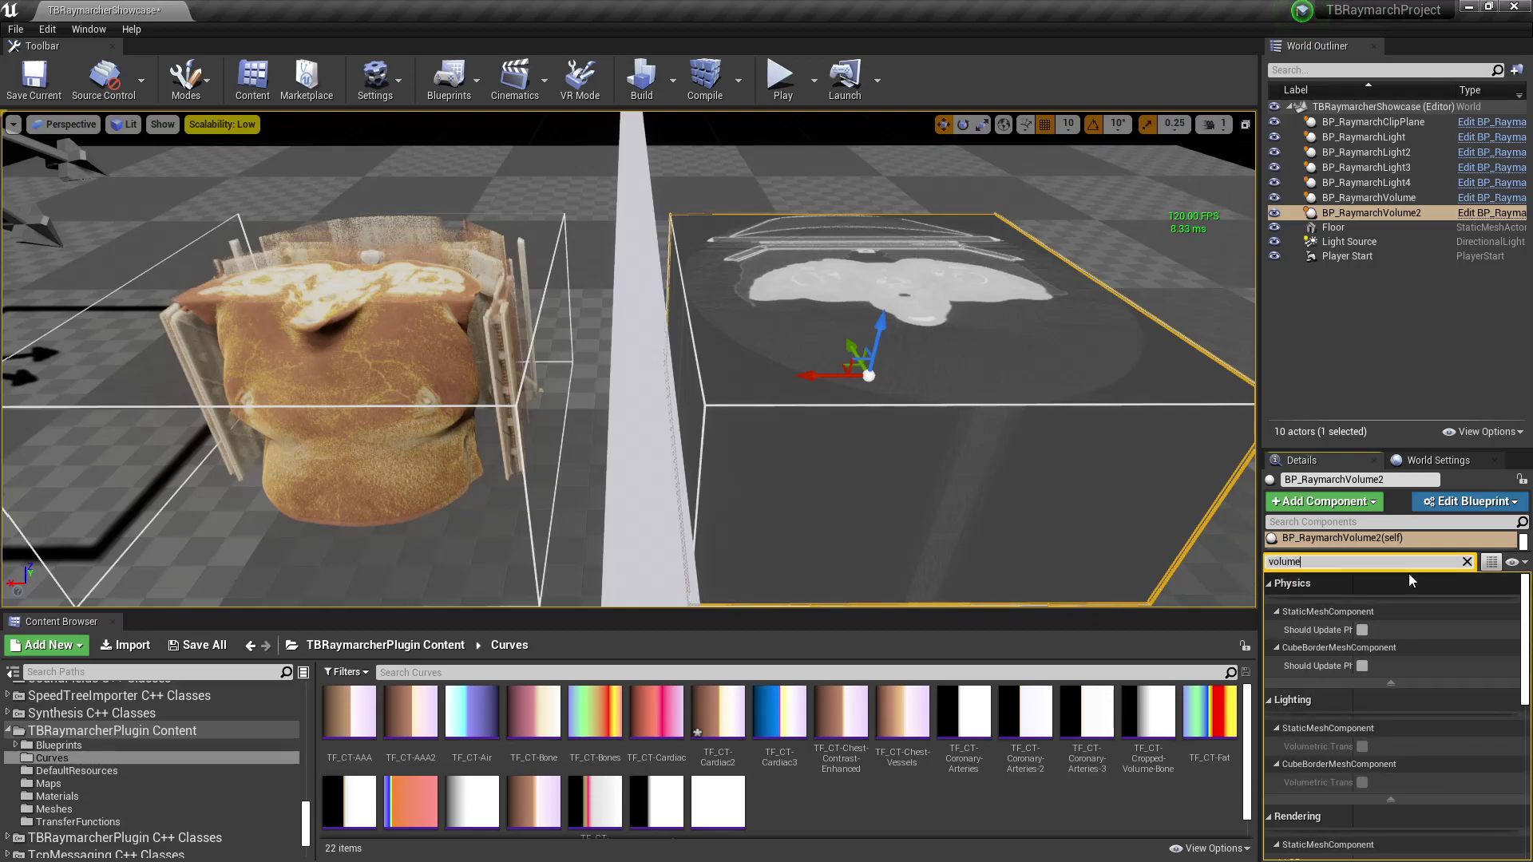
Filter the intensity volume's properties by "raymarch" and open its MHD_70 asset in a floating editor beside the viewport.
{"action": "type", "text": "raym"}
{"action": "type", "text": "arch"}
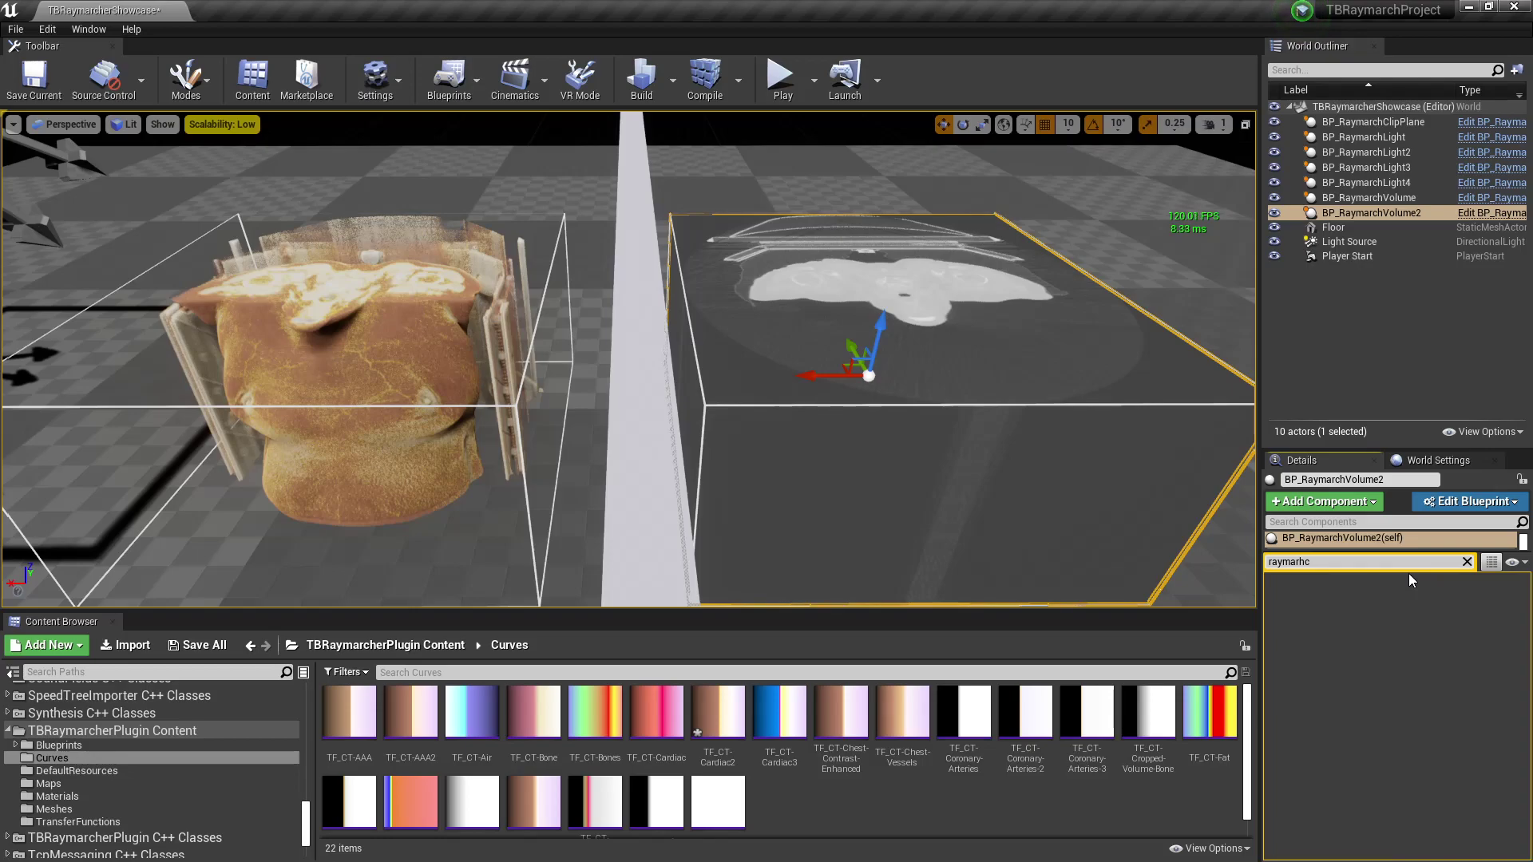
{"action": "scroll", "coordinate": [1397, 623], "scroll_direction": "down", "scroll_amount": 5}
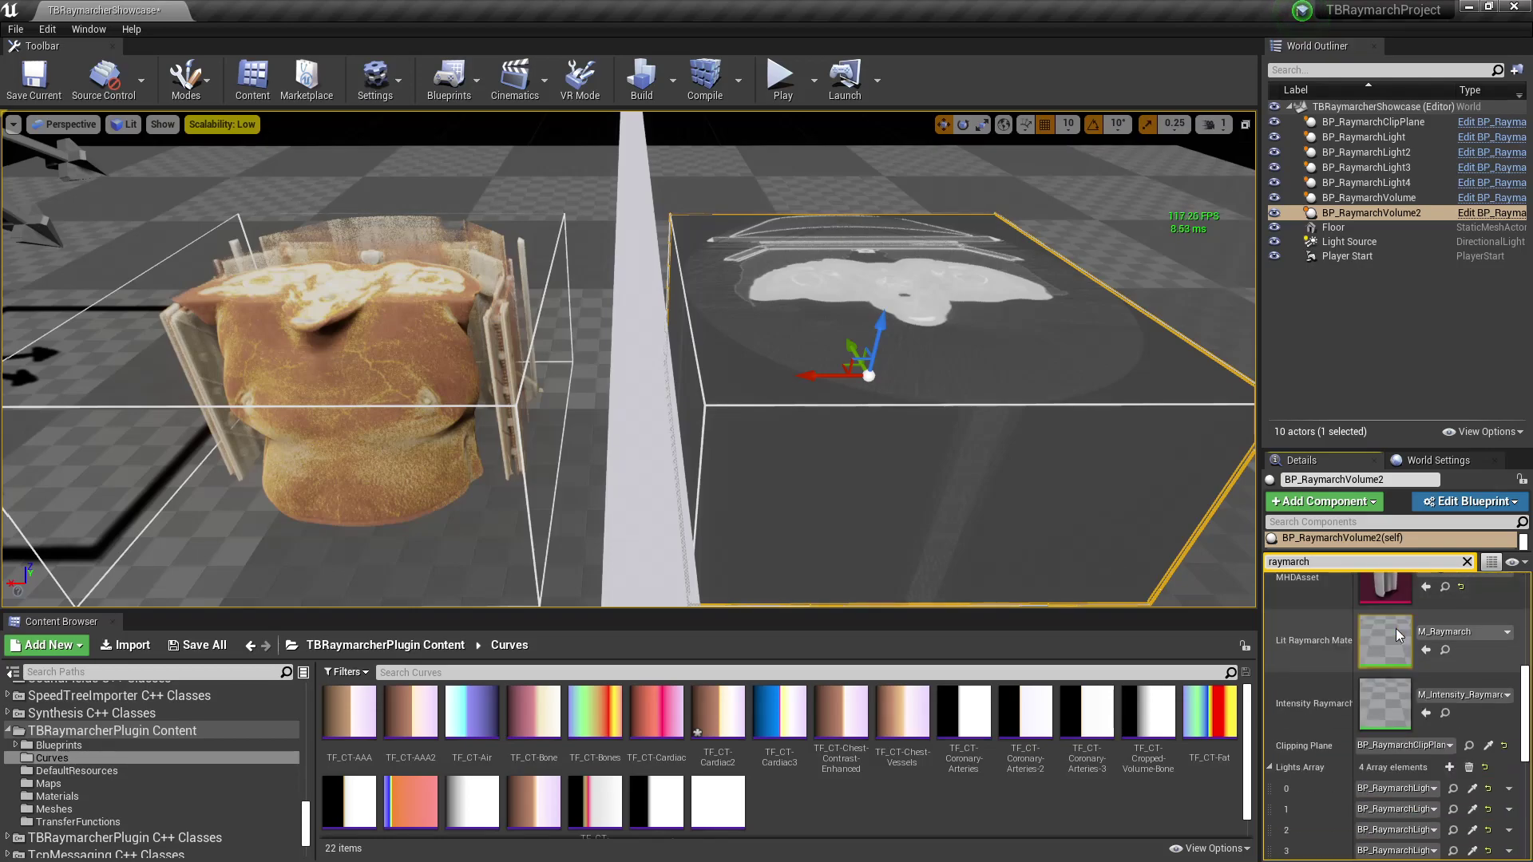
{"action": "double_click", "coordinate": [1396, 632]}
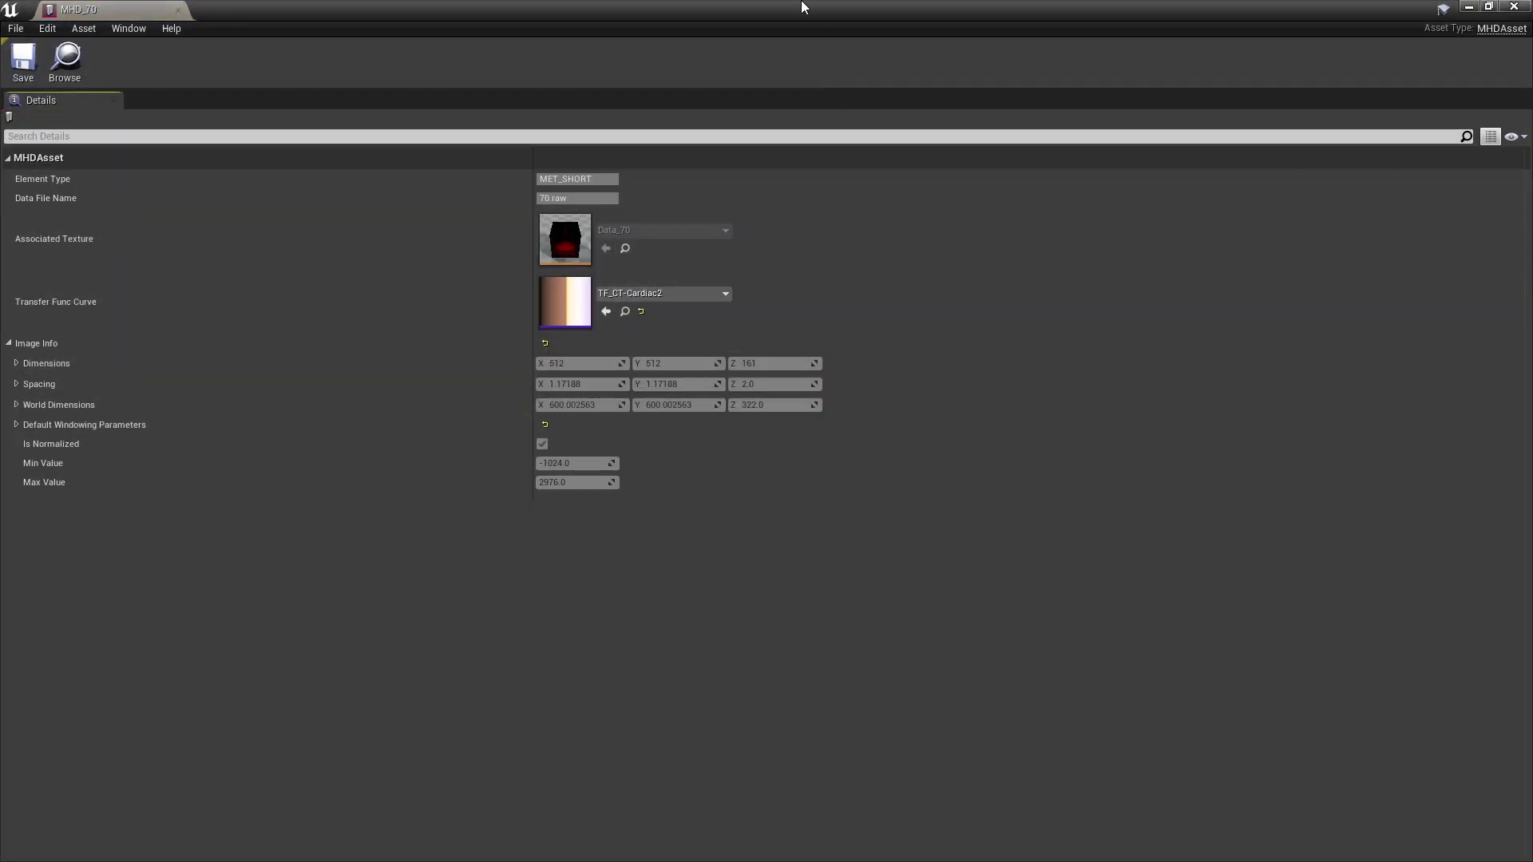
{"action": "left_click_drag", "start_coordinate": [804, 10], "coordinate": [1245, 222]}
Expand the Default Windowing Parameters in MHD_70 and move its editor clear of the volumes.
{"action": "scroll", "coordinate": [1333, 453], "scroll_direction": "down", "scroll_amount": 1}
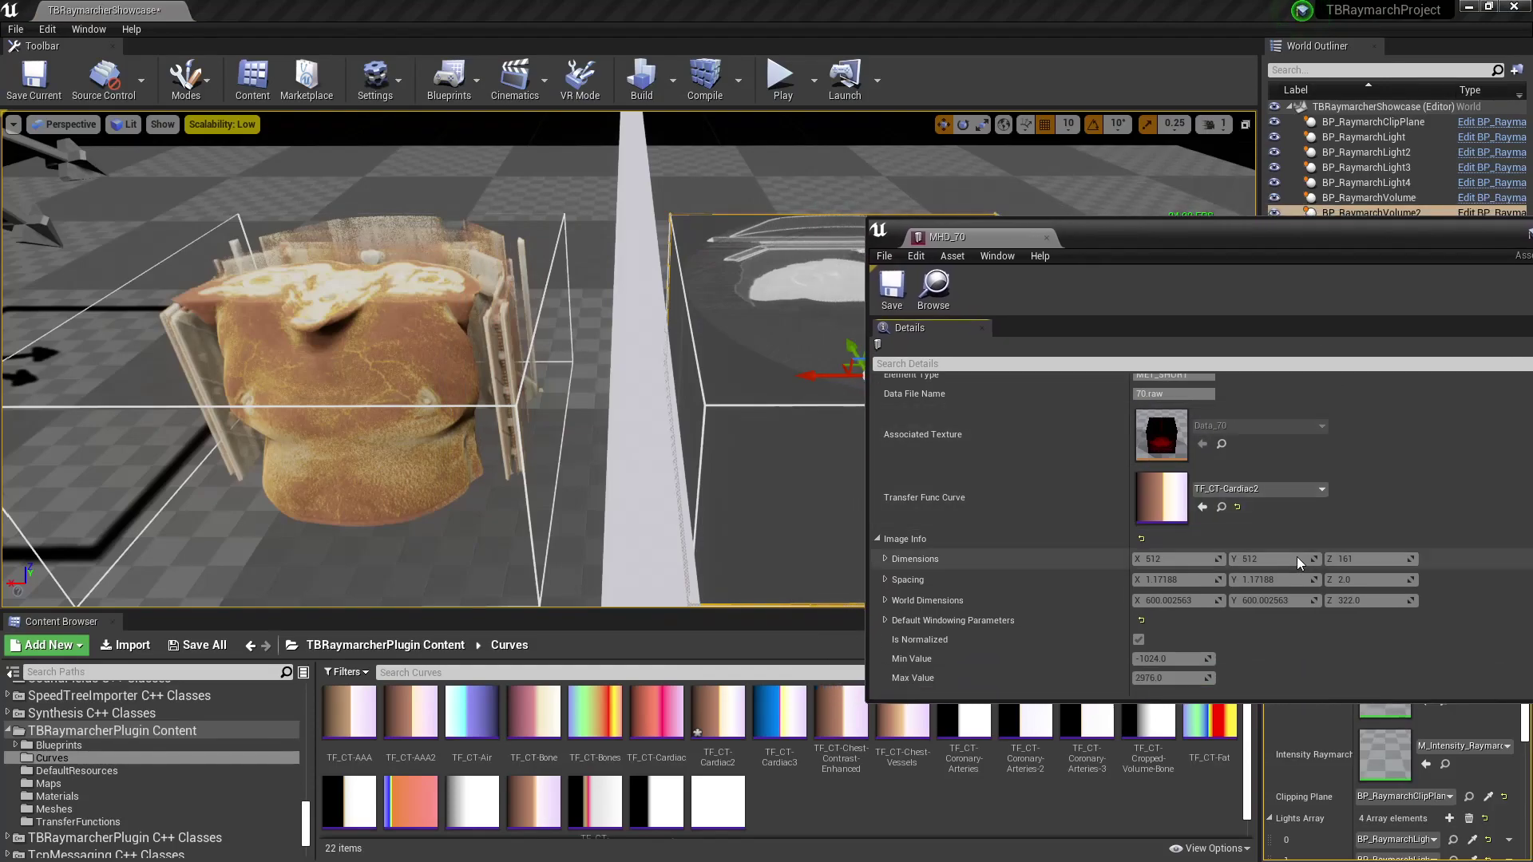
{"action": "left_click", "coordinate": [1033, 619]}
{"action": "scroll", "coordinate": [1038, 615], "scroll_direction": "down", "scroll_amount": 2}
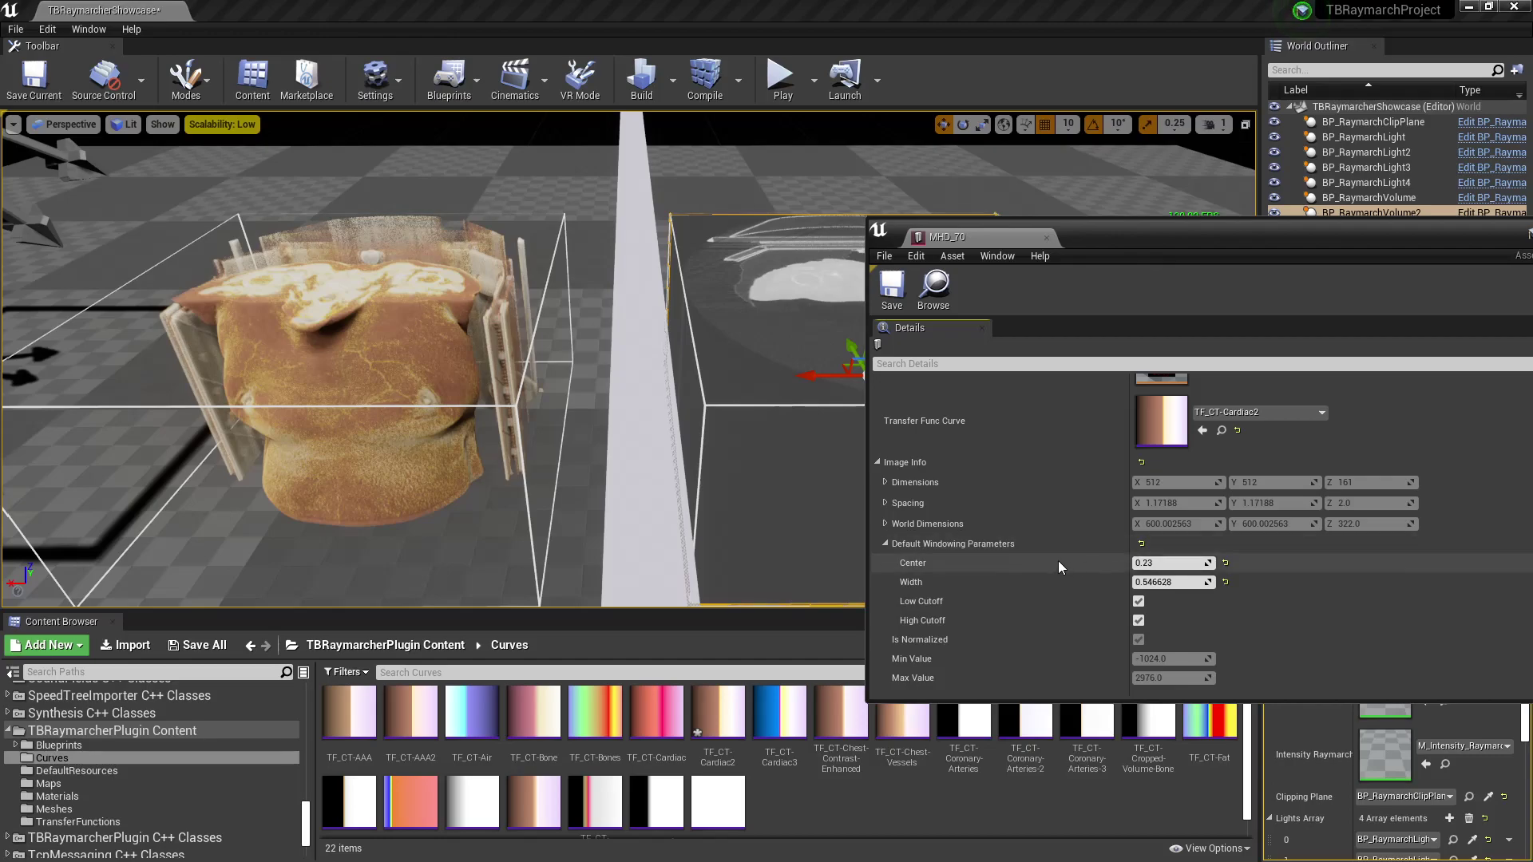
{"action": "left_click_drag", "start_coordinate": [1210, 242], "coordinate": [1148, 413]}
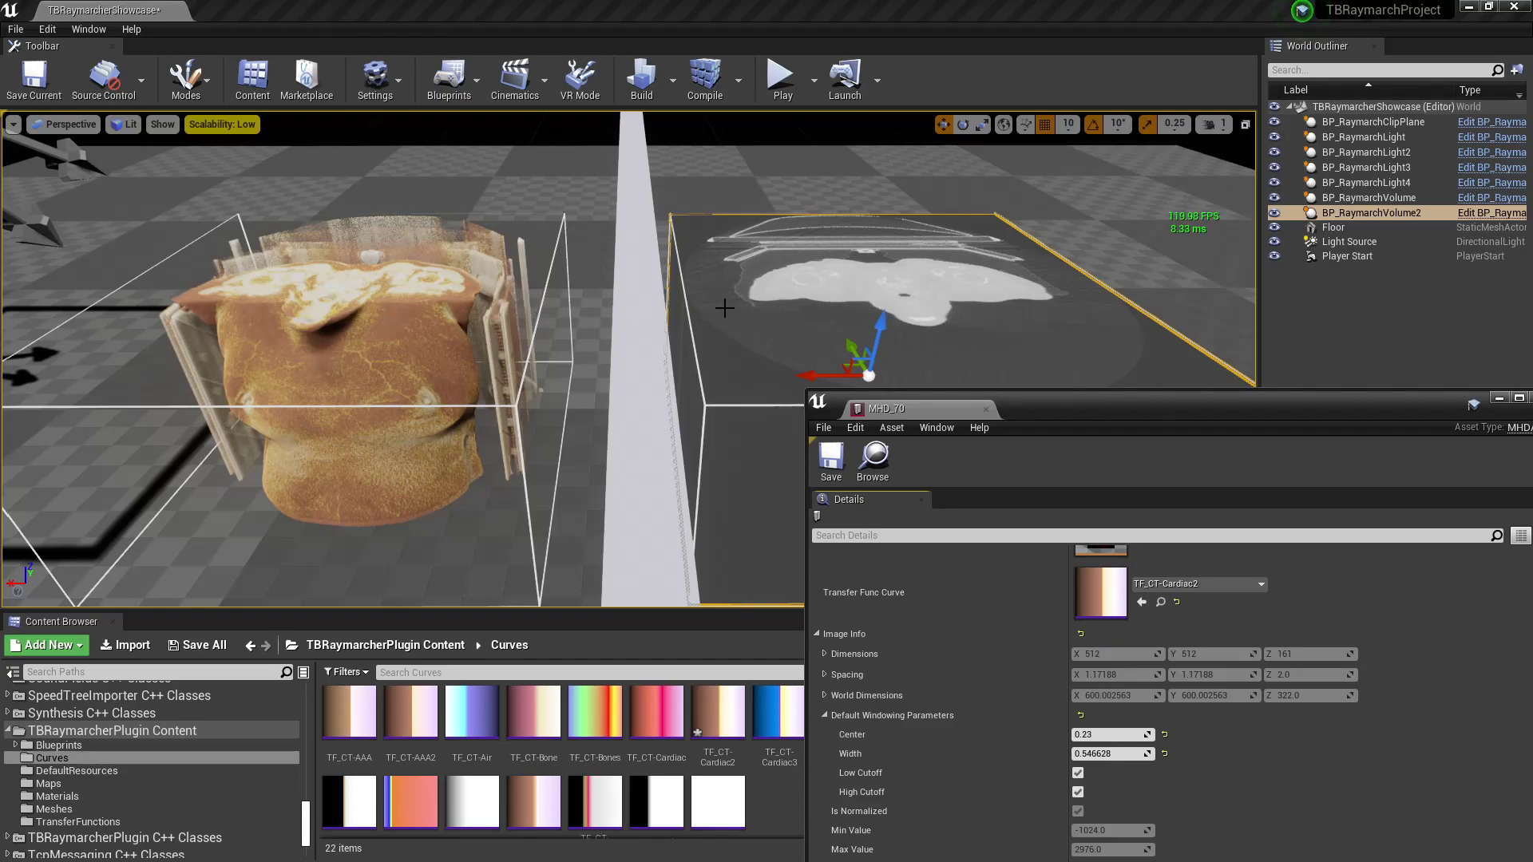
Select each raymarch volume in turn, uncover the property list, and bring up BP_RaymarchVolume2's Lit Raymarch setting.
{"action": "left_click", "coordinate": [486, 322]}
{"action": "left_click", "coordinate": [815, 325]}
{"action": "left_click", "coordinate": [495, 323]}
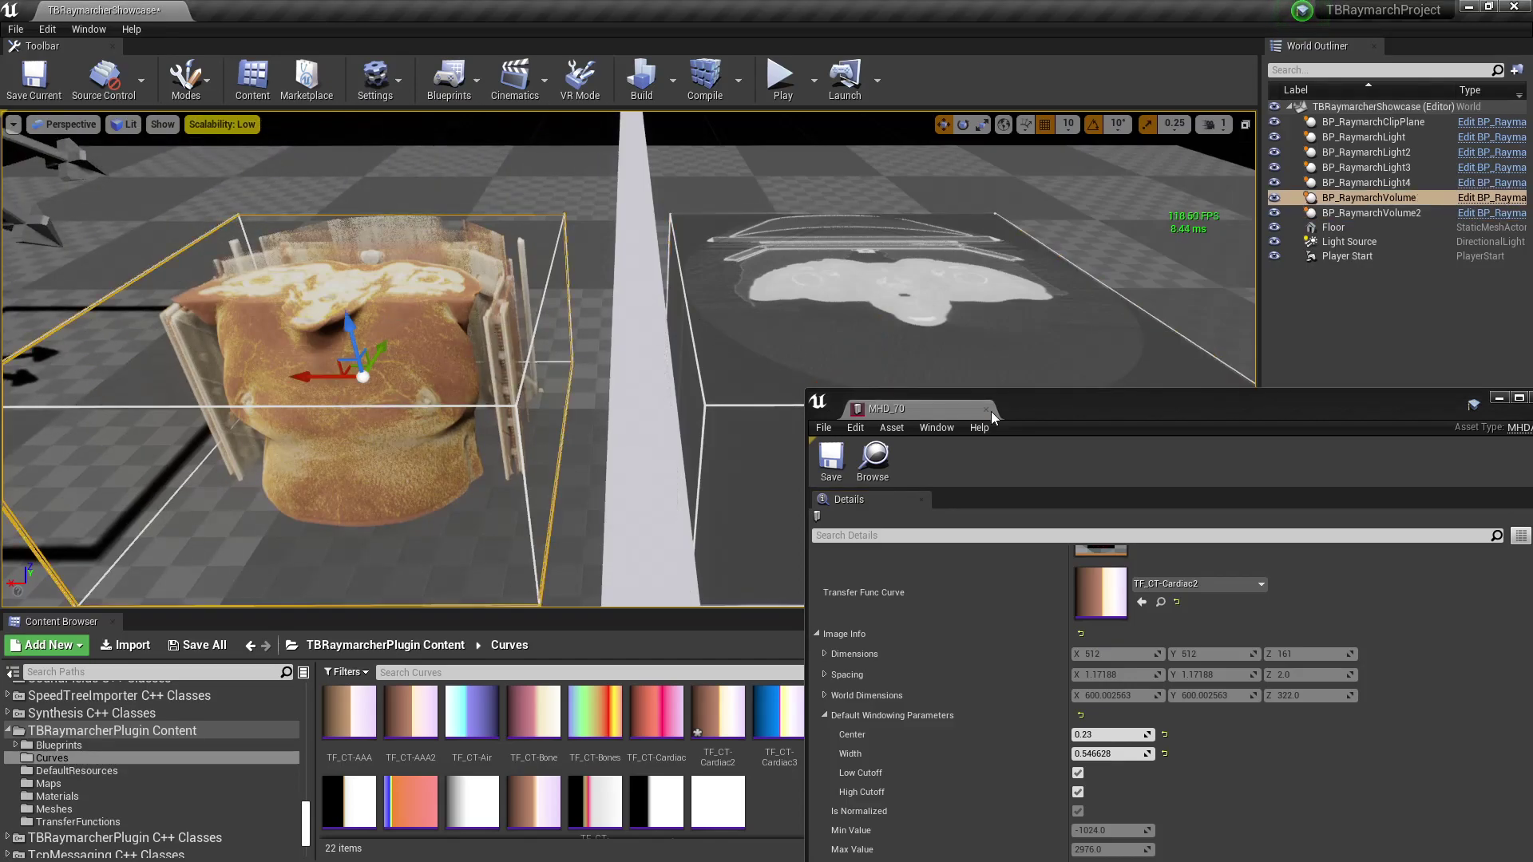
{"action": "left_click_drag", "start_coordinate": [1057, 410], "coordinate": [602, 369]}
{"action": "left_click", "coordinate": [1195, 503]}
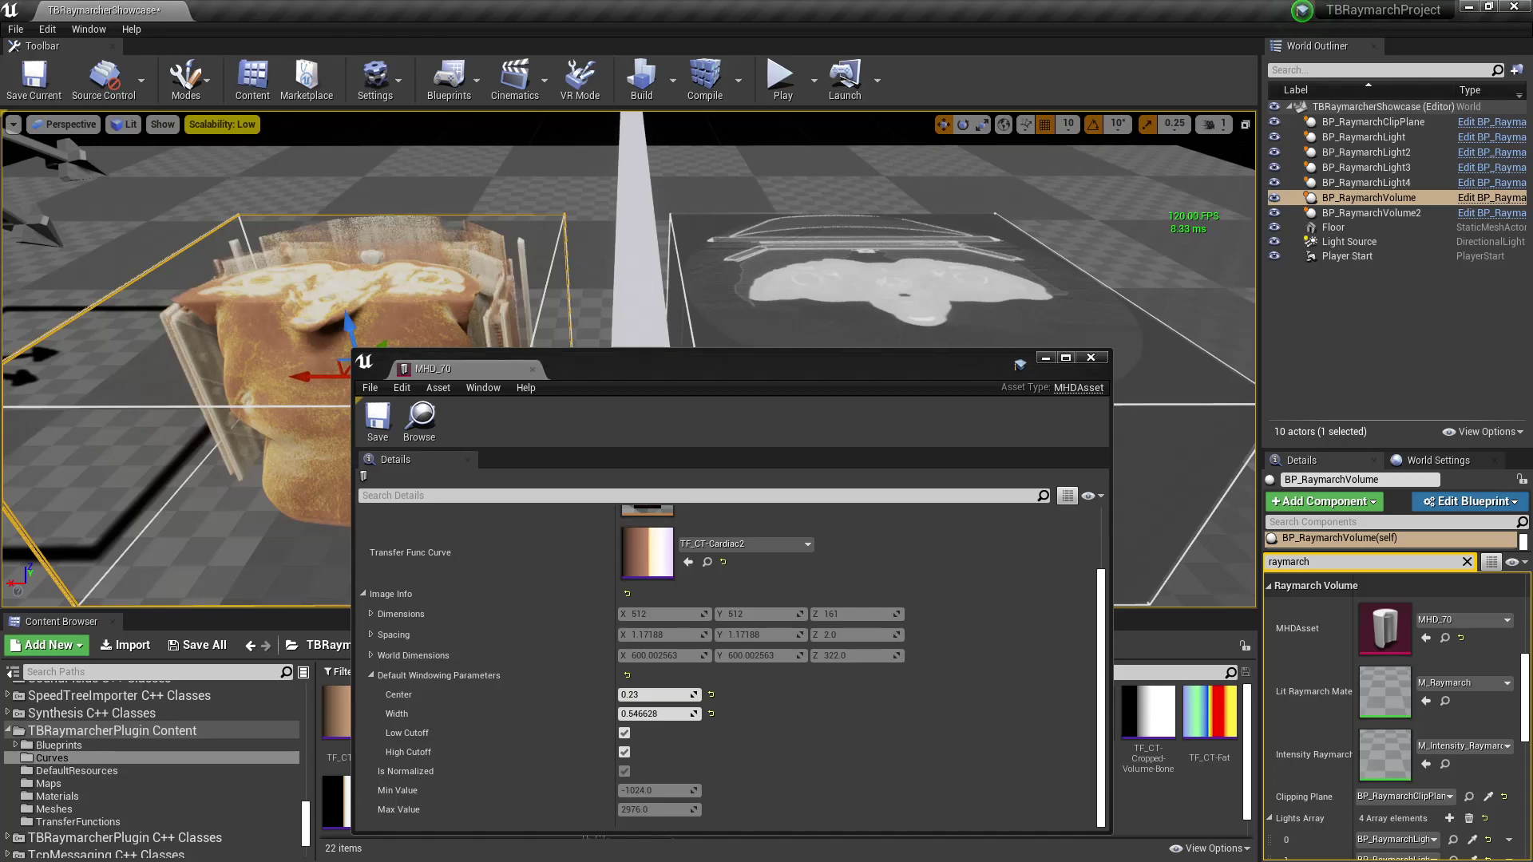
{"action": "scroll", "coordinate": [1337, 663], "scroll_direction": "down", "scroll_amount": 3}
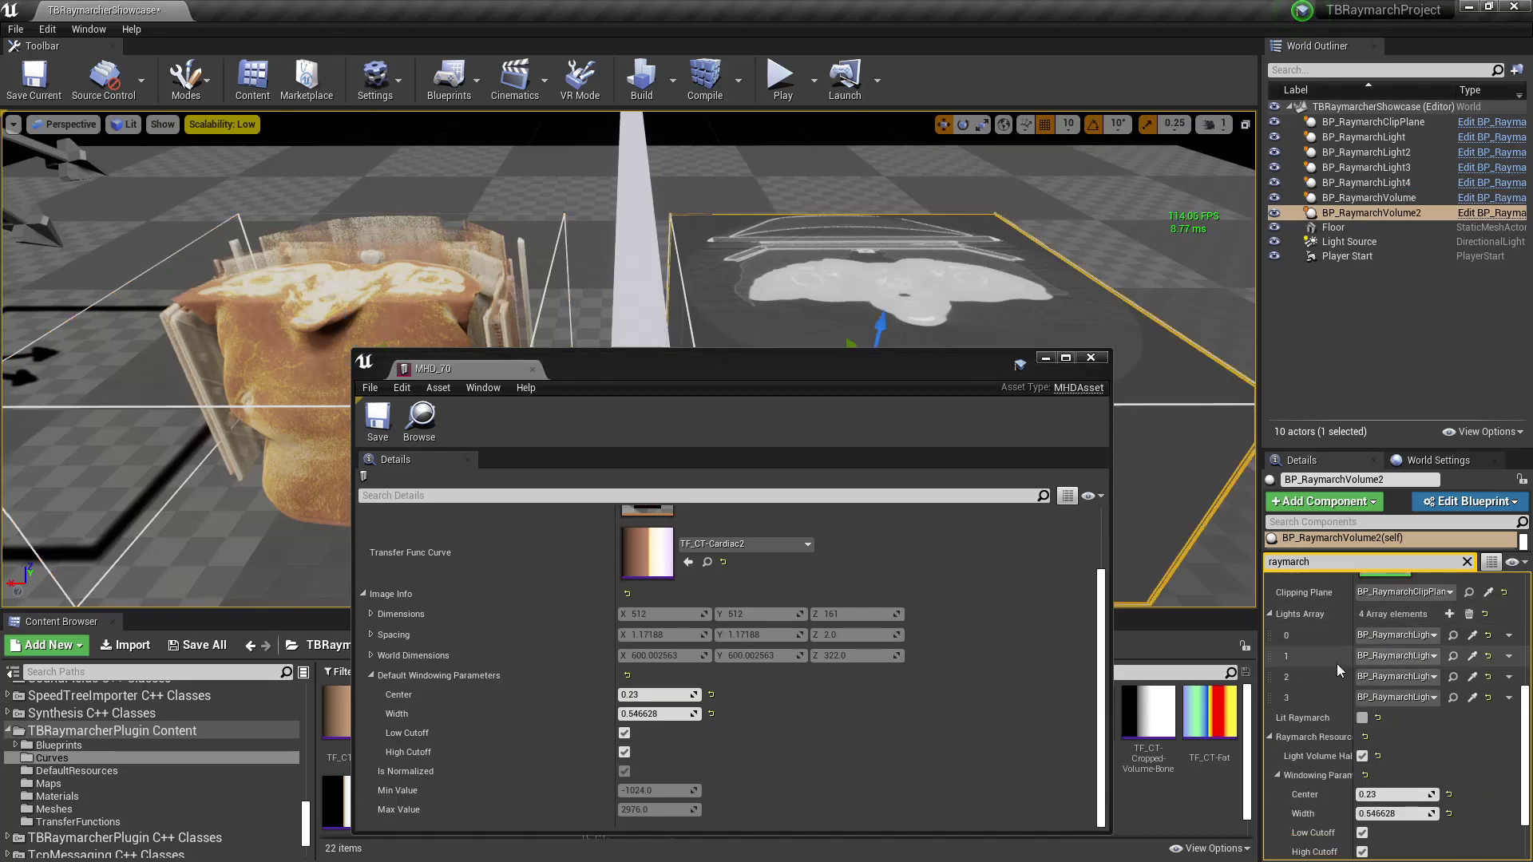
Switch BP_RaymarchVolume2 repeatedly between lit and intensity rendering with Lit Raymarch, leaving the option disabled.
{"action": "left_click", "coordinate": [1362, 717]}
{"action": "left_click", "coordinate": [1362, 717]}
{"action": "left_click", "coordinate": [1362, 717]}
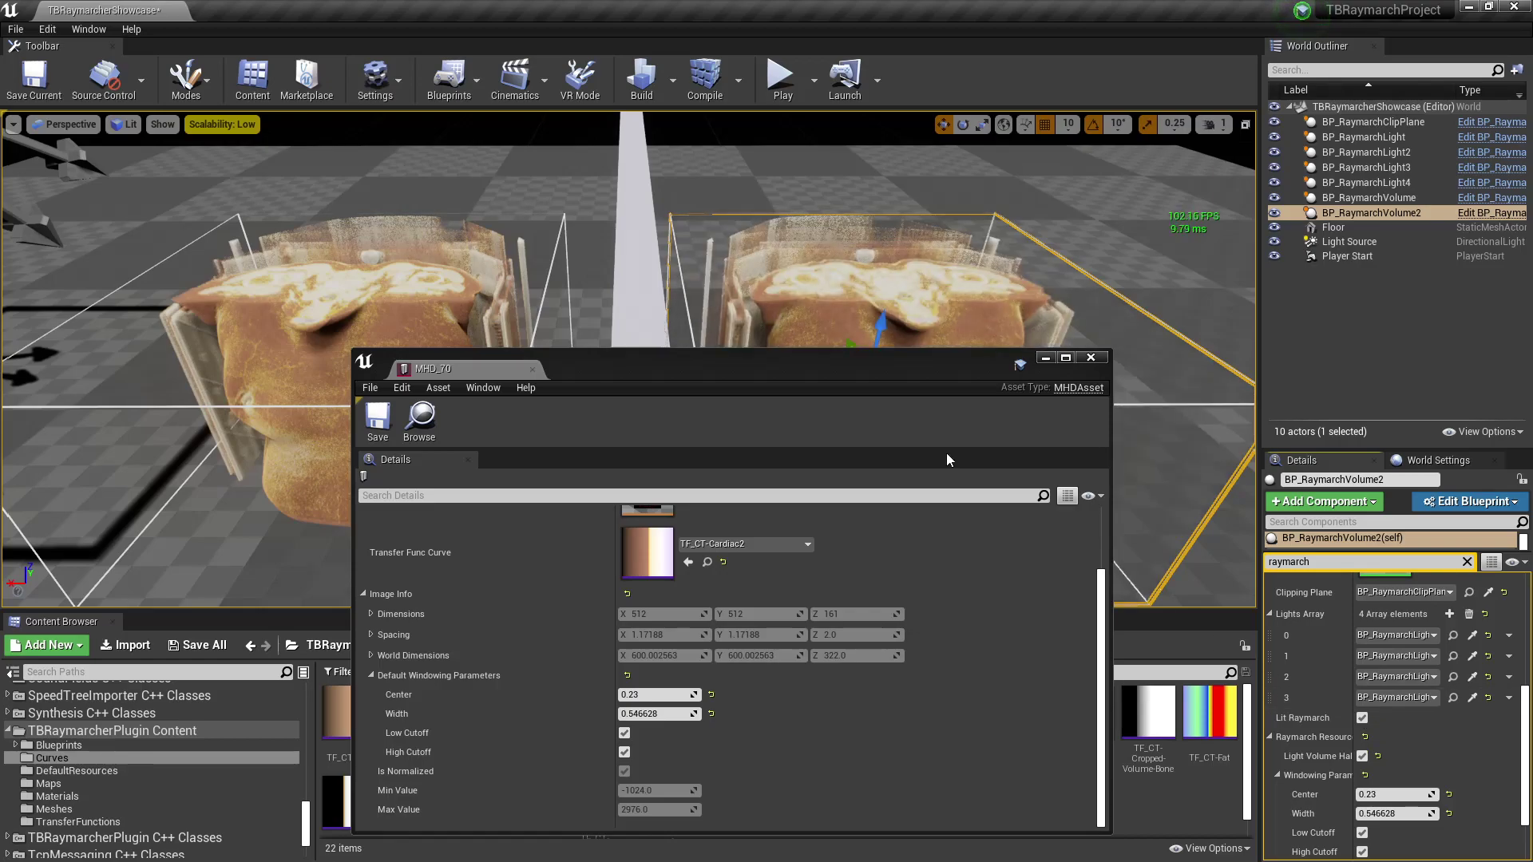
{"action": "left_click_drag", "start_coordinate": [894, 372], "coordinate": [459, 243]}
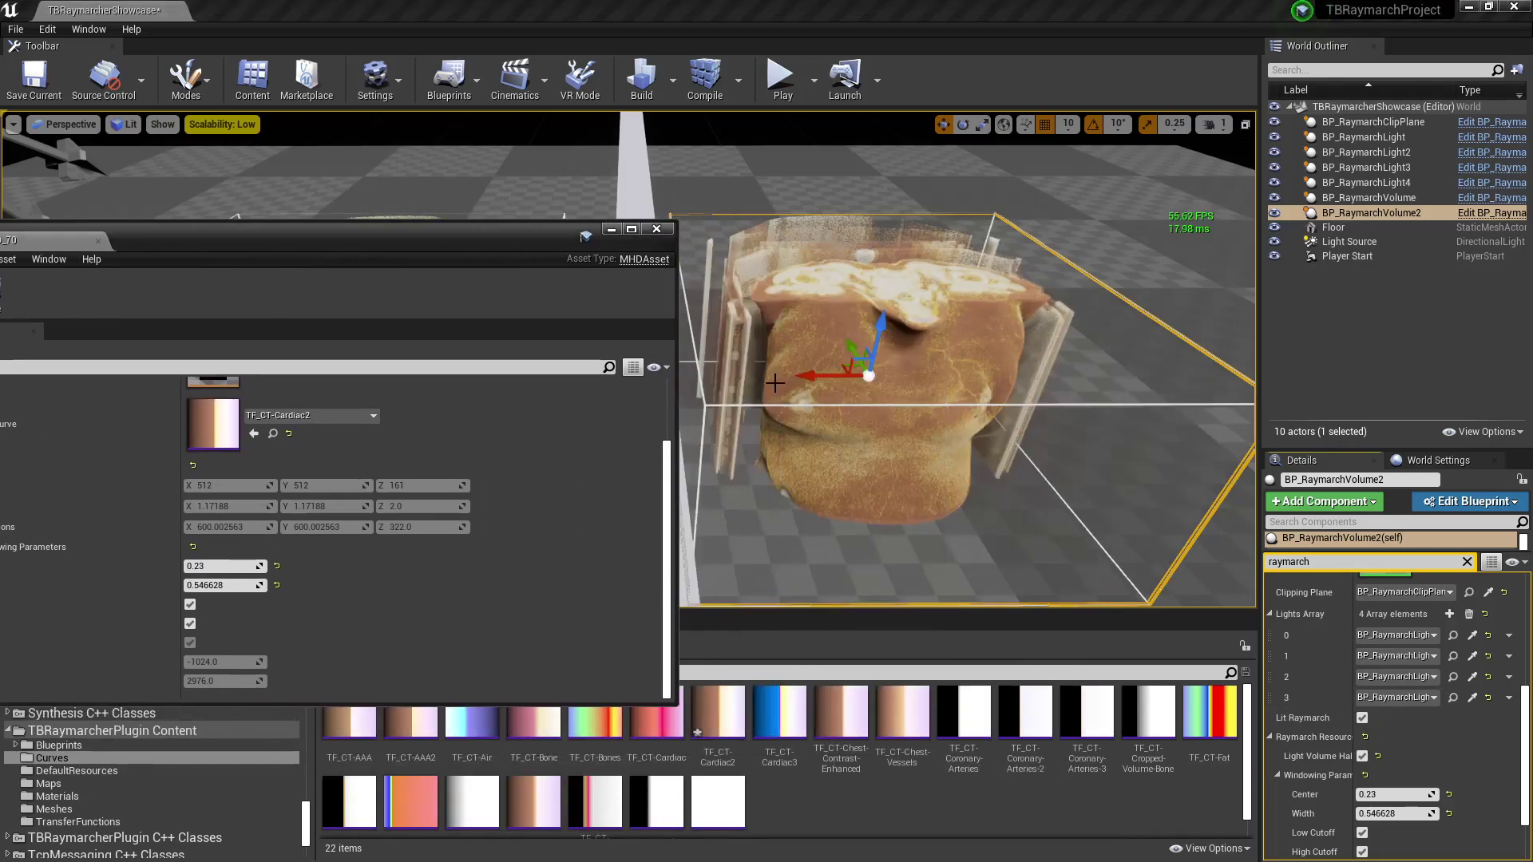
{"action": "left_click", "coordinate": [1363, 719]}
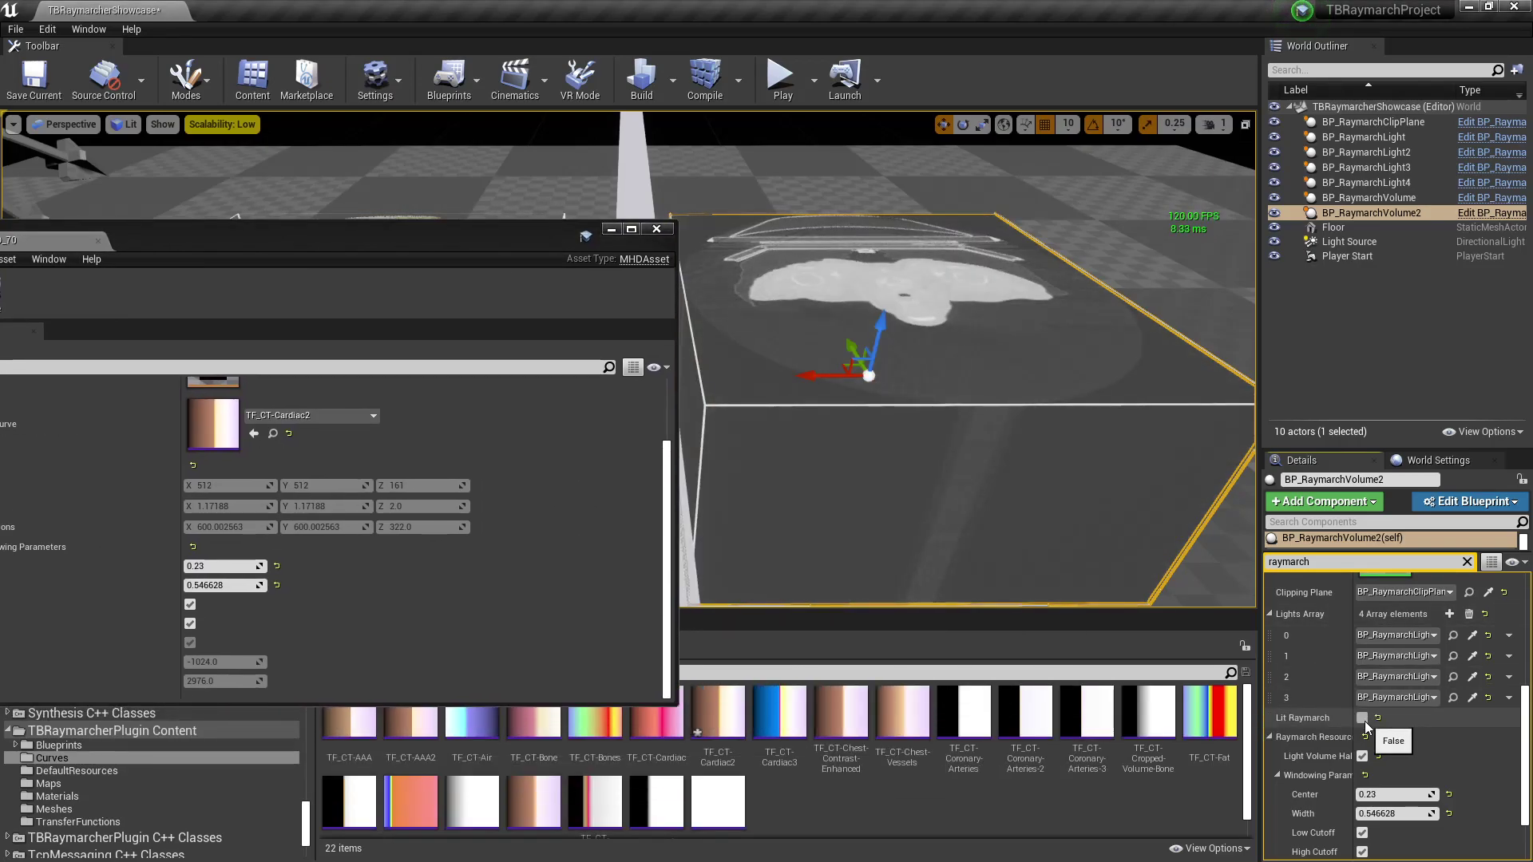
{"action": "left_click", "coordinate": [1363, 718]}
{"action": "left_click", "coordinate": [1363, 718]}
{"action": "left_click", "coordinate": [1363, 718]}
{"action": "left_click", "coordinate": [1363, 718]}
{"action": "left_click", "coordinate": [1363, 718]}
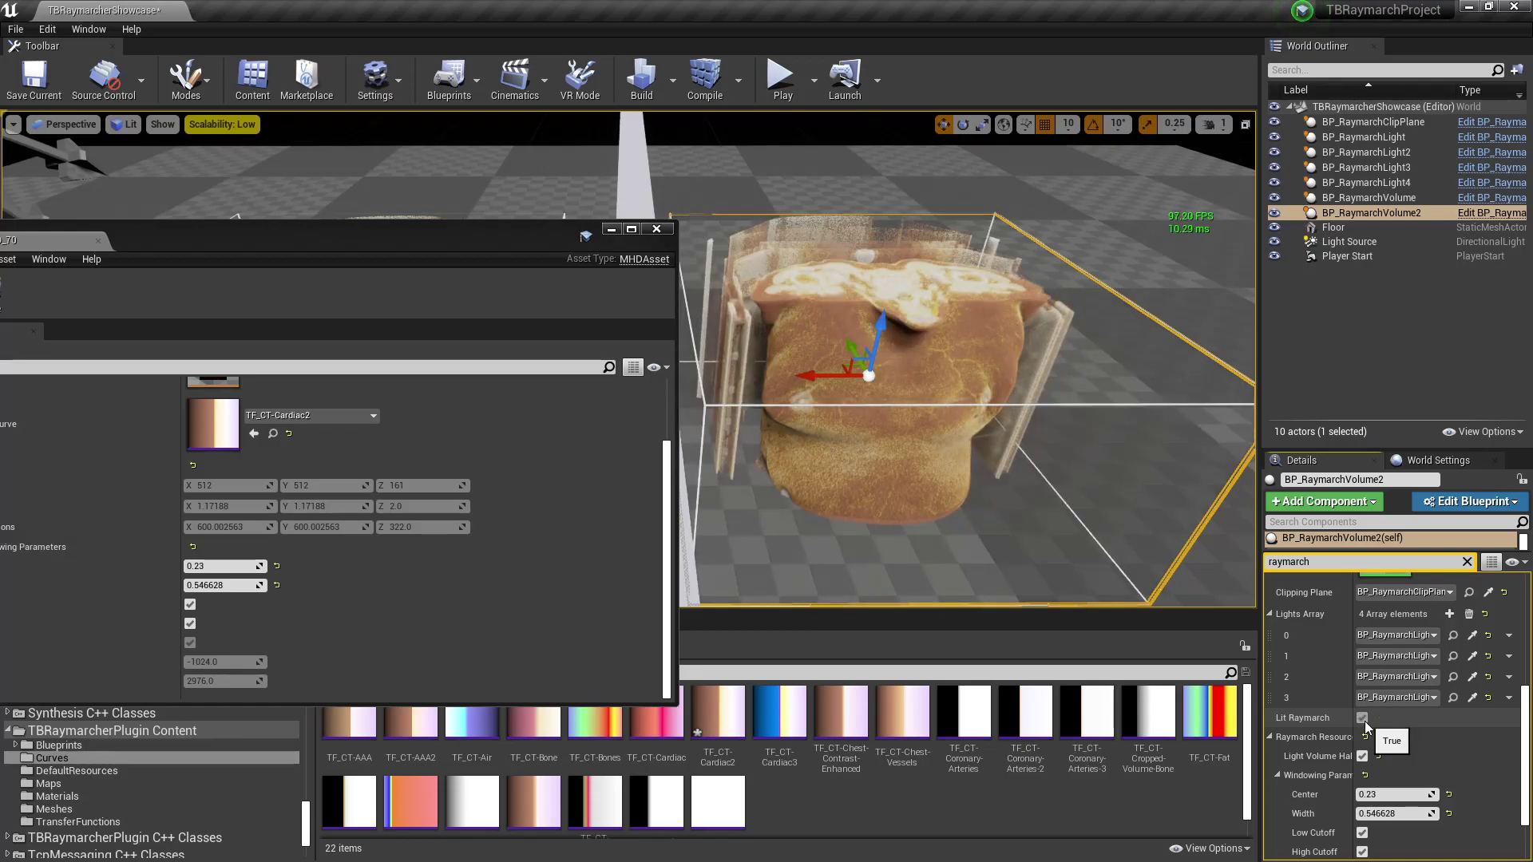
{"action": "left_click", "coordinate": [1363, 719]}
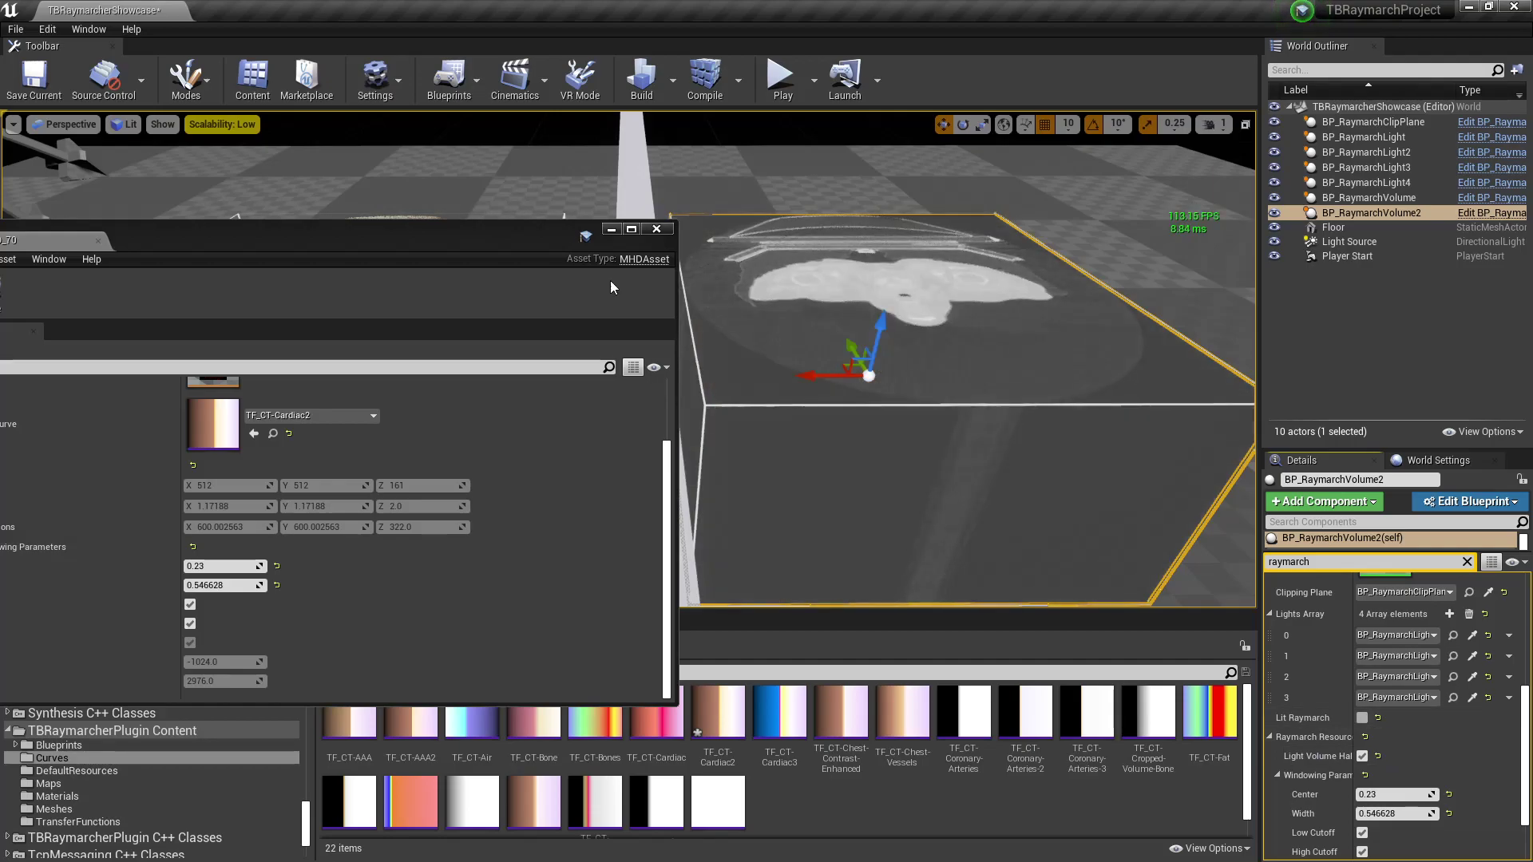
Move the MHD_70 editor so the lit volume is uncovered and raise the default windowing Center to 0.30619.
{"action": "left_click_drag", "start_coordinate": [616, 239], "coordinate": [1478, 197]}
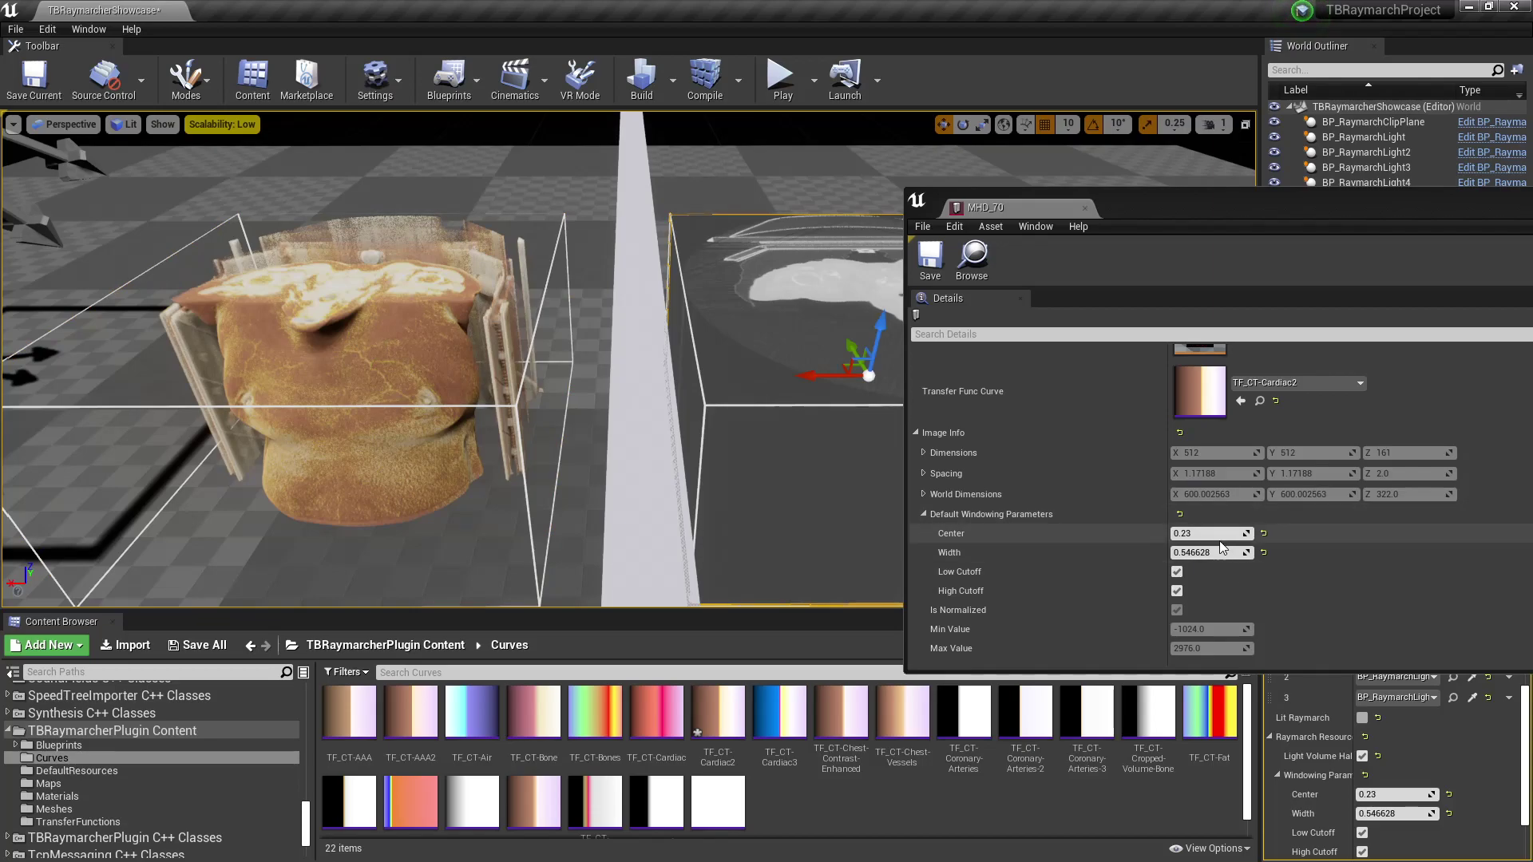
{"action": "left_click_drag", "start_coordinate": [1248, 210], "coordinate": [1258, 225]}
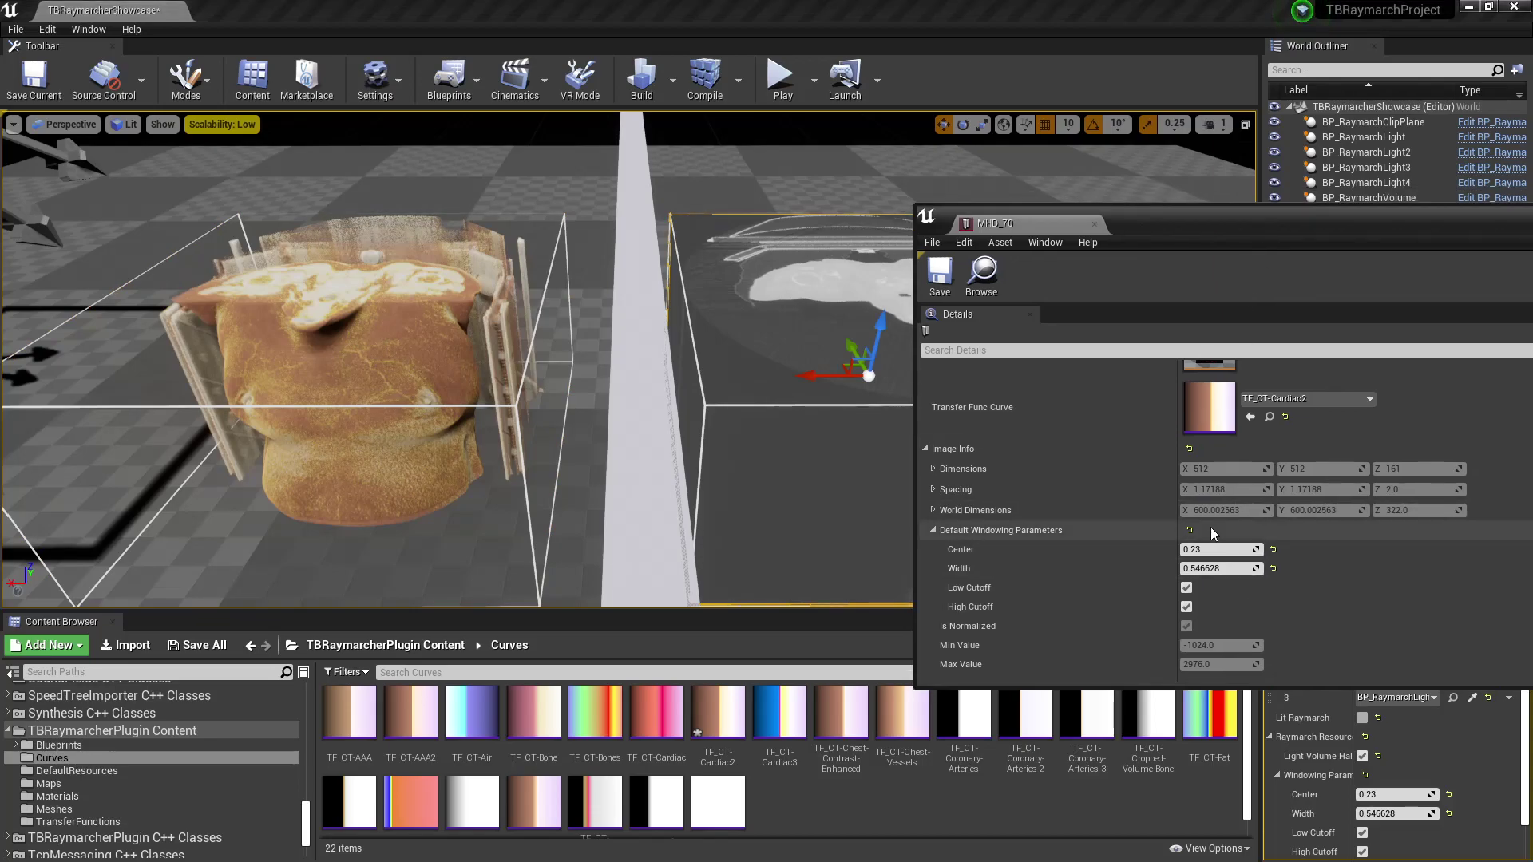
{"action": "left_click", "coordinate": [1213, 569]}
{"action": "left_click", "coordinate": [1222, 550]}
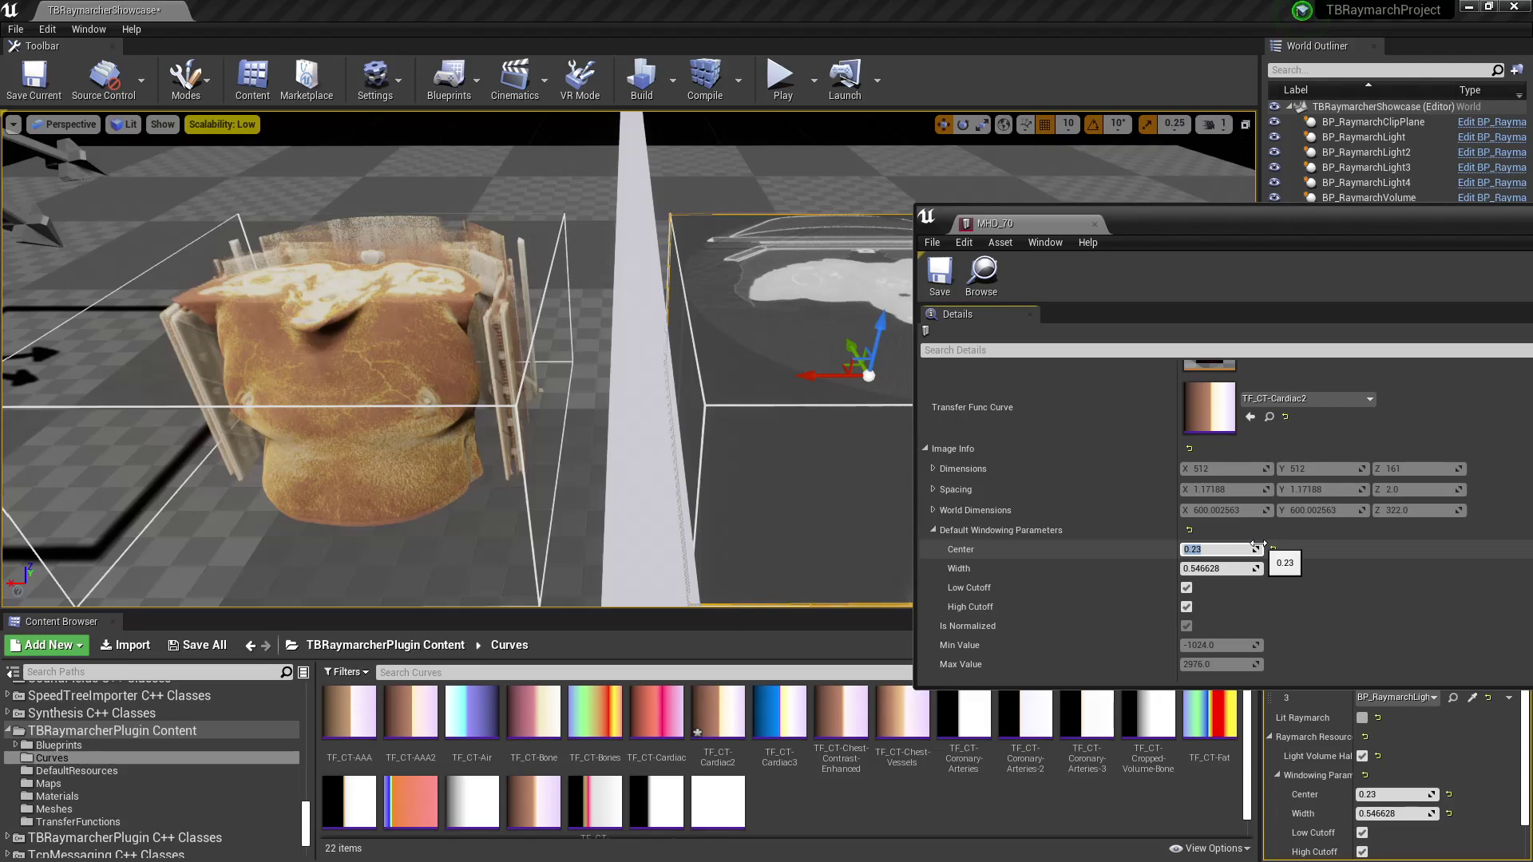
{"action": "left_click", "coordinate": [1203, 550]}
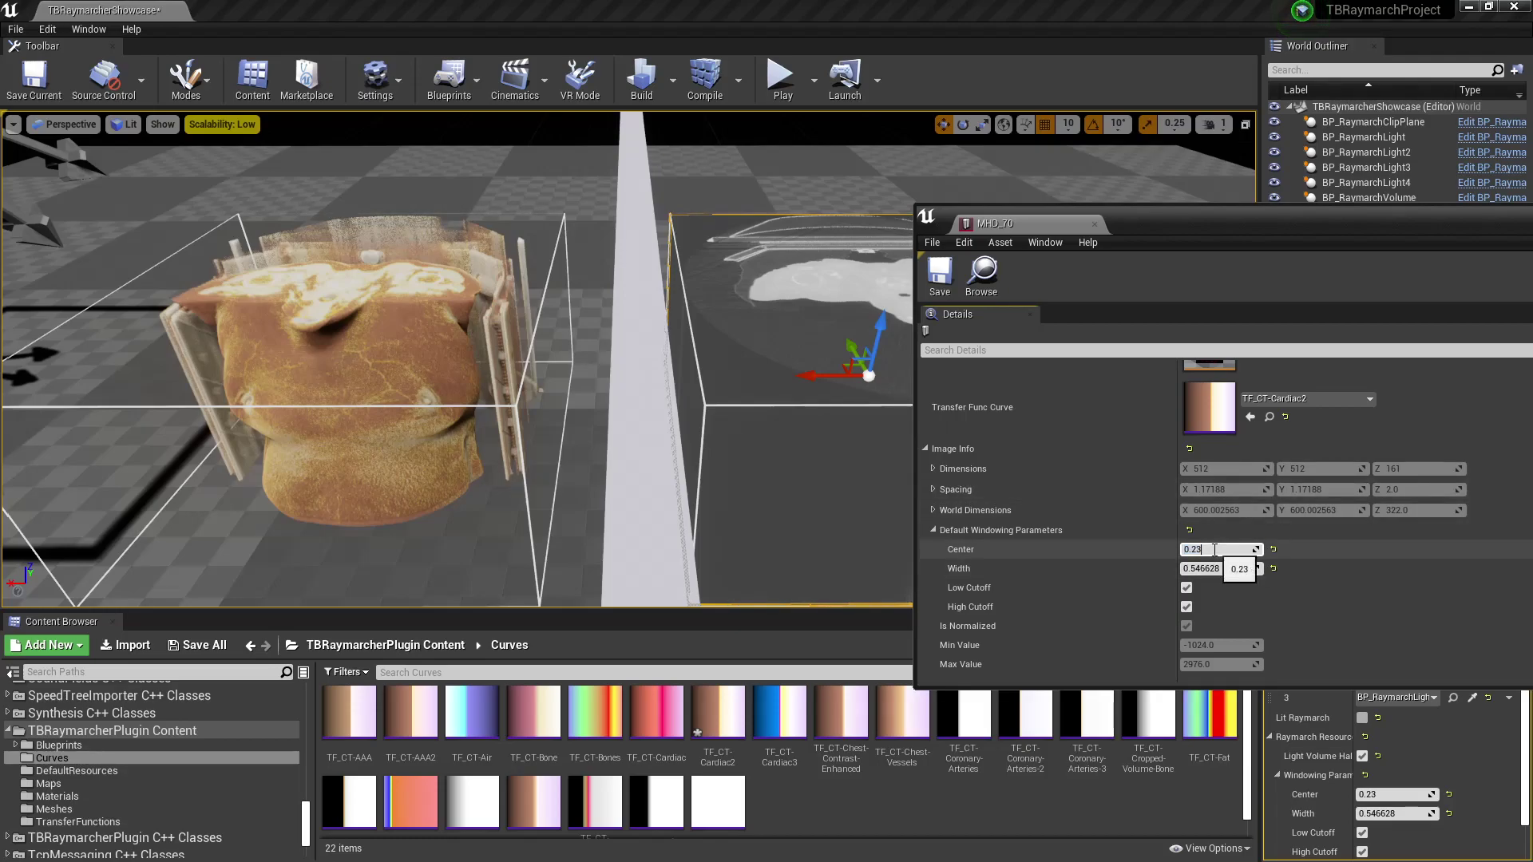
{"action": "key", "text": "Return"}
{"action": "mouse_move", "coordinate": [1219, 549]}
{"action": "left_mouse_down"}
{"action": "mouse_move", "coordinate": [1246, 549]}
{"action": "mouse_move", "coordinate": [1207, 550]}
{"action": "left_mouse_up"}
{"action": "left_click", "coordinate": [1245, 549]}
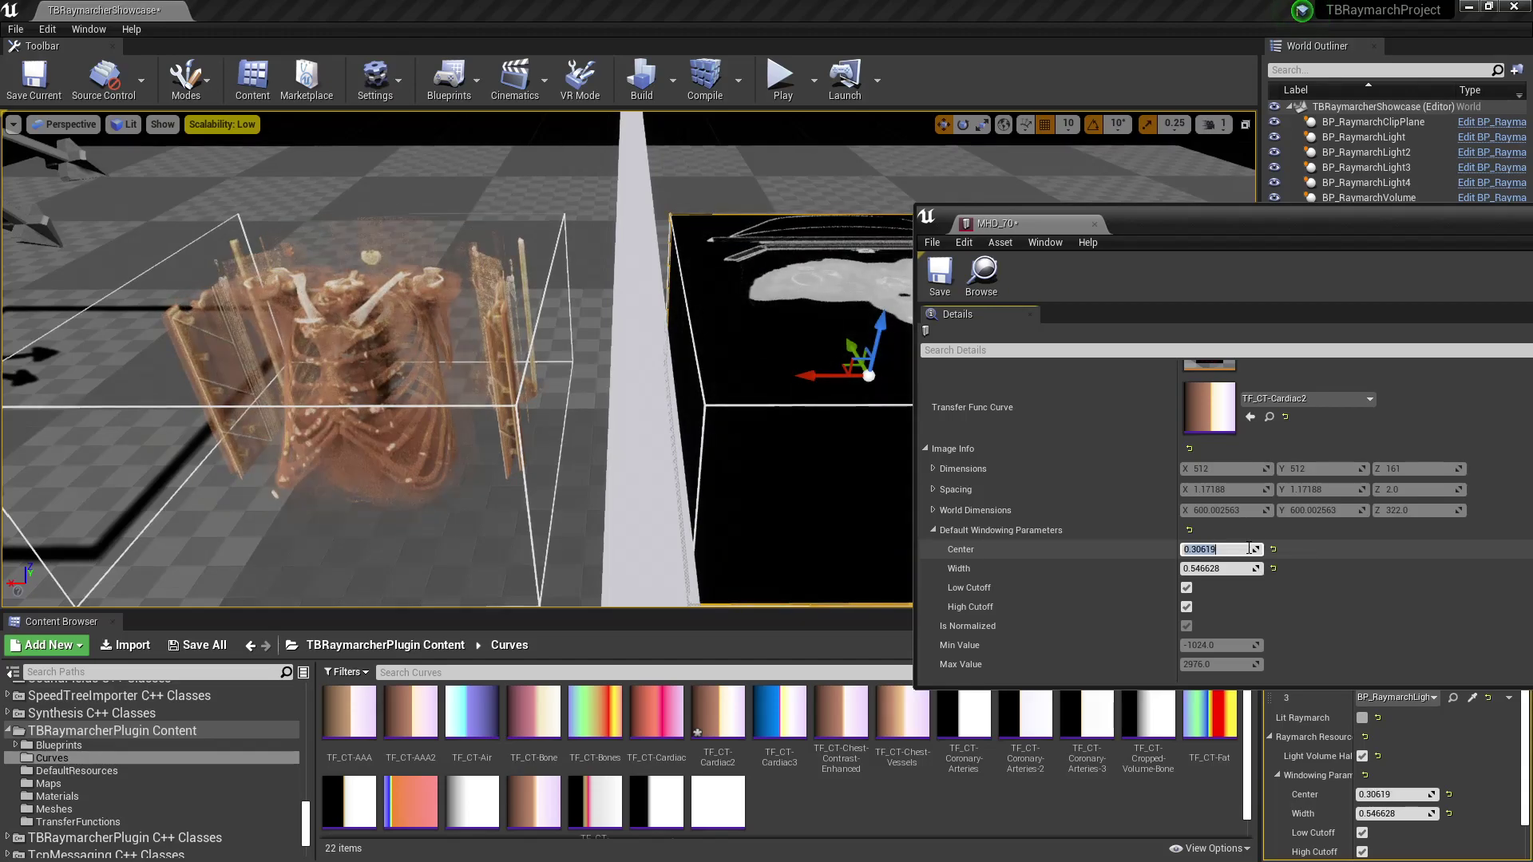
Shift the MHD_70 editor slightly aside and set the default windowing Center to 0.258571.
{"action": "left_click_drag", "start_coordinate": [1219, 223], "coordinate": [1259, 236]}
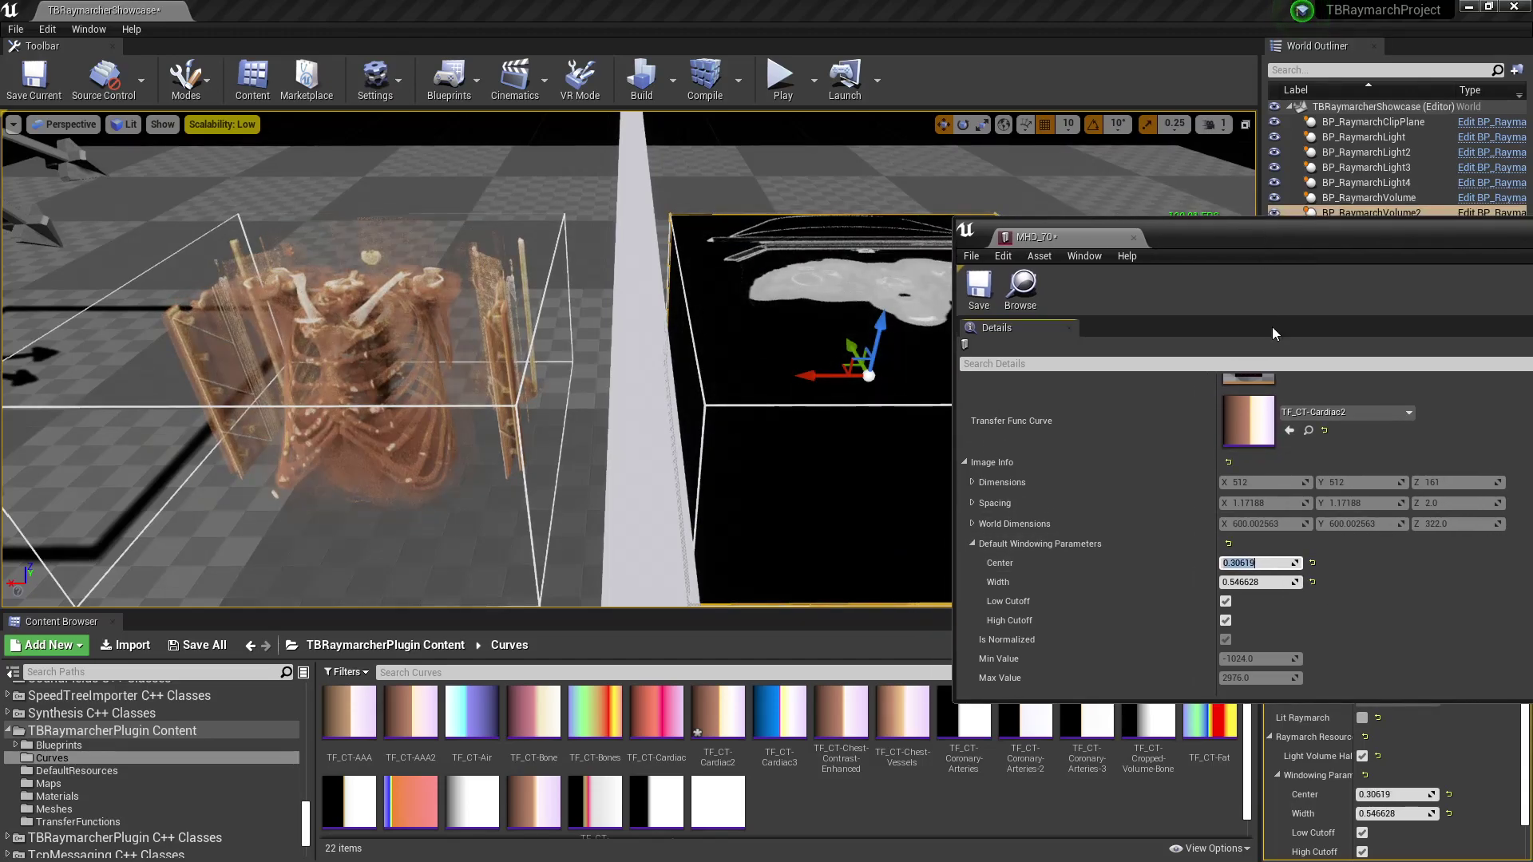
{"action": "left_click", "coordinate": [1278, 563]}
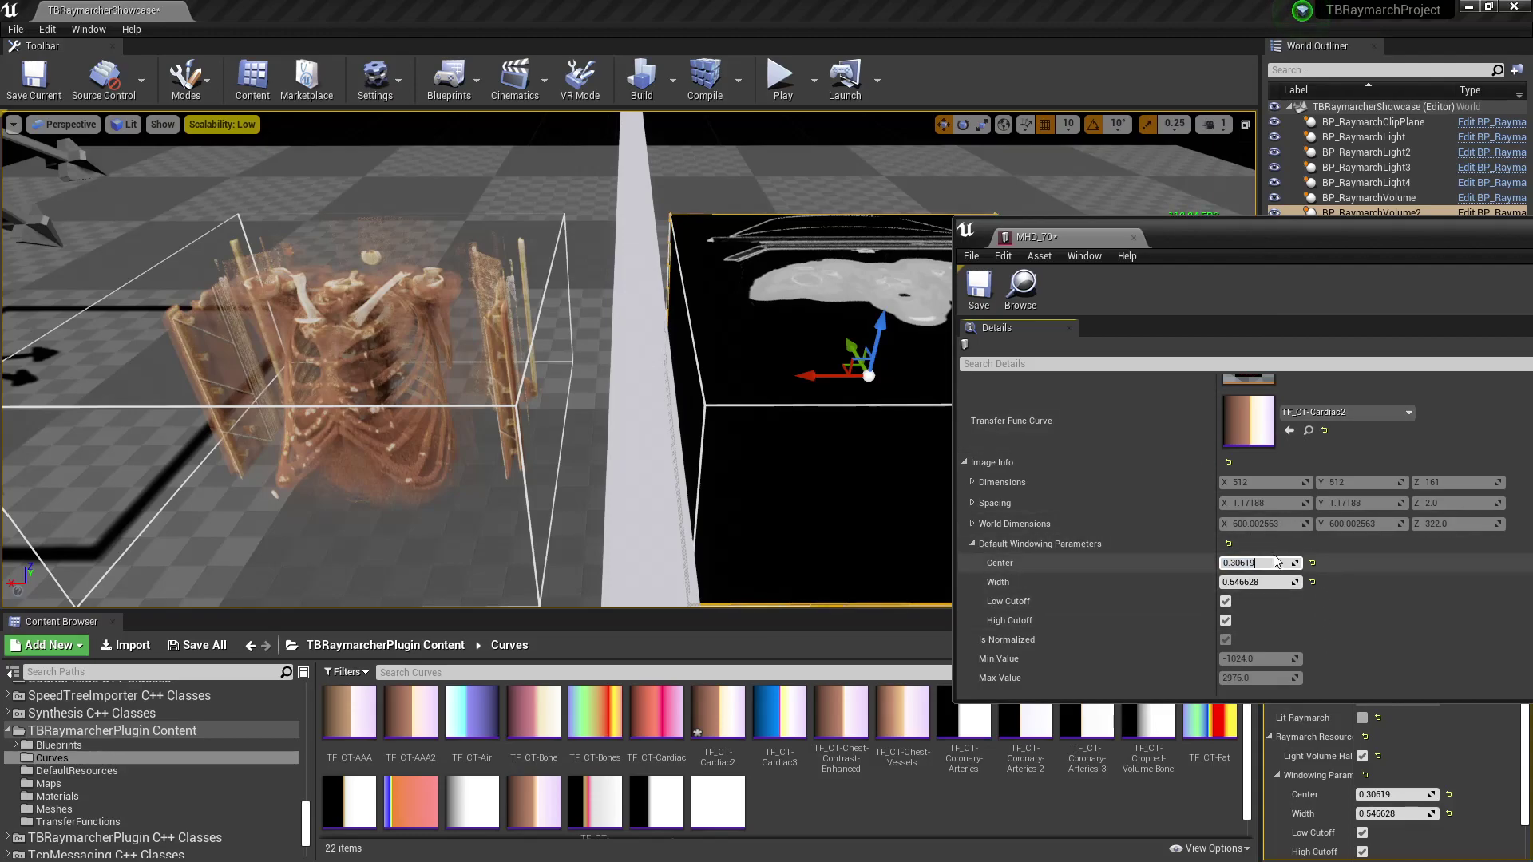
{"action": "double_click", "coordinate": [1276, 563]}
{"action": "type", "text": "0.258571"}
{"action": "key", "text": "Return"}
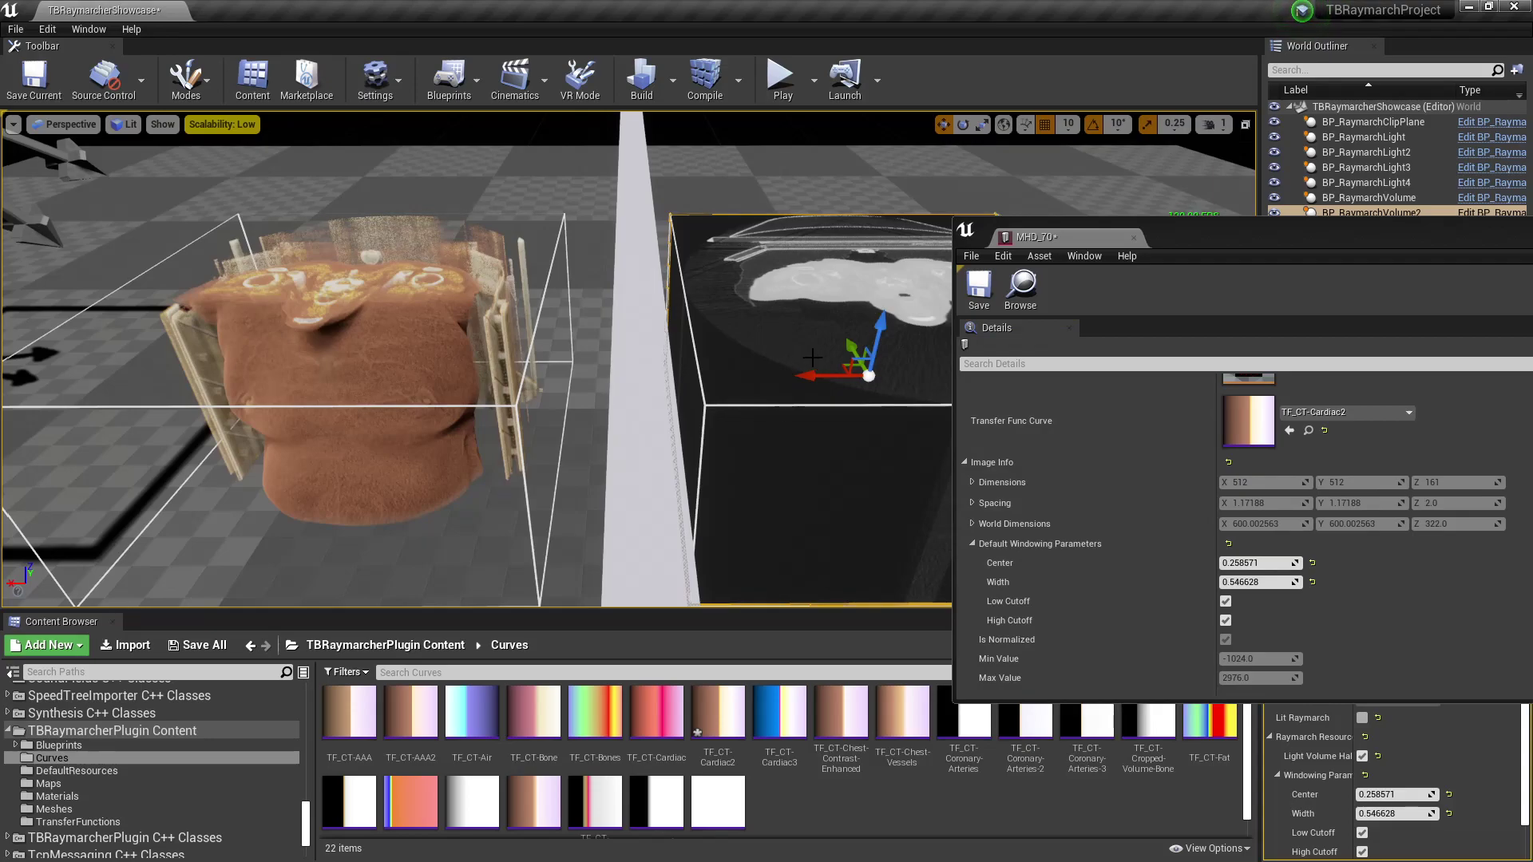
Sweep MHD_70's windowing Center down to 0.23 and up to 0.915714.
{"action": "left_click", "coordinate": [1274, 562]}
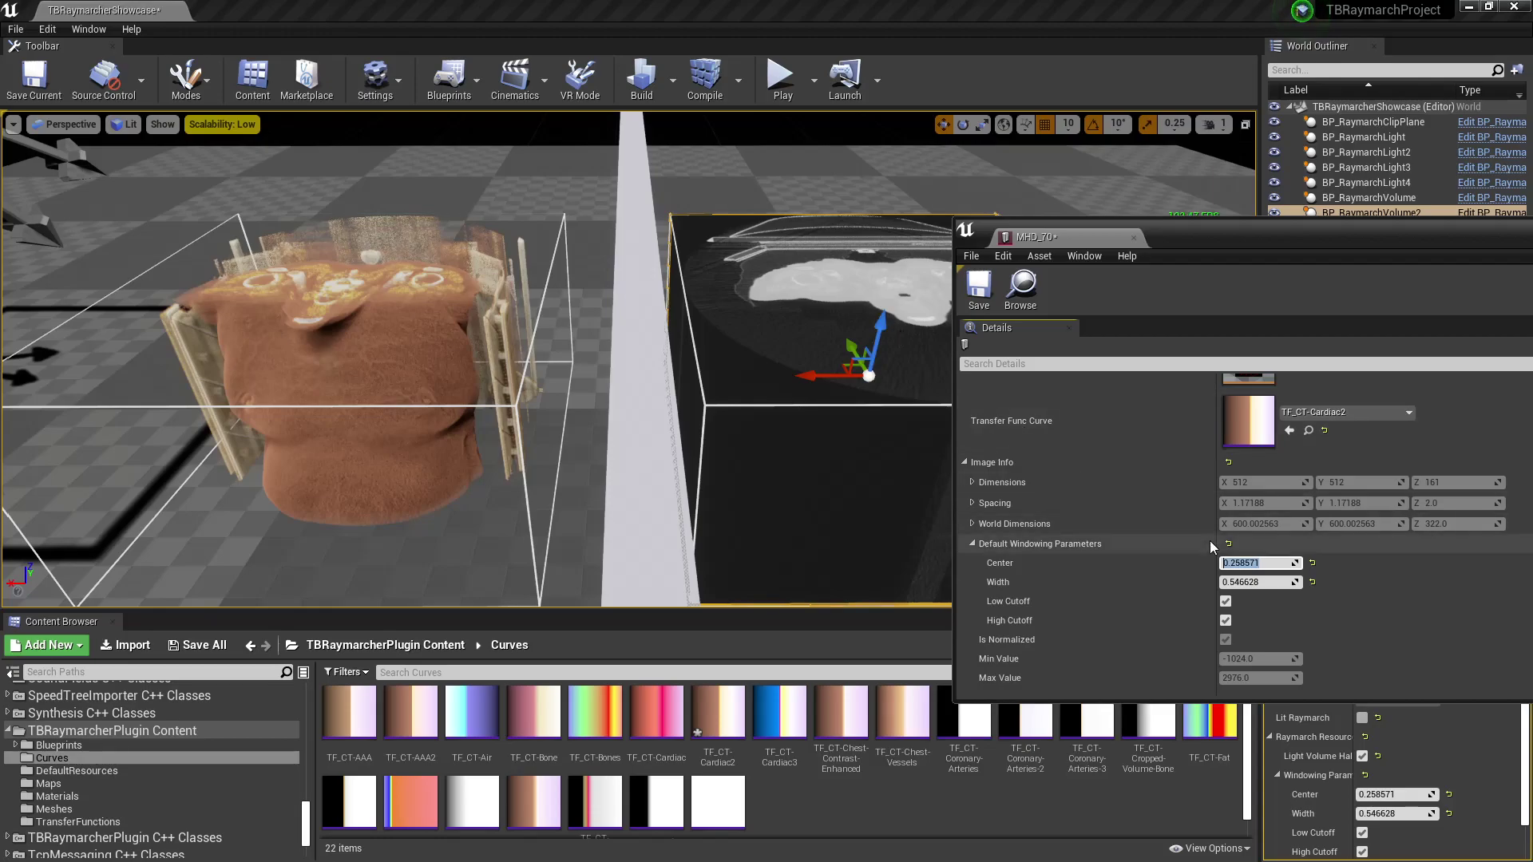
{"action": "left_click", "coordinate": [1294, 563]}
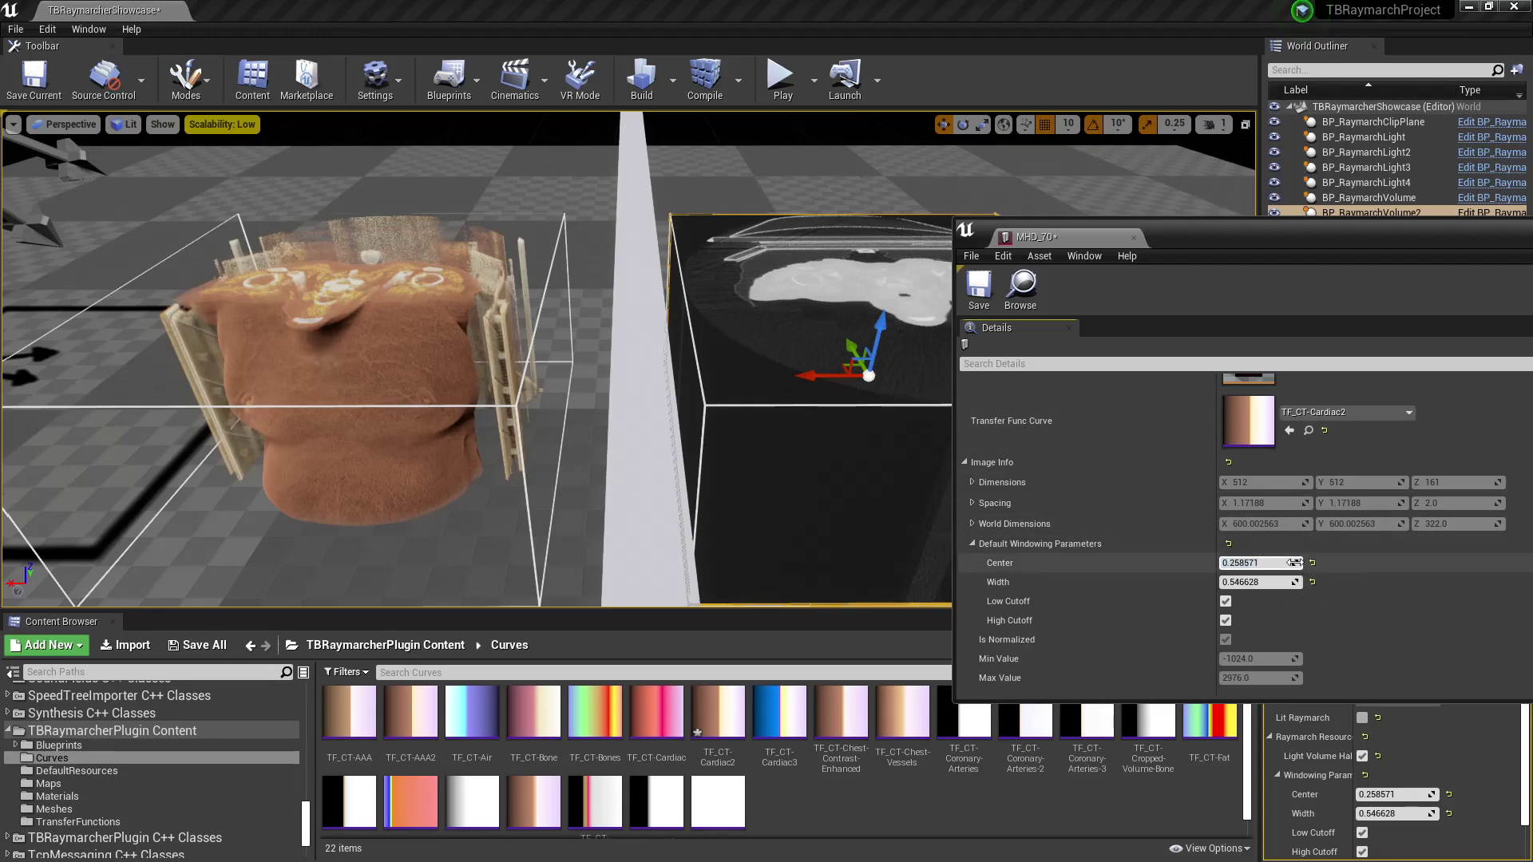
{"action": "left_click_drag", "start_coordinate": [1295, 563], "coordinate": [1270, 563]}
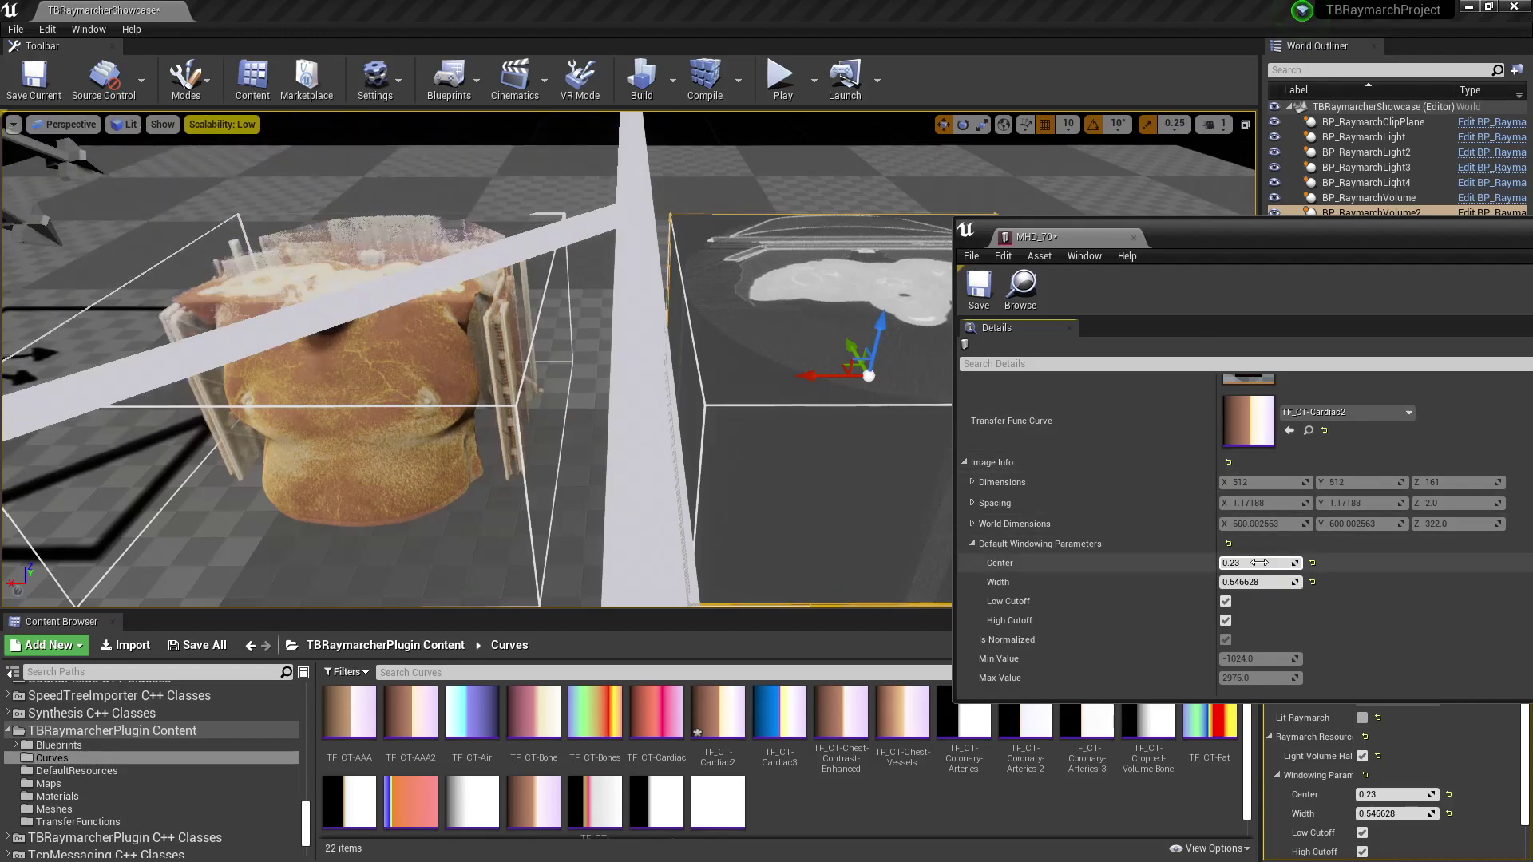
{"action": "left_click_drag", "start_coordinate": [1260, 563], "coordinate": [1409, 563]}
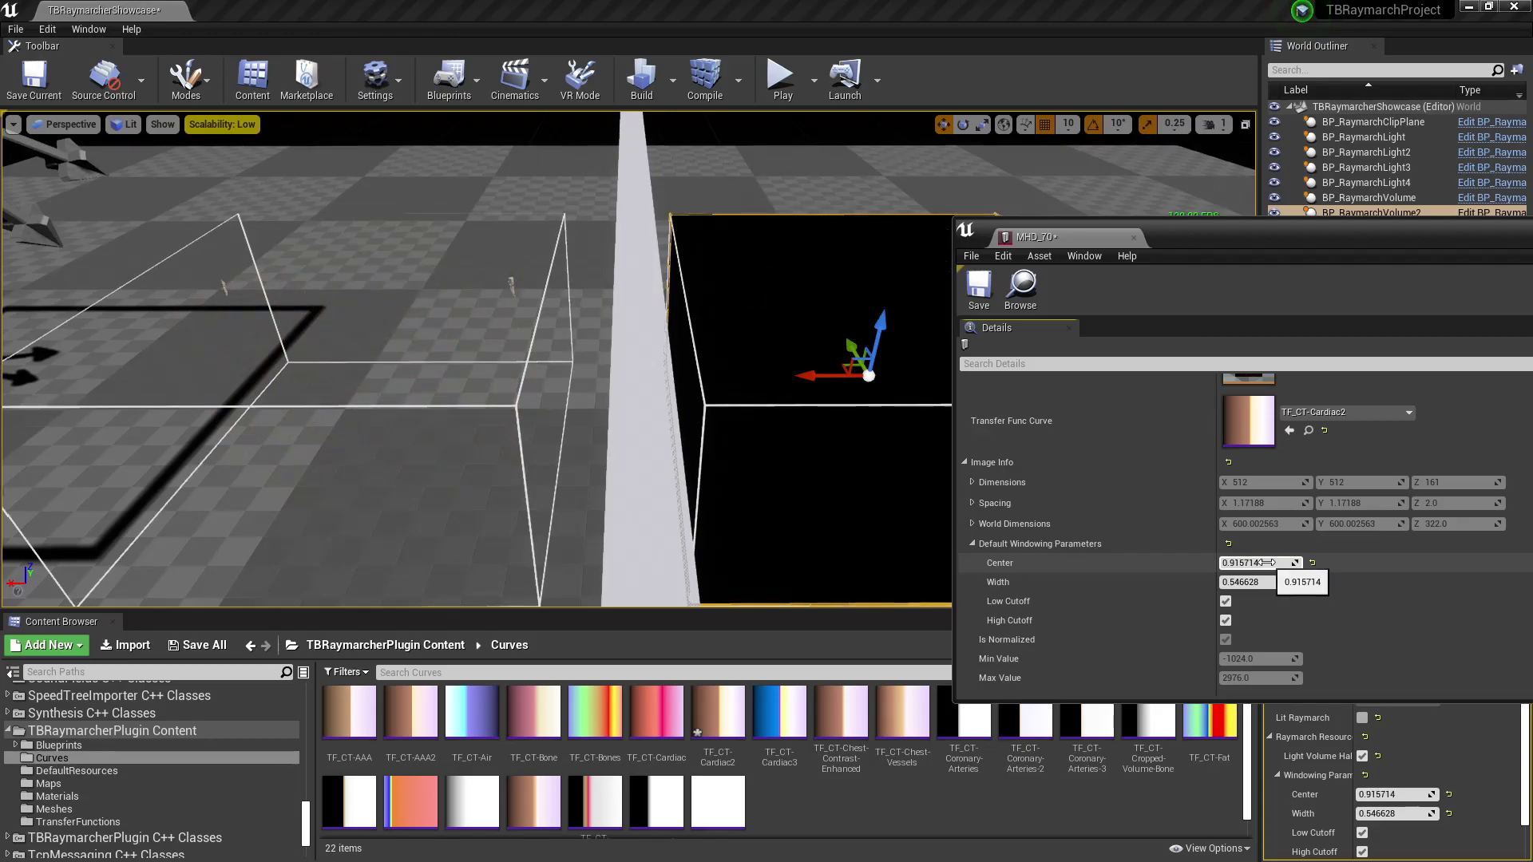
Lower MHD_70's default windowing Center to 0.315714.
{"action": "left_click", "coordinate": [1268, 563]}
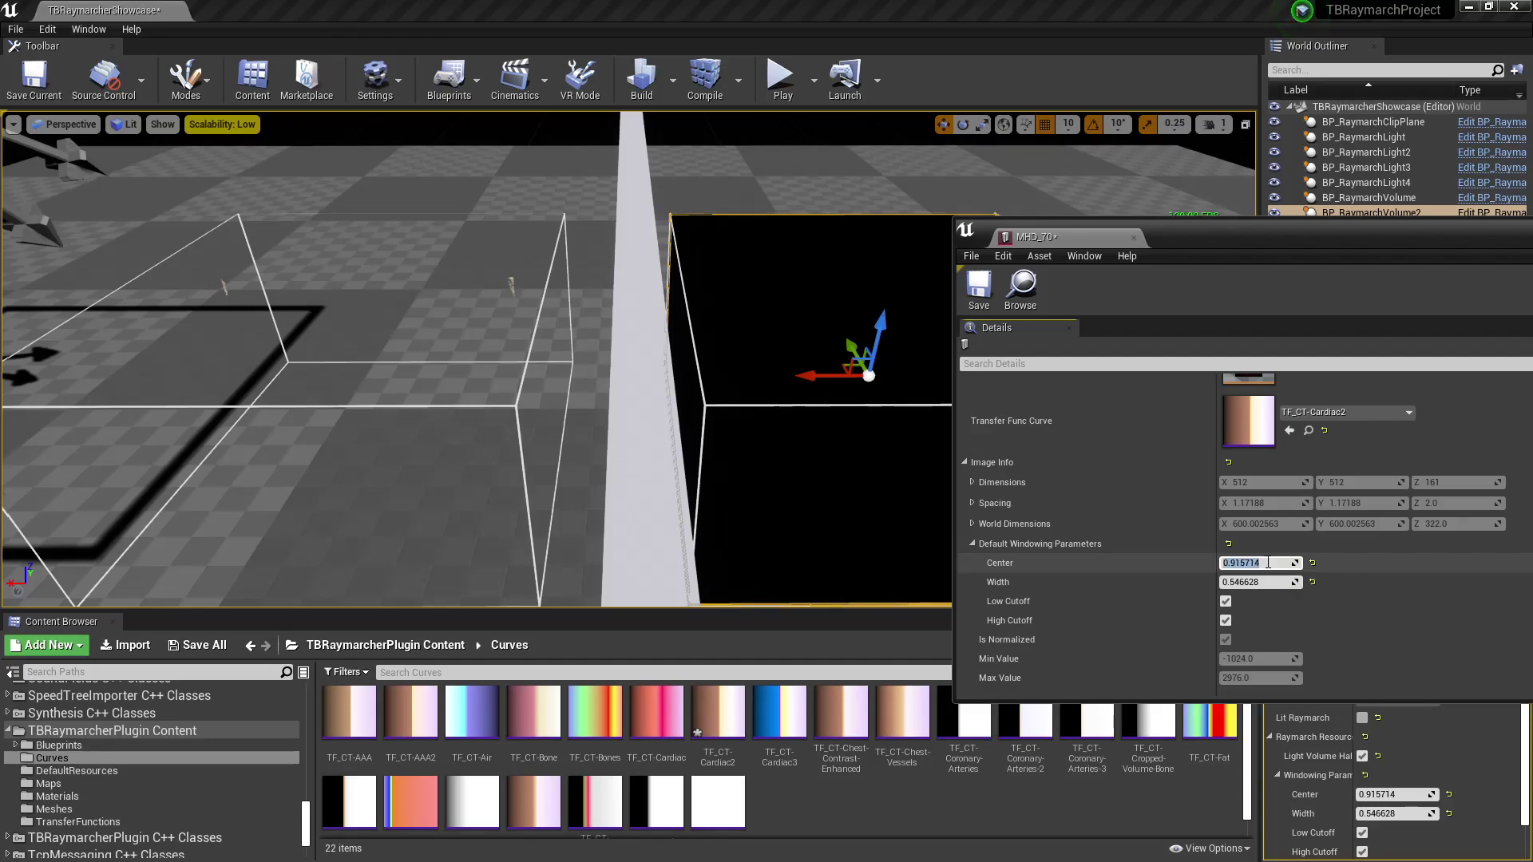
{"action": "left_click", "coordinate": [1270, 563]}
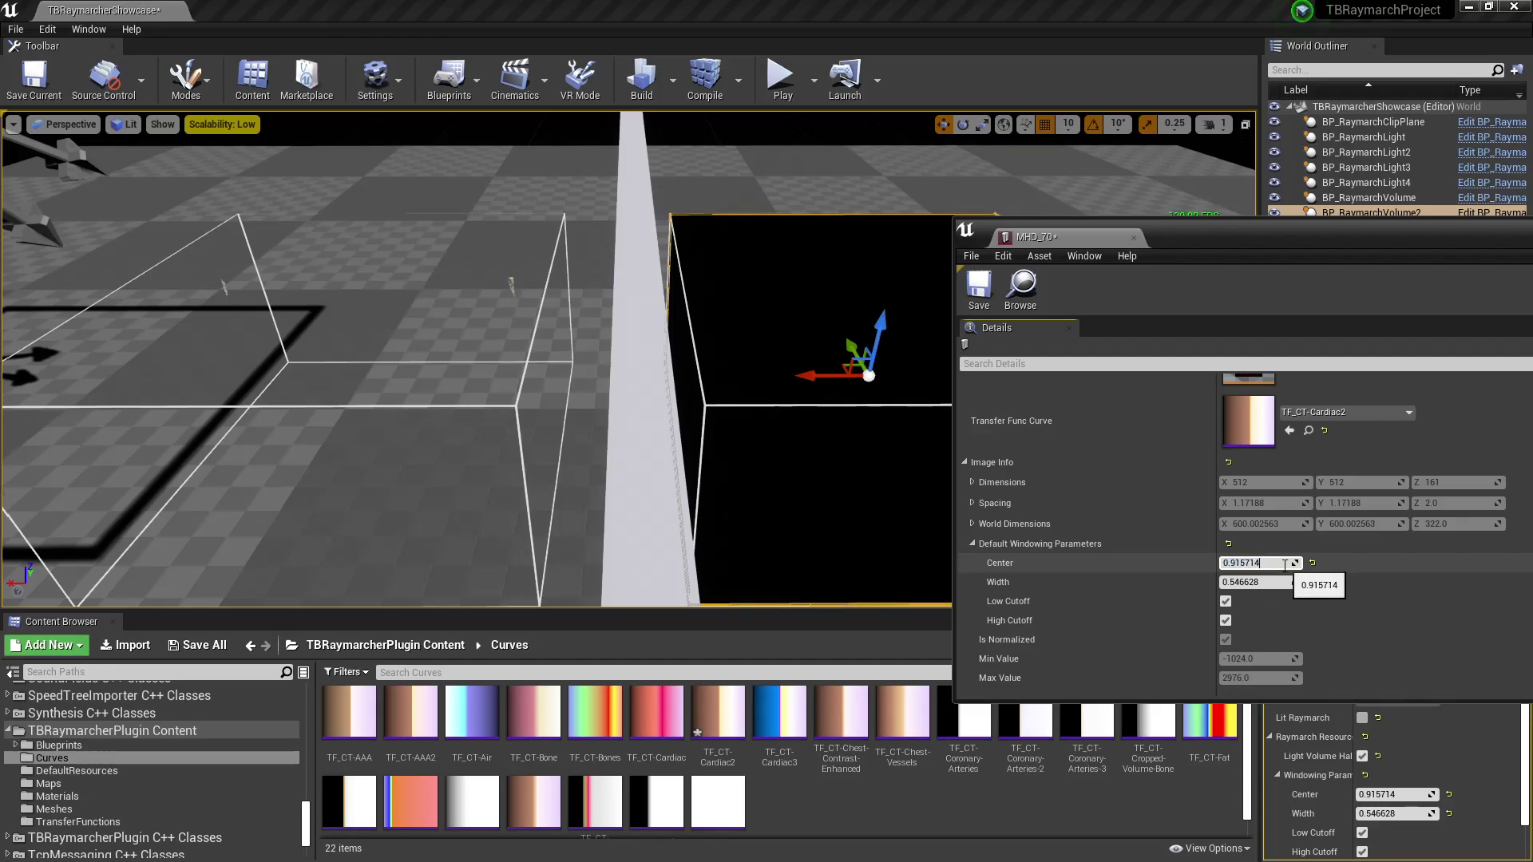
{"action": "mouse_move", "coordinate": [1298, 562]}
{"action": "left_mouse_down"}
{"action": "mouse_move", "coordinate": [1233, 563]}
{"action": "mouse_move", "coordinate": [1295, 562]}
{"action": "left_mouse_up"}
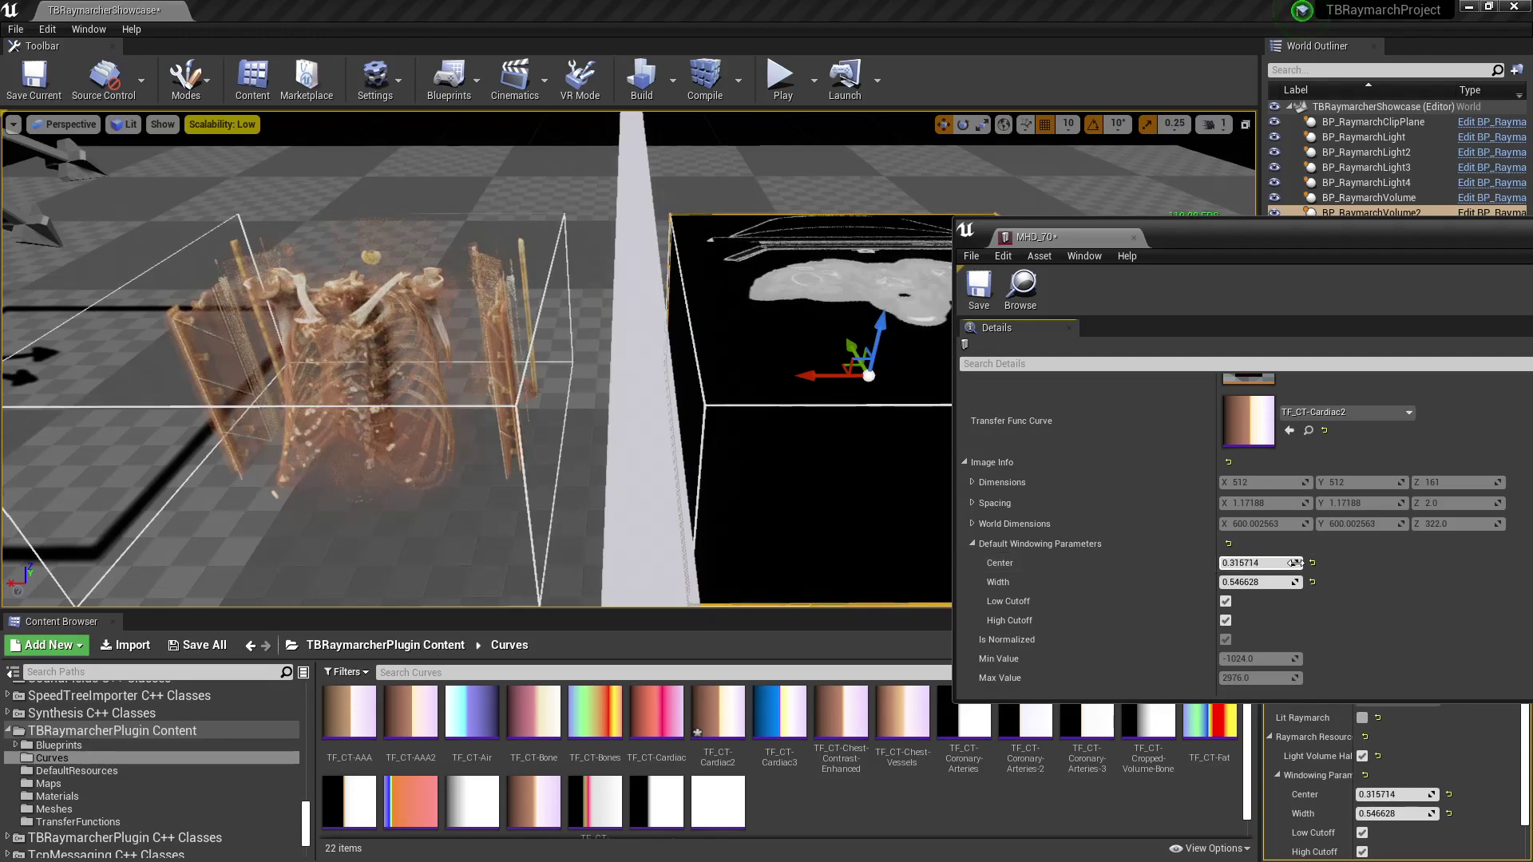
Examine the re-windowed lit and intensity volumes from several viewpoints, moving the MHD_70 editor out of the way.
{"action": "key", "text": "a"}
{"action": "right_click_drag", "start_coordinate": [822, 375], "coordinate": [819, 375]}
{"action": "key", "text": "w"}
{"action": "right_click_drag", "start_coordinate": [615, 479], "coordinate": [598, 479]}
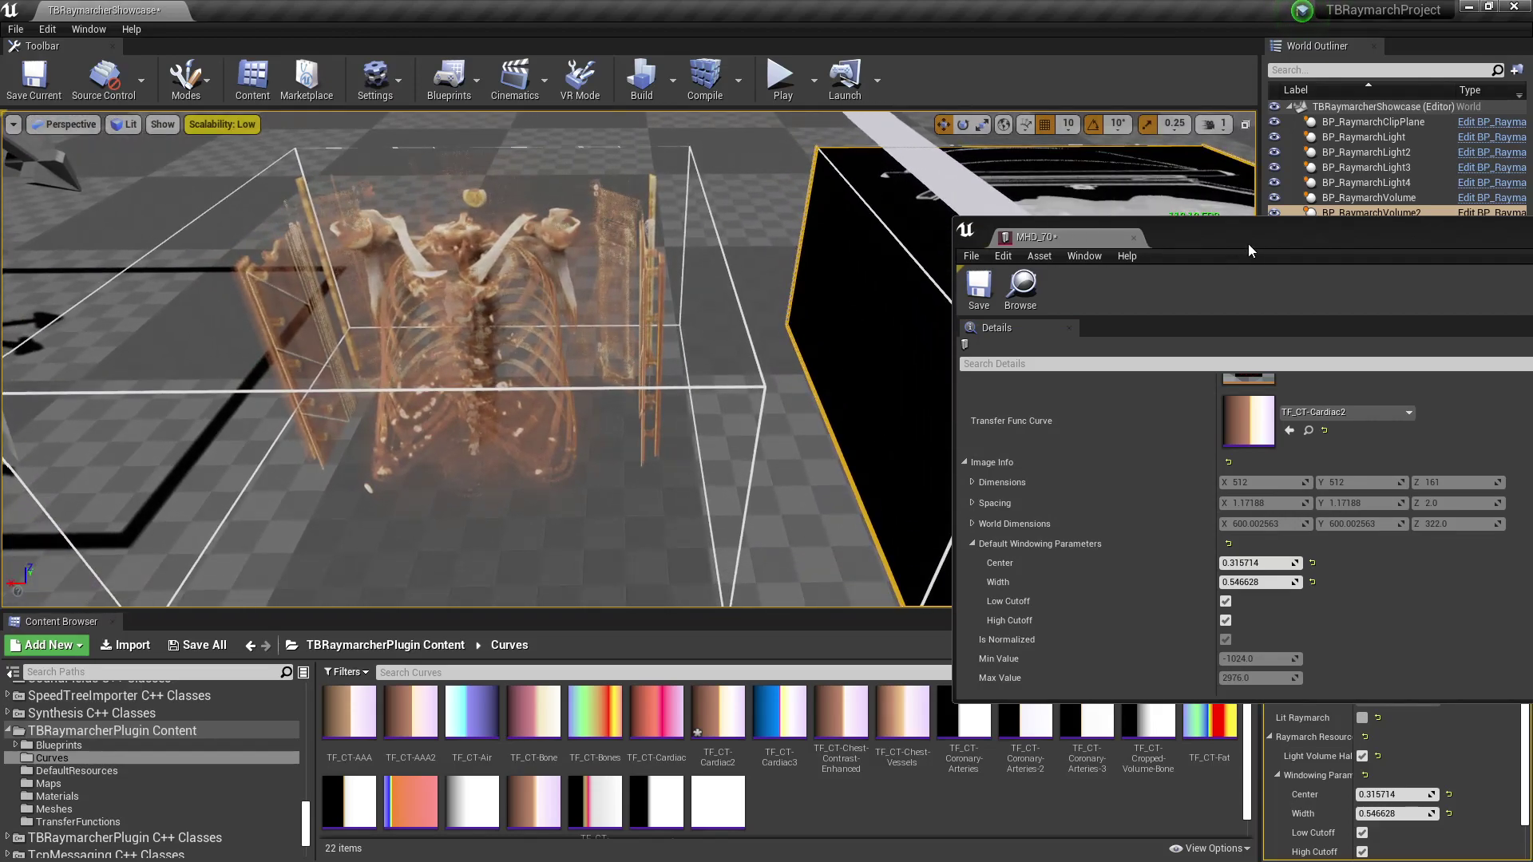
{"action": "left_click_drag", "start_coordinate": [1247, 242], "coordinate": [1240, 401]}
{"action": "key", "text": "d"}
{"action": "right_click_drag", "start_coordinate": [830, 351], "coordinate": [864, 358]}
{"action": "key", "text": "a"}
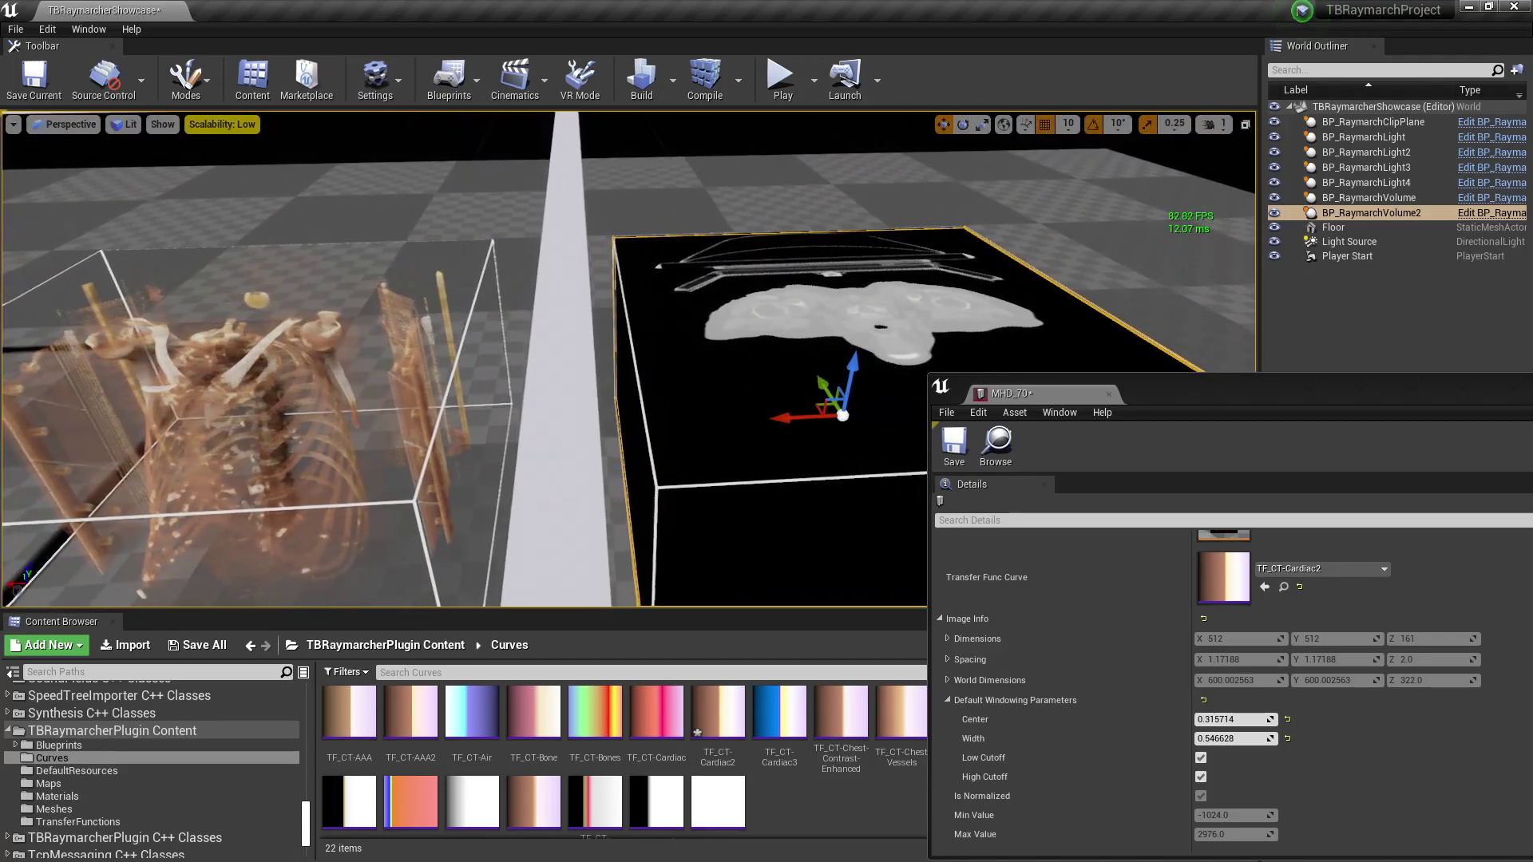
{"action": "right_click_drag", "start_coordinate": [982, 327], "coordinate": [893, 371]}
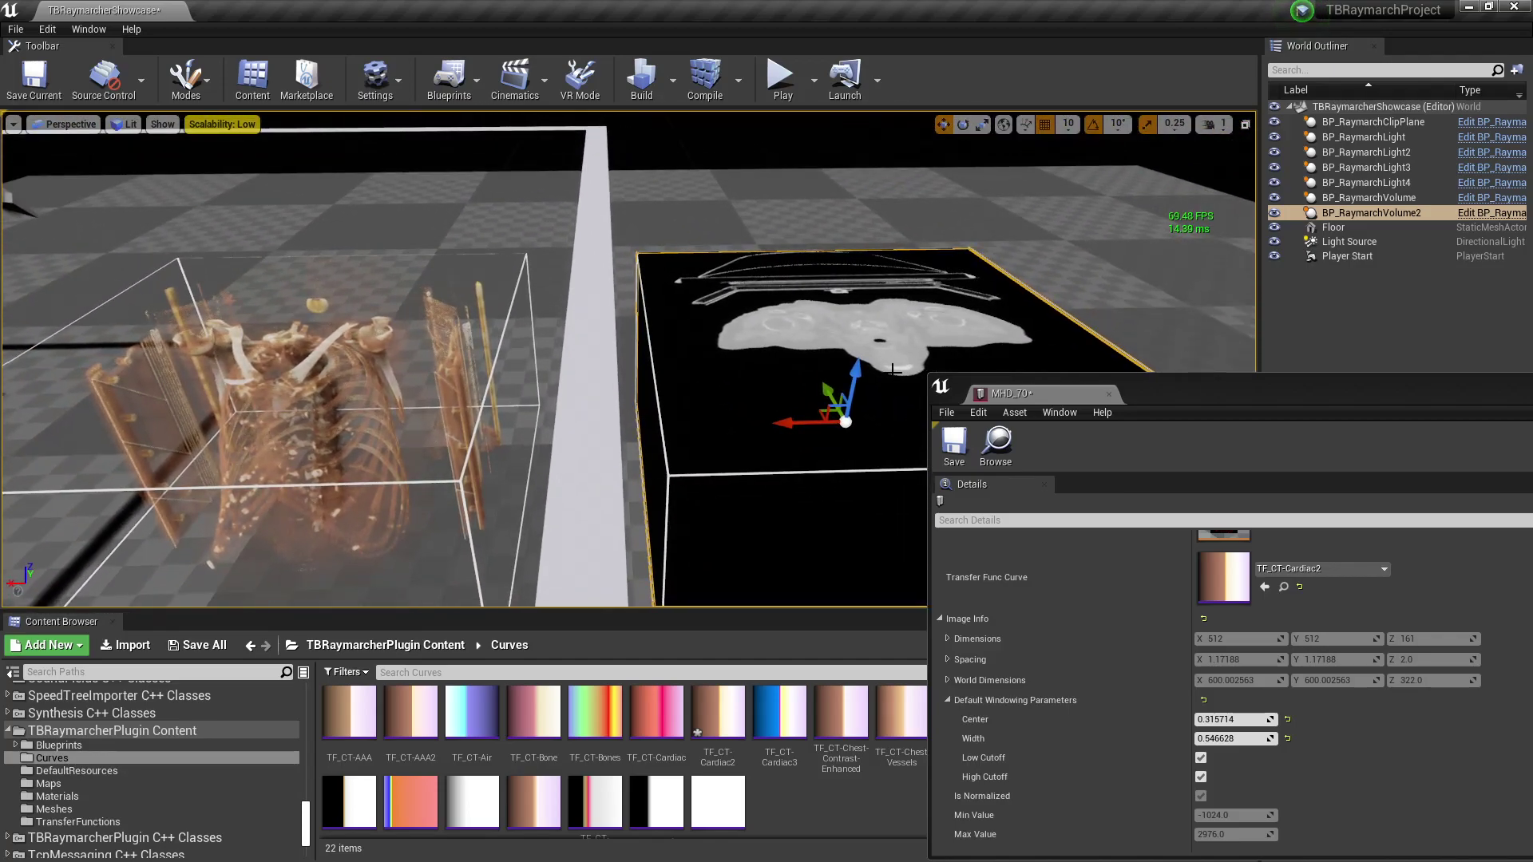
{"action": "mouse_move", "coordinate": [883, 230]}
{"action": "right_mouse_down"}
{"action": "mouse_move", "coordinate": [879, 249]}
{"action": "mouse_move", "coordinate": [888, 234]}
{"action": "right_mouse_up"}
Select the clip plane, set the position snap size to 1, and lower the plane through both volumes.
{"action": "left_click", "coordinate": [584, 343]}
{"action": "mouse_move", "coordinate": [527, 320]}
{"action": "right_mouse_down"}
{"action": "mouse_move", "coordinate": [473, 319]}
{"action": "mouse_move", "coordinate": [521, 298]}
{"action": "right_mouse_up"}
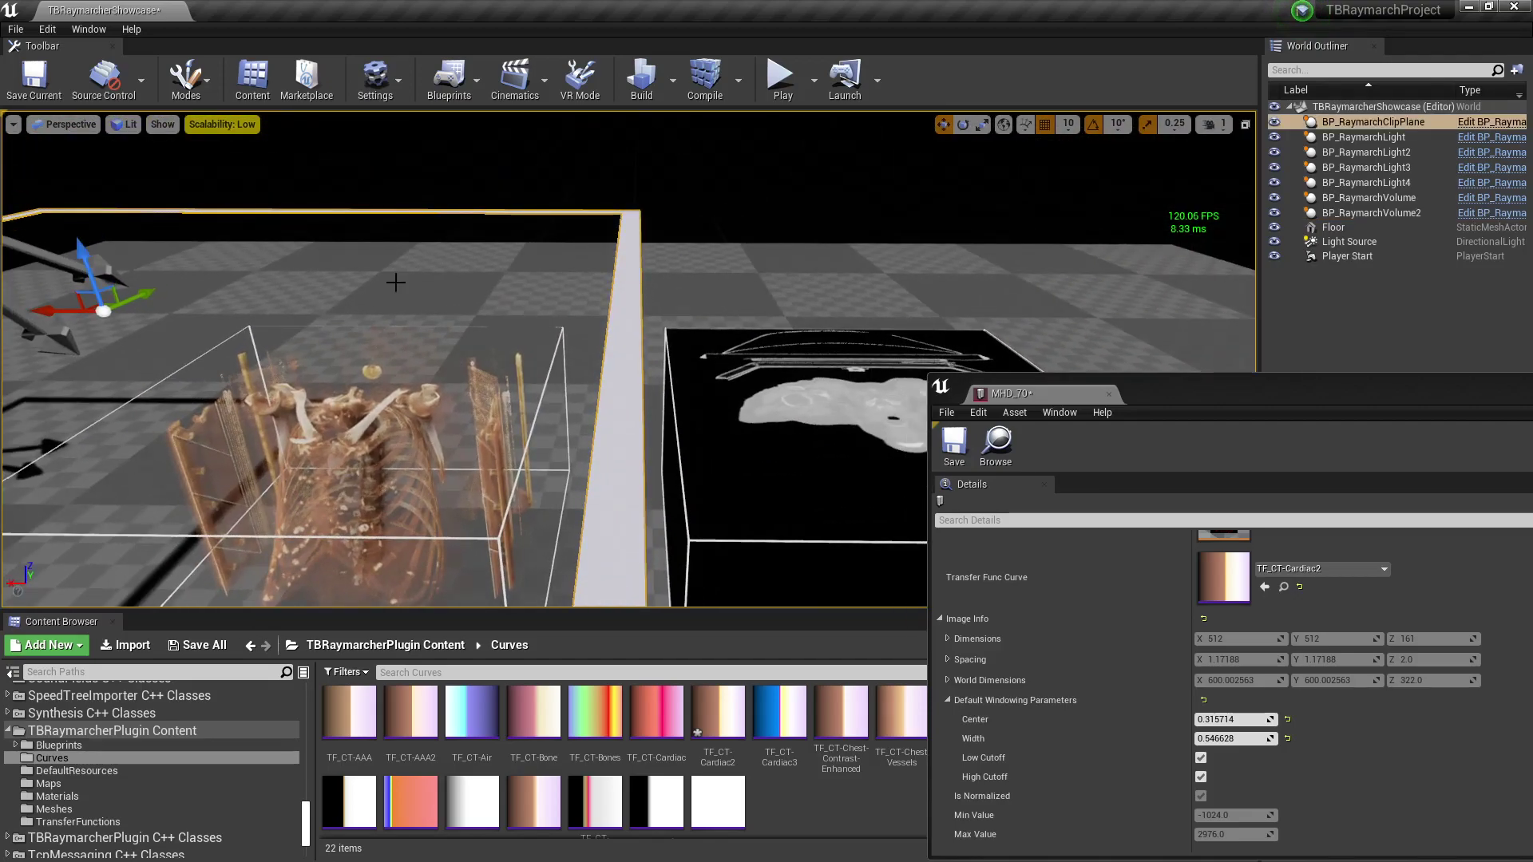
{"action": "right_click_drag", "start_coordinate": [395, 281], "coordinate": [395, 299]}
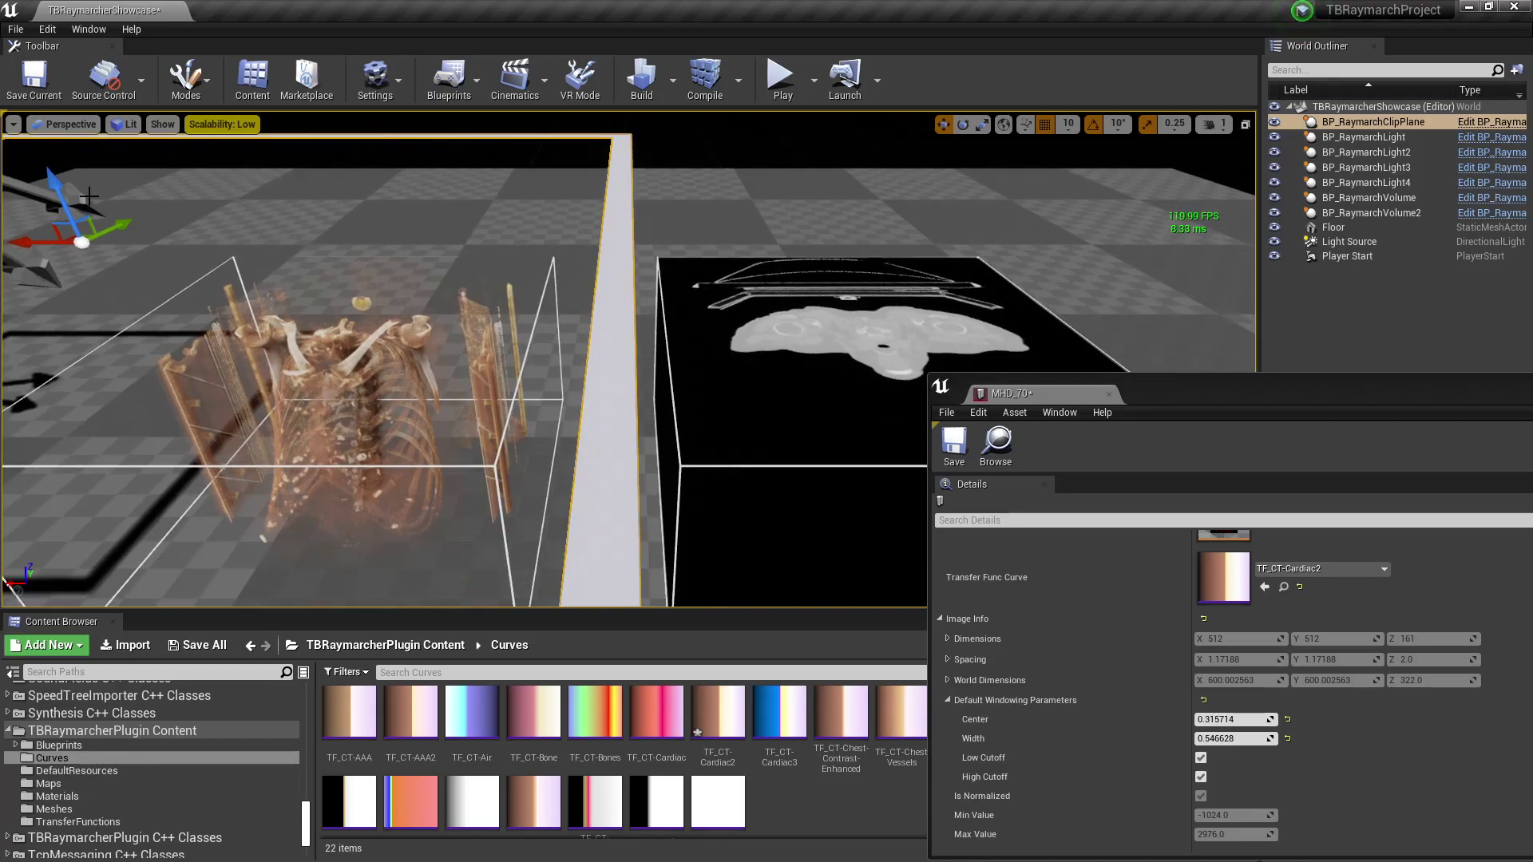
{"action": "right_click_drag", "start_coordinate": [652, 326], "coordinate": [609, 327]}
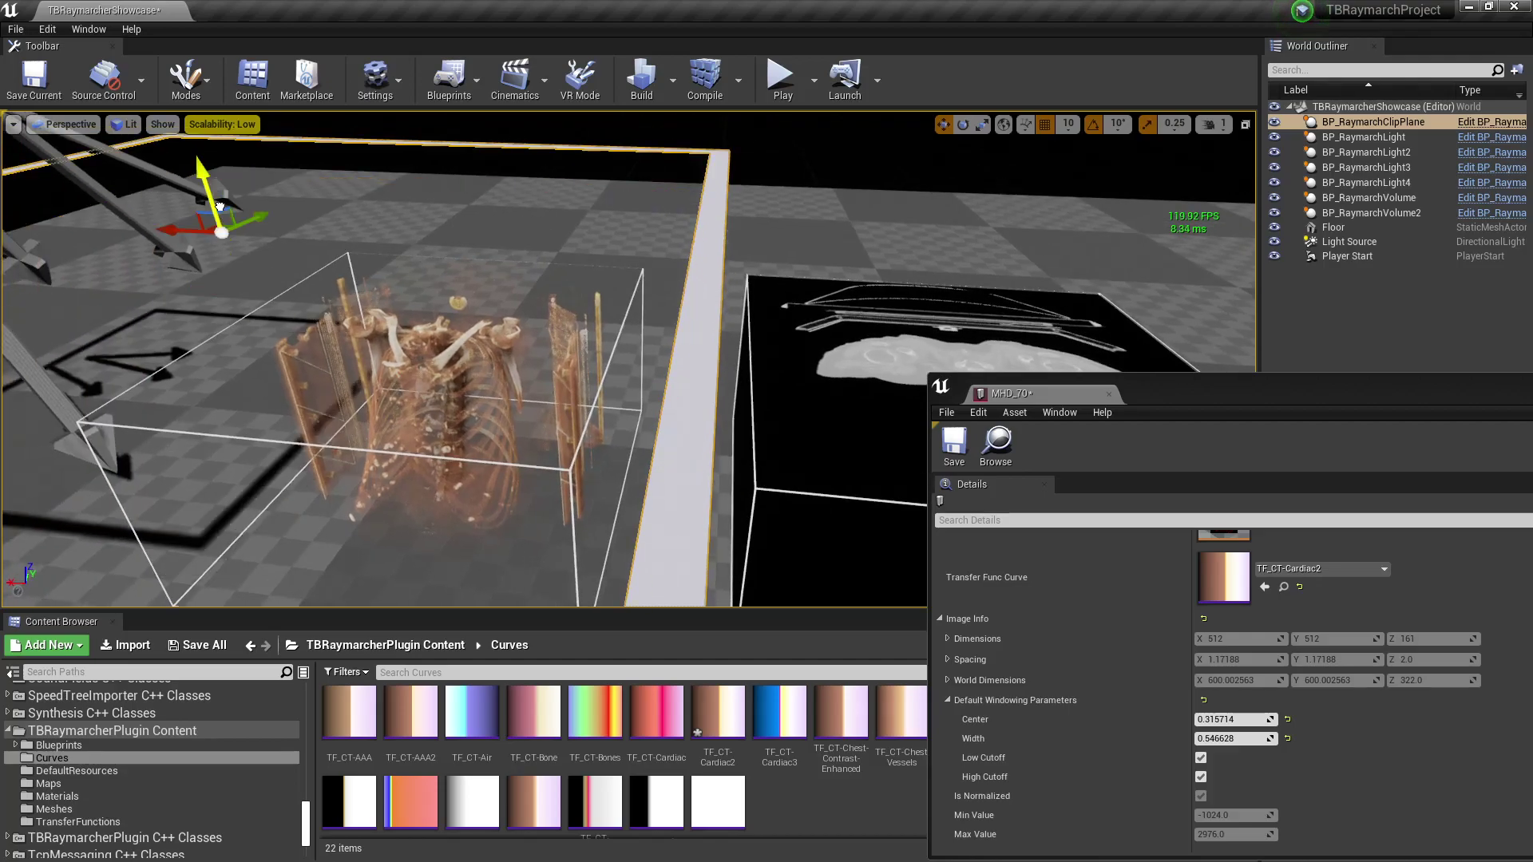
{"action": "left_click", "coordinate": [1068, 124]}
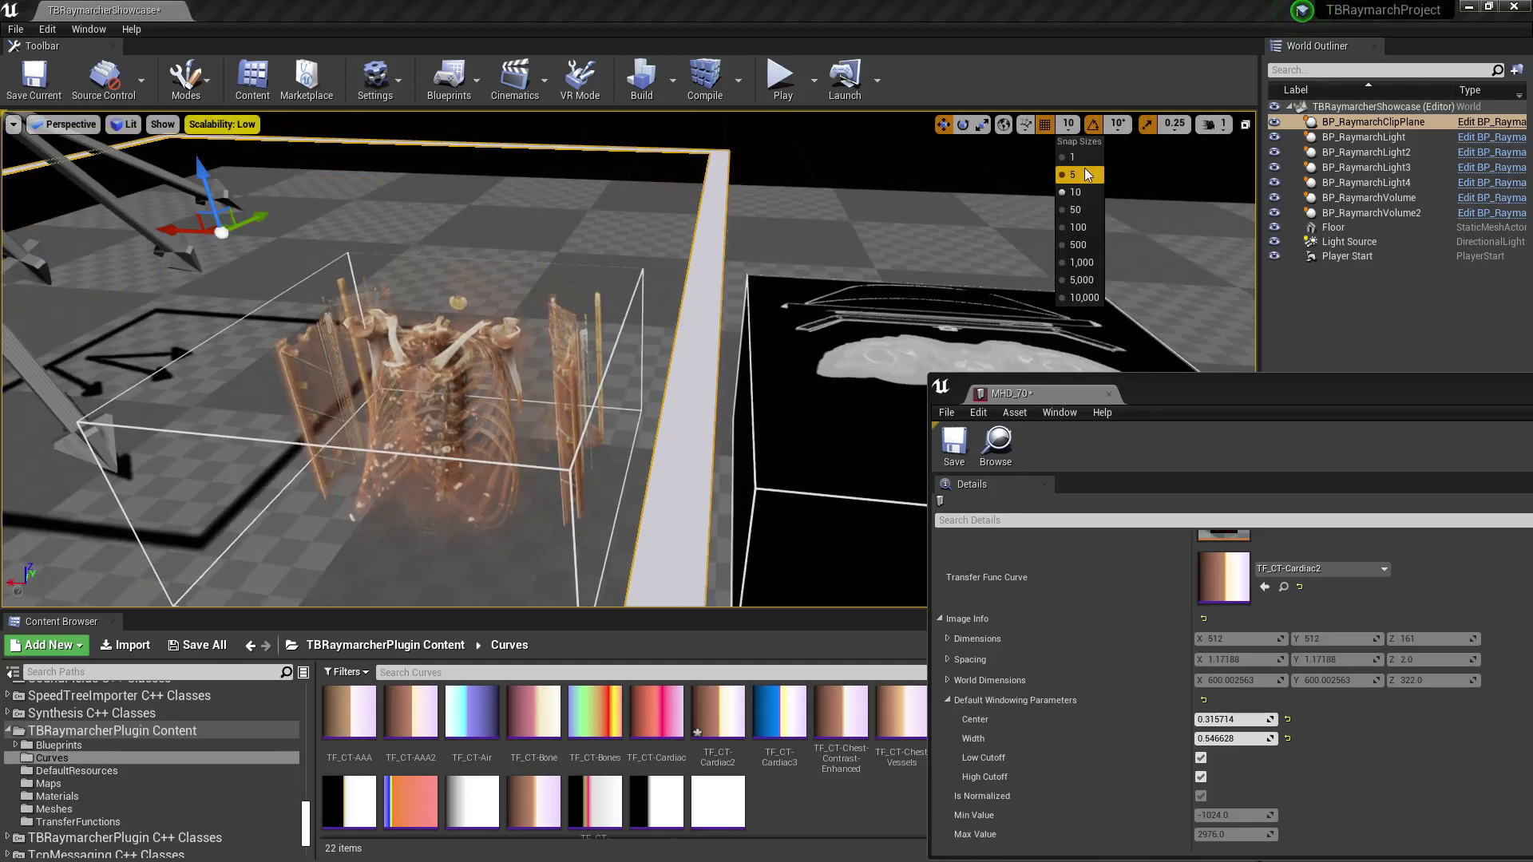
{"action": "left_click", "coordinate": [1078, 157]}
{"action": "left_click_drag", "start_coordinate": [209, 190], "coordinate": [237, 421]}
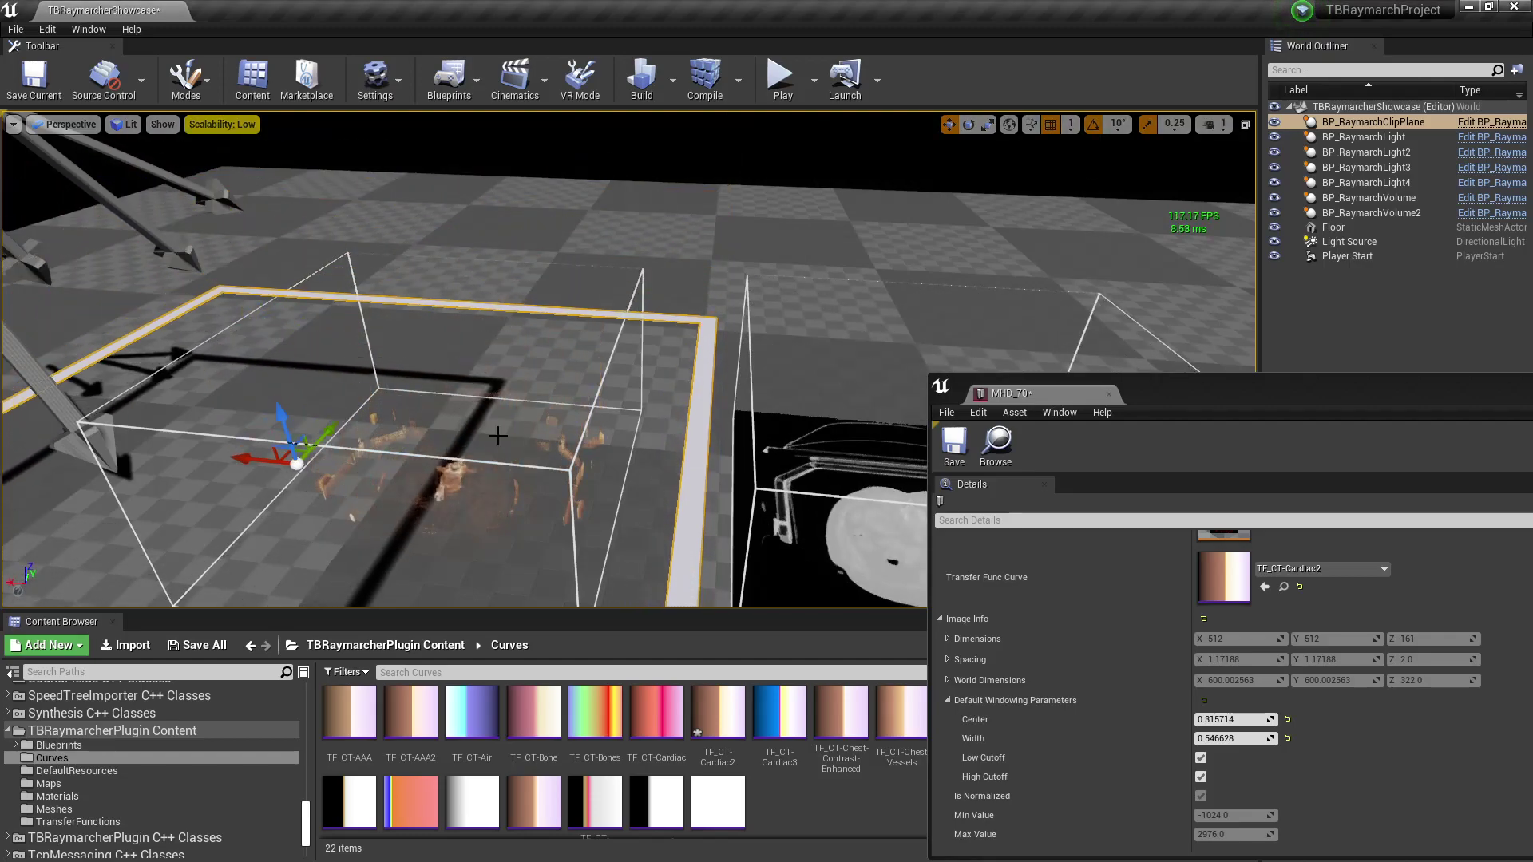
Raise the clip plane back up and rotate it upright so that it cuts vertically through both volumes.
{"action": "right_click_drag", "start_coordinate": [500, 436], "coordinate": [542, 471]}
{"action": "right_click_drag", "start_coordinate": [611, 435], "coordinate": [586, 391]}
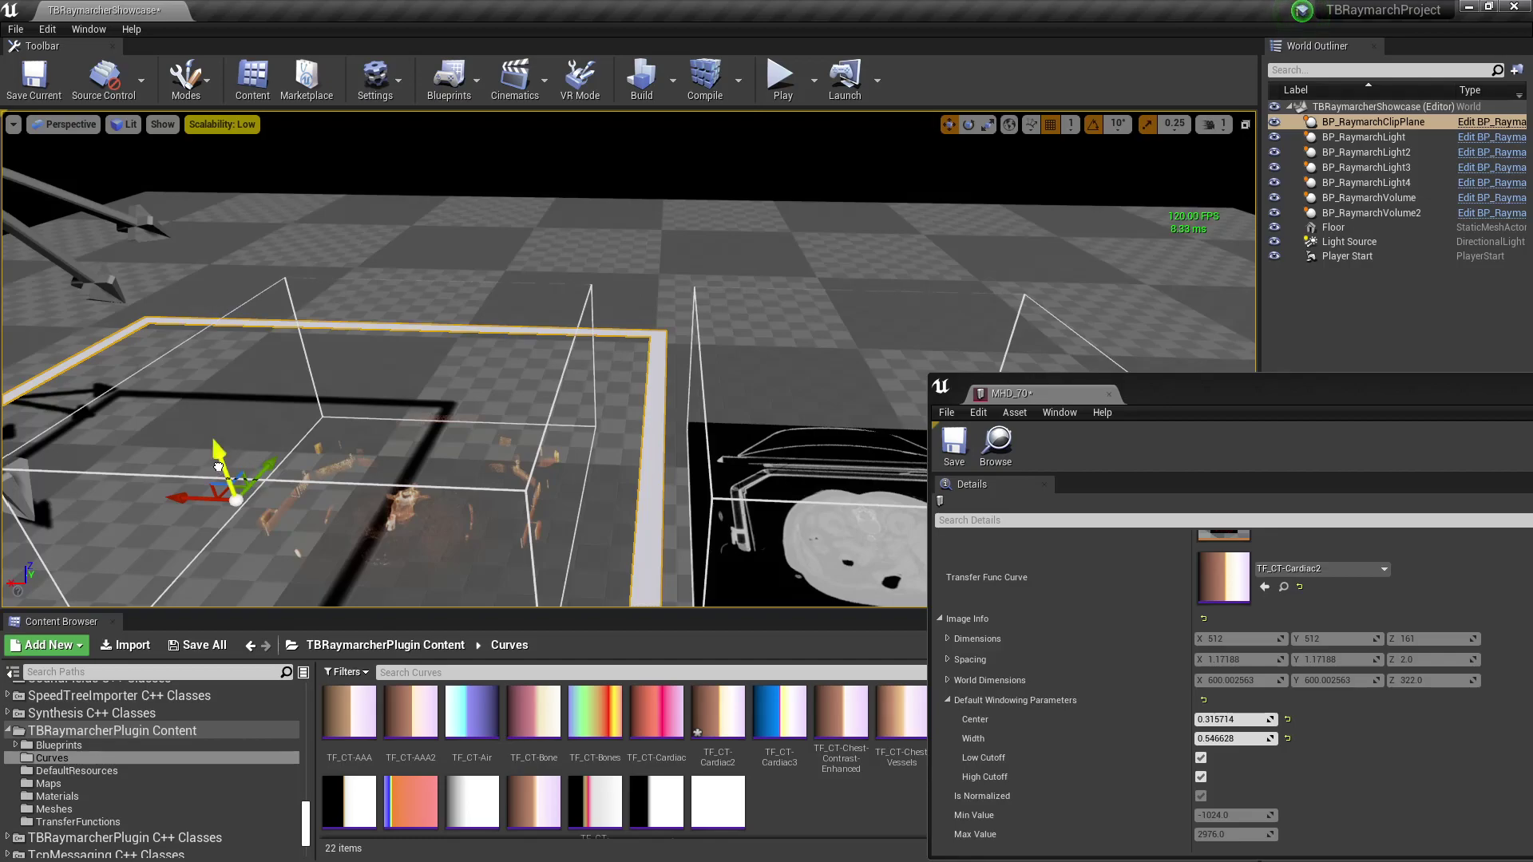
{"action": "left_click_drag", "start_coordinate": [218, 467], "coordinate": [225, 276]}
{"action": "key", "text": "e"}
{"action": "right_click_drag", "start_coordinate": [225, 276], "coordinate": [203, 251]}
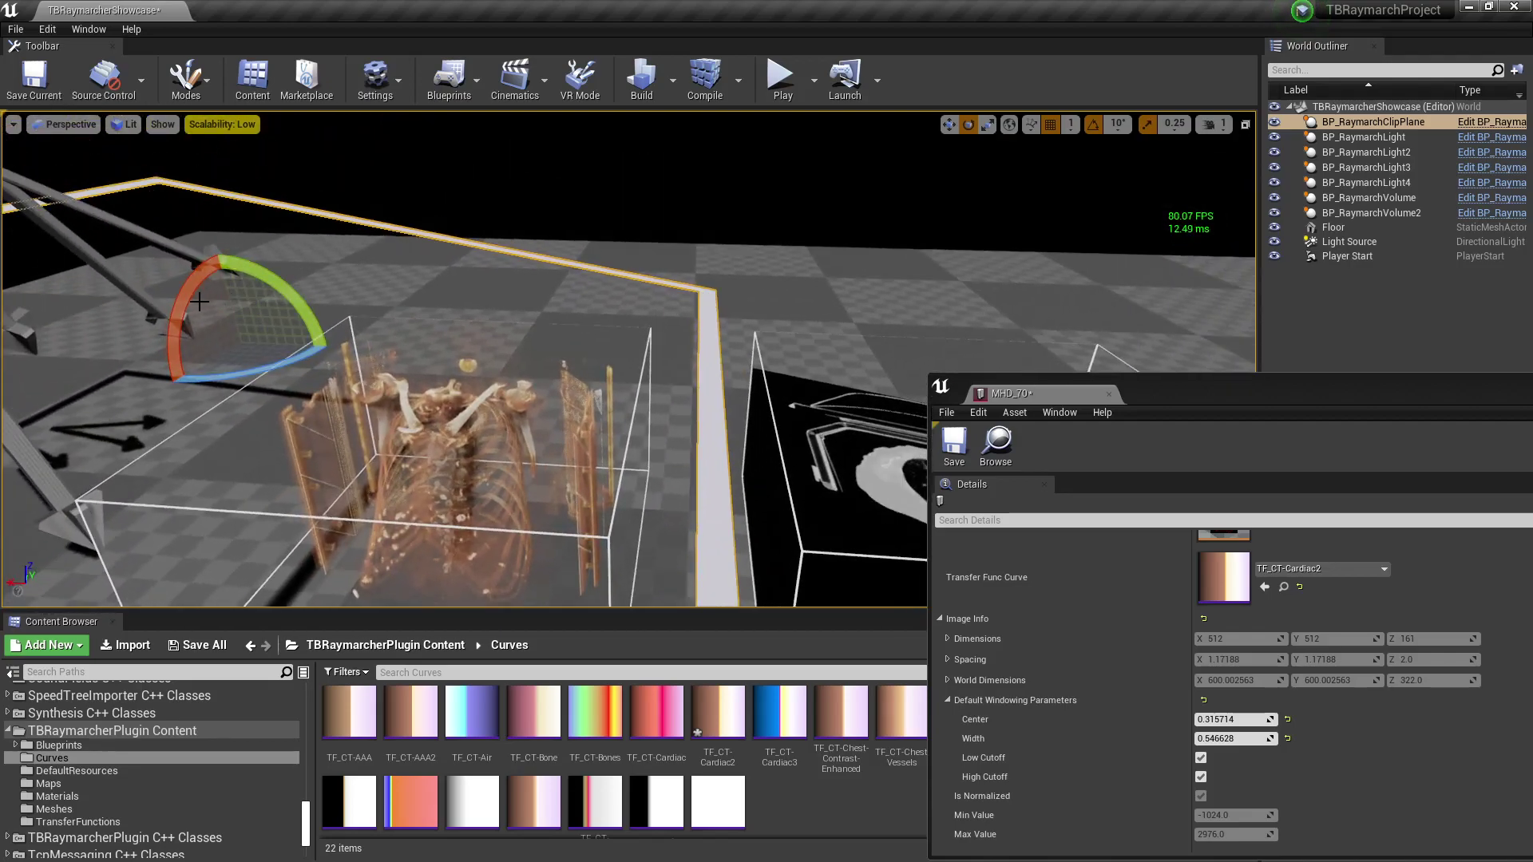
{"action": "left_click_drag", "start_coordinate": [200, 302], "coordinate": [183, 301]}
Set MHD_70's default windowing Center to 0.28 and reposition its editor while viewing the clipped lit volume closer.
{"action": "mouse_move", "coordinate": [1249, 720]}
{"action": "left_mouse_down"}
{"action": "mouse_move", "coordinate": [1206, 719]}
{"action": "mouse_move", "coordinate": [1233, 720]}
{"action": "left_mouse_up"}
{"action": "left_click", "coordinate": [1241, 719]}
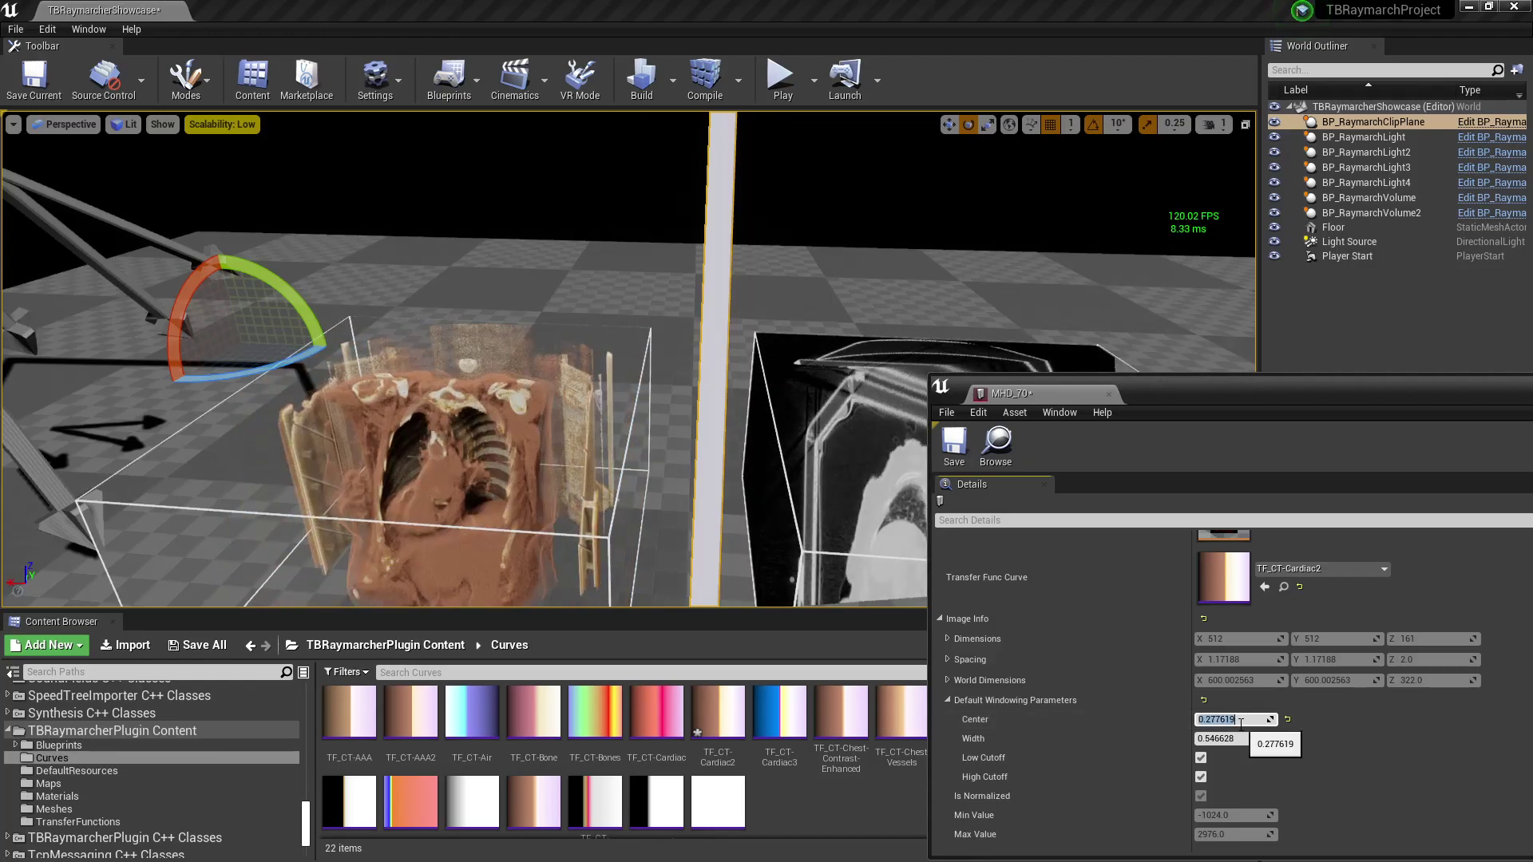
{"action": "type", "text": "0.28"}
{"action": "key", "text": "Return"}
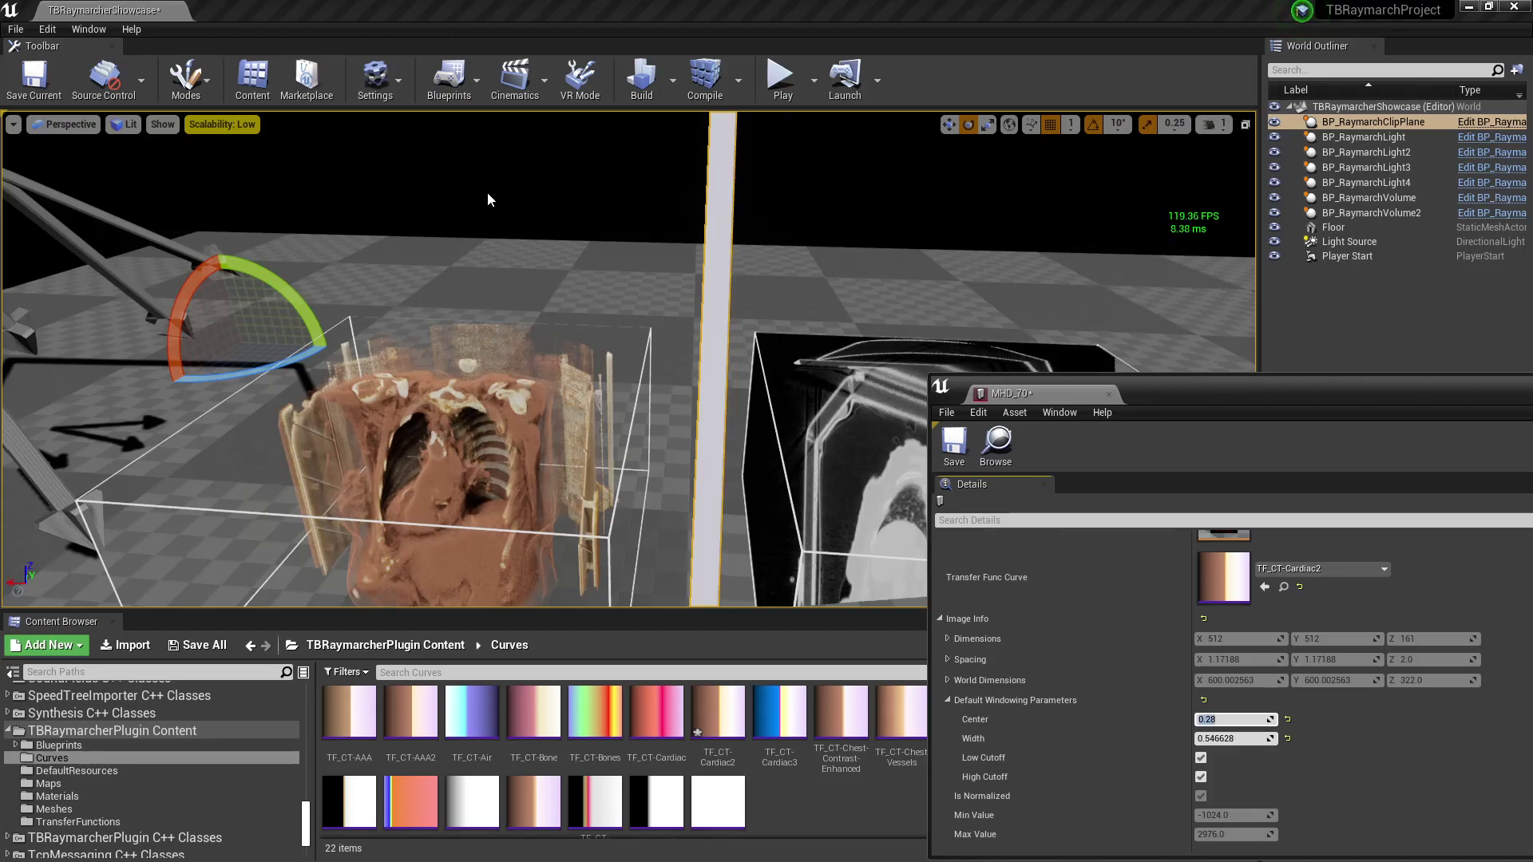
{"action": "mouse_move", "coordinate": [487, 192]}
{"action": "right_mouse_down"}
{"action": "mouse_move", "coordinate": [487, 319]}
{"action": "mouse_move", "coordinate": [487, 192]}
{"action": "right_mouse_up"}
{"action": "key", "text": "w"}
{"action": "left_click_drag", "start_coordinate": [1229, 390], "coordinate": [1164, 358]}
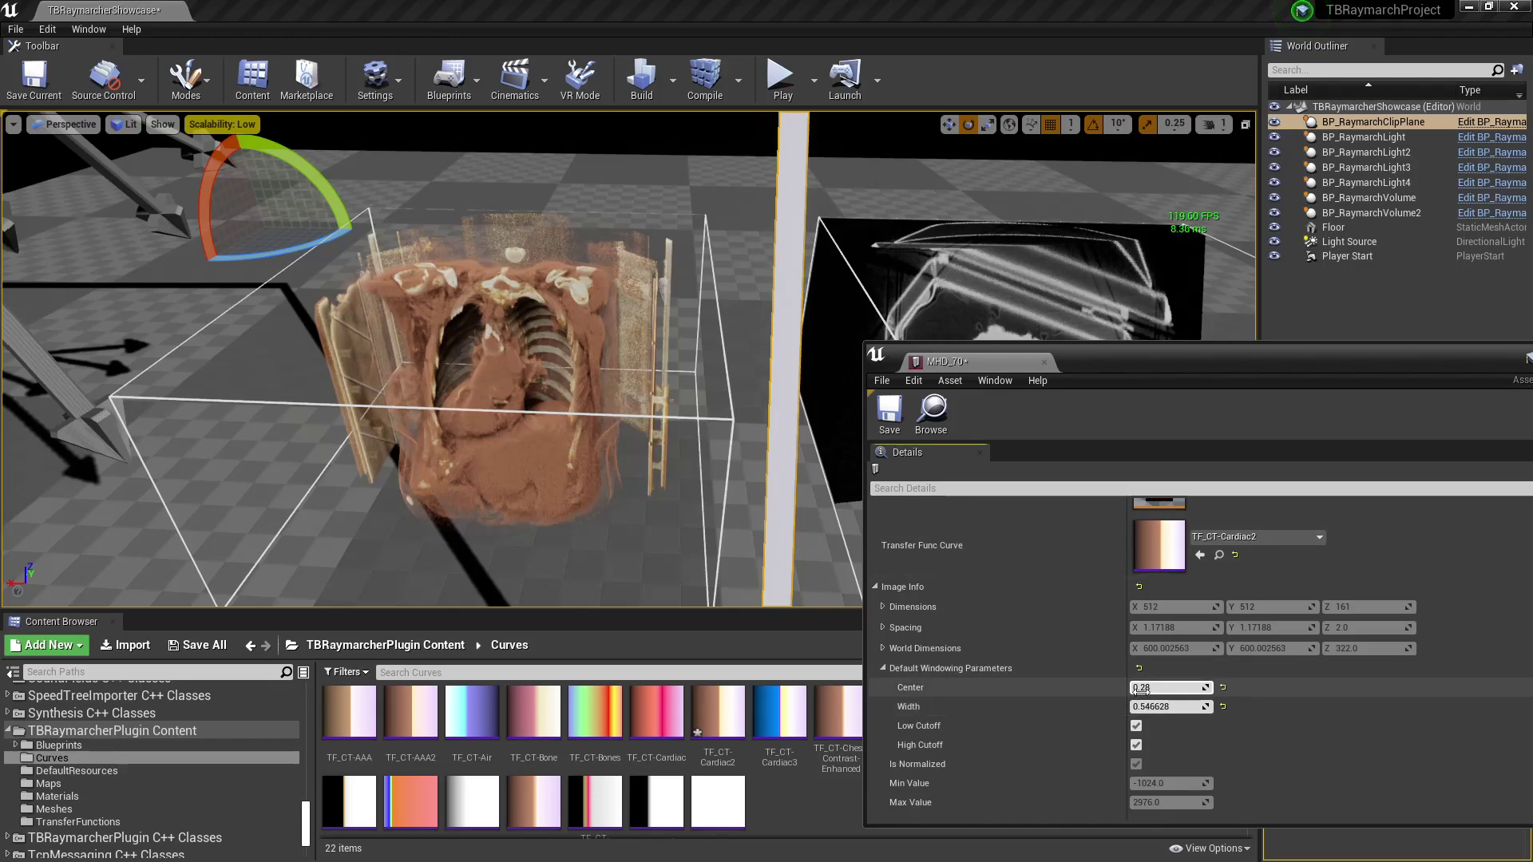
Examine the Center and Width values of MHD_70's default windowing parameters.
{"action": "key", "text": "shift+Tab"}
{"action": "left_click", "coordinate": [1169, 691]}
{"action": "key", "text": "BackSpace"}
{"action": "left_click", "coordinate": [1172, 706]}
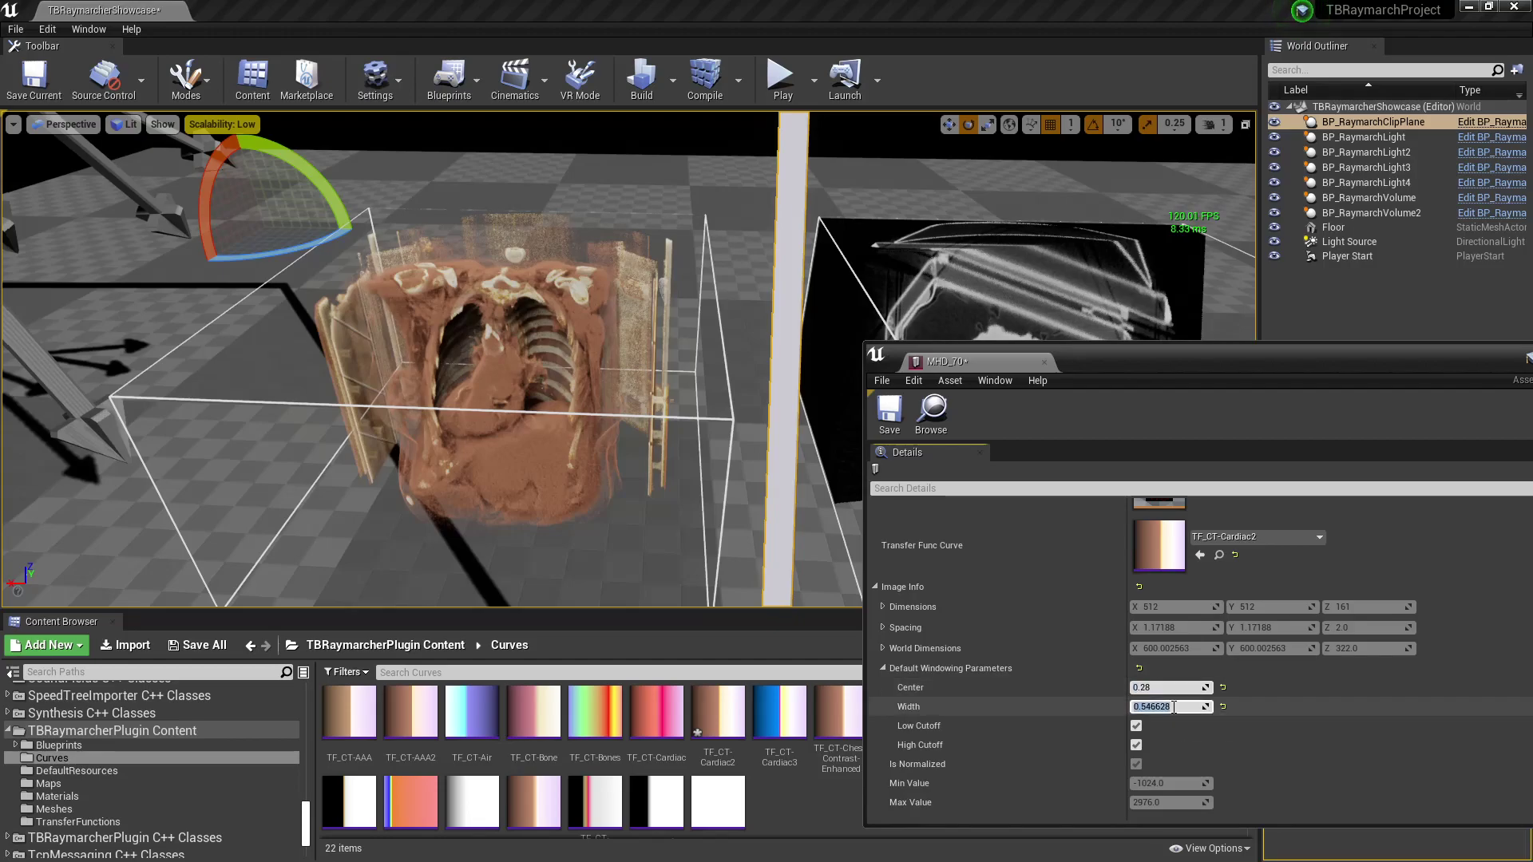
{"action": "left_click", "coordinate": [1170, 687]}
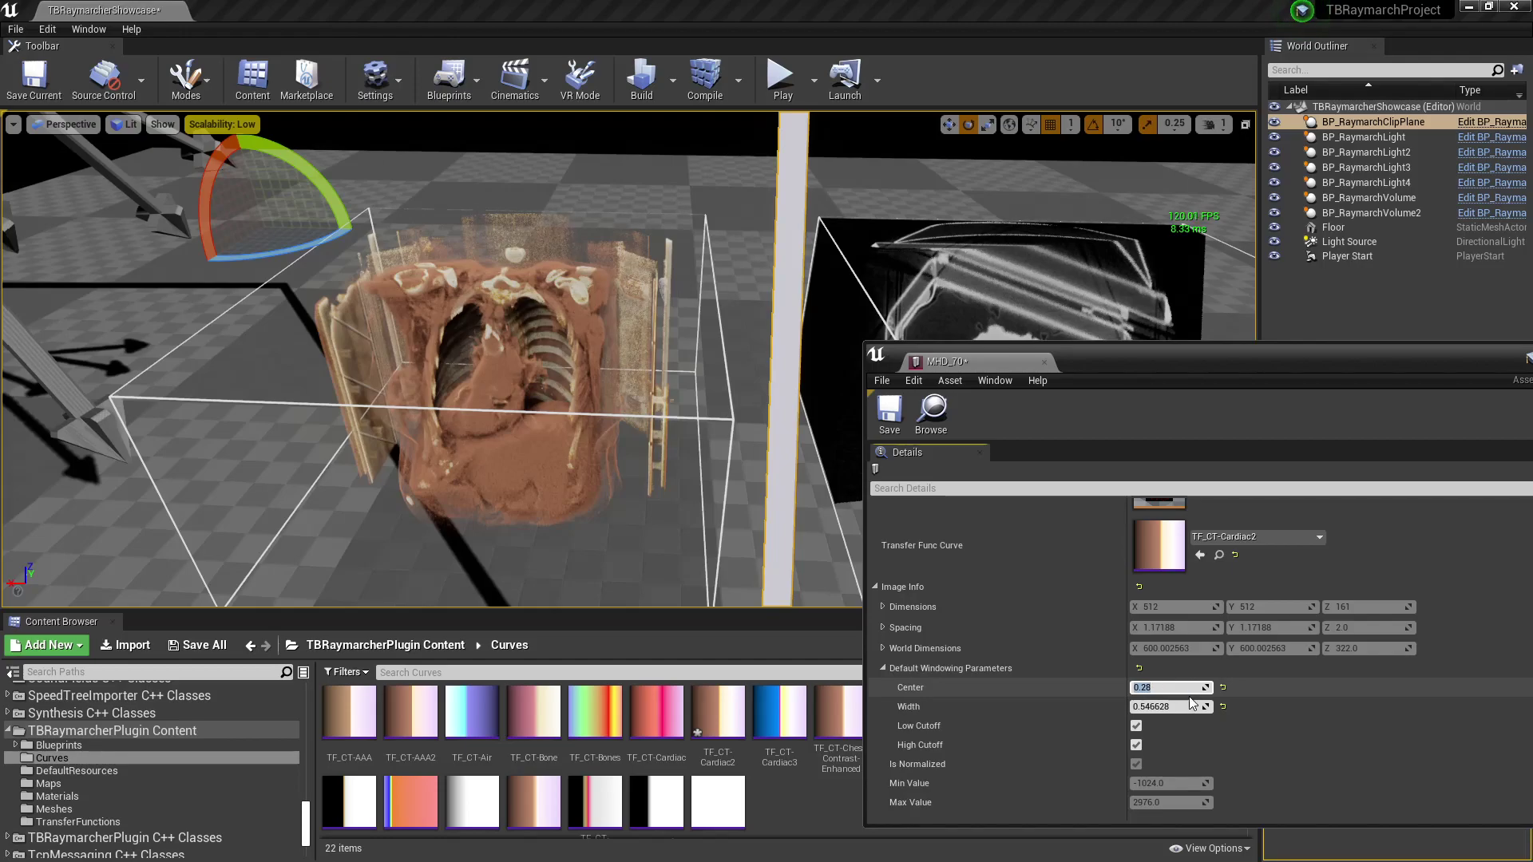
{"action": "left_click", "coordinate": [1191, 703]}
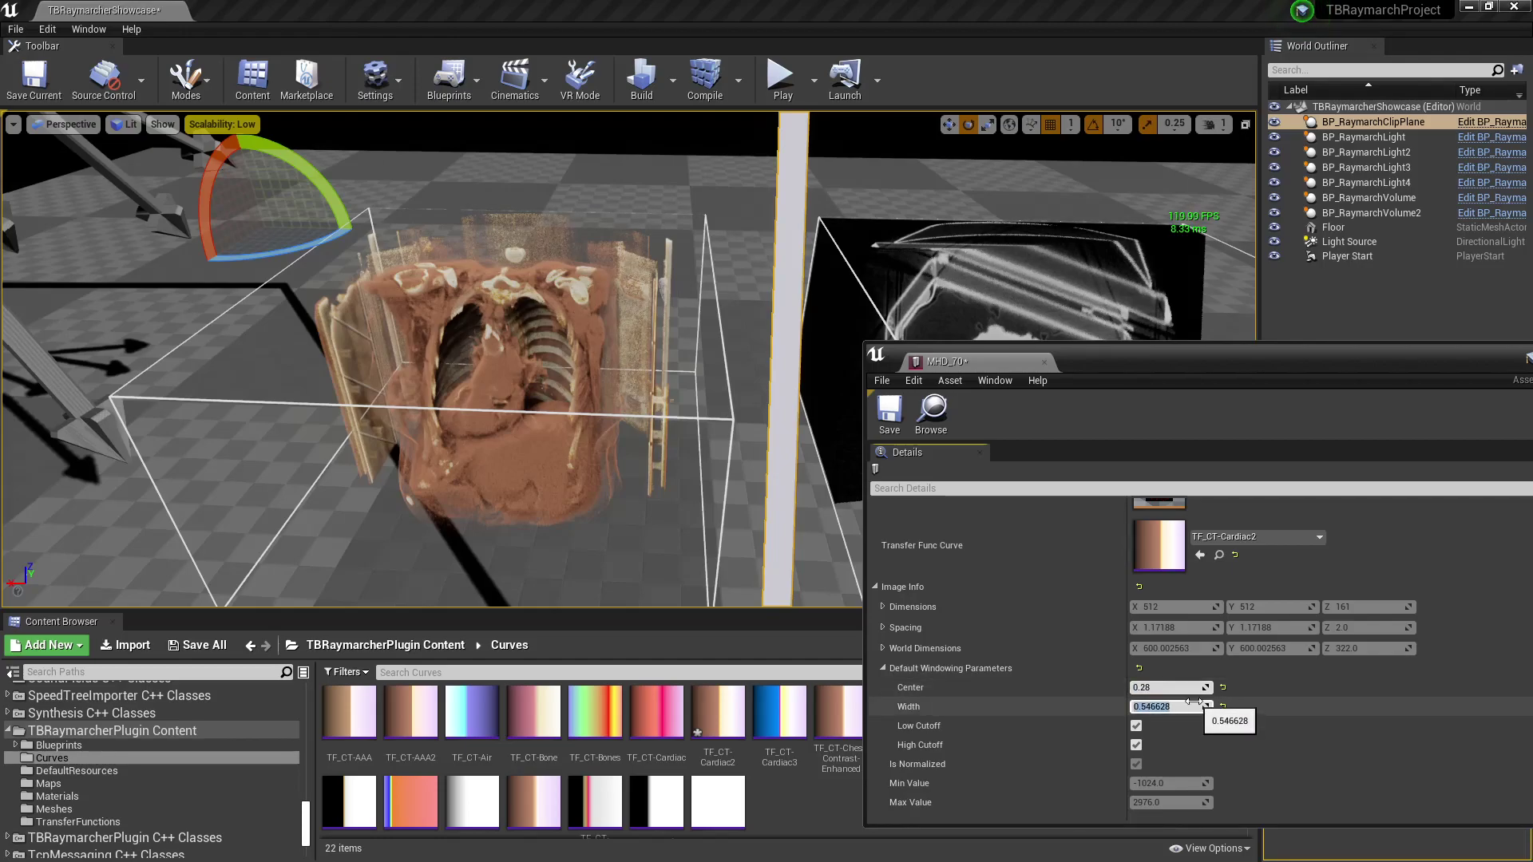
{"action": "left_click", "coordinate": [1174, 689]}
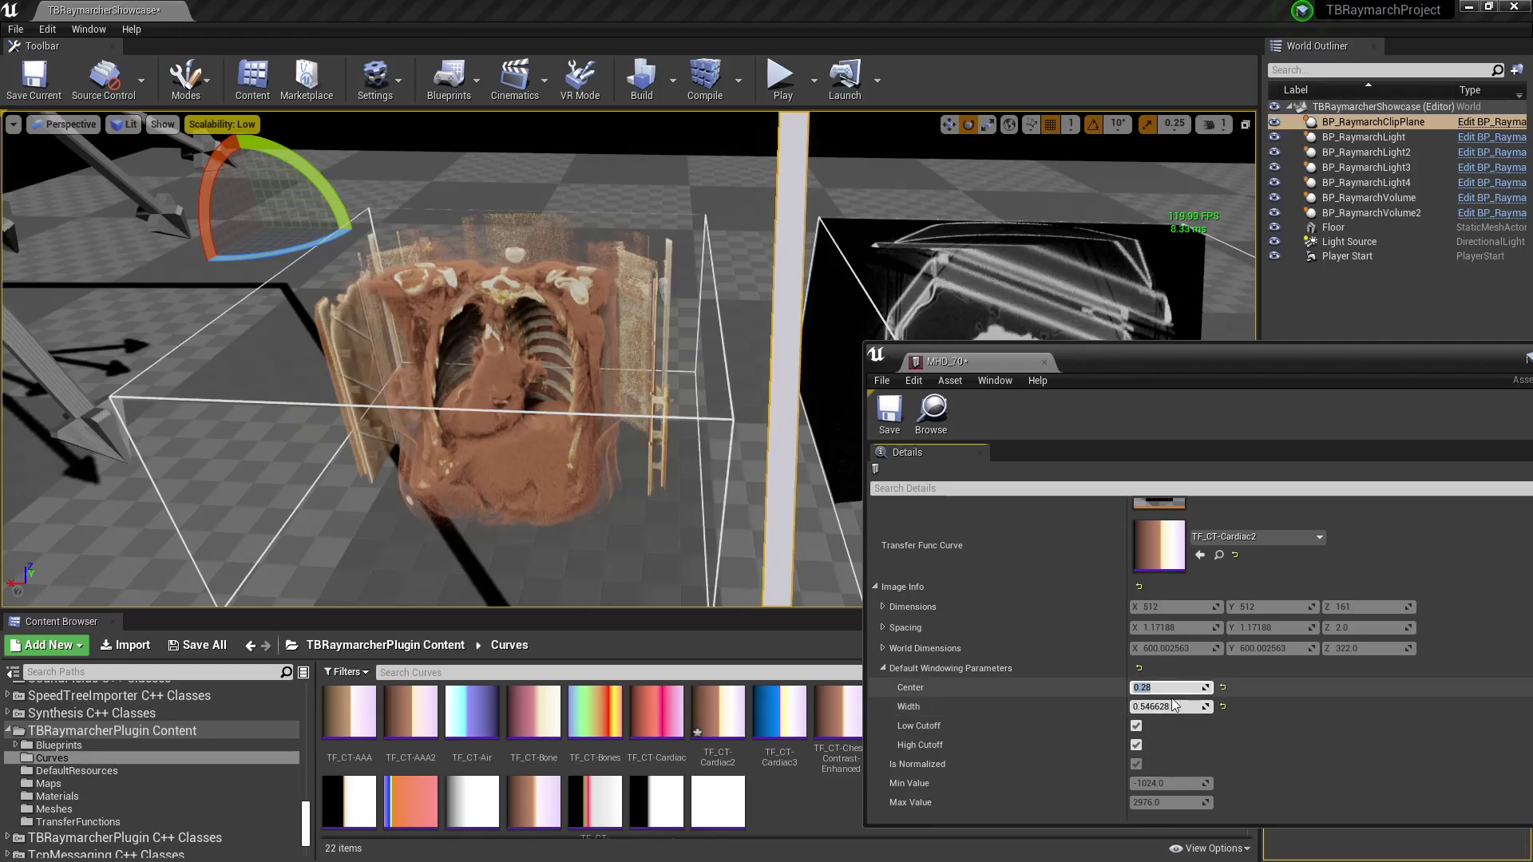
Try 0.58 as MHD_70's default windowing Width and settle on 0.56.
{"action": "left_click", "coordinate": [1173, 705]}
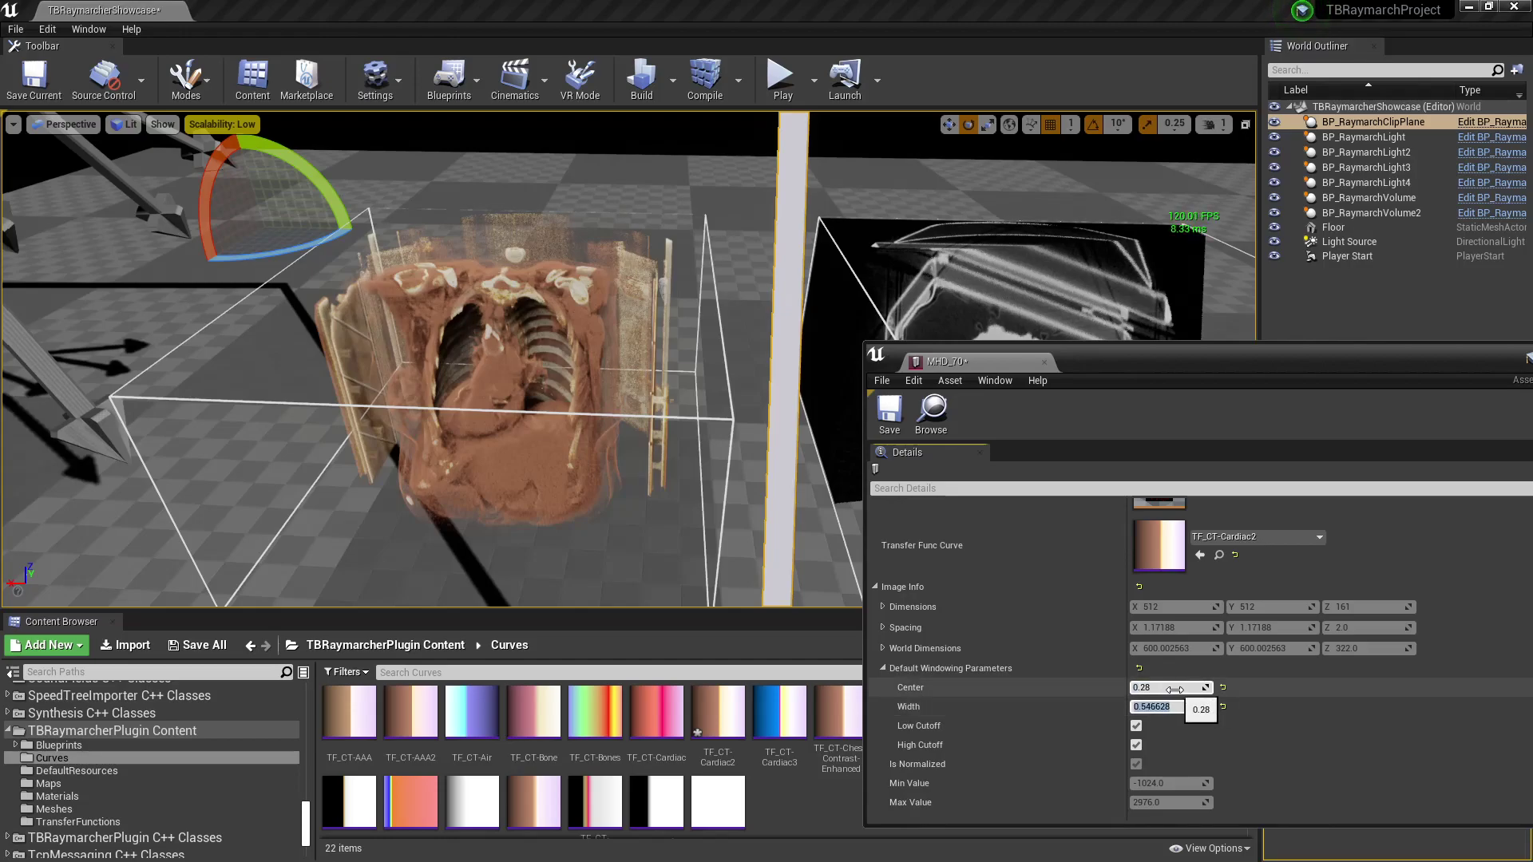
{"action": "type", "text": "0.58"}
{"action": "key", "text": "Return"}
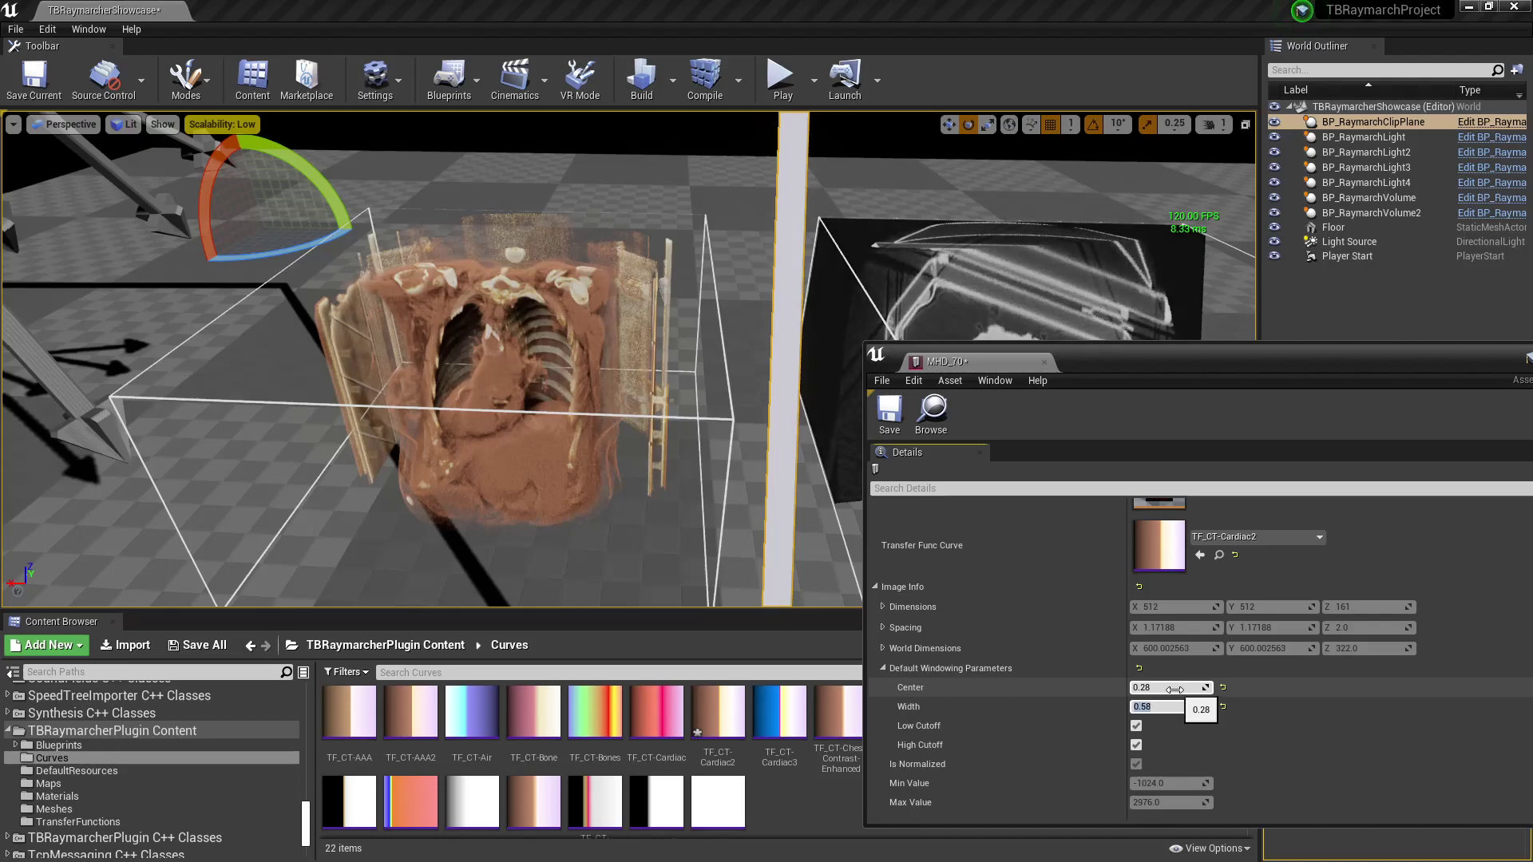
{"action": "type", "text": "0.56"}
{"action": "key", "text": "Return"}
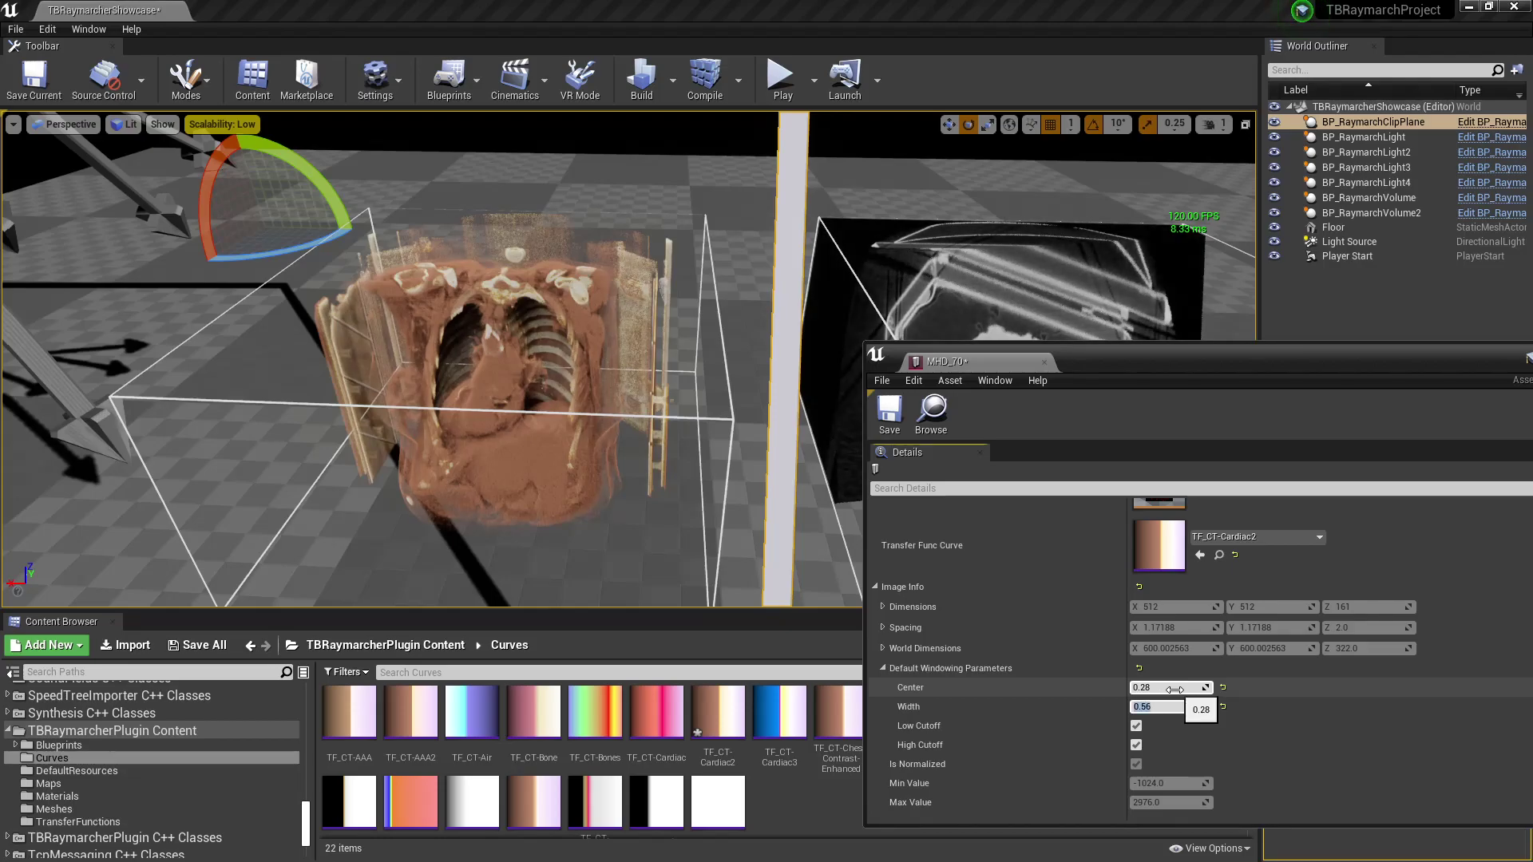
{"action": "left_click", "coordinate": [1153, 689]}
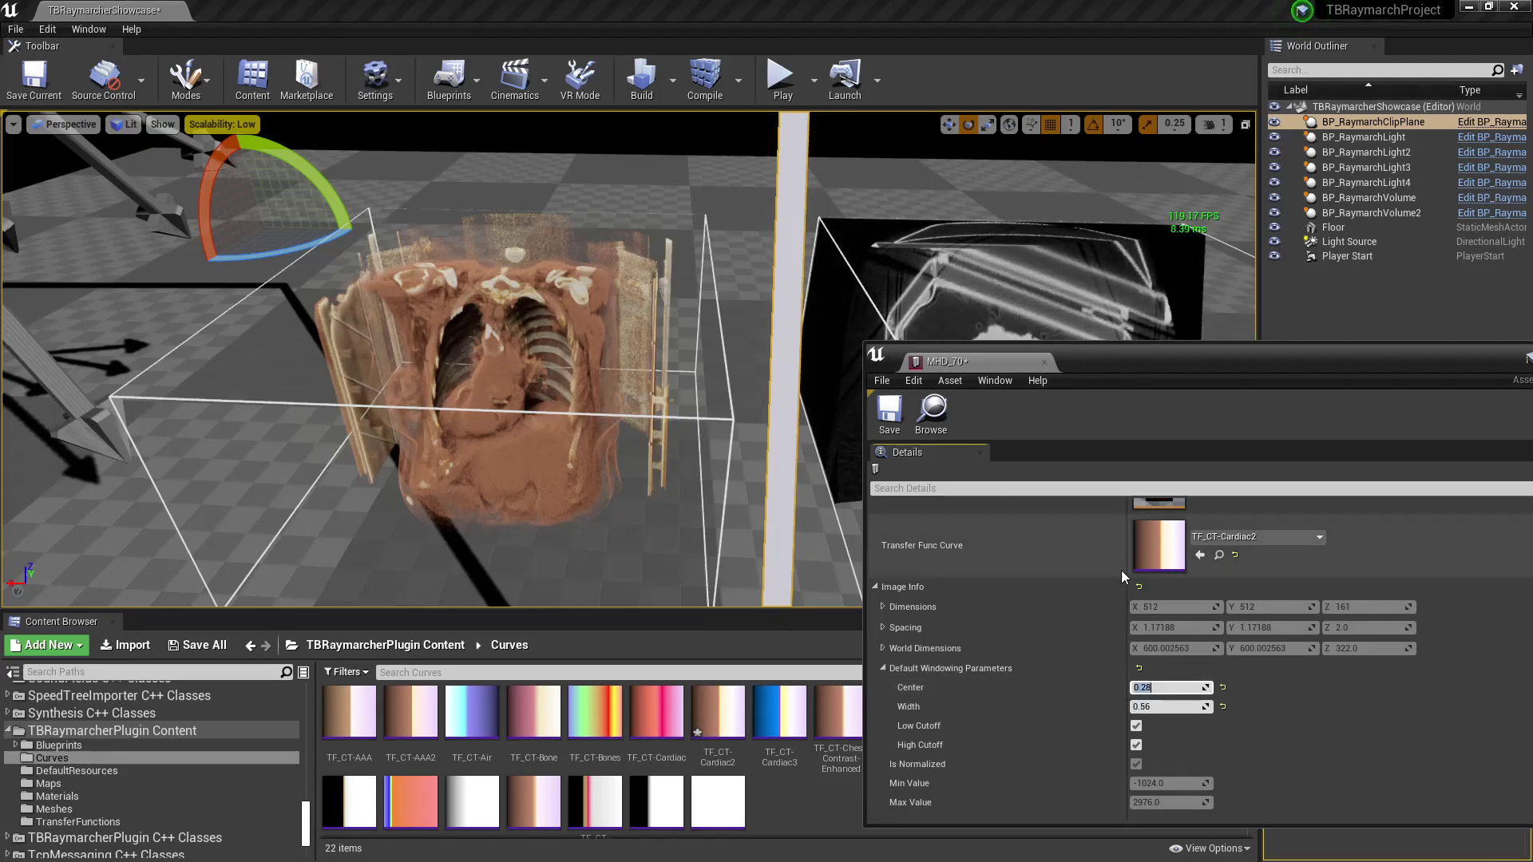
{"action": "key", "text": "Escape"}
{"action": "left_click", "coordinate": [1177, 708]}
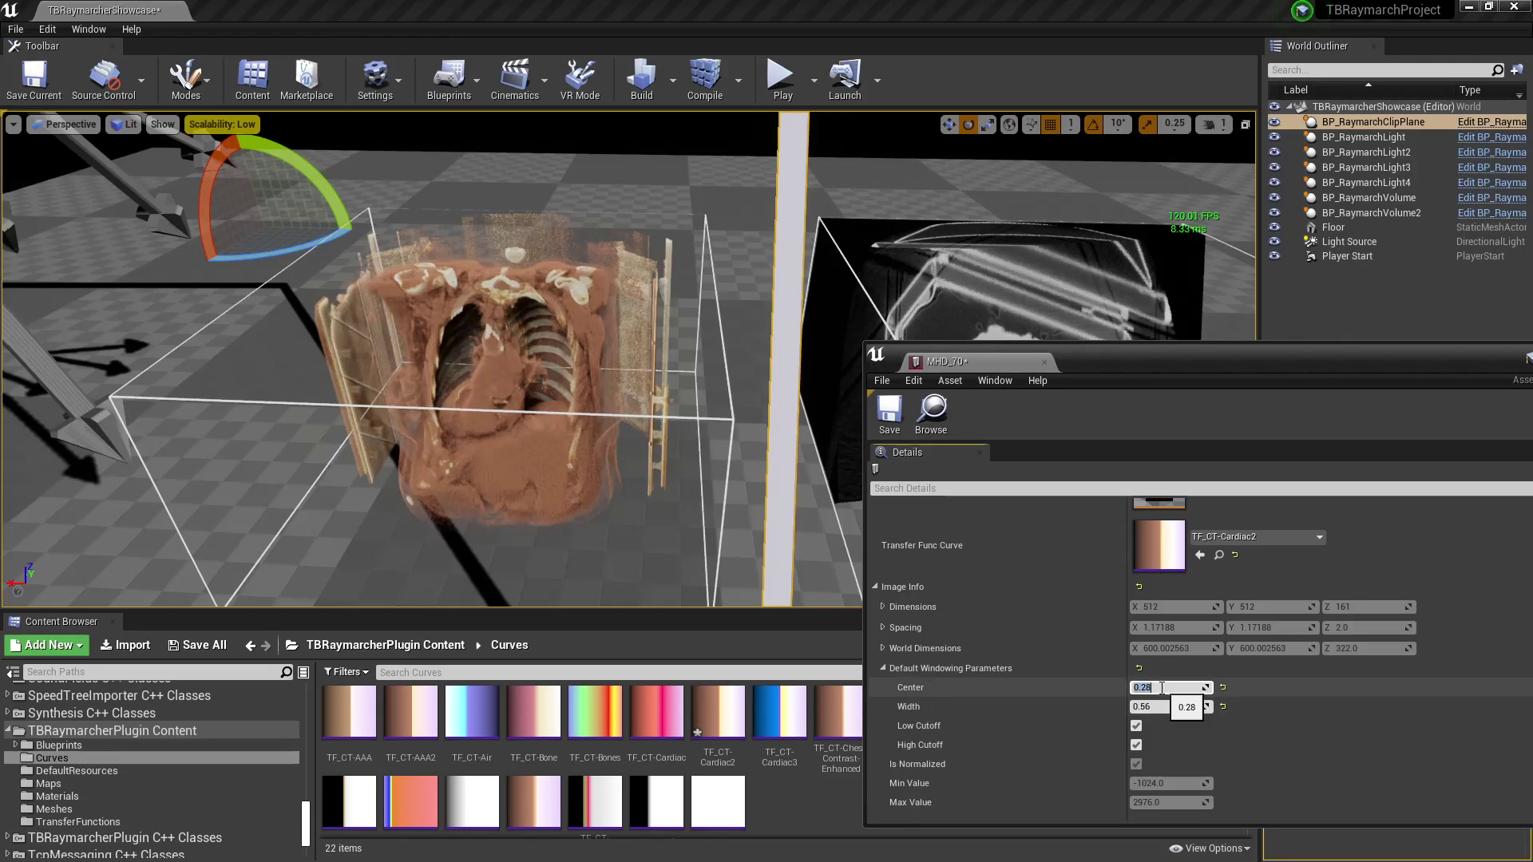
{"action": "left_click", "coordinate": [1168, 708]}
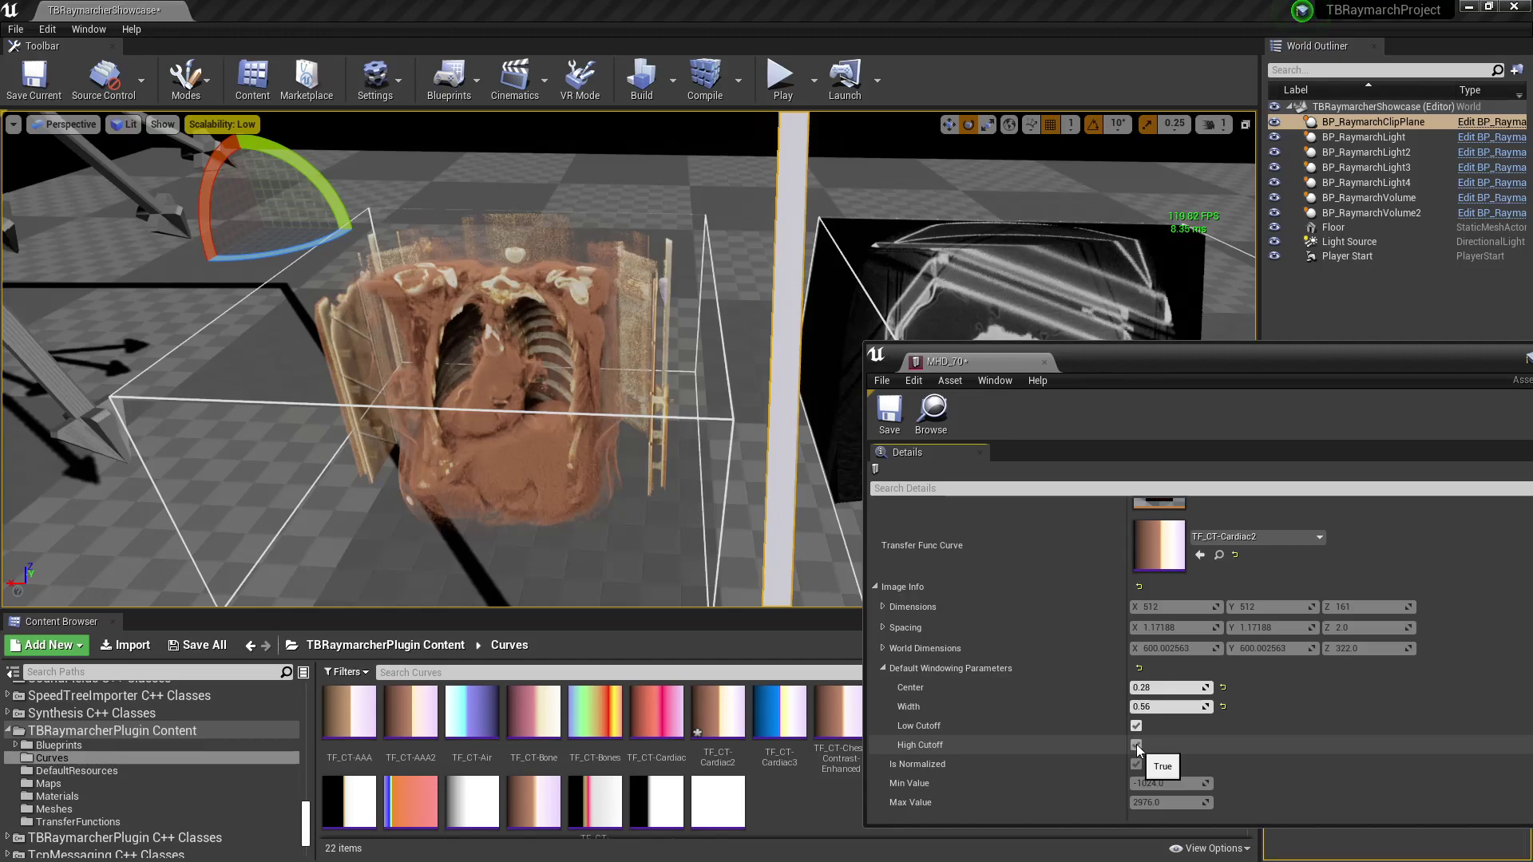
Open the TF_CT-Cardiac2 curve and move its last two alpha keys to value 0.95 at times 0.9 and 0.7.
{"action": "double_click", "coordinate": [1180, 544]}
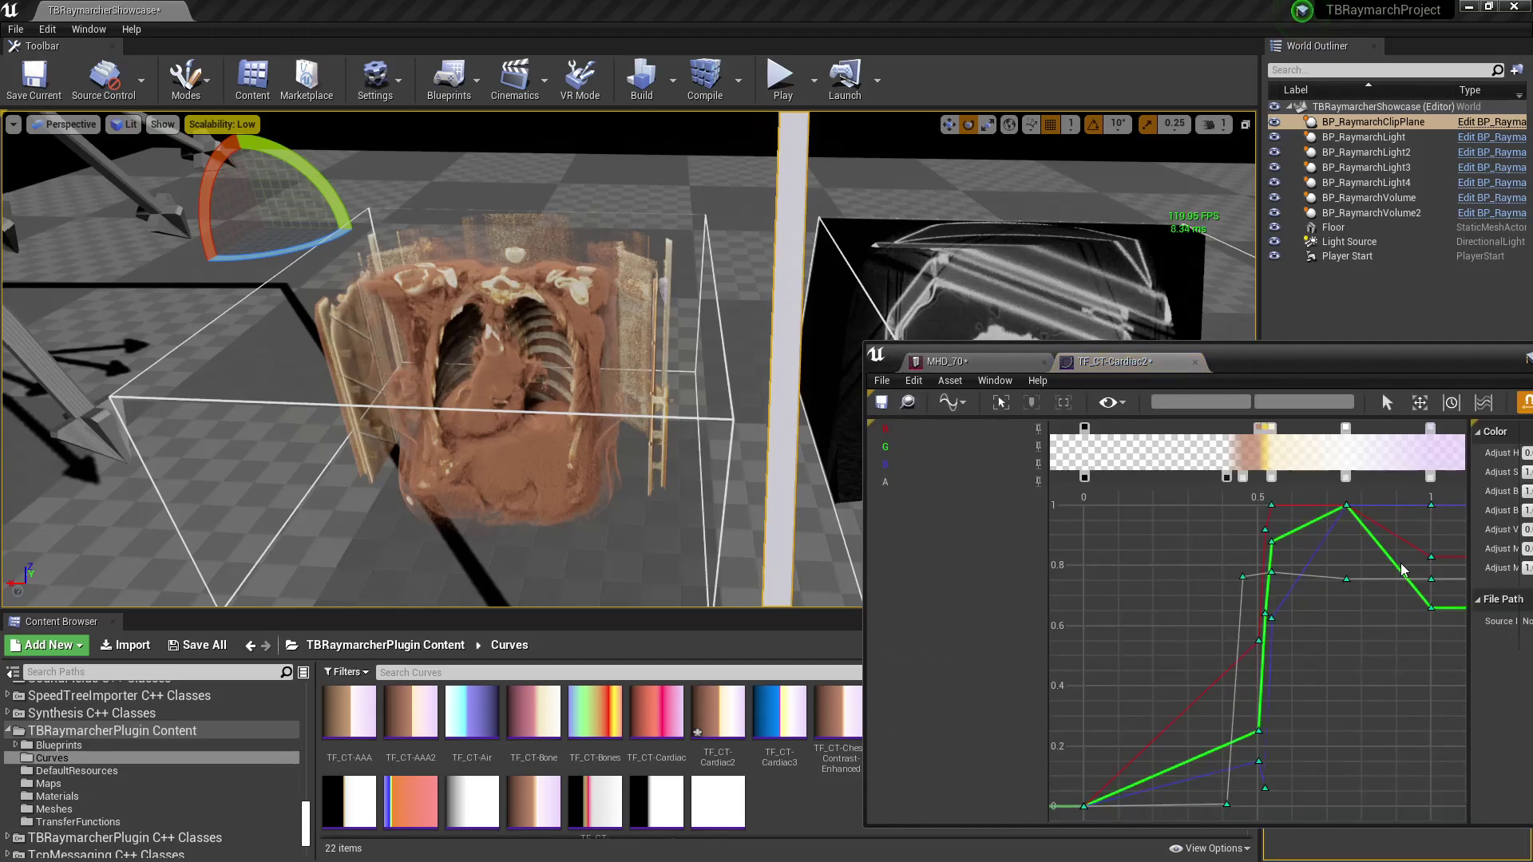
{"action": "left_click_drag", "start_coordinate": [1431, 579], "coordinate": [1414, 523]}
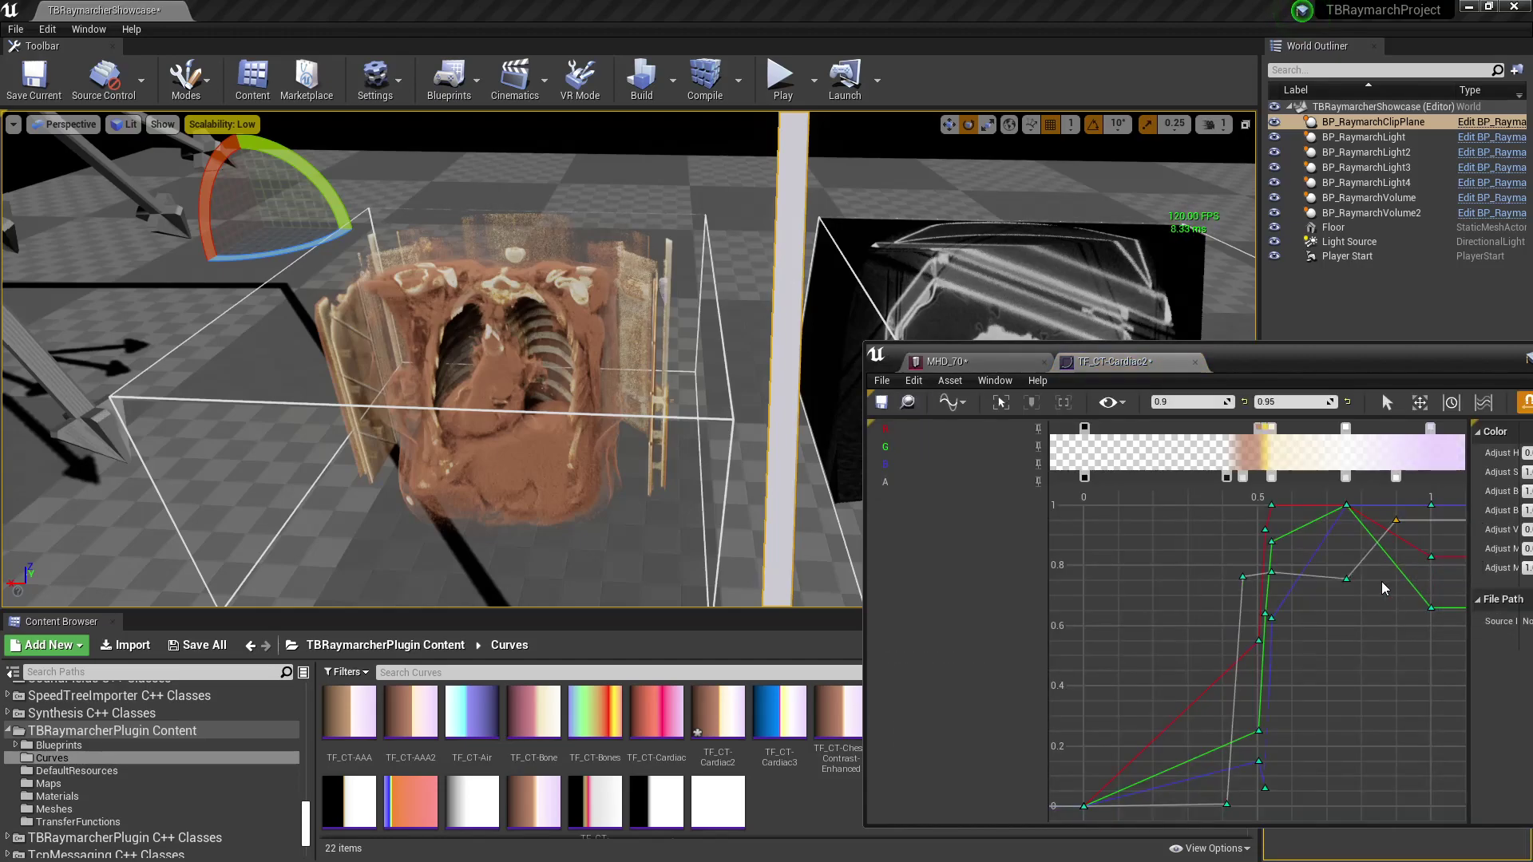
{"action": "left_click_drag", "start_coordinate": [1346, 578], "coordinate": [1347, 520]}
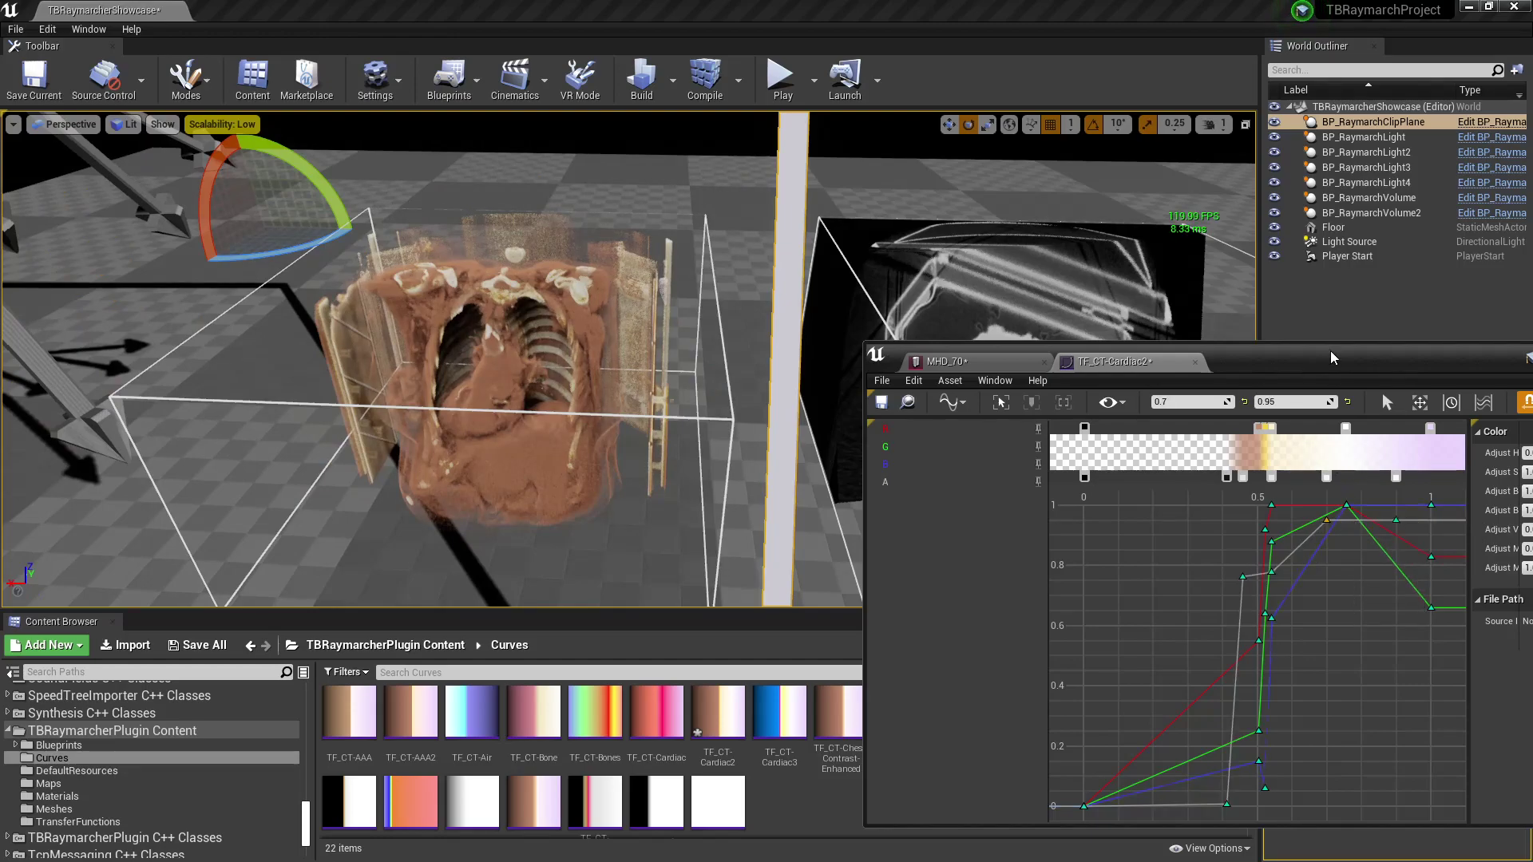
{"action": "left_click_drag", "start_coordinate": [1332, 353], "coordinate": [1155, 393]}
{"action": "left_click", "coordinate": [1383, 390]}
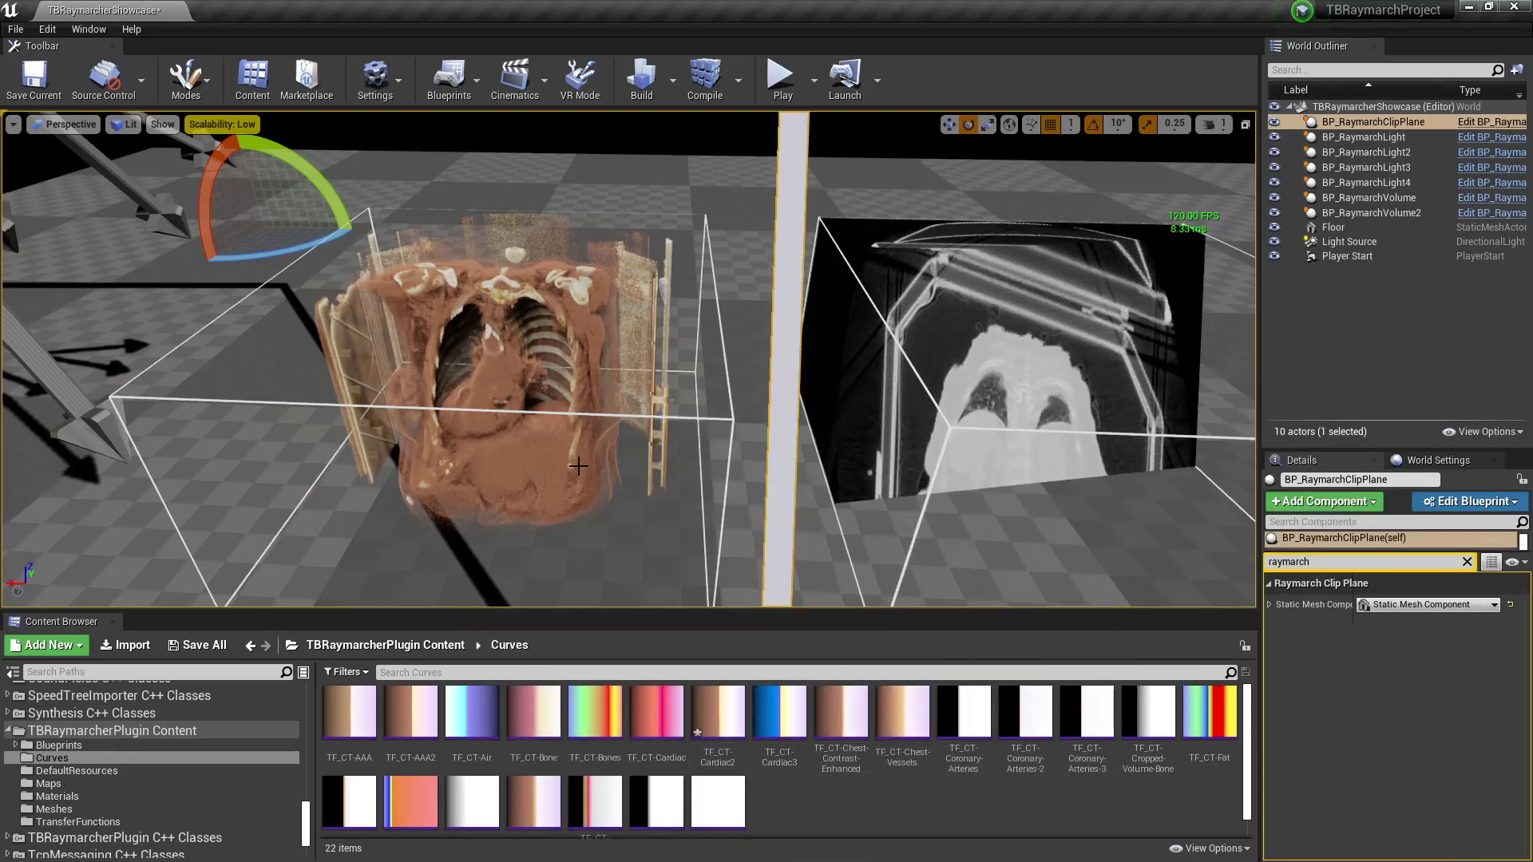
Bring back the MHD_70 editor and lower the default windowing Center to 0.041905 and on to -0.062857.
{"action": "key", "text": "alt+Tab"}
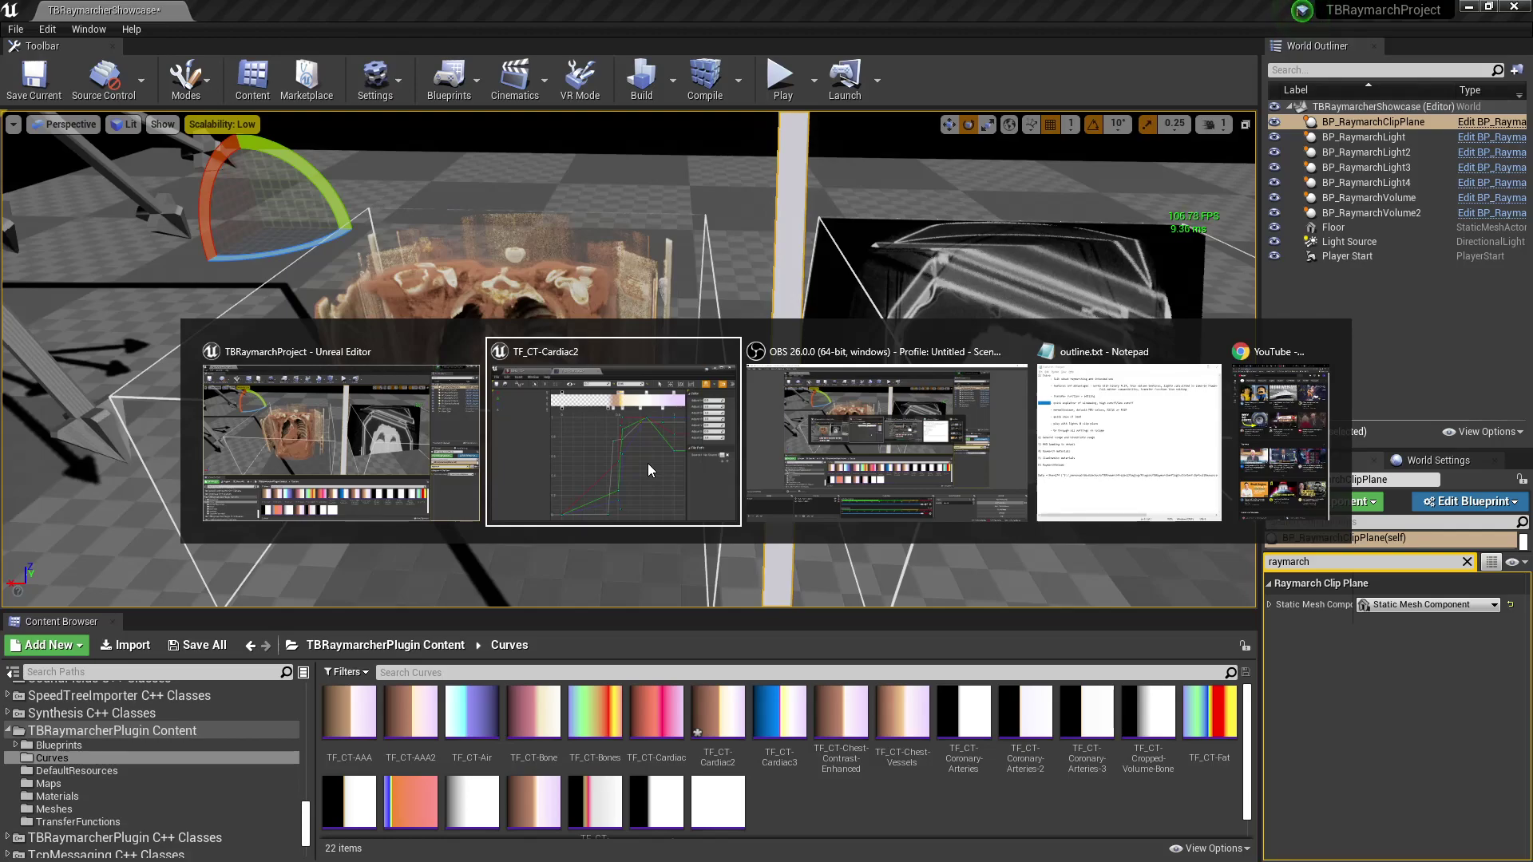
{"action": "left_click", "coordinate": [798, 402]}
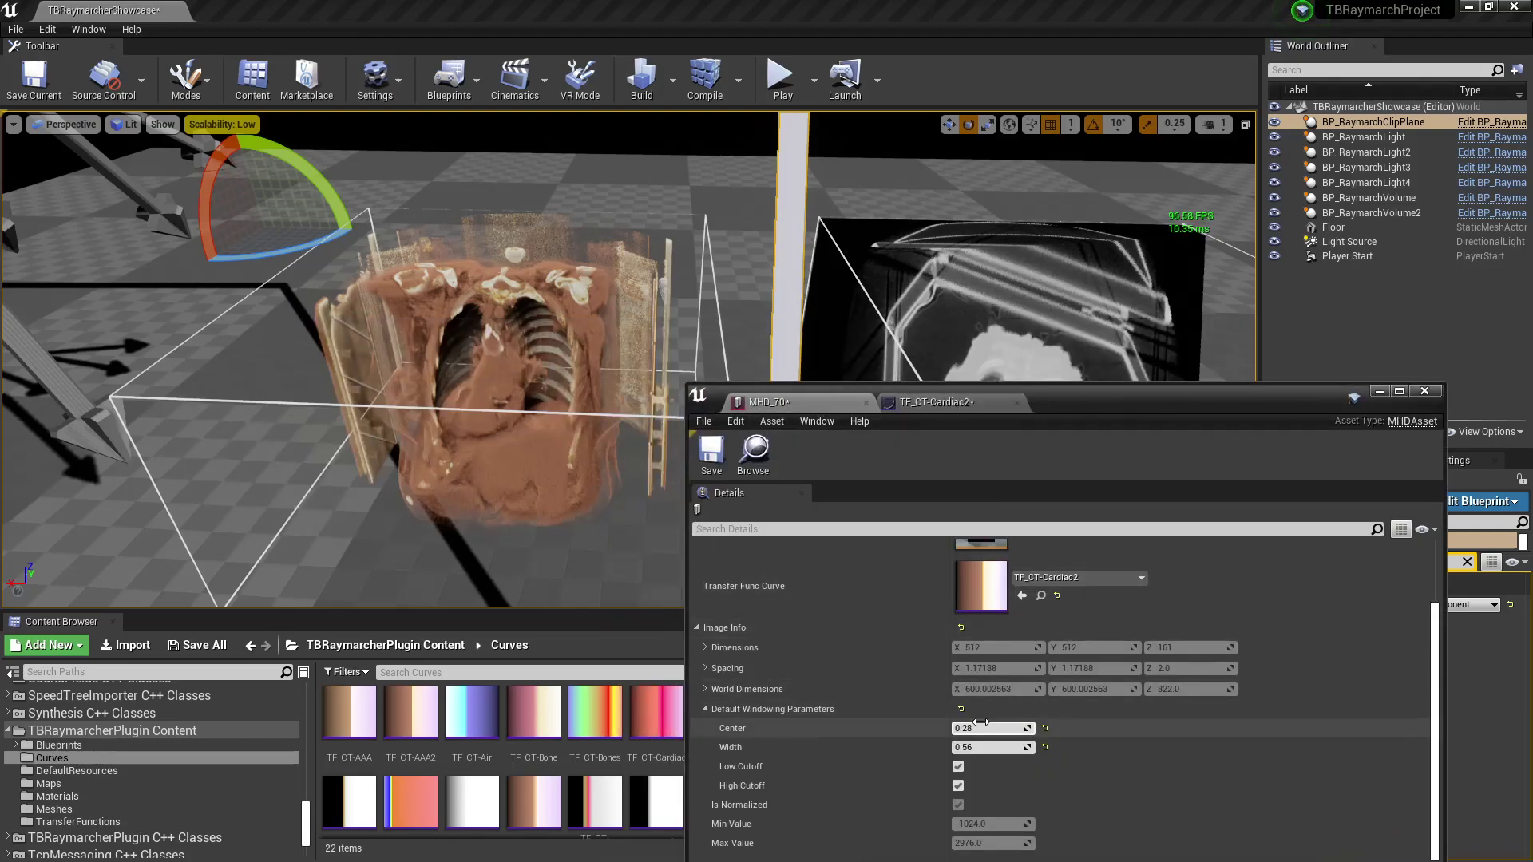
{"action": "mouse_move", "coordinate": [995, 729]}
{"action": "left_mouse_down"}
{"action": "mouse_move", "coordinate": [918, 730]}
{"action": "mouse_move", "coordinate": [990, 728]}
{"action": "mouse_move", "coordinate": [974, 728]}
{"action": "left_mouse_up"}
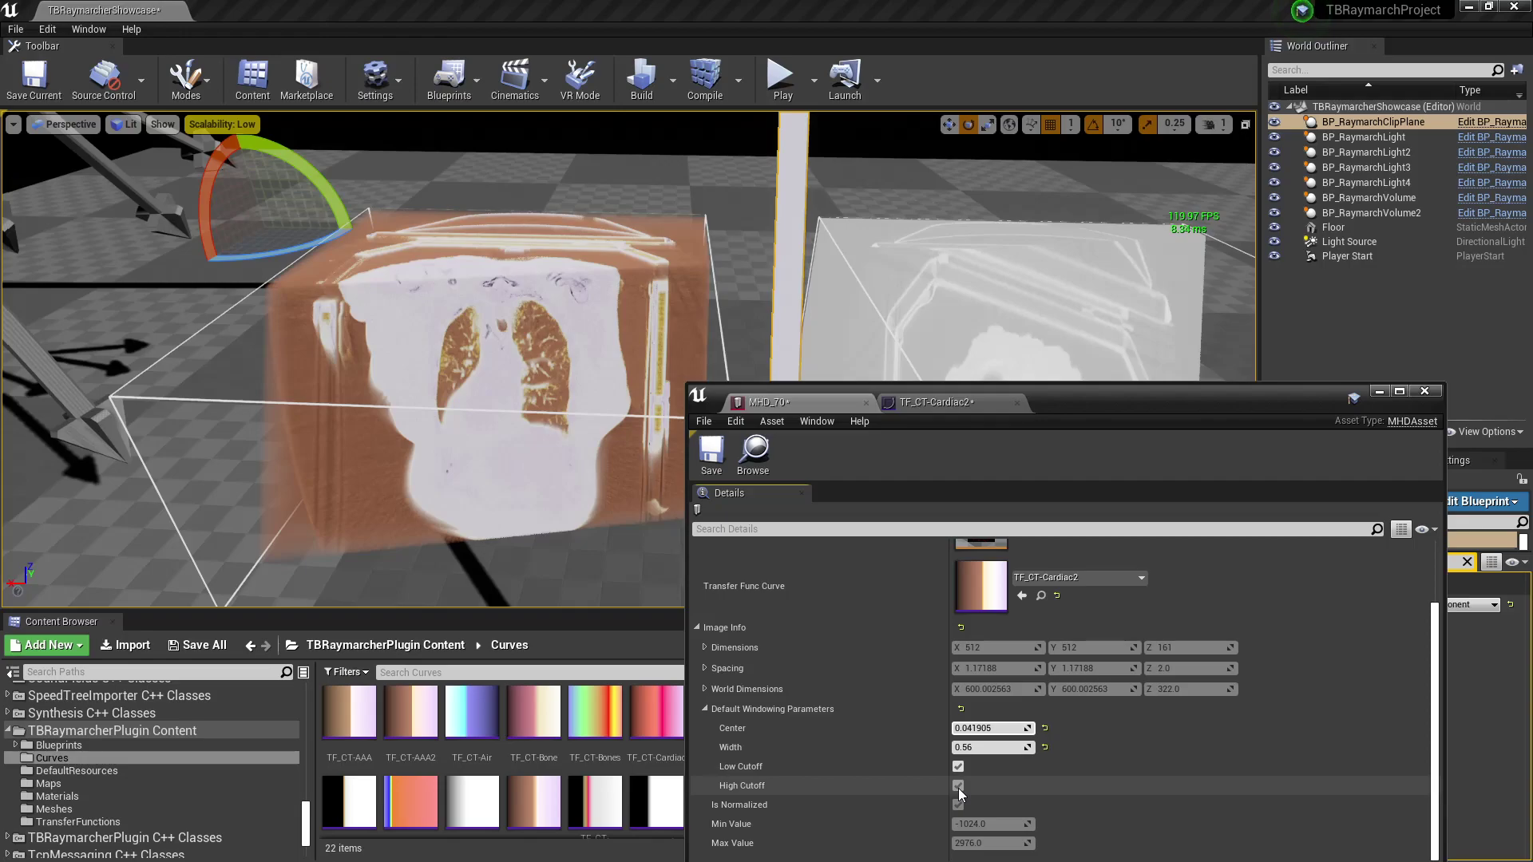
{"action": "left_click_drag", "start_coordinate": [979, 728], "coordinate": [934, 728]}
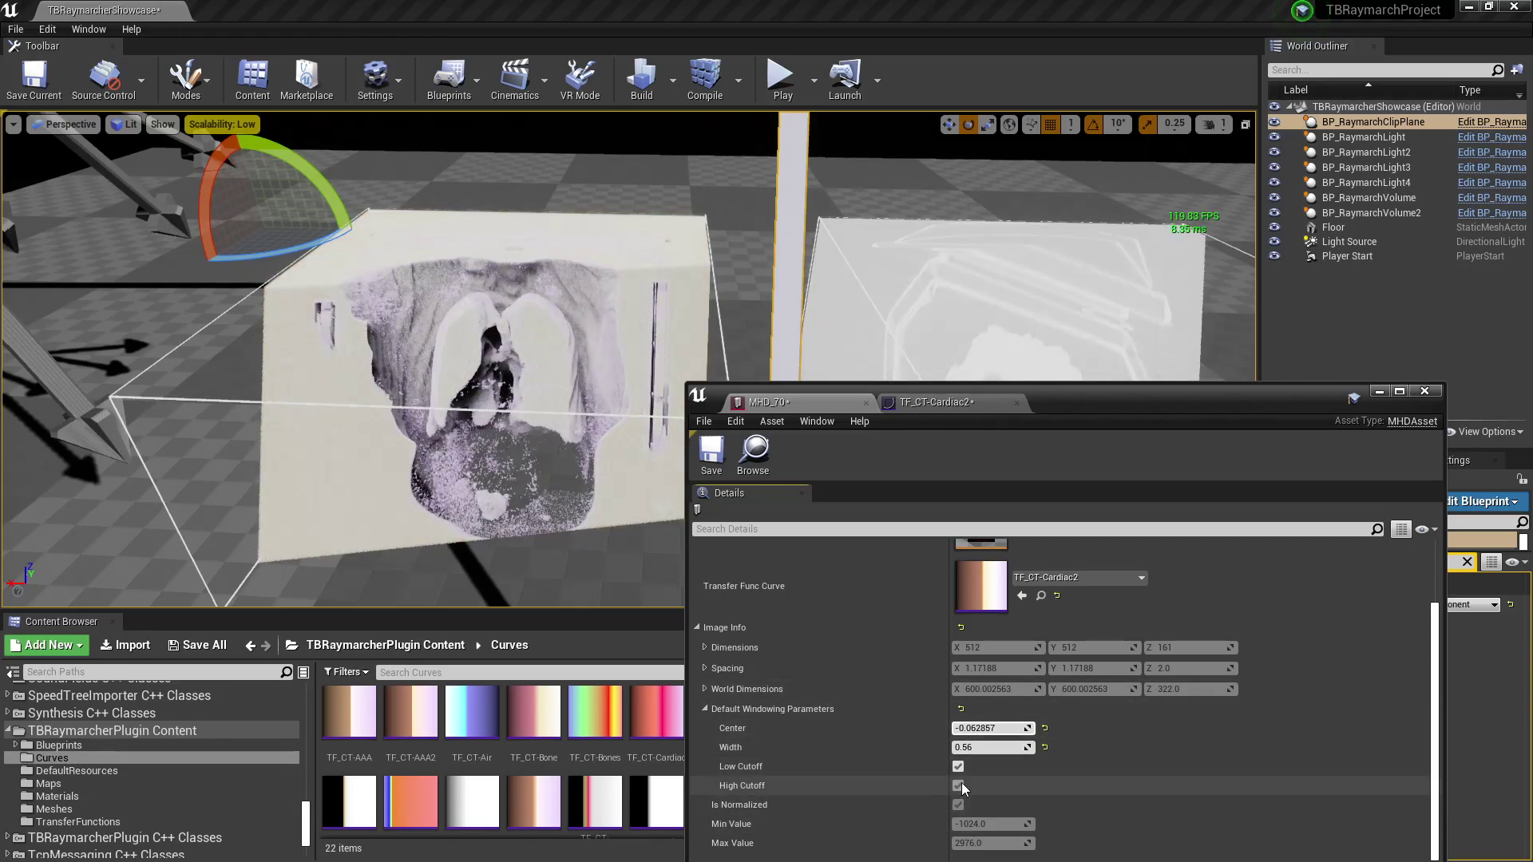
Turn off High Cutoff and Low Cutoff for MHD_70 and inspect the lit volume up close.
{"action": "left_click", "coordinate": [959, 785]}
{"action": "left_click", "coordinate": [959, 785]}
{"action": "left_click", "coordinate": [958, 786]}
{"action": "left_click", "coordinate": [957, 767]}
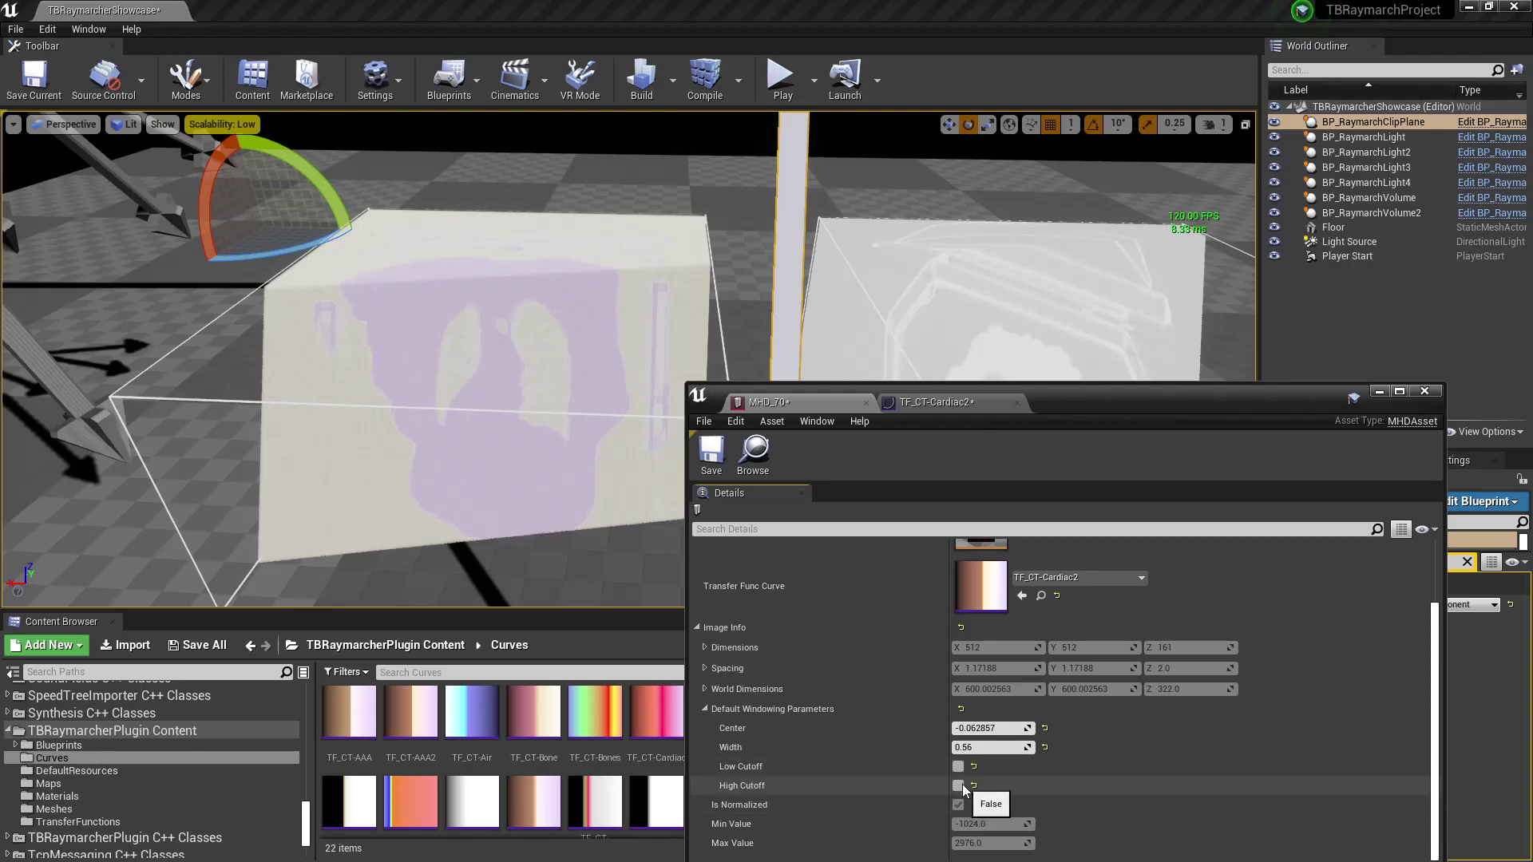
{"action": "mouse_move", "coordinate": [469, 279]}
{"action": "right_mouse_down"}
{"action": "mouse_move", "coordinate": [437, 279]}
{"action": "mouse_move", "coordinate": [469, 279]}
{"action": "right_mouse_up"}
{"action": "key", "text": "w"}
{"action": "scroll", "coordinate": [468, 278], "scroll_direction": "up", "scroll_amount": 1}
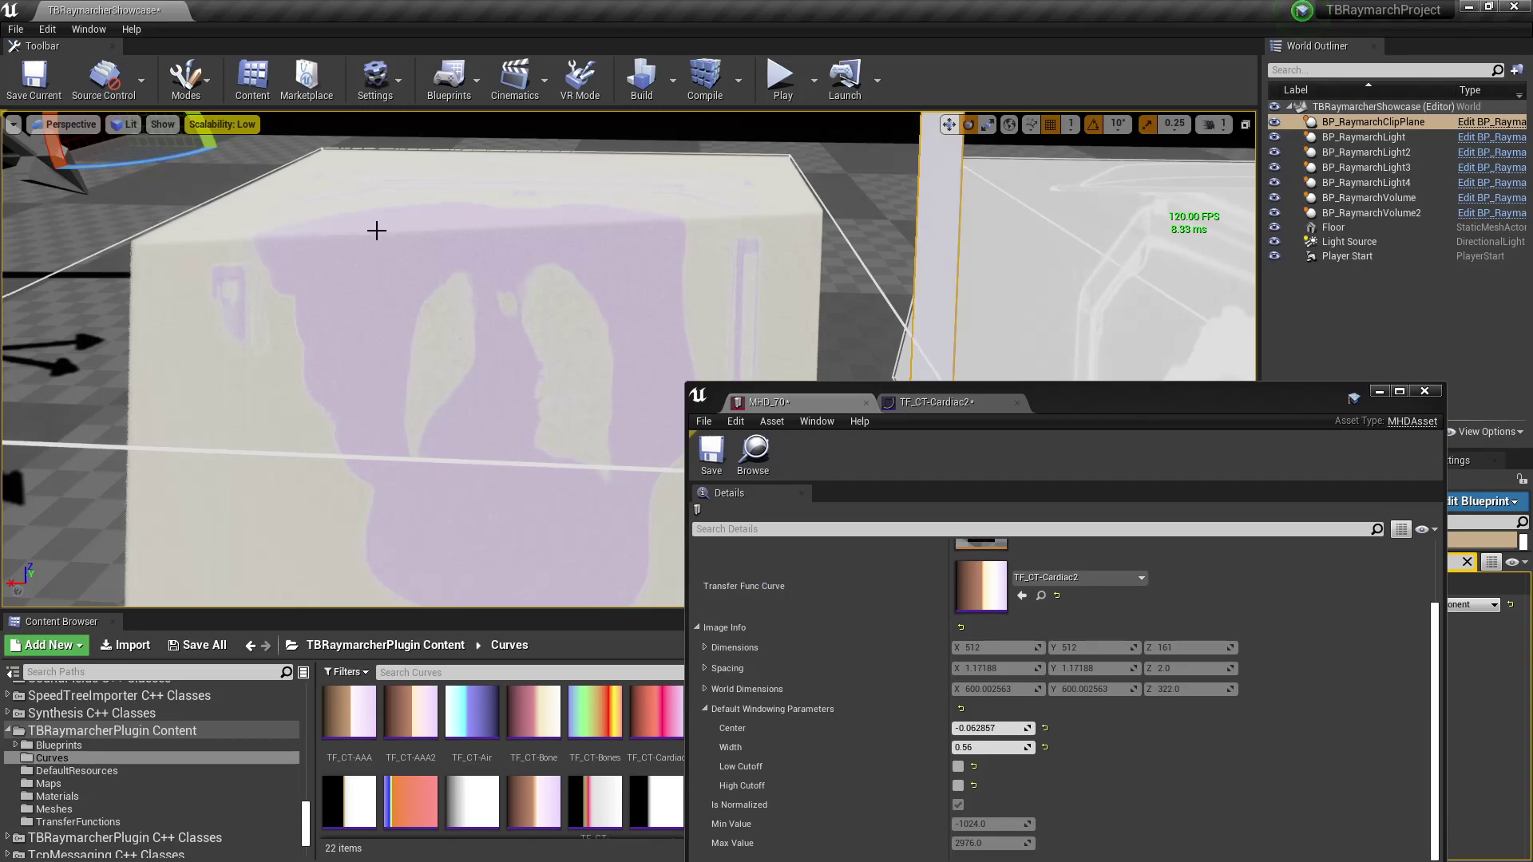
Re-enable High Cutoff and Low Cutoff for MHD_70 and raise the default windowing Center to 0.260953.
{"action": "left_click", "coordinate": [956, 787]}
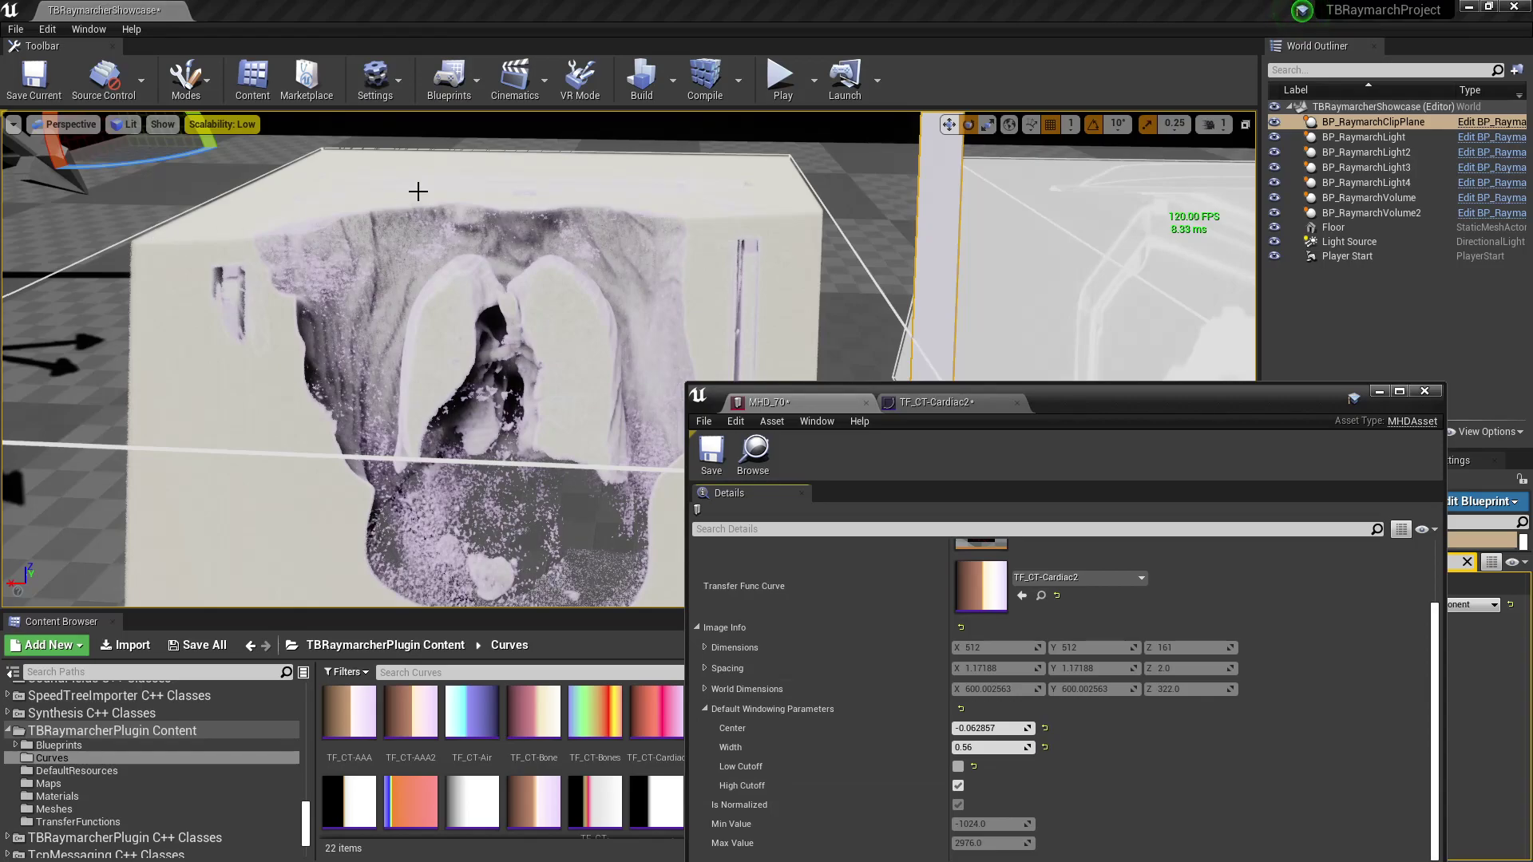
{"action": "left_click", "coordinate": [957, 770]}
{"action": "mouse_move", "coordinate": [981, 728]}
{"action": "left_mouse_down"}
{"action": "mouse_move", "coordinate": [1022, 728]}
{"action": "mouse_move", "coordinate": [1008, 729]}
{"action": "left_mouse_up"}
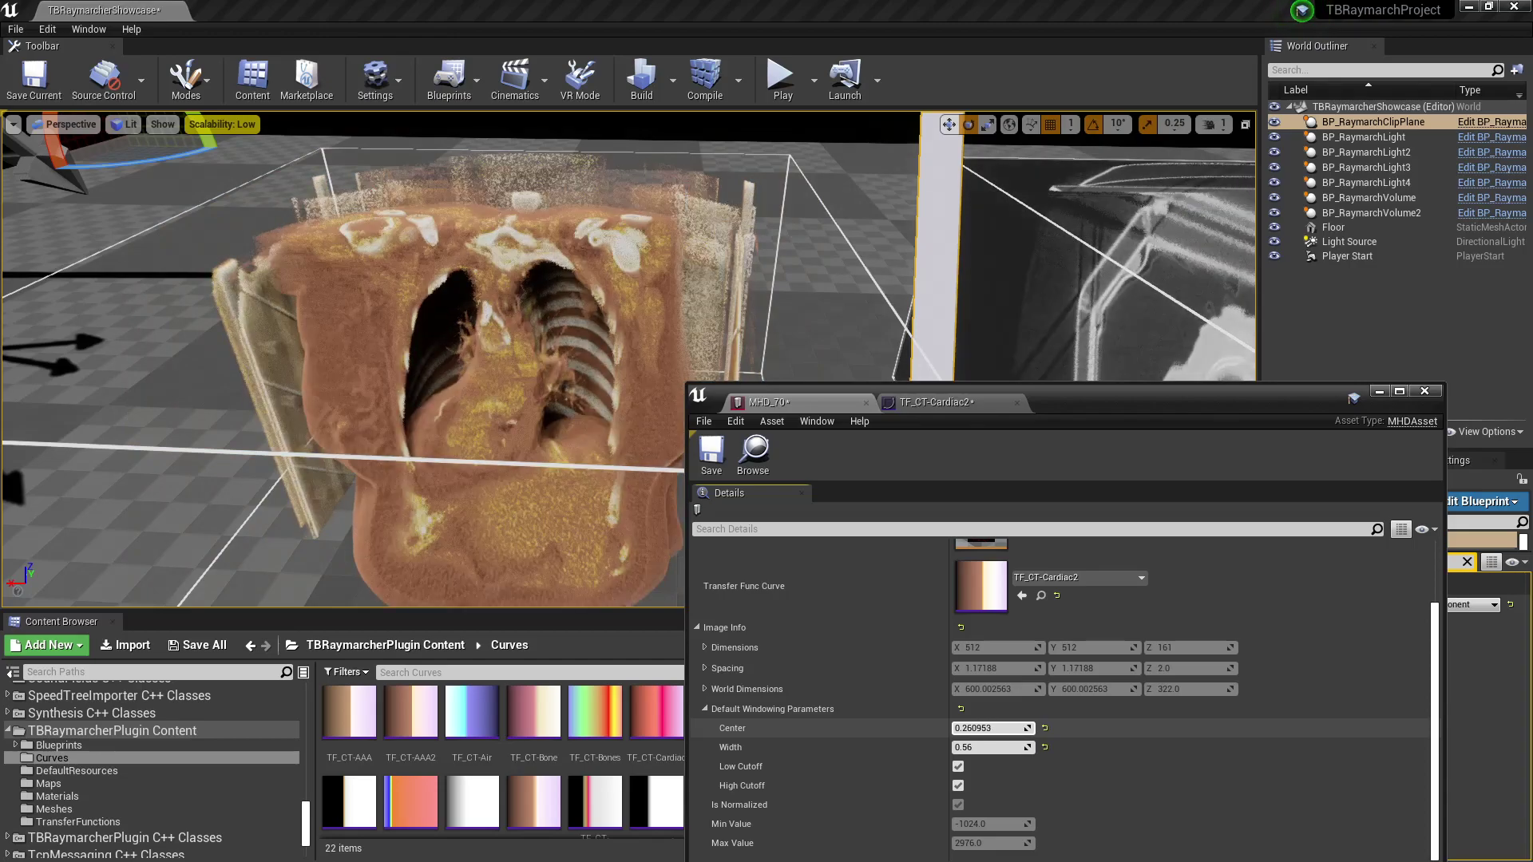
Open the TF_CT-Cardiac2 curve and raise its alpha key at time 0.0 to a value of 1.0.
{"action": "double_click", "coordinate": [995, 591]}
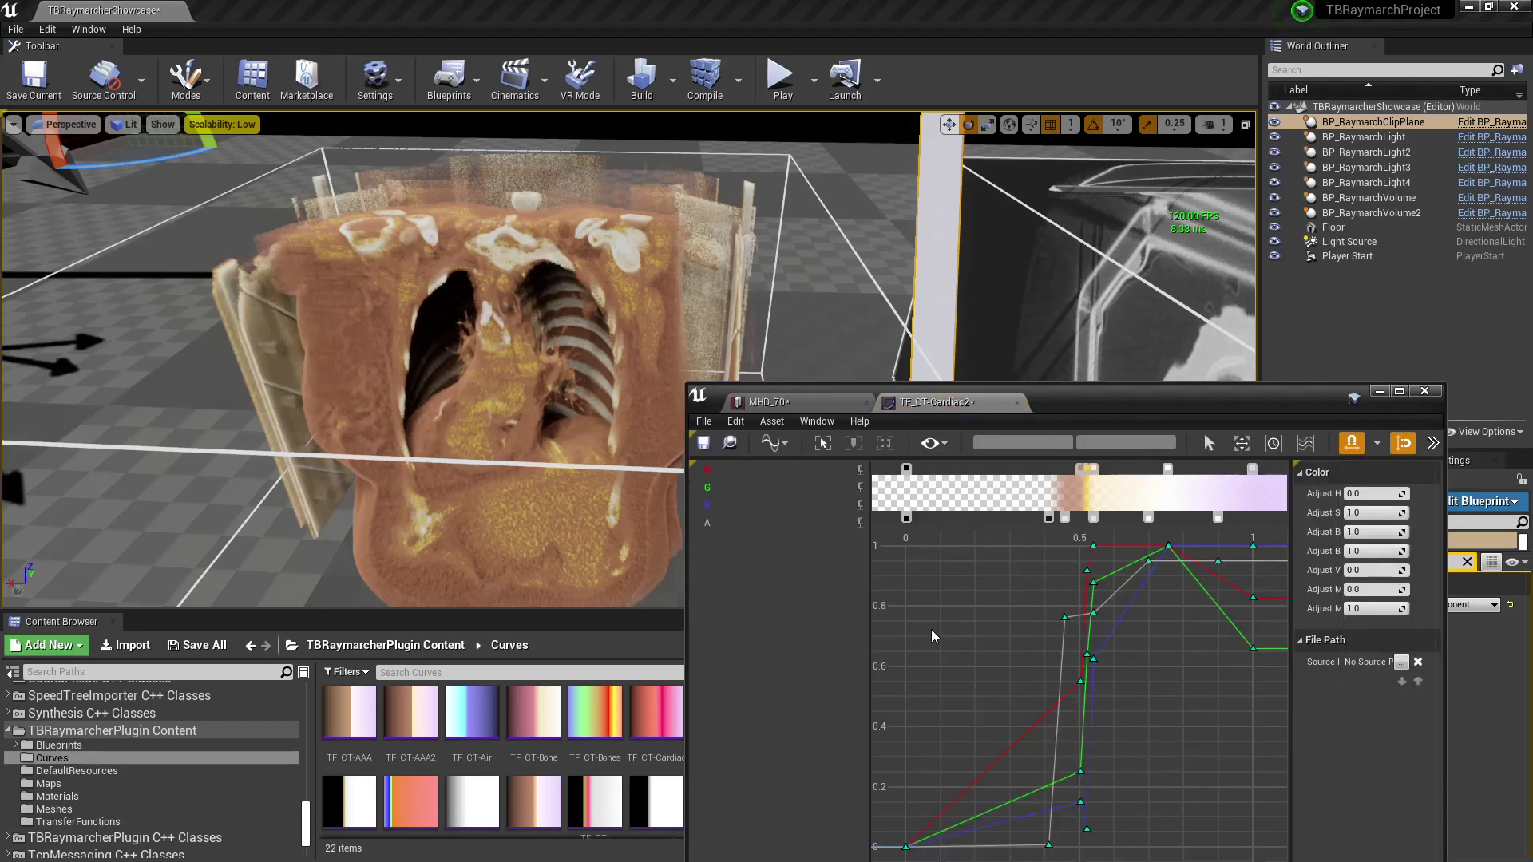
{"action": "mouse_move", "coordinate": [907, 853]}
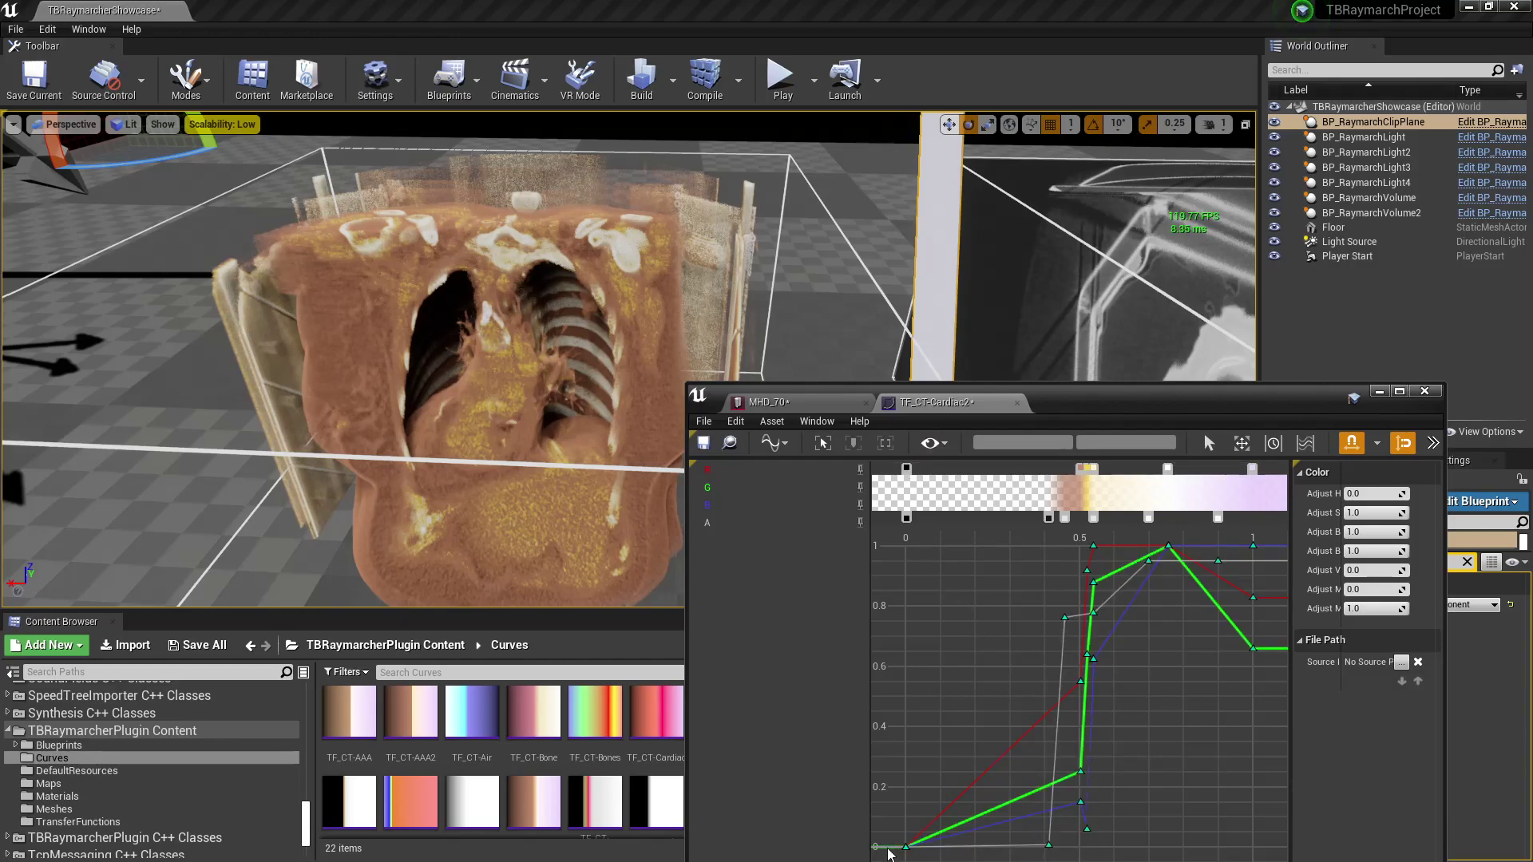
{"action": "left_click_drag", "start_coordinate": [906, 846], "coordinate": [905, 546]}
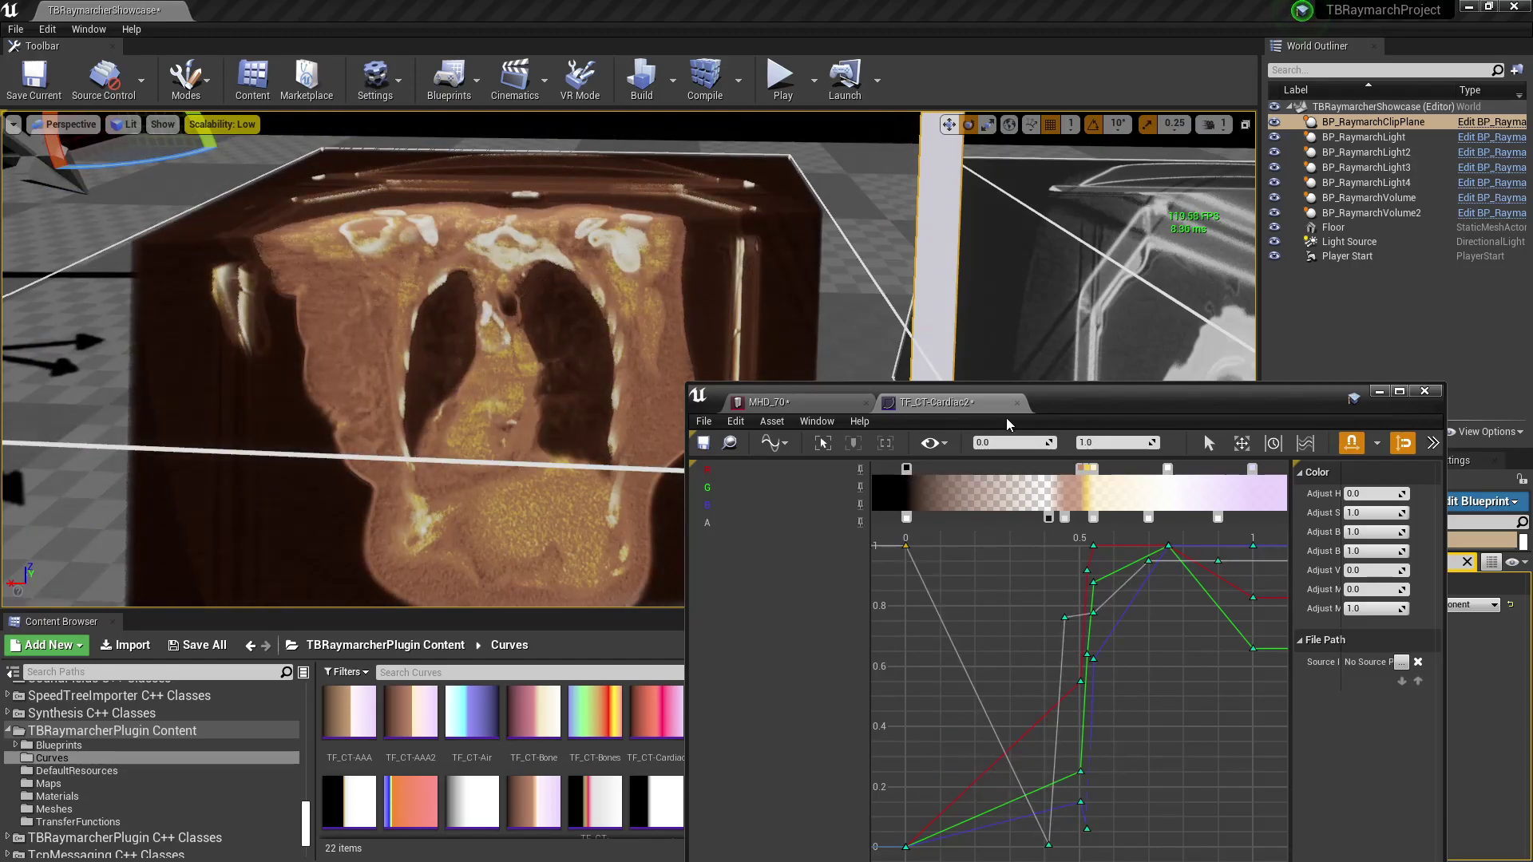
Return to the MHD_70 asset and set its default windowing Center to 0.489524 with Low Cutoff enabled.
{"action": "left_click", "coordinate": [802, 408]}
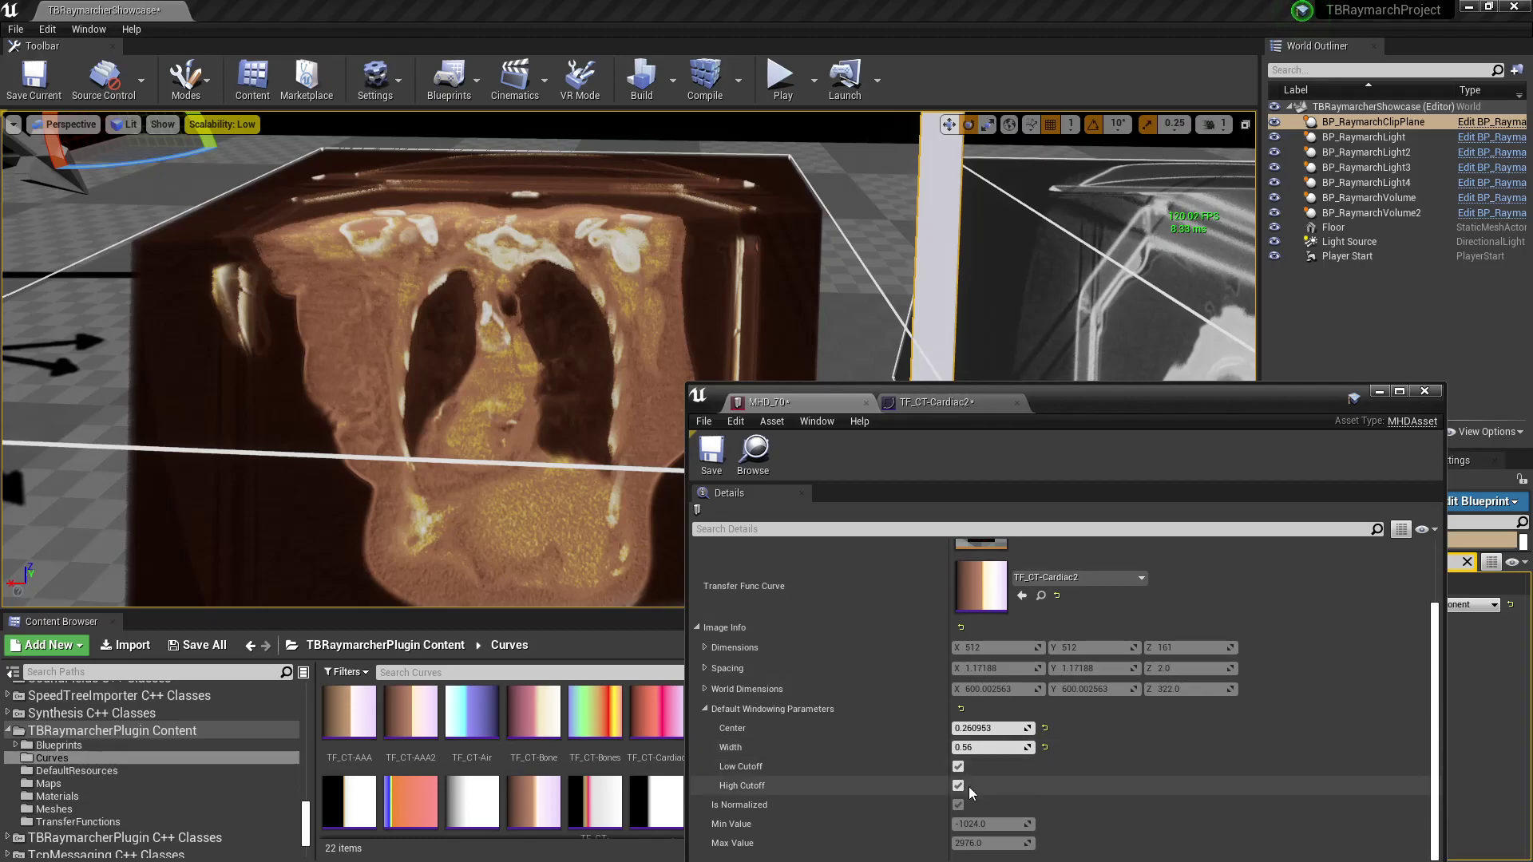
{"action": "left_click", "coordinate": [959, 766]}
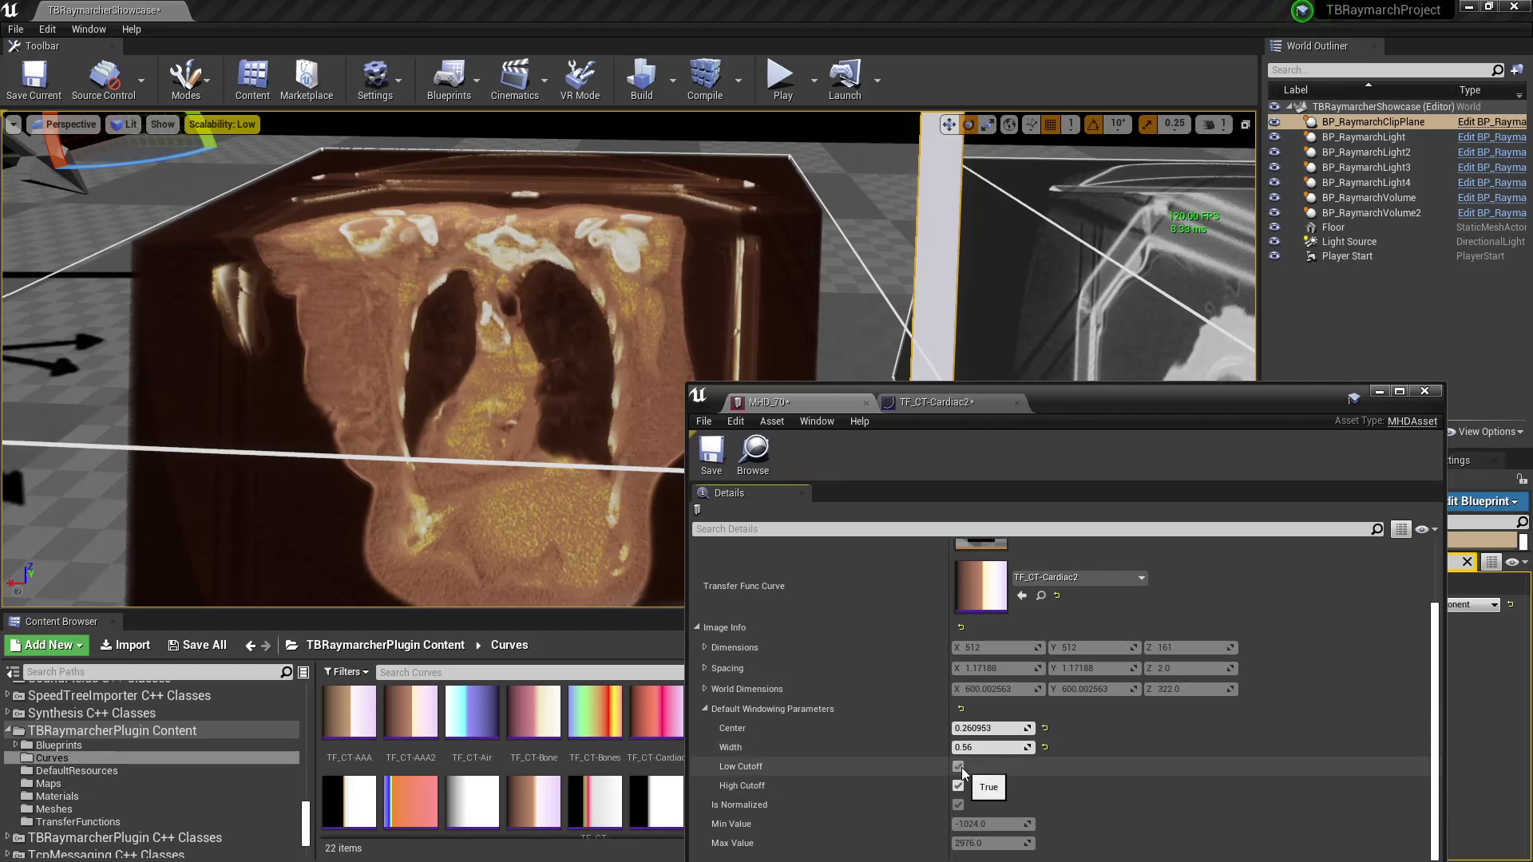
{"action": "left_click_drag", "start_coordinate": [979, 723], "coordinate": [979, 723]}
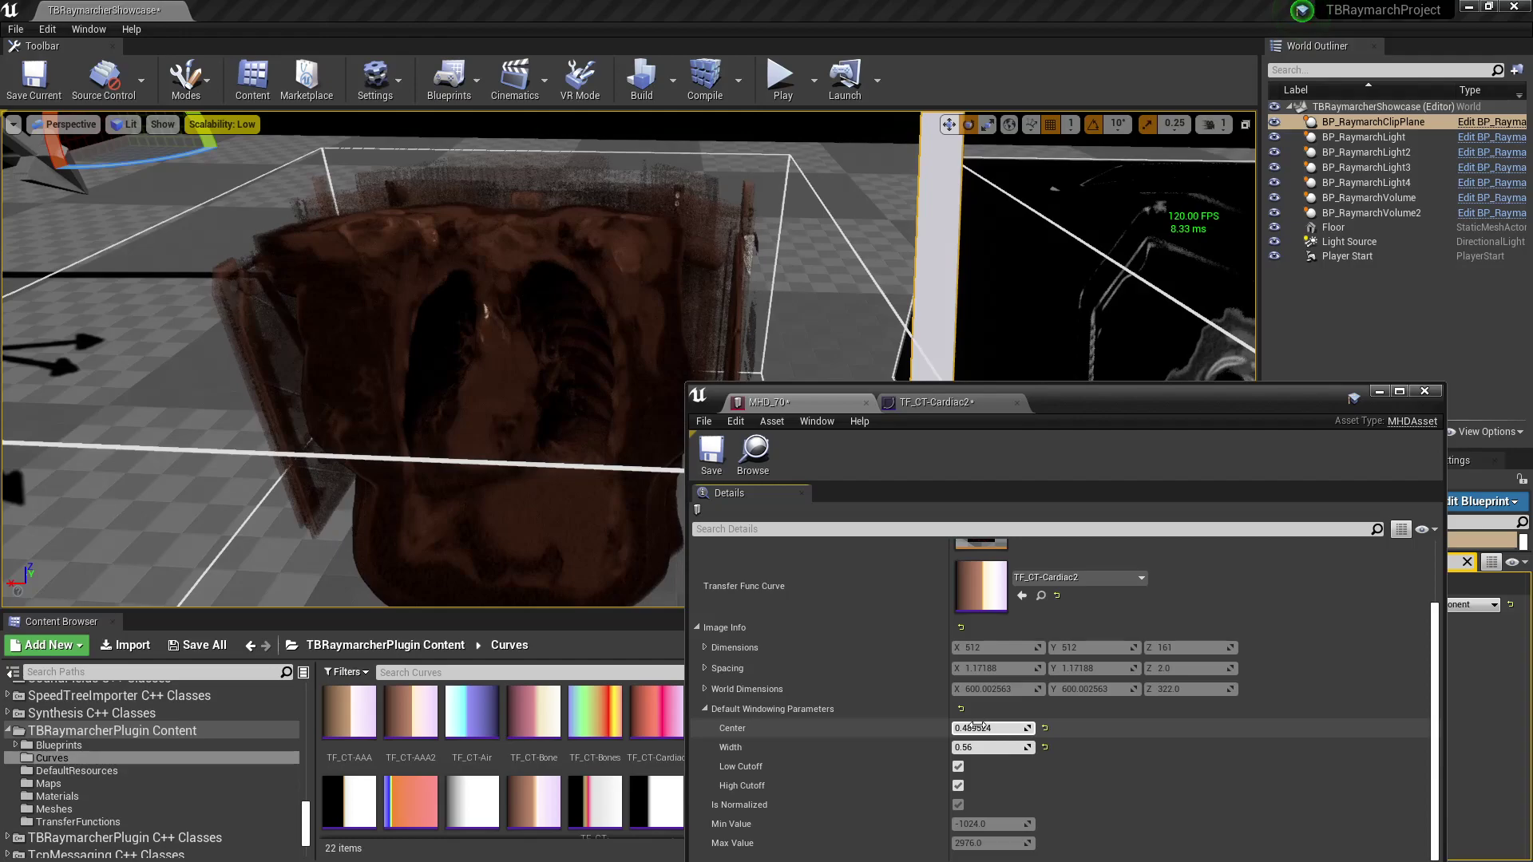
Turn off Low Cutoff for MHD_70, check the TF_CT-Cardiac2 curve, and re-enable Low Cutoff.
{"action": "left_click", "coordinate": [959, 766]}
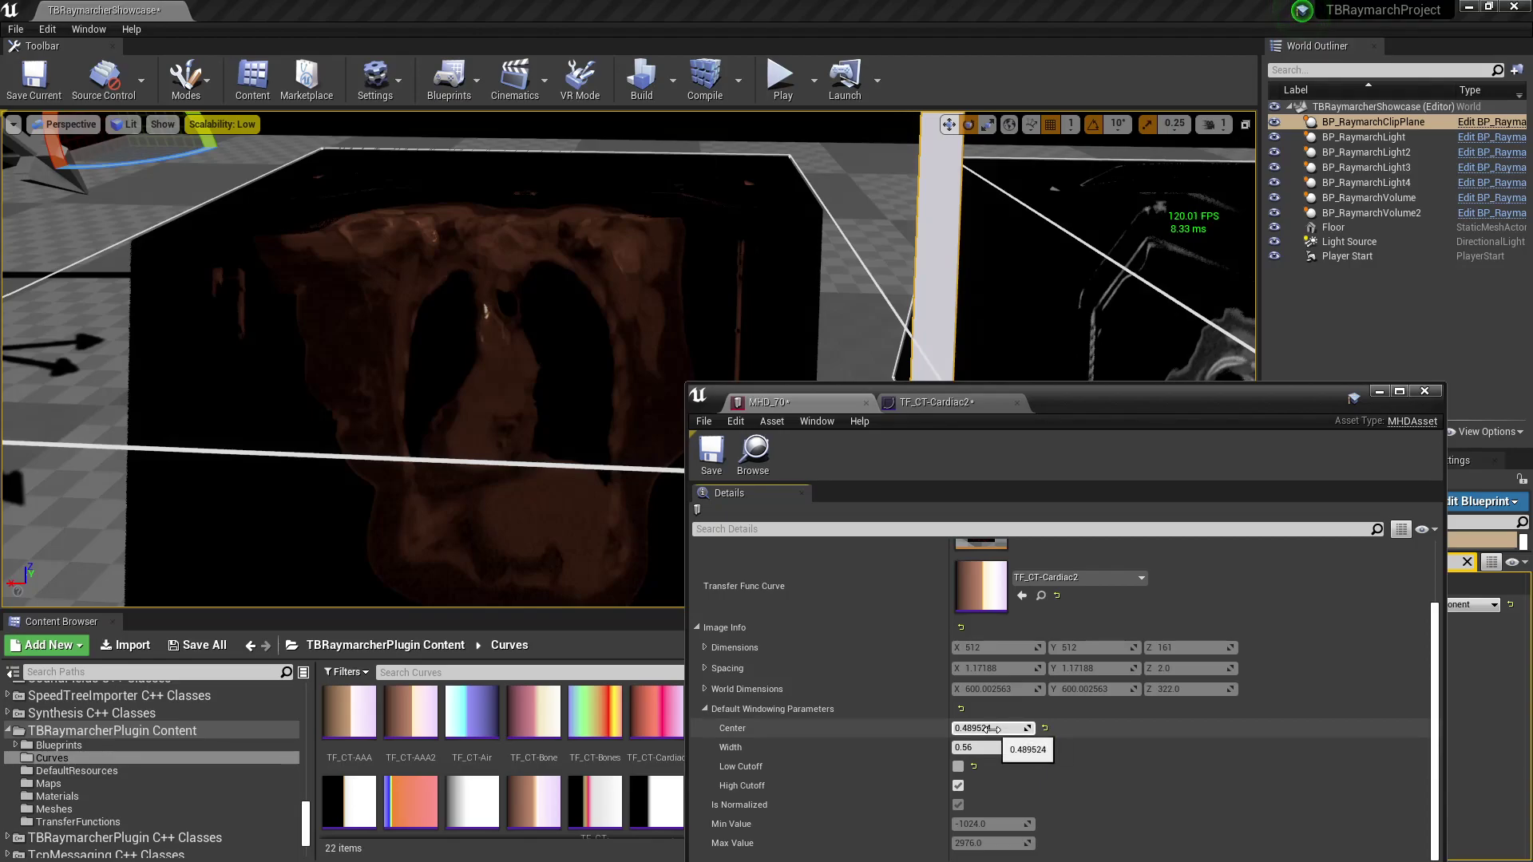
{"action": "double_click", "coordinate": [971, 597]}
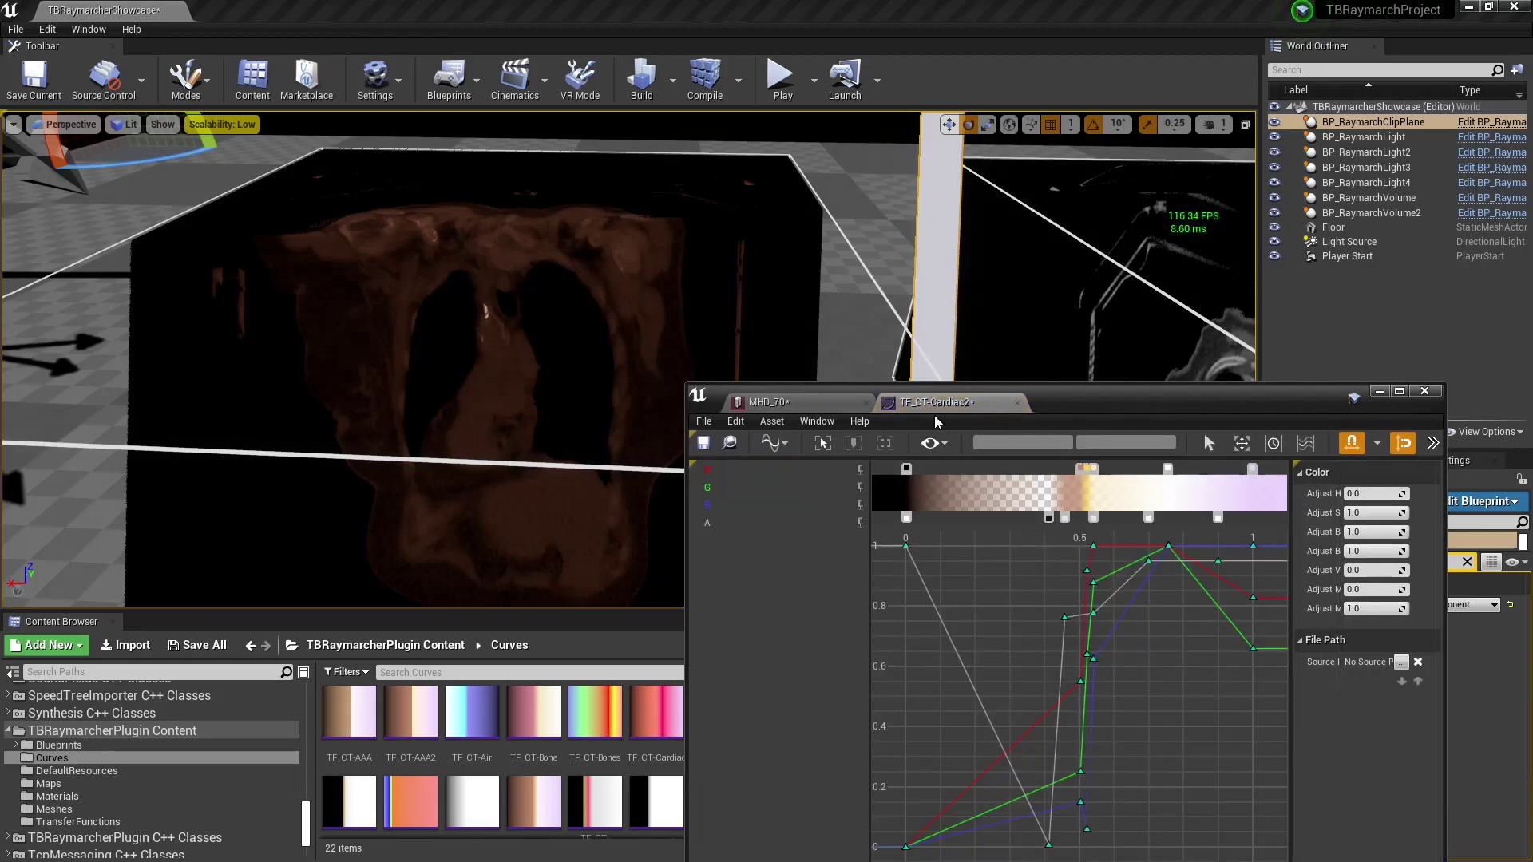
{"action": "left_click", "coordinate": [807, 401]}
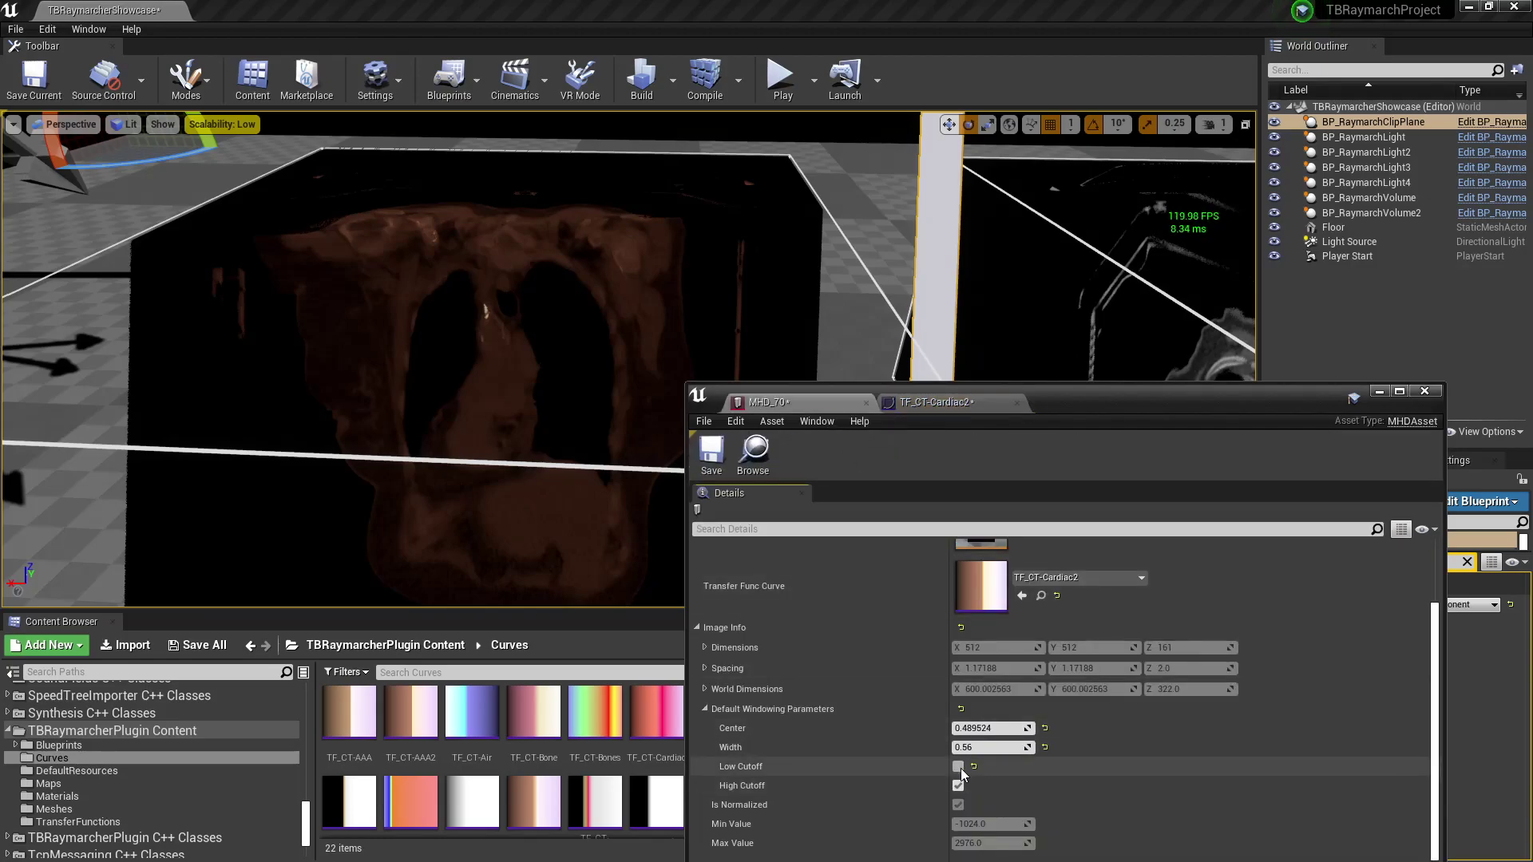
{"action": "left_click", "coordinate": [959, 768]}
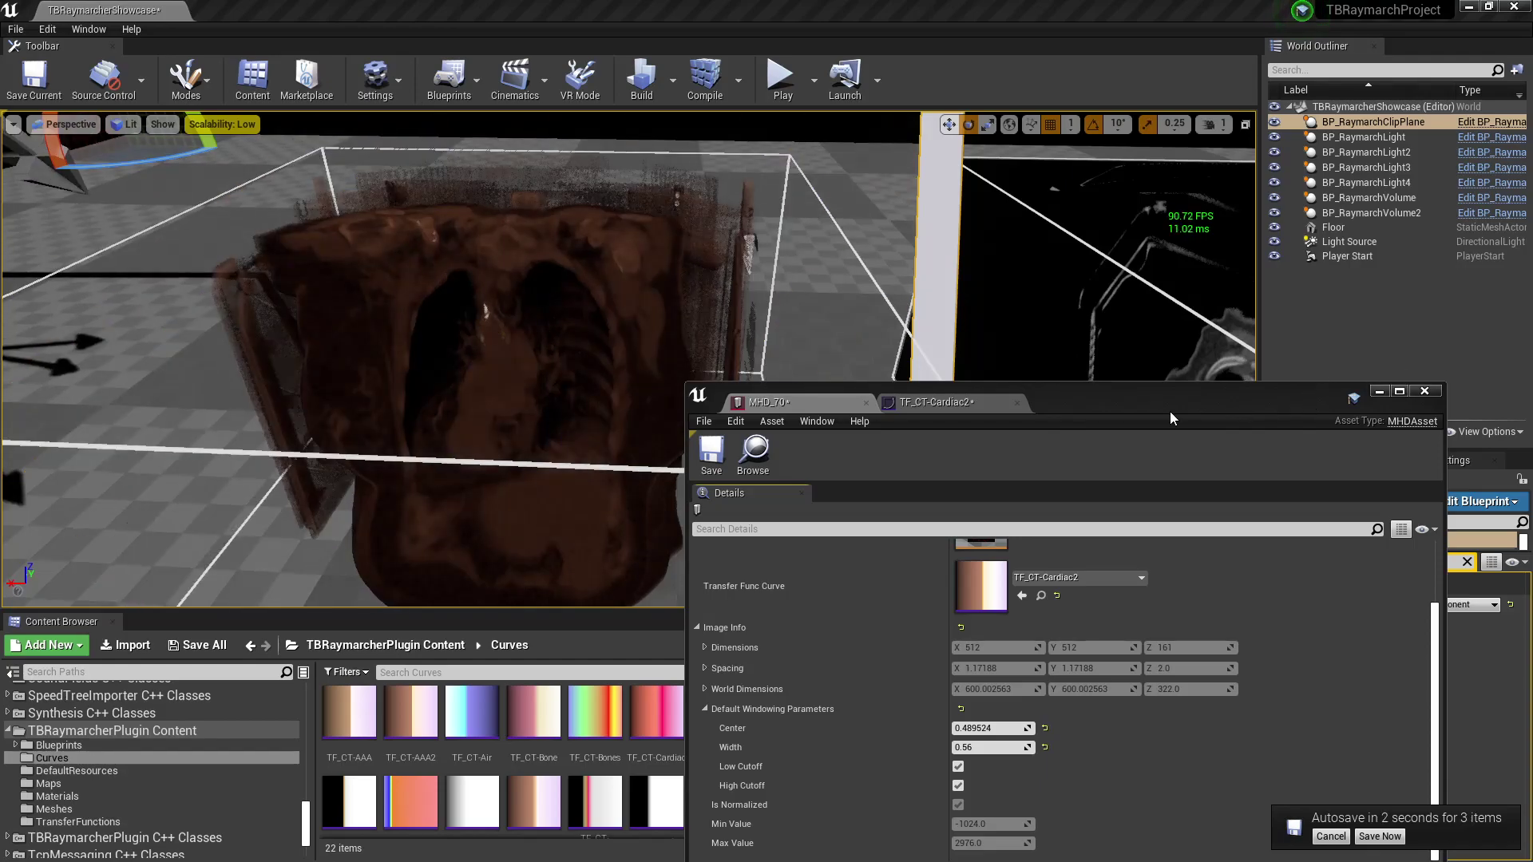
Open MHD_70's associated texture Data_70 and display its slices desaturated instead of in red.
{"action": "scroll", "coordinate": [1175, 560], "scroll_direction": "up", "scroll_amount": 3}
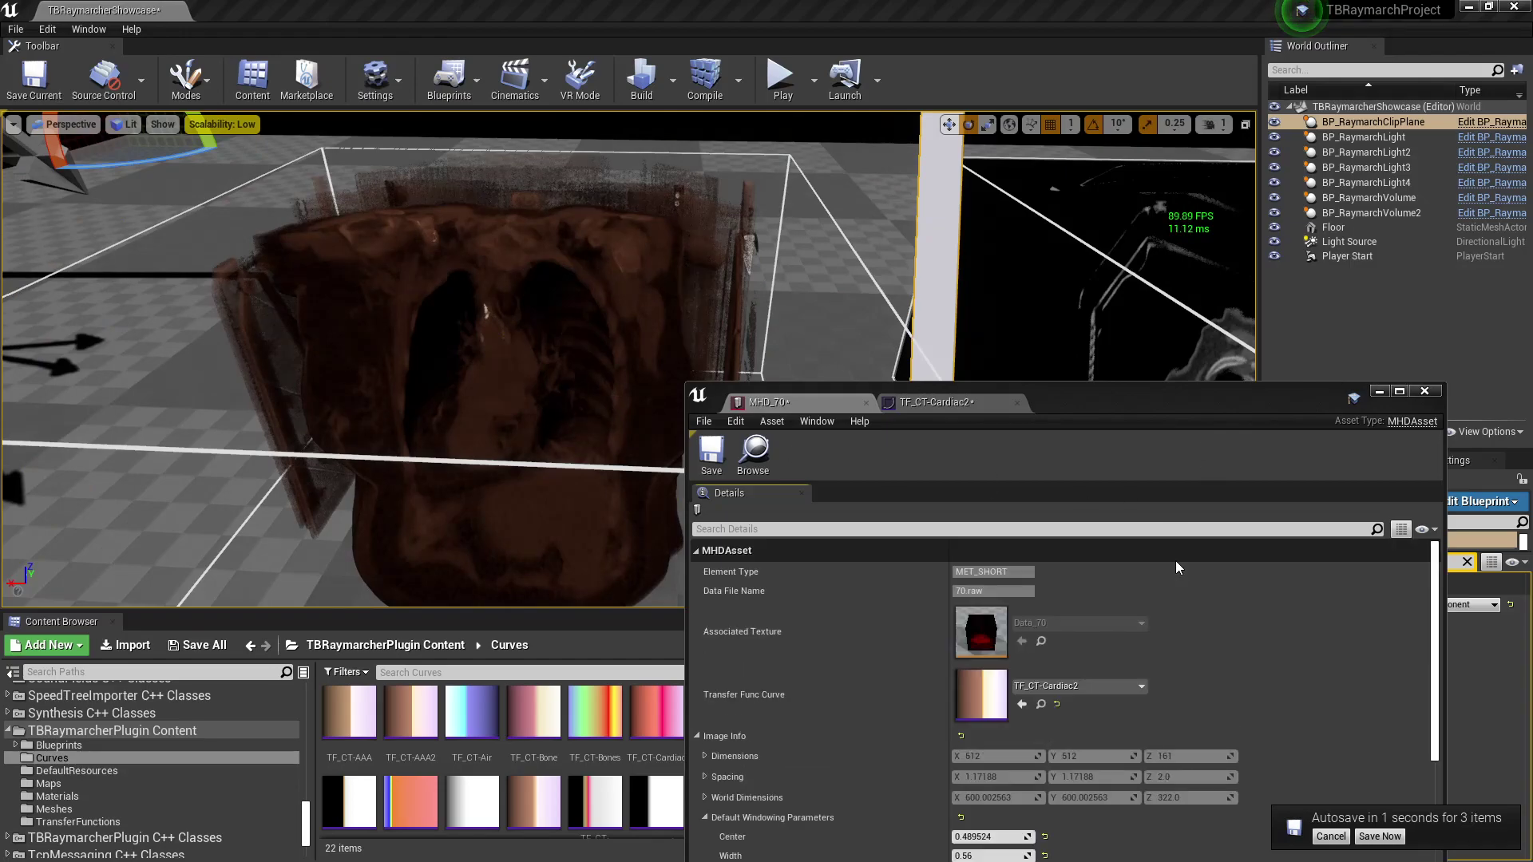
{"action": "double_click", "coordinate": [987, 639]}
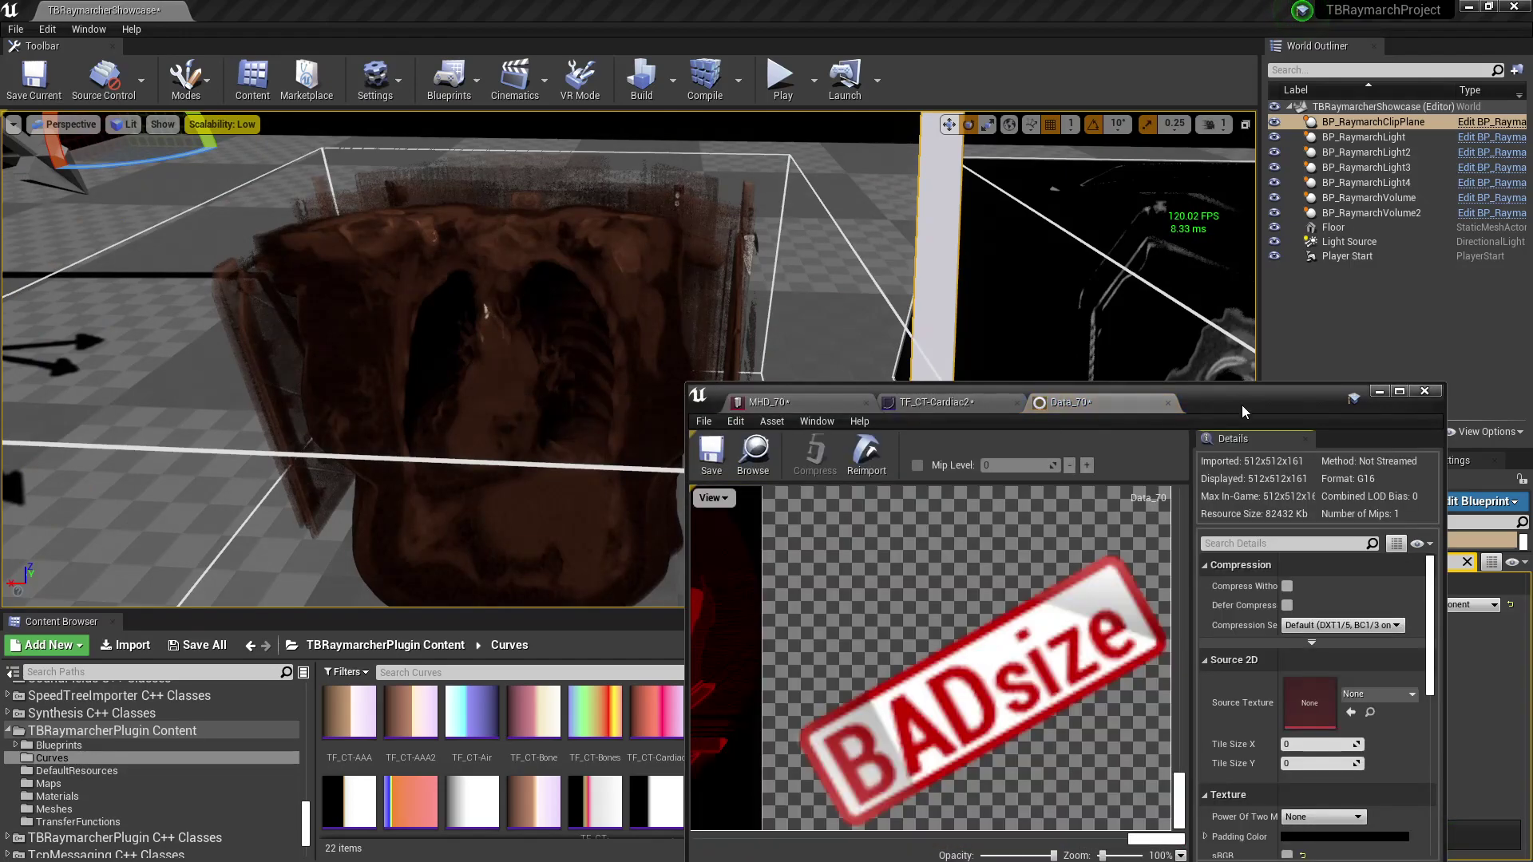
{"action": "left_click_drag", "start_coordinate": [1179, 810], "coordinate": [1173, 592]}
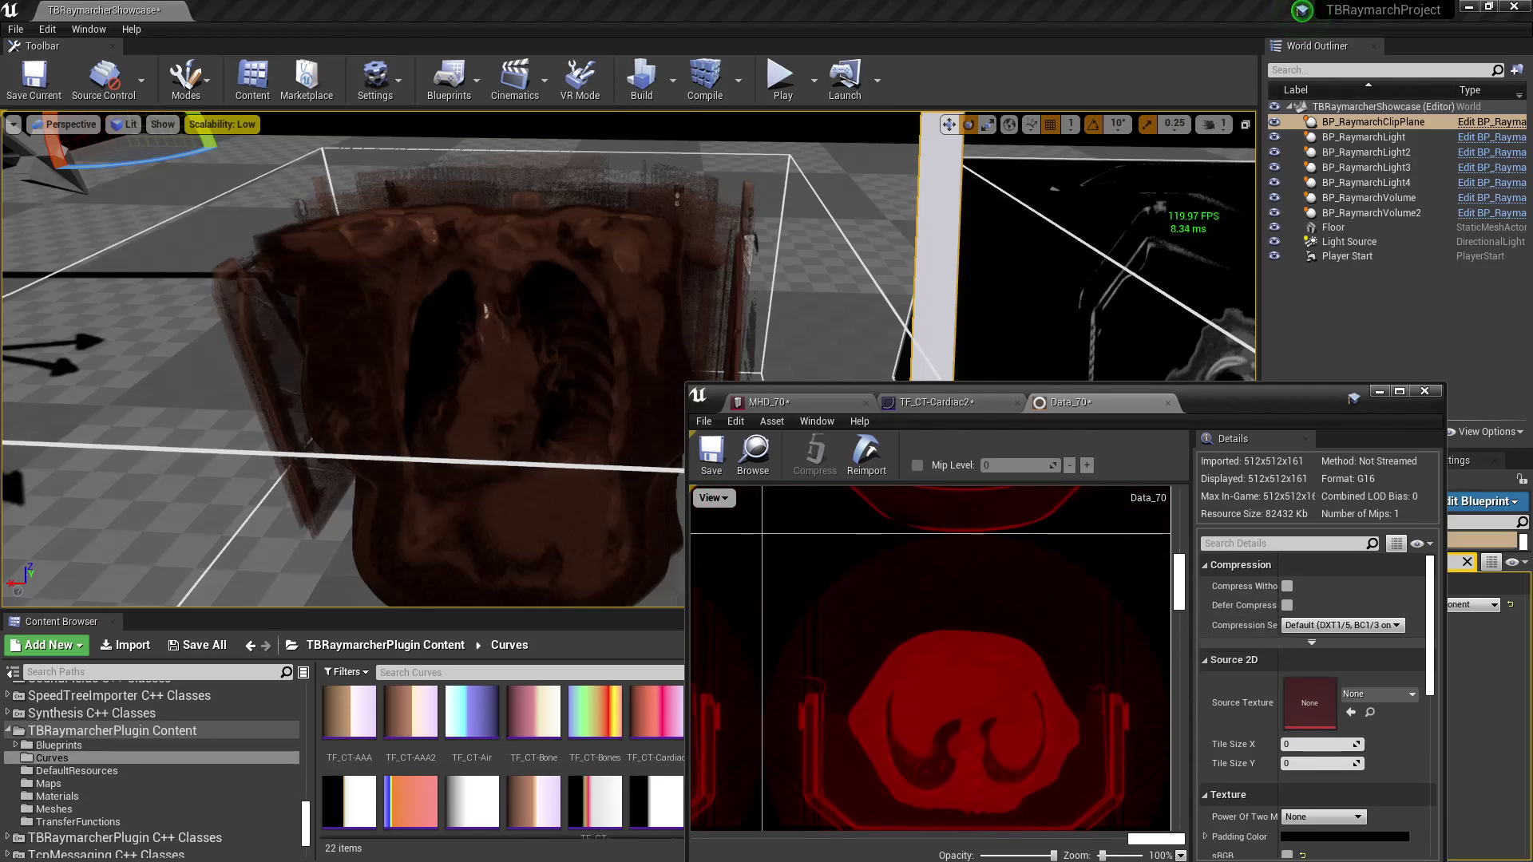
{"action": "left_click", "coordinate": [712, 497]}
{"action": "left_click", "coordinate": [727, 499]}
{"action": "left_click", "coordinate": [727, 499]}
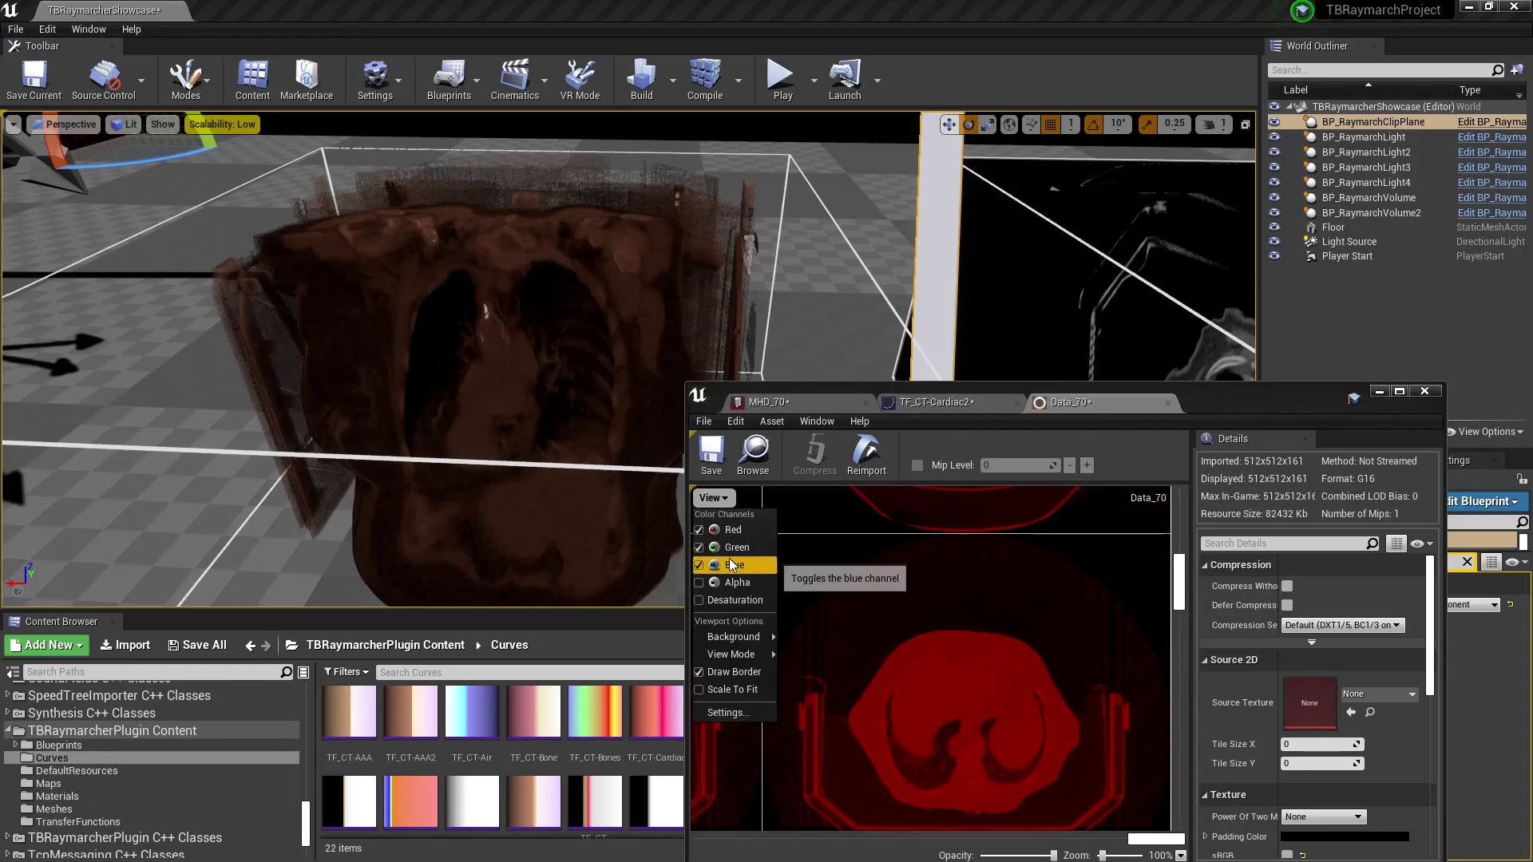
{"action": "left_click", "coordinate": [733, 543]}
Examine the grid of slices in the Data_70 volume texture at 21% zoom.
{"action": "scroll", "coordinate": [1031, 613], "scroll_direction": "down", "scroll_amount": 6}
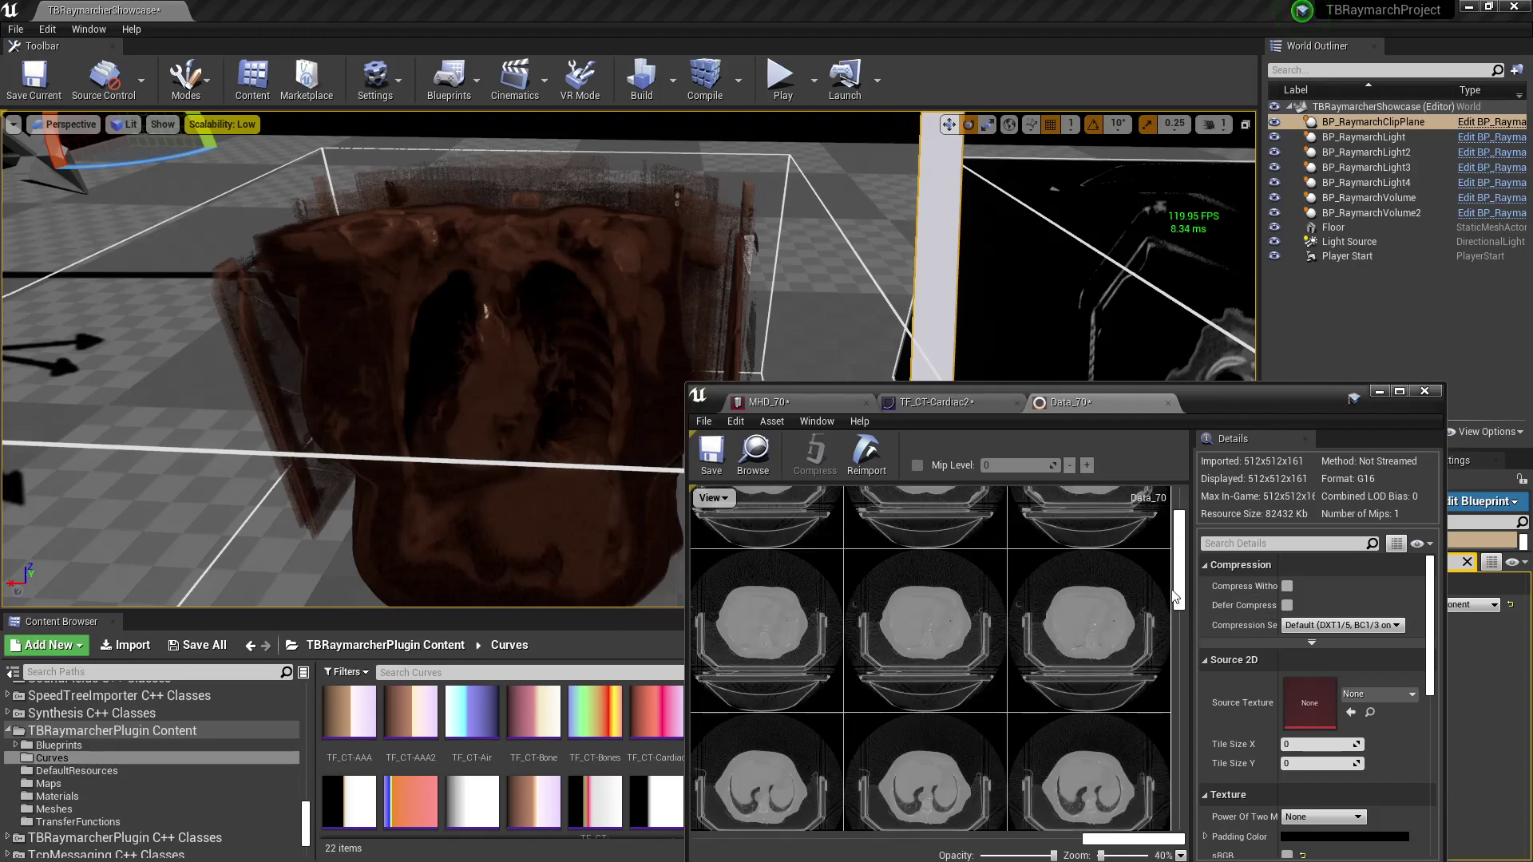
{"action": "scroll", "coordinate": [1034, 619], "scroll_direction": "up", "scroll_amount": 3}
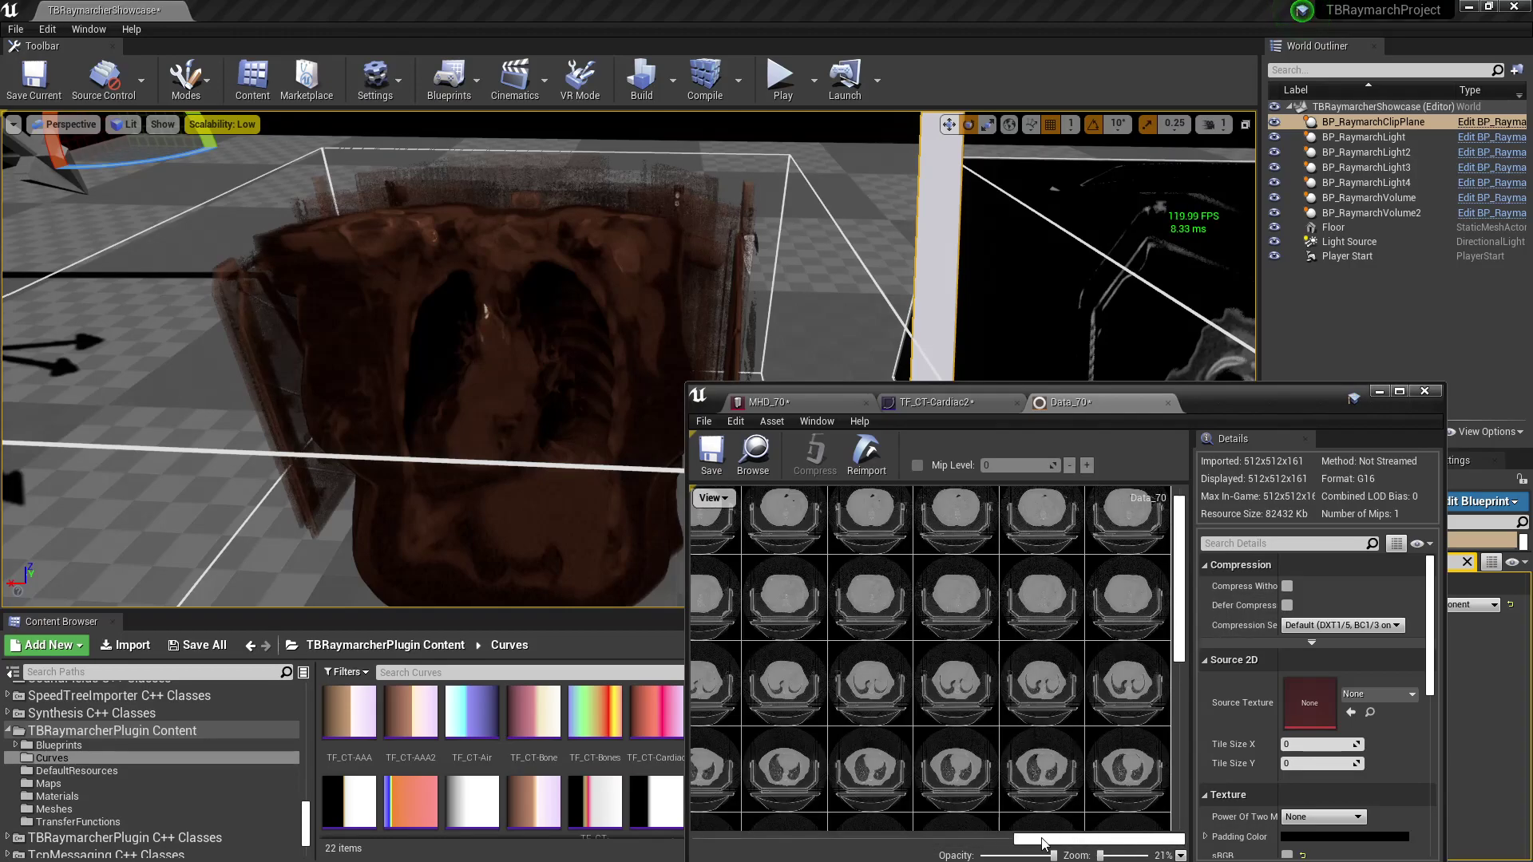
{"action": "left_click_drag", "start_coordinate": [1059, 842], "coordinate": [794, 840]}
{"action": "mouse_move", "coordinate": [1175, 634]}
{"action": "left_mouse_down"}
{"action": "mouse_move", "coordinate": [1173, 679]}
{"action": "mouse_move", "coordinate": [1187, 615]}
{"action": "left_mouse_up"}
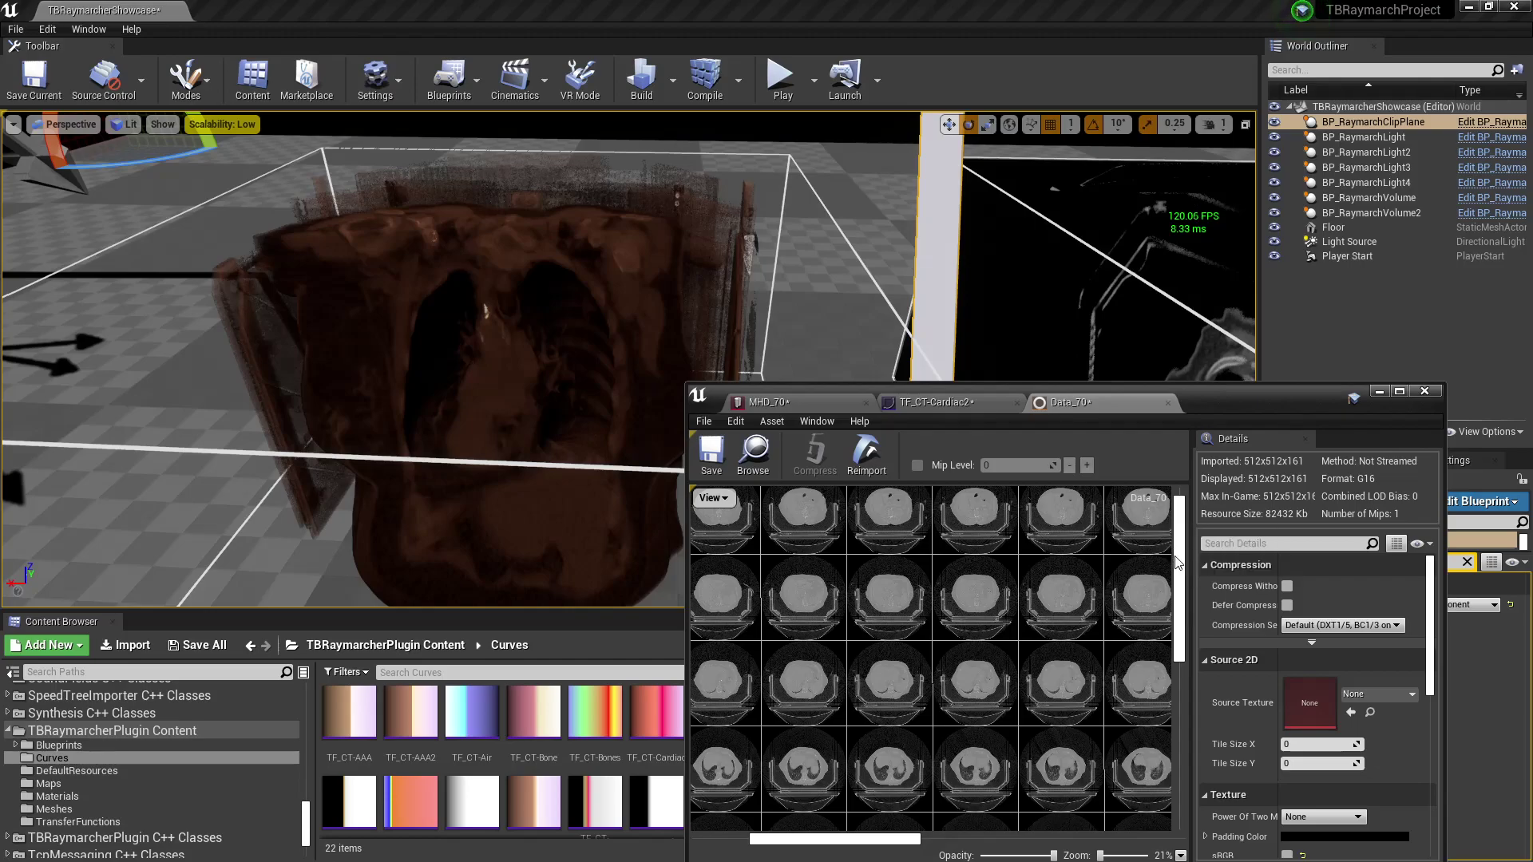
{"action": "left_click_drag", "start_coordinate": [1176, 557], "coordinate": [1178, 529]}
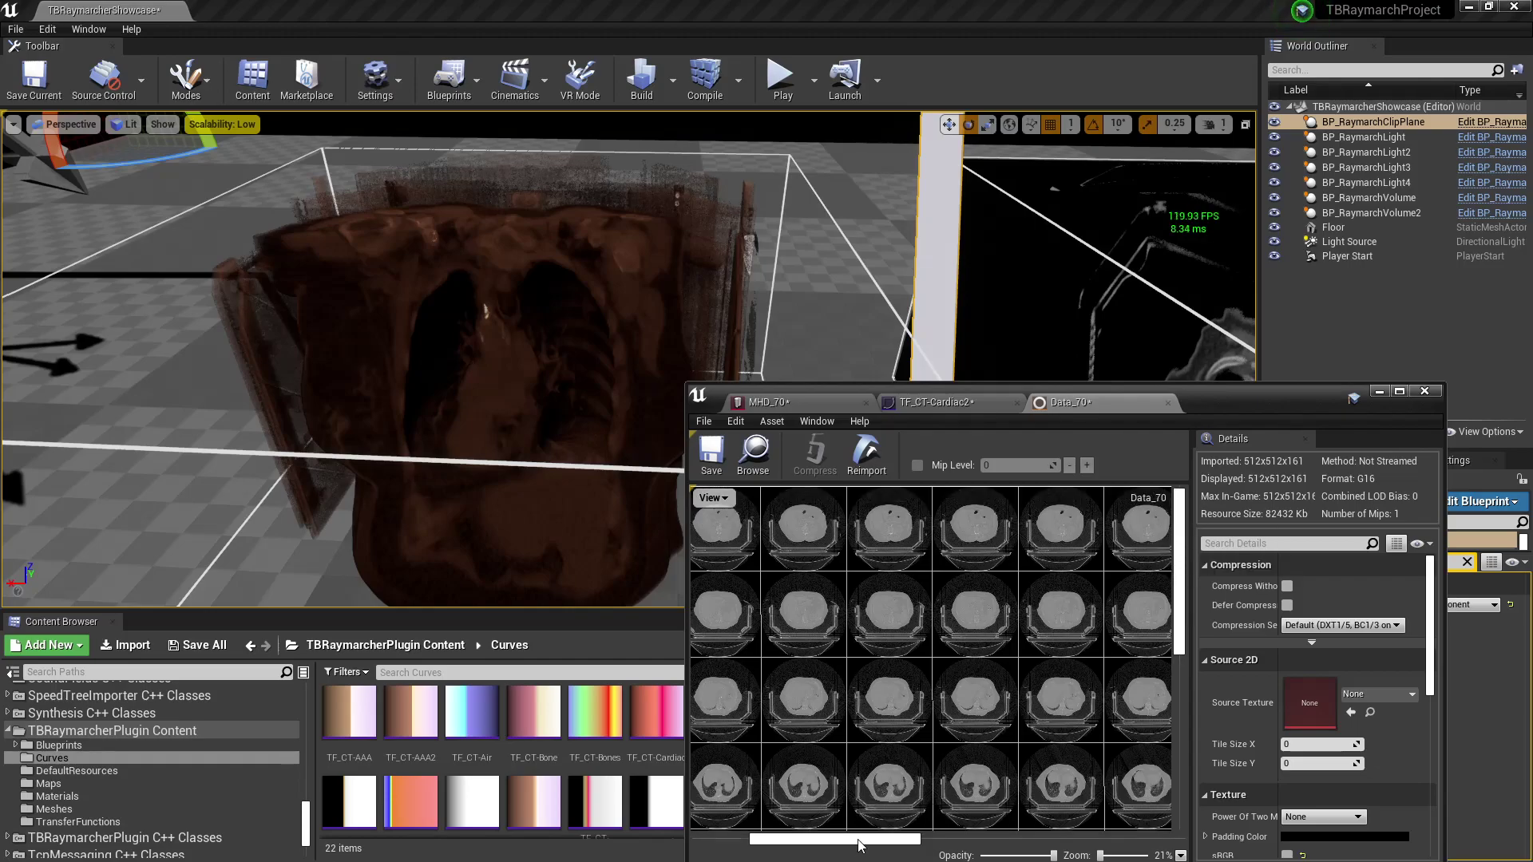
{"action": "left_click_drag", "start_coordinate": [862, 840], "coordinate": [797, 843]}
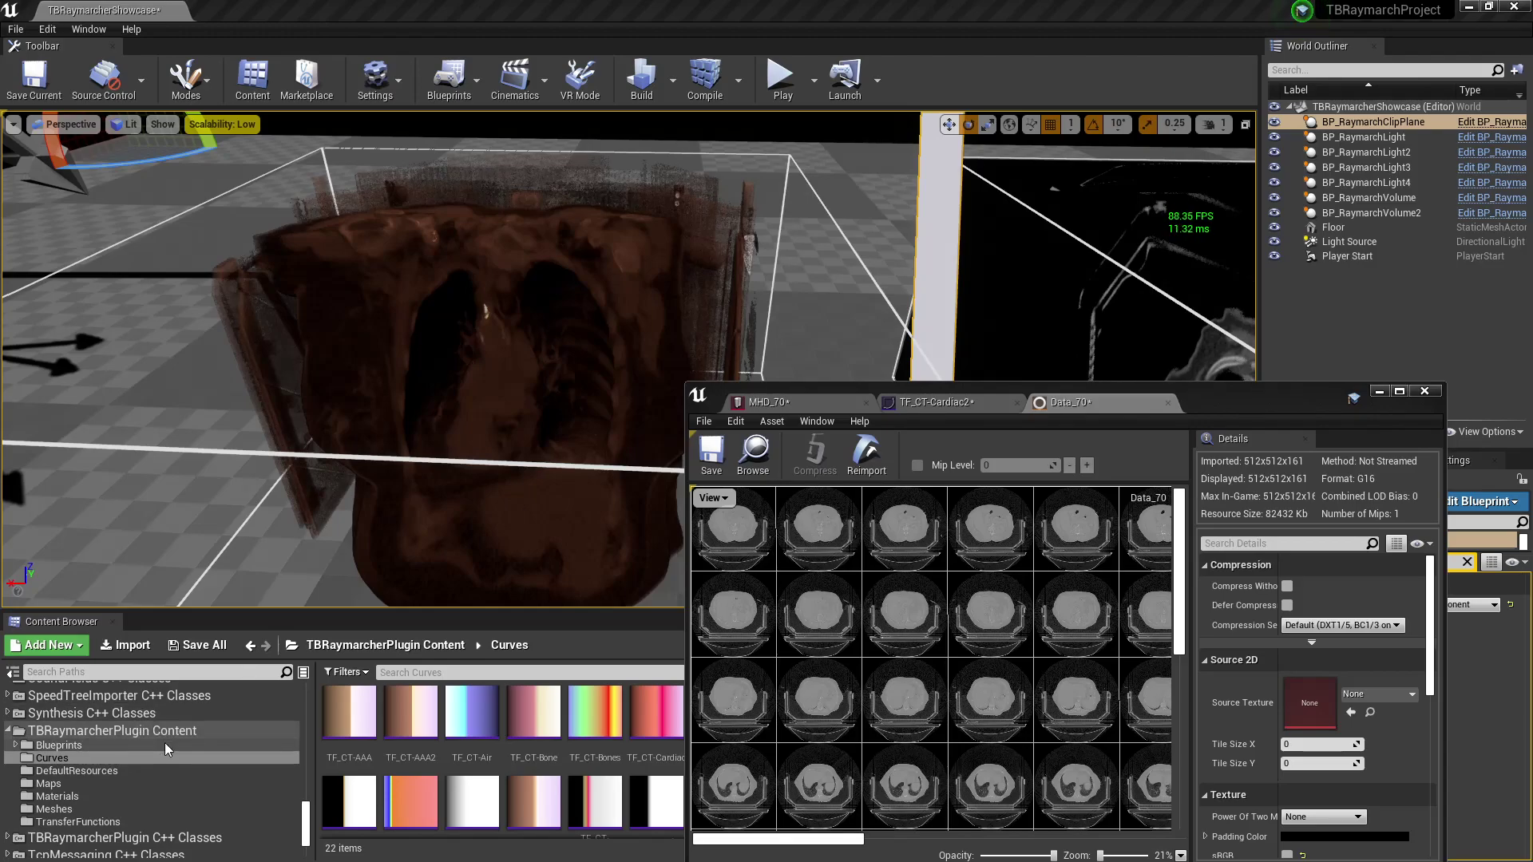
Select BP_RaymarchVolume in the viewport and move the asset editor window clear of the Content Browser.
{"action": "left_click", "coordinate": [517, 487]}
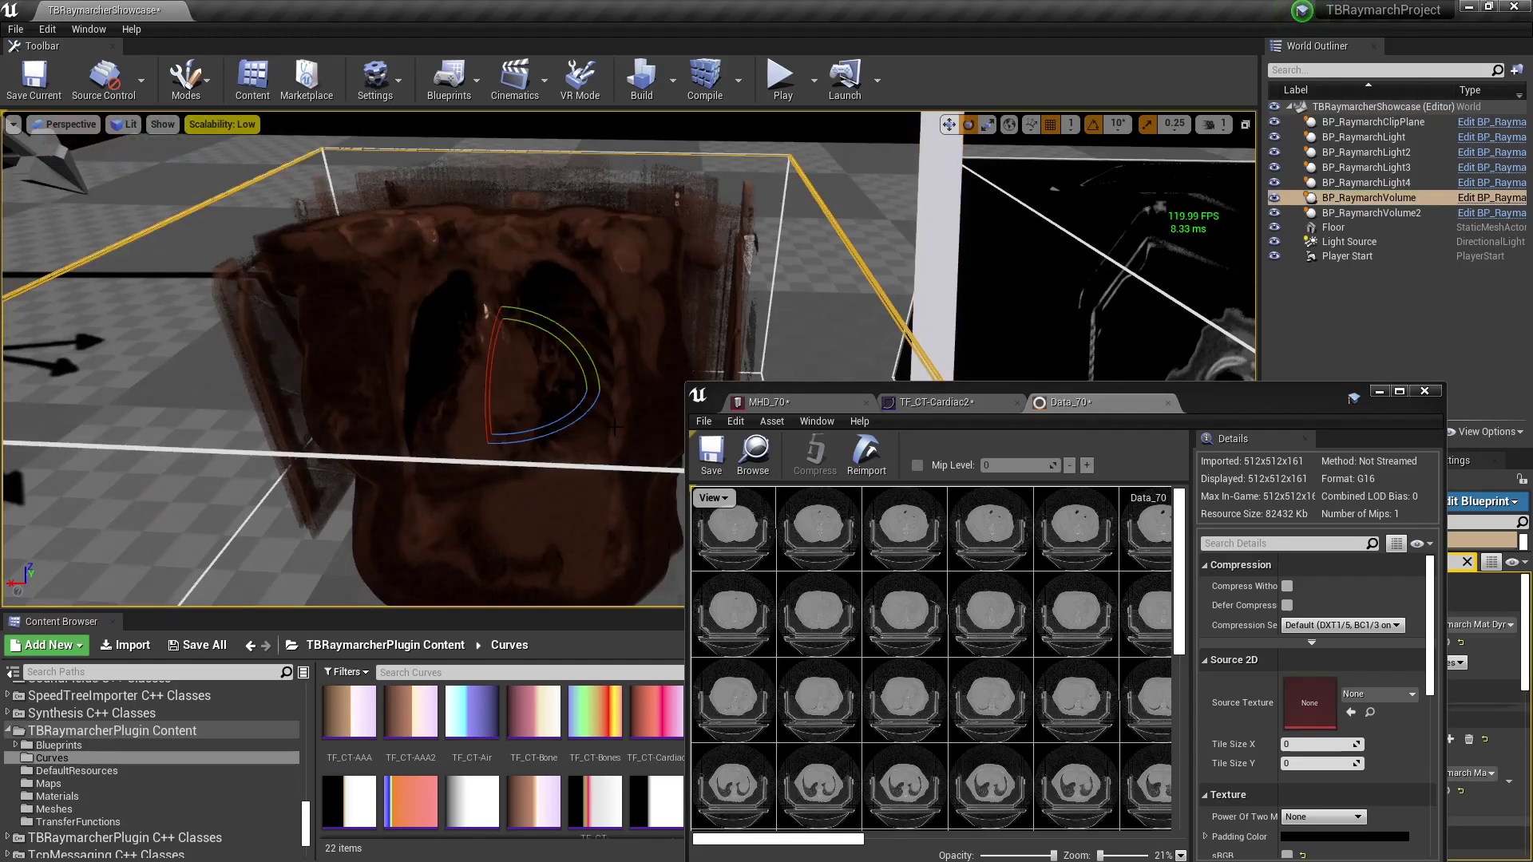
{"action": "left_click", "coordinate": [1233, 401]}
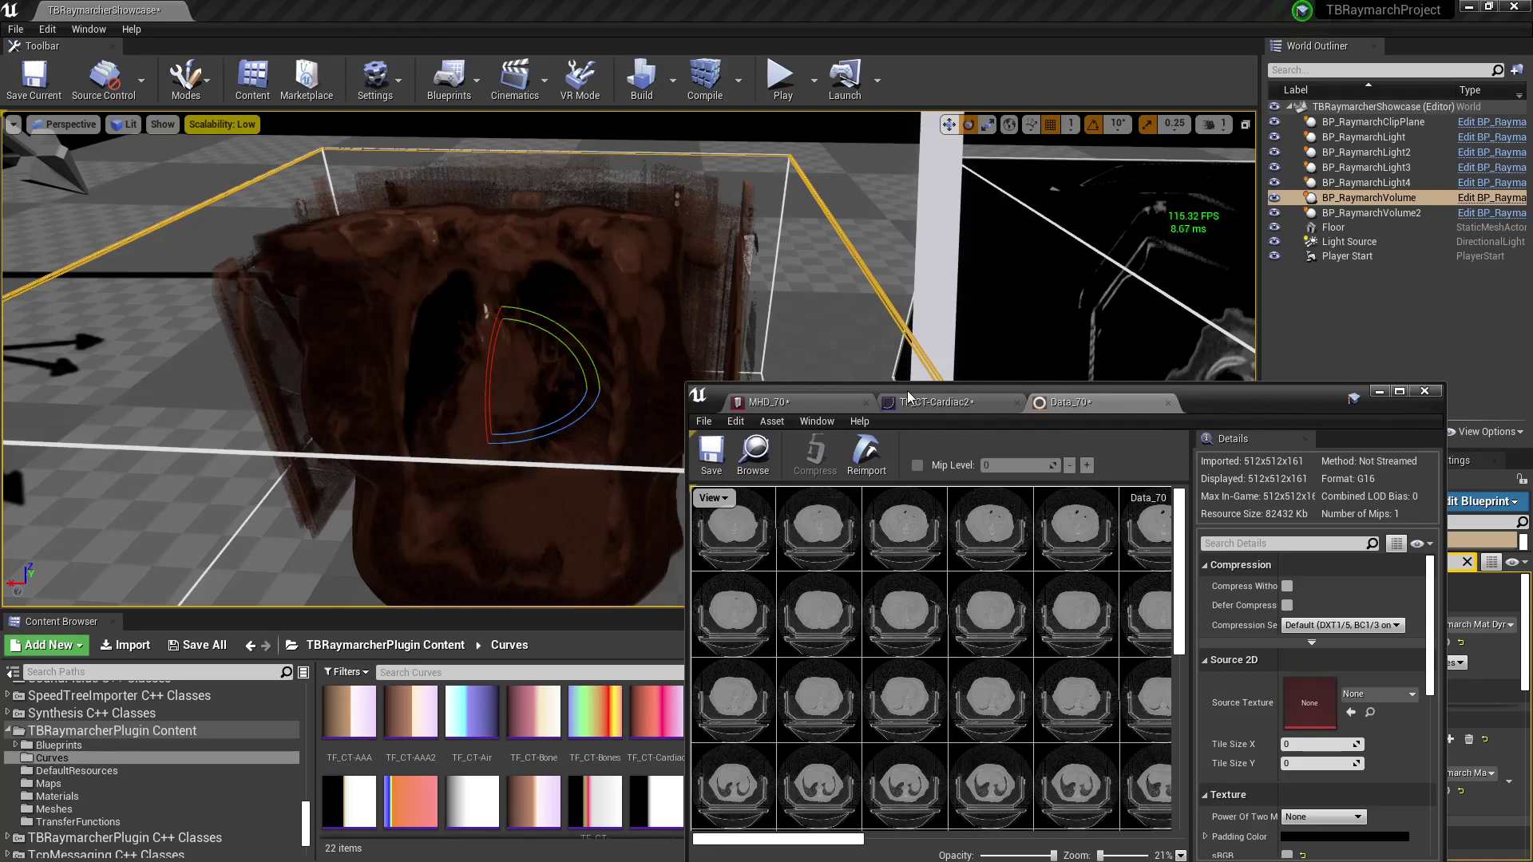
{"action": "left_click_drag", "start_coordinate": [1225, 410], "coordinate": [1532, 415]}
{"action": "left_click_drag", "start_coordinate": [1532, 332], "coordinate": [1410, 329]}
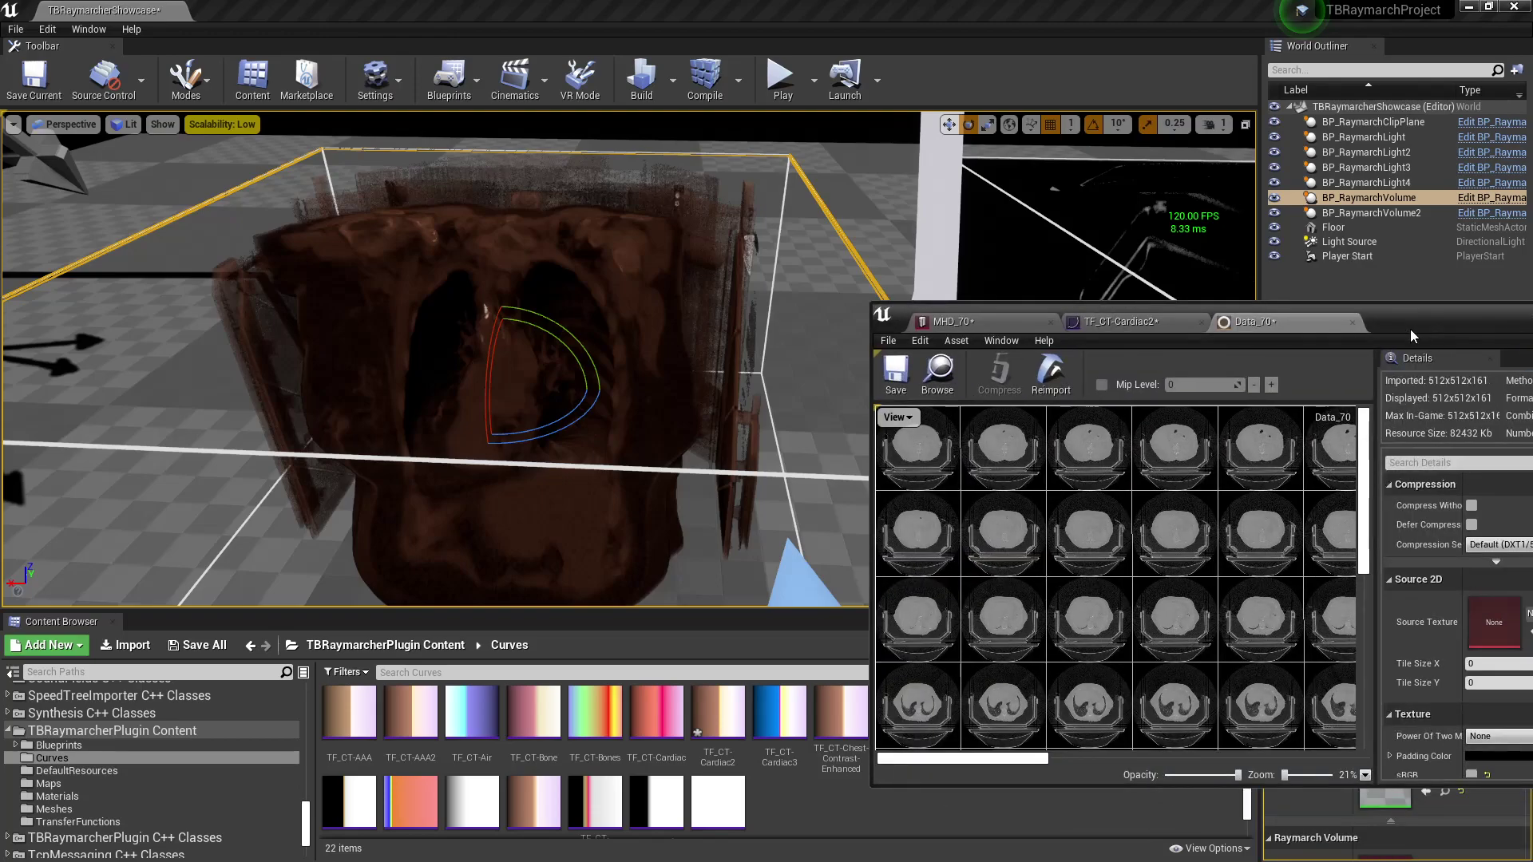
Show the DefaultResources folder of the TBRaymarcherPlugin content.
{"action": "left_click", "coordinate": [812, 810]}
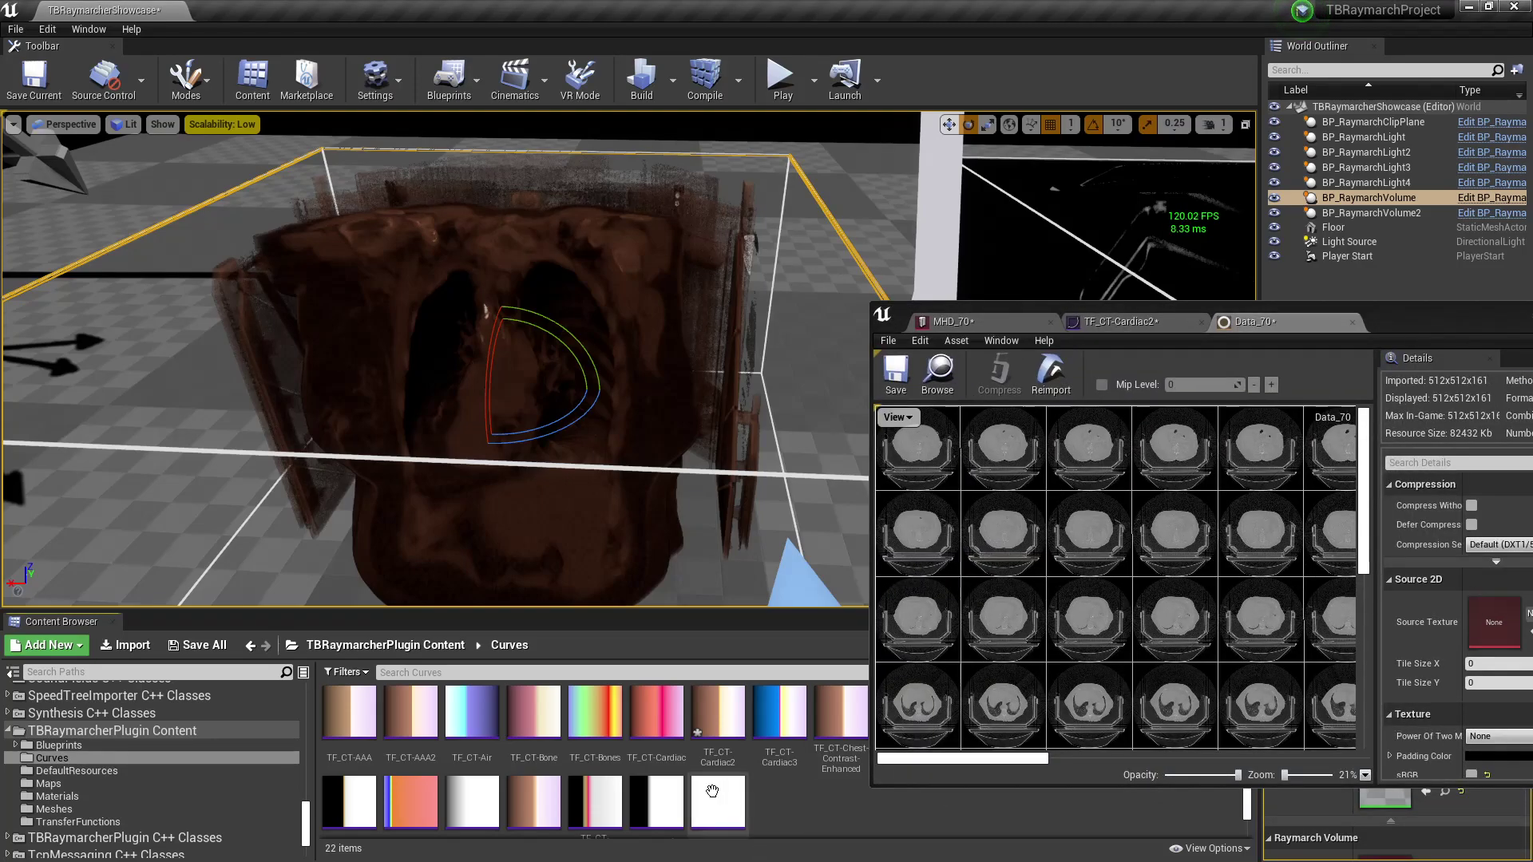
{"action": "left_click", "coordinate": [84, 771]}
{"action": "left_click", "coordinate": [534, 749]}
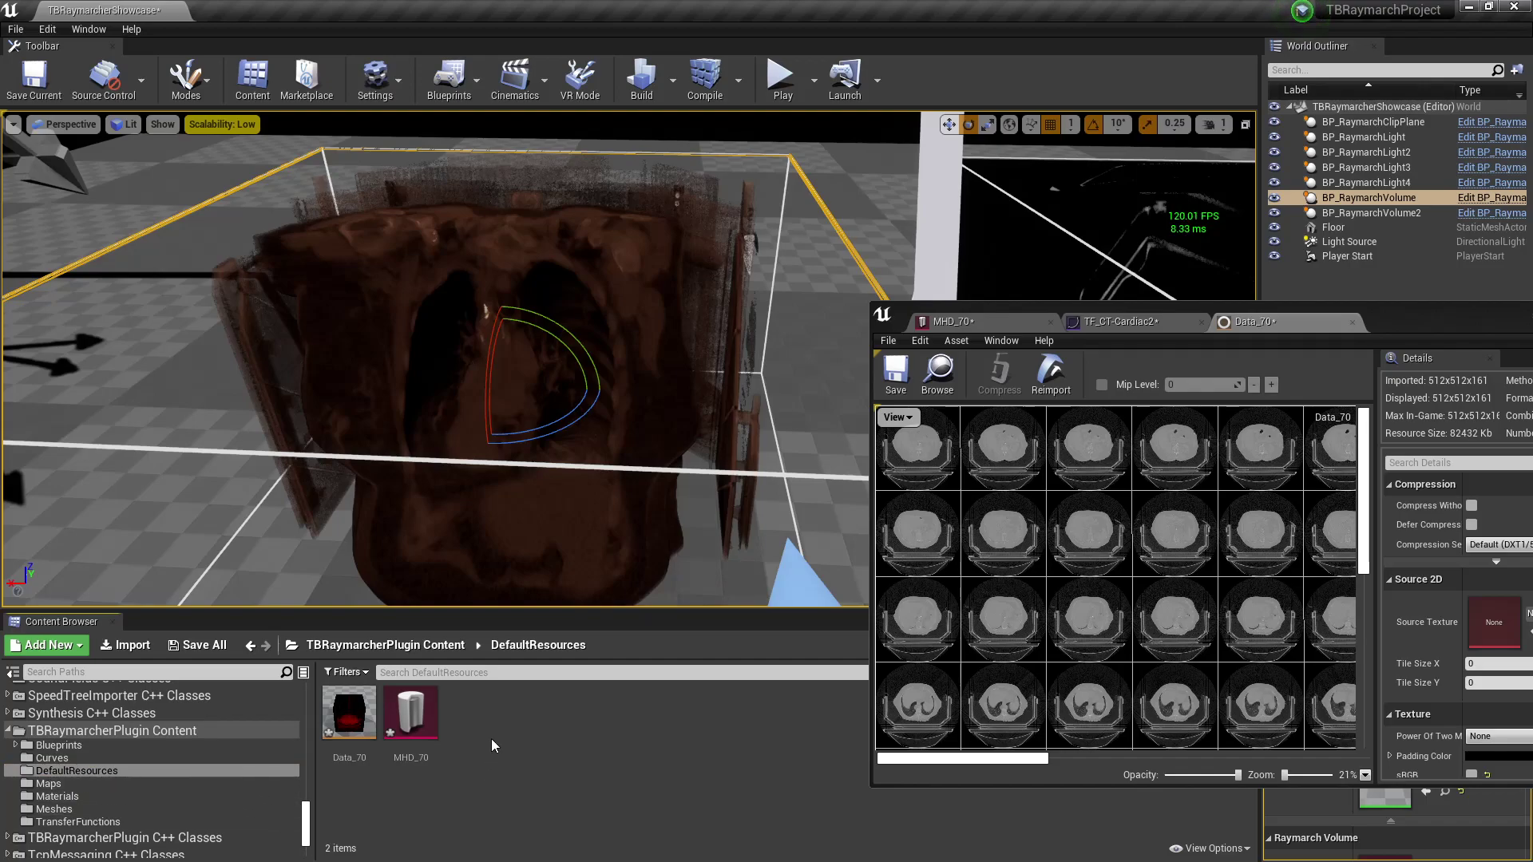
Switch to File Explorer and open the subset0 folder inside Downloads on the Data (D:) drive.
{"action": "key", "text": "alt+Tab"}
{"action": "key", "text": "super"}
{"action": "left_click", "coordinate": [101, 845]}
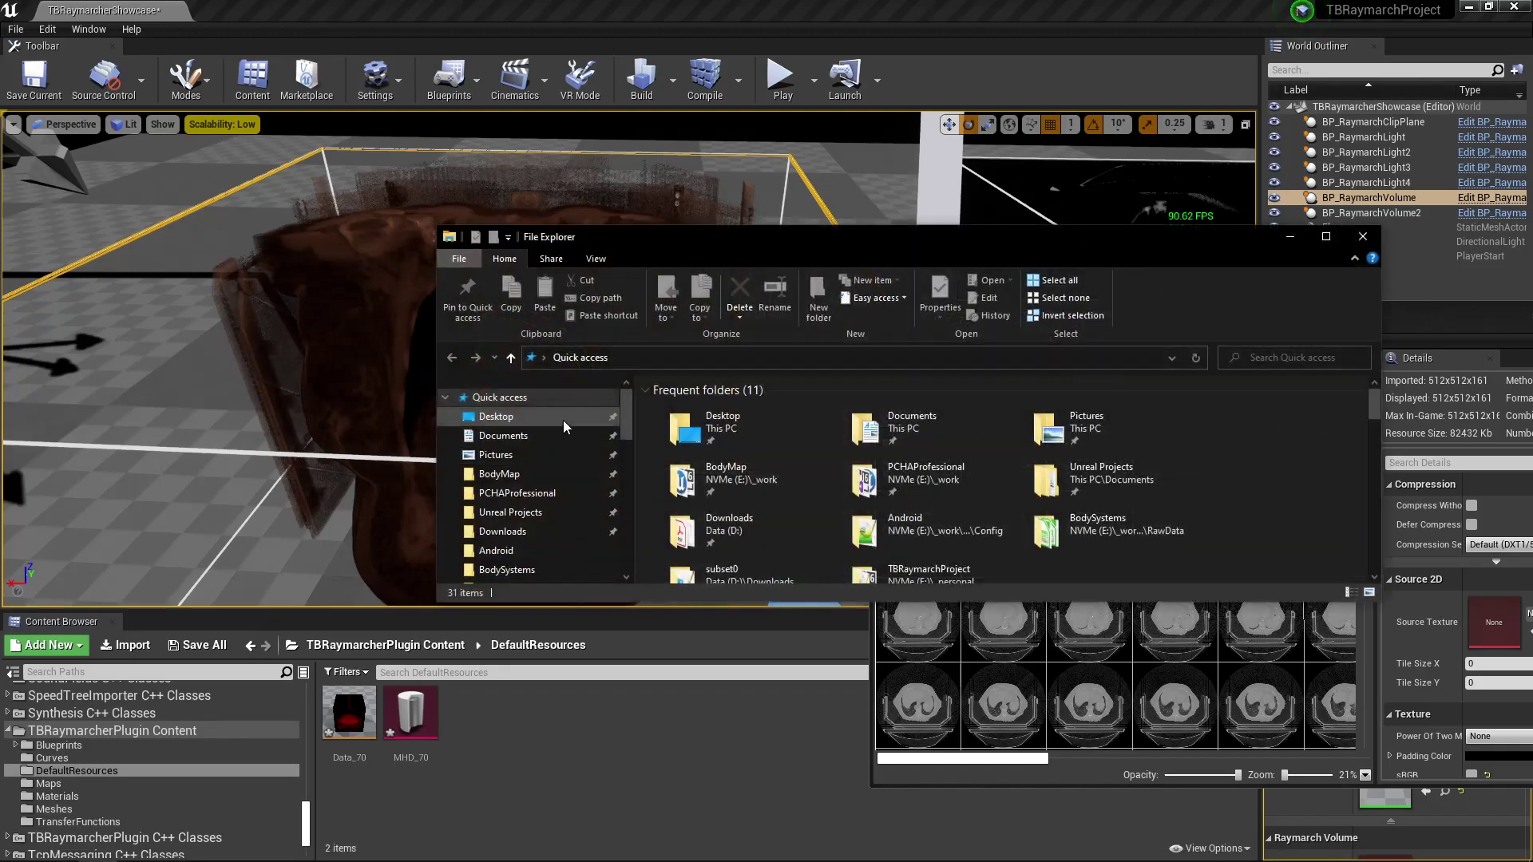
{"action": "left_click", "coordinate": [527, 532]}
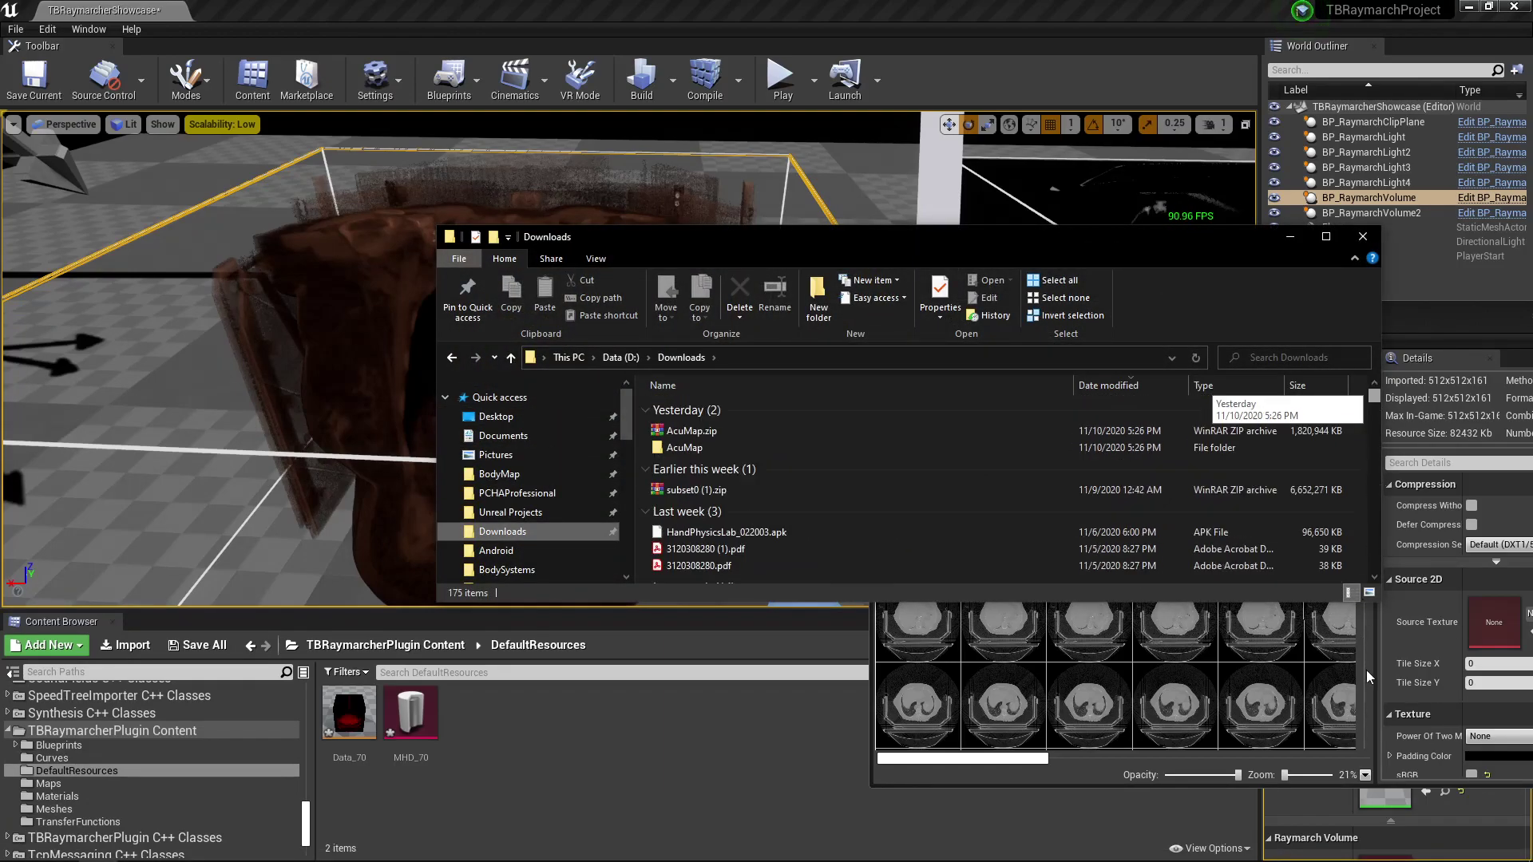
{"action": "left_click_drag", "start_coordinate": [1375, 394], "coordinate": [1379, 573]}
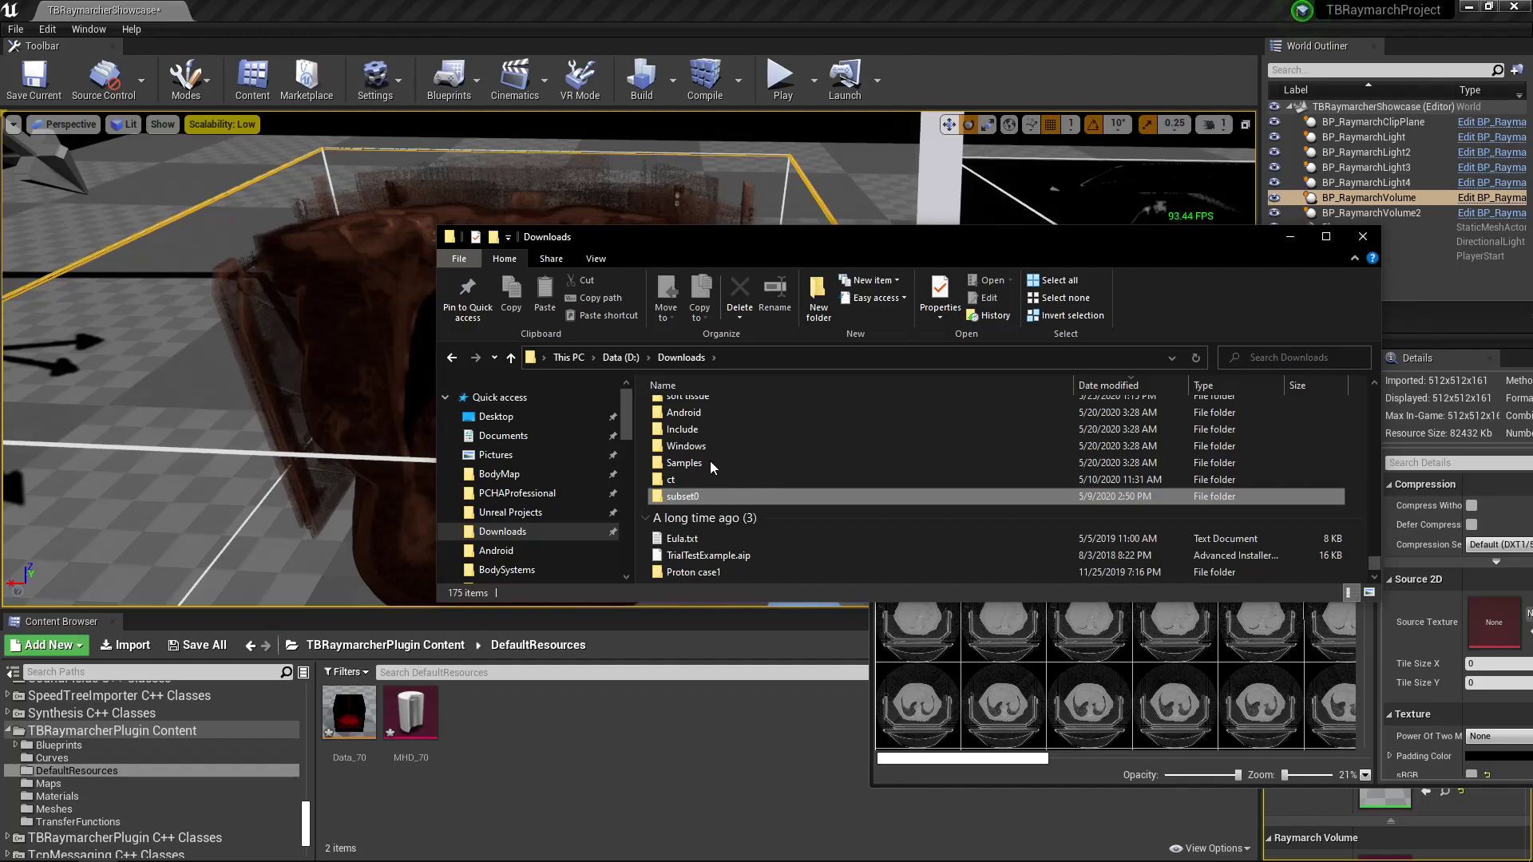
{"action": "double_click", "coordinate": [717, 494]}
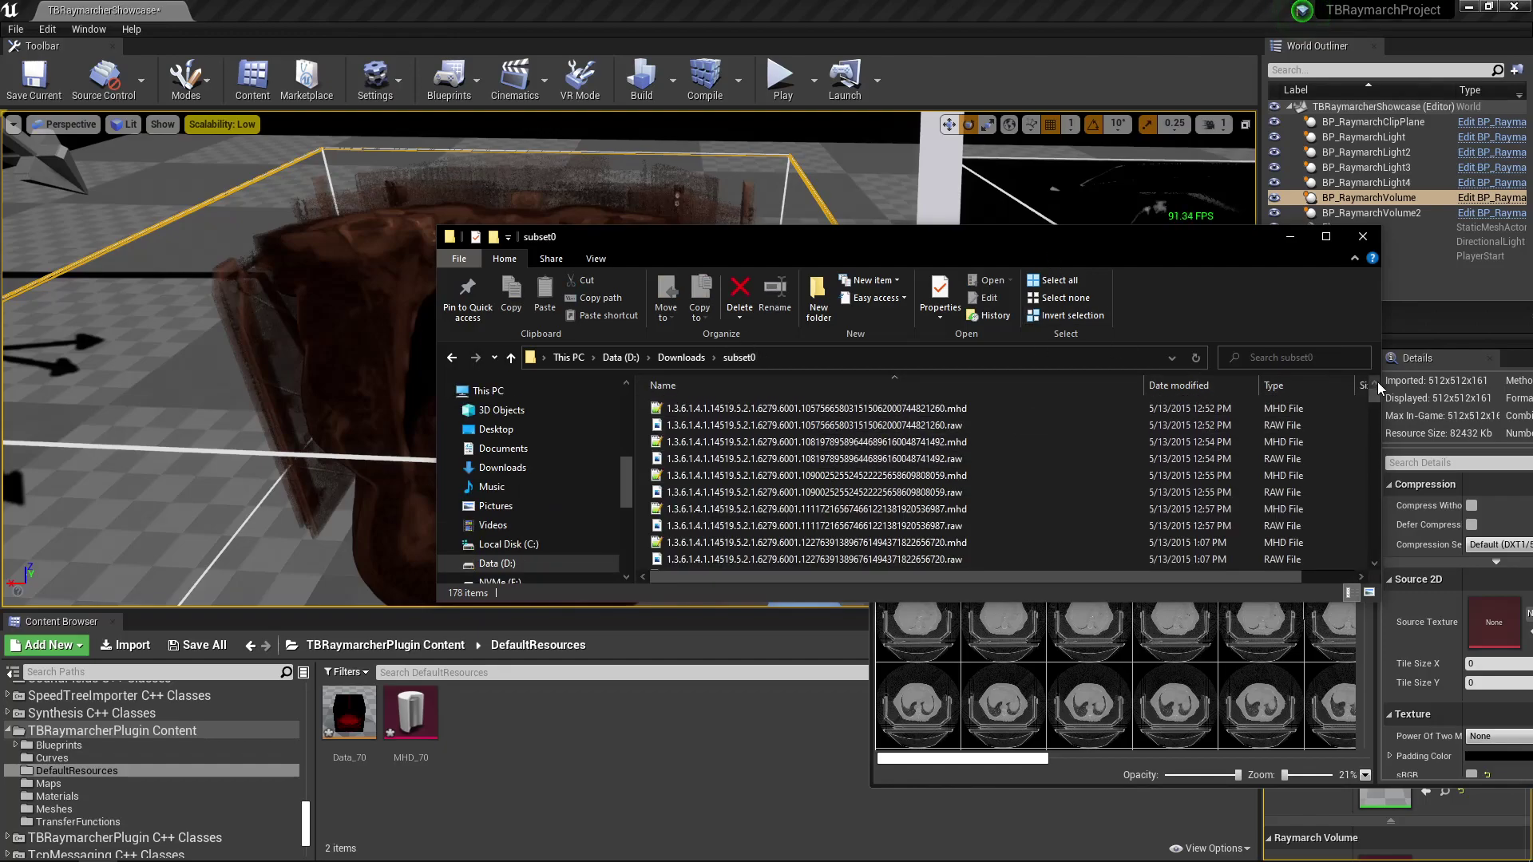
Pick out the 344,064 KB RAW file in subset0 and move the folder window clear of the Content Browser.
{"action": "left_click_drag", "start_coordinate": [1381, 382], "coordinate": [1526, 381]}
{"action": "scroll", "coordinate": [1468, 472], "scroll_direction": "down", "scroll_amount": 2}
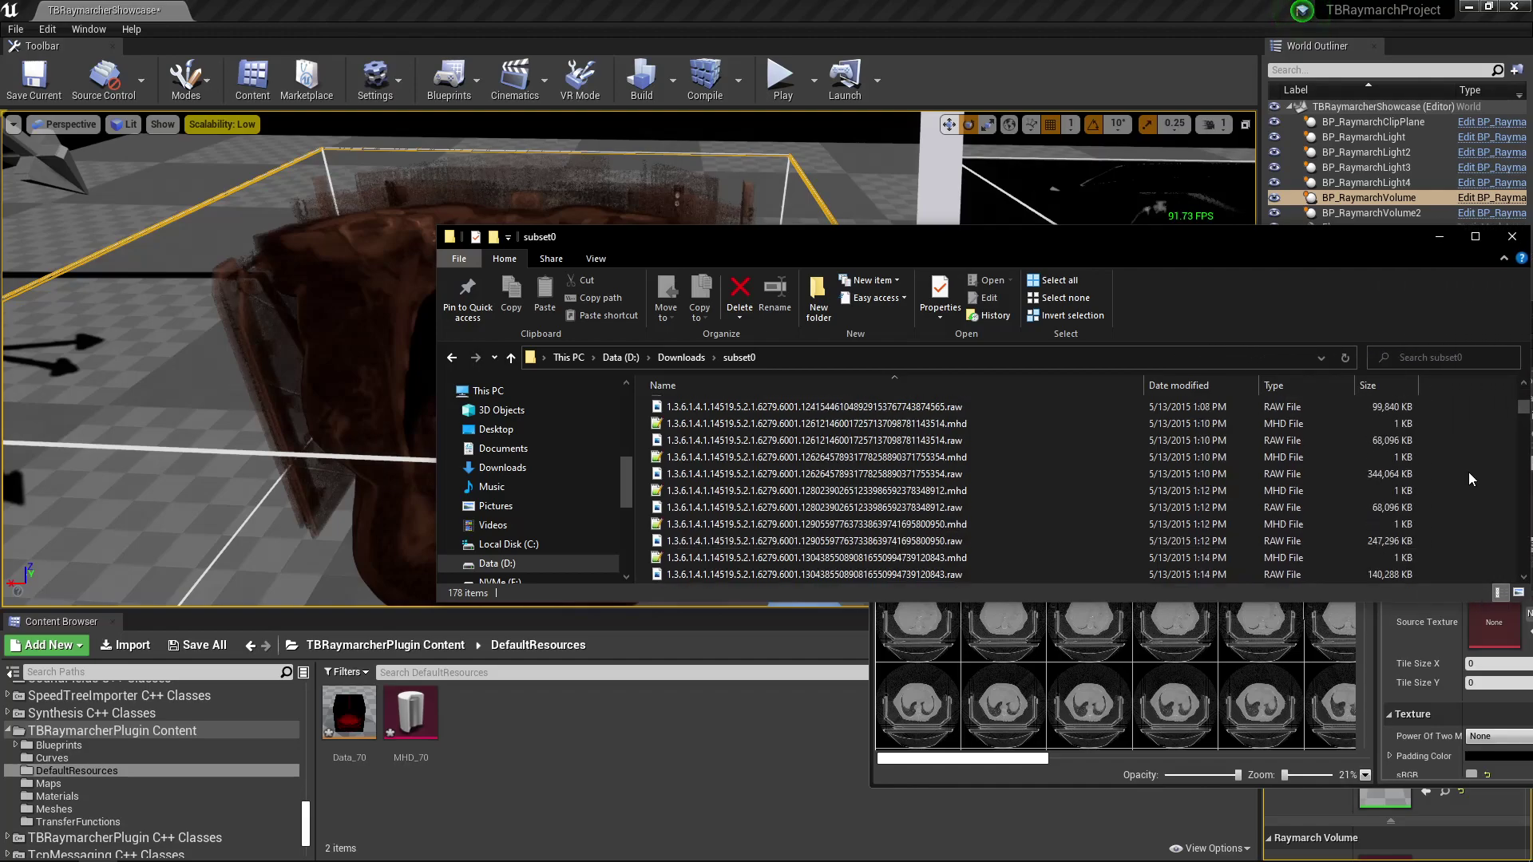
{"action": "scroll", "coordinate": [1441, 477], "scroll_direction": "down", "scroll_amount": 2}
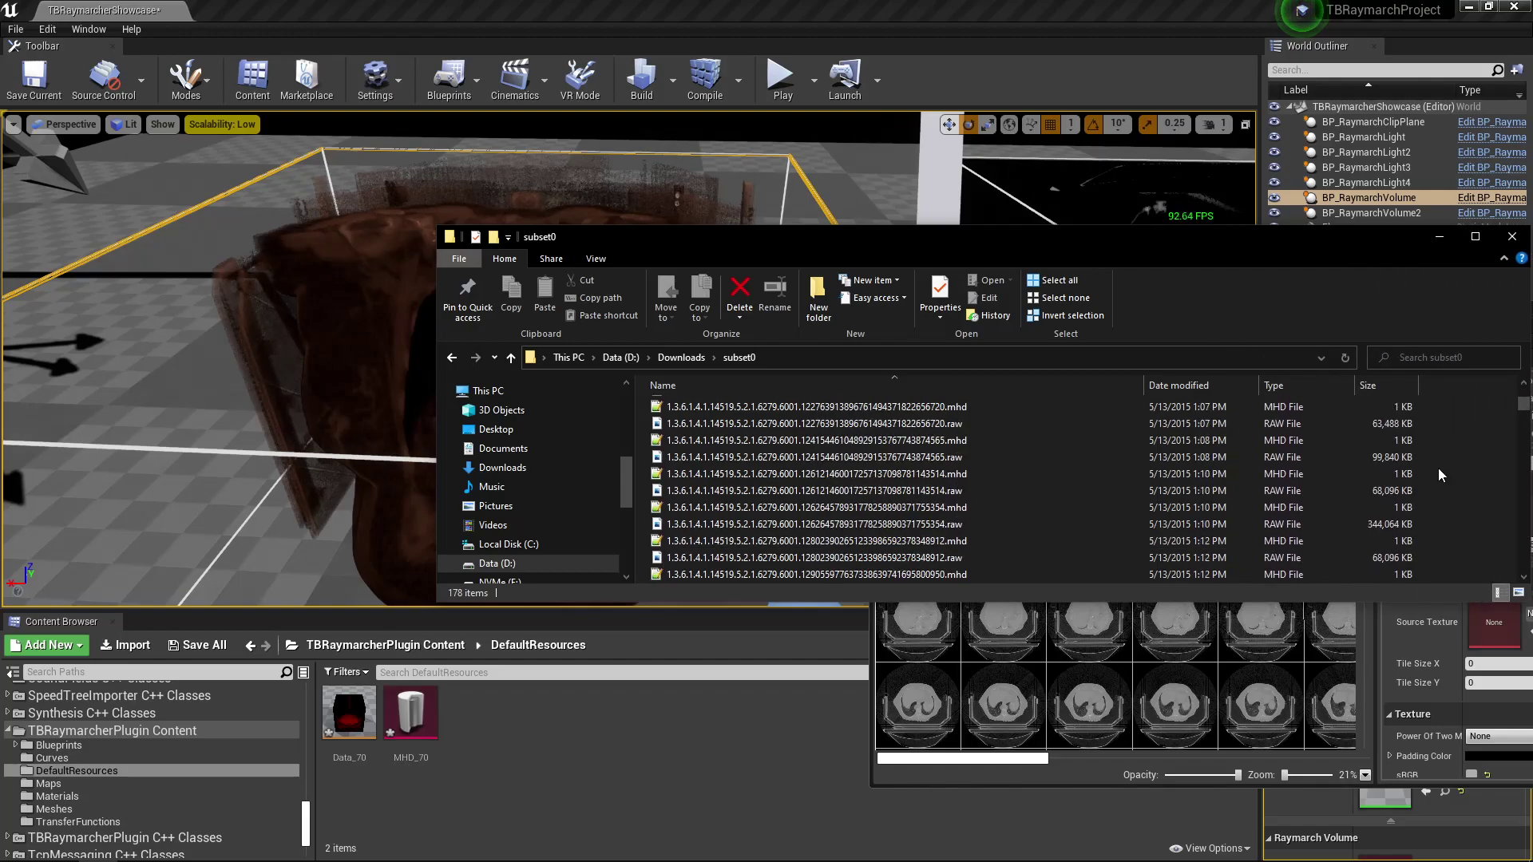
{"action": "left_click", "coordinate": [1245, 524]}
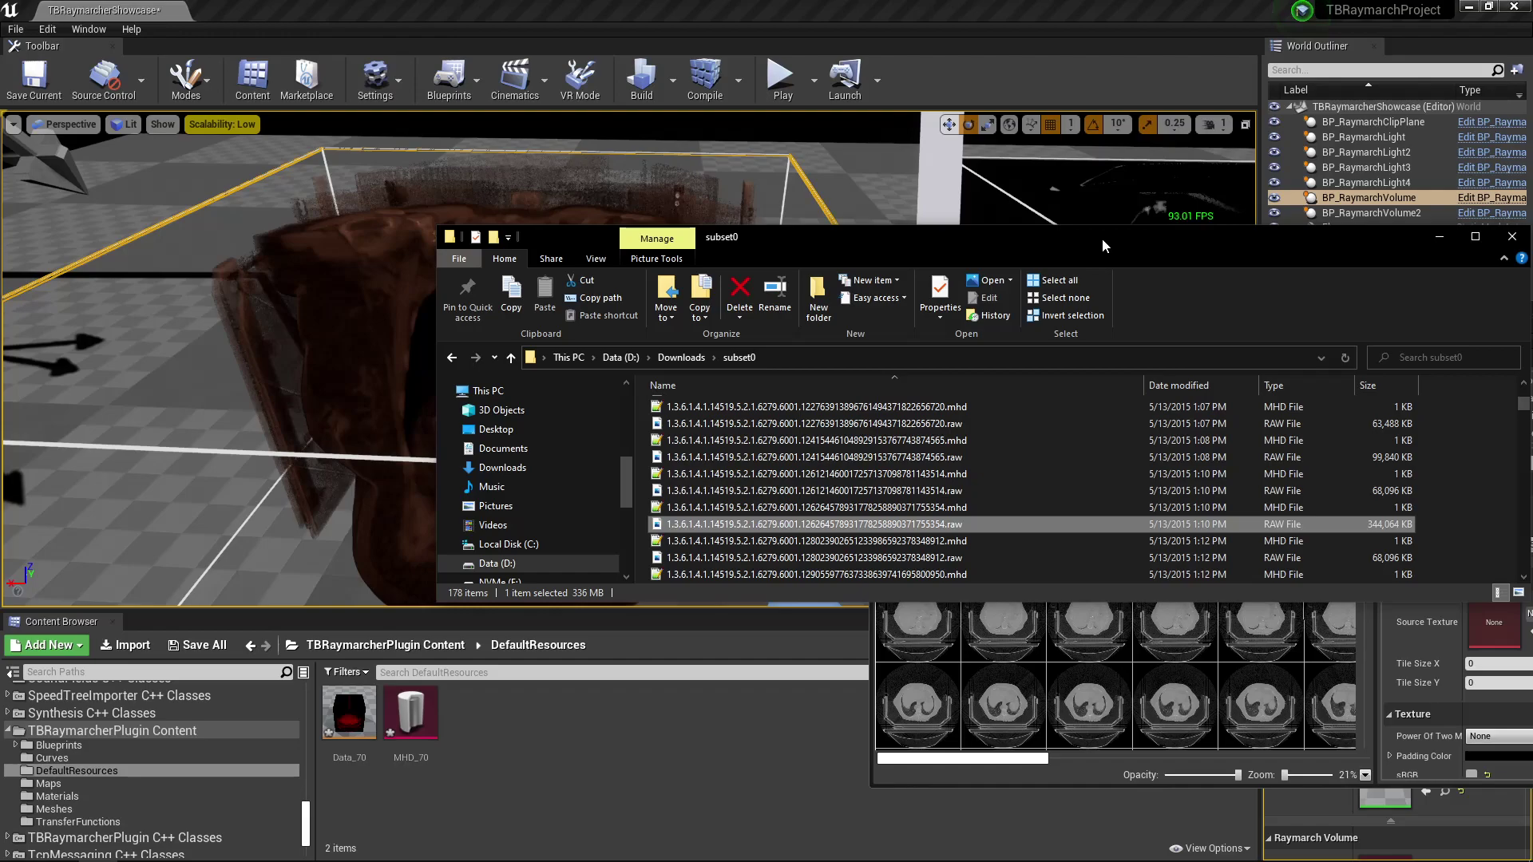
{"action": "left_click_drag", "start_coordinate": [1102, 238], "coordinate": [1434, 155]}
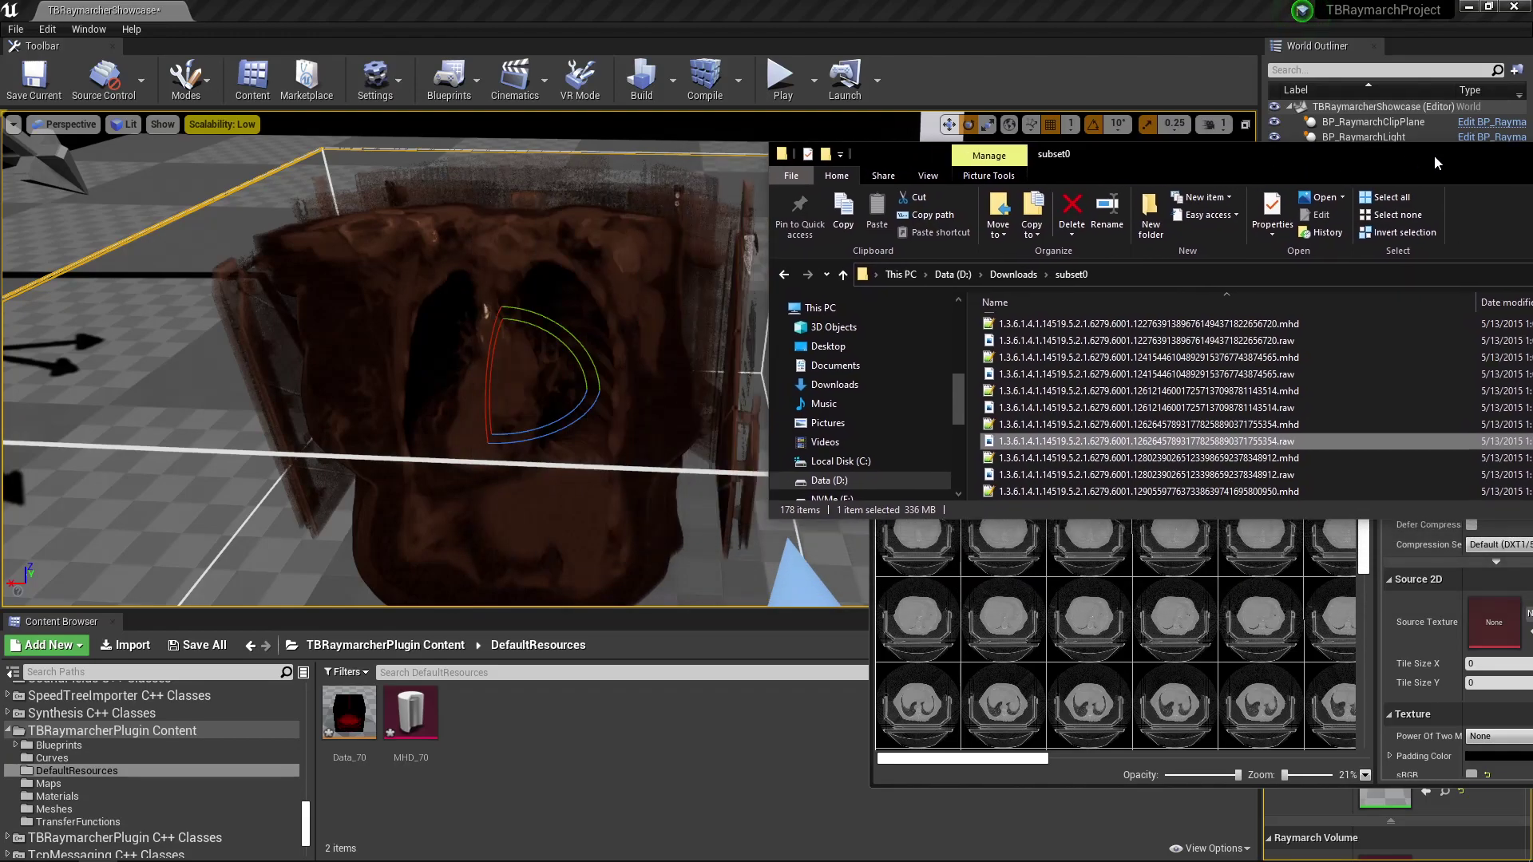
Open the matching .mhd header in Notepad++, examine its spacing, dimension and ElementDataFile entries, and close the text window.
{"action": "left_click", "coordinate": [1289, 427]}
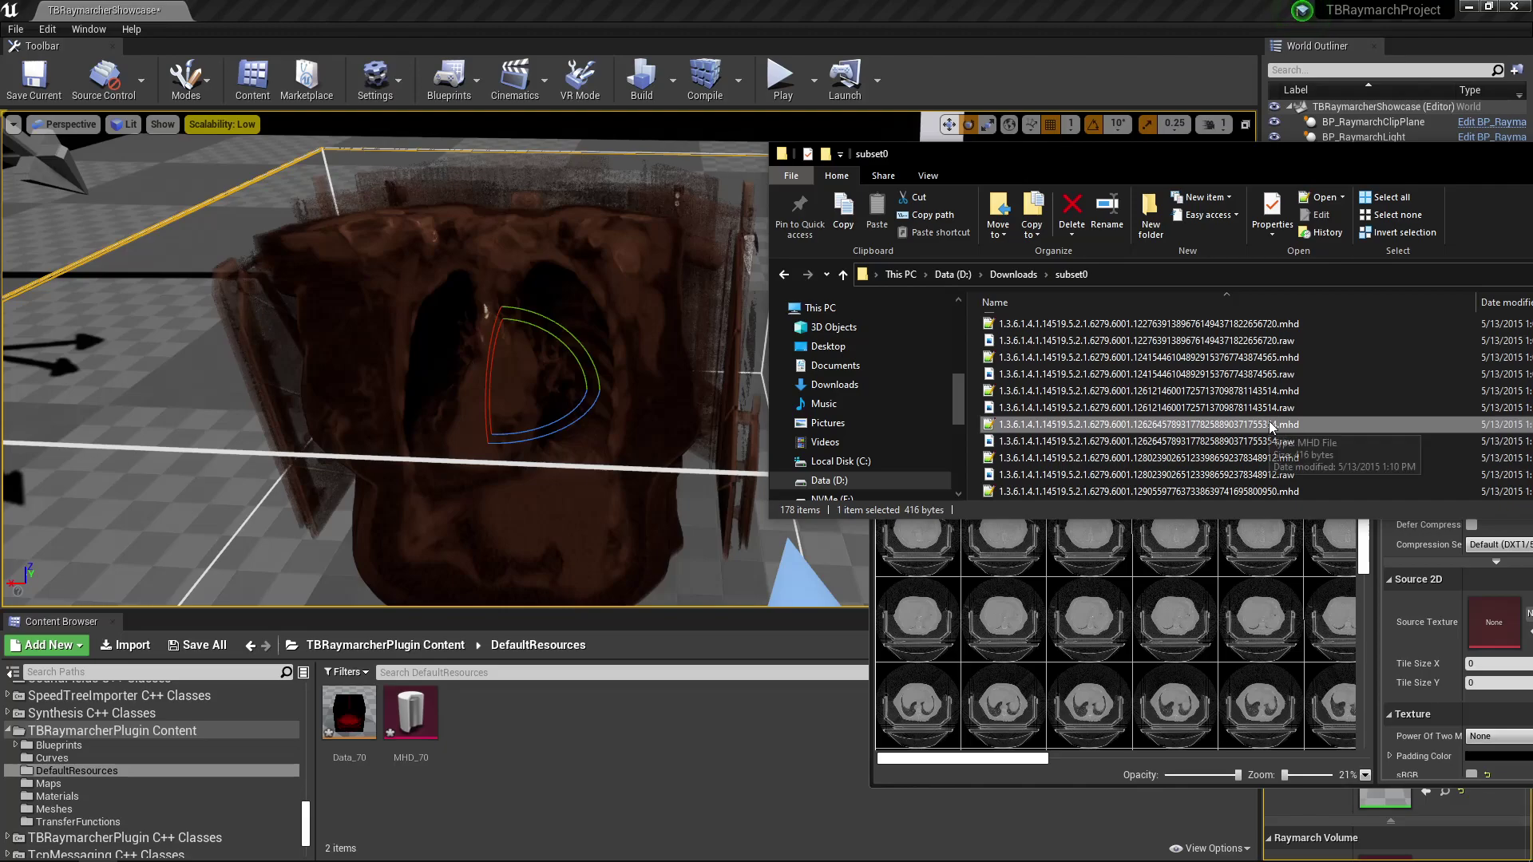
{"action": "double_click", "coordinate": [1275, 427]}
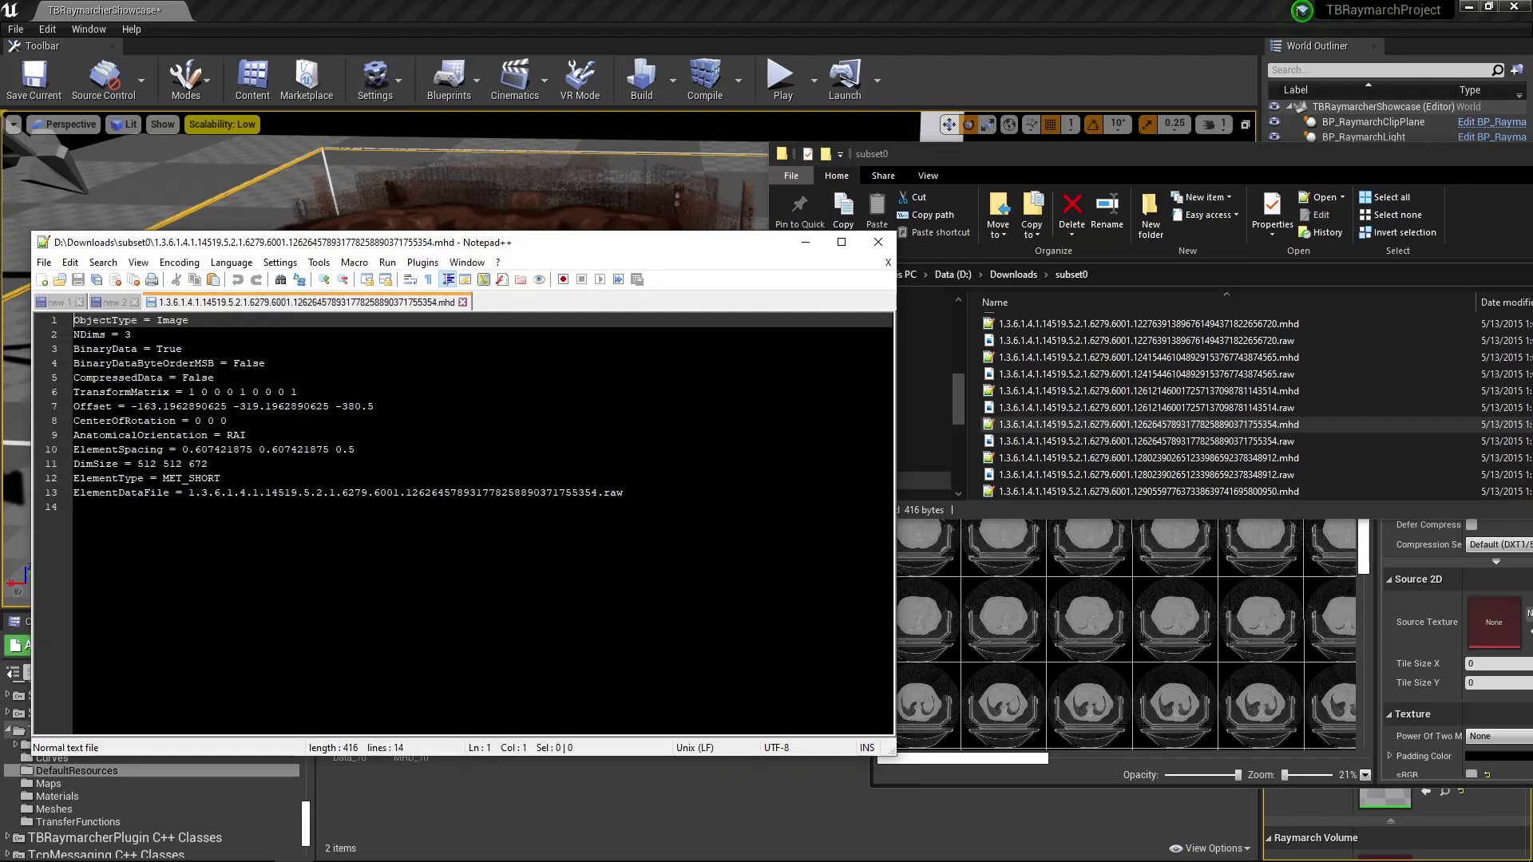
{"action": "left_click_drag", "start_coordinate": [639, 511], "coordinate": [447, 350]}
{"action": "left_click", "coordinate": [563, 438]}
{"action": "left_click_drag", "start_coordinate": [639, 493], "coordinate": [193, 494]}
{"action": "left_click", "coordinate": [259, 501]}
{"action": "left_click", "coordinate": [878, 243]}
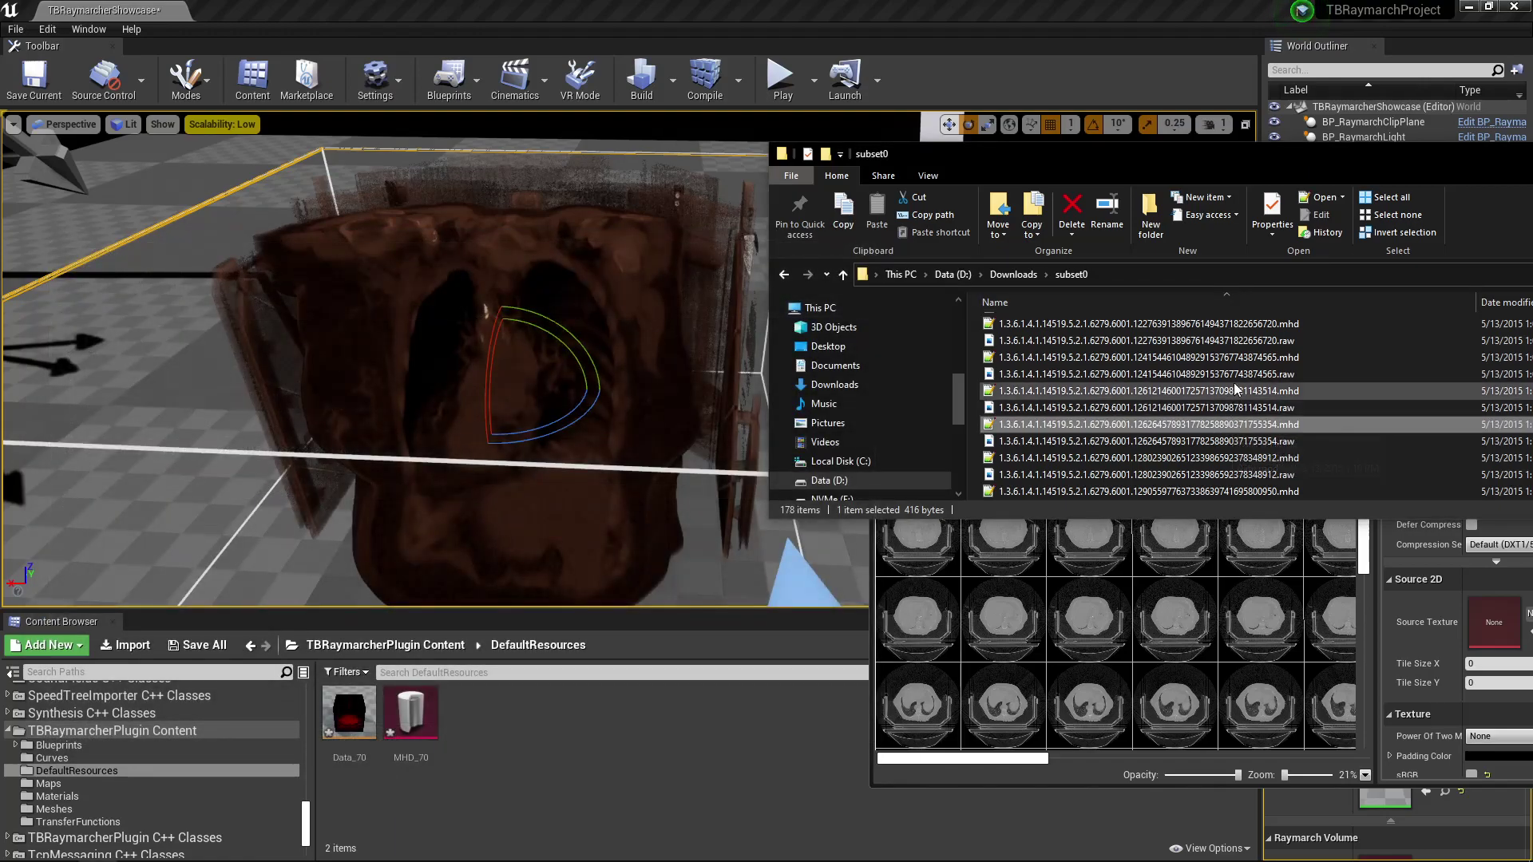
Import the selected 416-byte .mhd header from subset0 into DefaultResources and move the folder window out of the way.
{"action": "scroll", "coordinate": [1245, 419], "scroll_direction": "up", "scroll_amount": 1}
{"action": "scroll", "coordinate": [1246, 417], "scroll_direction": "down", "scroll_amount": 1}
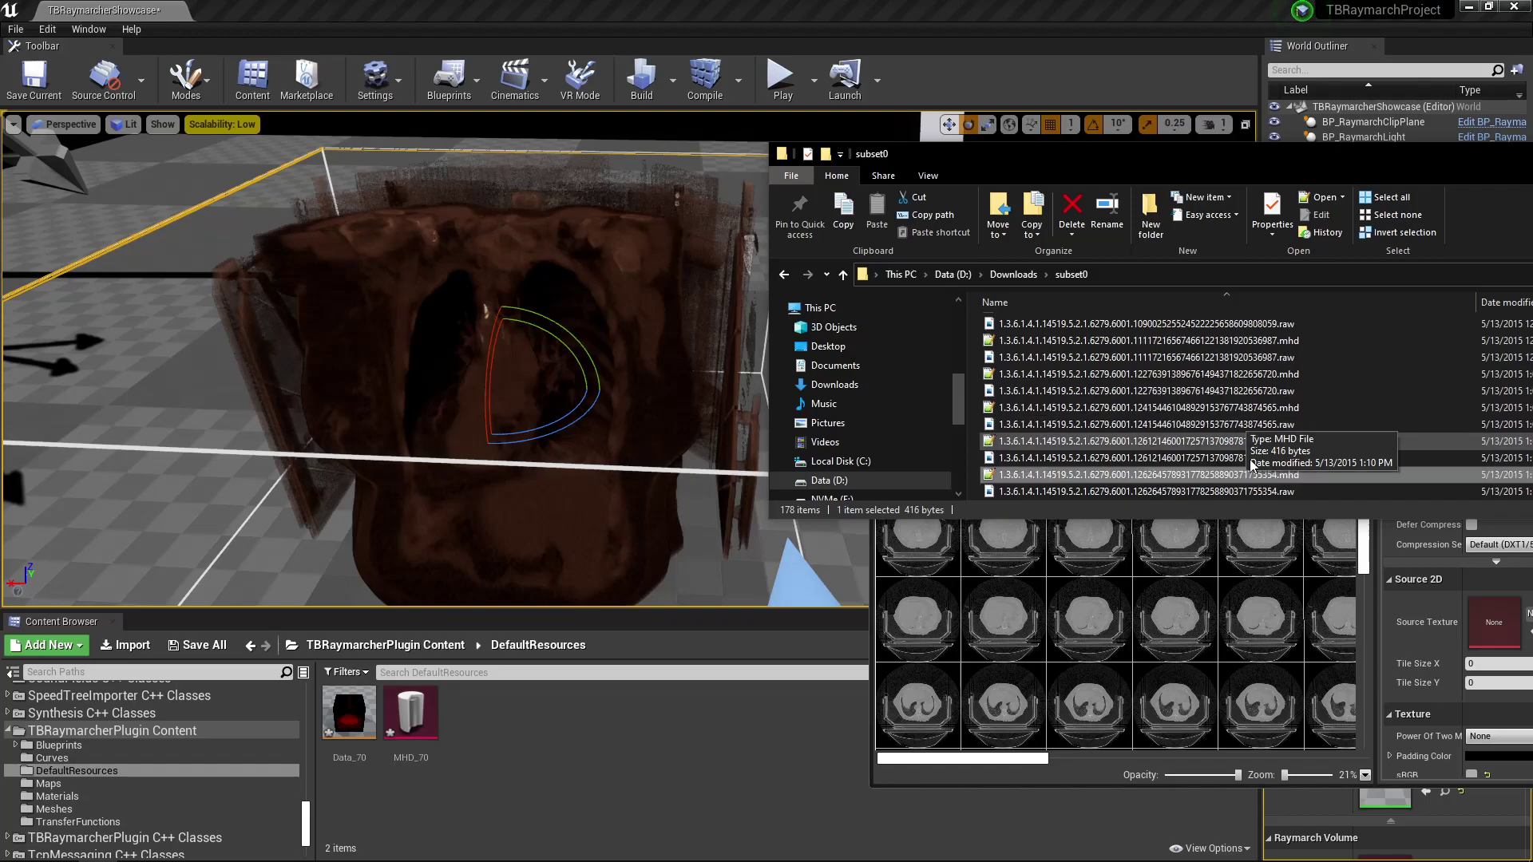
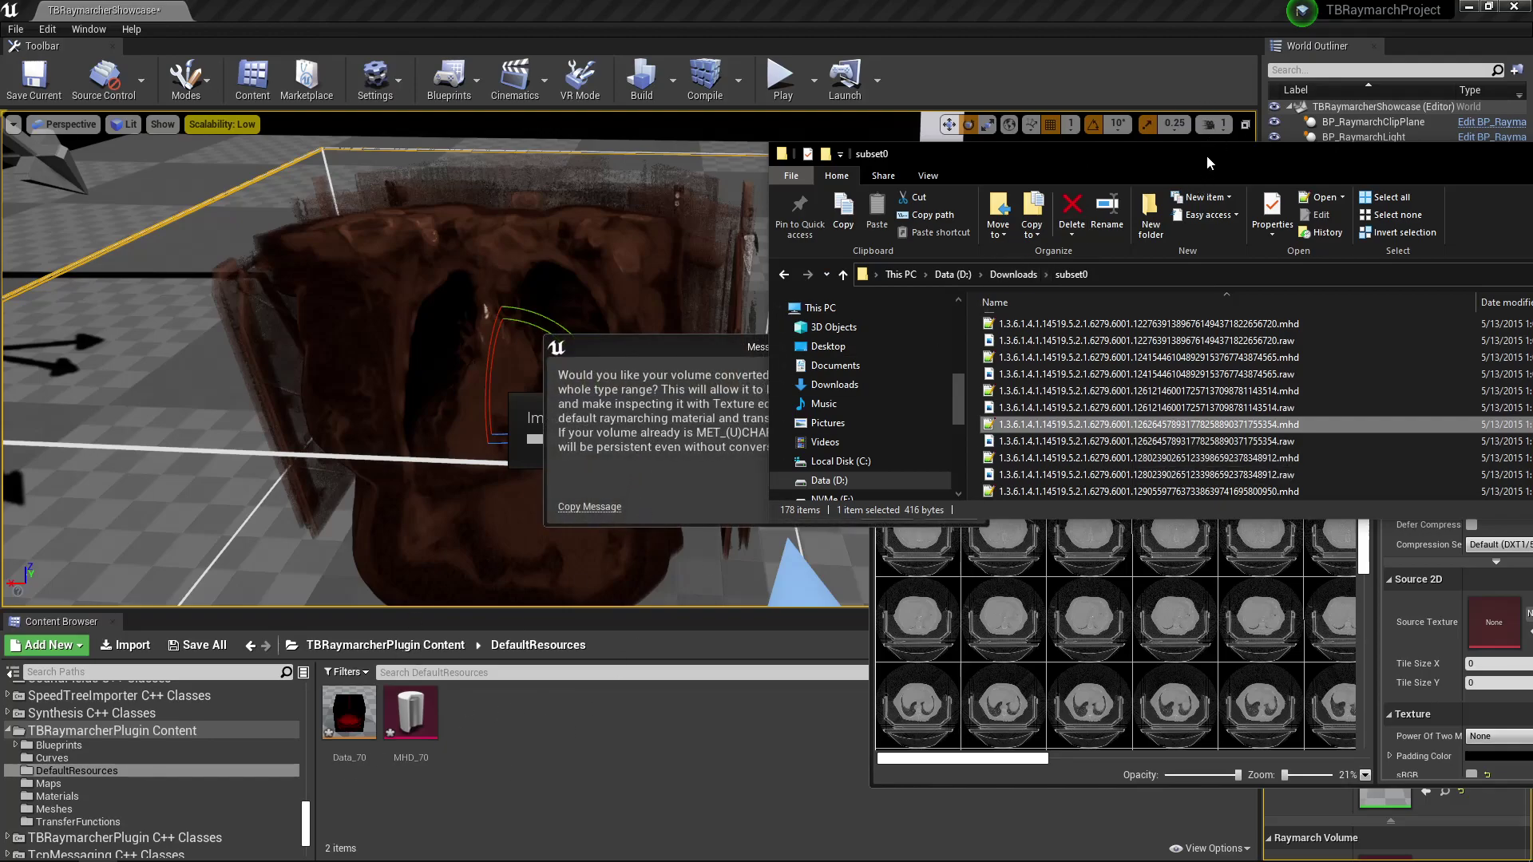
{"action": "left_click_drag", "start_coordinate": [1205, 155], "coordinate": [1532, 112]}
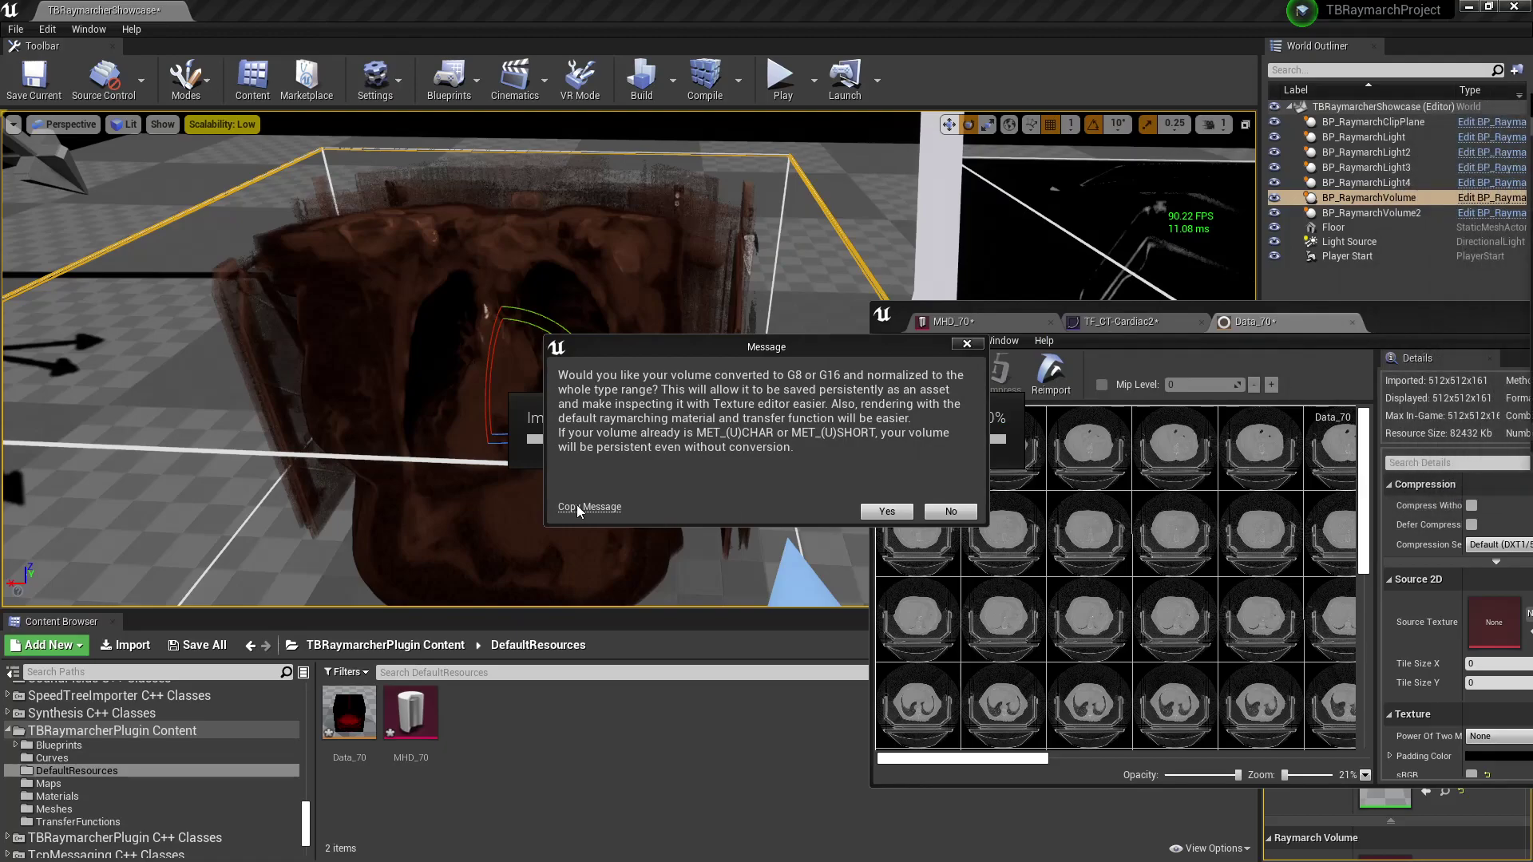
Decline the volume's conversion to normalized G8 or G16 and accept its conversion to R32_FLOAT.
{"action": "left_click", "coordinate": [778, 401]}
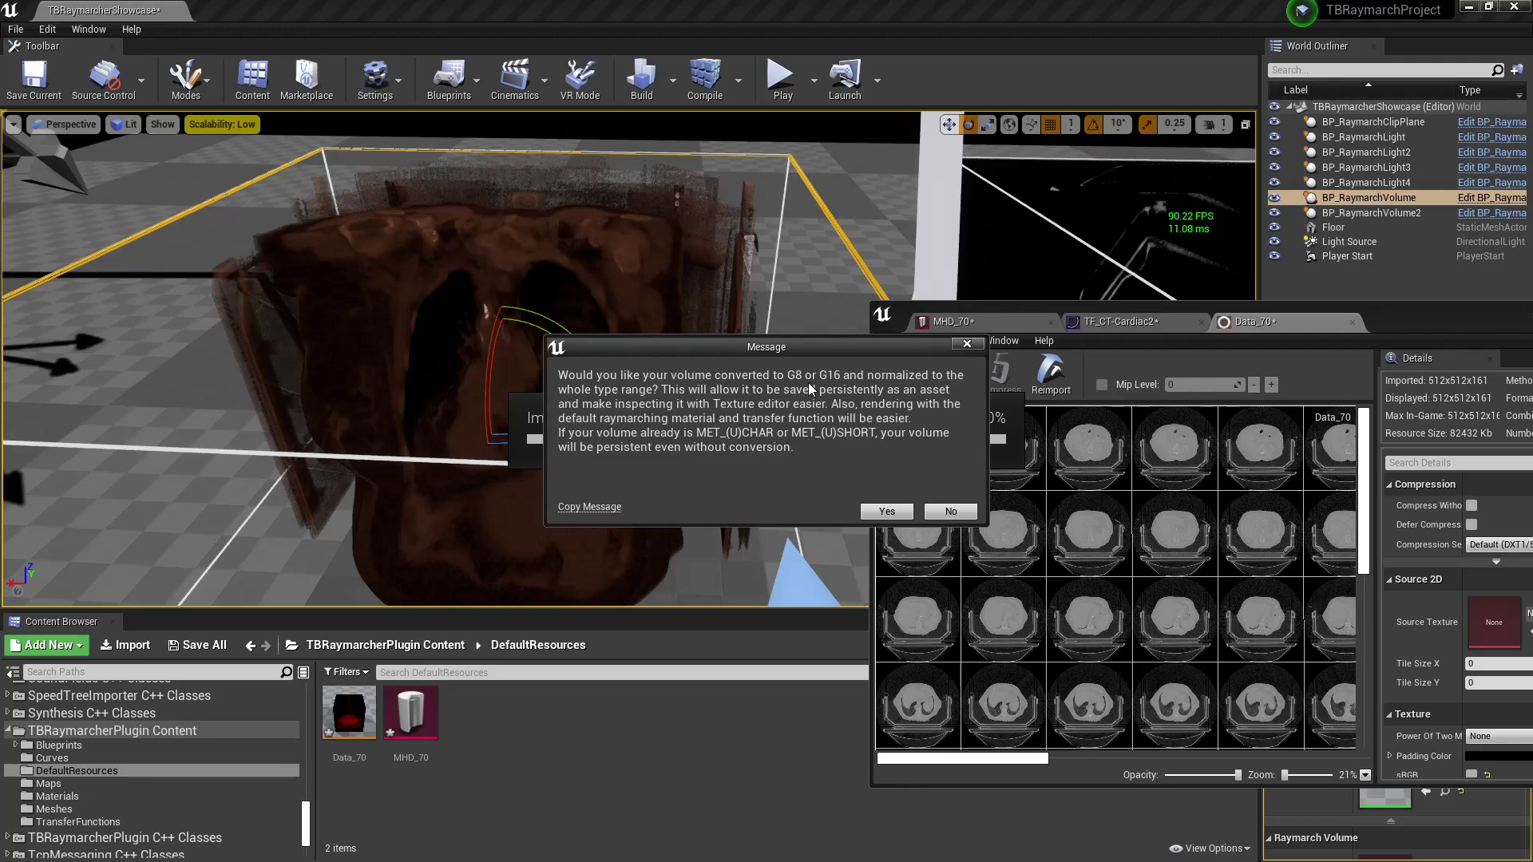
{"action": "left_click_drag", "start_coordinate": [804, 349], "coordinate": [813, 376]}
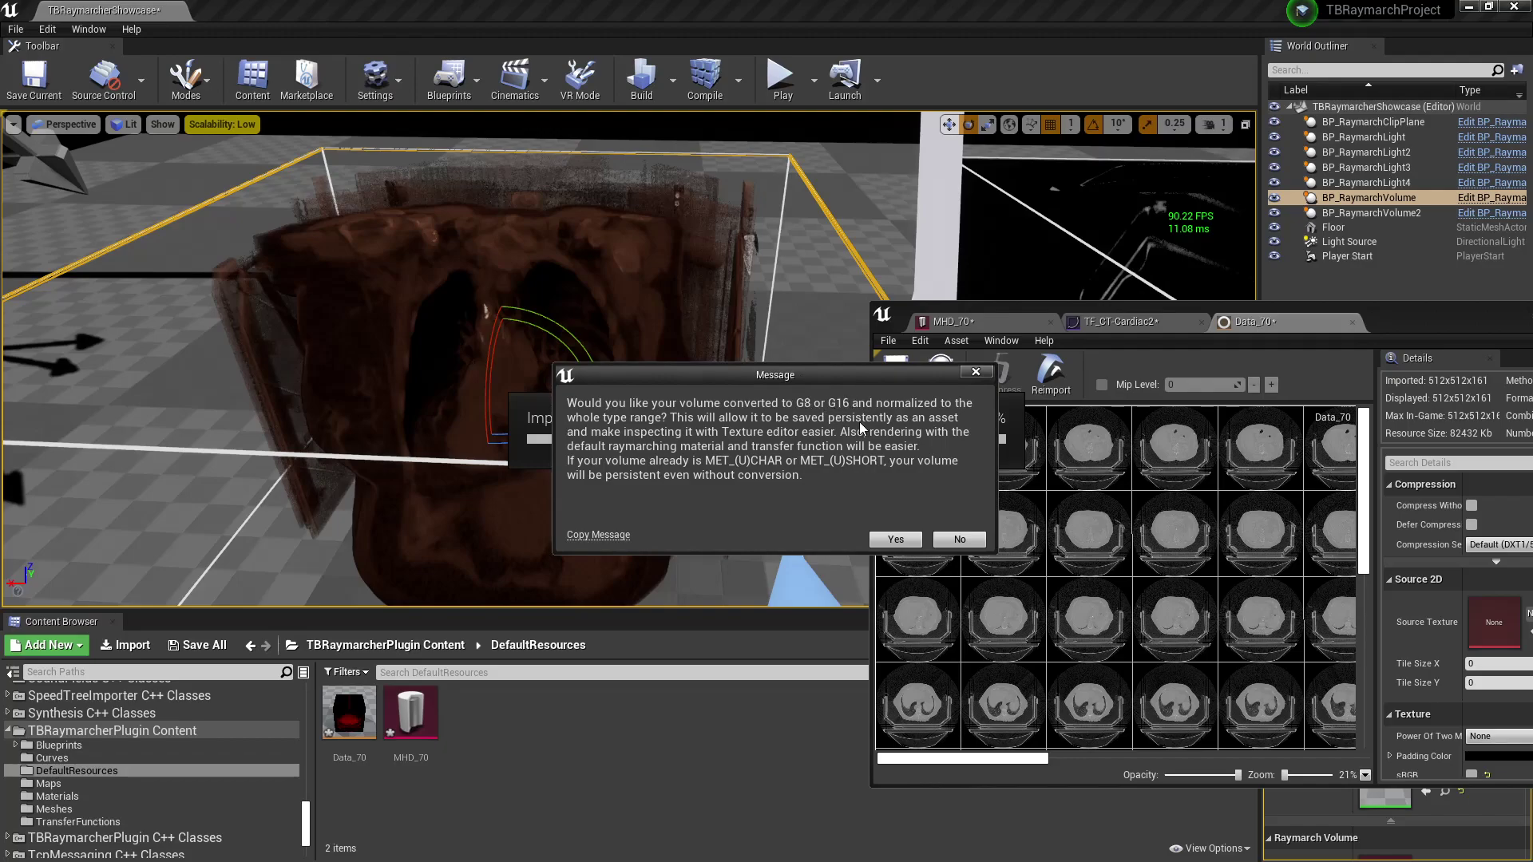
{"action": "left_click_drag", "start_coordinate": [870, 380], "coordinate": [868, 409]}
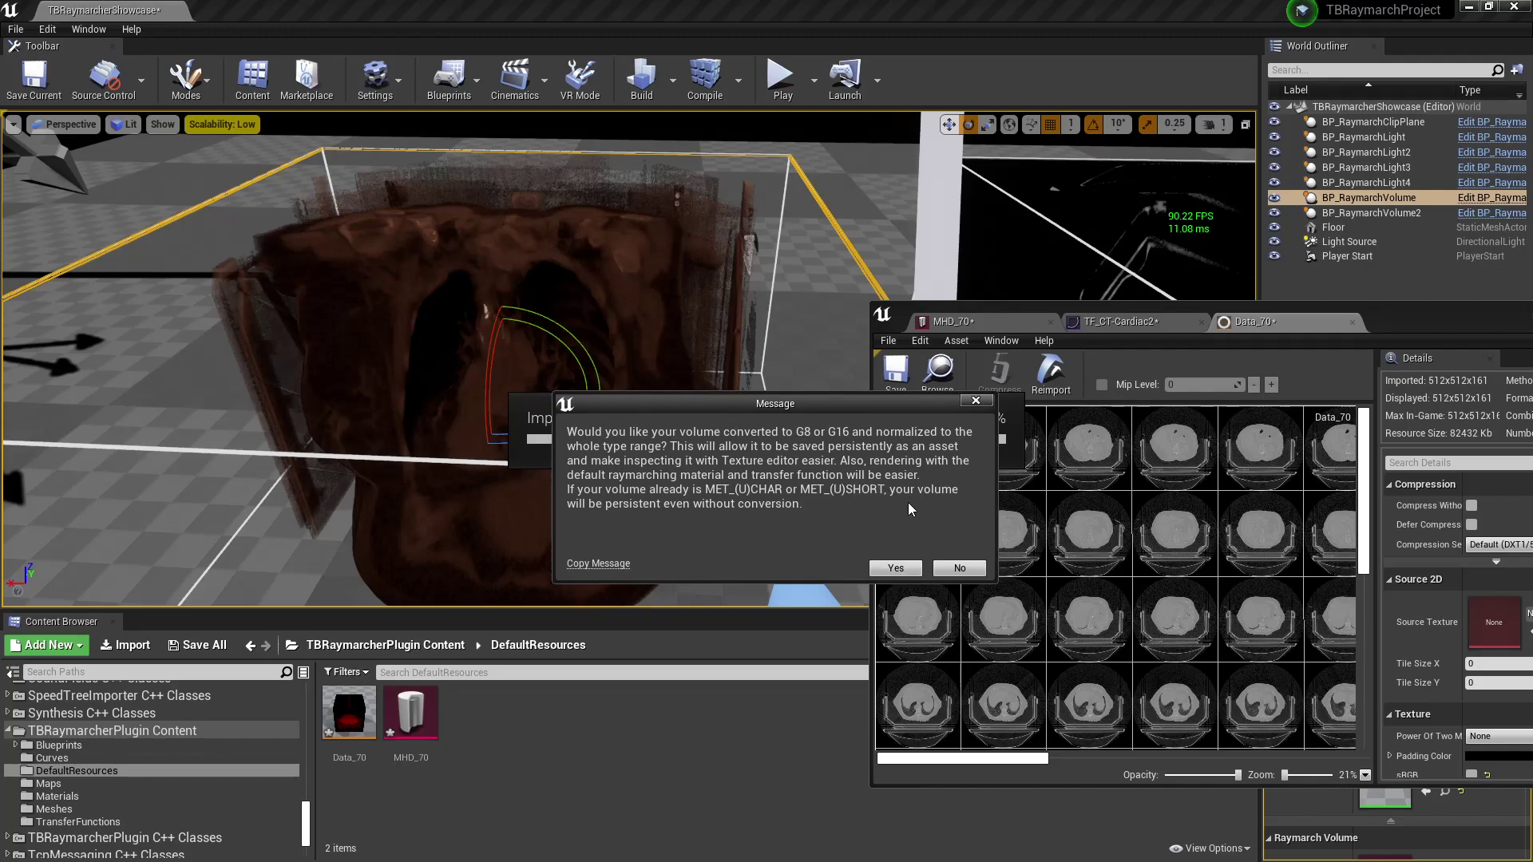
{"action": "left_click", "coordinate": [973, 572]}
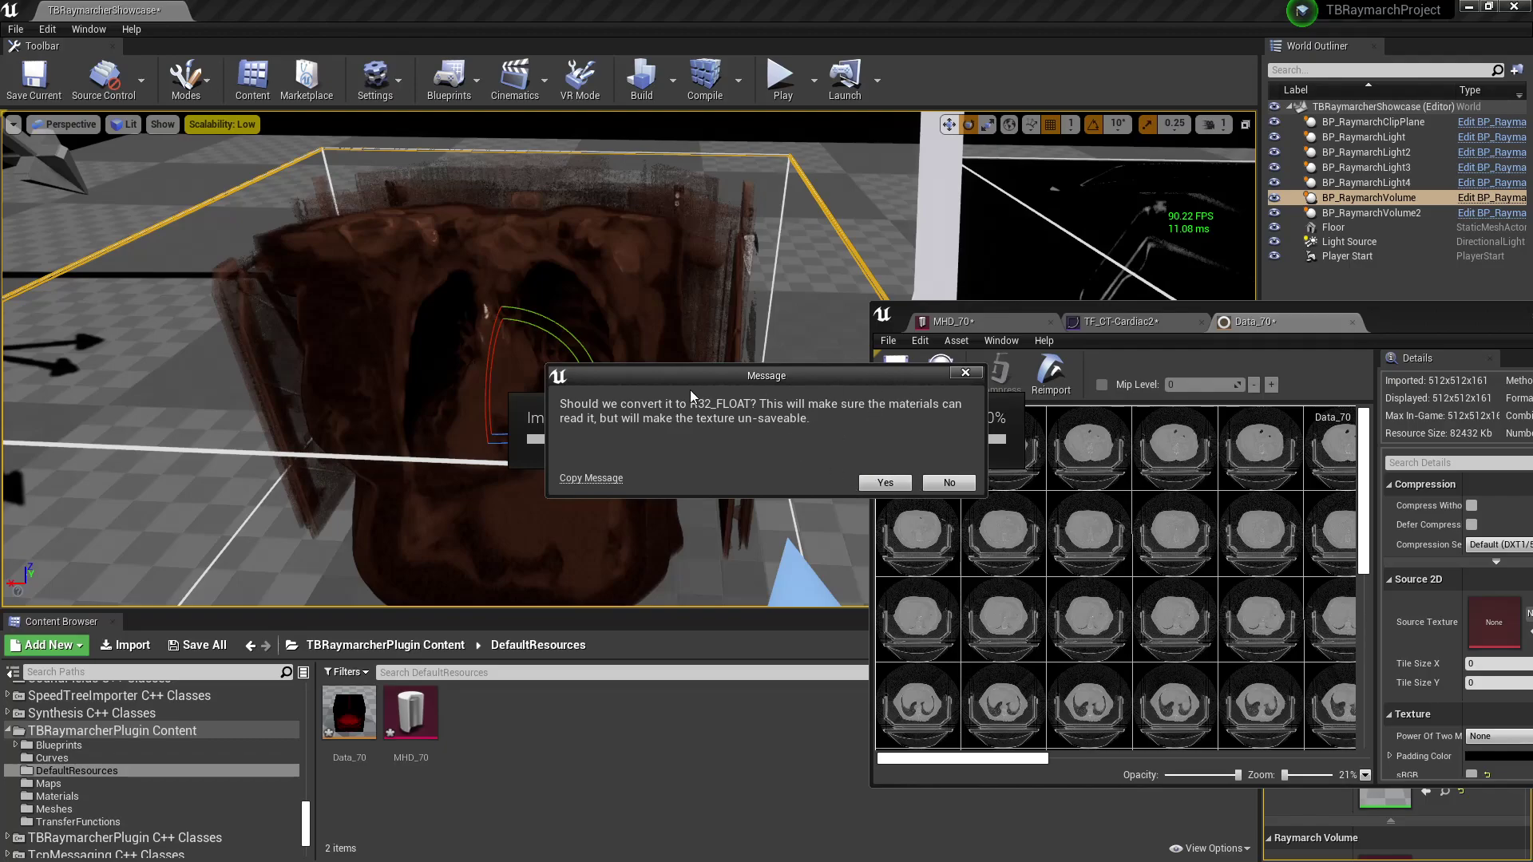
{"action": "left_click", "coordinate": [893, 488]}
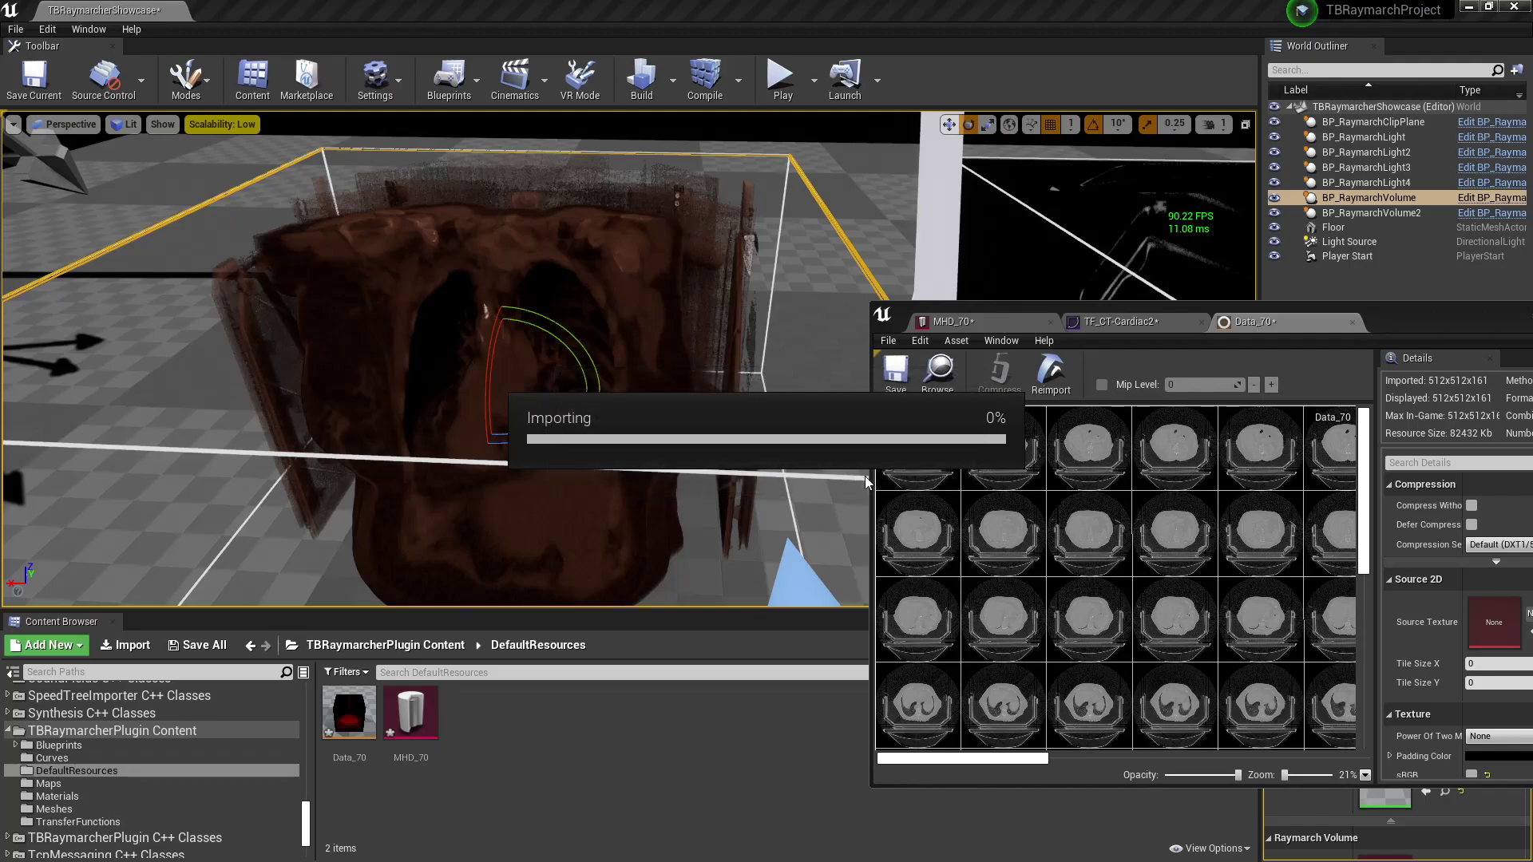
Open the imported Data_Transient volume texture and check its asset information in DefaultResources.
{"action": "left_click", "coordinate": [628, 749]}
{"action": "double_click", "coordinate": [427, 723]}
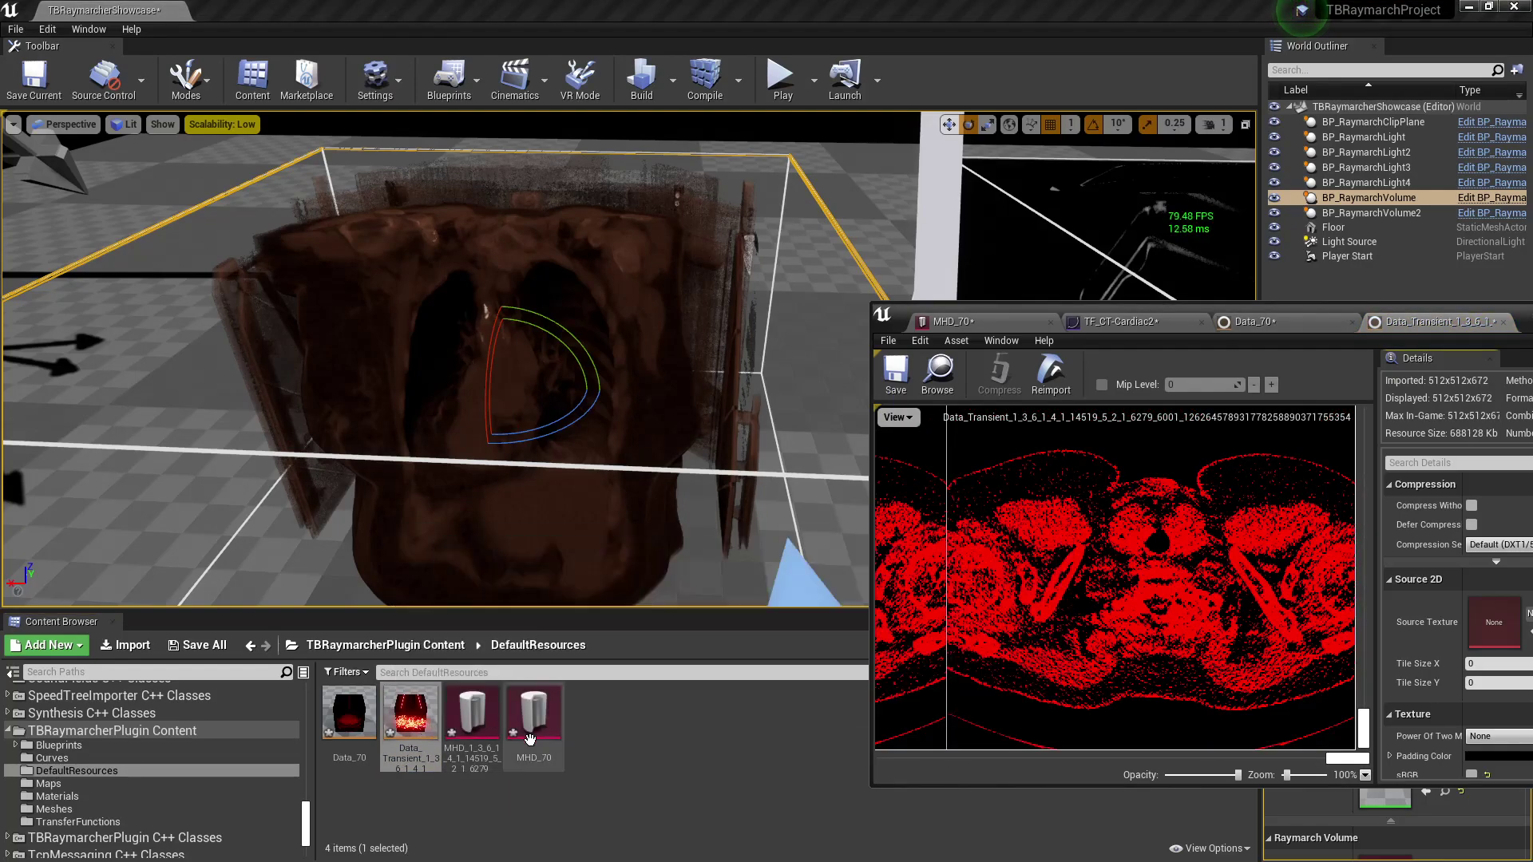
{"action": "left_click", "coordinate": [467, 802]}
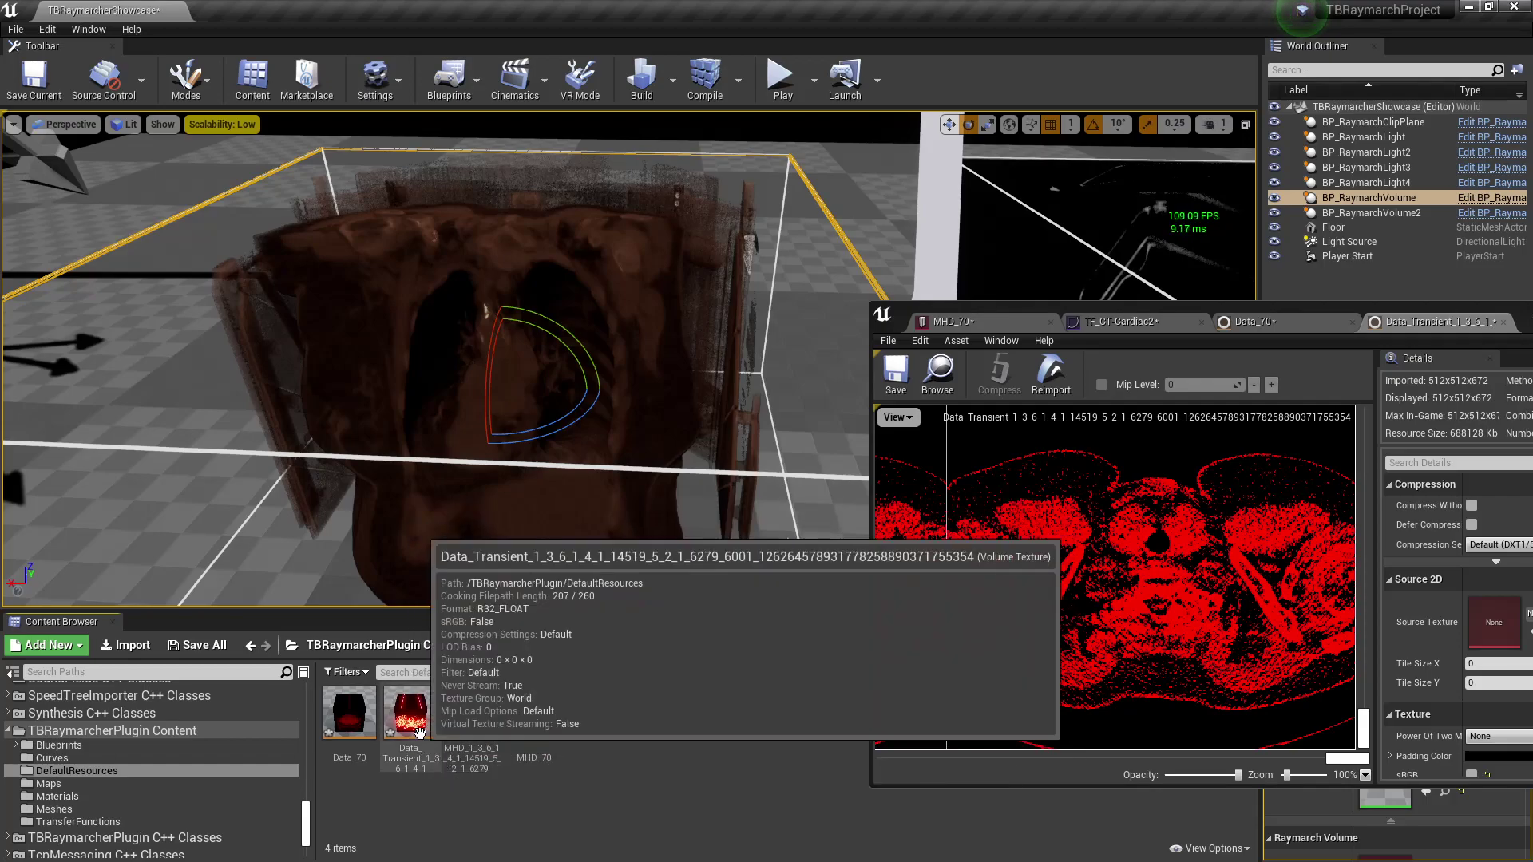
{"action": "mouse_move", "coordinate": [417, 730]}
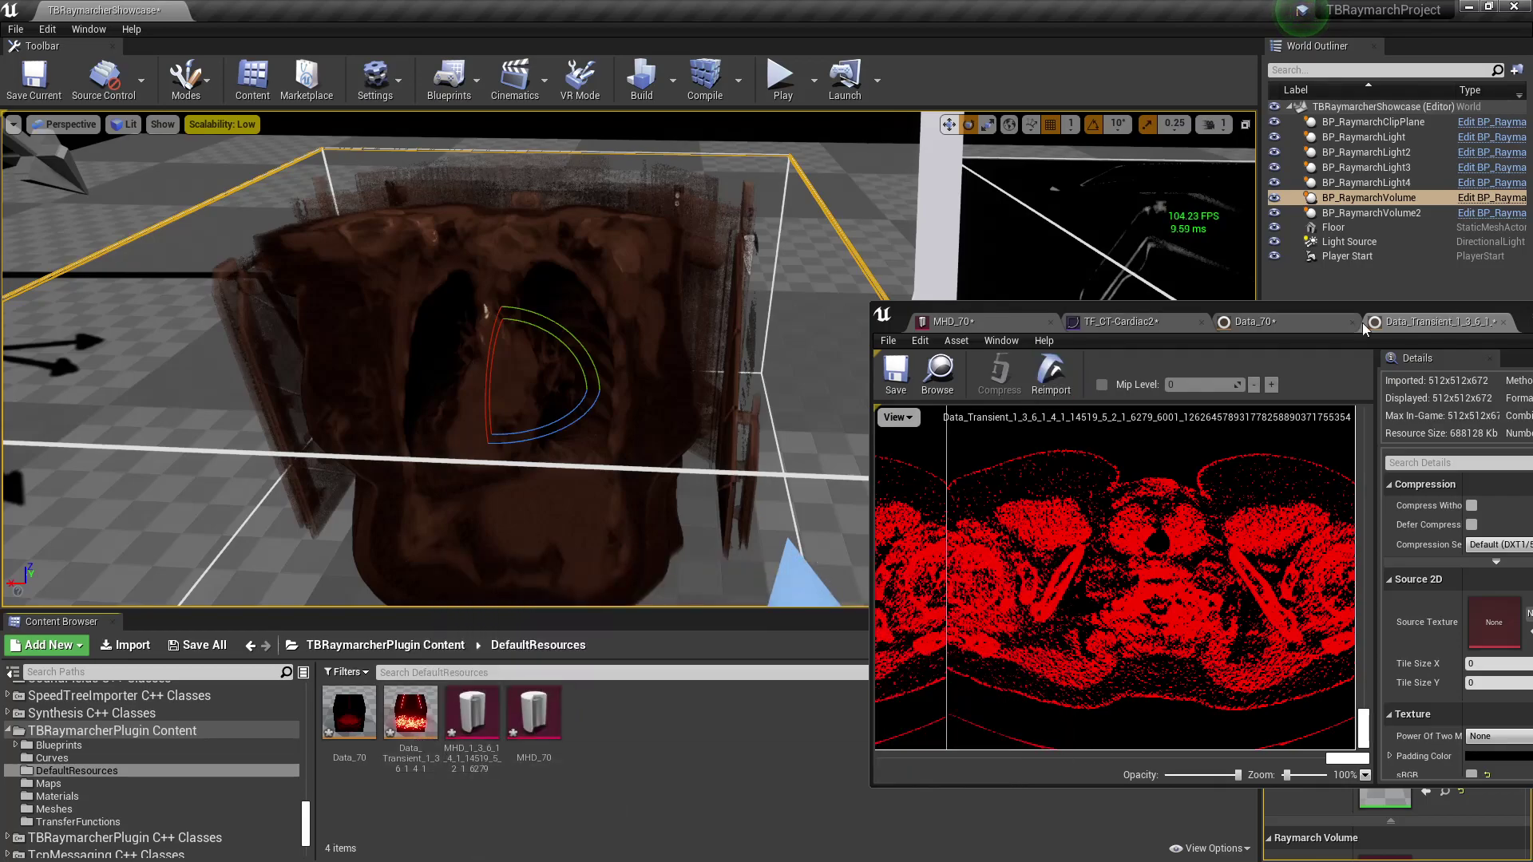
Select the imported MHD asset, maximize the Data_Transient texture window and look through the volume's slices.
{"action": "left_click_drag", "start_coordinate": [1364, 329], "coordinate": [1148, 328]}
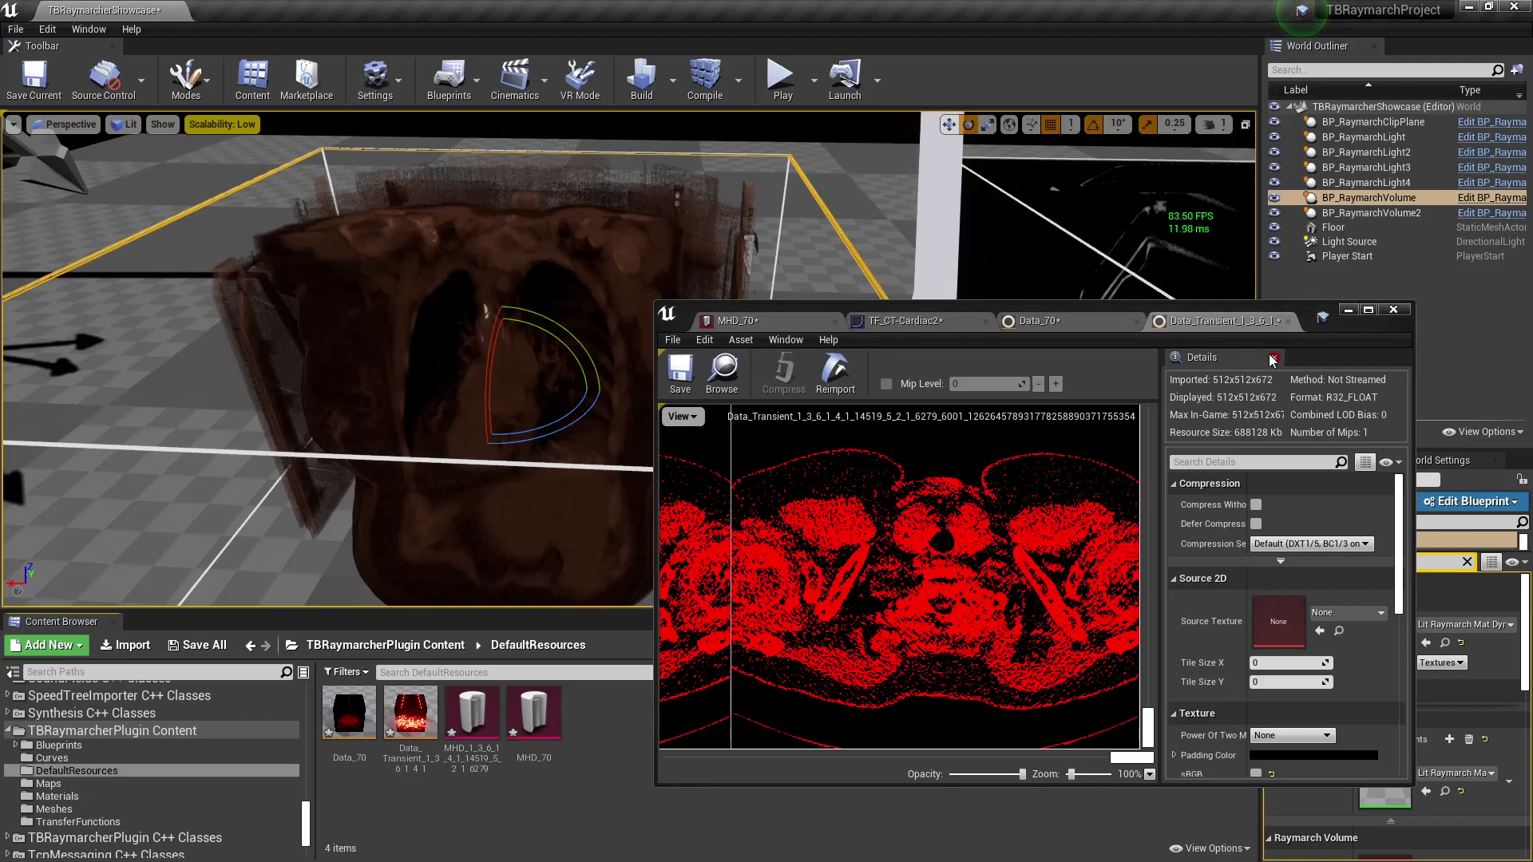
{"action": "left_click", "coordinate": [490, 742]}
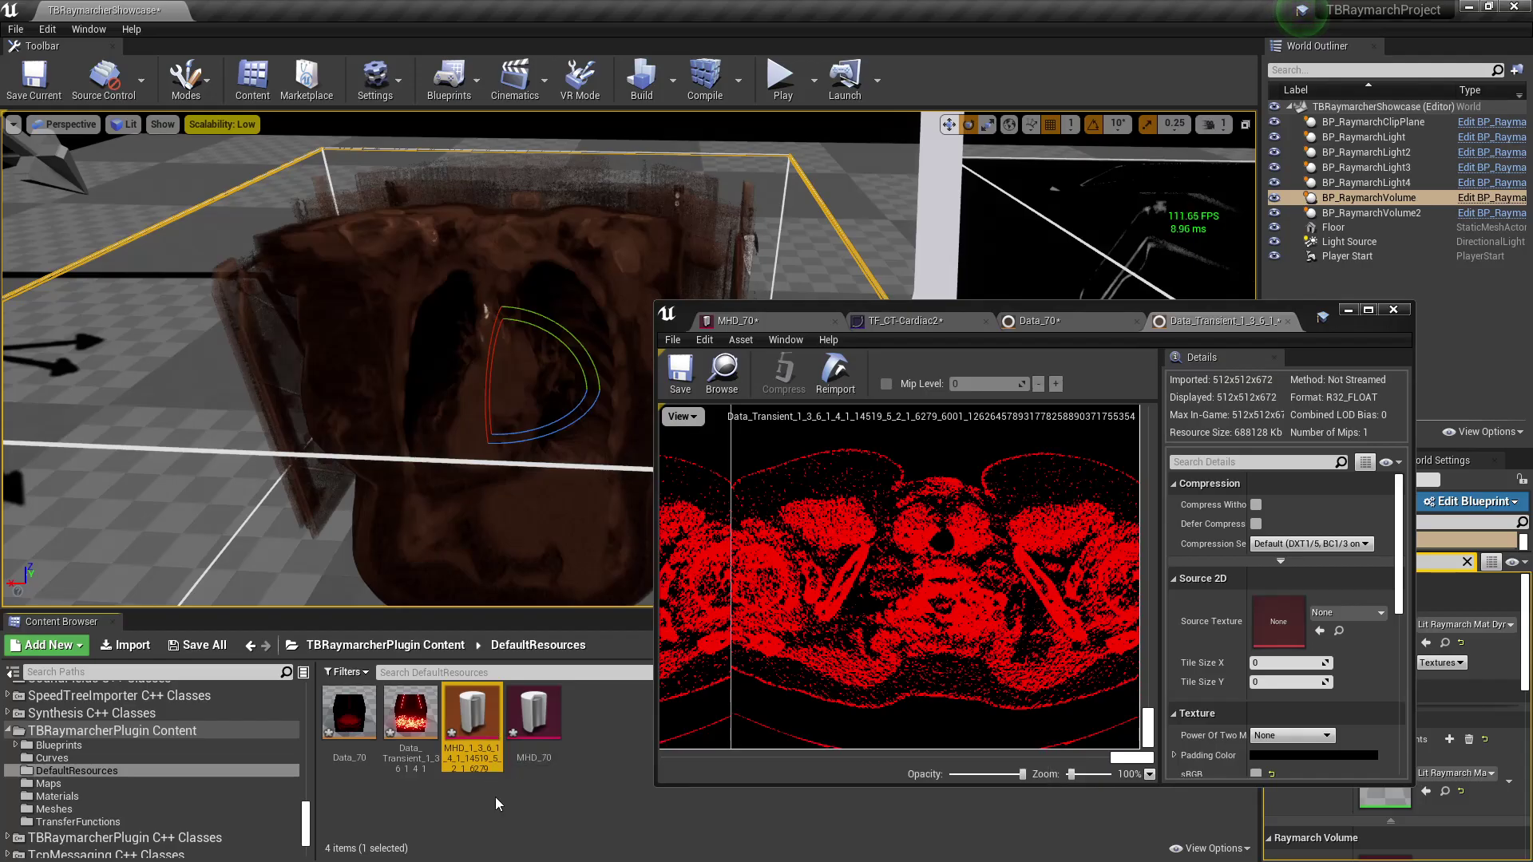
{"action": "left_click", "coordinate": [1369, 311]}
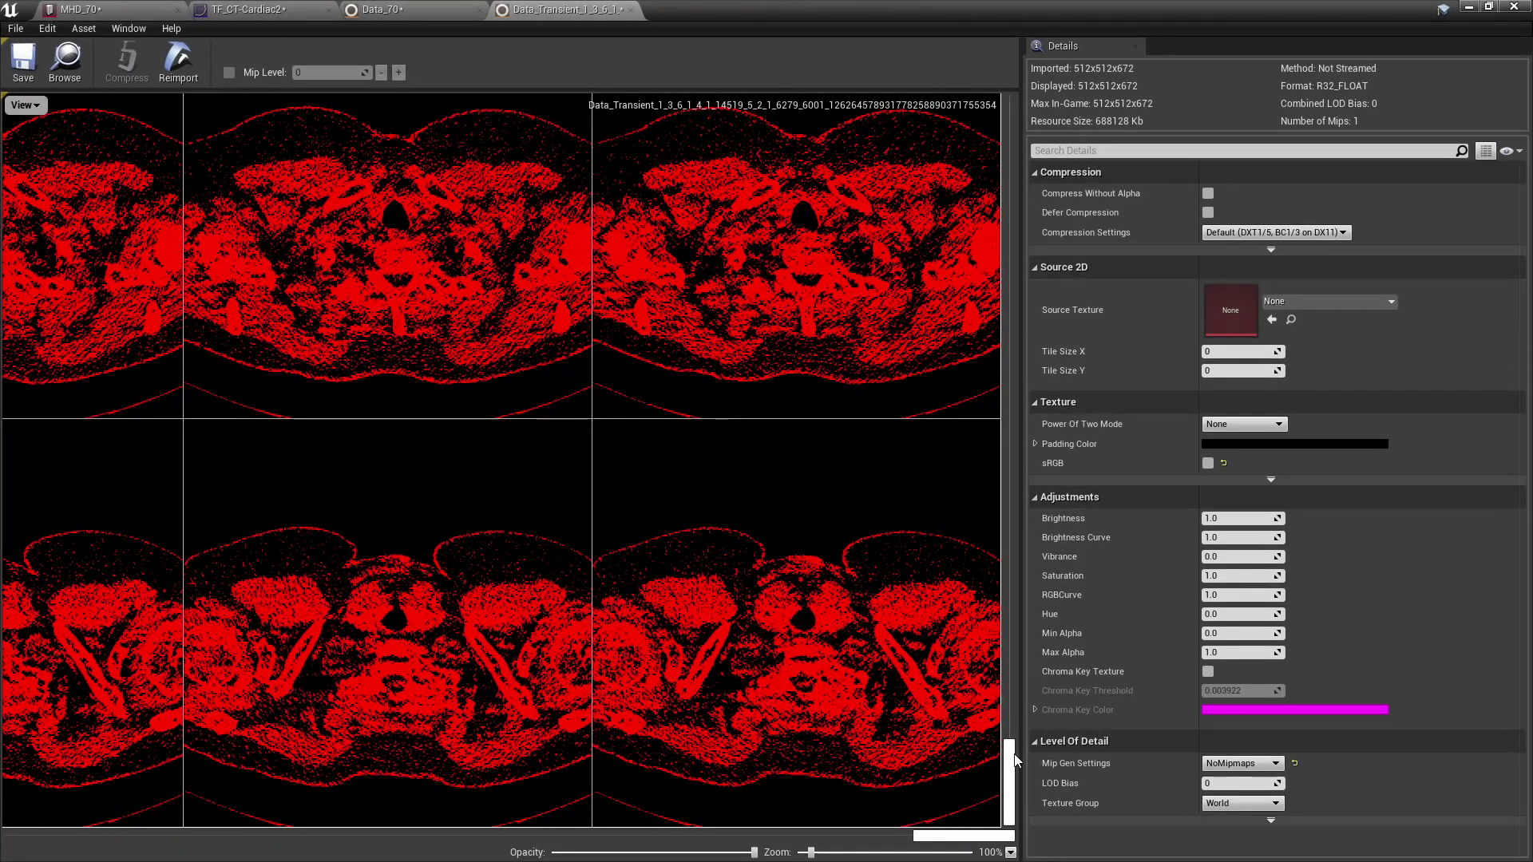
{"action": "scroll", "coordinate": [1015, 759], "scroll_direction": "up", "scroll_amount": 5}
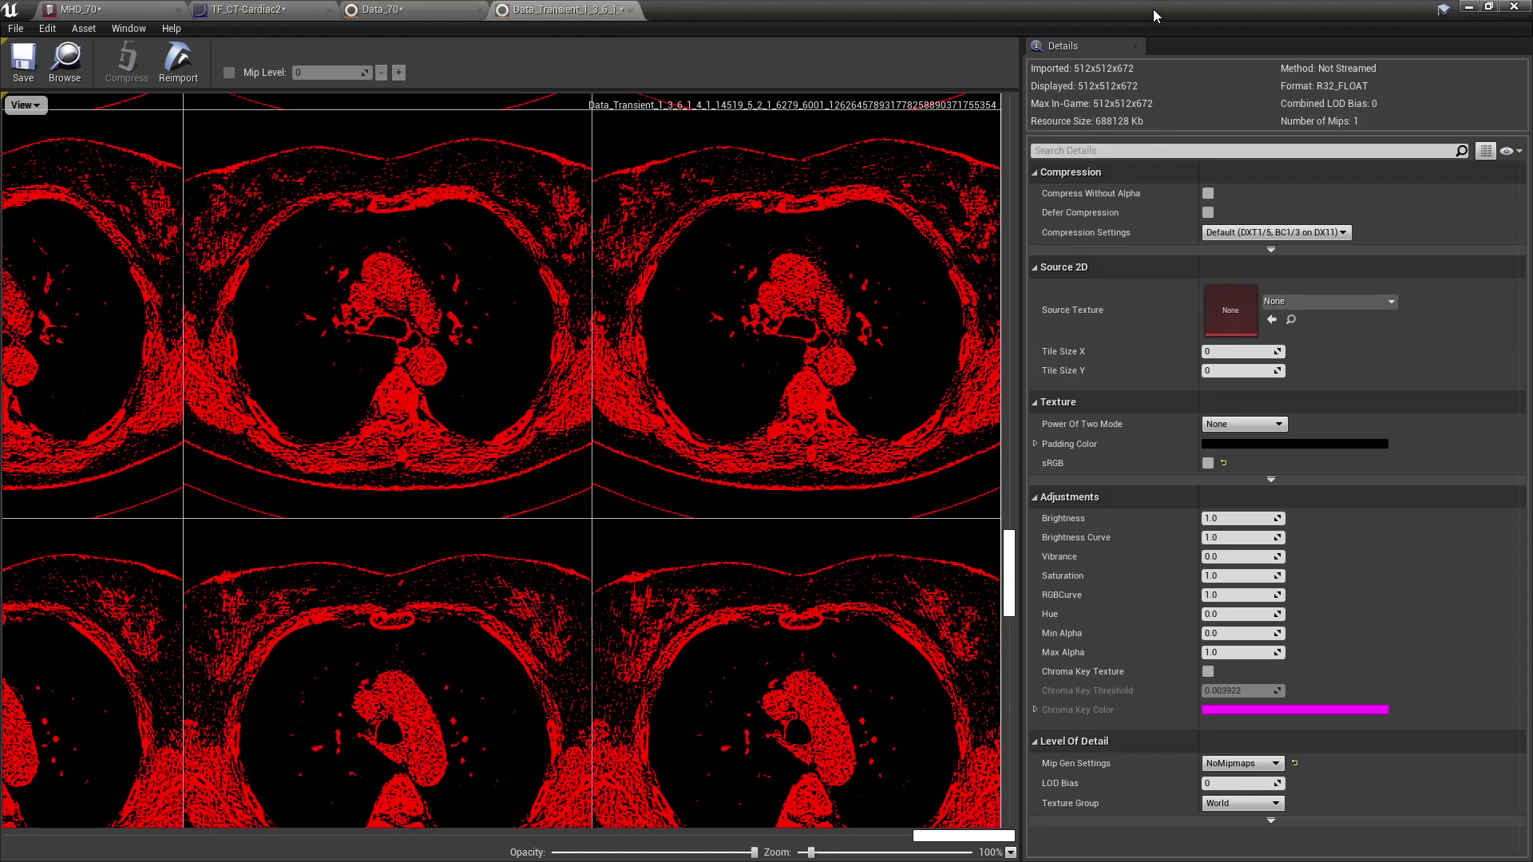
Compare the RAW file's size in the subset0 folder with the texture's resource size and close the texture window.
{"action": "left_click_drag", "start_coordinate": [1154, 12], "coordinate": [1149, 150]}
{"action": "left_click", "coordinate": [1447, 164]}
{"action": "left_click_drag", "start_coordinate": [1532, 251], "coordinate": [791, 234]}
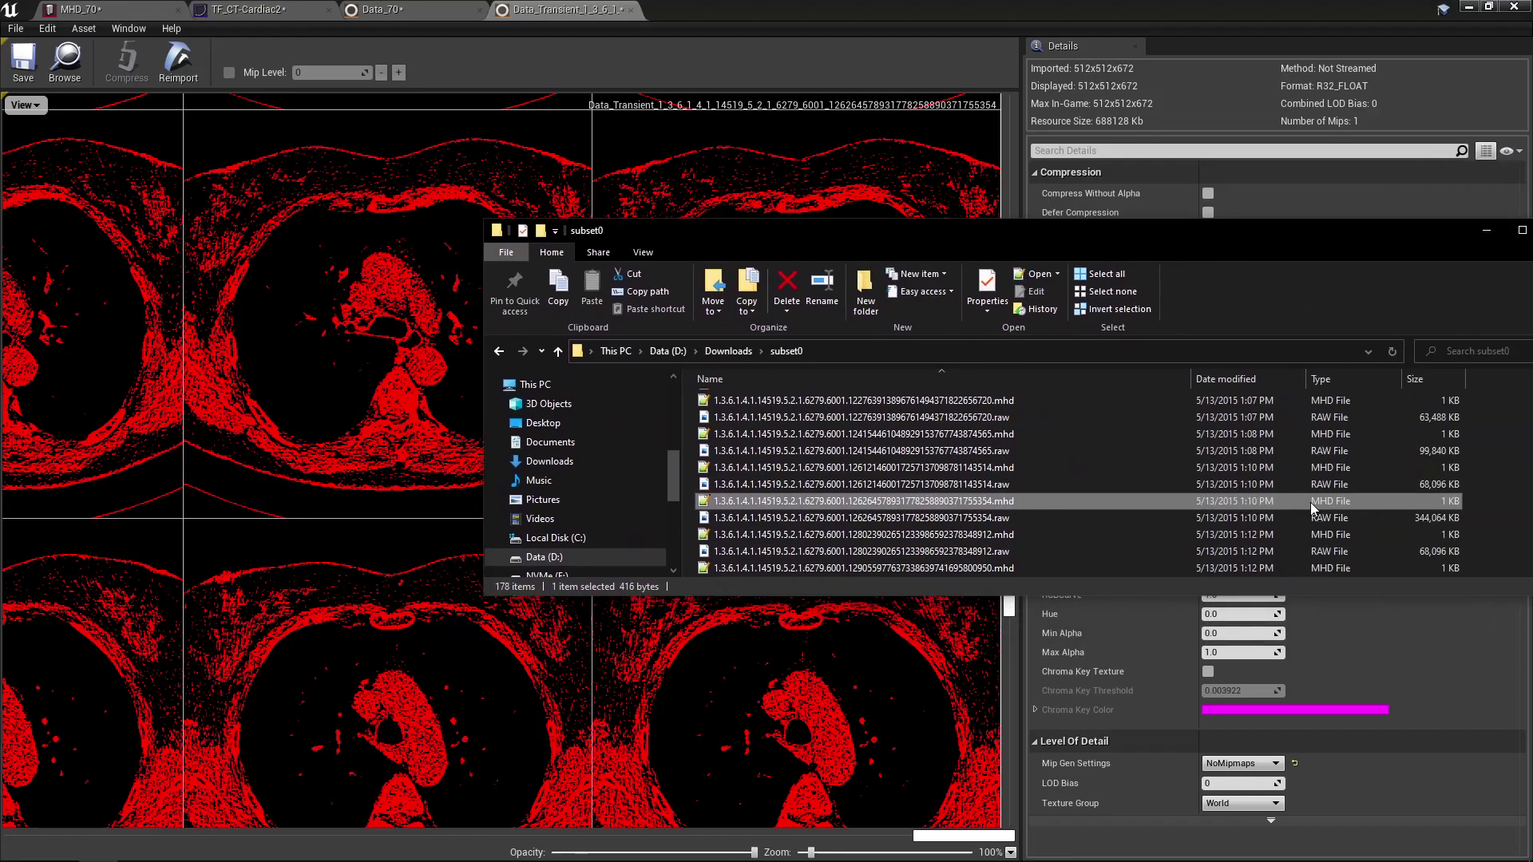
{"action": "left_click_drag", "start_coordinate": [1237, 226], "coordinate": [1532, 228]}
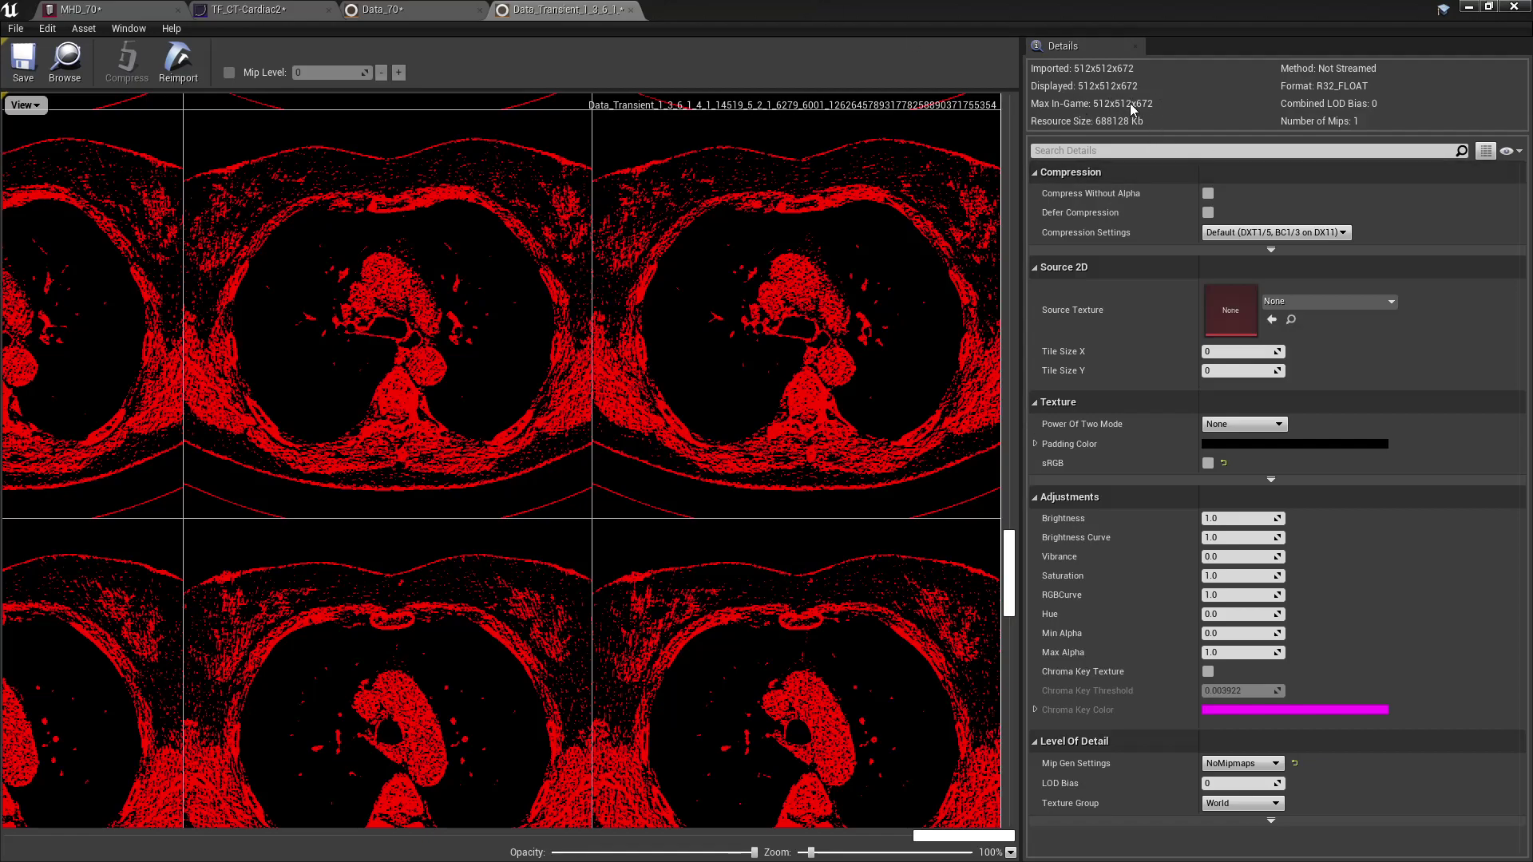
{"action": "double_click", "coordinate": [711, 10]}
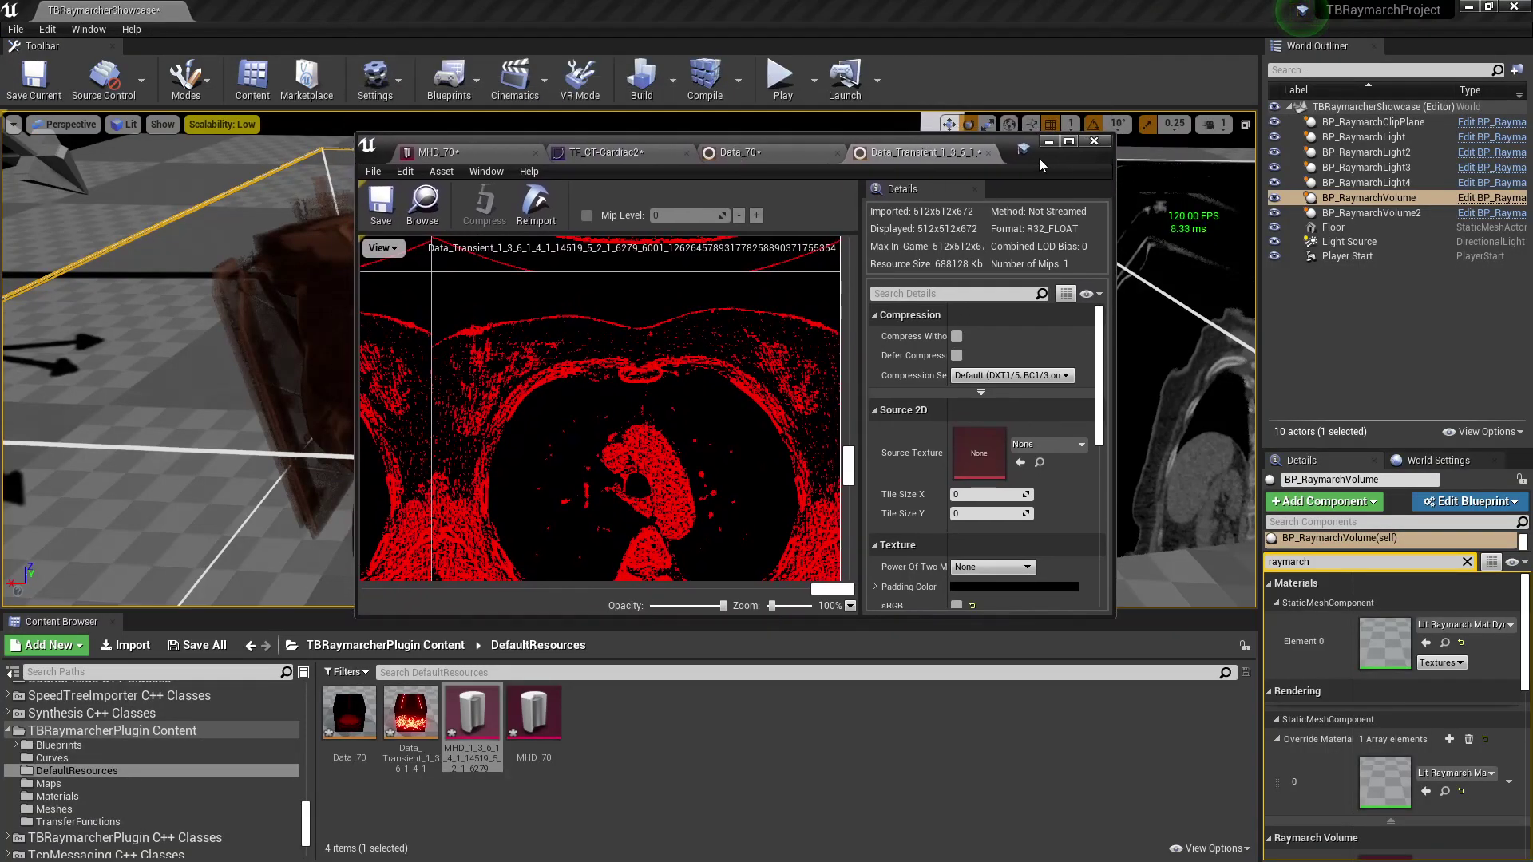
{"action": "left_click", "coordinate": [1098, 150]}
Assign the newly imported MHD_1_3_6_1_4_1 data asset as the MHDAsset of both BP_RaymarchVolume and BP_RaymarchVolume2.
{"action": "key", "text": "s"}
{"action": "mouse_move", "coordinate": [918, 335]}
{"action": "right_mouse_down"}
{"action": "mouse_move", "coordinate": [934, 339]}
{"action": "mouse_move", "coordinate": [926, 329]}
{"action": "right_mouse_up"}
{"action": "left_click", "coordinate": [920, 435], "text": "ctrl"}
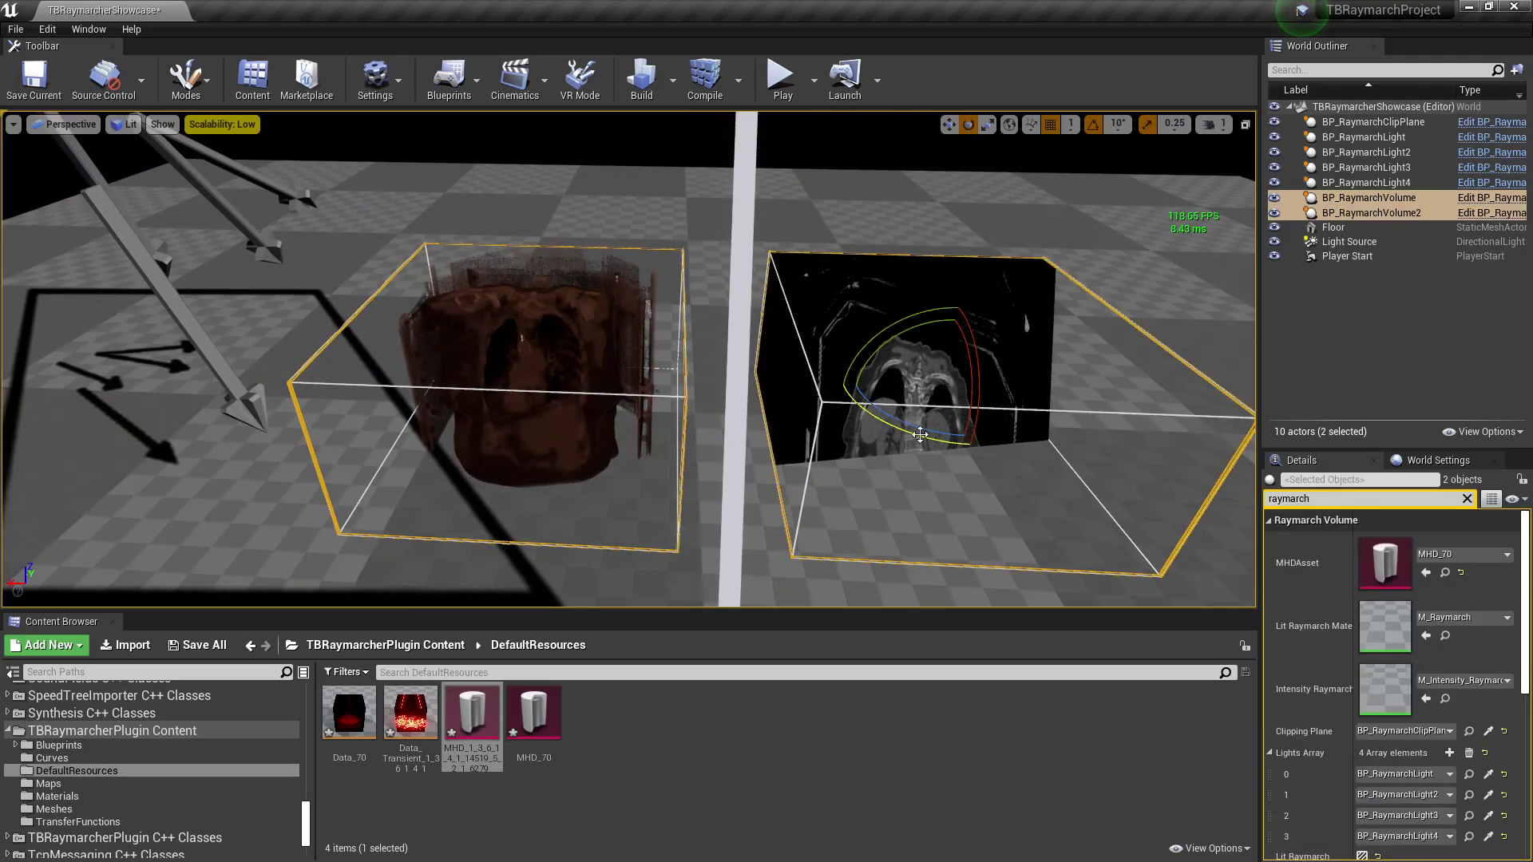
{"action": "left_click", "coordinate": [1461, 555]}
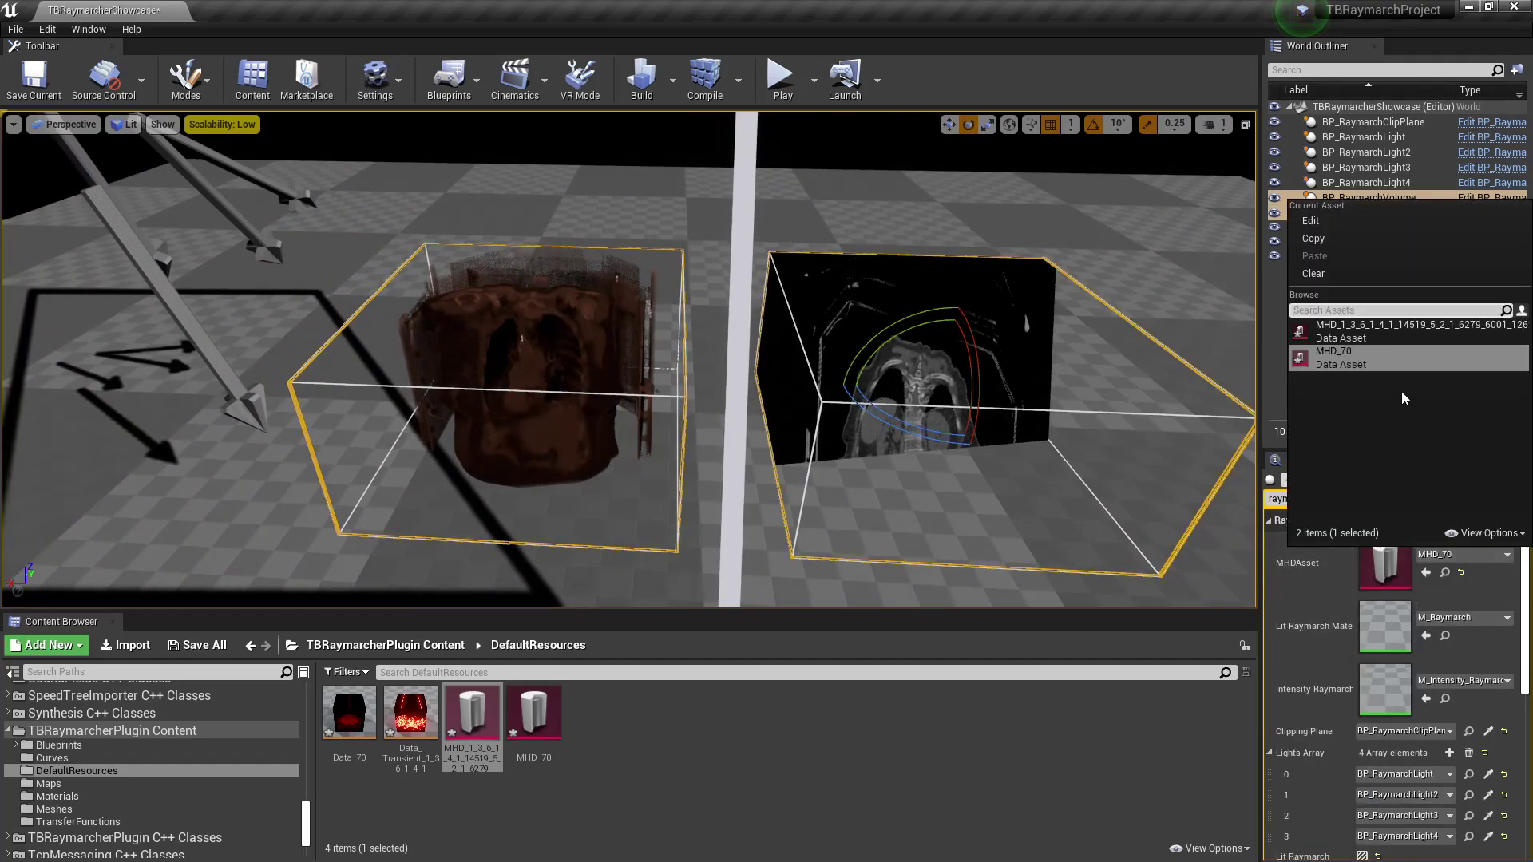
{"action": "left_click", "coordinate": [1399, 331]}
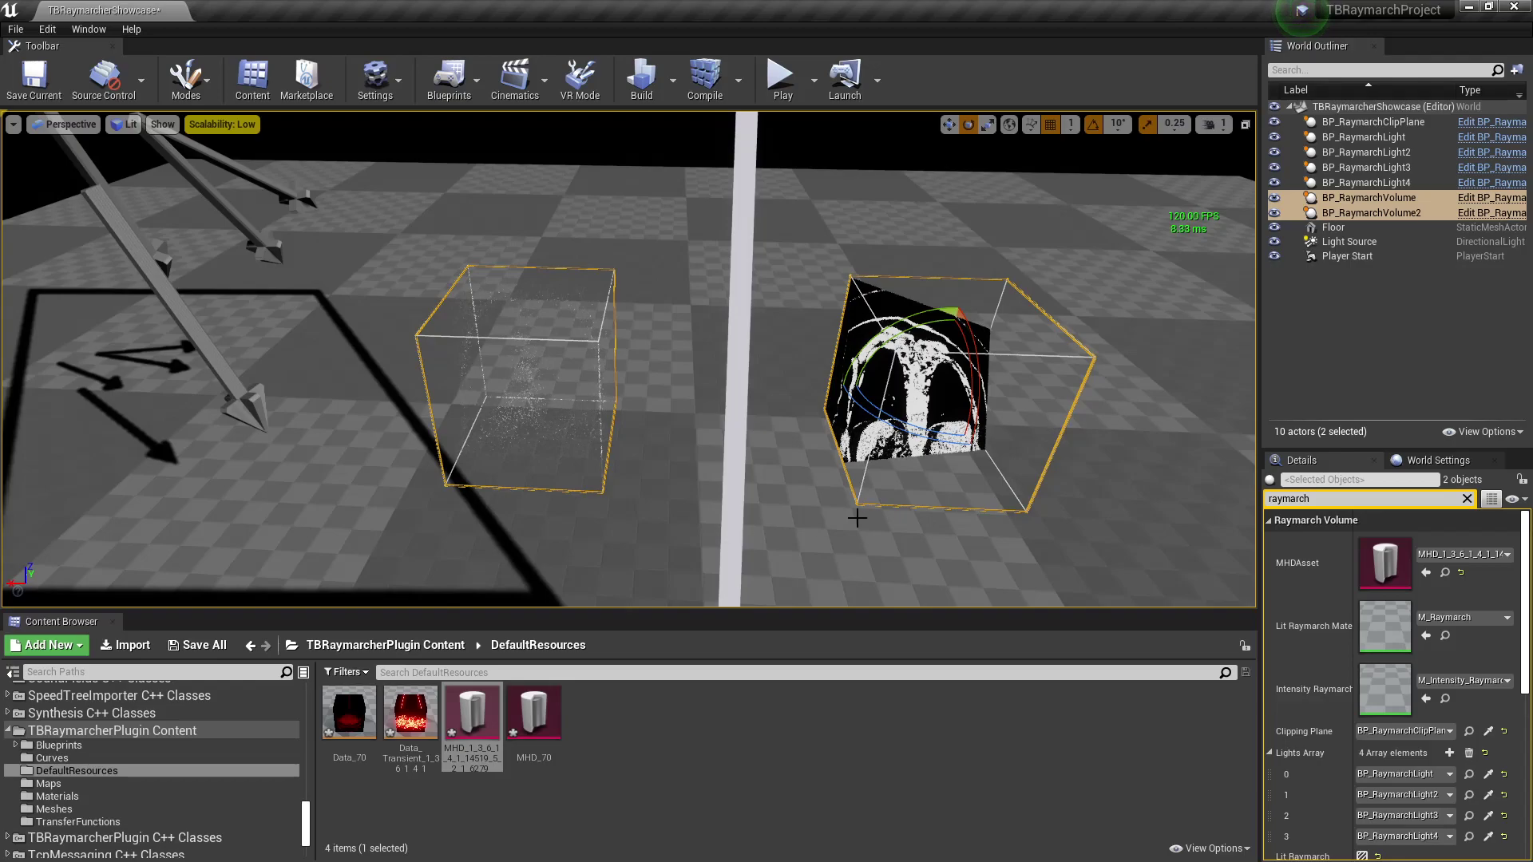
Select only BP_RaymarchVolume and search its details for "volume" to find the Raymarch Volume settings.
{"action": "key", "text": "w"}
{"action": "right_click_drag", "start_coordinate": [857, 518], "coordinate": [856, 518]}
{"action": "left_click", "coordinate": [545, 412]}
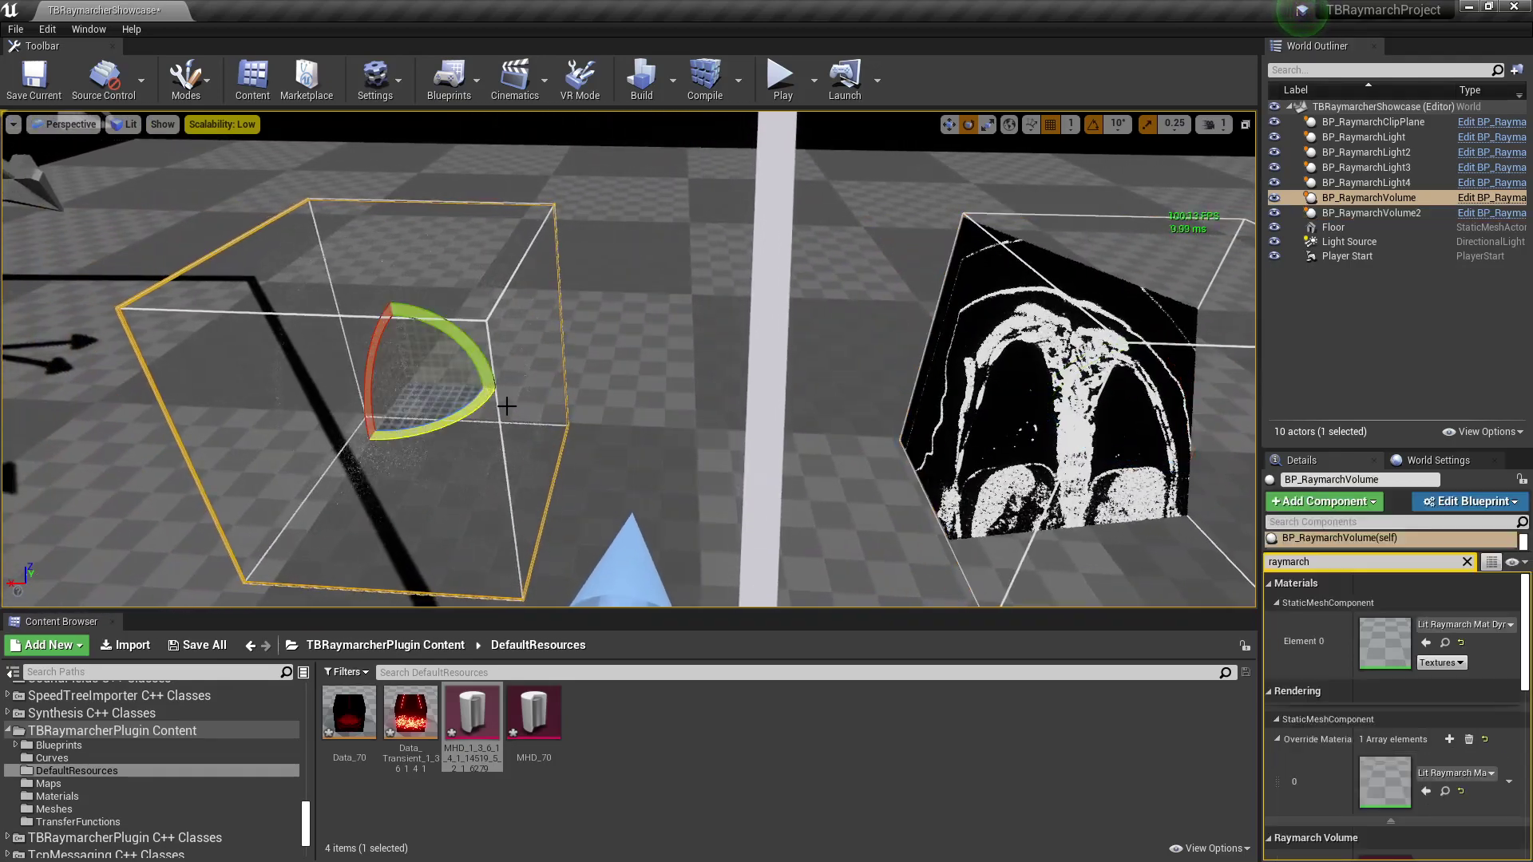
{"action": "left_click", "coordinate": [1467, 562]}
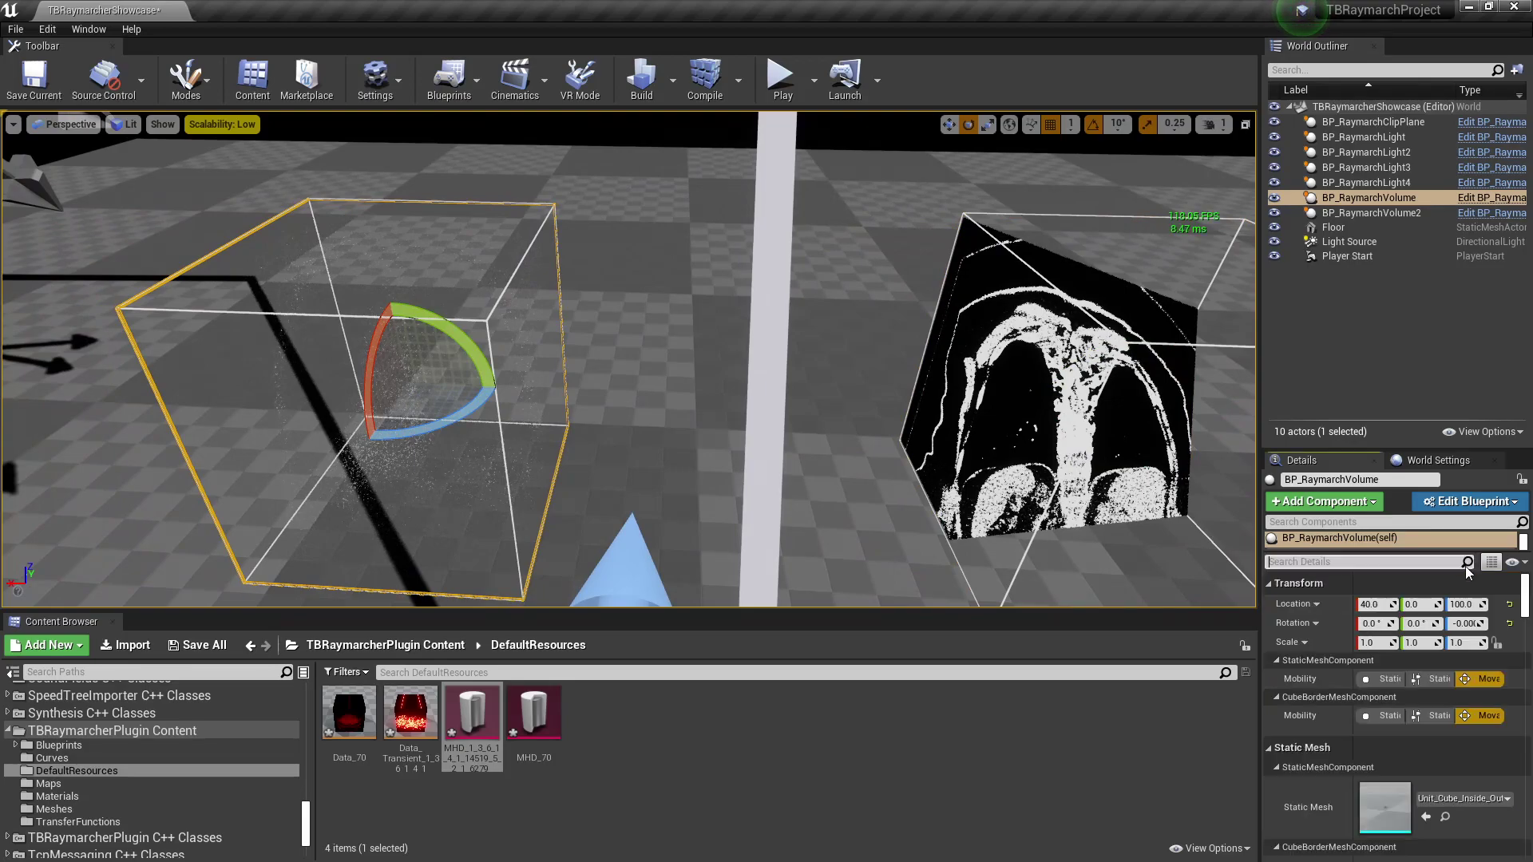
{"action": "left_click", "coordinate": [1410, 563]}
{"action": "type", "text": "v"}
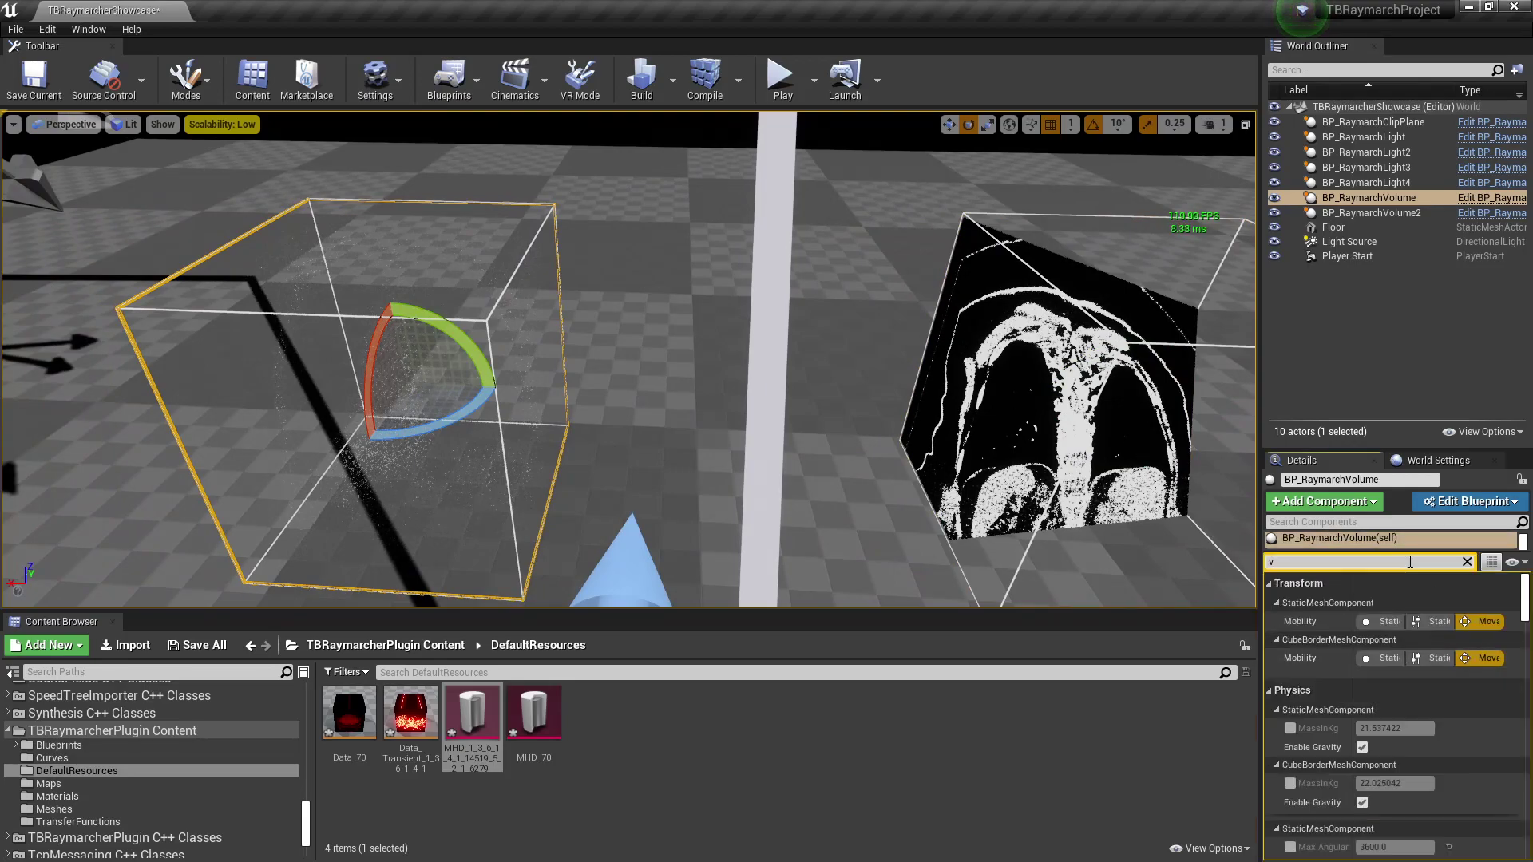
{"action": "type", "text": "olum"}
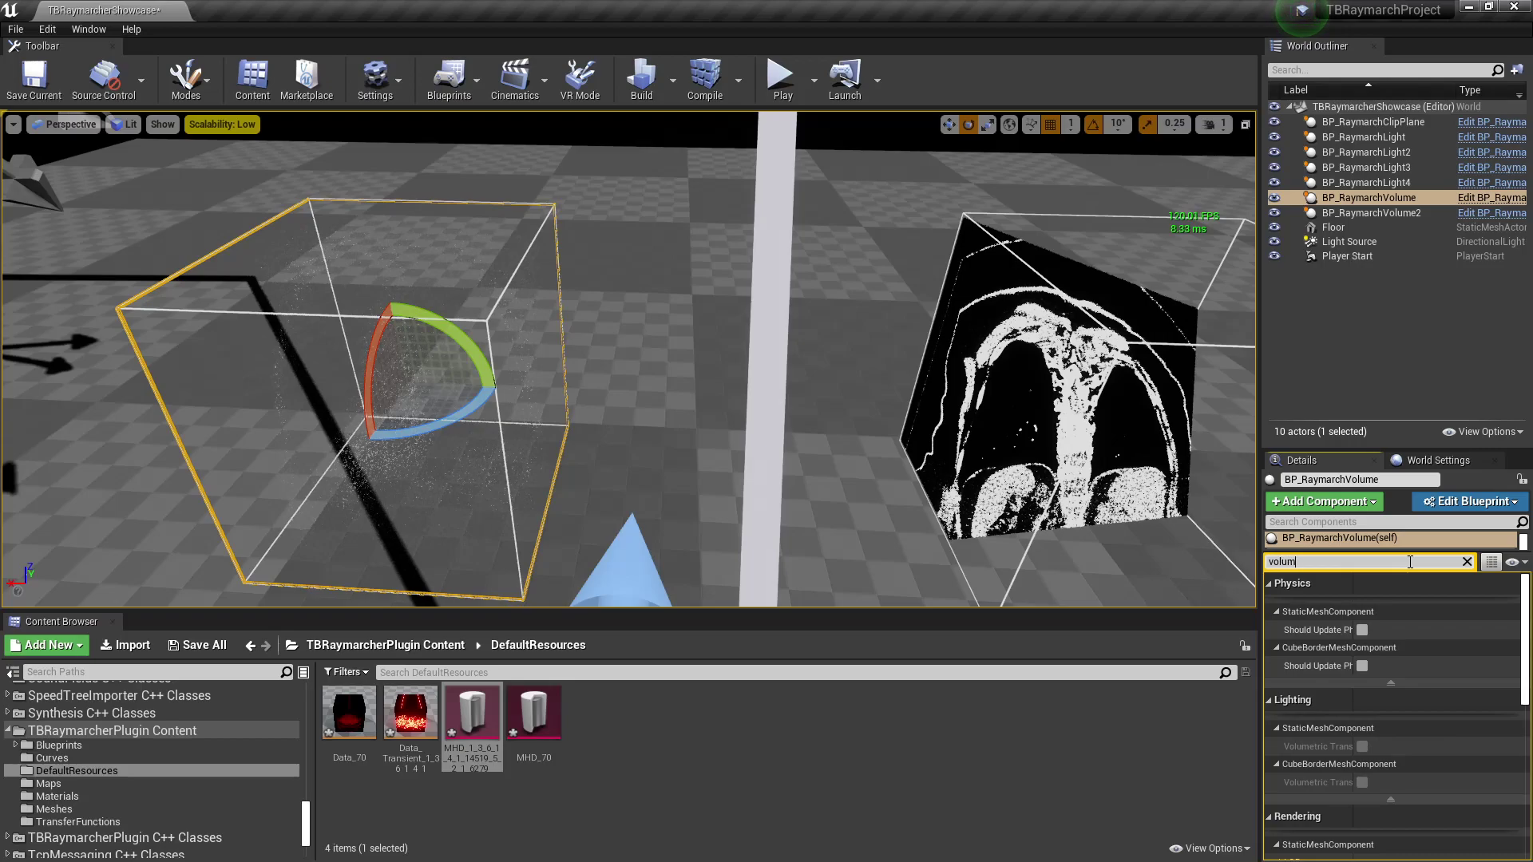
{"action": "type", "text": "e"}
{"action": "scroll", "coordinate": [1487, 696], "scroll_direction": "down", "scroll_amount": 5}
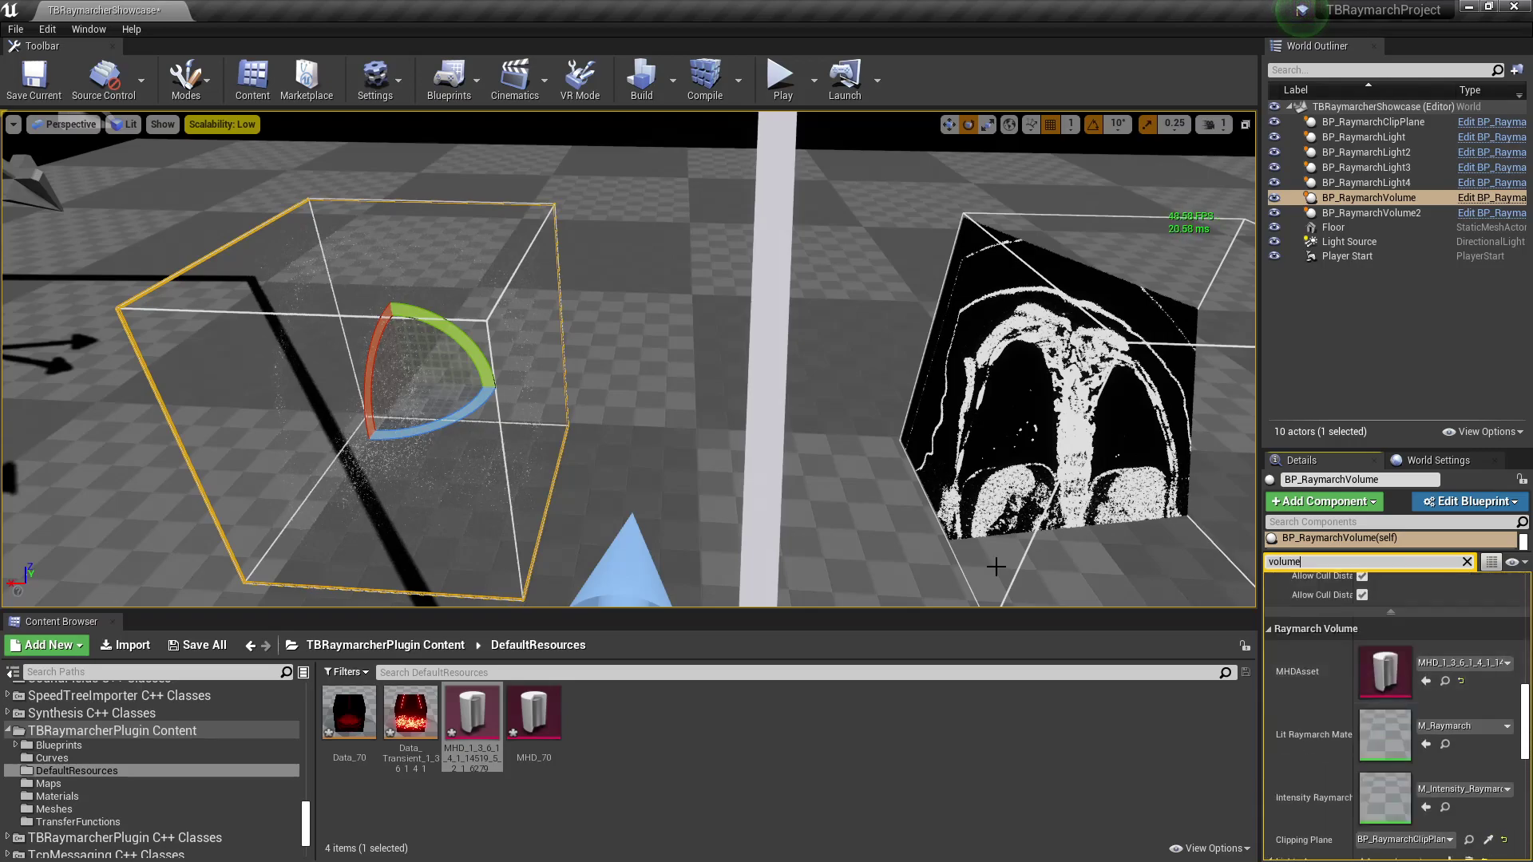
Select BP_RaymarchClipPlane, clear the details filter and set its rotation to 0 on all three axes.
{"action": "right_click_drag", "start_coordinate": [739, 367], "coordinate": [740, 367]}
{"action": "key", "text": "s"}
{"action": "left_click", "coordinate": [721, 373]}
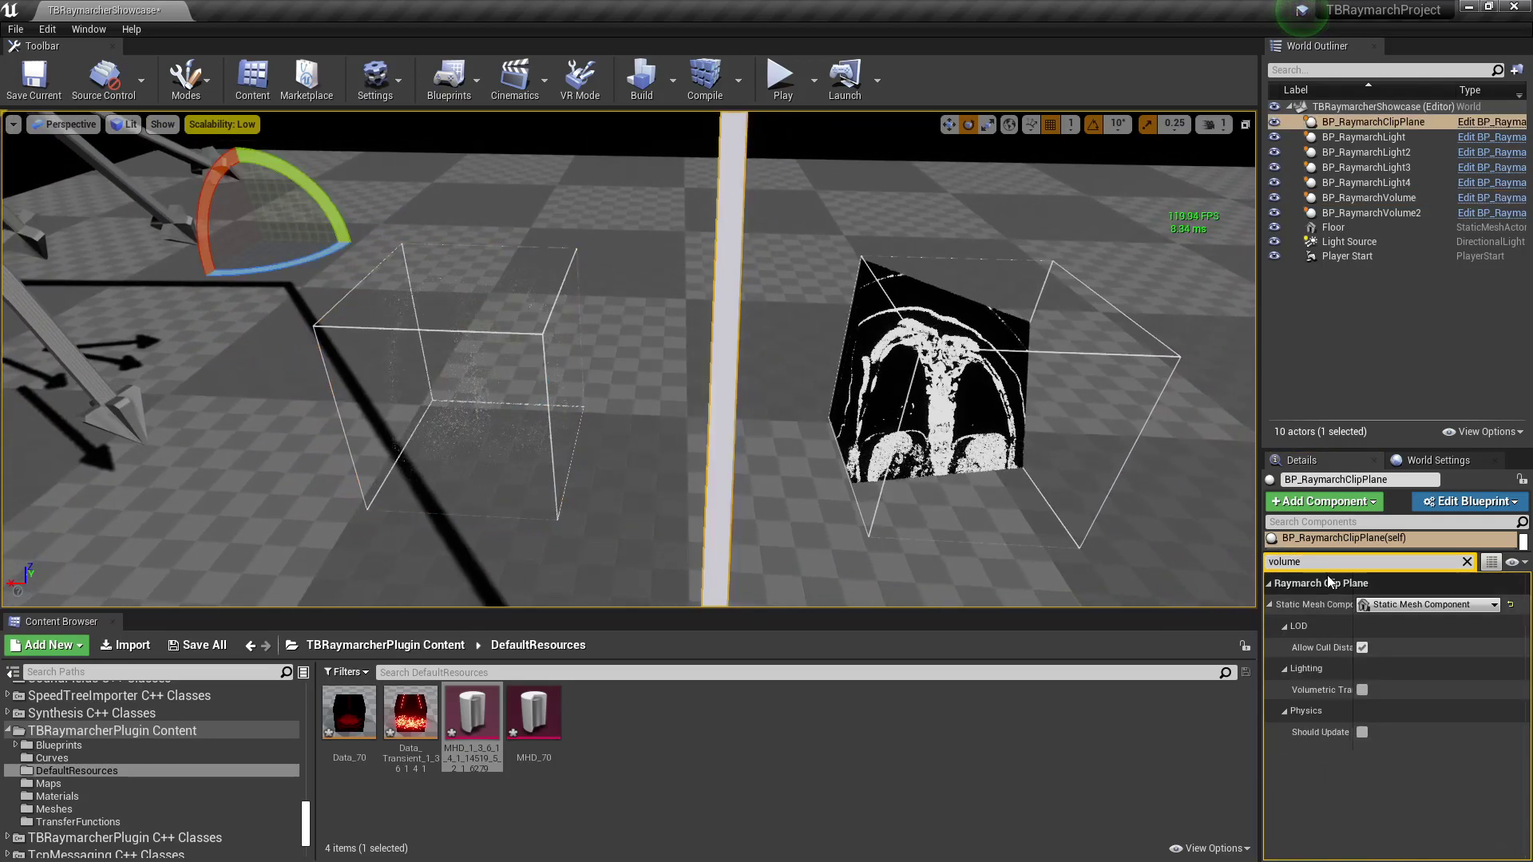
{"action": "left_click", "coordinate": [1466, 561]}
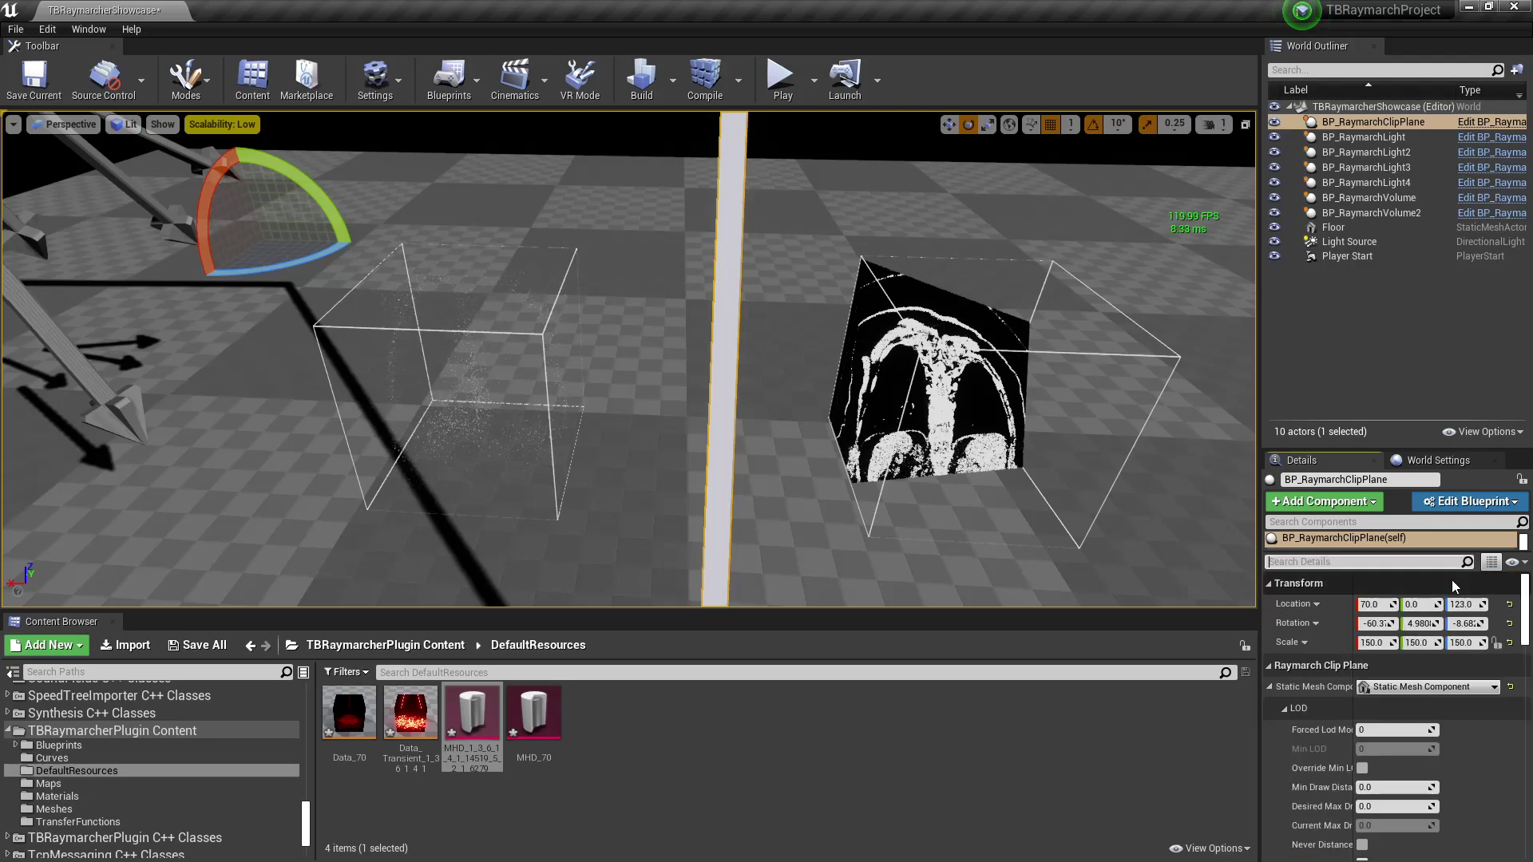
{"action": "left_click", "coordinate": [1386, 623]}
{"action": "type", "text": "0"}
{"action": "key", "text": "Tab"}
{"action": "type", "text": "0"}
{"action": "key", "text": "Tab"}
{"action": "type", "text": "0"}
{"action": "key", "text": "Return"}
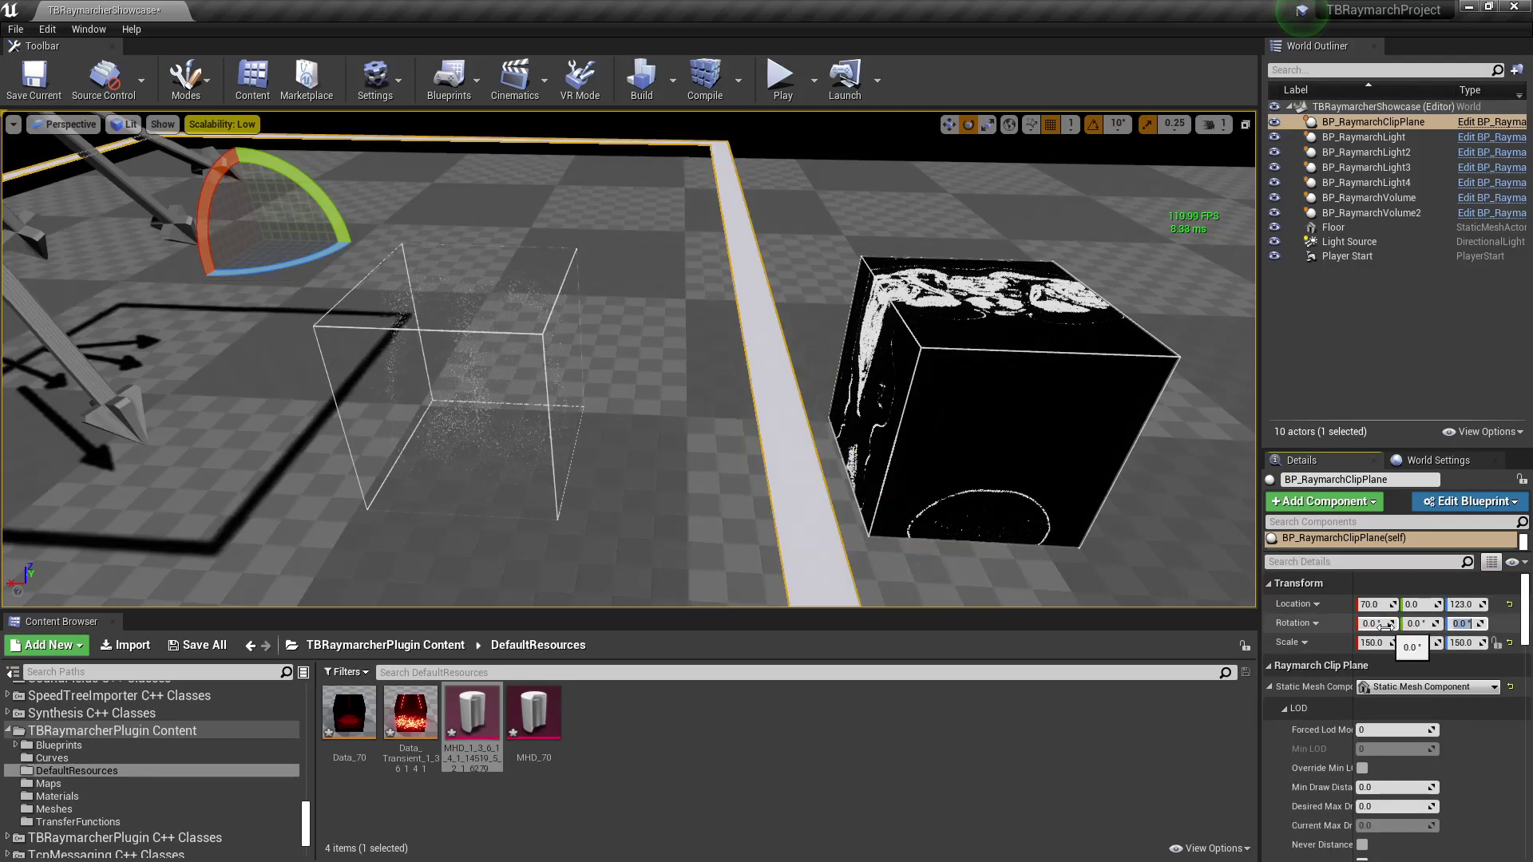
Select BP_RaymarchVolume and filter its details by "raymarch".
{"action": "scroll", "coordinate": [738, 408], "scroll_direction": "up", "scroll_amount": 5}
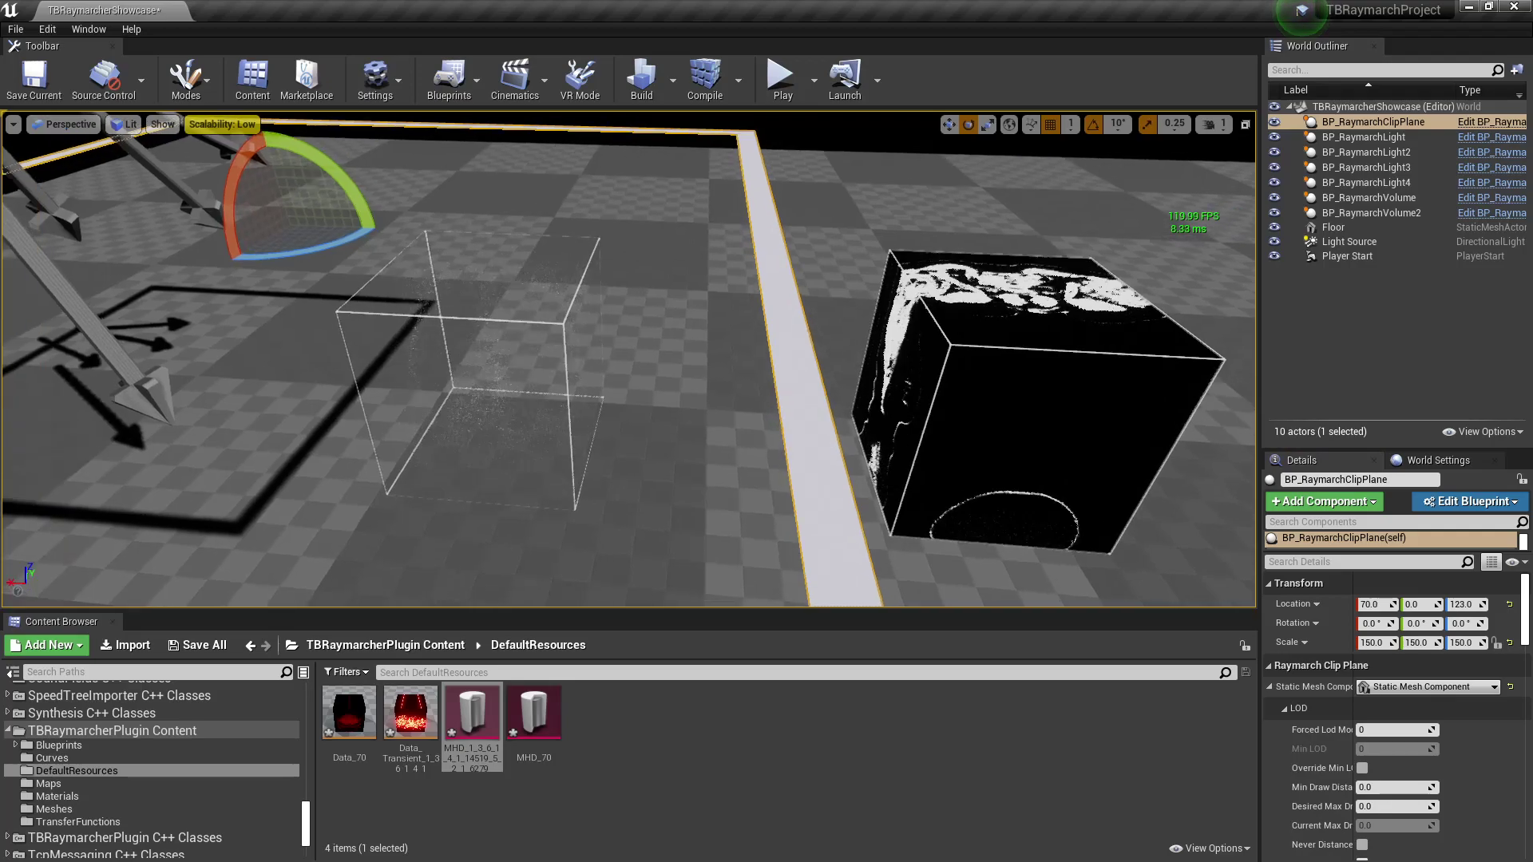
{"action": "left_click", "coordinate": [537, 386]}
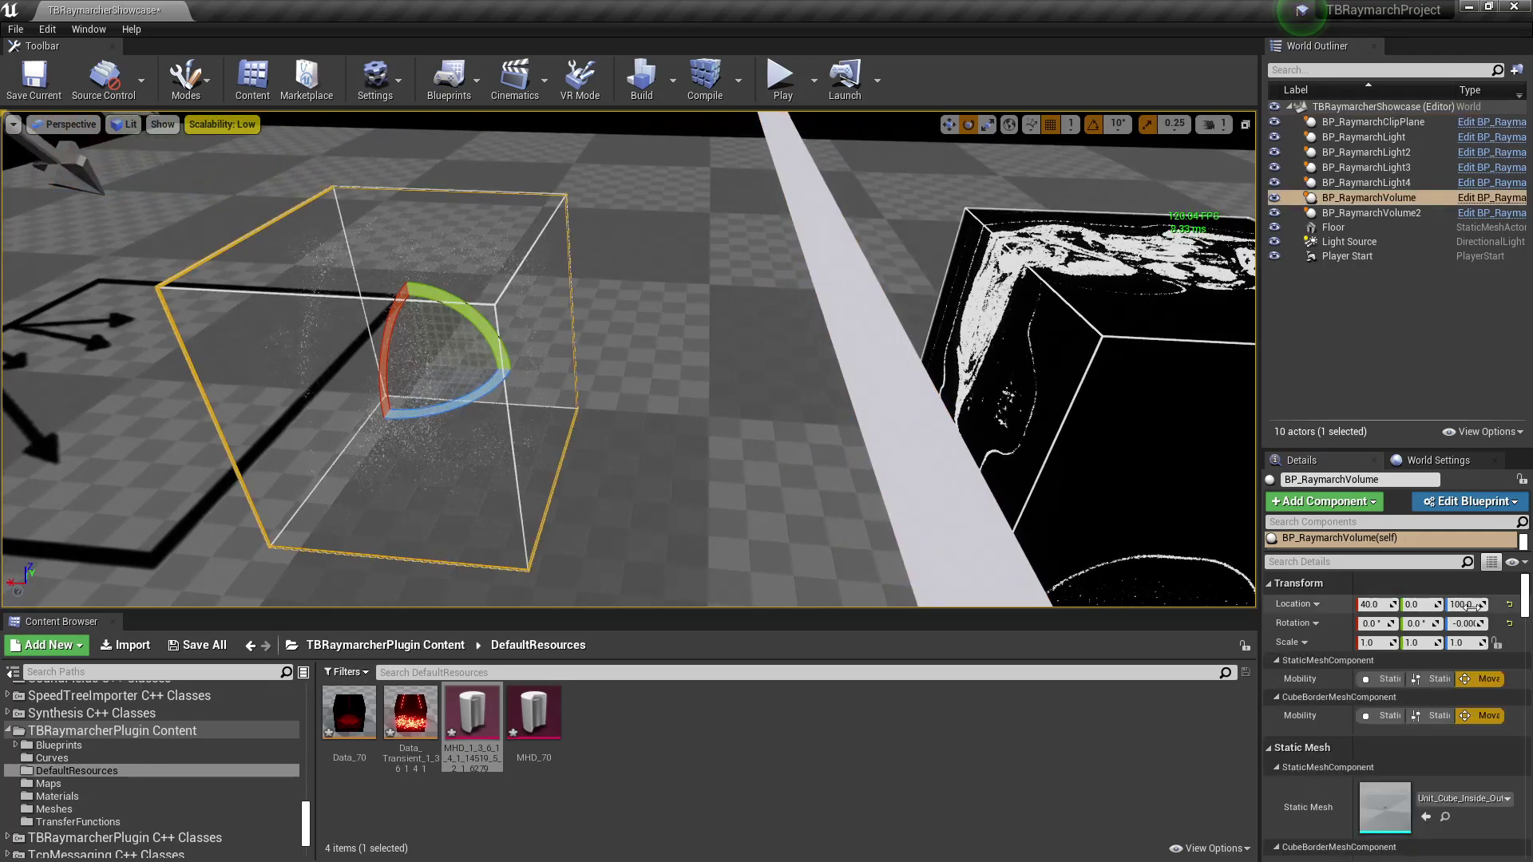
{"action": "left_click", "coordinate": [1388, 562]}
{"action": "type", "text": "volu"}
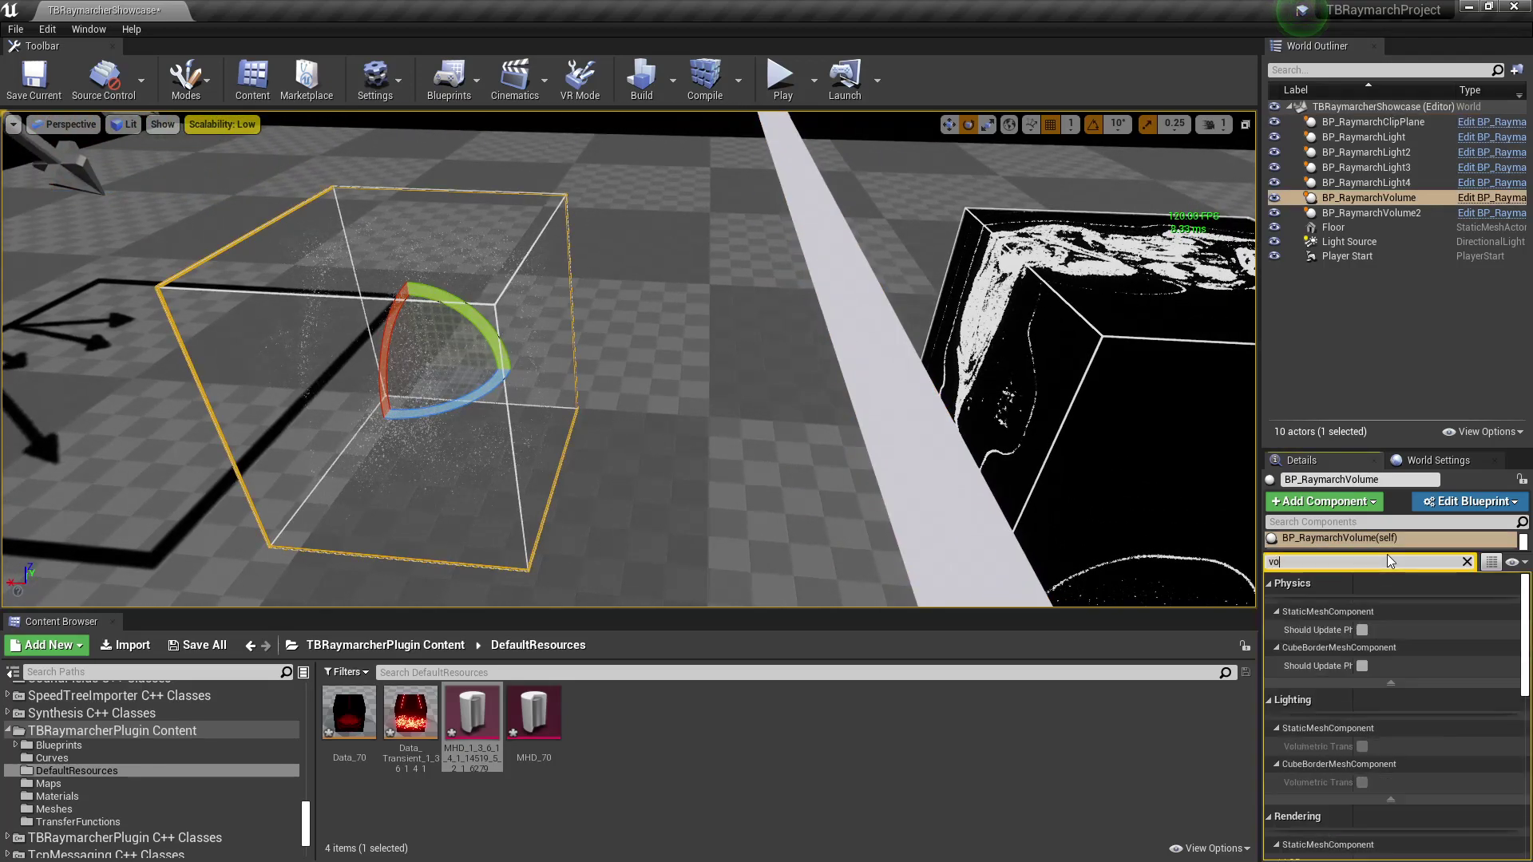
{"action": "key", "text": "BackSpace"}
{"action": "key", "text": "BackSpace"}
{"action": "key", "text": "BackSpace"}
{"action": "key", "text": "BackSpace"}
{"action": "type", "text": "raymarch"}
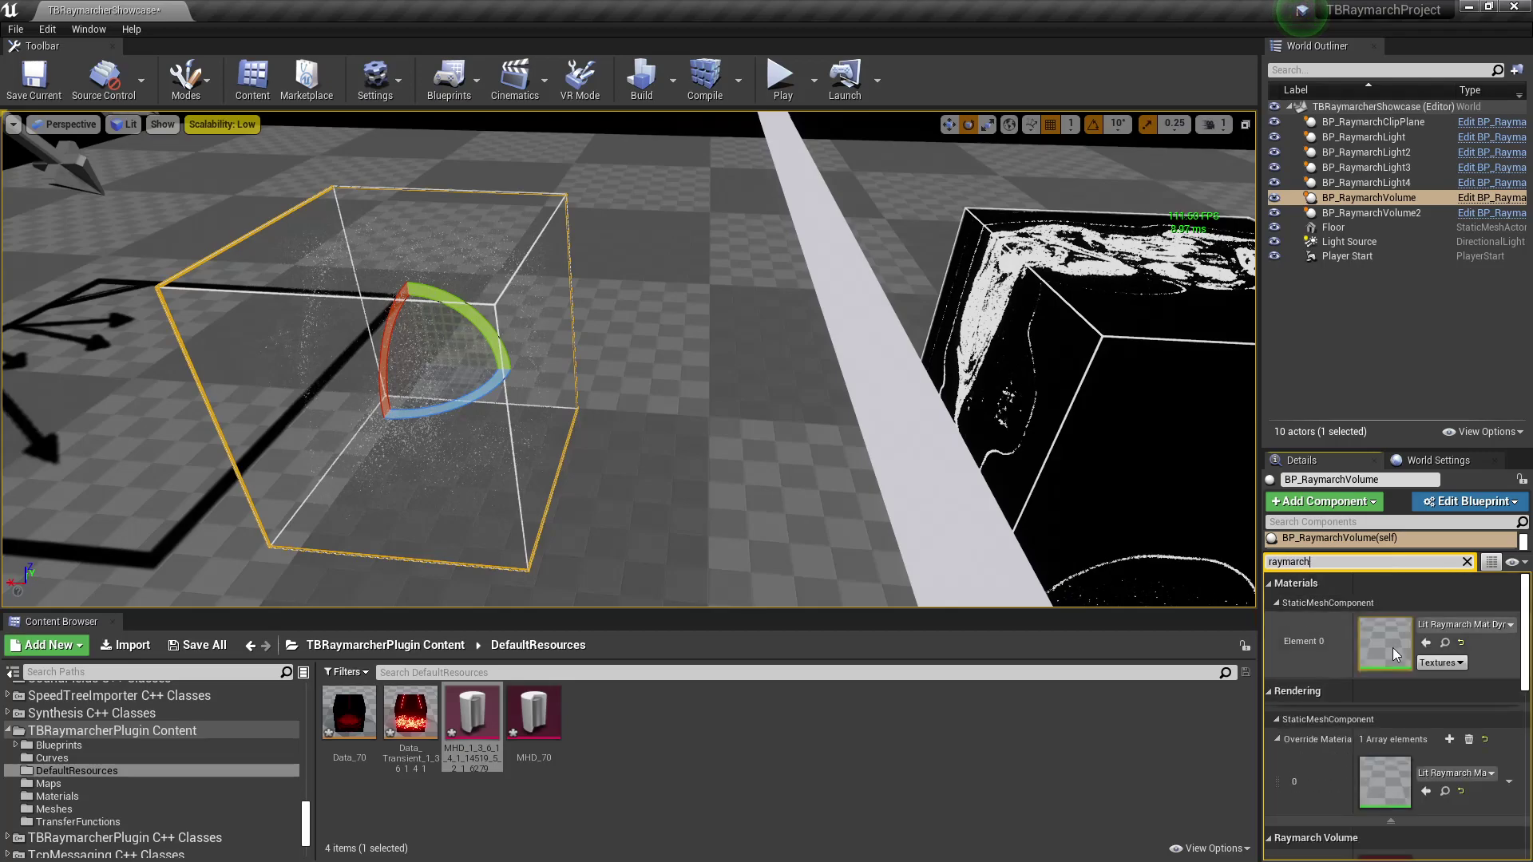
Open the volume's assigned MHDAsset and examine its Image Info and Default Windowing Parameters.
{"action": "scroll", "coordinate": [1393, 649], "scroll_direction": "down", "scroll_amount": 4}
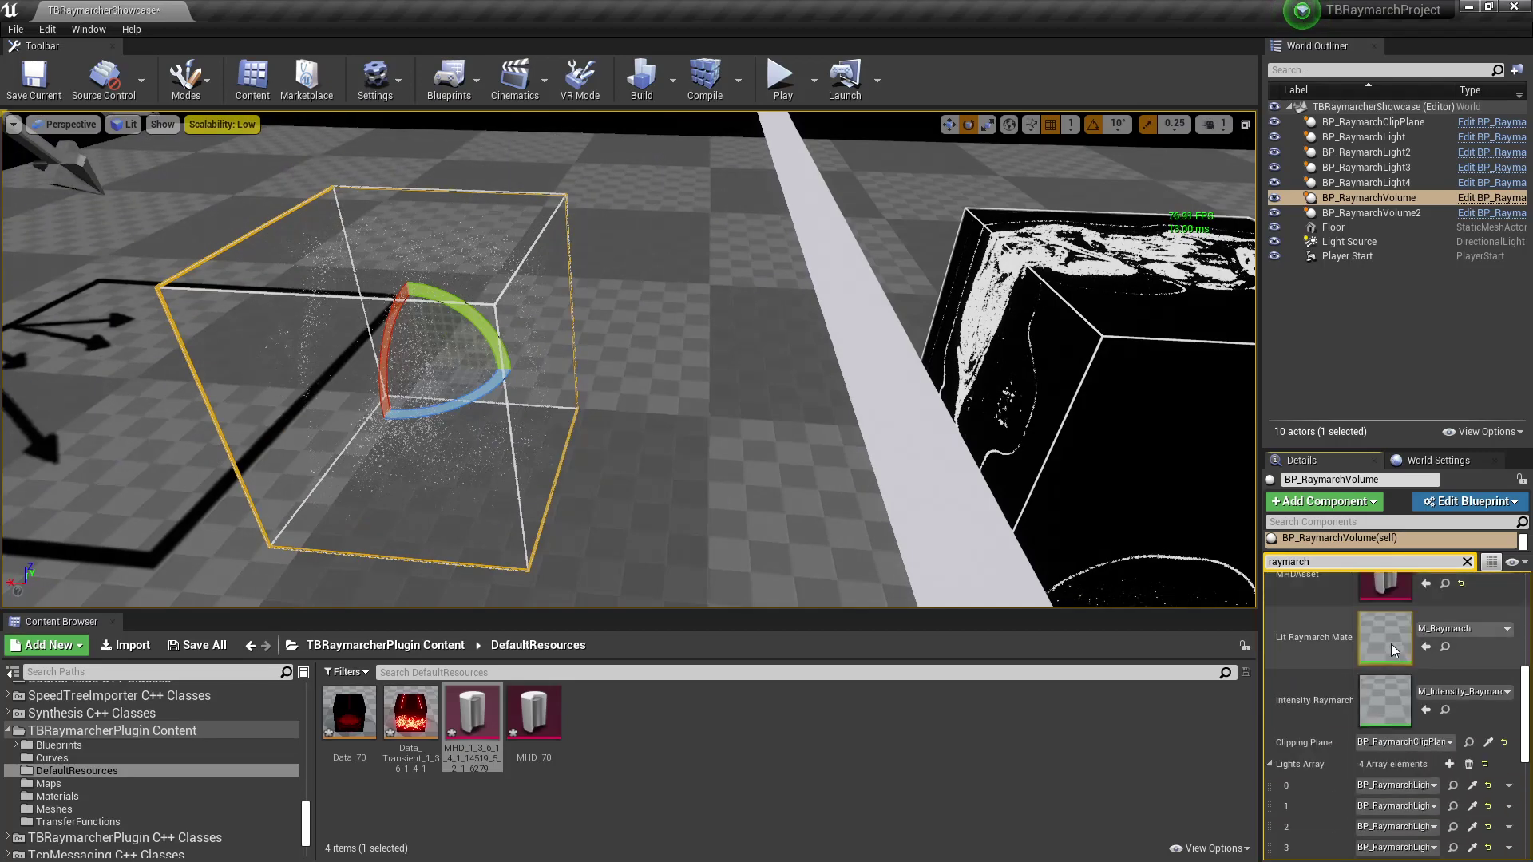
{"action": "double_click", "coordinate": [1393, 587]}
{"action": "scroll", "coordinate": [918, 482], "scroll_direction": "down", "scroll_amount": 3}
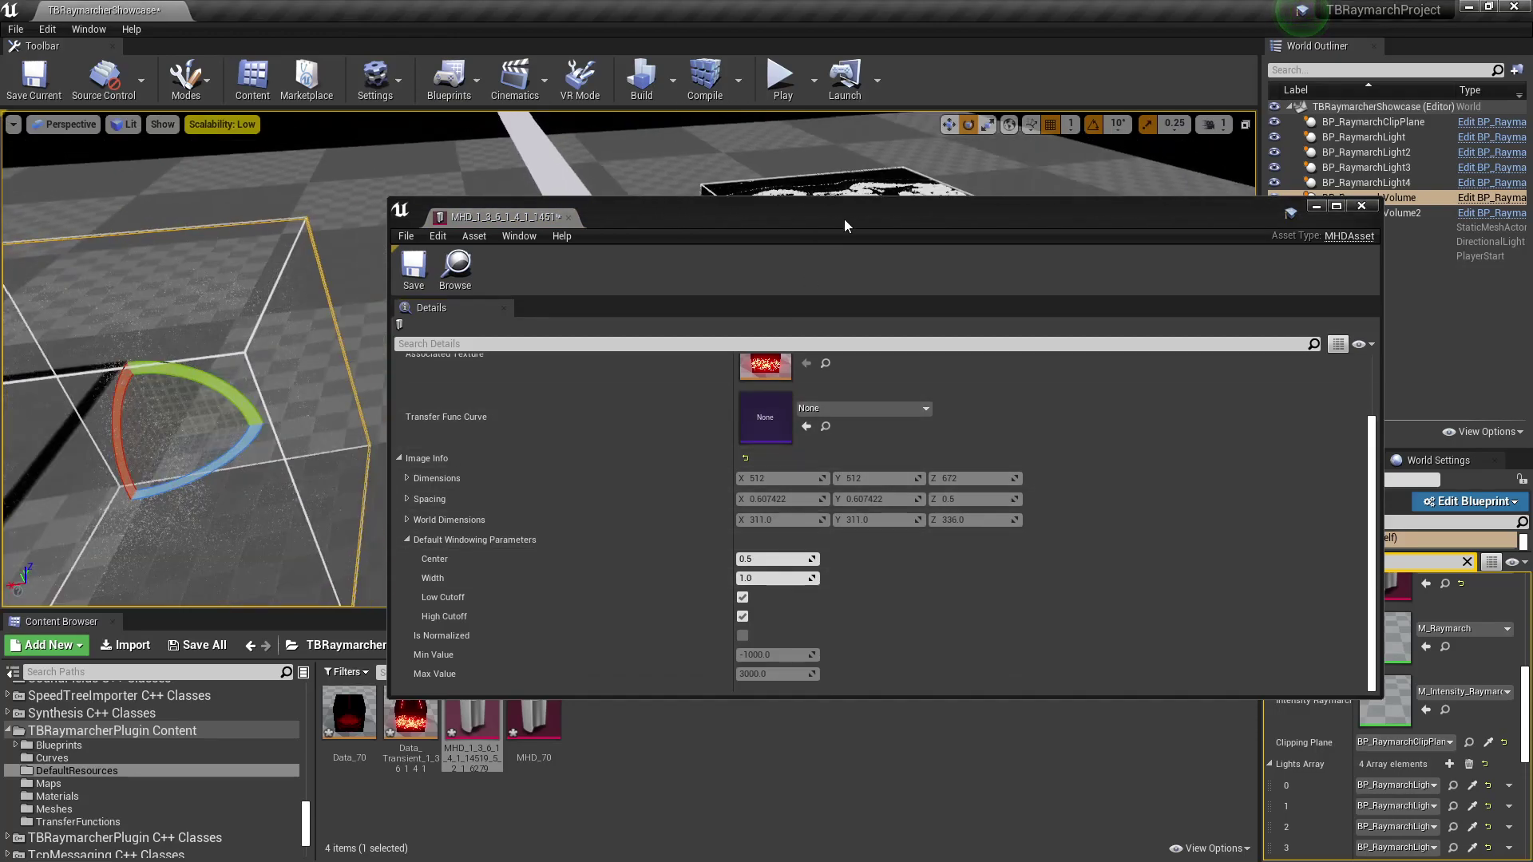
Set the MHD asset's default windowing center to about 1.82 and its width to 1000.
{"action": "left_click_drag", "start_coordinate": [880, 216], "coordinate": [1070, 196]}
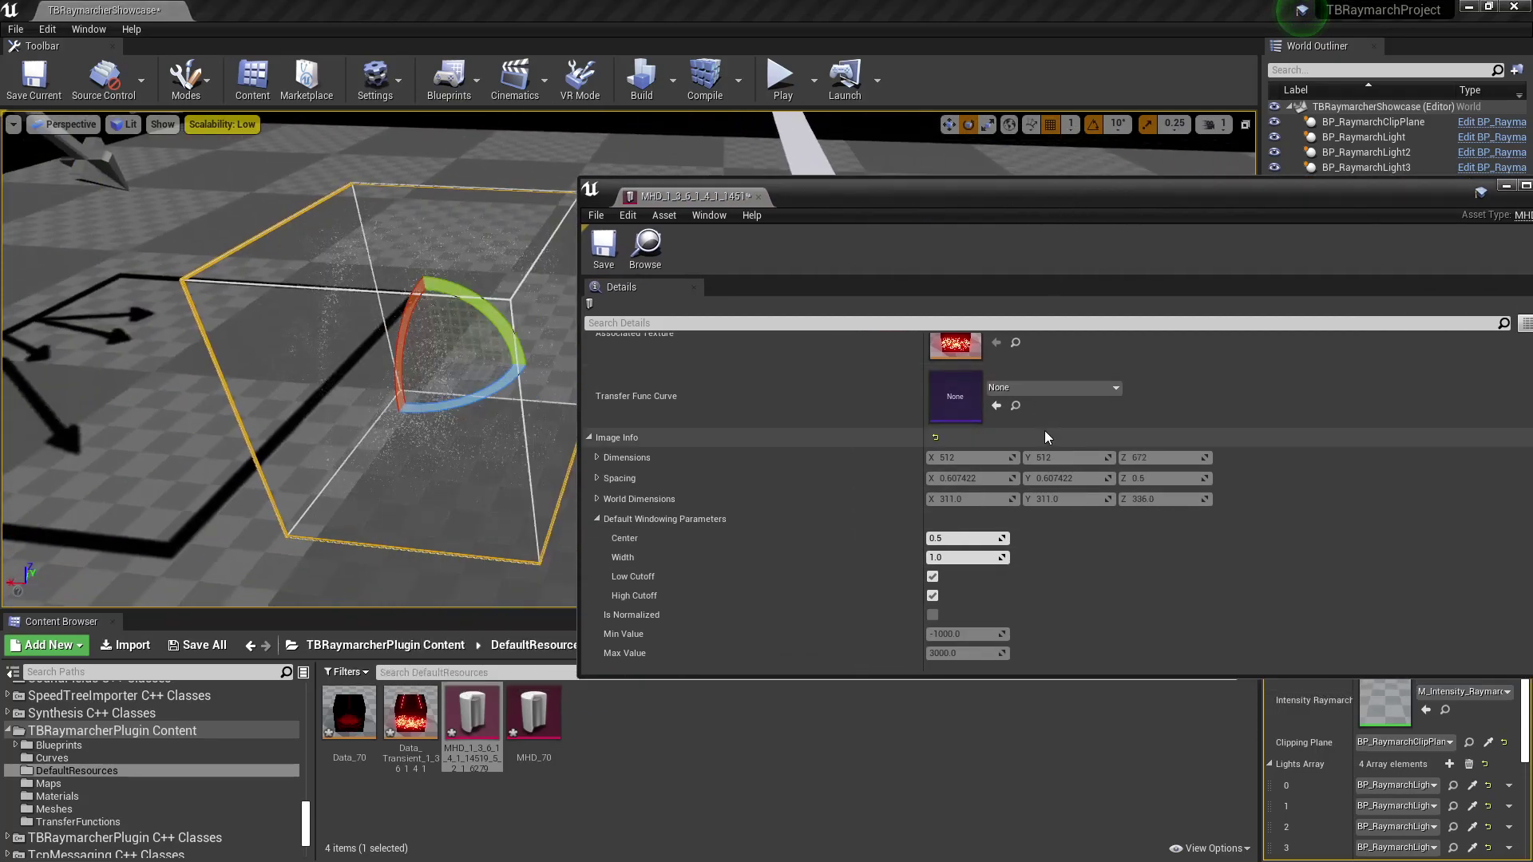
{"action": "left_click_drag", "start_coordinate": [969, 537], "coordinate": [966, 539]}
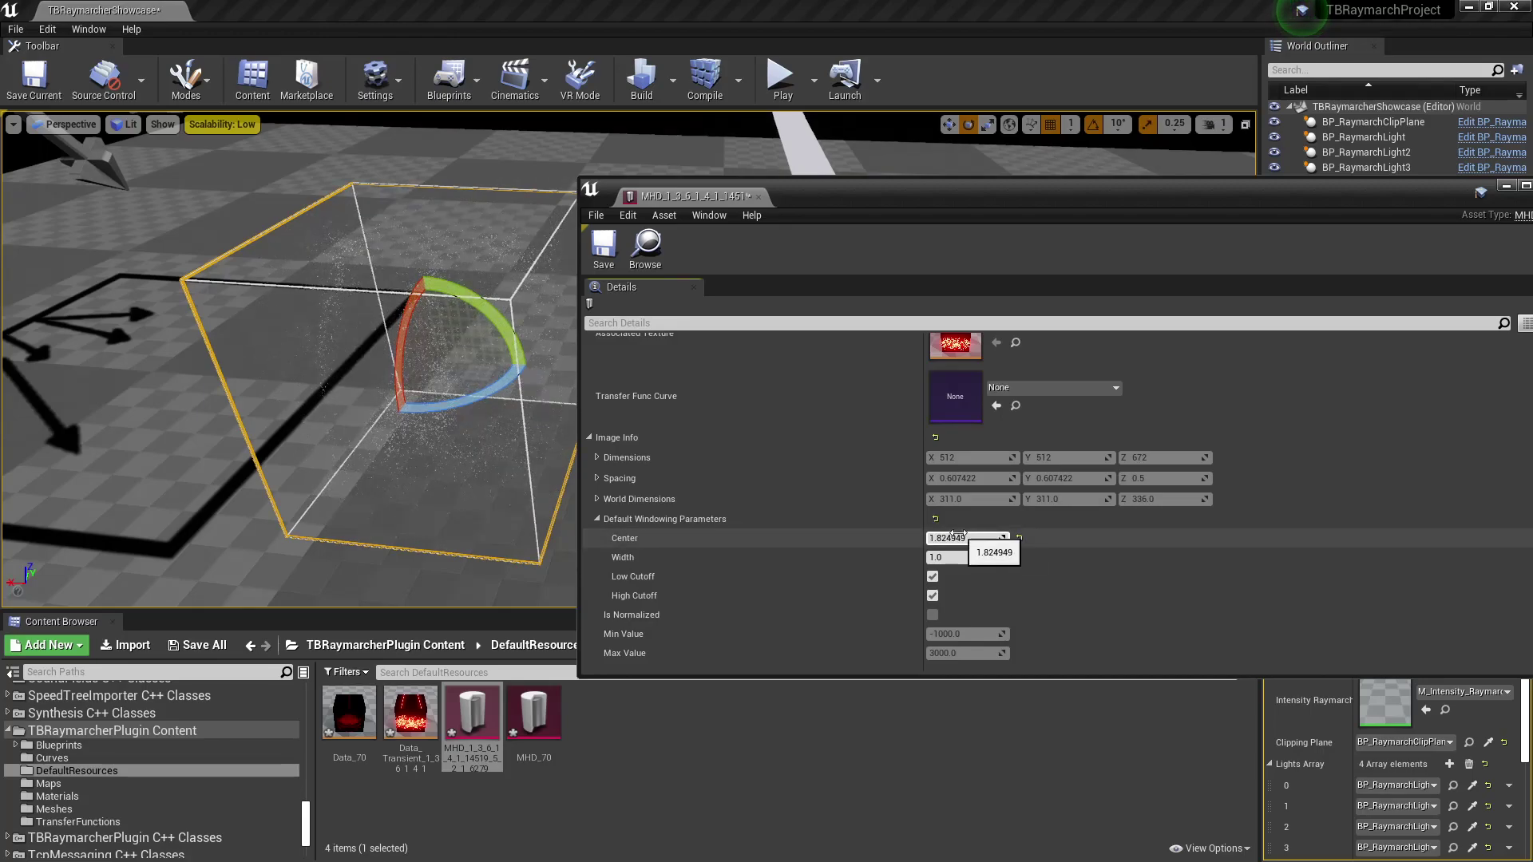
{"action": "left_click", "coordinate": [953, 558]}
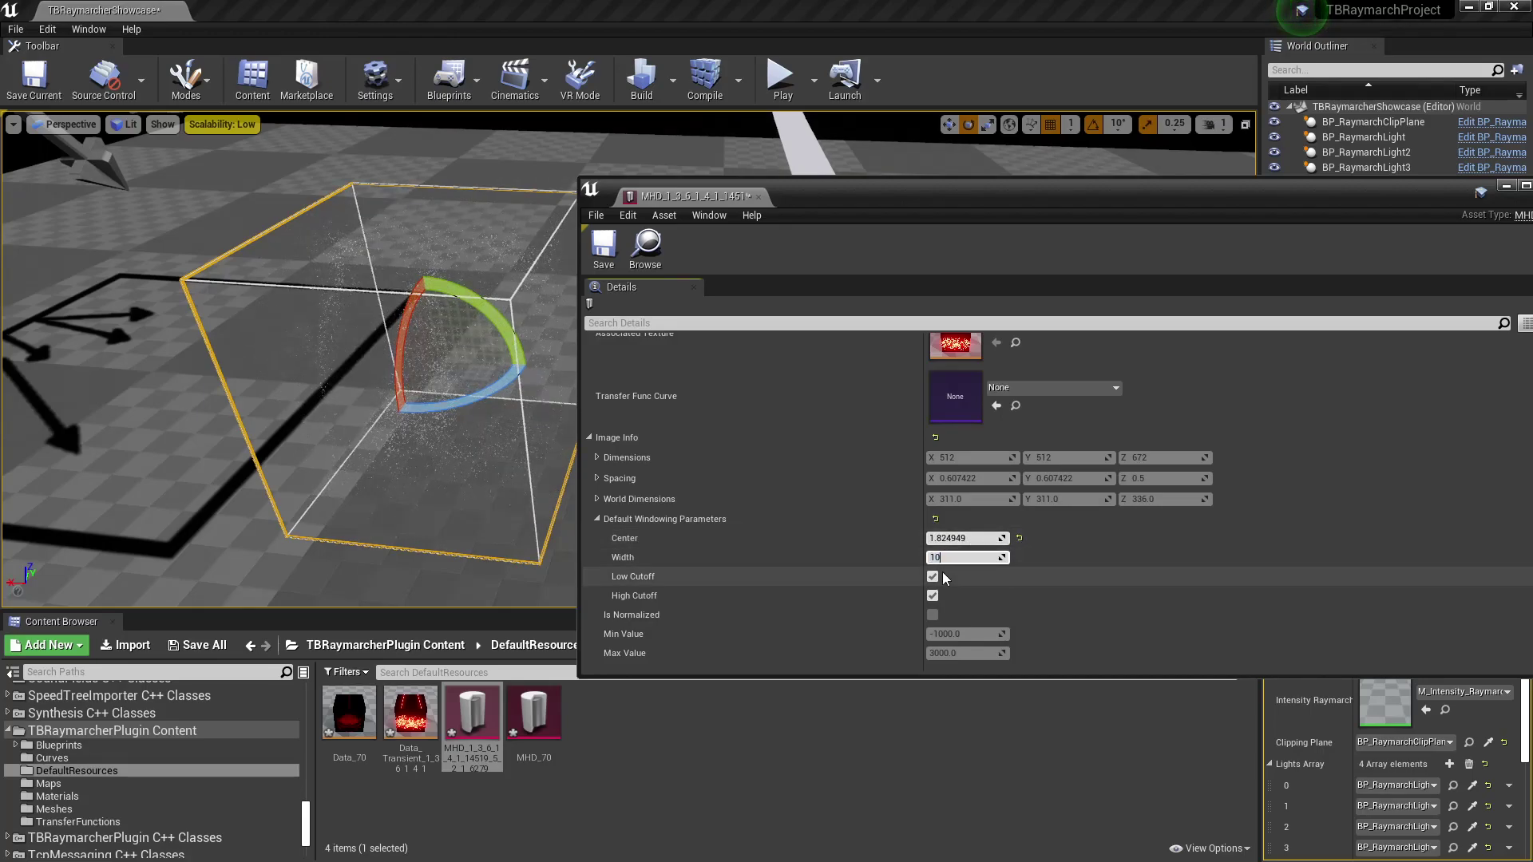
{"action": "type", "text": "1000"}
{"action": "key", "text": "Return"}
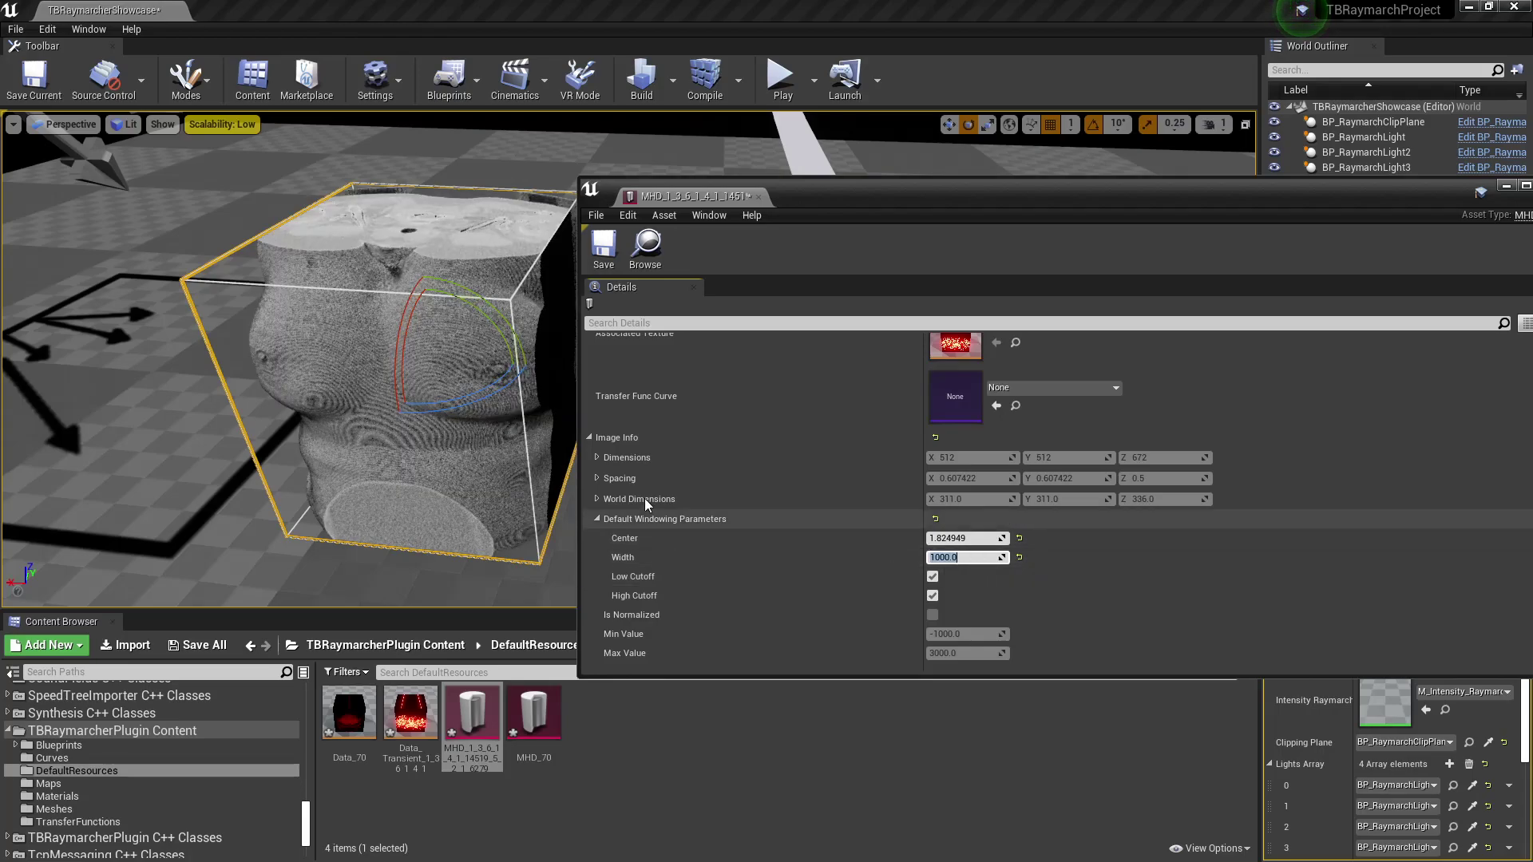
Examine the rendered BP_RaymarchVolume up close and alongside the second raymarch volume.
{"action": "scroll", "coordinate": [827, 438], "scroll_direction": "up", "scroll_amount": 3}
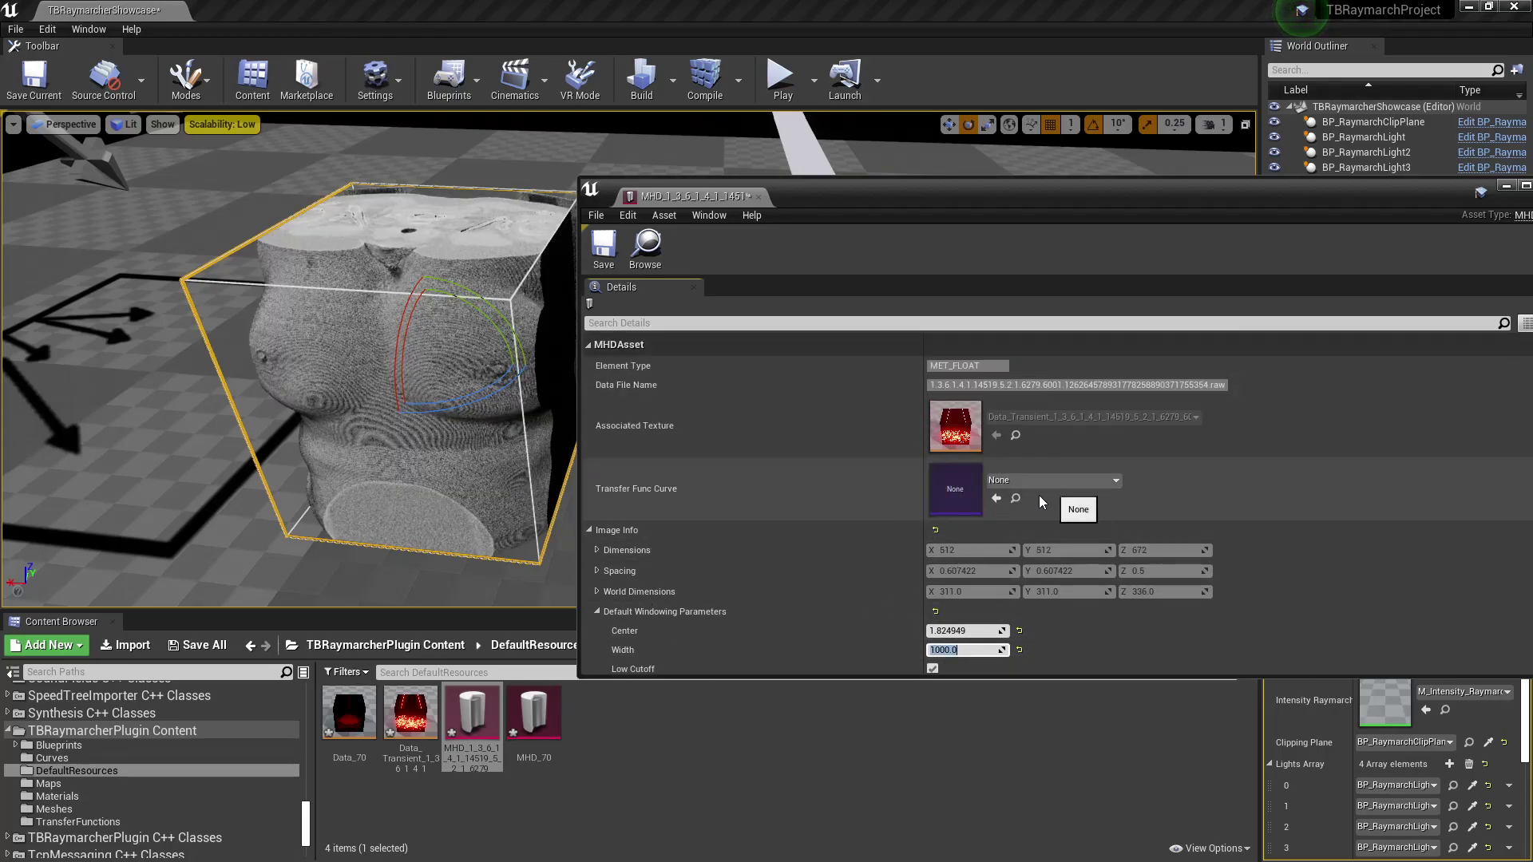
{"action": "right_click_drag", "start_coordinate": [508, 408], "coordinate": [473, 298]}
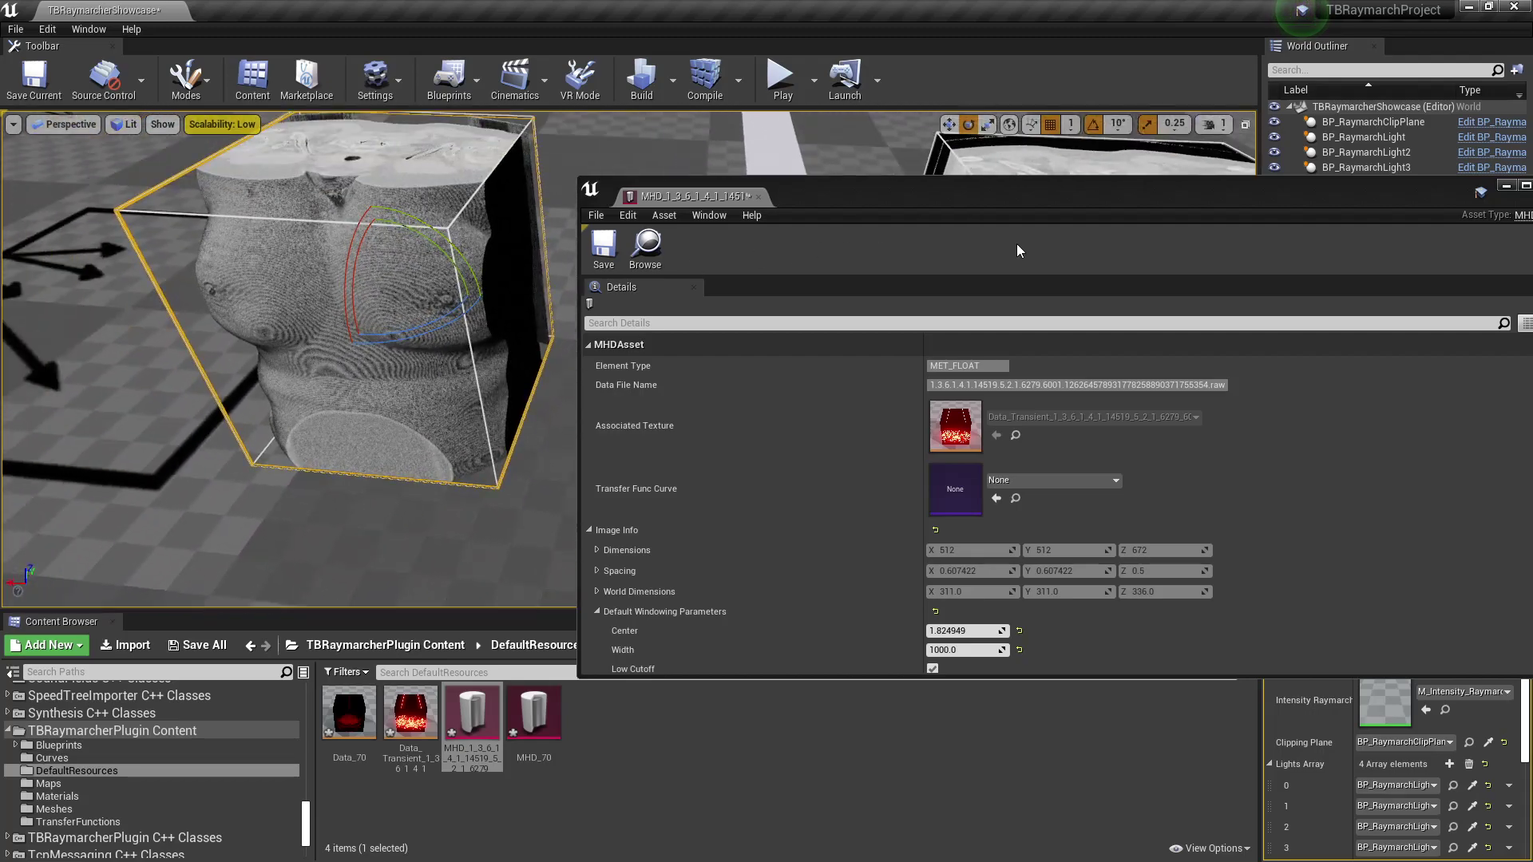
{"action": "left_click_drag", "start_coordinate": [1017, 245], "coordinate": [1007, 501]}
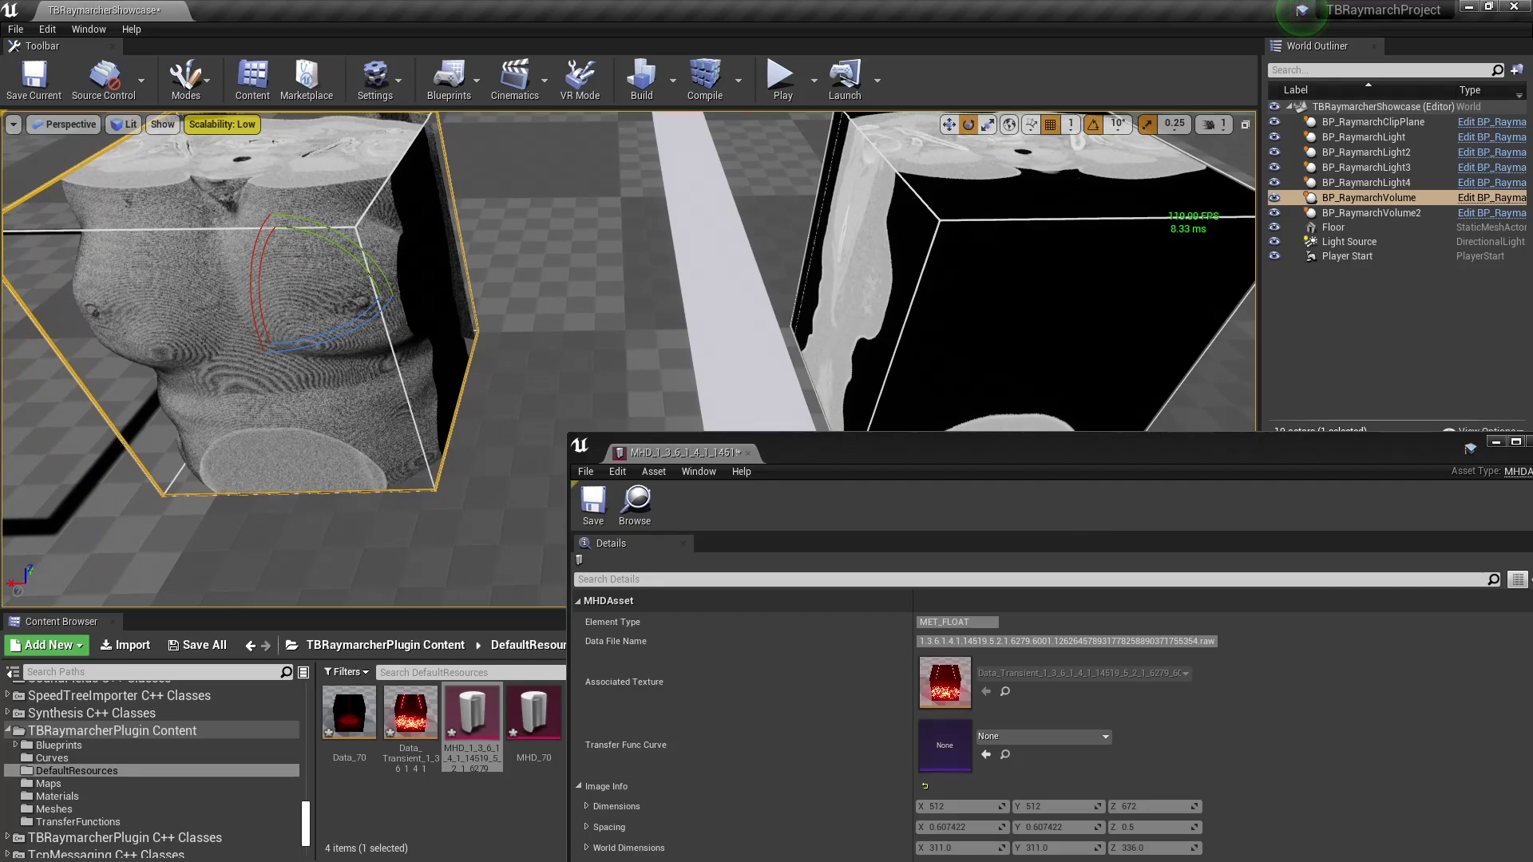
{"action": "right_click_drag", "start_coordinate": [576, 206], "coordinate": [523, 172]}
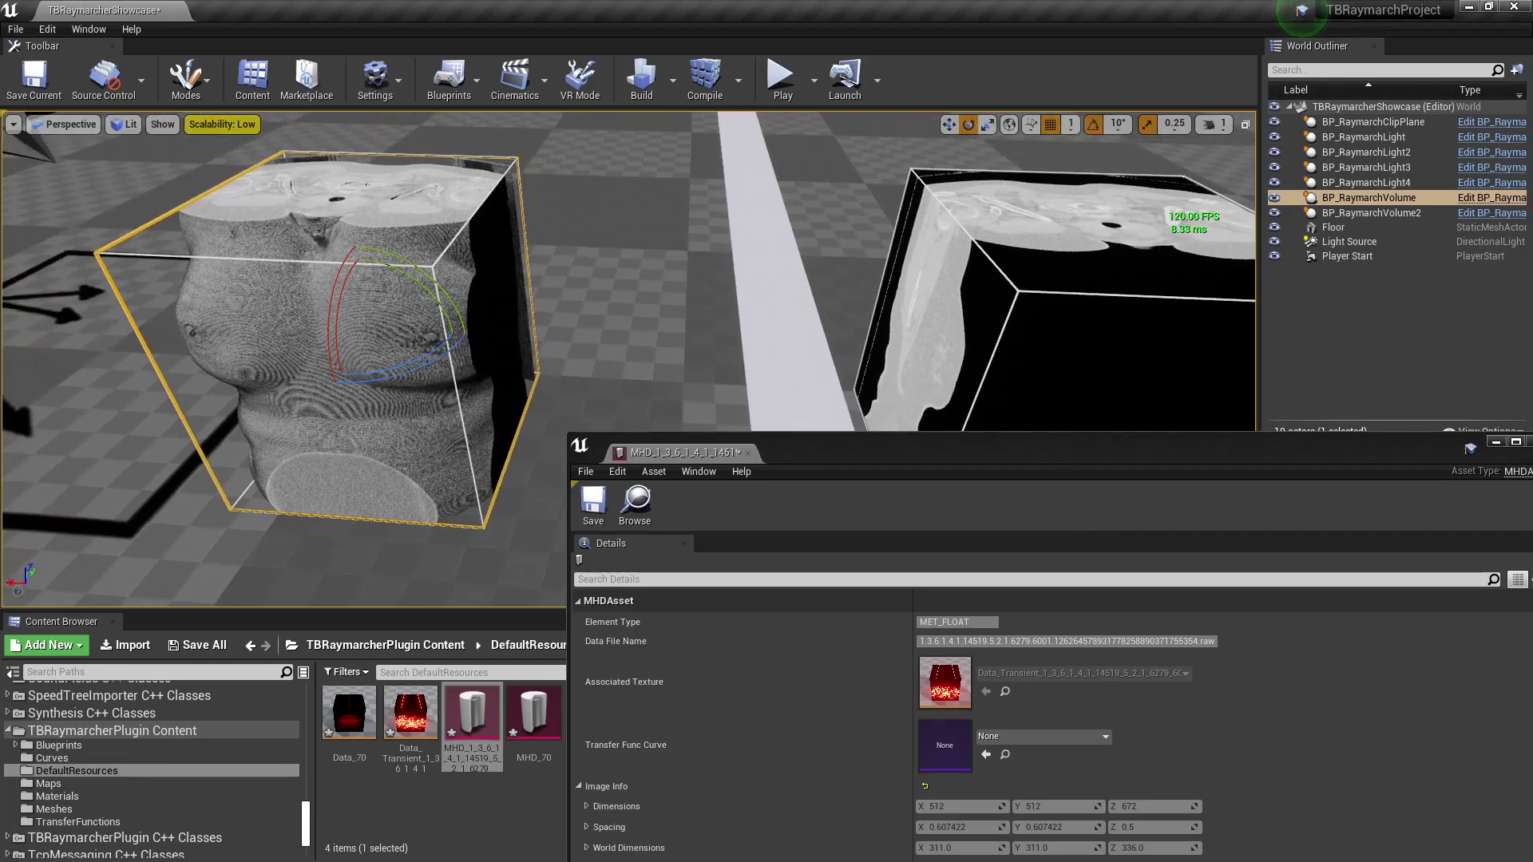
{"action": "key", "text": "a"}
{"action": "key", "text": "w"}
{"action": "right_click_drag", "start_coordinate": [515, 367], "coordinate": [552, 336]}
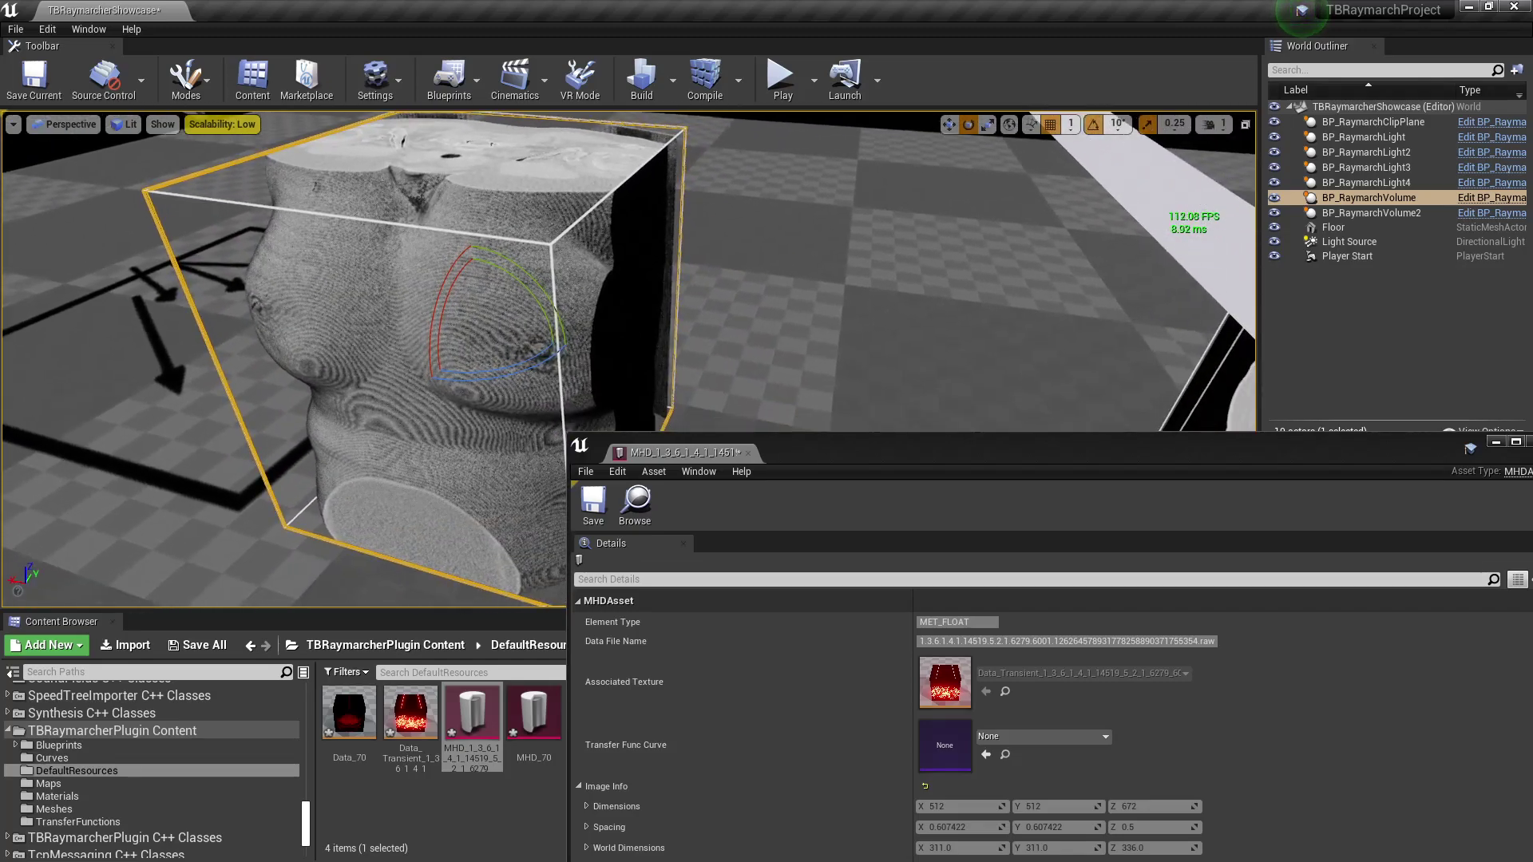
Assign the TF_CT-Lung color curve as the MHD asset's transfer function curve.
{"action": "left_click_drag", "start_coordinate": [923, 457], "coordinate": [932, 364]}
{"action": "left_click", "coordinate": [1018, 647]}
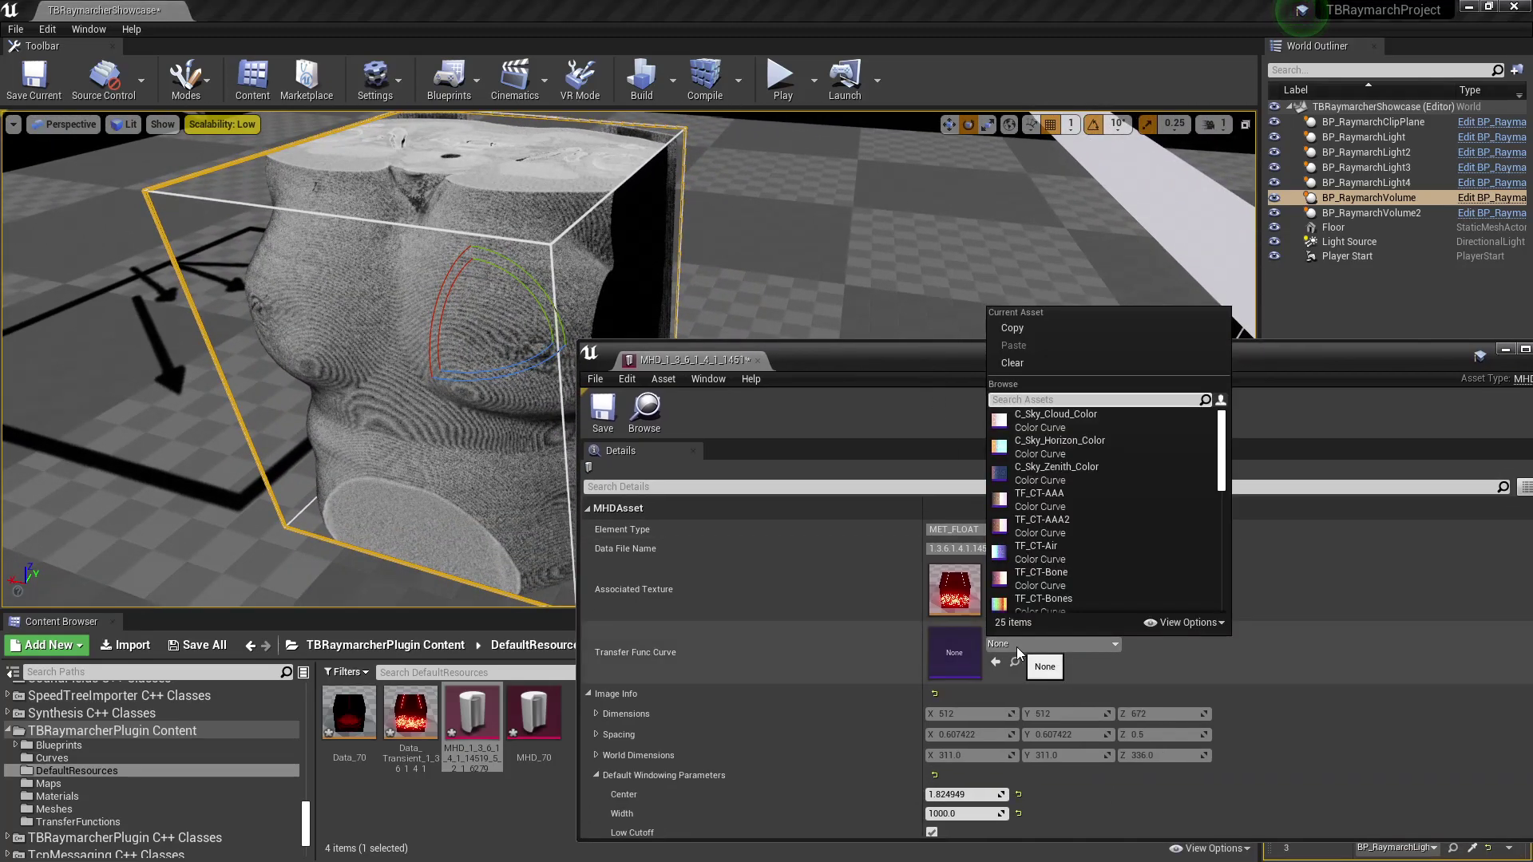
{"action": "scroll", "coordinate": [1054, 558], "scroll_direction": "down", "scroll_amount": 2}
{"action": "scroll", "coordinate": [1094, 557], "scroll_direction": "down", "scroll_amount": 2}
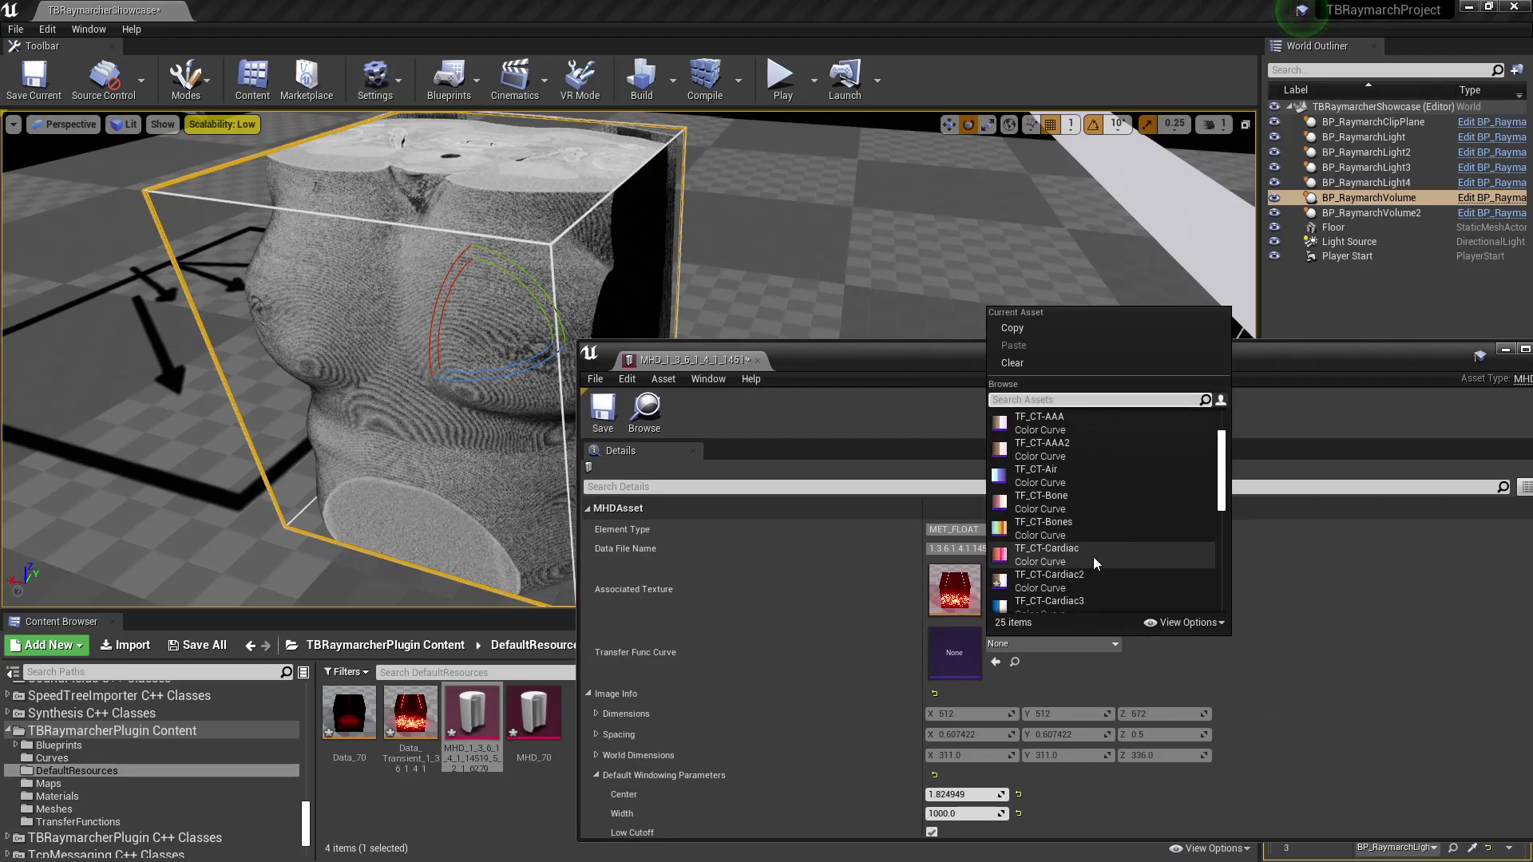
{"action": "scroll", "coordinate": [1090, 527], "scroll_direction": "up", "scroll_amount": 4}
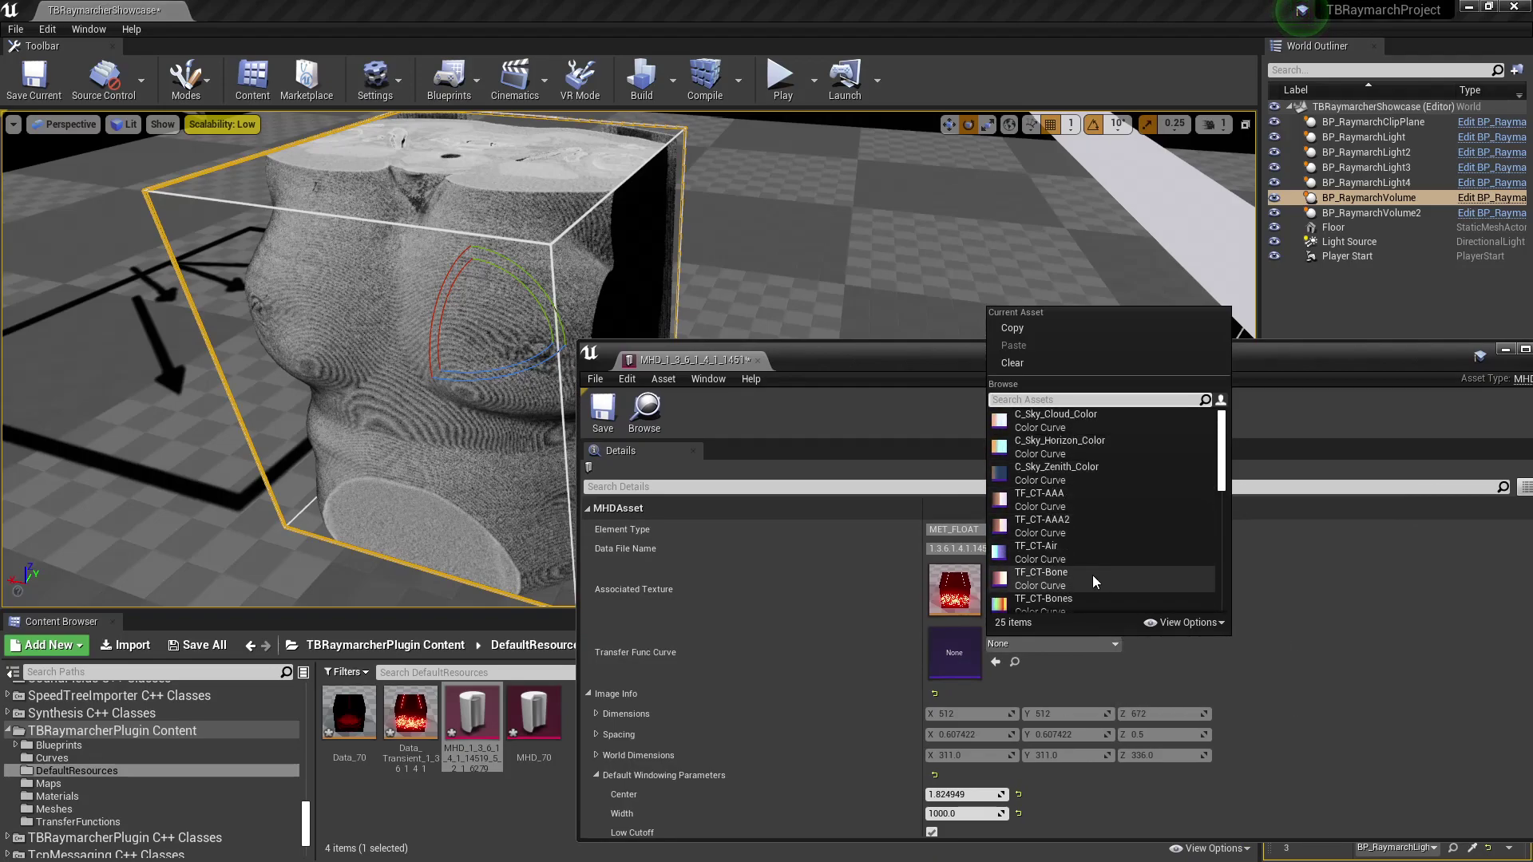
{"action": "scroll", "coordinate": [1105, 543], "scroll_direction": "down", "scroll_amount": 5}
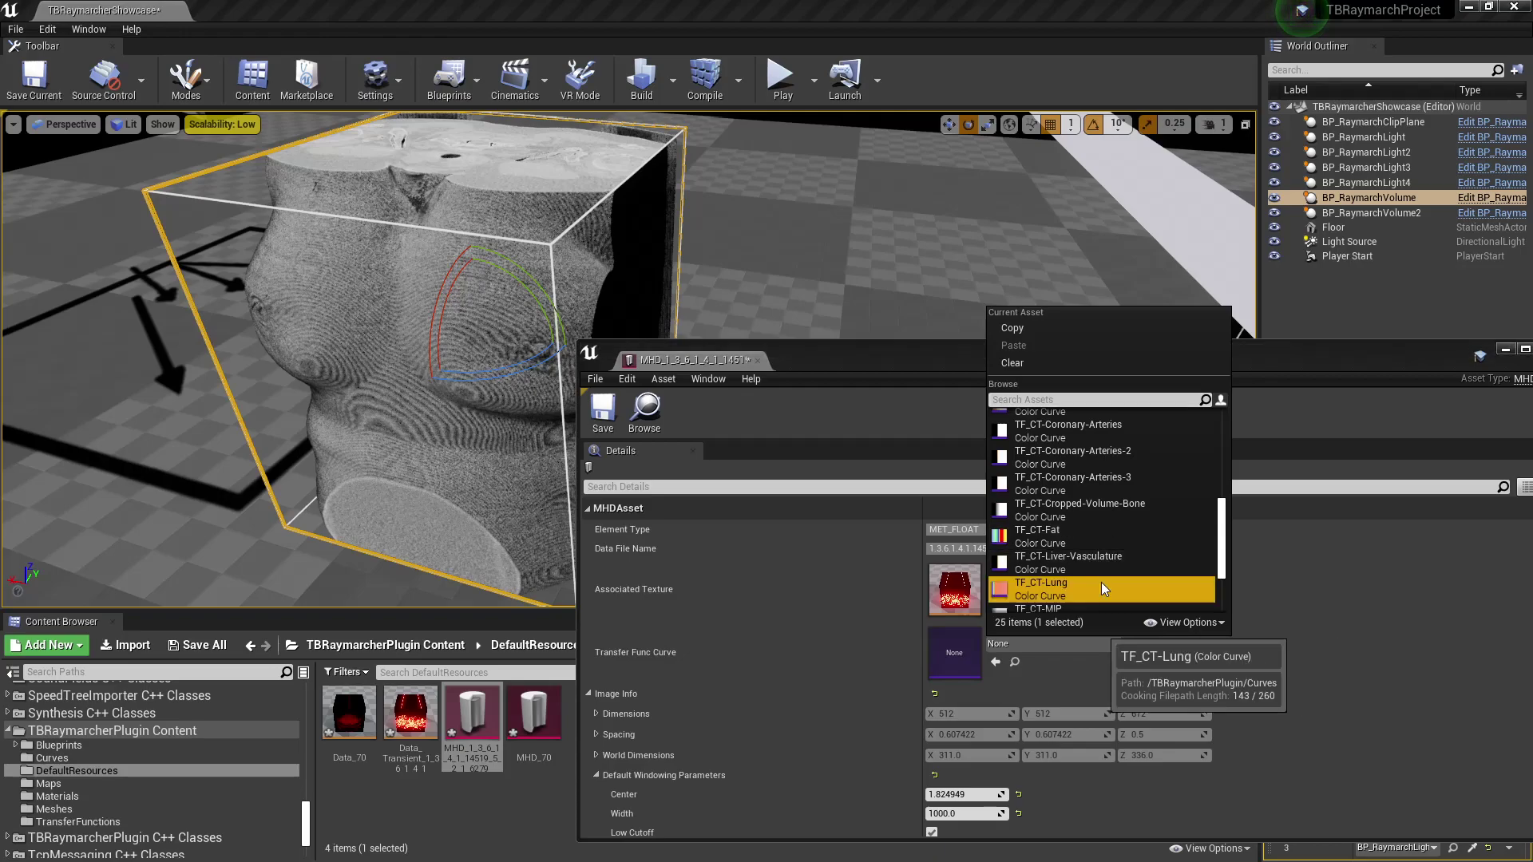
{"action": "left_click", "coordinate": [1100, 582]}
{"action": "left_click_drag", "start_coordinate": [1096, 367], "coordinate": [1155, 354]}
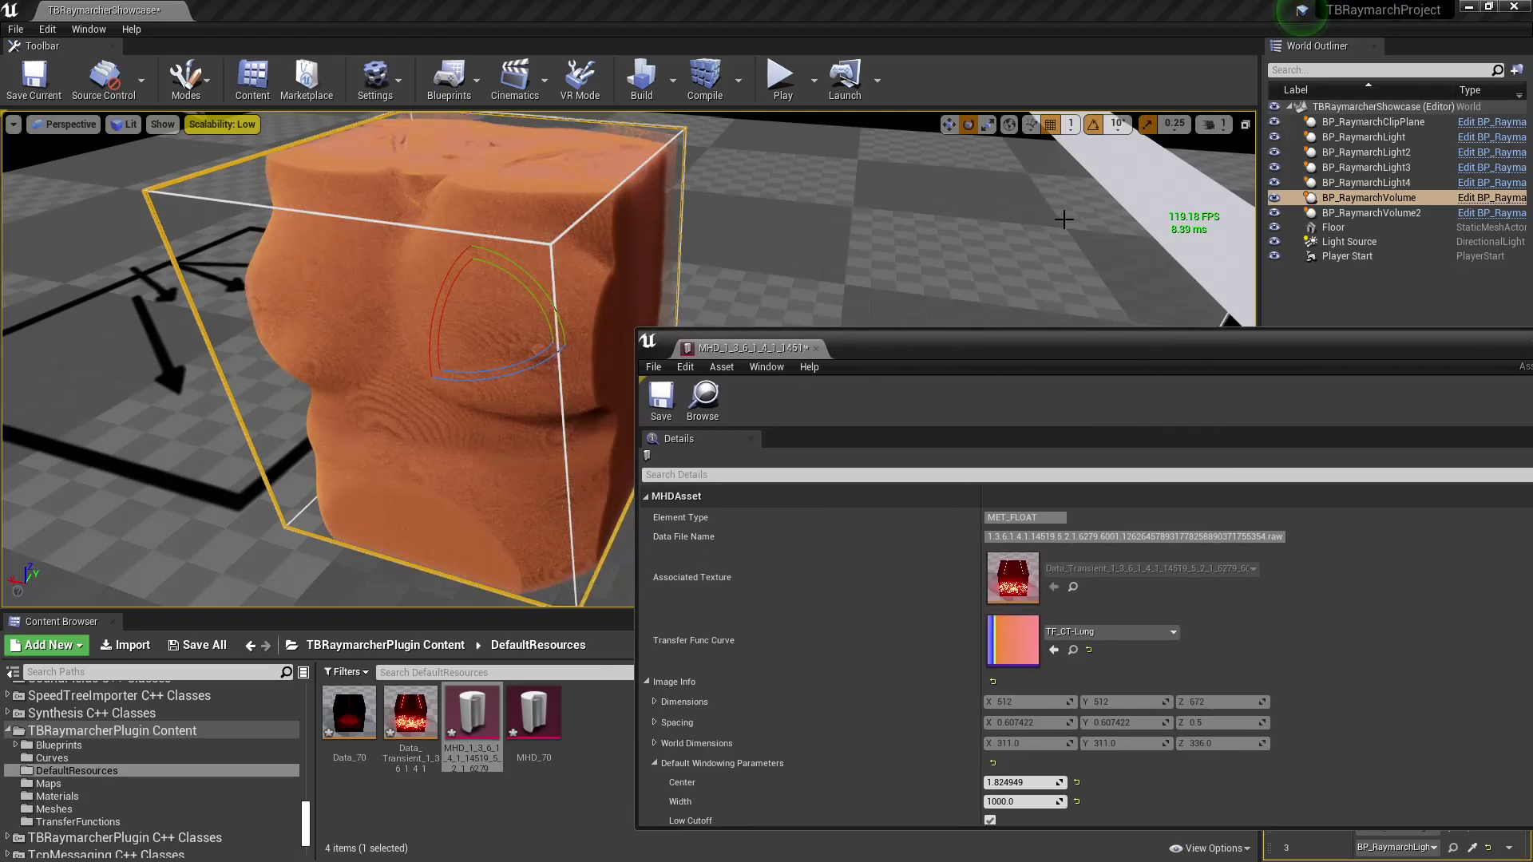
Set the default windowing center to 500 and view the rendered volume.
{"action": "right_click_drag", "start_coordinate": [1058, 214], "coordinate": [1130, 227]}
{"action": "scroll", "coordinate": [1116, 677], "scroll_direction": "down", "scroll_amount": 3}
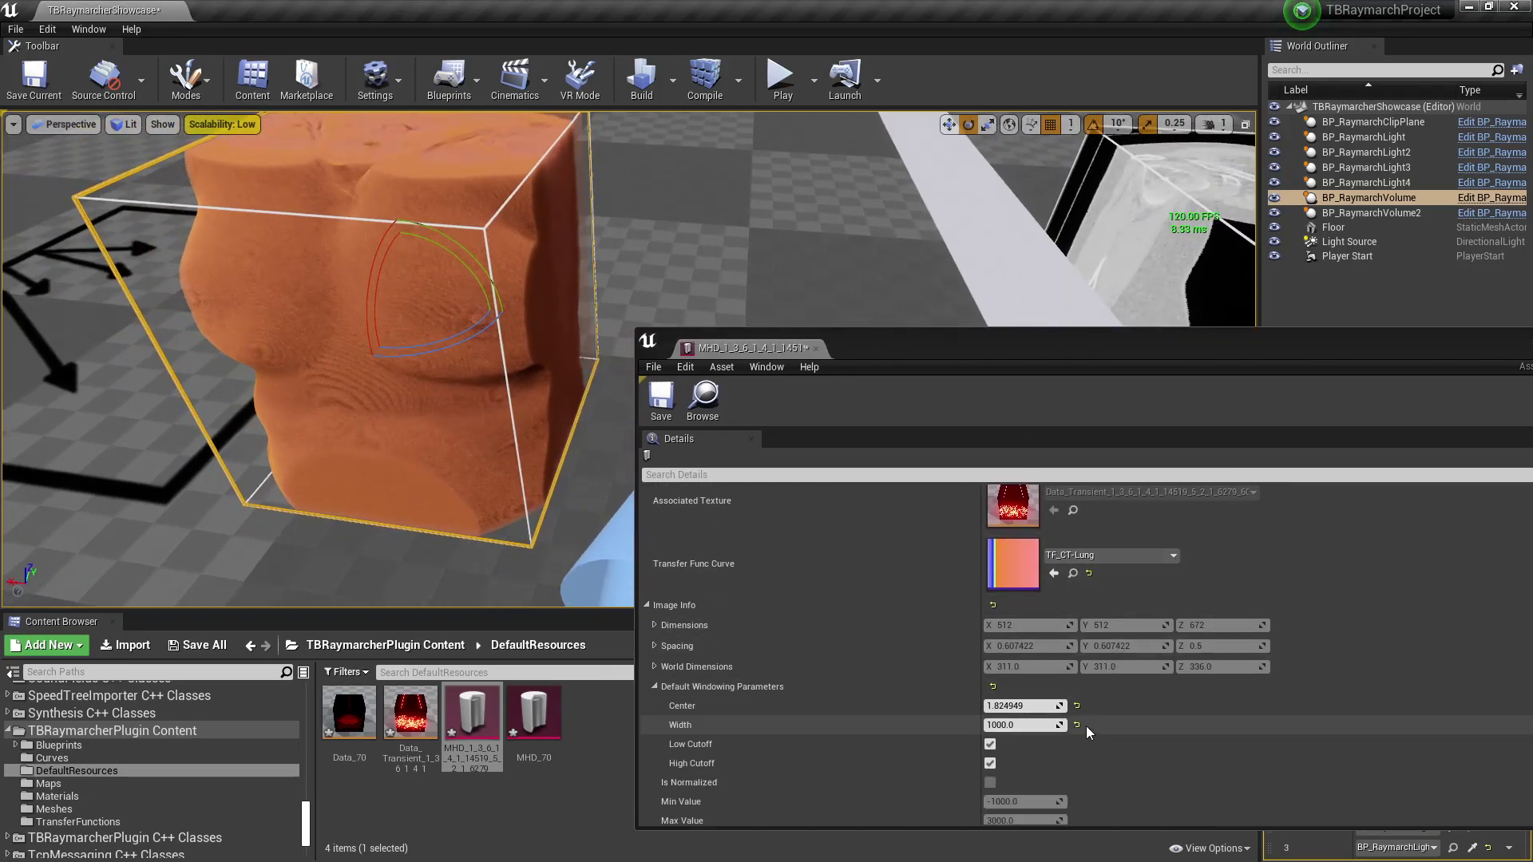
{"action": "left_click", "coordinate": [1035, 706]}
{"action": "type", "text": "500"}
{"action": "key", "text": "Return"}
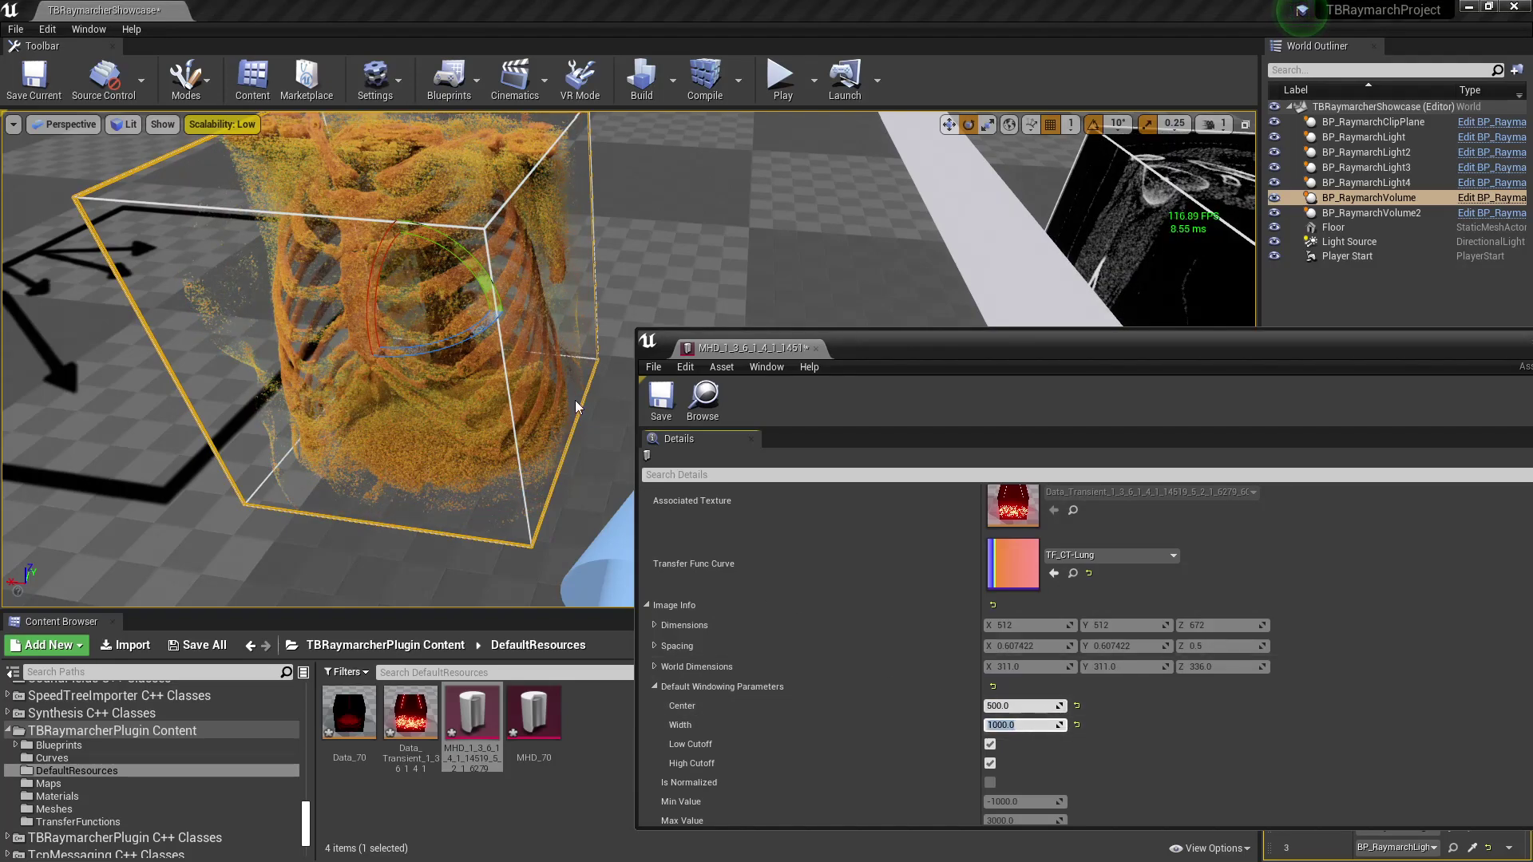
{"action": "mouse_move", "coordinate": [585, 412]}
{"action": "right_mouse_down"}
{"action": "mouse_move", "coordinate": [562, 422]}
{"action": "mouse_move", "coordinate": [560, 404]}
{"action": "mouse_move", "coordinate": [584, 412]}
{"action": "right_mouse_up"}
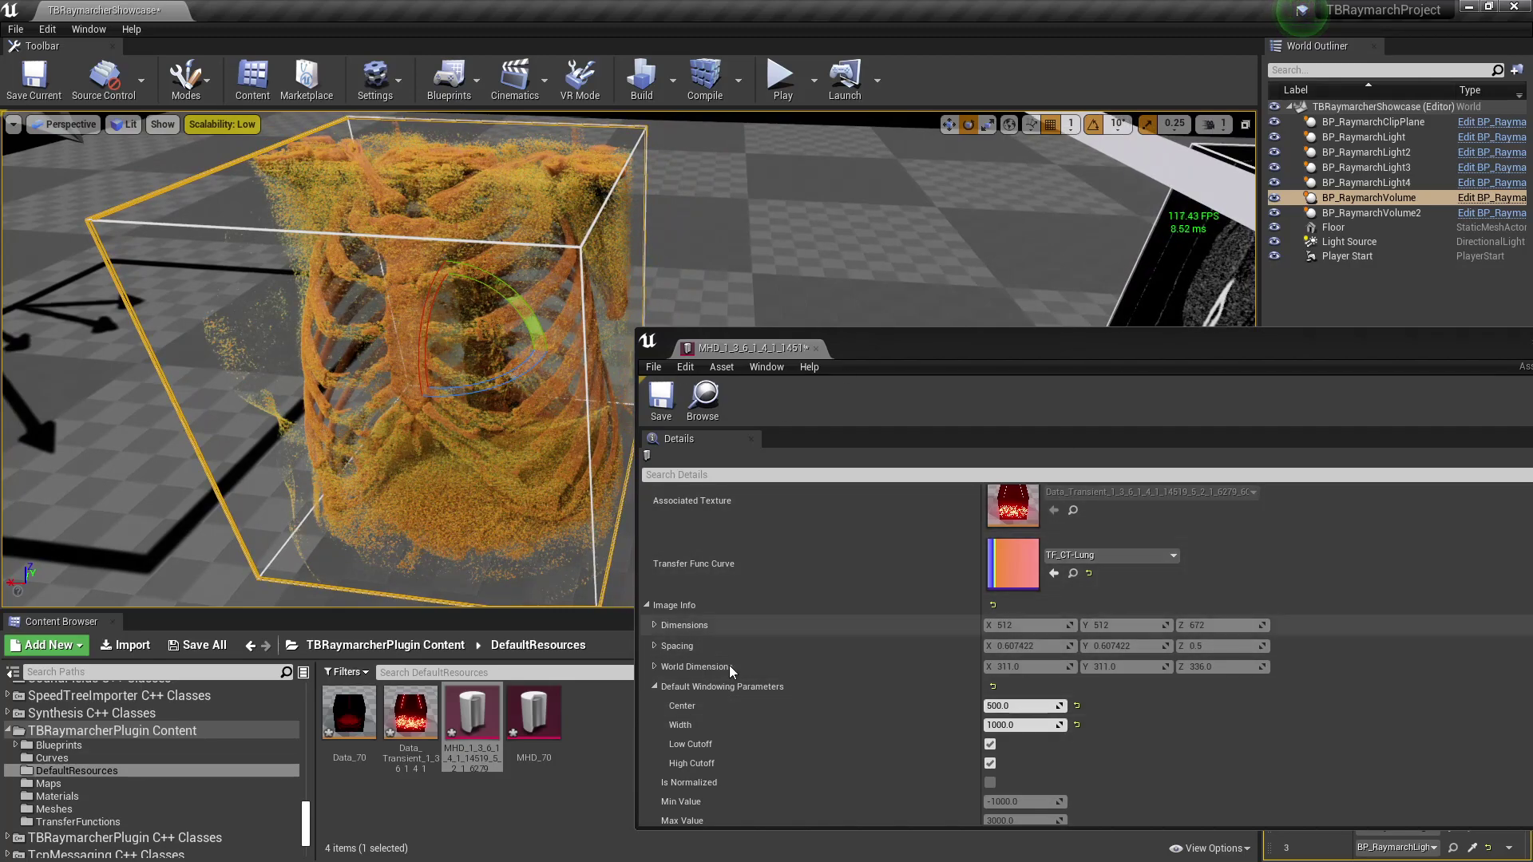
Open the TF_CT-Lung curve to examine its color and alpha keys, and return to the MHD asset's settings.
{"action": "left_click", "coordinate": [1035, 700]}
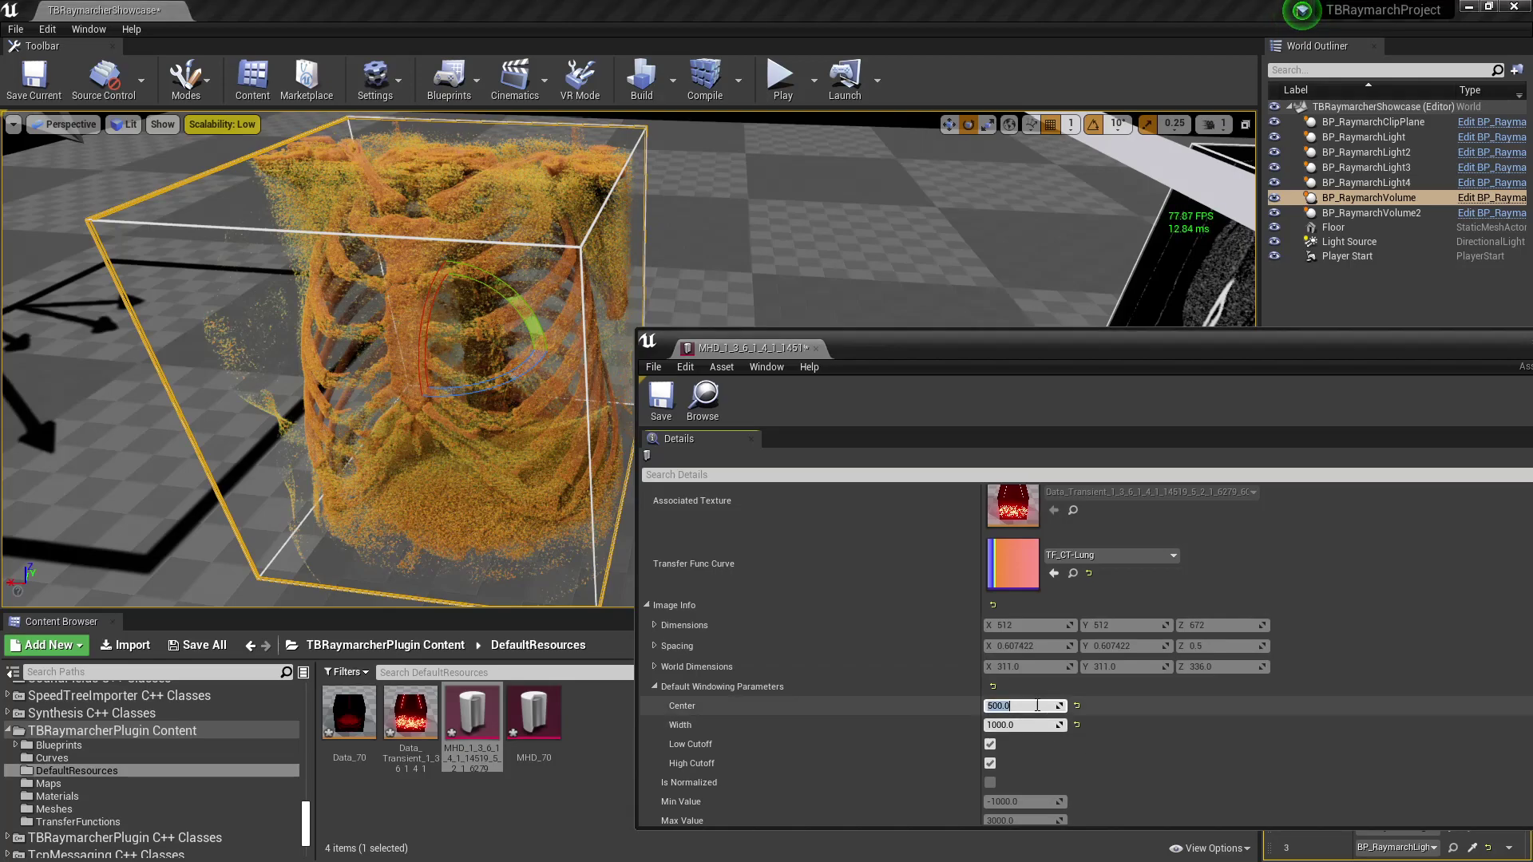
{"action": "double_click", "coordinate": [994, 567]}
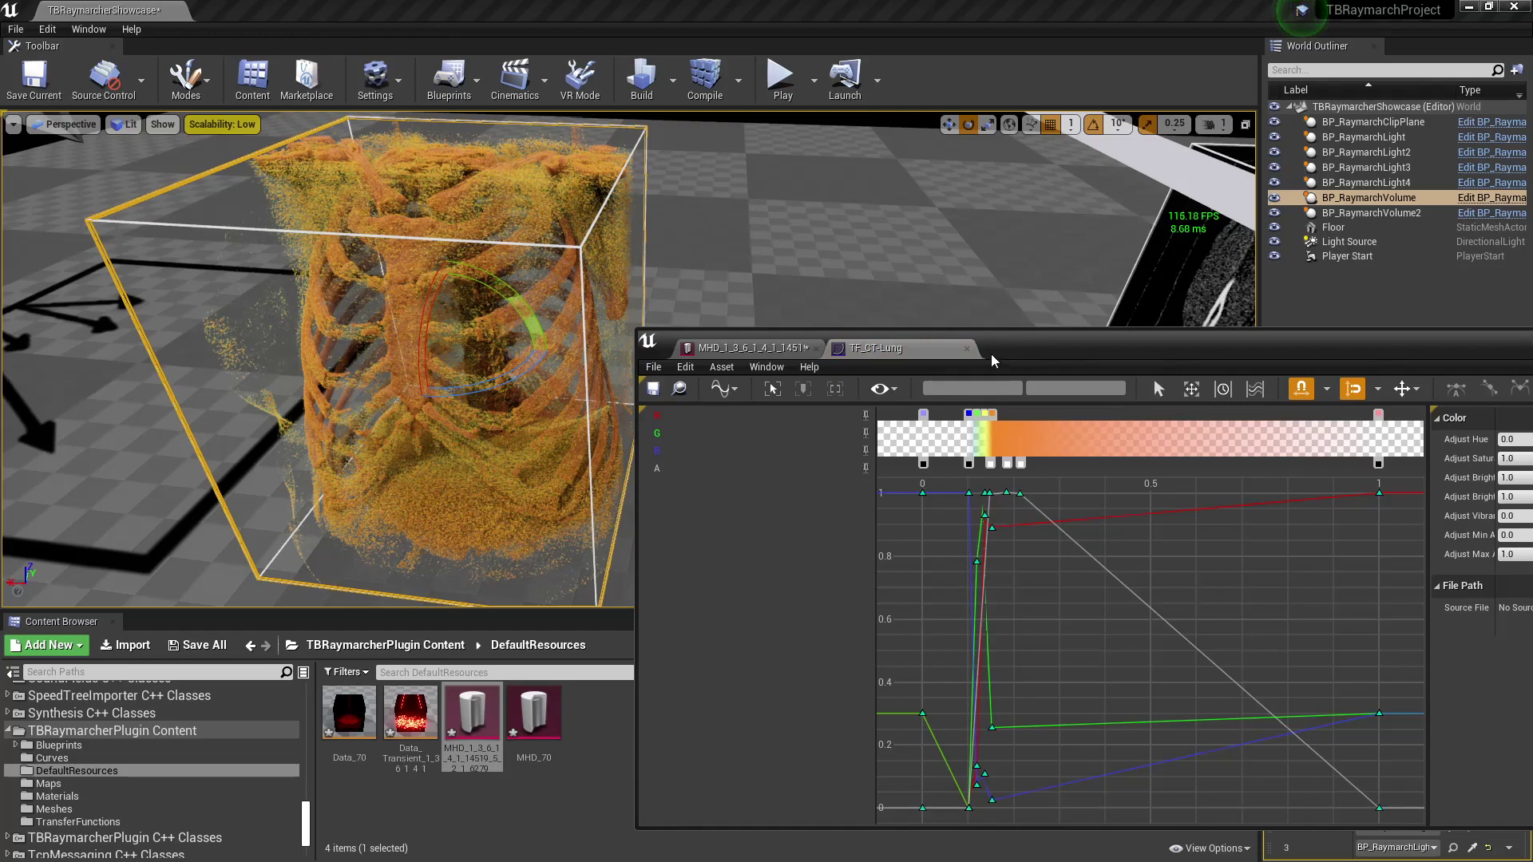
{"action": "left_click", "coordinate": [775, 348]}
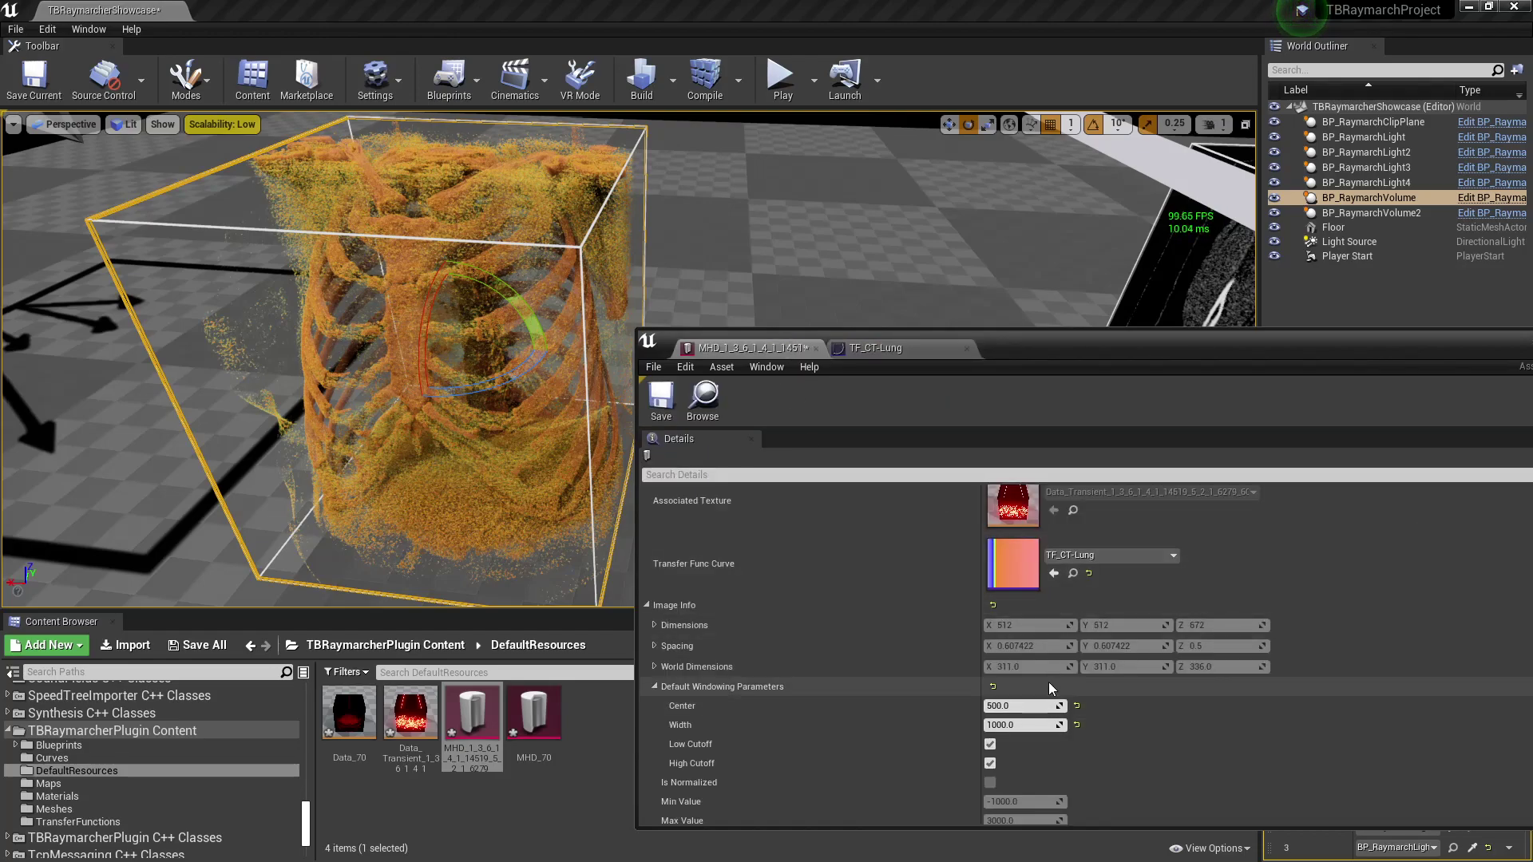
{"action": "left_click_drag", "start_coordinate": [1051, 339], "coordinate": [1032, 335]}
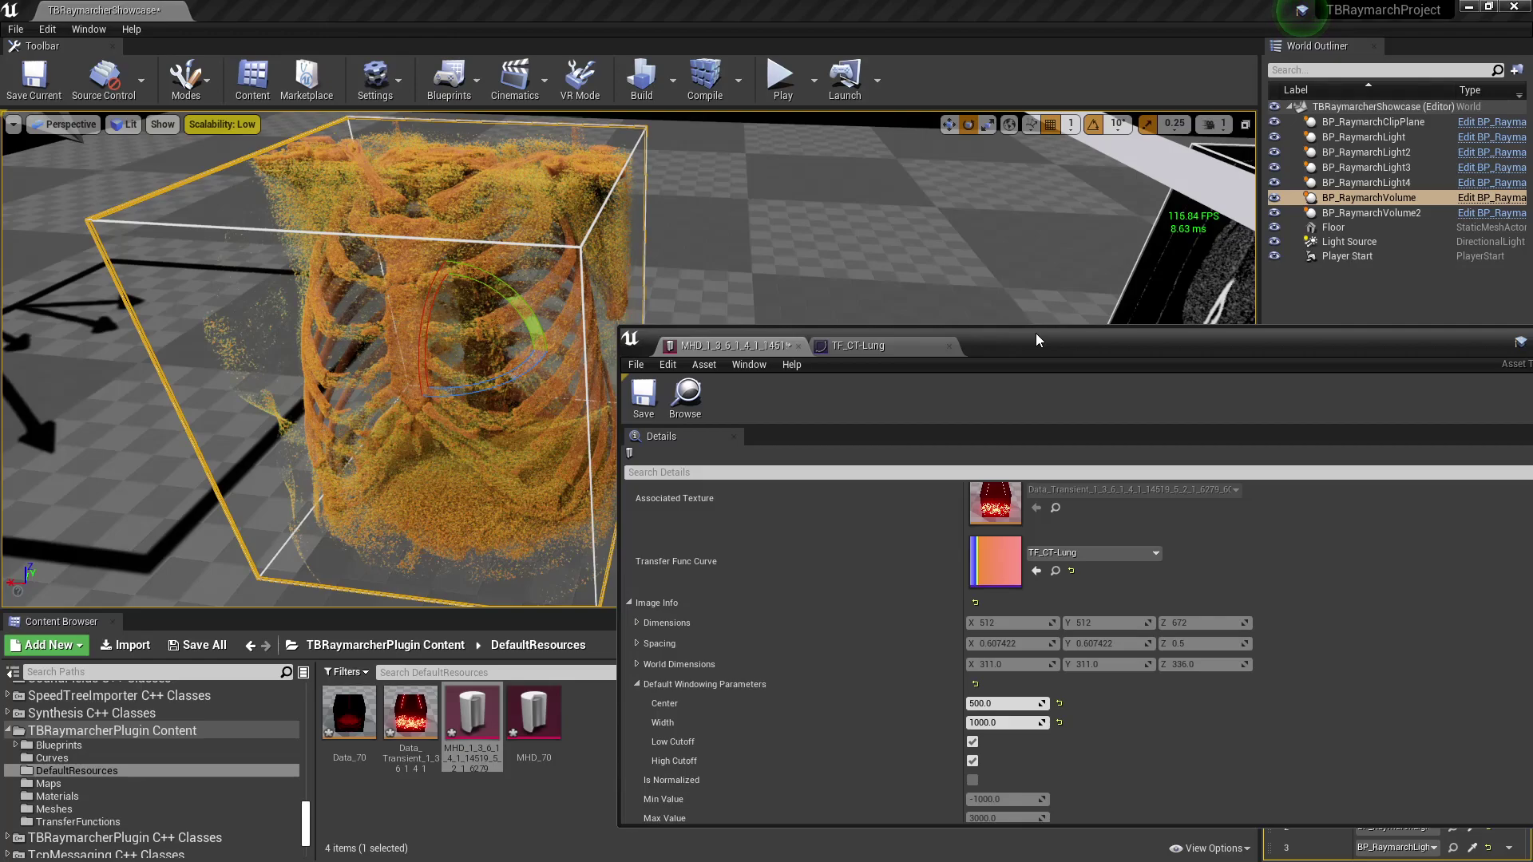
{"action": "mouse_move", "coordinate": [1037, 341]}
{"action": "left_mouse_down"}
{"action": "mouse_move", "coordinate": [1018, 304]}
{"action": "mouse_move", "coordinate": [1039, 323]}
{"action": "left_mouse_up"}
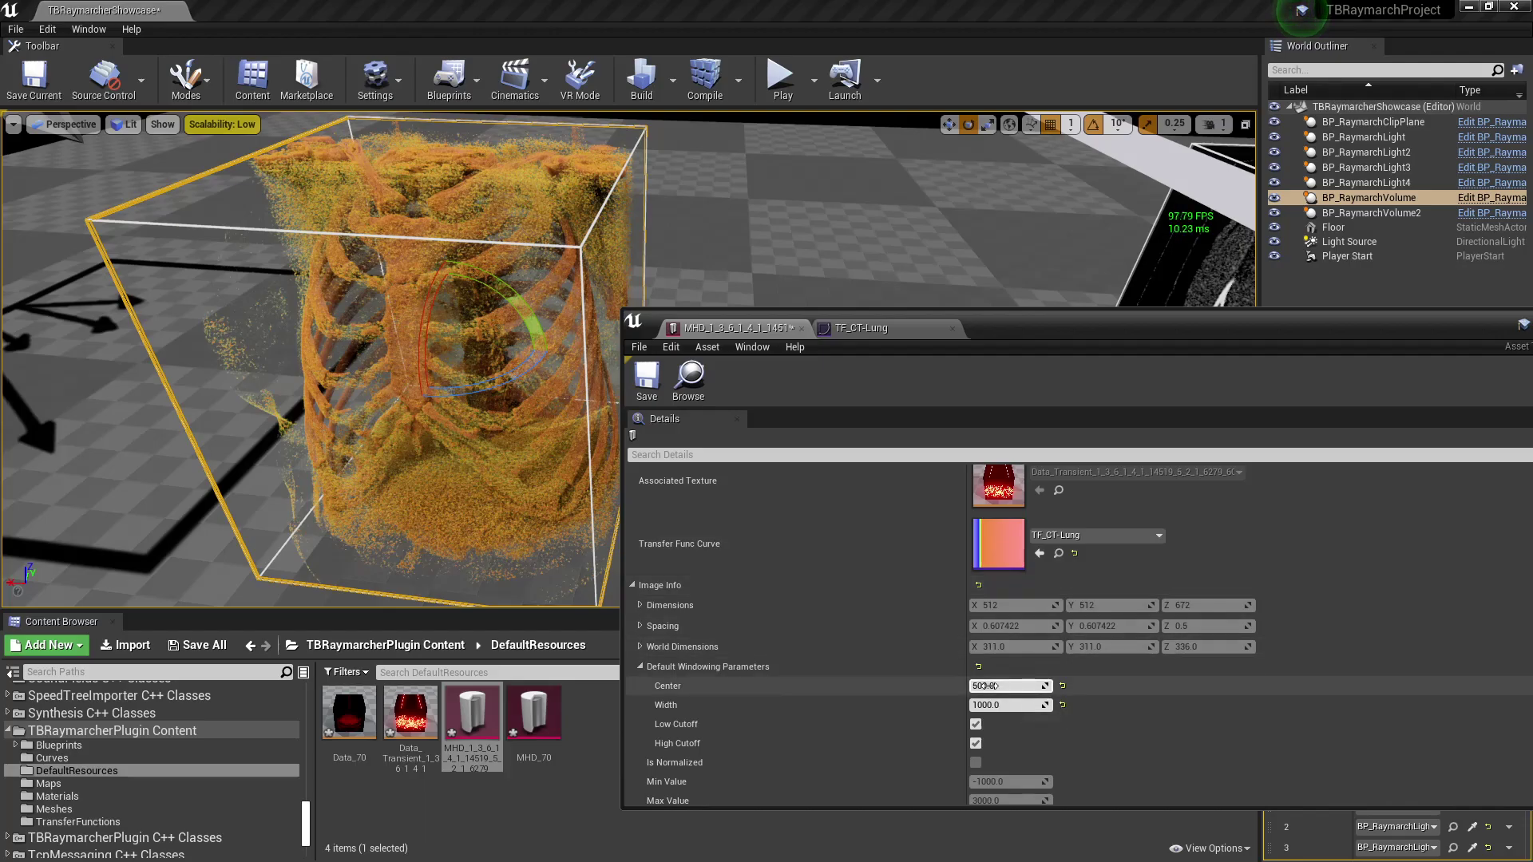
Lower the MHD asset's default windowing center to about -700.77.
{"action": "left_click_drag", "start_coordinate": [987, 686], "coordinate": [857, 686]}
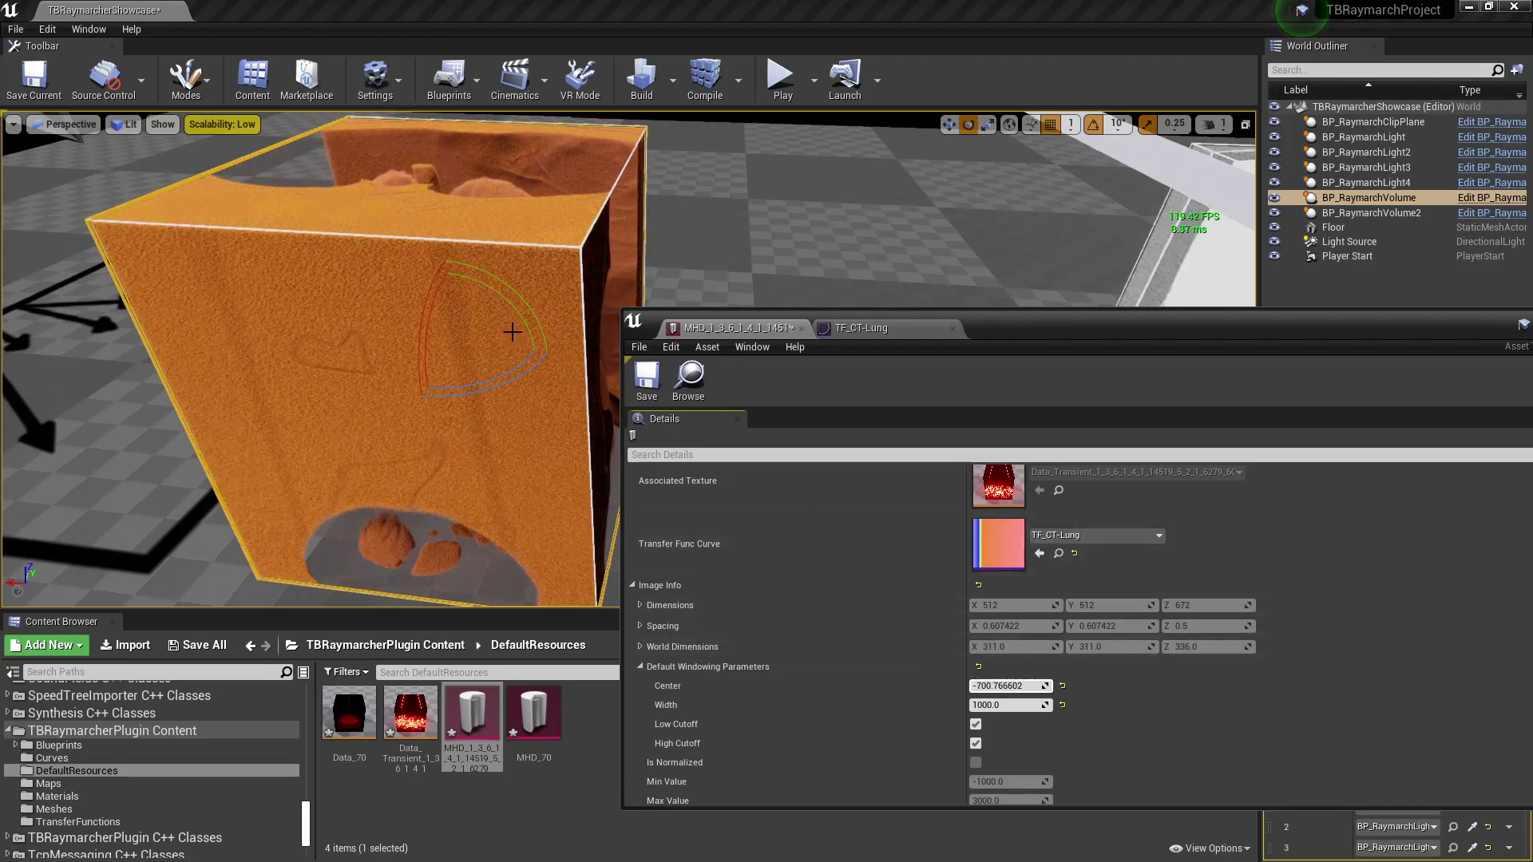
{"action": "mouse_move", "coordinate": [513, 332]}
{"action": "right_mouse_down"}
{"action": "mouse_move", "coordinate": [734, 367]}
{"action": "mouse_move", "coordinate": [495, 339]}
{"action": "mouse_move", "coordinate": [524, 334]}
{"action": "right_mouse_up"}
Move the asset editor clear of the volumes and select BP_RaymarchClipPlane in the viewport.
{"action": "left_click_drag", "start_coordinate": [1038, 341], "coordinate": [914, 602]}
{"action": "right_click_drag", "start_coordinate": [927, 513], "coordinate": [846, 487]}
{"action": "right_click_drag", "start_coordinate": [783, 407], "coordinate": [707, 409]}
{"action": "left_click", "coordinate": [707, 410]}
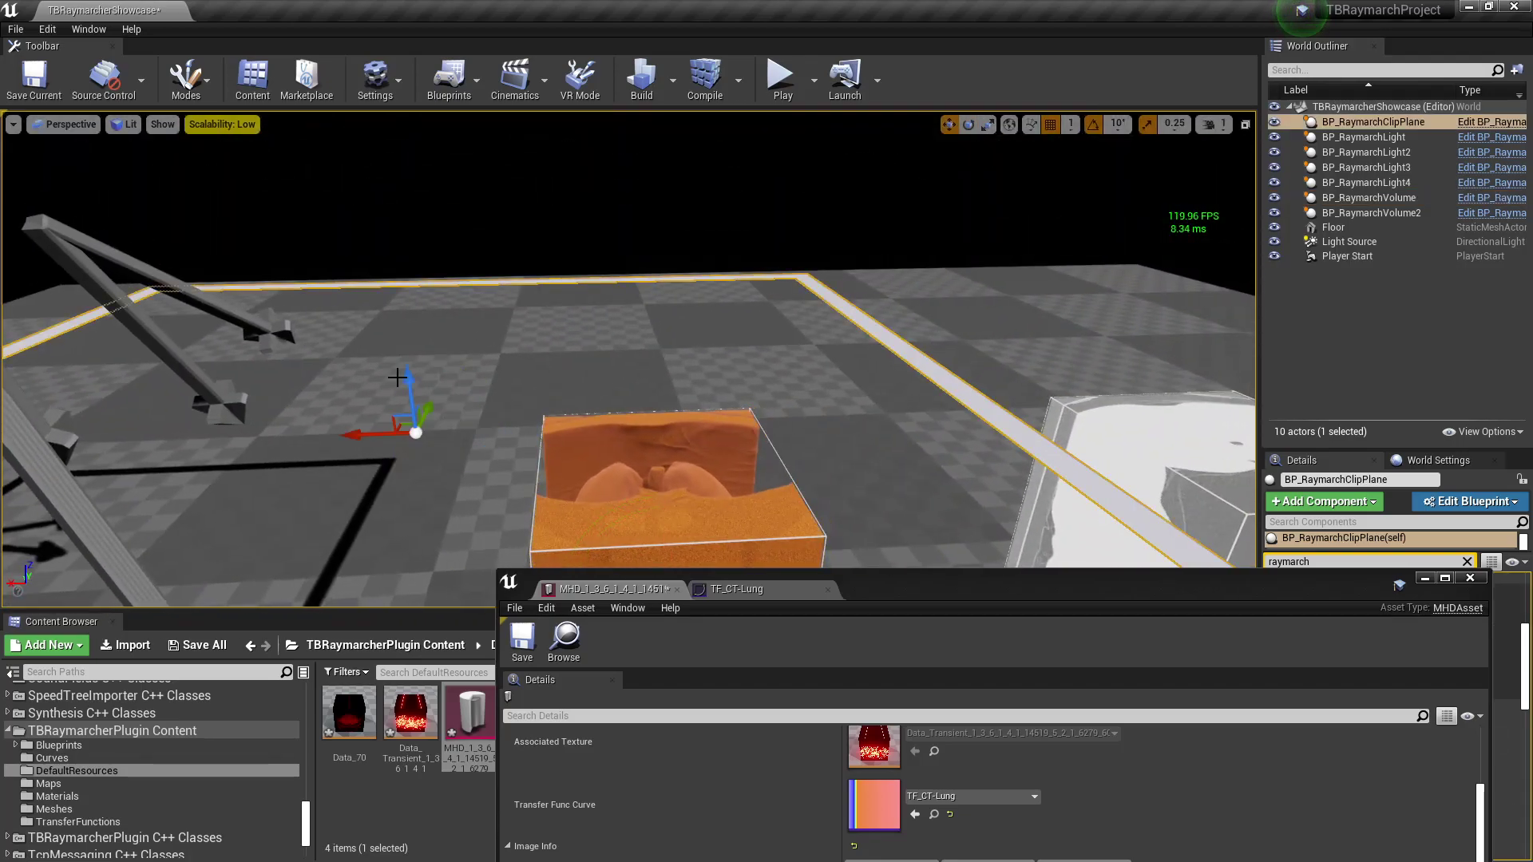
Lower the clip plane along the vertical axis to cut deeper through the lung volume.
{"action": "left_click_drag", "start_coordinate": [412, 384], "coordinate": [430, 504]}
{"action": "right_click_drag", "start_coordinate": [447, 495], "coordinate": [471, 563]}
{"action": "mouse_move", "coordinate": [974, 521]}
{"action": "right_mouse_down"}
{"action": "mouse_move", "coordinate": [998, 511]}
{"action": "mouse_move", "coordinate": [986, 531]}
{"action": "mouse_move", "coordinate": [974, 521]}
{"action": "right_mouse_up"}
Raise the MHD asset's default windowing Center to about -356.3, keeping the asset window clear of the lung volume.
{"action": "left_click_drag", "start_coordinate": [1013, 593], "coordinate": [1310, 290]}
{"action": "right_click_drag", "start_coordinate": [719, 479], "coordinate": [738, 511]}
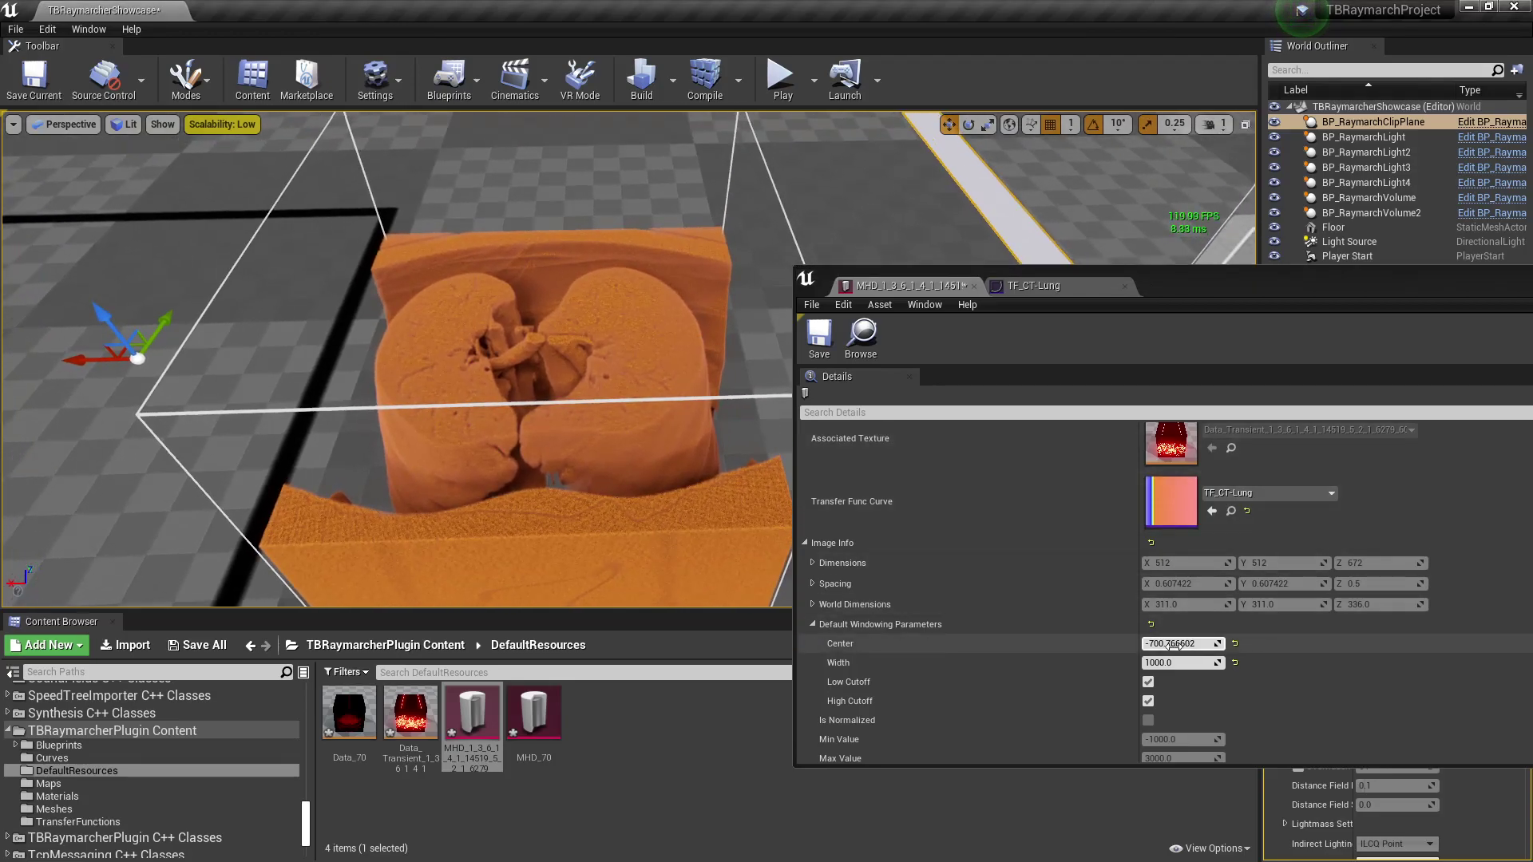
{"action": "mouse_move", "coordinate": [1172, 645]}
{"action": "left_mouse_down"}
{"action": "mouse_move", "coordinate": [1133, 645]}
{"action": "mouse_move", "coordinate": [1178, 645]}
{"action": "left_mouse_up"}
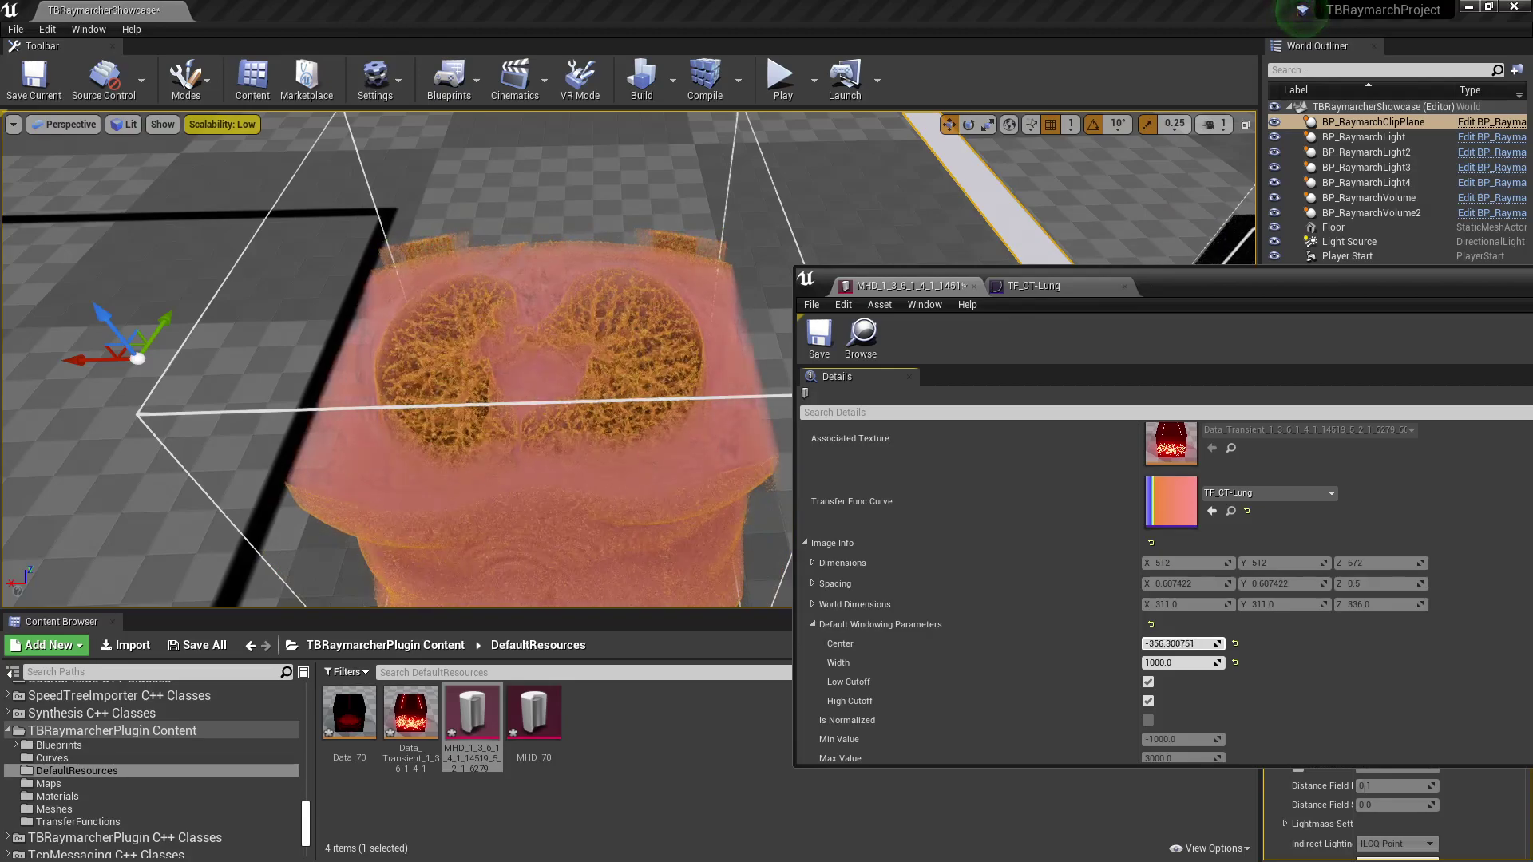
Rotate the clip plane so it cuts the lung volume lengthwise and exposes both lungs from the front.
{"action": "key", "text": "s"}
{"action": "right_click_drag", "start_coordinate": [602, 456], "coordinate": [670, 462]}
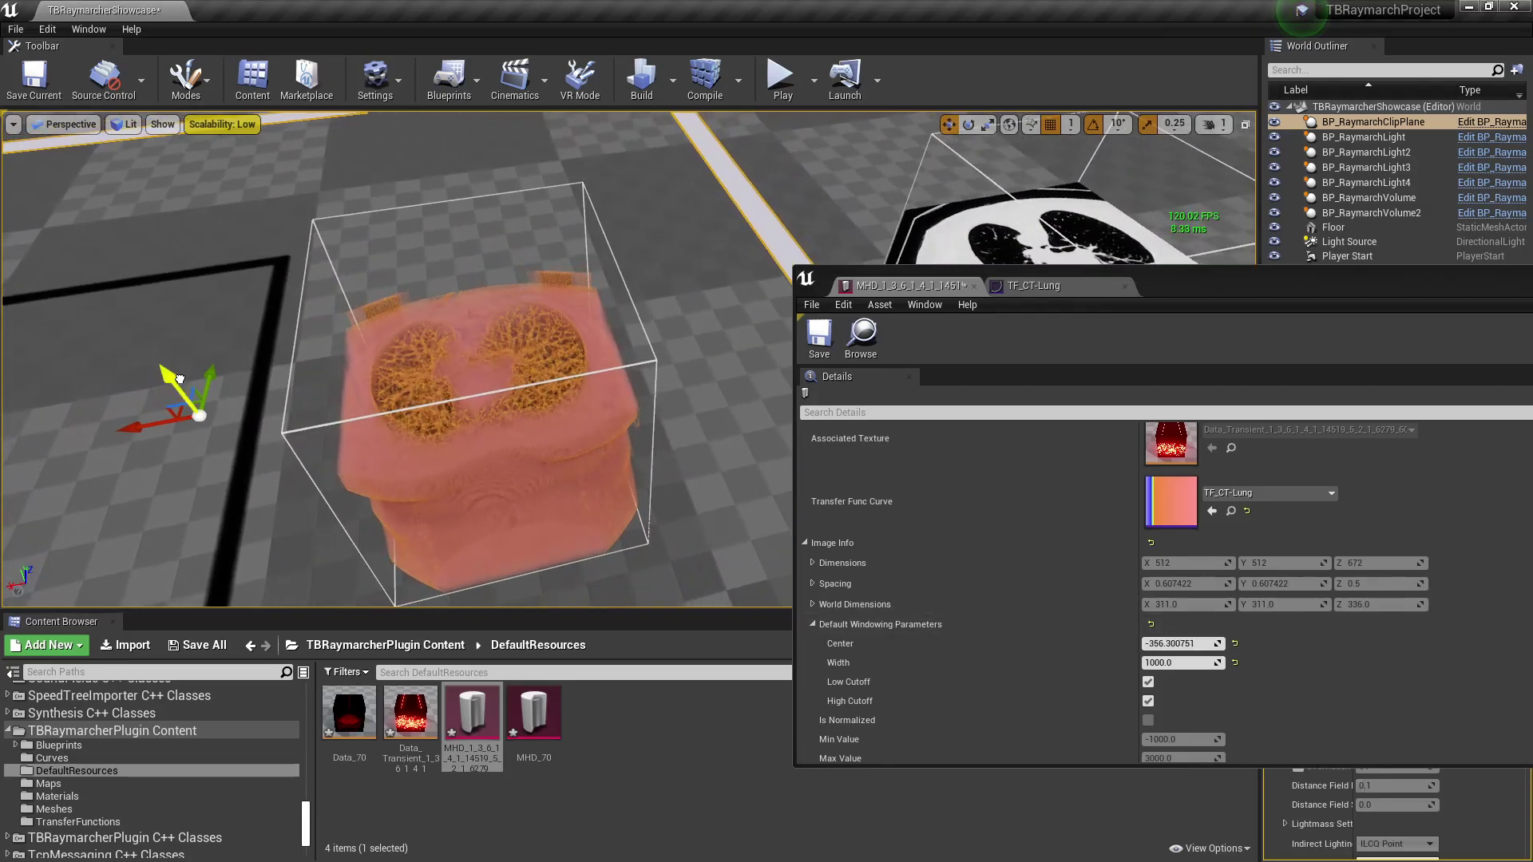
{"action": "key", "text": "e"}
{"action": "left_click_drag", "start_coordinate": [171, 383], "coordinate": [159, 383]}
{"action": "key", "text": "w"}
{"action": "right_click_drag", "start_coordinate": [159, 384], "coordinate": [166, 369]}
{"action": "key", "text": "s"}
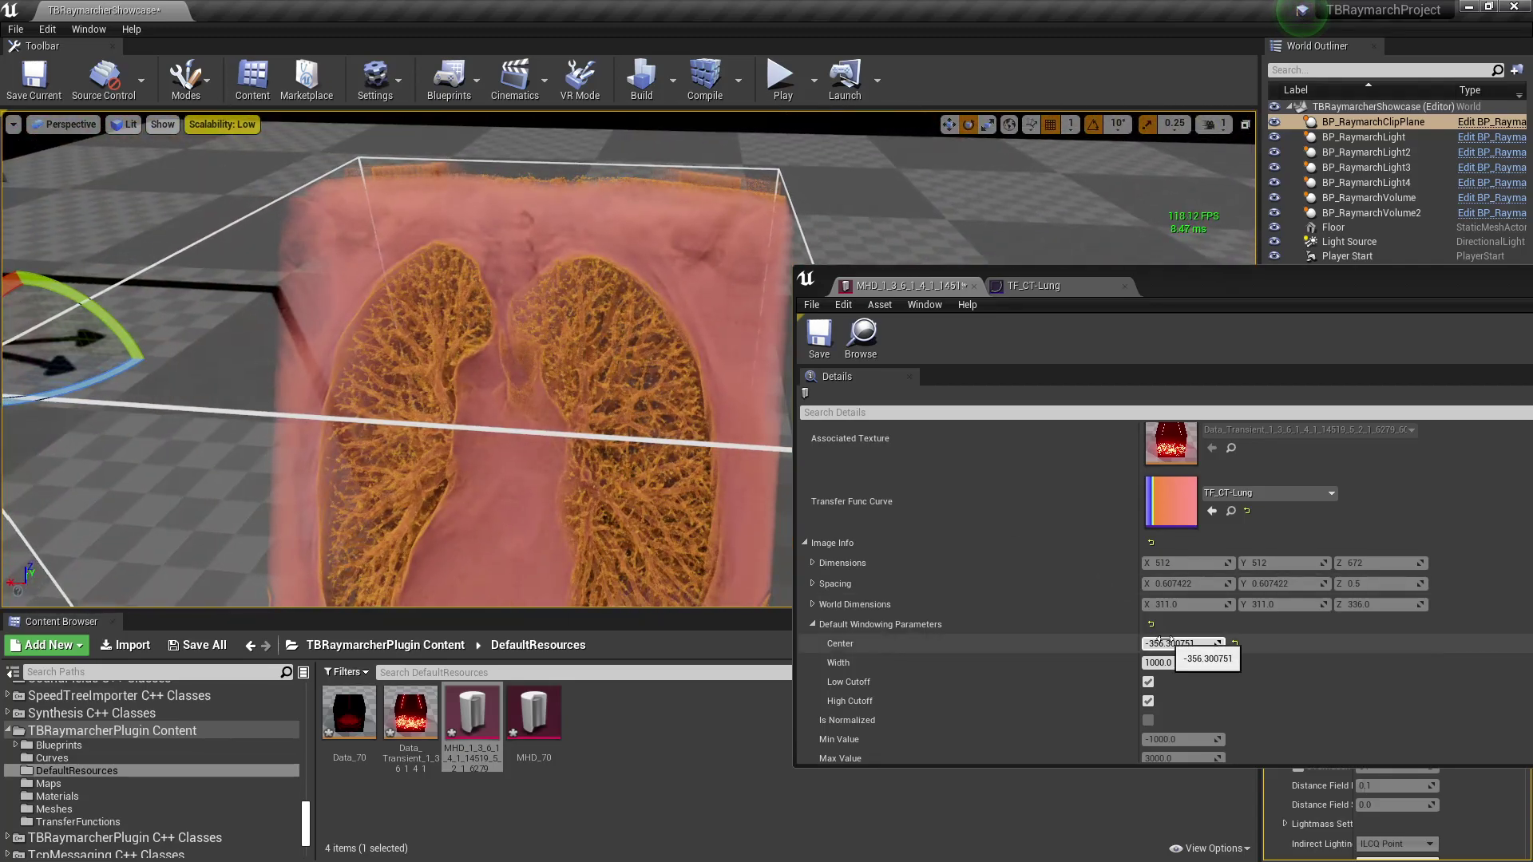
Fine-tune the MHD asset's default windowing Center to about -378.59 and inspect the lung structures up close.
{"action": "mouse_move", "coordinate": [1170, 643]}
{"action": "left_mouse_down"}
{"action": "mouse_move", "coordinate": [1146, 642]}
{"action": "mouse_move", "coordinate": [1162, 643]}
{"action": "left_mouse_up"}
{"action": "key", "text": "w"}
{"action": "right_click_drag", "start_coordinate": [654, 432], "coordinate": [677, 401]}
{"action": "key", "text": "s"}
{"action": "key", "text": "w"}
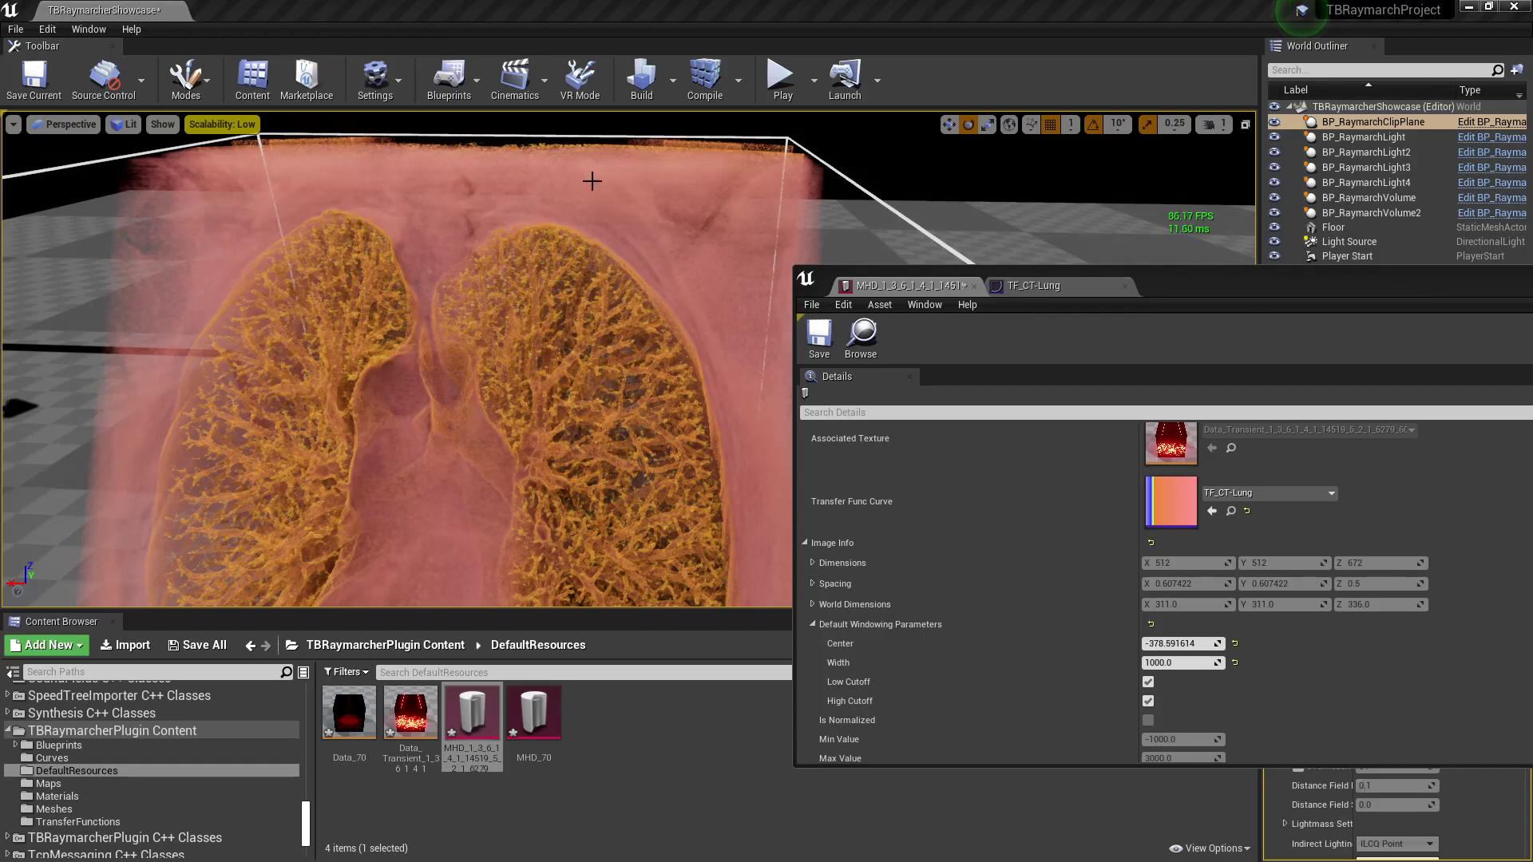
{"action": "key", "text": "s"}
{"action": "right_click_drag", "start_coordinate": [592, 181], "coordinate": [543, 215]}
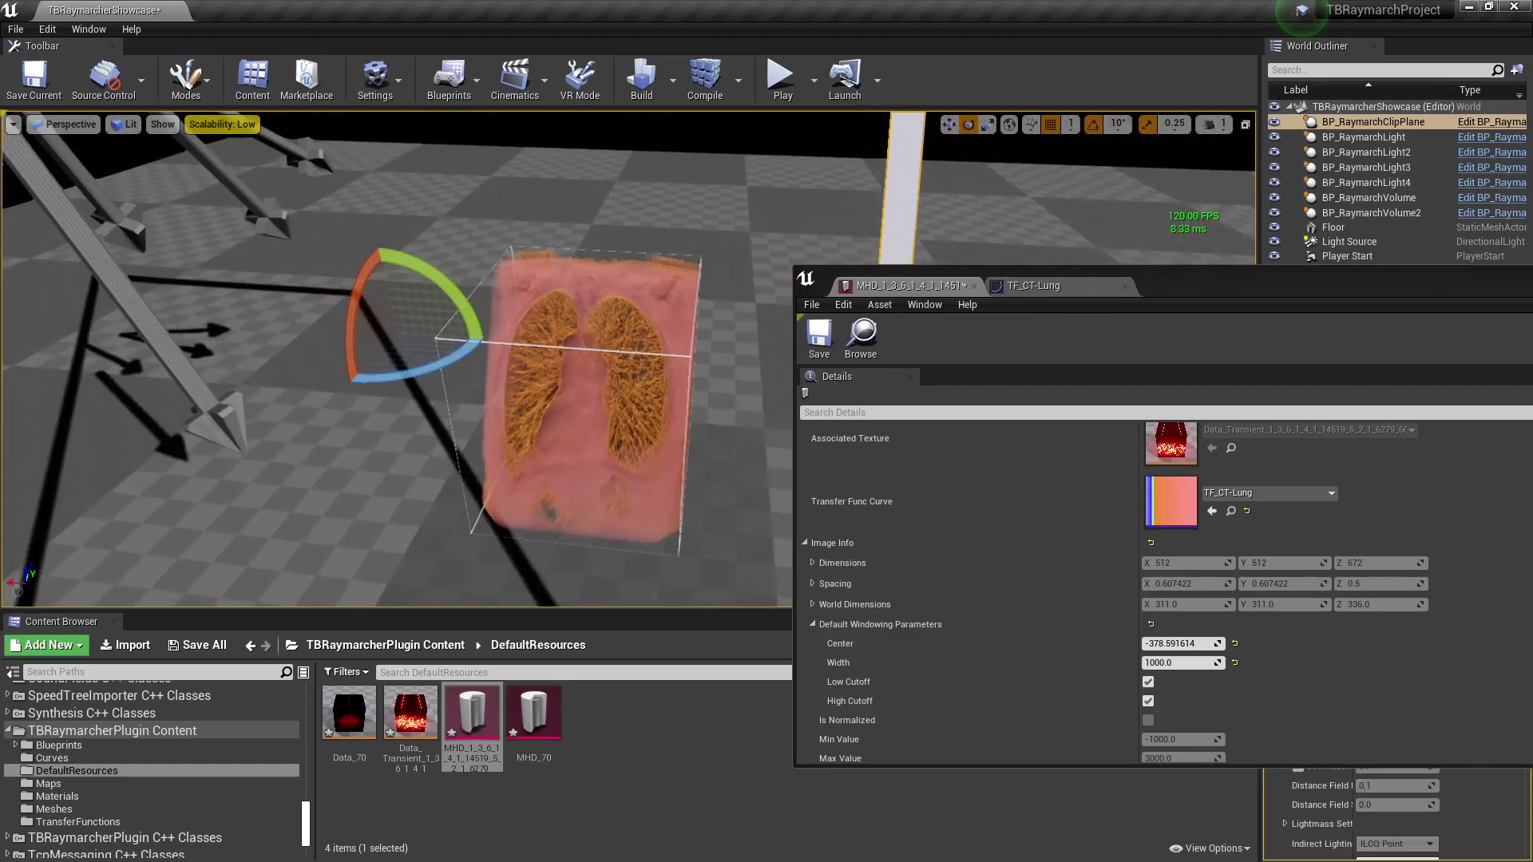
Move the asset window aside and select the raymarch lights beside the lung volume together.
{"action": "left_click_drag", "start_coordinate": [1197, 275], "coordinate": [1410, 365]}
{"action": "right_click_drag", "start_coordinate": [426, 243], "coordinate": [425, 208]}
{"action": "key", "text": "s"}
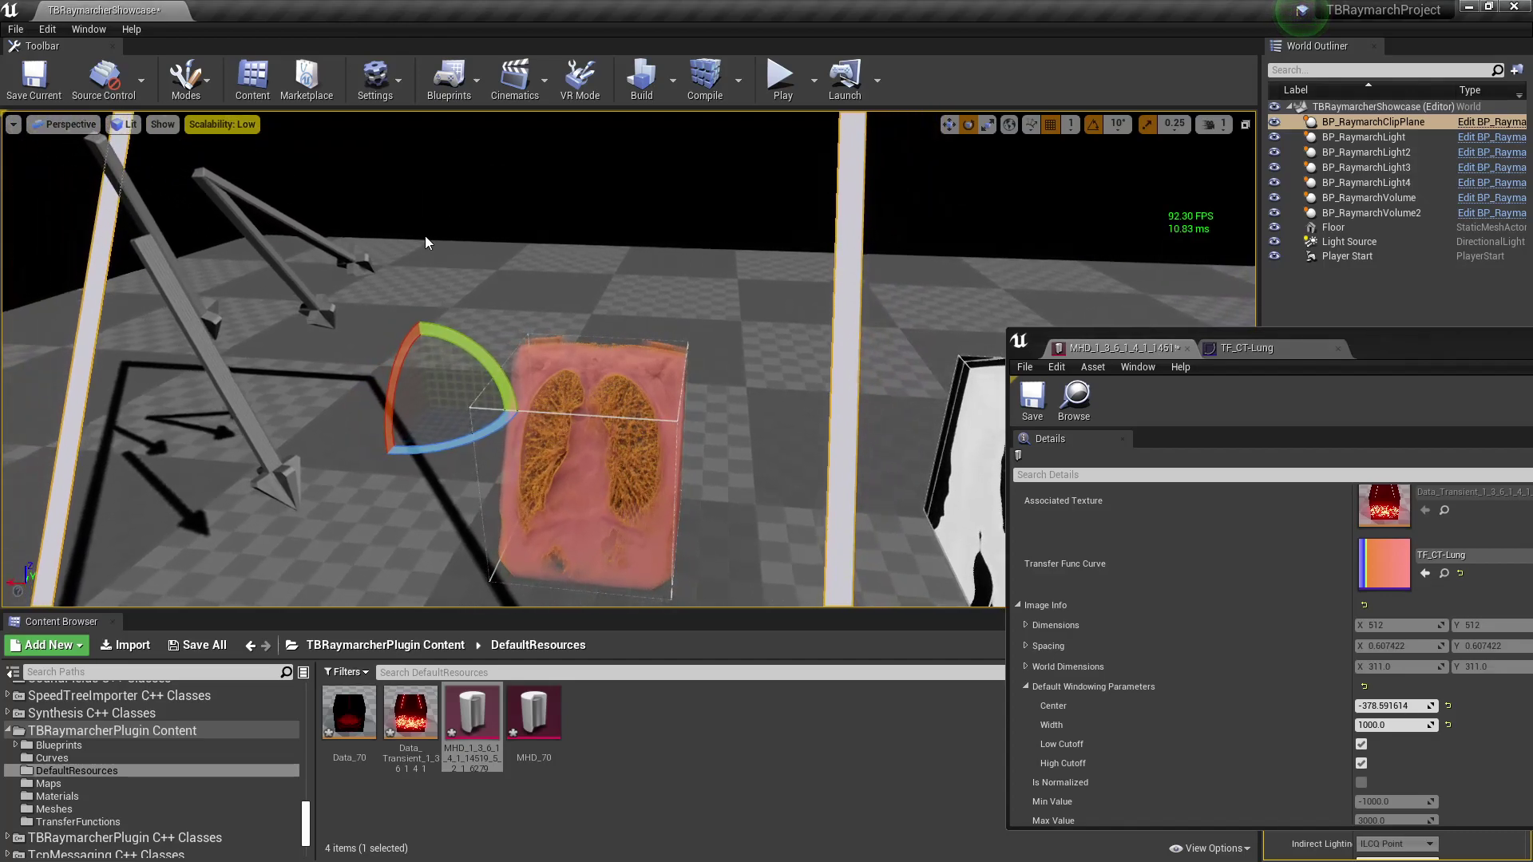
{"action": "left_click", "coordinate": [273, 214]}
{"action": "left_click", "coordinate": [275, 214], "text": "ctrl"}
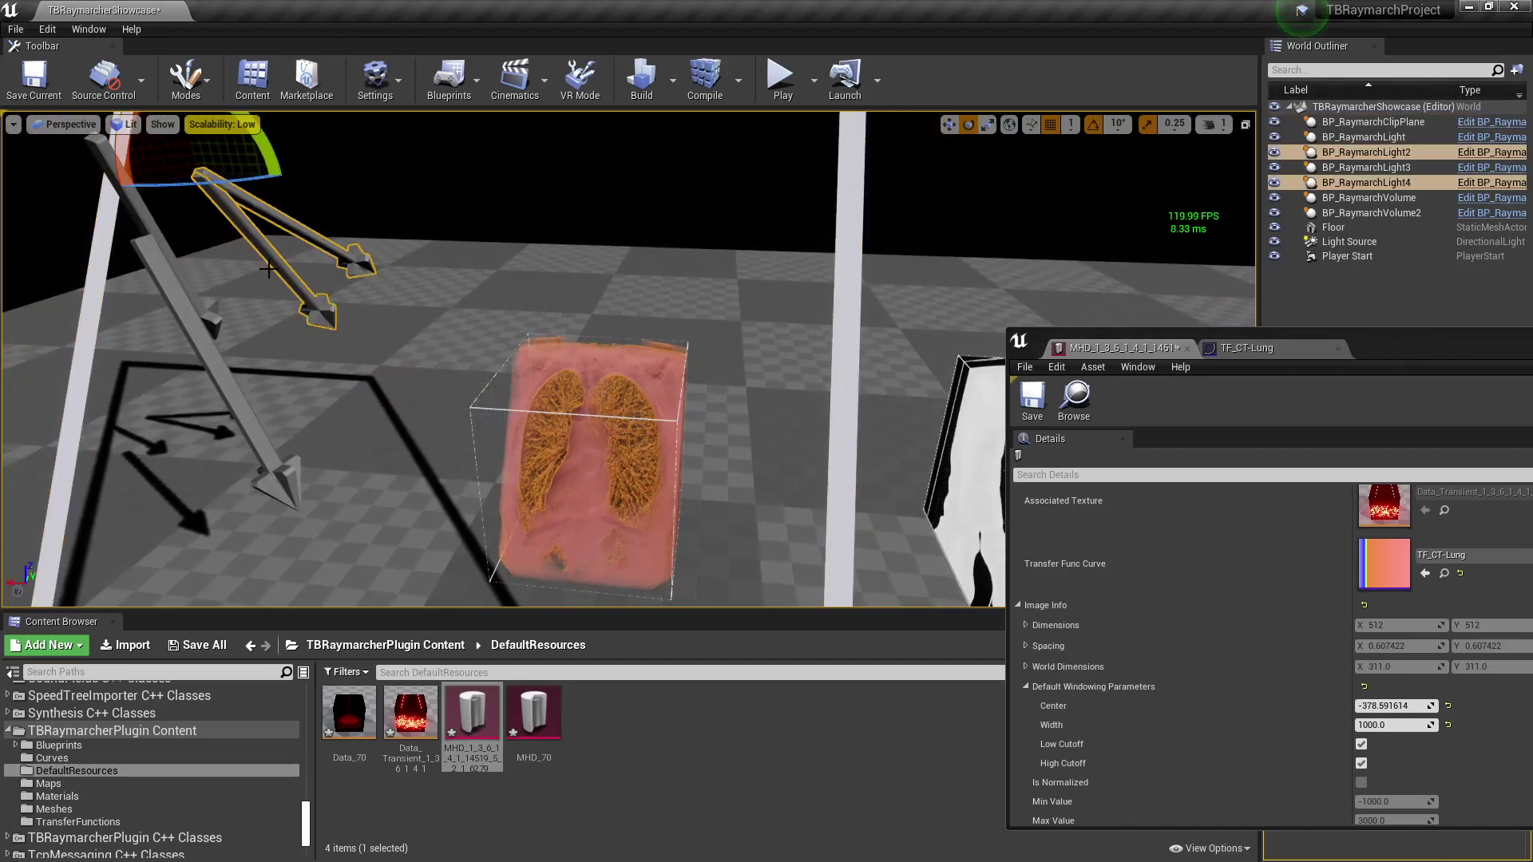
{"action": "left_click", "coordinate": [194, 324], "text": "ctrl"}
{"action": "left_click", "coordinate": [181, 285], "text": "ctrl"}
{"action": "key", "text": "d"}
{"action": "right_click_drag", "start_coordinate": [192, 285], "coordinate": [106, 286]}
Select the lung raymarch volume and open its Lit Raymarch Mat Dynamic material instance.
{"action": "left_click", "coordinate": [611, 470]}
{"action": "key", "text": "d"}
{"action": "right_click_drag", "start_coordinate": [612, 468], "coordinate": [559, 470]}
{"action": "left_click_drag", "start_coordinate": [1436, 354], "coordinate": [776, 277]}
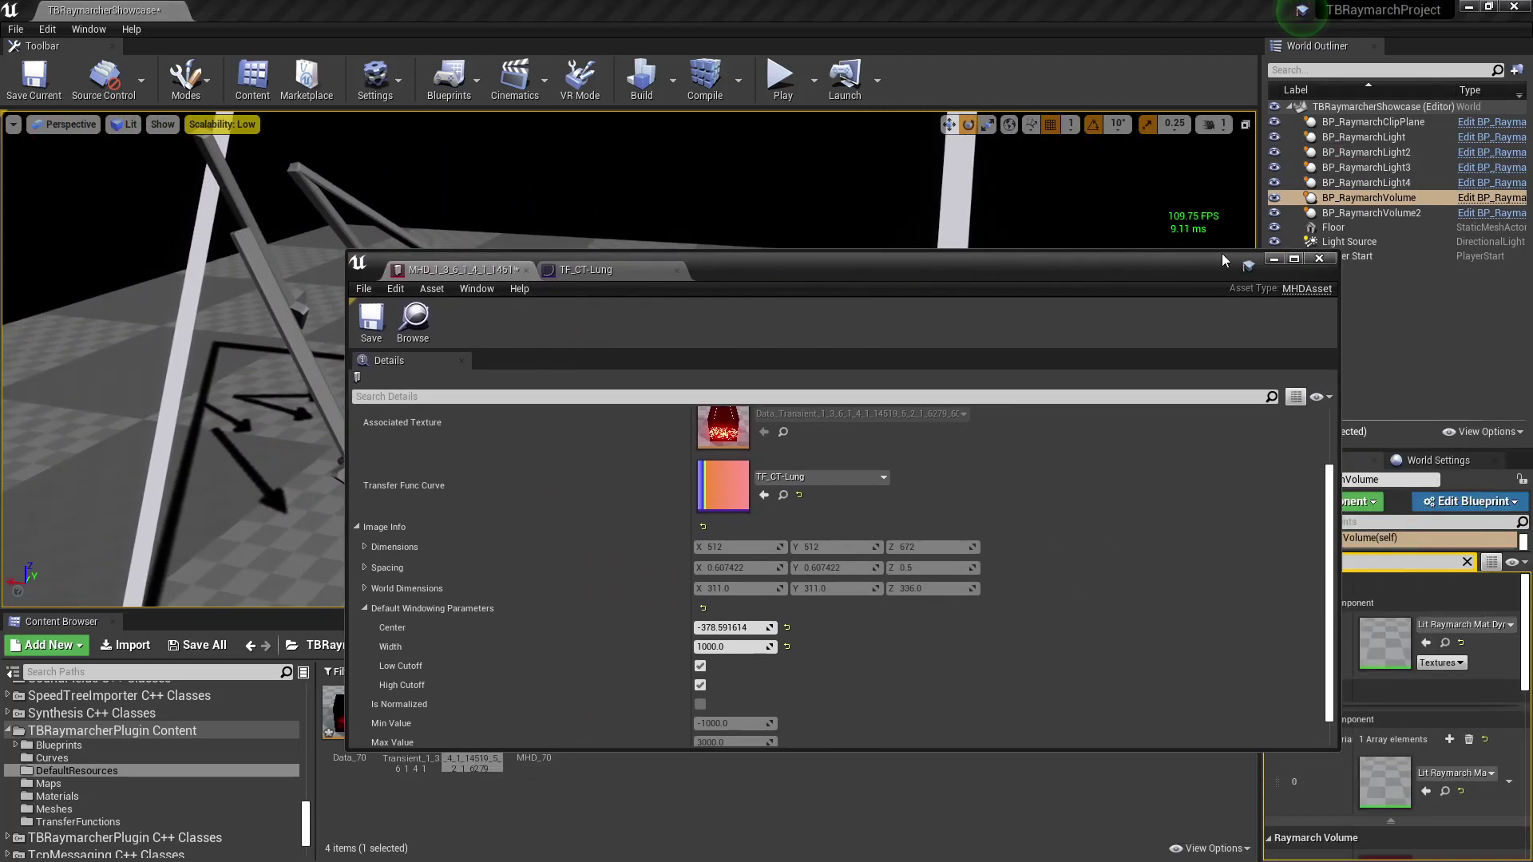
{"action": "left_click", "coordinate": [1278, 261]}
{"action": "key", "text": "w"}
{"action": "mouse_move", "coordinate": [943, 351]}
{"action": "right_mouse_down"}
{"action": "mouse_move", "coordinate": [970, 379]}
{"action": "mouse_move", "coordinate": [954, 371]}
{"action": "right_mouse_up"}
{"action": "right_click_drag", "start_coordinate": [864, 440], "coordinate": [874, 443]}
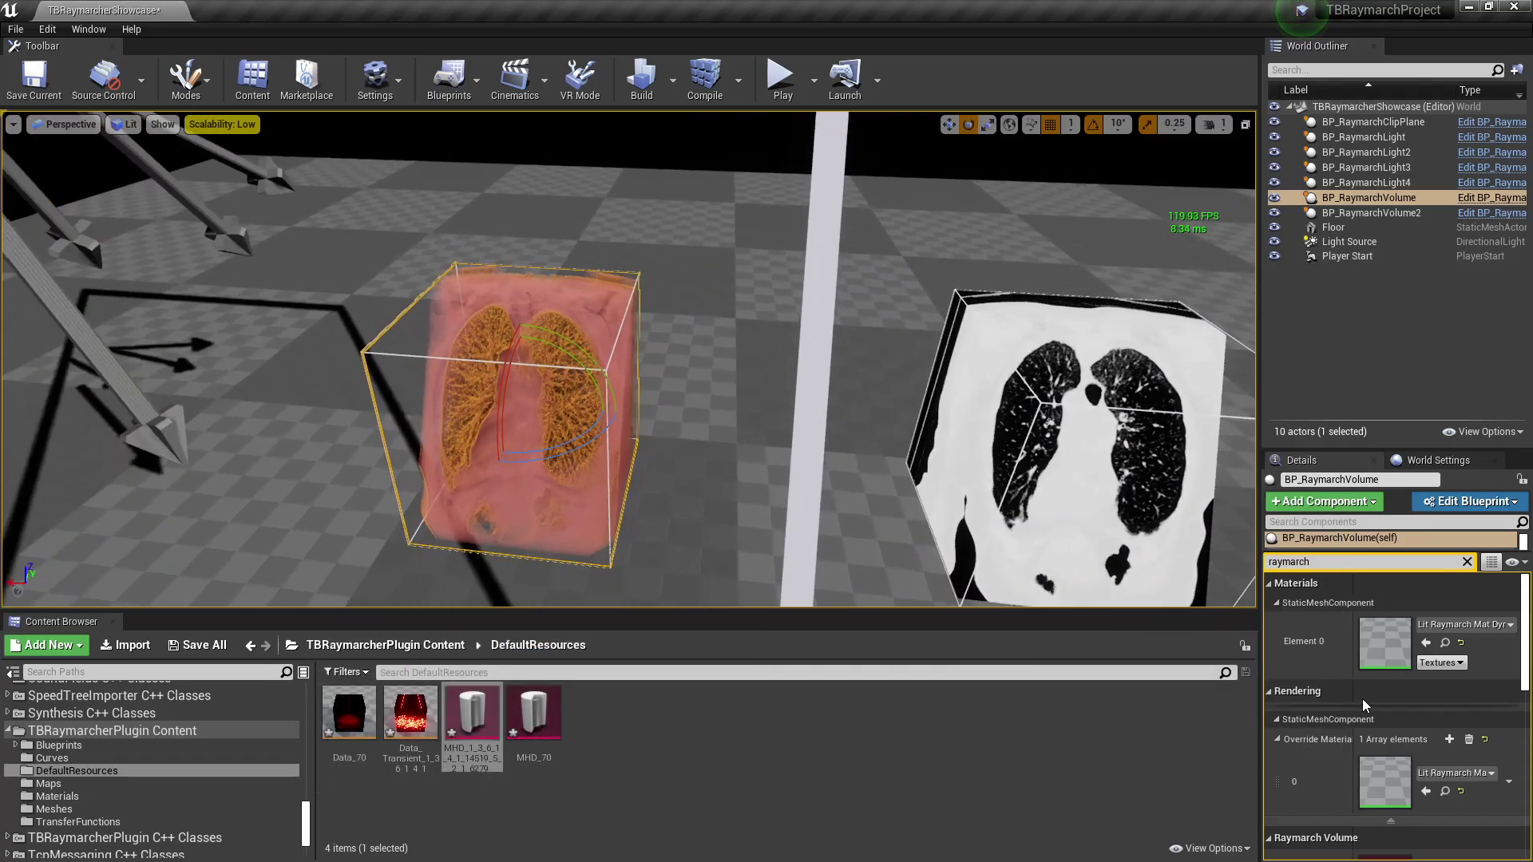
{"action": "double_click", "coordinate": [1387, 645]}
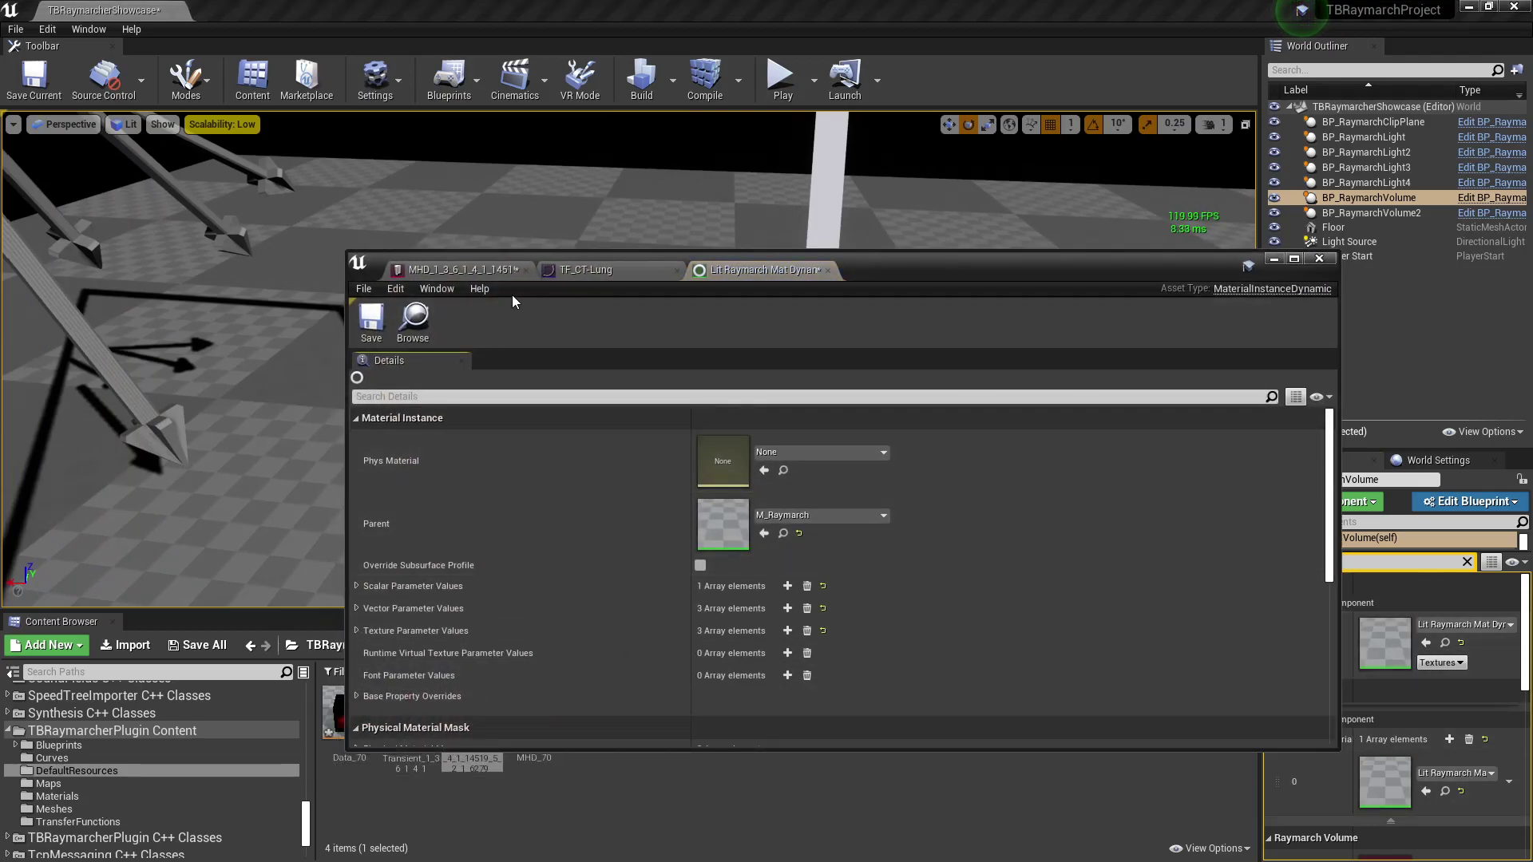
Expand the material instance's texture parameter values and open the ComputeVolumeTexture_3 assigned to element 2.
{"action": "scroll", "coordinate": [574, 533], "scroll_direction": "down", "scroll_amount": 3}
{"action": "scroll", "coordinate": [439, 526], "scroll_direction": "up", "scroll_amount": 1}
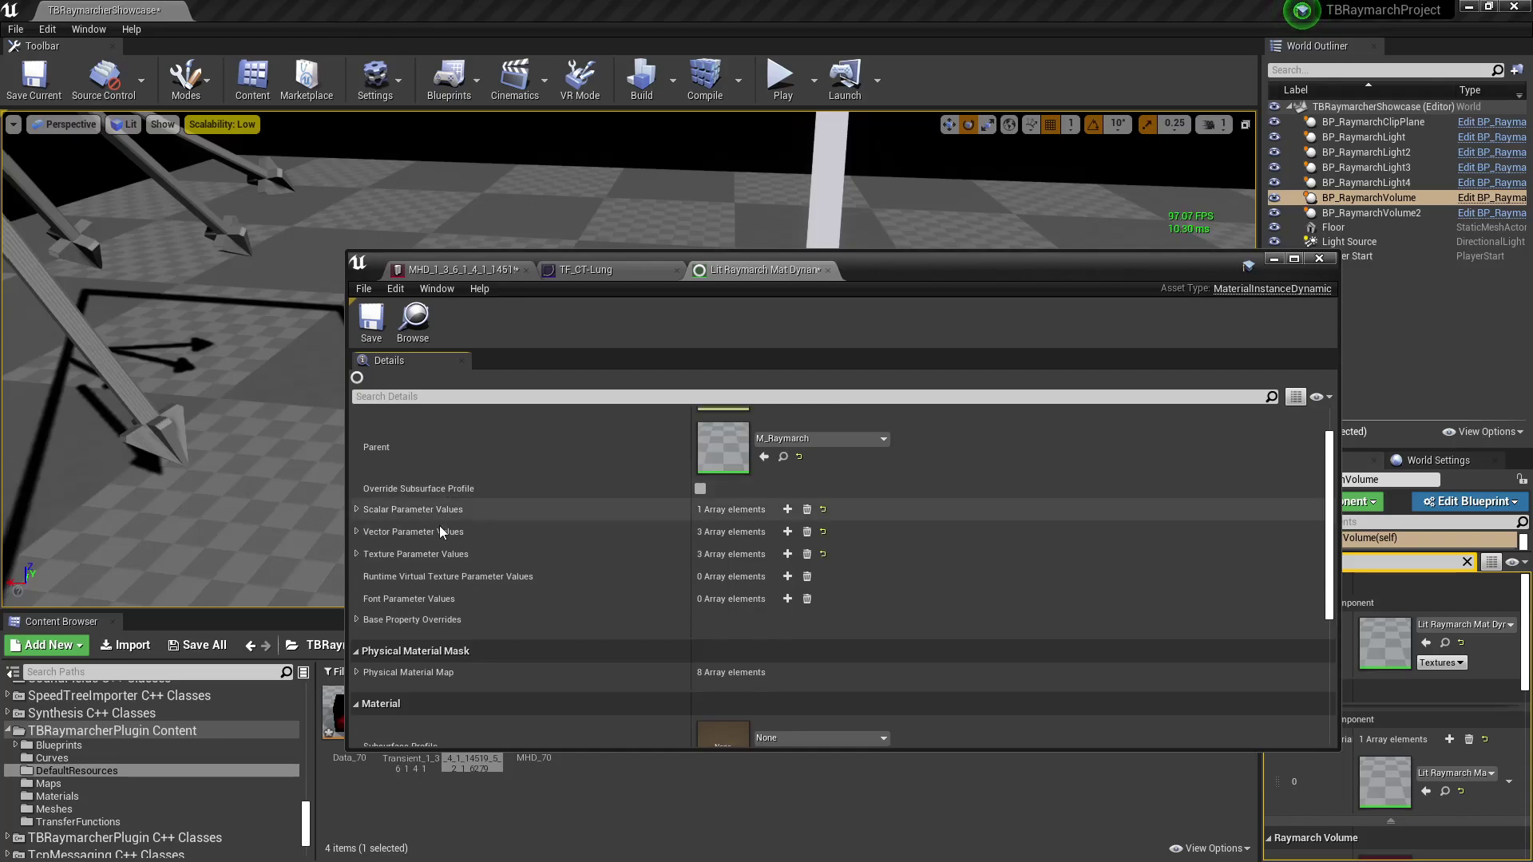
{"action": "left_click", "coordinate": [455, 565]}
{"action": "left_click", "coordinate": [523, 614]}
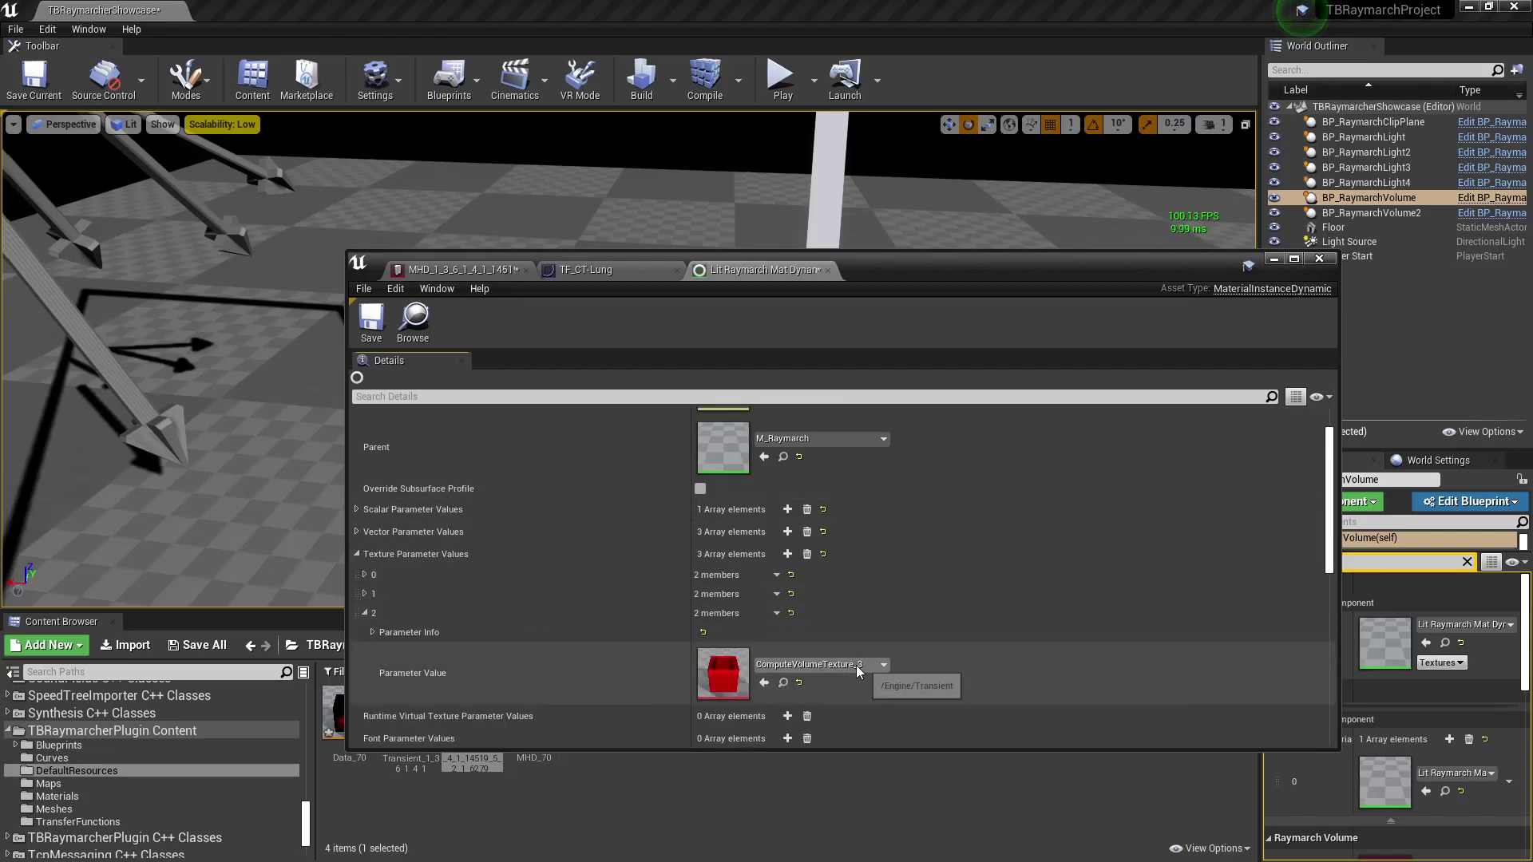
{"action": "double_click", "coordinate": [739, 679]}
Examine the slices of the ComputeVolumeTexture_3 light volume at different zoom levels and positions.
{"action": "scroll", "coordinate": [845, 487], "scroll_direction": "down", "scroll_amount": 2}
{"action": "scroll", "coordinate": [833, 492], "scroll_direction": "up", "scroll_amount": 4}
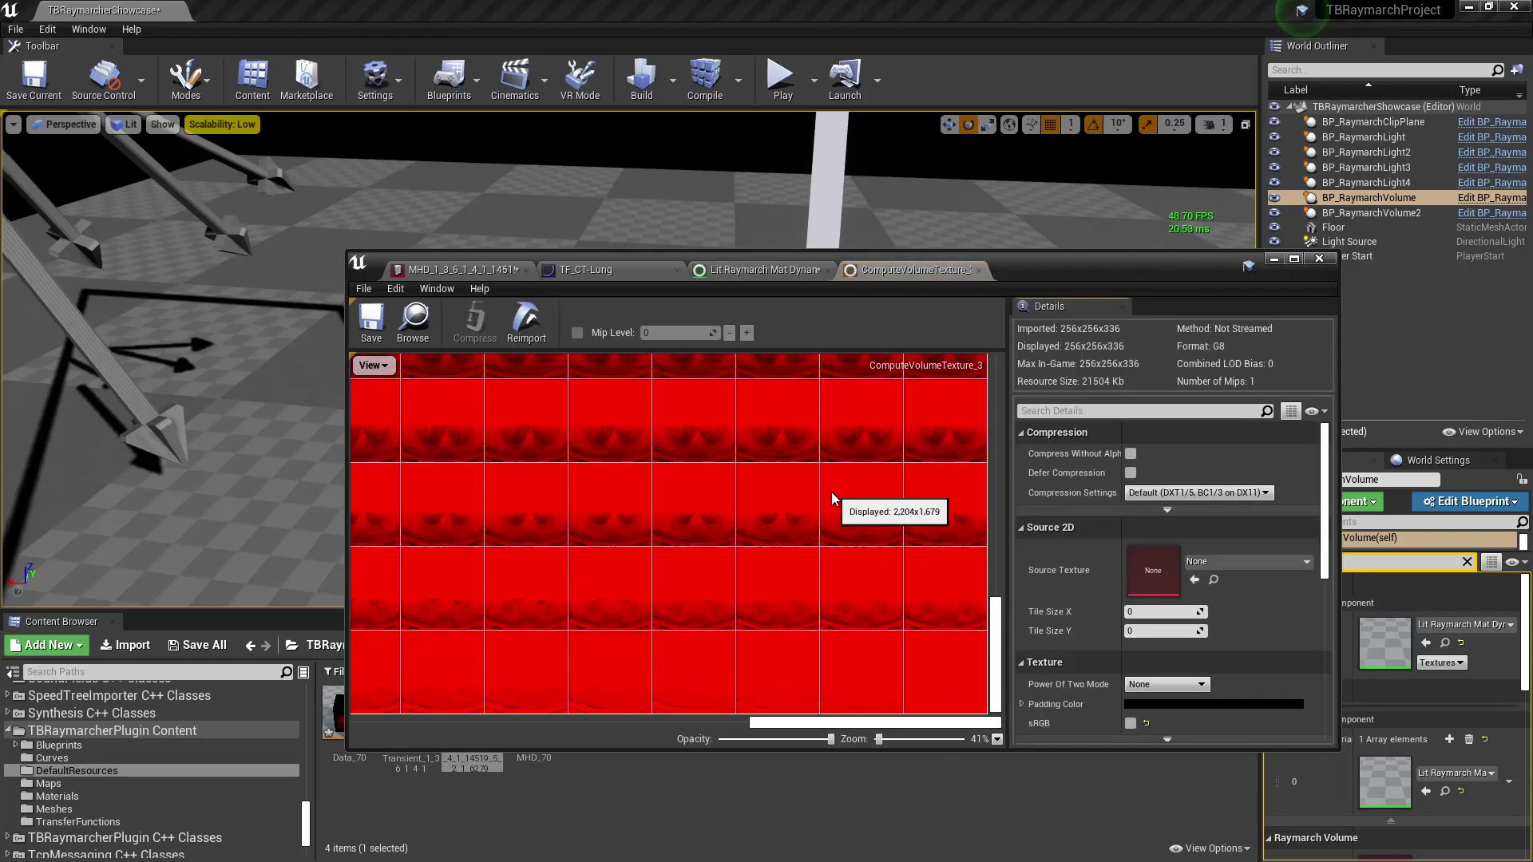
{"action": "scroll", "coordinate": [822, 502], "scroll_direction": "down", "scroll_amount": 4}
{"action": "scroll", "coordinate": [852, 537], "scroll_direction": "up", "scroll_amount": 2}
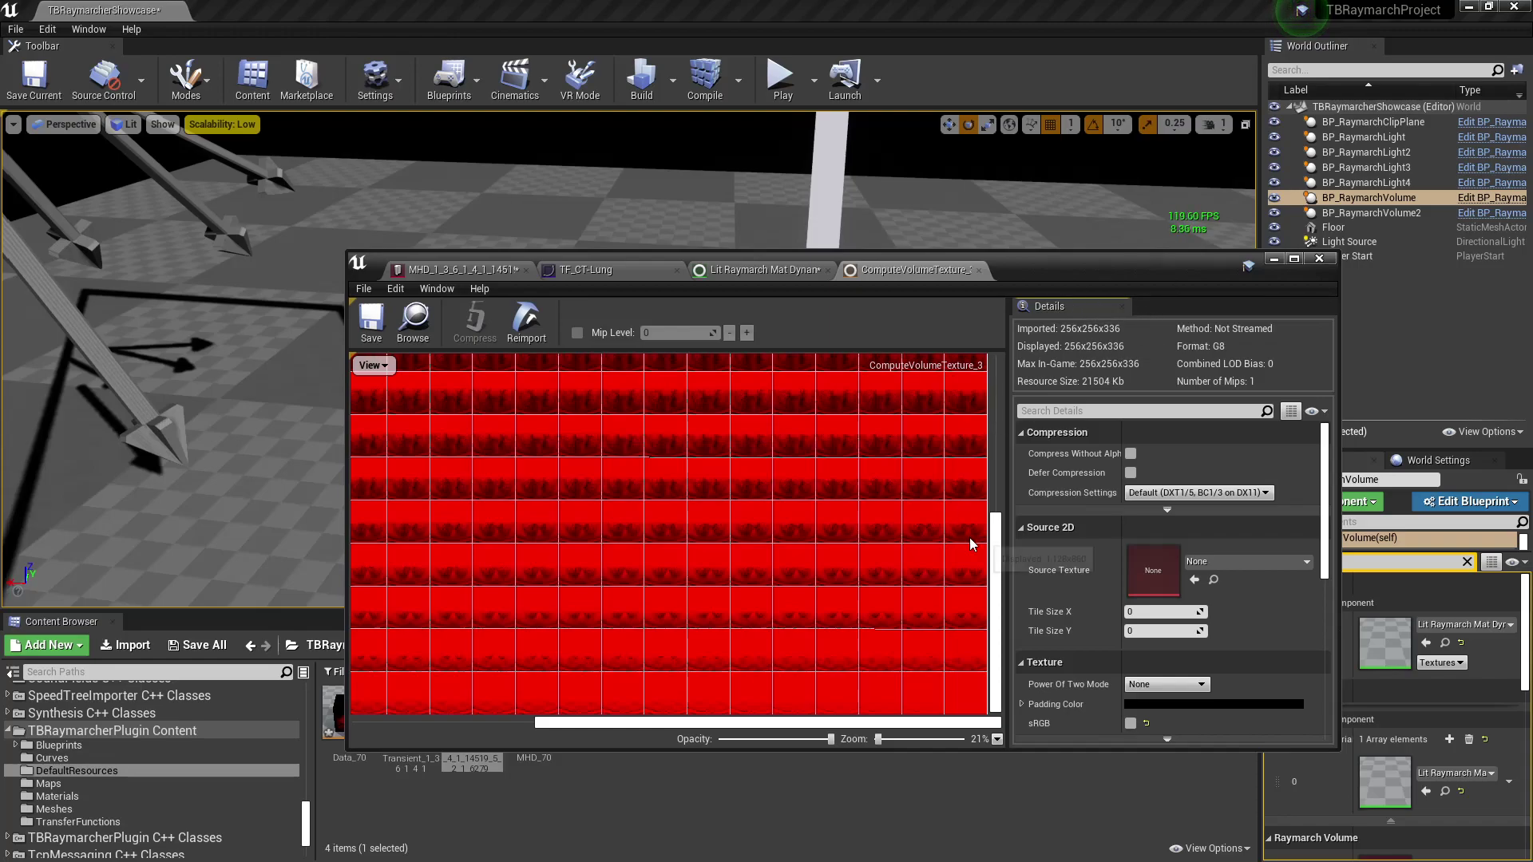
{"action": "left_click_drag", "start_coordinate": [996, 548], "coordinate": [1011, 389]}
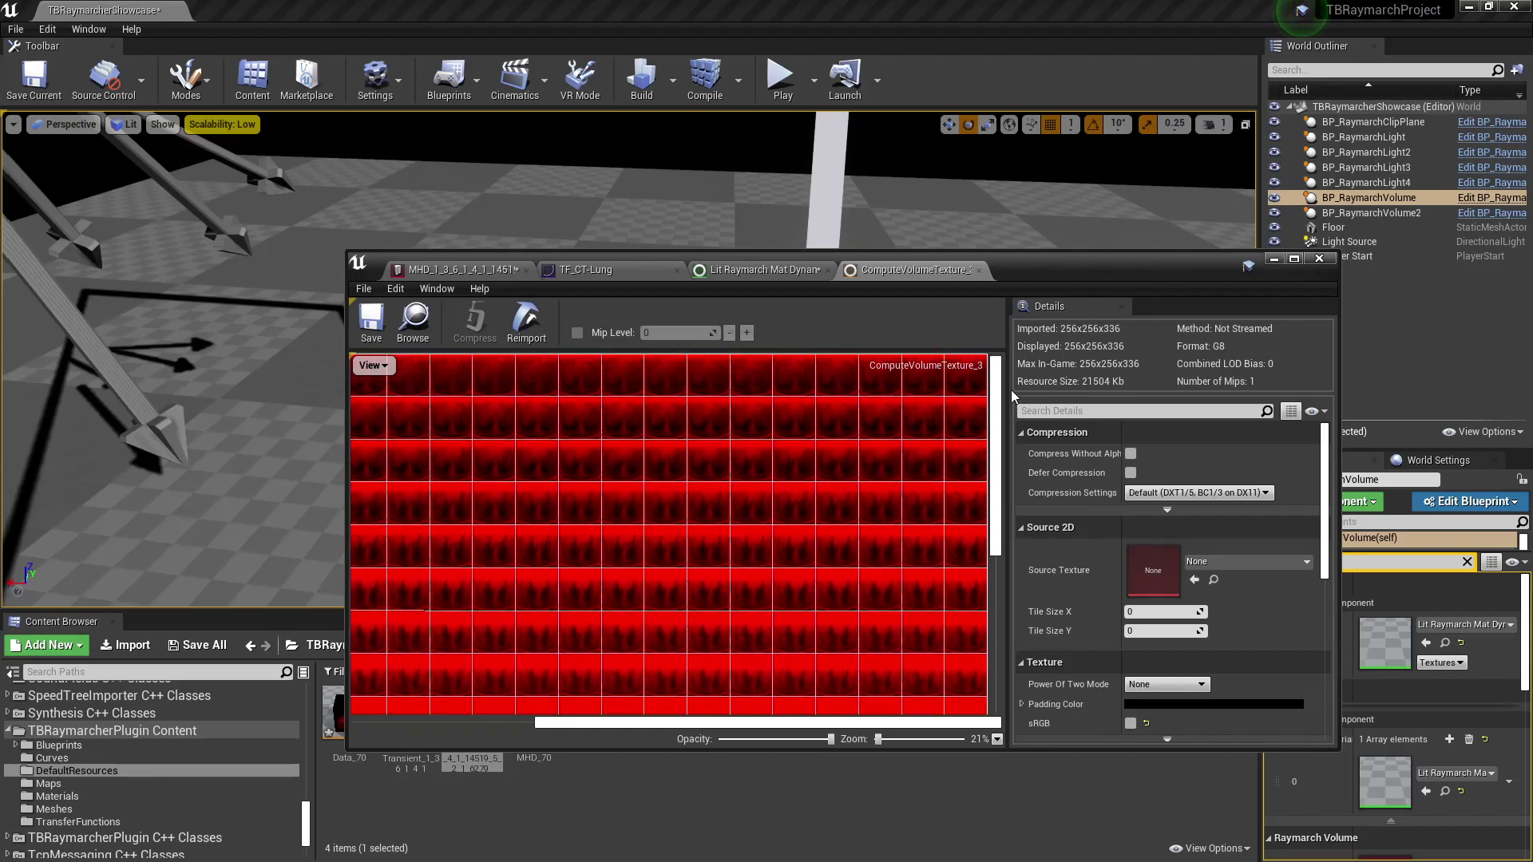
{"action": "left_click_drag", "start_coordinate": [846, 722], "coordinate": [435, 718]}
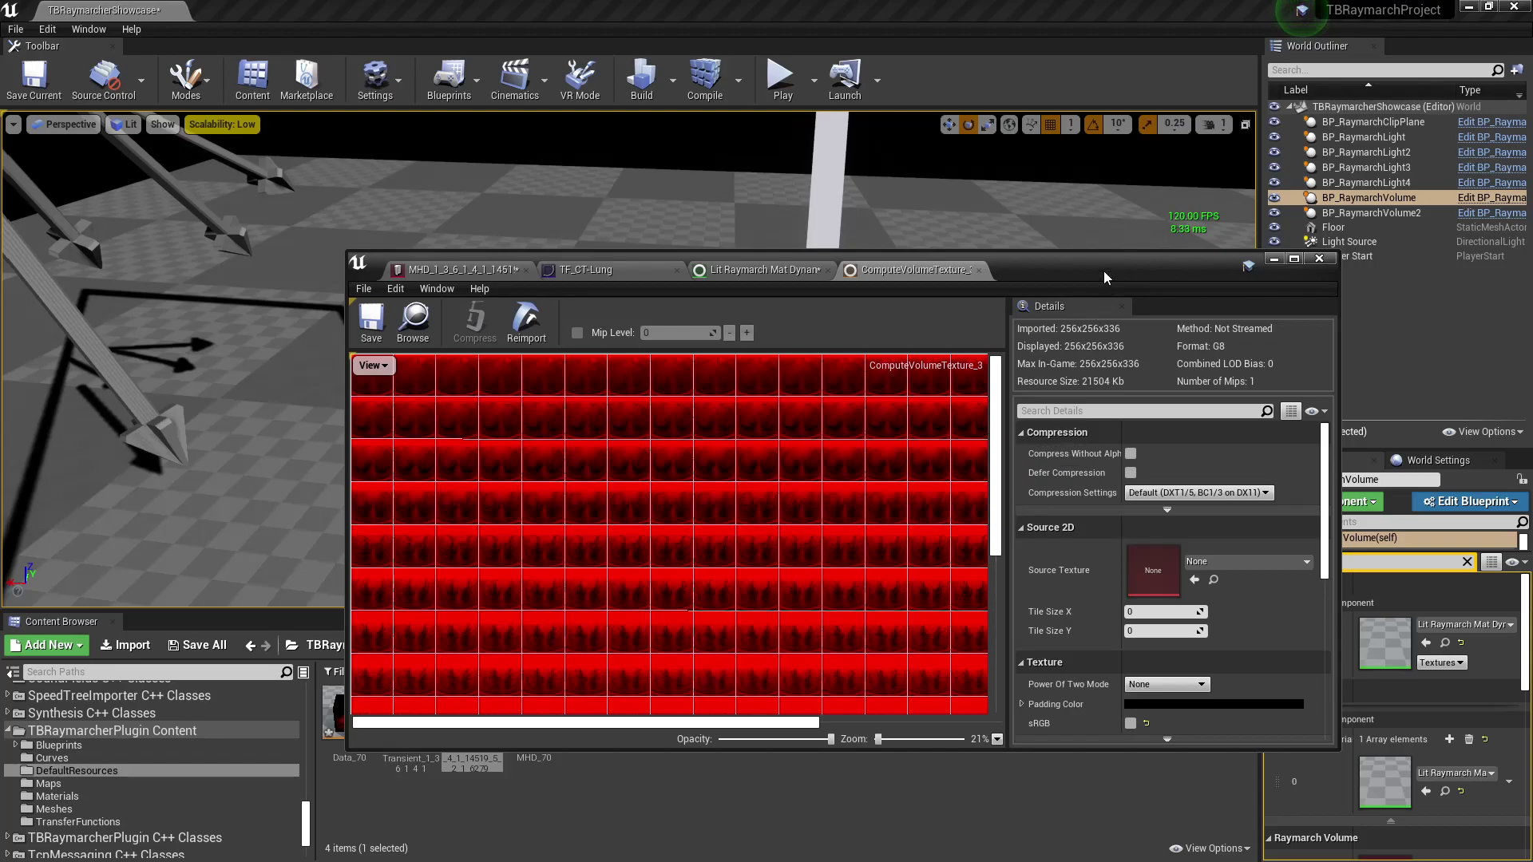
Move the texture window off the viewport and rotate the lung volume about its vertical axis through the clip plane.
{"action": "left_click_drag", "start_coordinate": [1104, 271], "coordinate": [0, 233]}
{"action": "right_click_drag", "start_coordinate": [653, 262], "coordinate": [660, 268]}
{"action": "left_click_drag", "start_coordinate": [674, 352], "coordinate": [685, 343]}
{"action": "right_click_drag", "start_coordinate": [695, 336], "coordinate": [700, 367]}
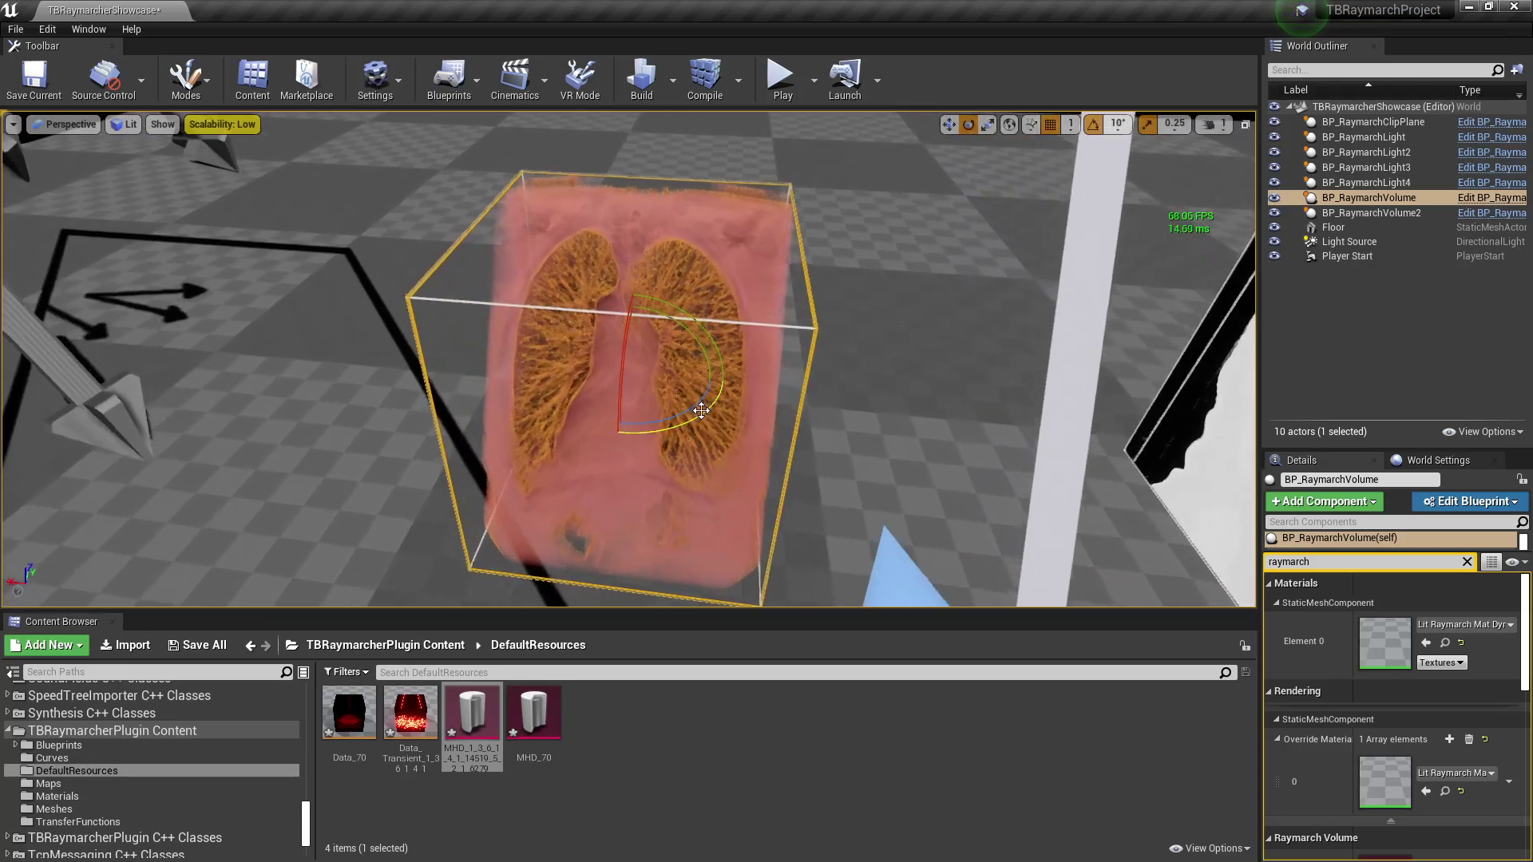
{"action": "left_click_drag", "start_coordinate": [688, 416], "coordinate": [619, 430]}
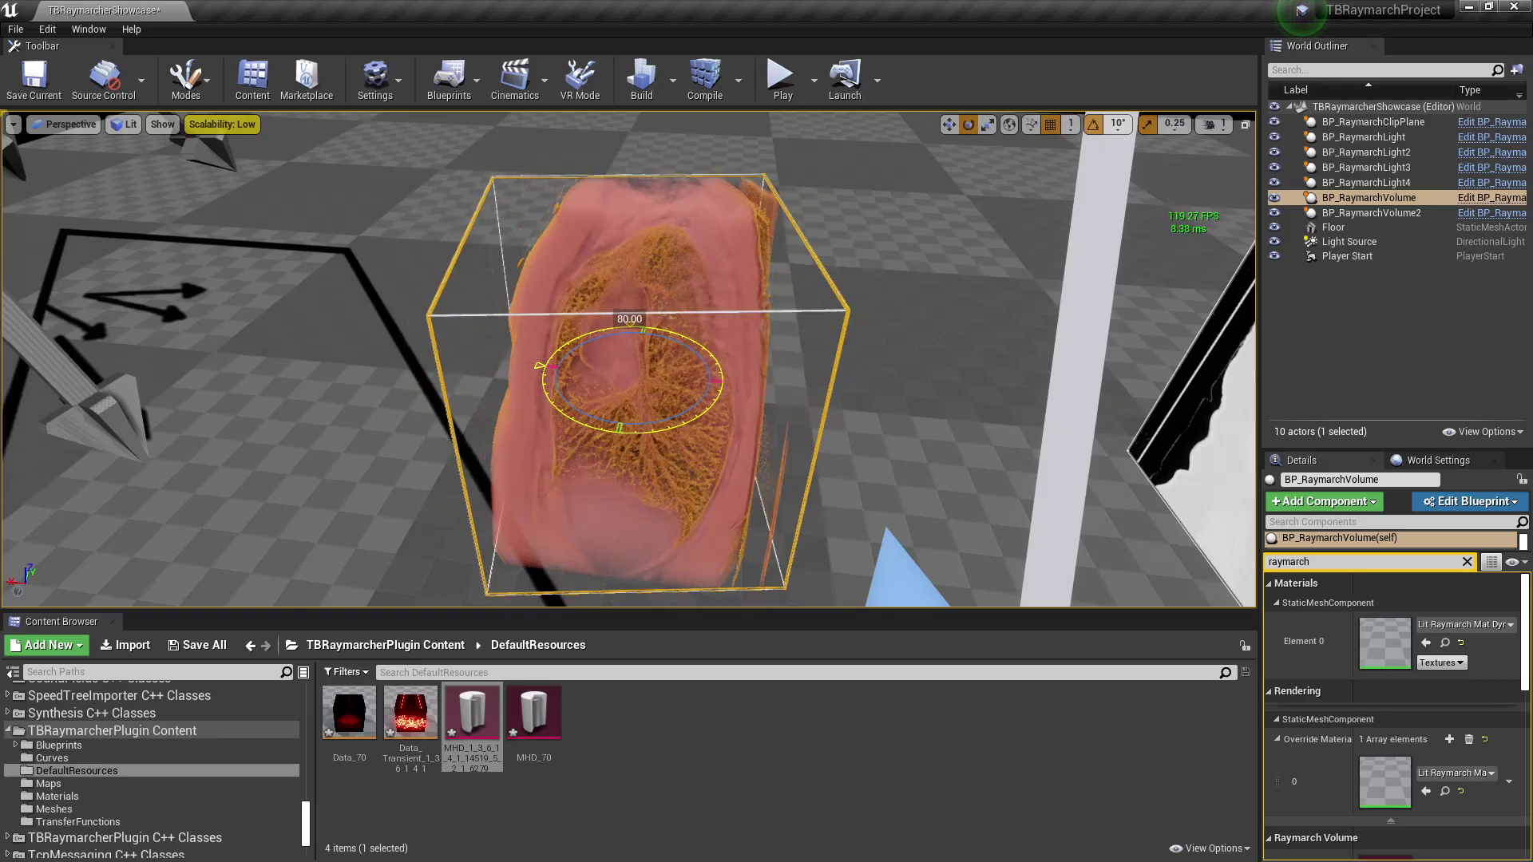
Move the lung volume along its green axis so the clip plane cuts it at a different depth.
{"action": "right_click_drag", "start_coordinate": [774, 403], "coordinate": [774, 360]}
{"action": "key", "text": "w"}
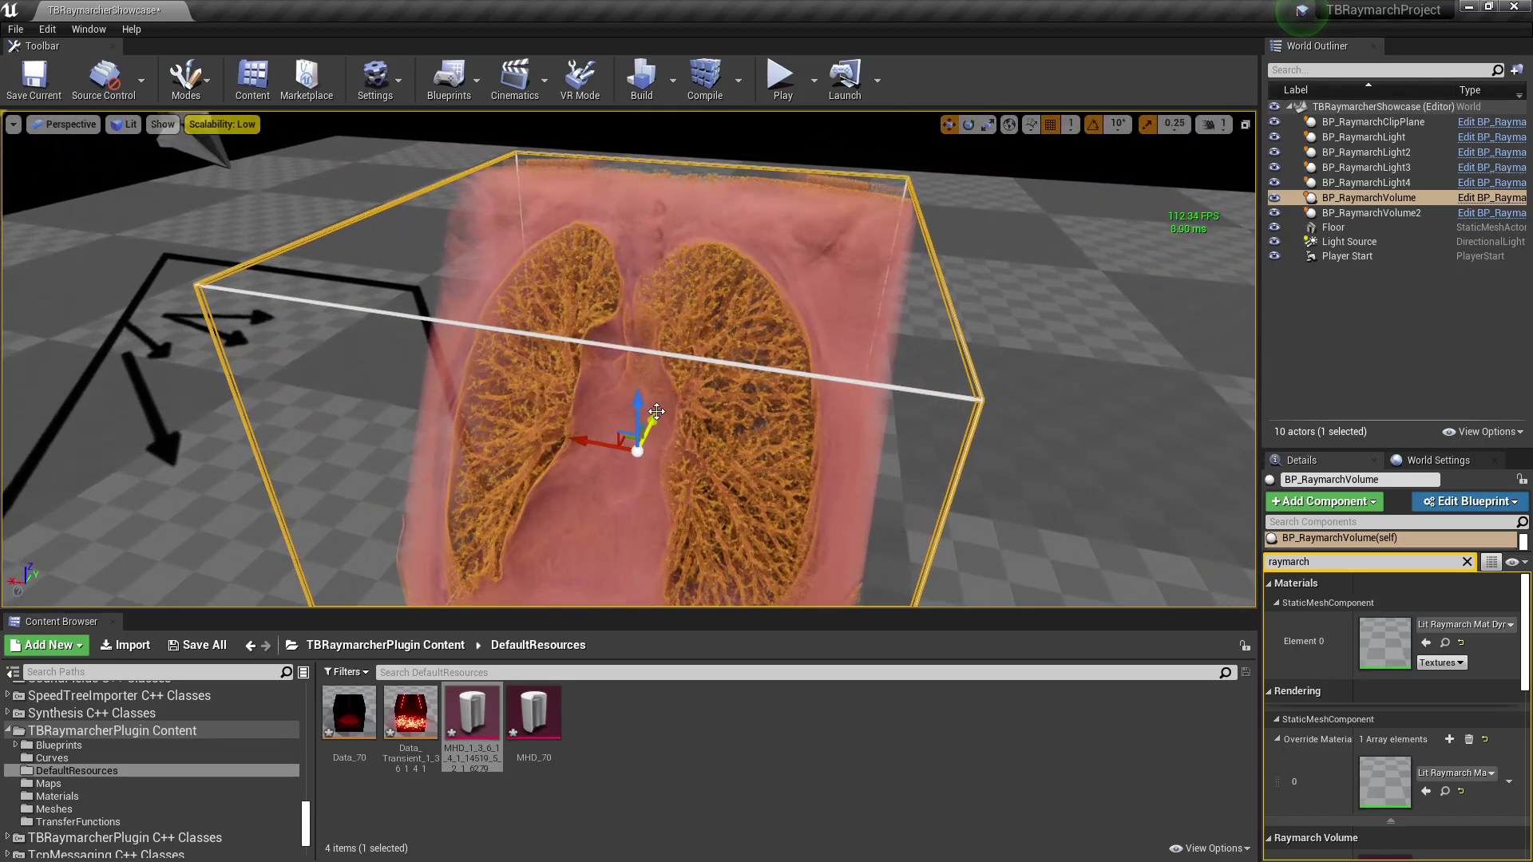
{"action": "left_click_drag", "start_coordinate": [656, 412], "coordinate": [674, 442]}
{"action": "key", "text": "s"}
{"action": "right_click_drag", "start_coordinate": [743, 467], "coordinate": [744, 473]}
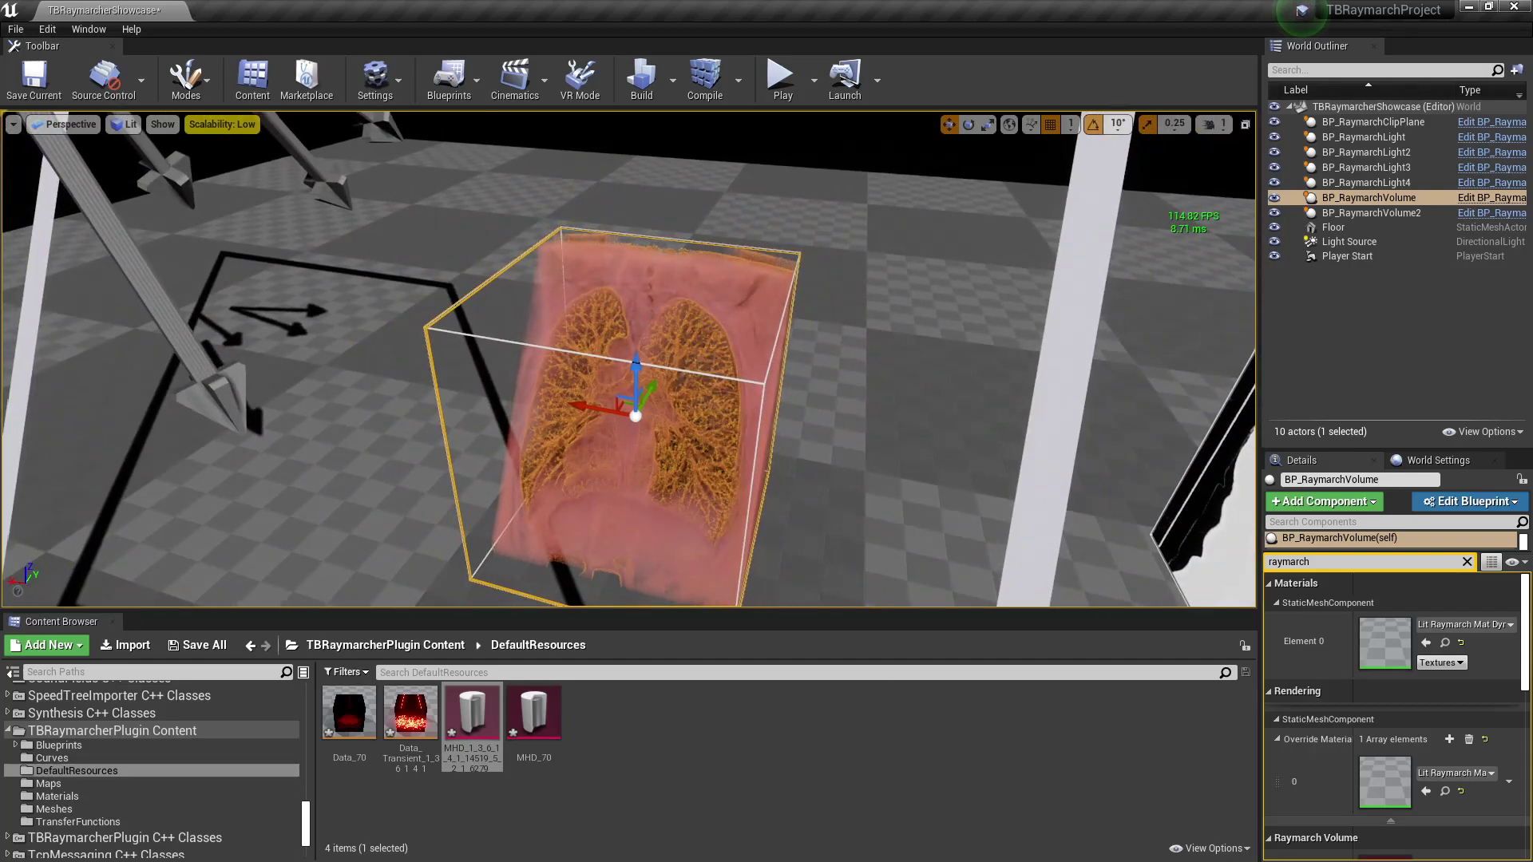
Place the texture window beside the lung volume and move the volume out of the clip plane, watching the light texture update.
{"action": "left_click_drag", "start_coordinate": [1532, 419], "coordinate": [1095, 415]}
{"action": "left_click_drag", "start_coordinate": [1448, 305], "coordinate": [1529, 250]}
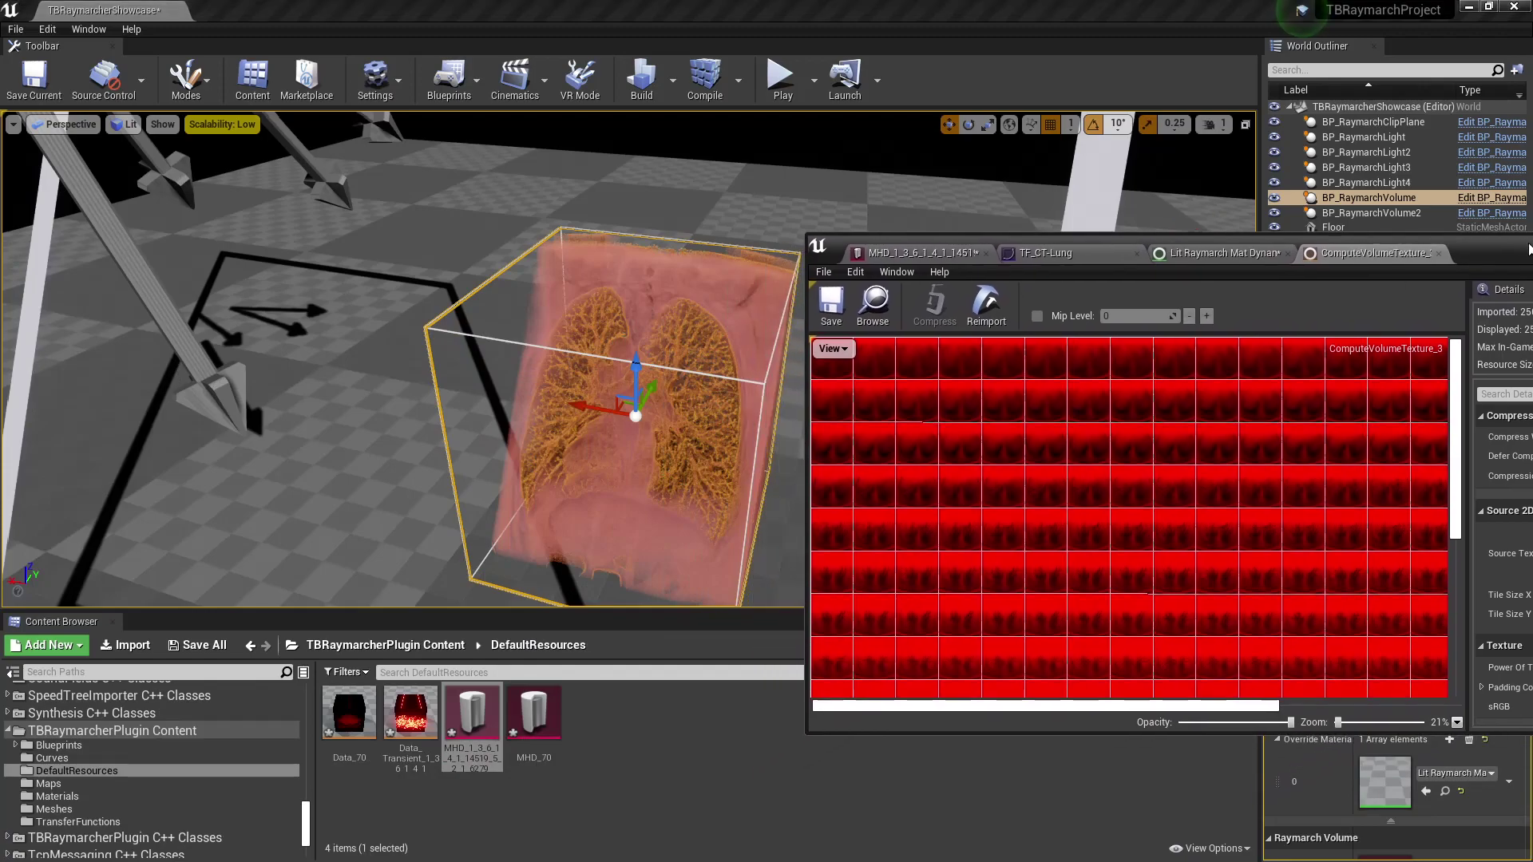
{"action": "left_click_drag", "start_coordinate": [648, 393], "coordinate": [729, 308]}
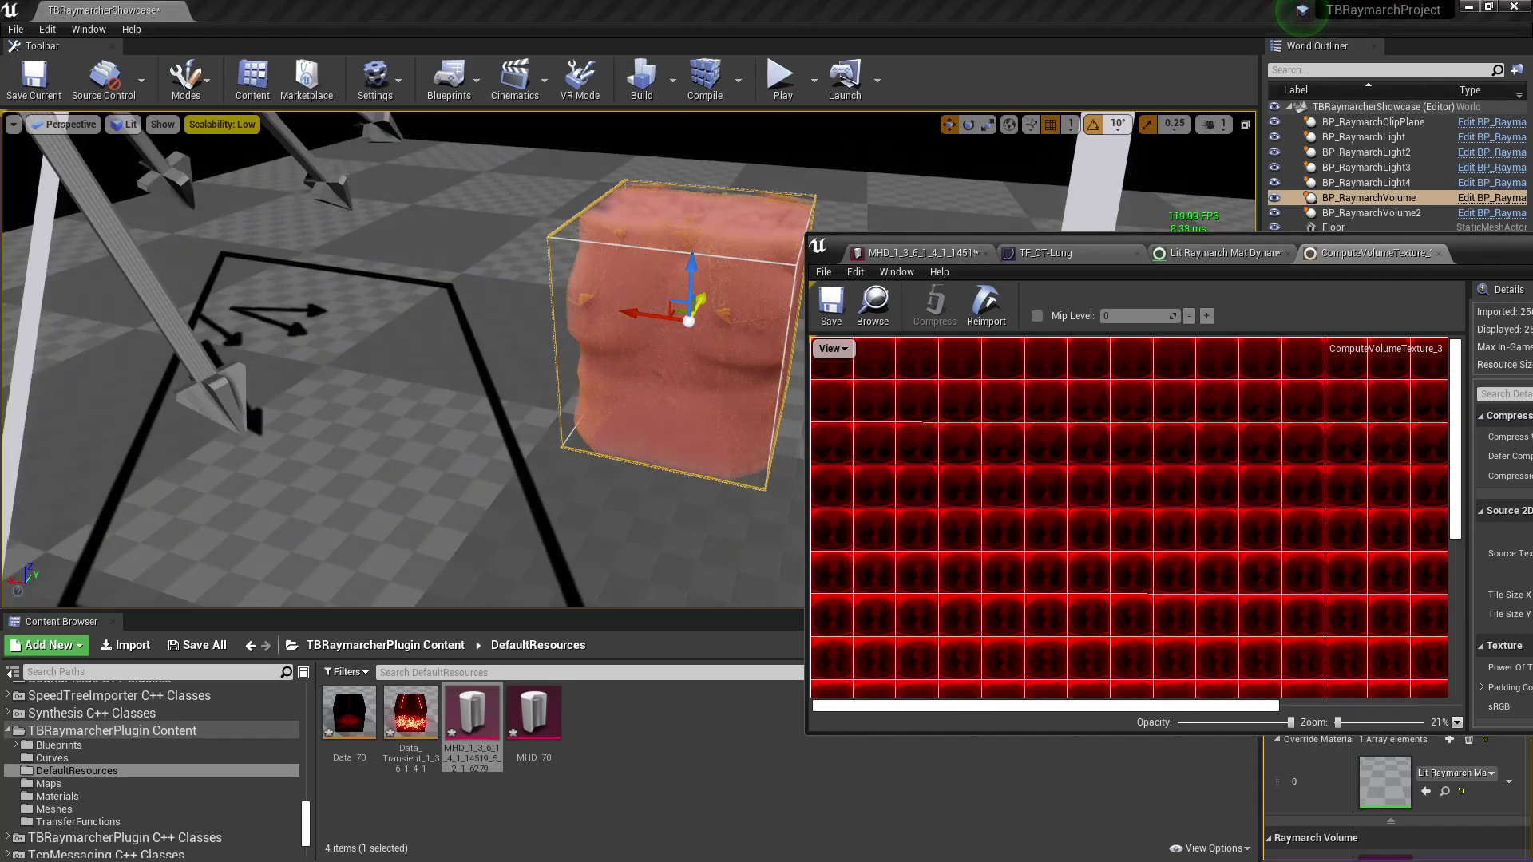
{"action": "left_click_drag", "start_coordinate": [697, 305], "coordinate": [723, 332]}
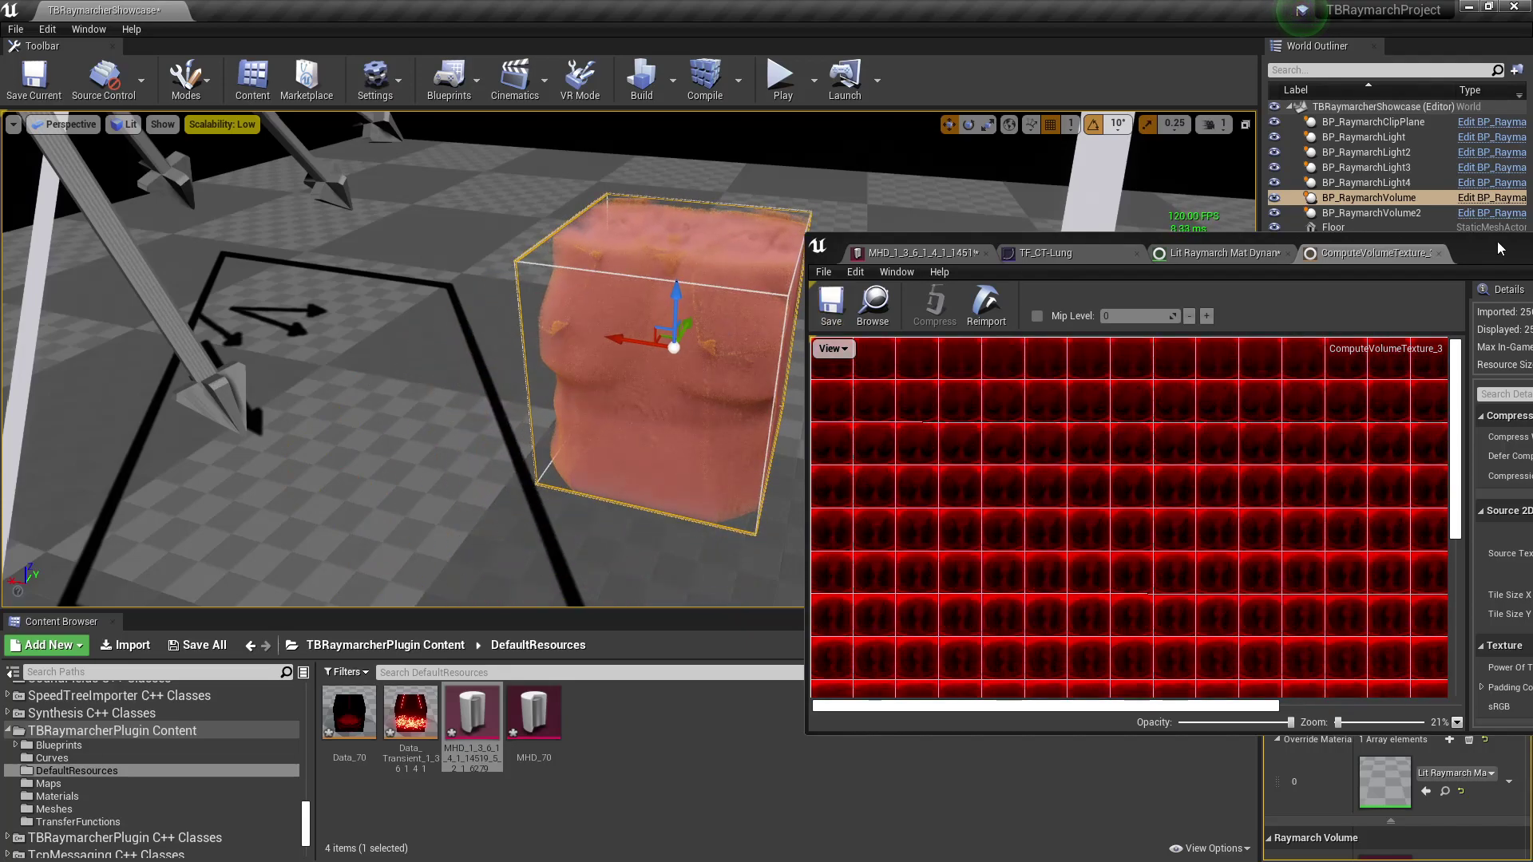
Close the texture window and move the lung volume back into the clip plane to expose the lungs.
{"action": "left_click_drag", "start_coordinate": [1497, 241], "coordinate": [1145, 245]}
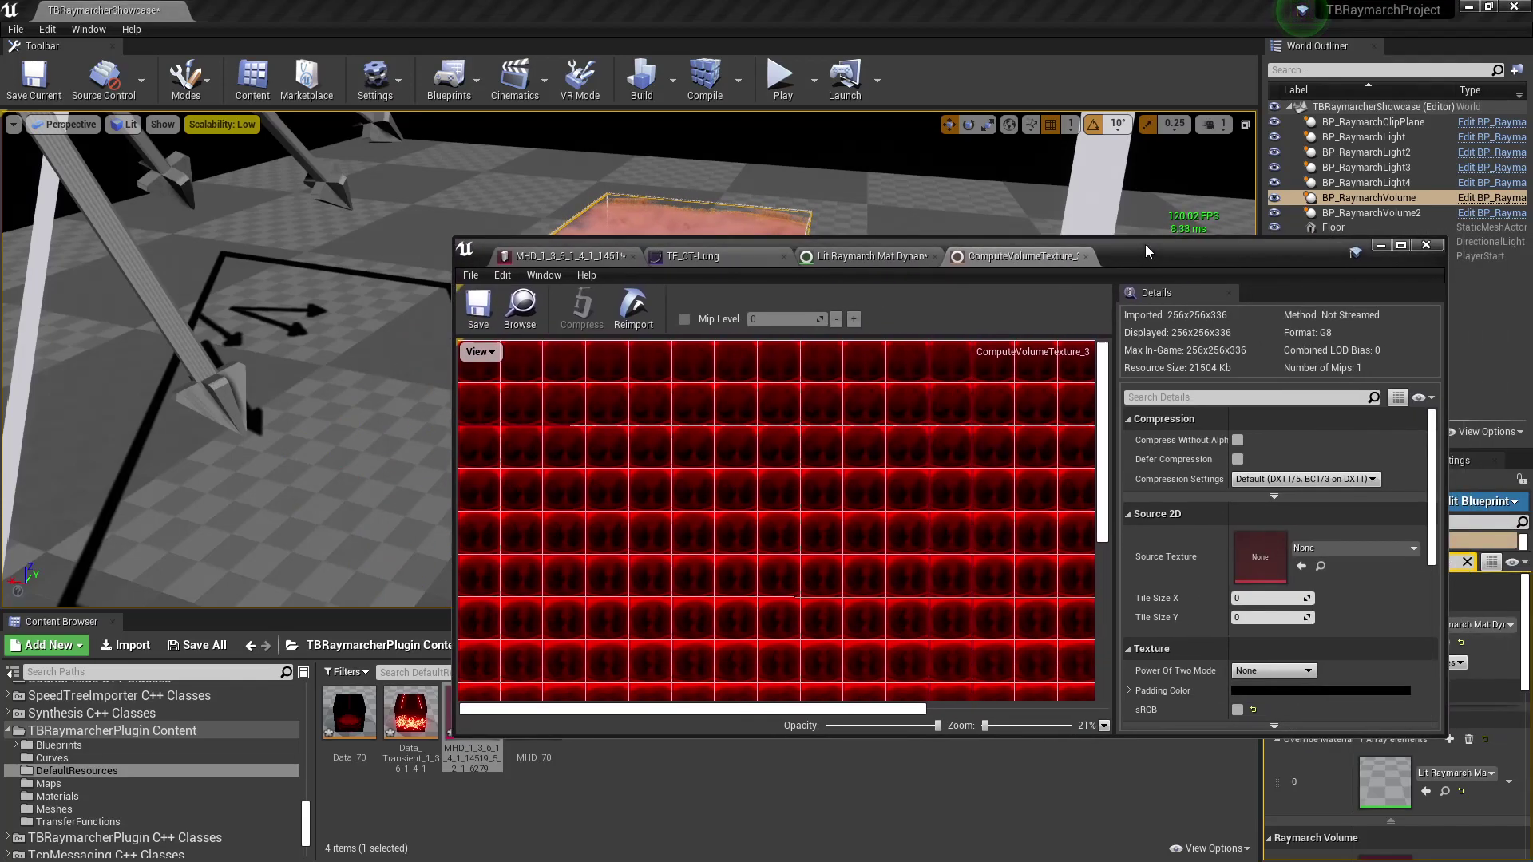
{"action": "left_click", "coordinate": [1426, 246]}
{"action": "right_click_drag", "start_coordinate": [866, 413], "coordinate": [849, 377]}
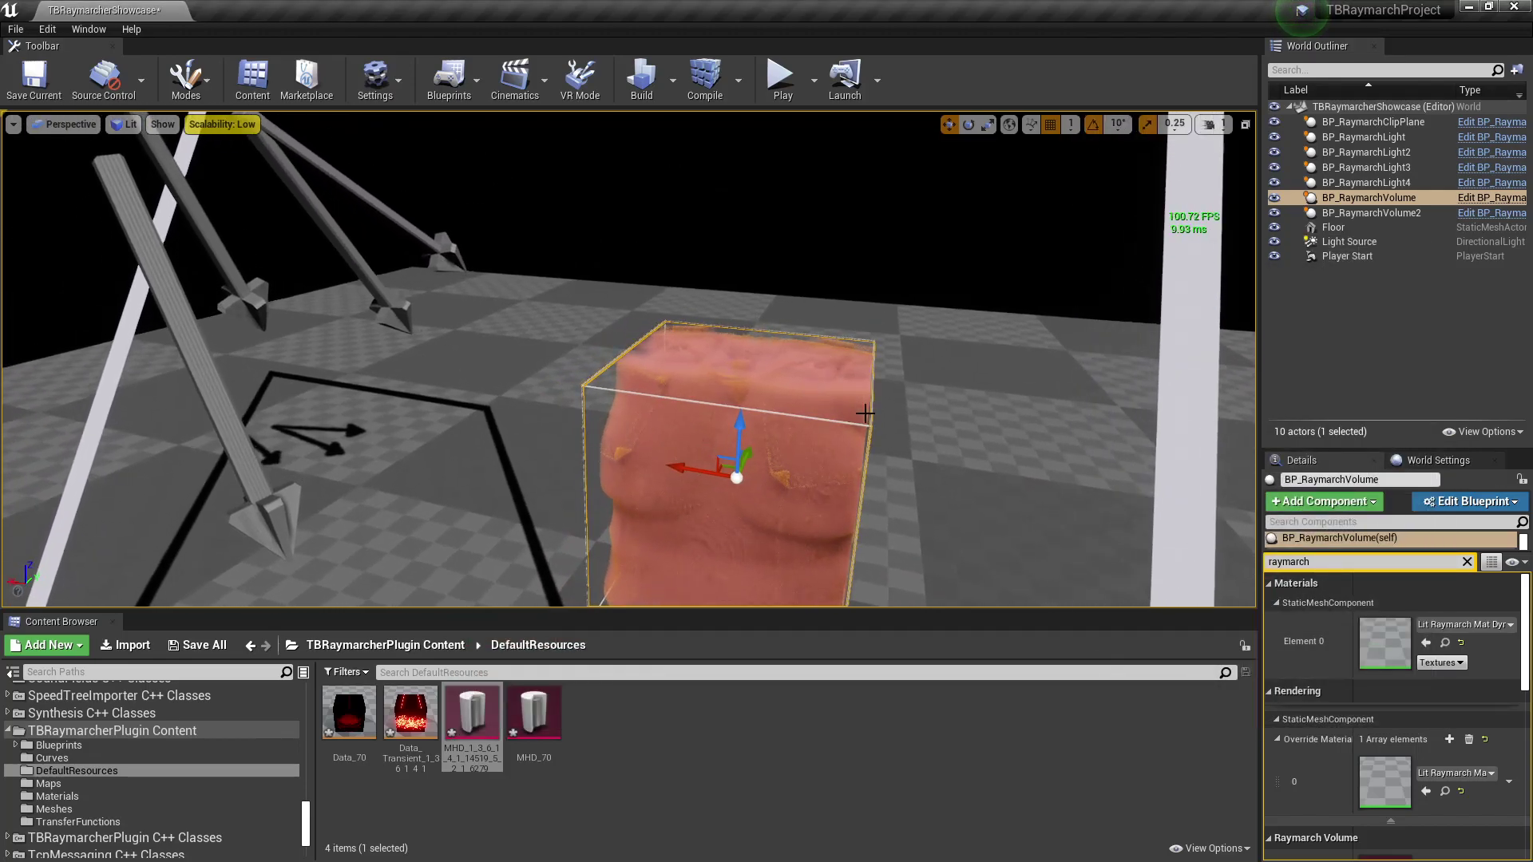
{"action": "right_click_drag", "start_coordinate": [728, 520], "coordinate": [721, 521]}
{"action": "double_click", "coordinate": [728, 521]}
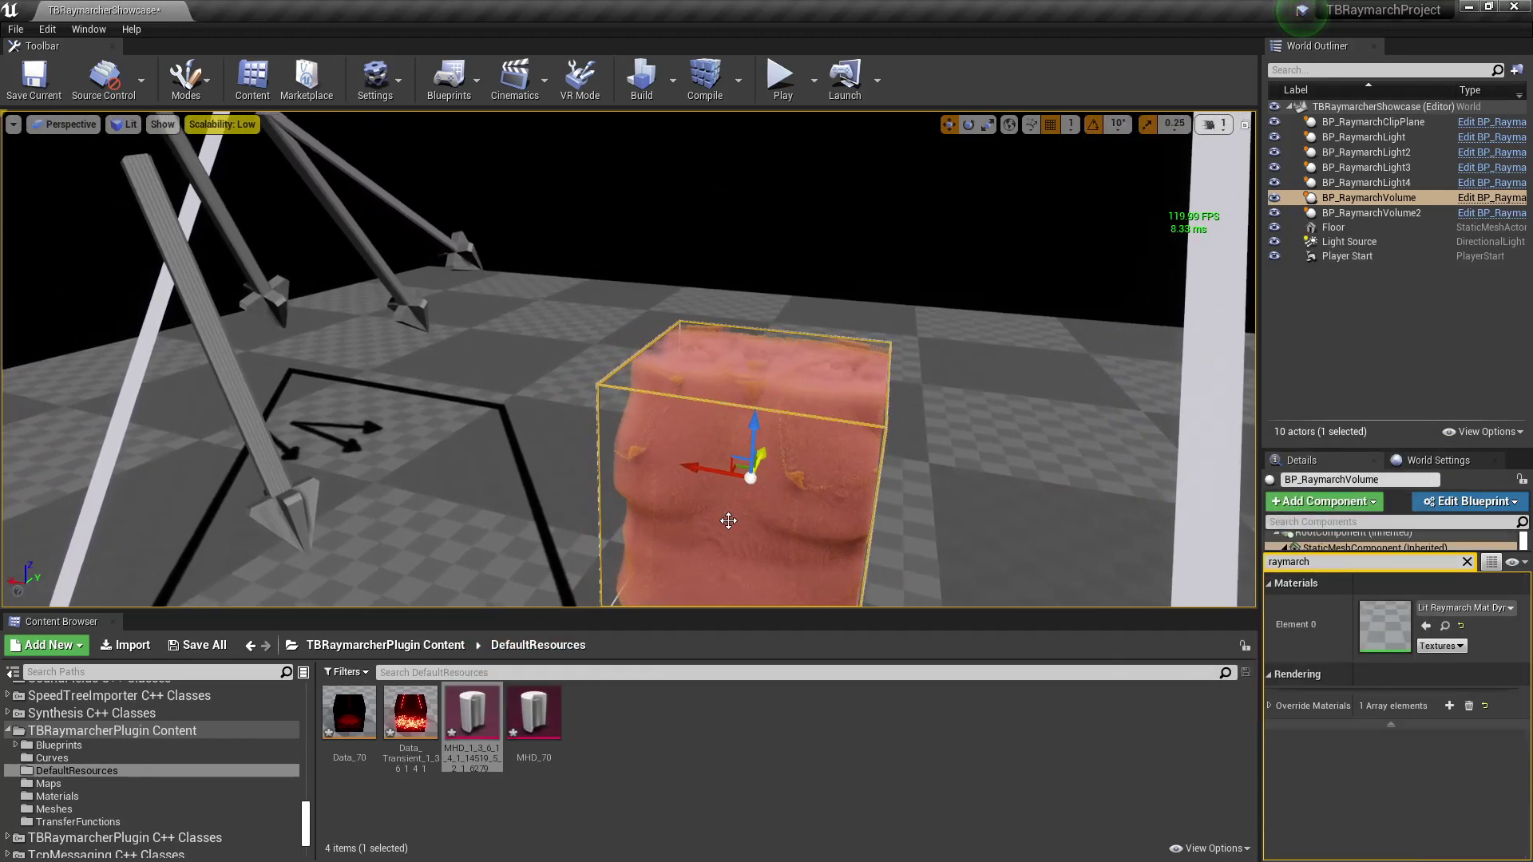
{"action": "left_click_drag", "start_coordinate": [797, 473], "coordinate": [714, 454], "text": "alt"}
Select BP_RaymarchLight and BP_RaymarchLight3 and rotate them together by about 200°.
{"action": "left_click", "coordinate": [353, 368]}
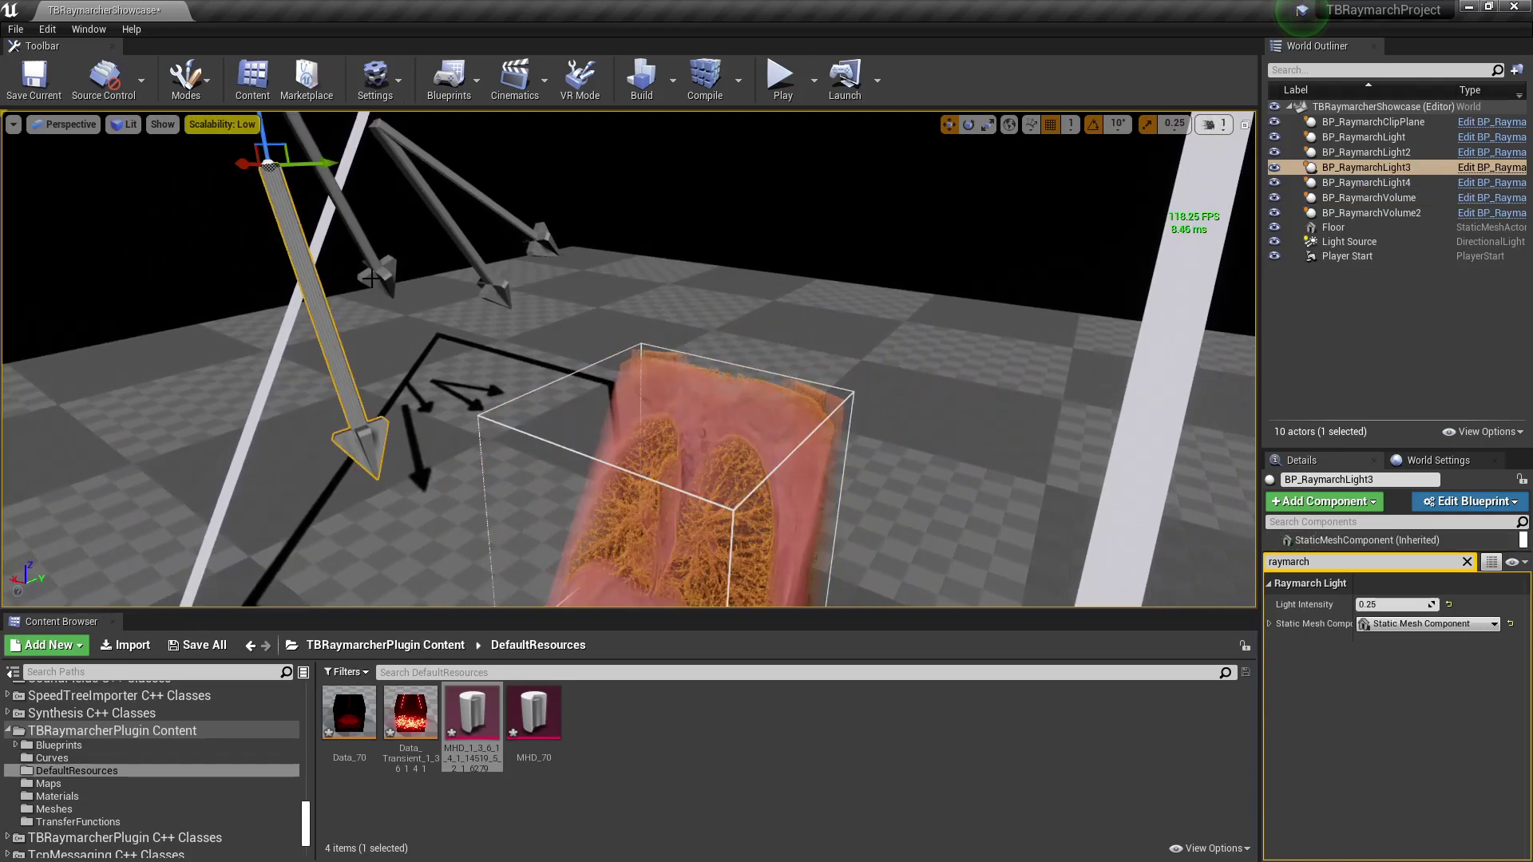
{"action": "left_click", "coordinate": [372, 260], "text": "ctrl"}
{"action": "key", "text": "a"}
{"action": "right_click_drag", "start_coordinate": [455, 367], "coordinate": [457, 353]}
{"action": "key", "text": "e"}
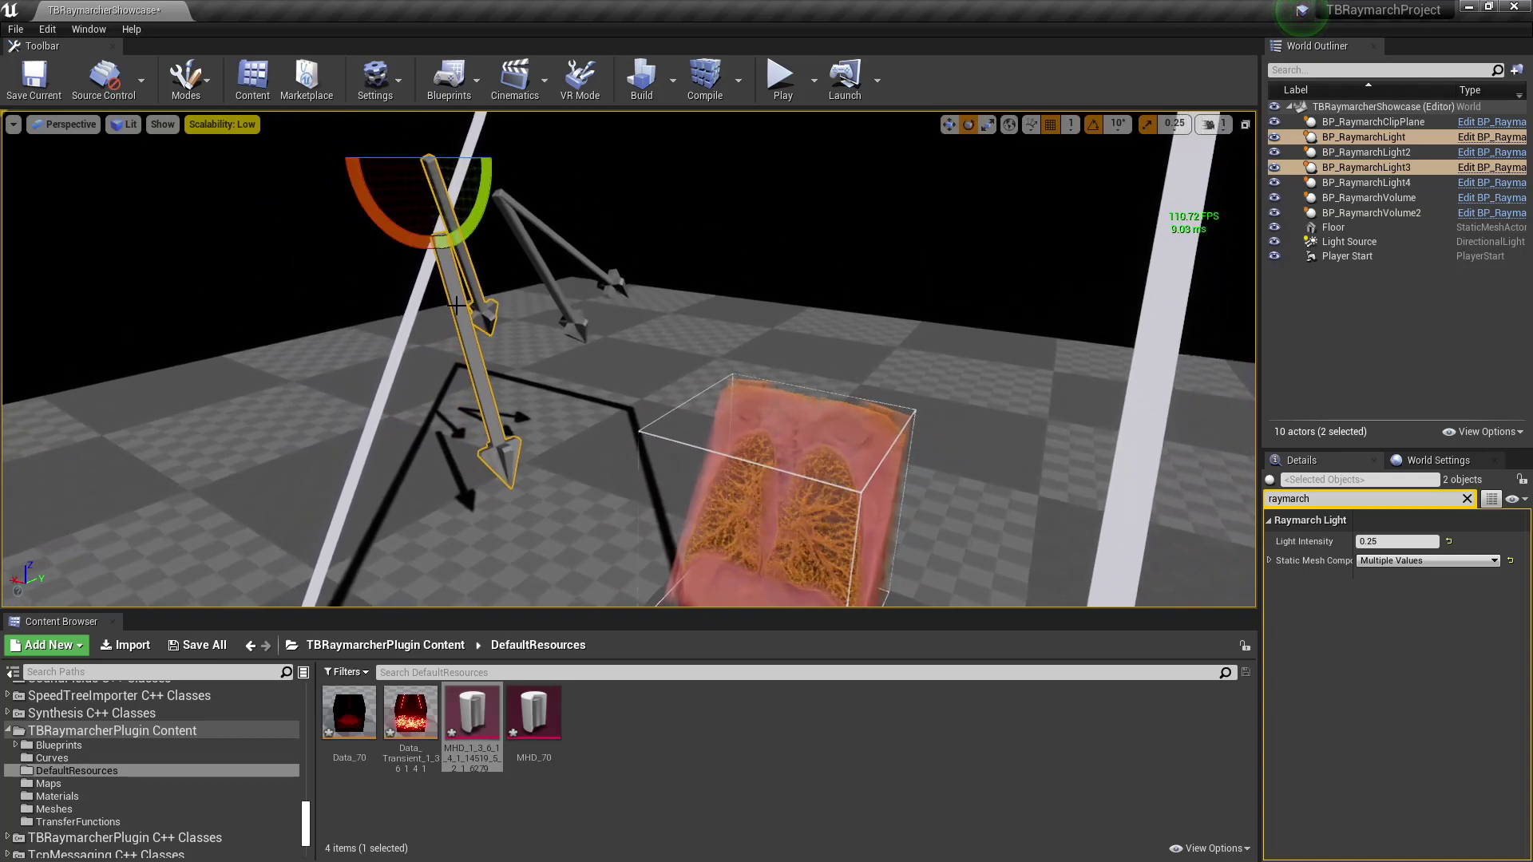
{"action": "mouse_move", "coordinate": [486, 214]}
{"action": "left_mouse_down"}
{"action": "mouse_move", "coordinate": [566, 154]}
{"action": "mouse_move", "coordinate": [480, 220]}
{"action": "left_mouse_up"}
{"action": "left_click_drag", "start_coordinate": [371, 156], "coordinate": [484, 240]}
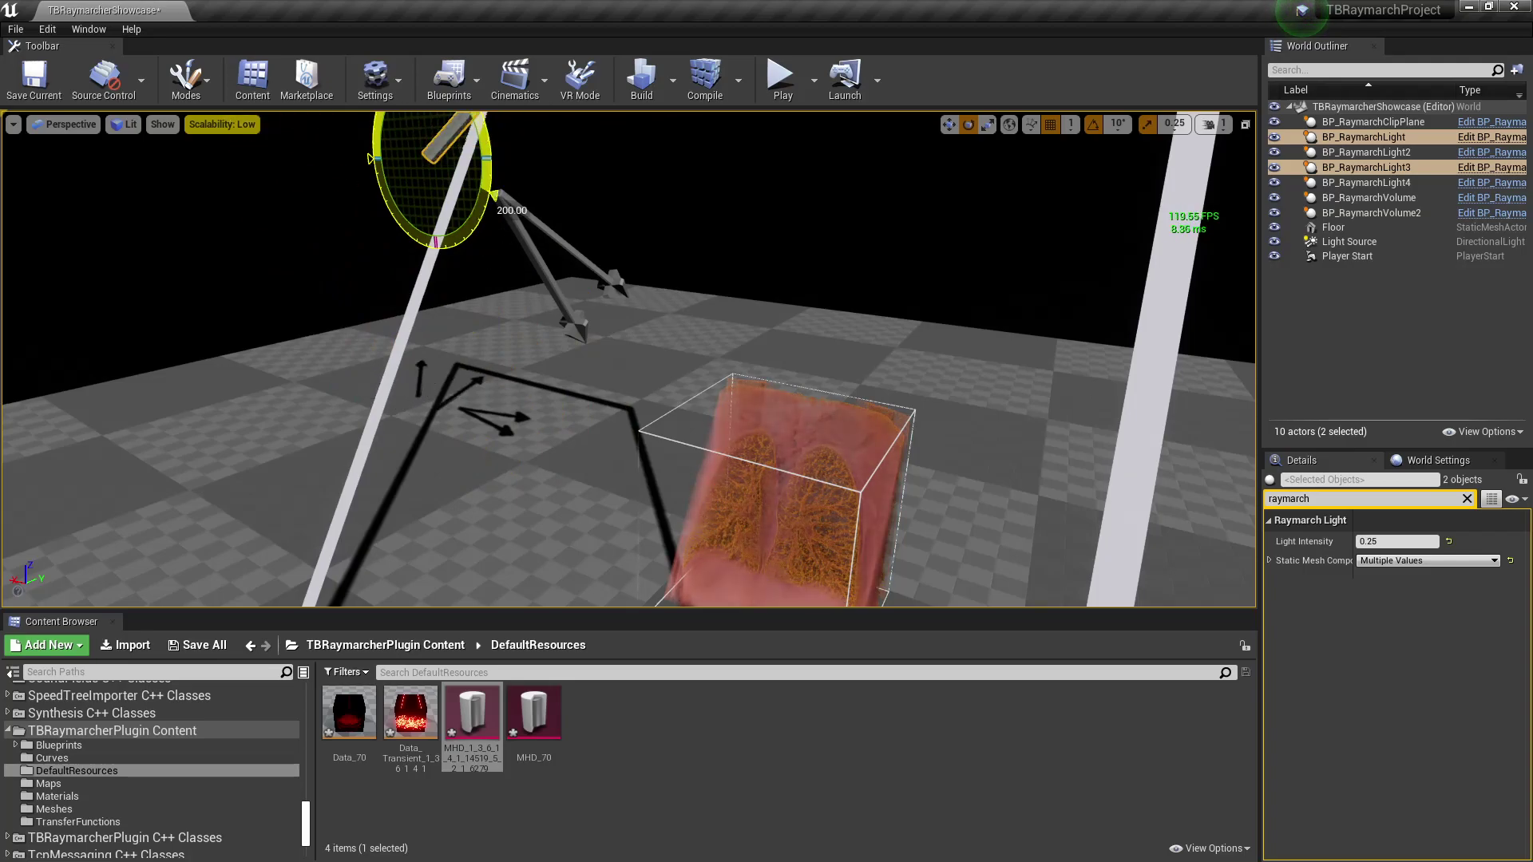
Examine the changed lighting on the clipped lung volume from several distances and angles.
{"action": "right_click_drag", "start_coordinate": [595, 248], "coordinate": [686, 239]}
{"action": "key", "text": "w"}
{"action": "key", "text": "w"}
{"action": "key", "text": "s"}
{"action": "key", "text": "s"}
{"action": "right_click_drag", "start_coordinate": [830, 343], "coordinate": [841, 397]}
{"action": "key", "text": "w"}
{"action": "key", "text": "s"}
{"action": "right_click_drag", "start_coordinate": [656, 257], "coordinate": [835, 388]}
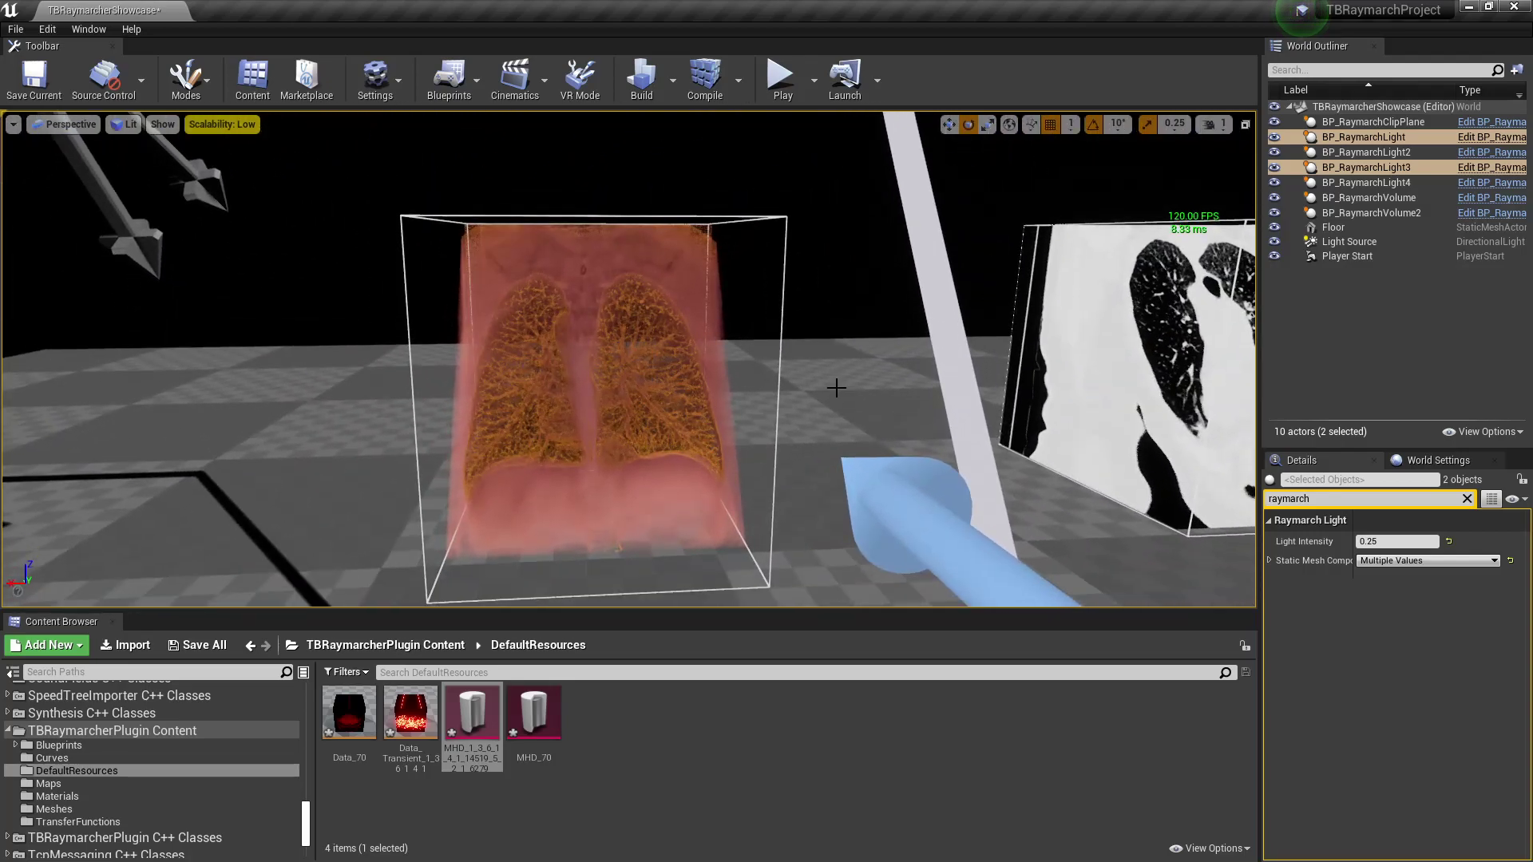
{"action": "mouse_move", "coordinate": [836, 388]}
{"action": "right_mouse_down"}
{"action": "mouse_move", "coordinate": [958, 383]}
{"action": "mouse_move", "coordinate": [858, 399]}
{"action": "mouse_move", "coordinate": [834, 382]}
{"action": "right_mouse_up"}
{"action": "key", "text": "w"}
{"action": "key", "text": "s"}
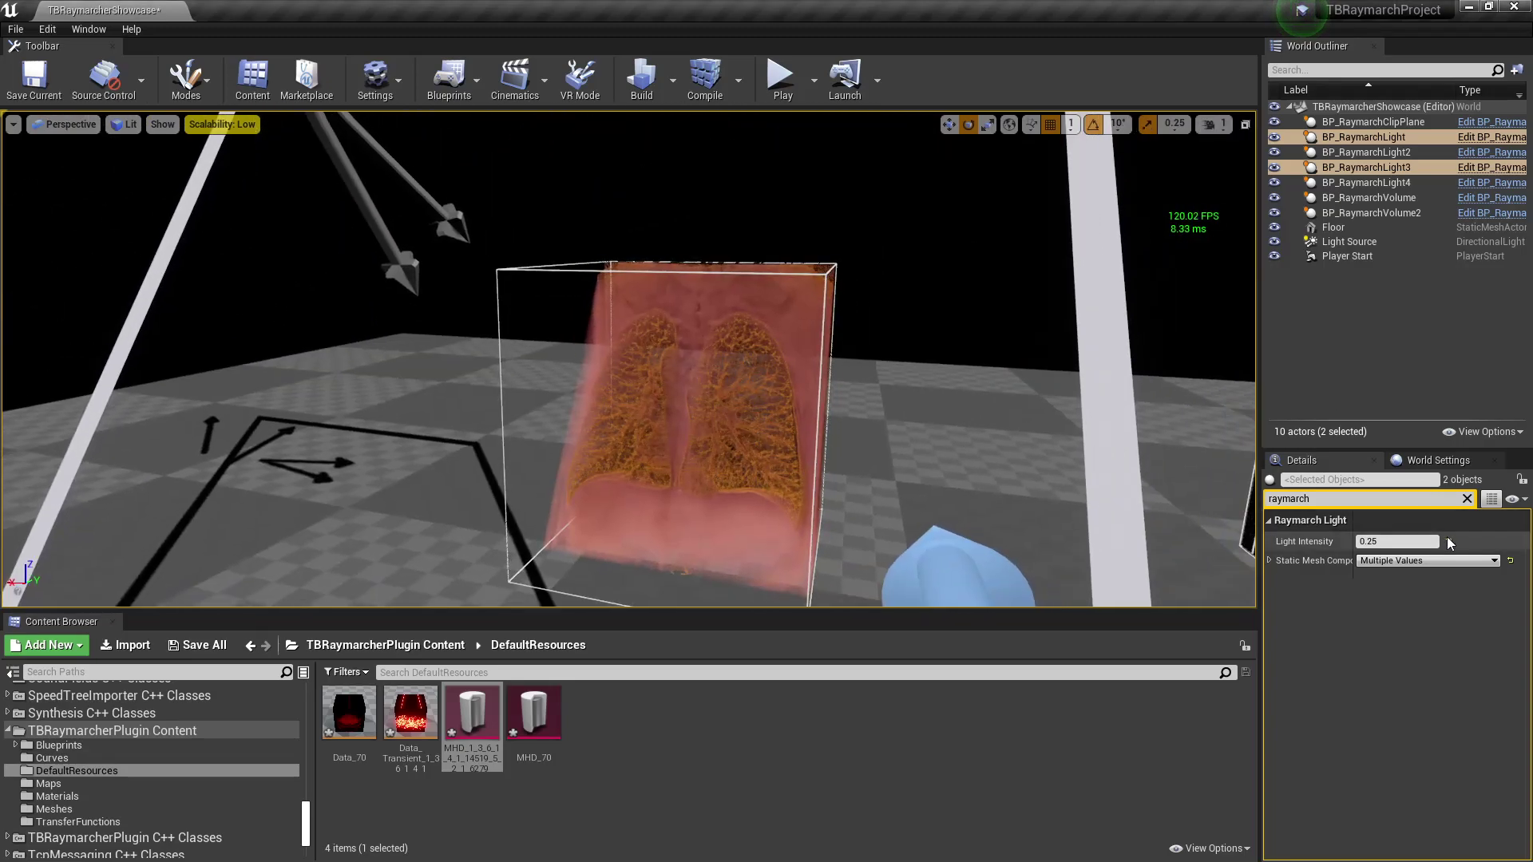
Clear the details filter, select the lung raymarch volume and filter its properties by "ray".
{"action": "left_click", "coordinate": [1467, 499]}
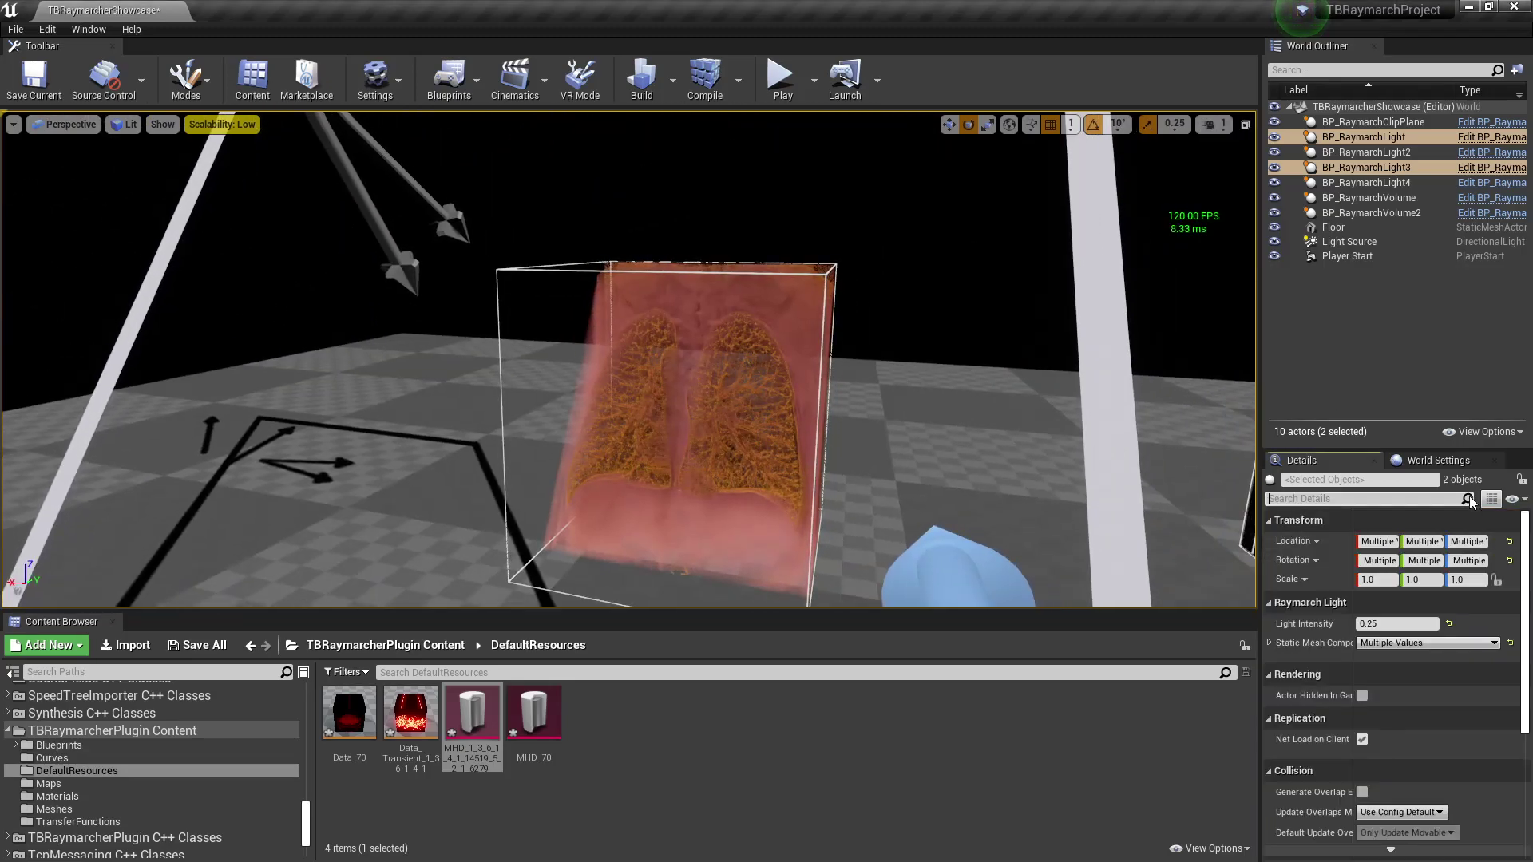
{"action": "left_click", "coordinate": [708, 410]}
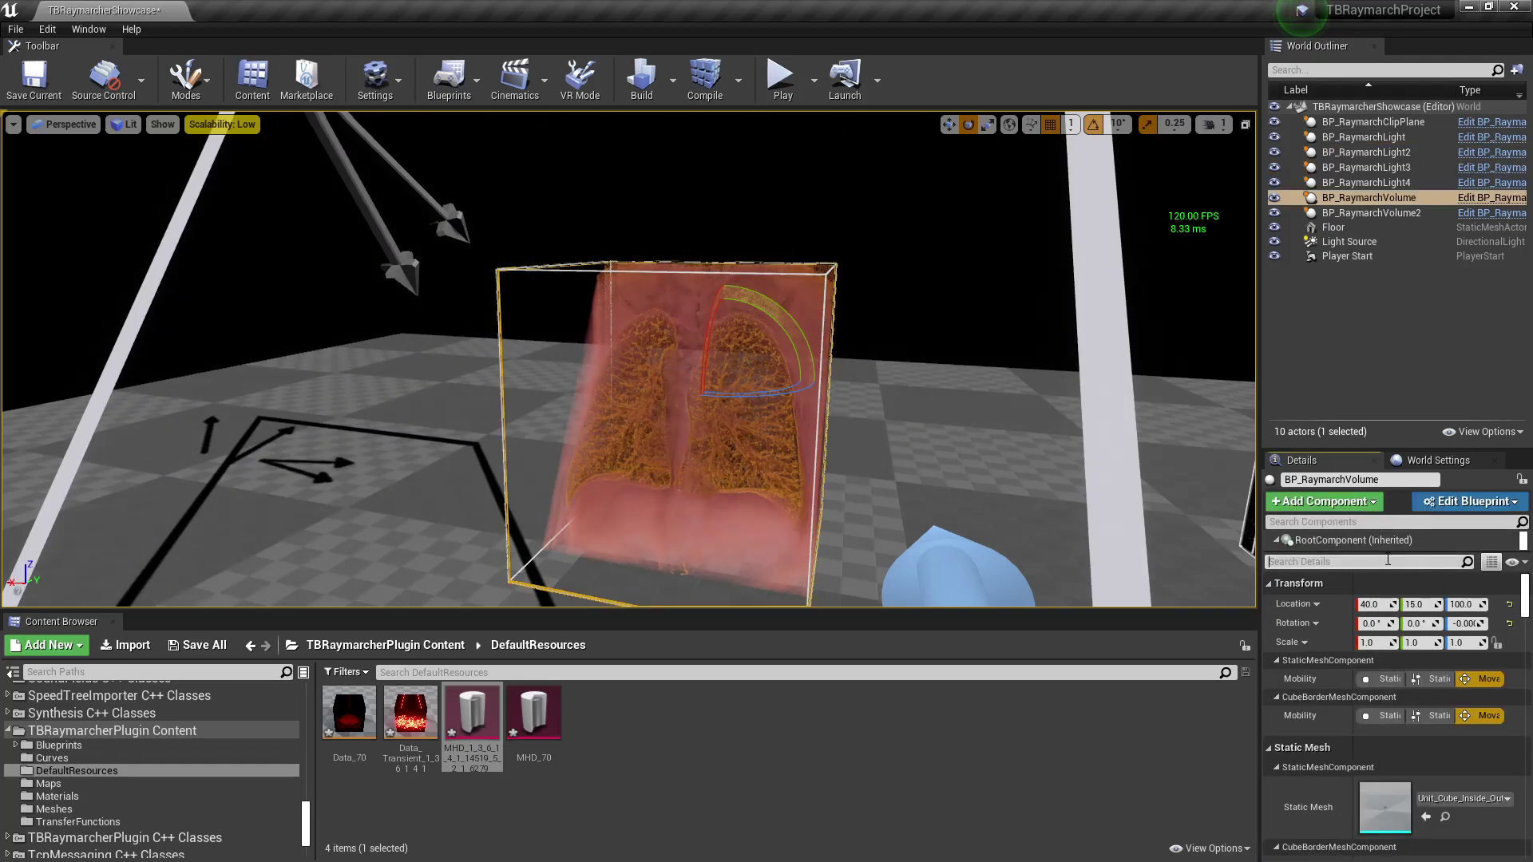
{"action": "type", "text": "ray"}
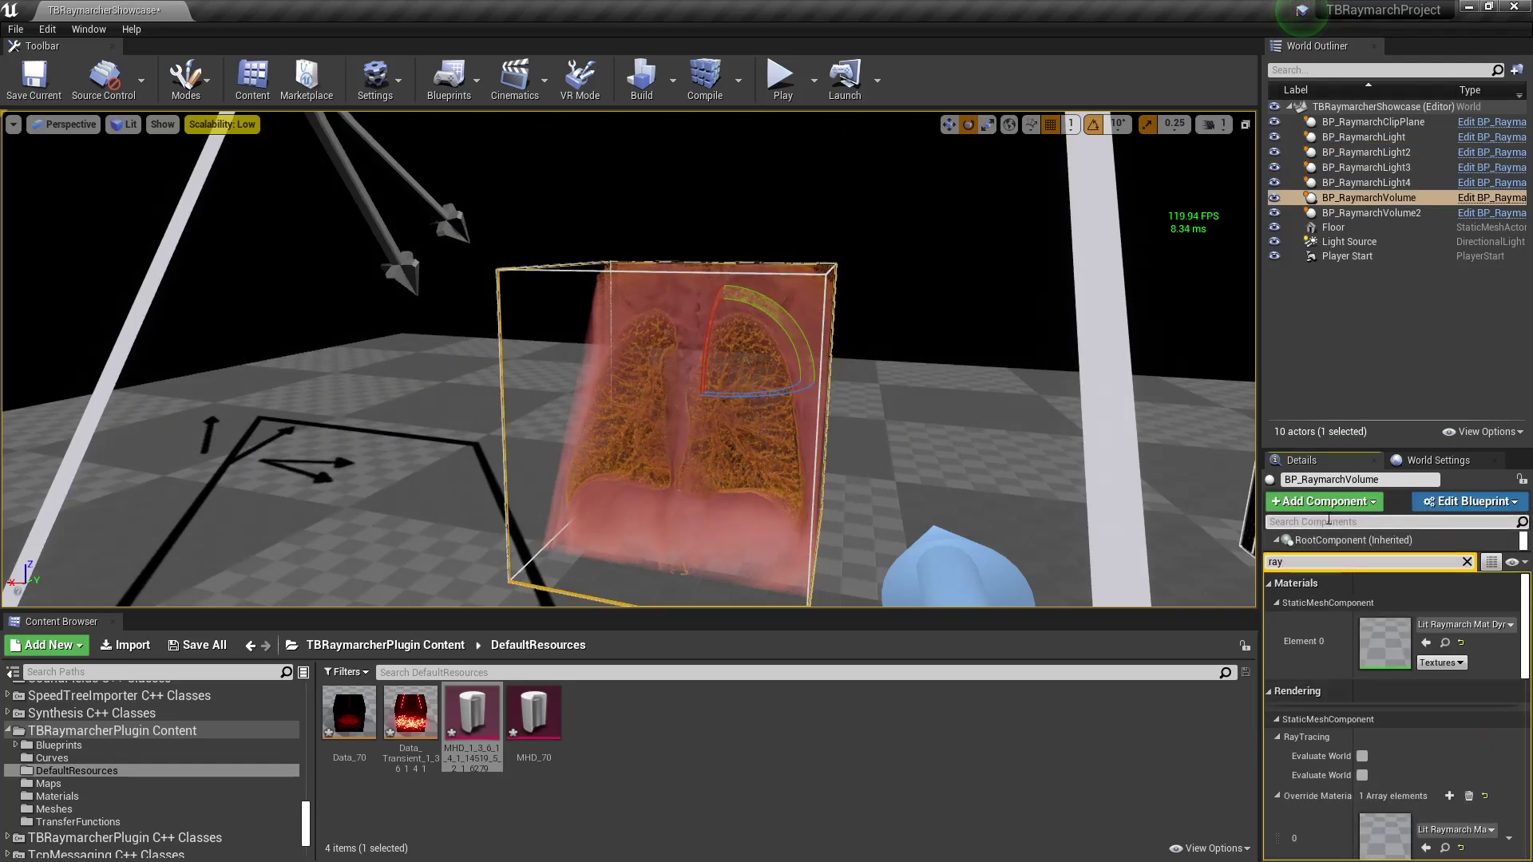
Narrow the property filter to "raymarch" and turn off Lit Raymarch for the lung volume.
{"action": "type", "text": "march"}
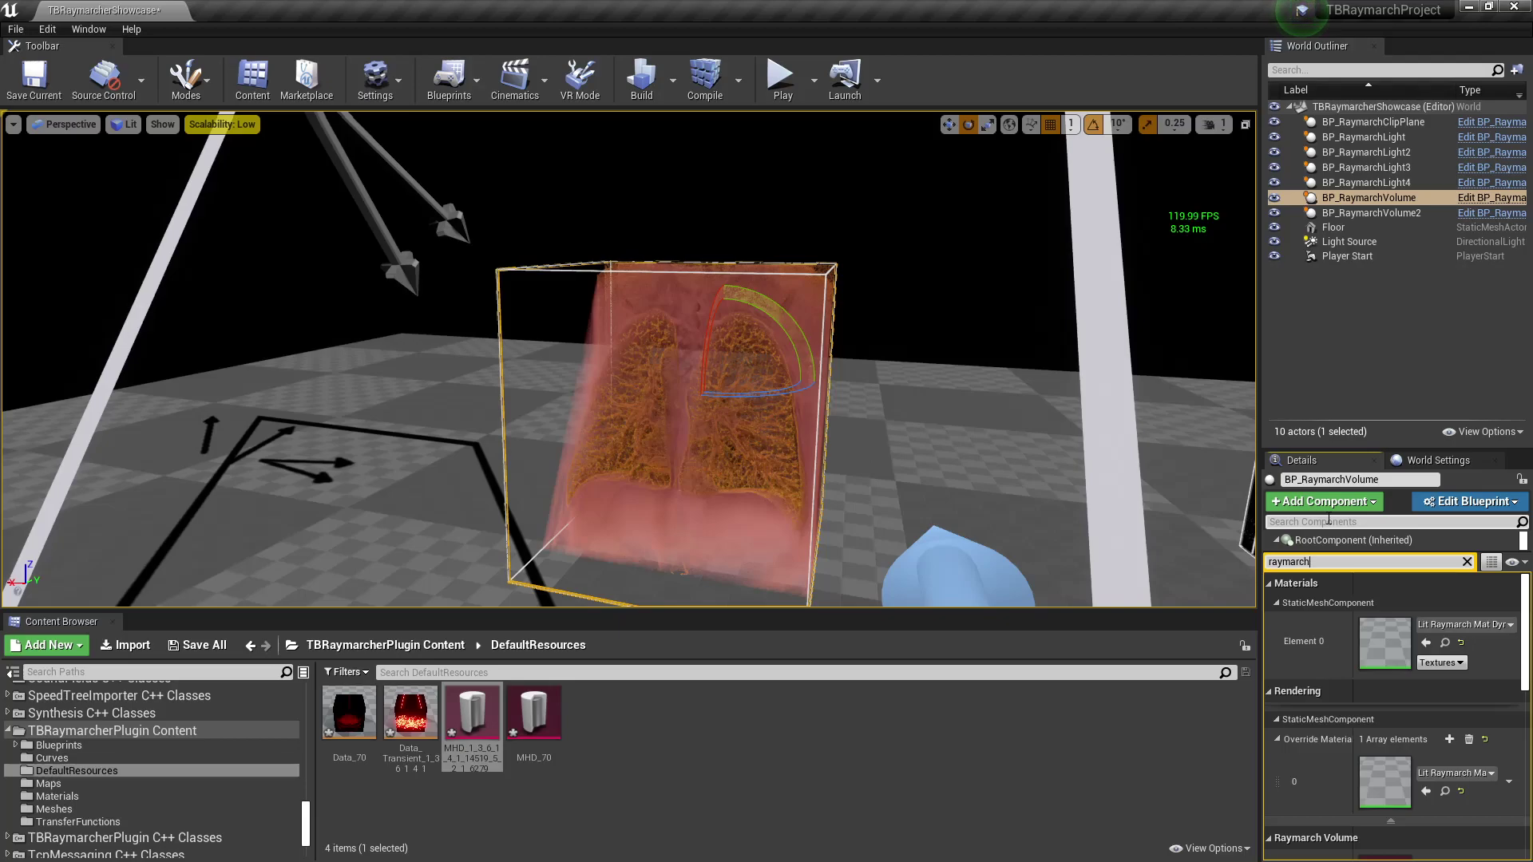
{"action": "left_click_drag", "start_coordinate": [1526, 607], "coordinate": [1517, 834]}
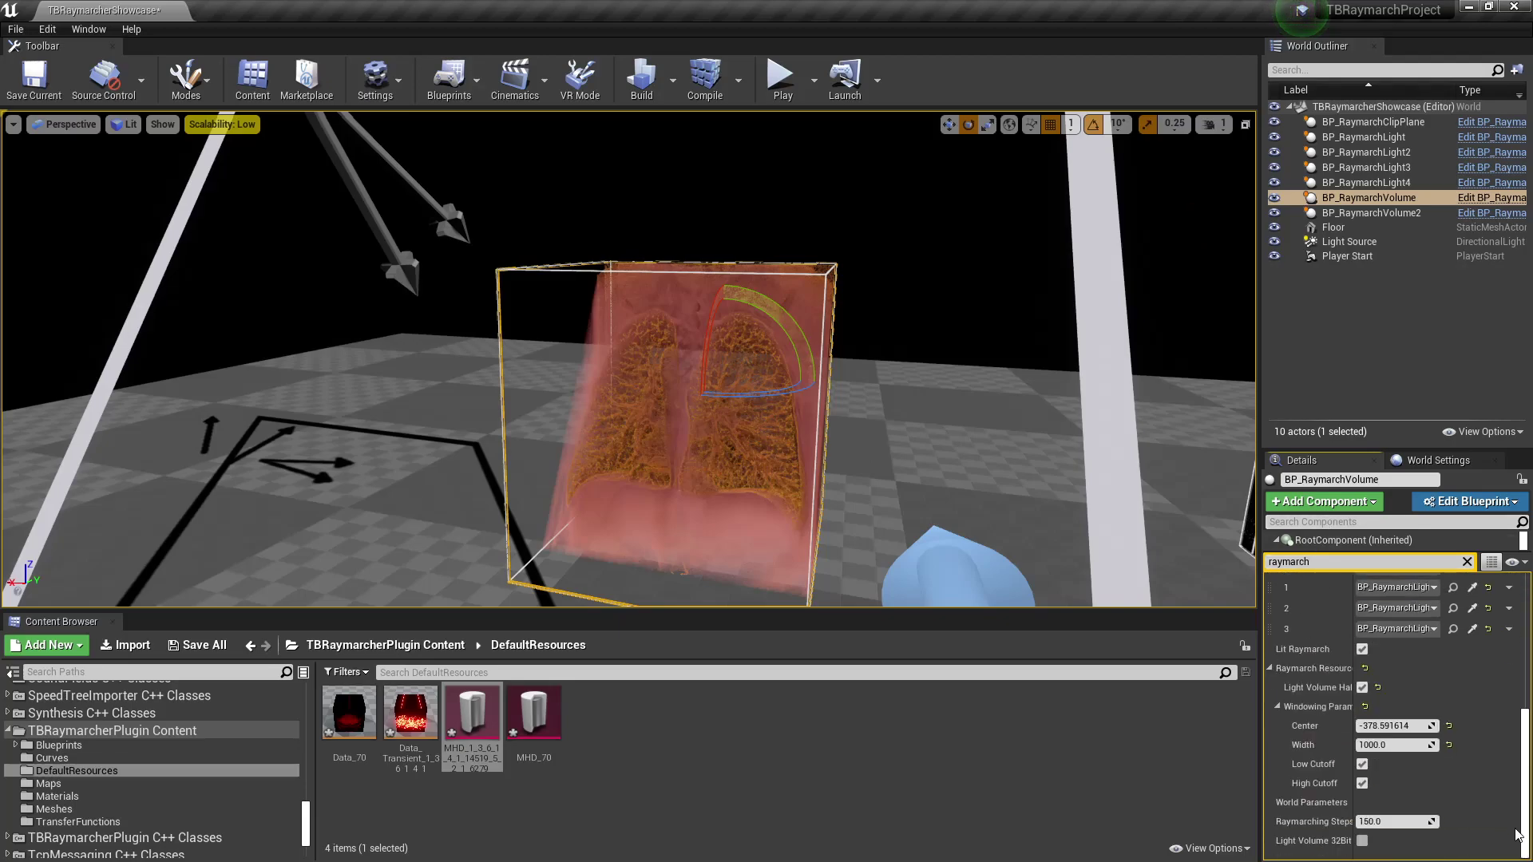
{"action": "scroll", "coordinate": [1522, 765], "scroll_direction": "up", "scroll_amount": 2}
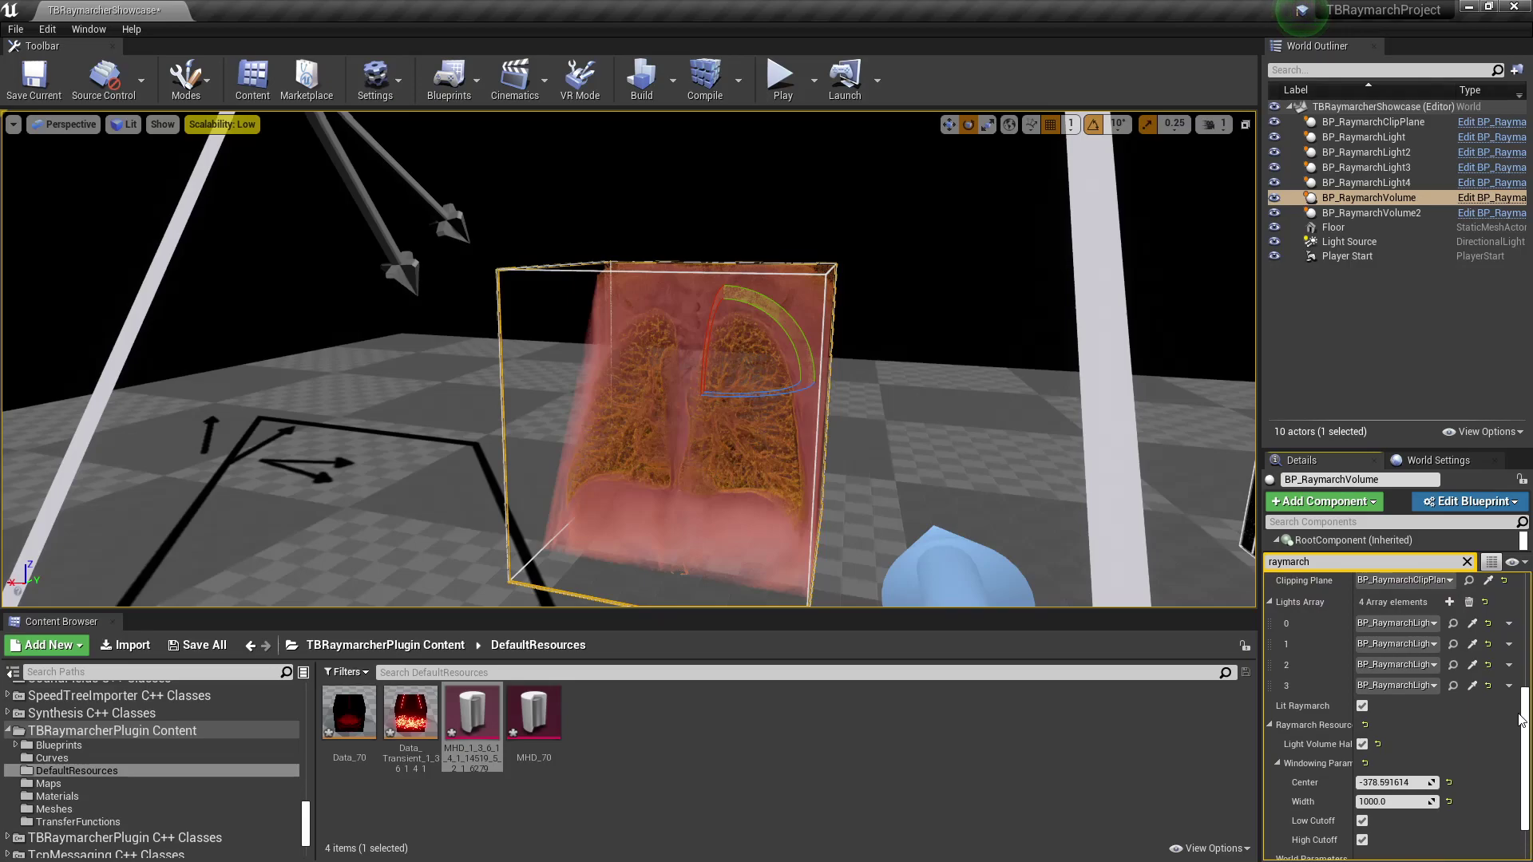
{"action": "left_click_drag", "start_coordinate": [1525, 728], "coordinate": [1525, 740]}
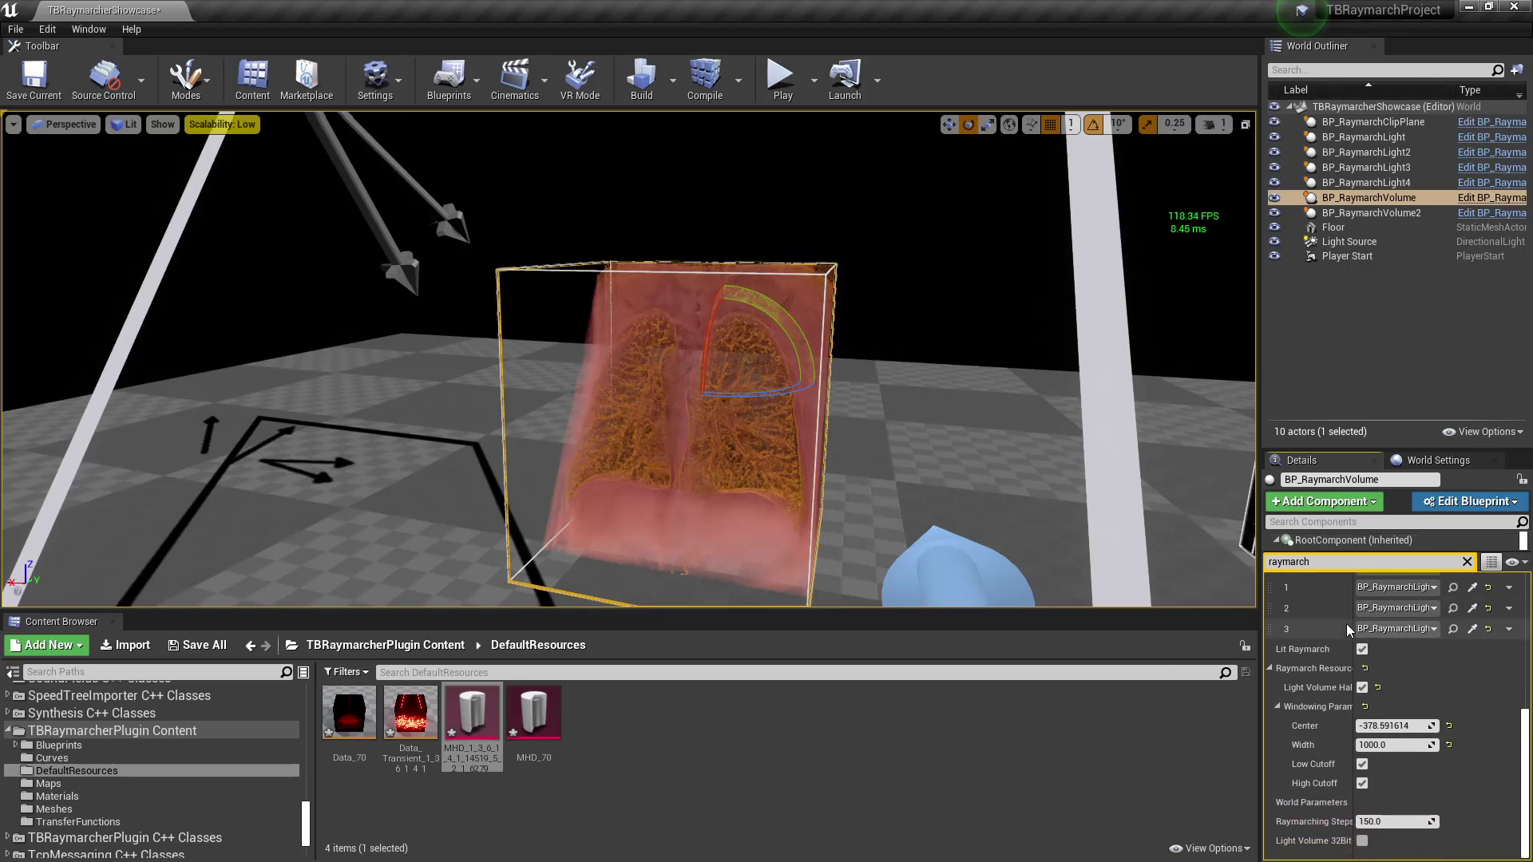
{"action": "left_click", "coordinate": [1363, 649]}
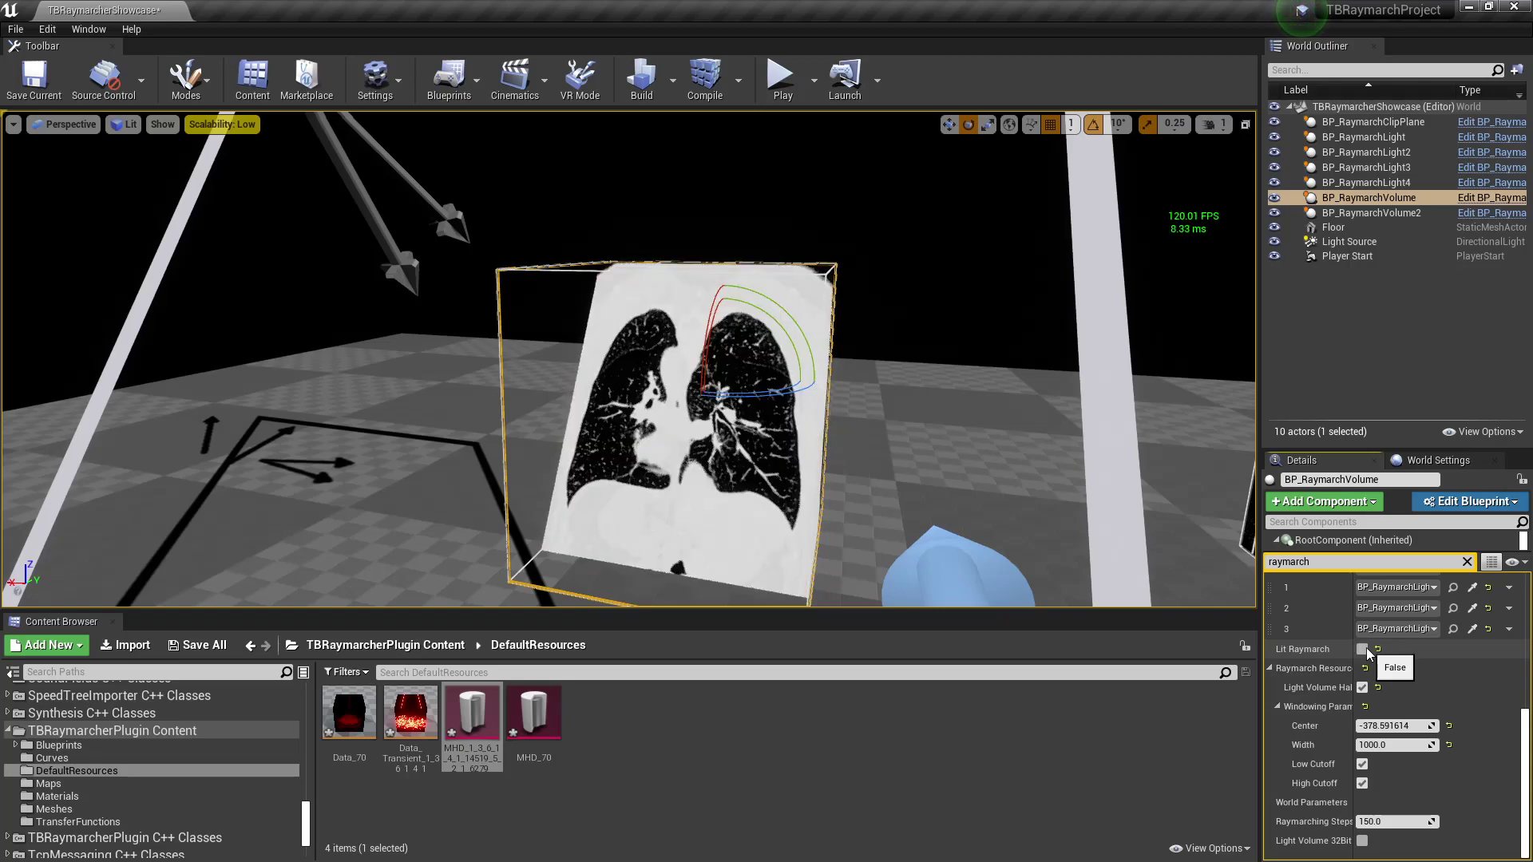
{"action": "right_click_drag", "start_coordinate": [963, 399], "coordinate": [863, 395]}
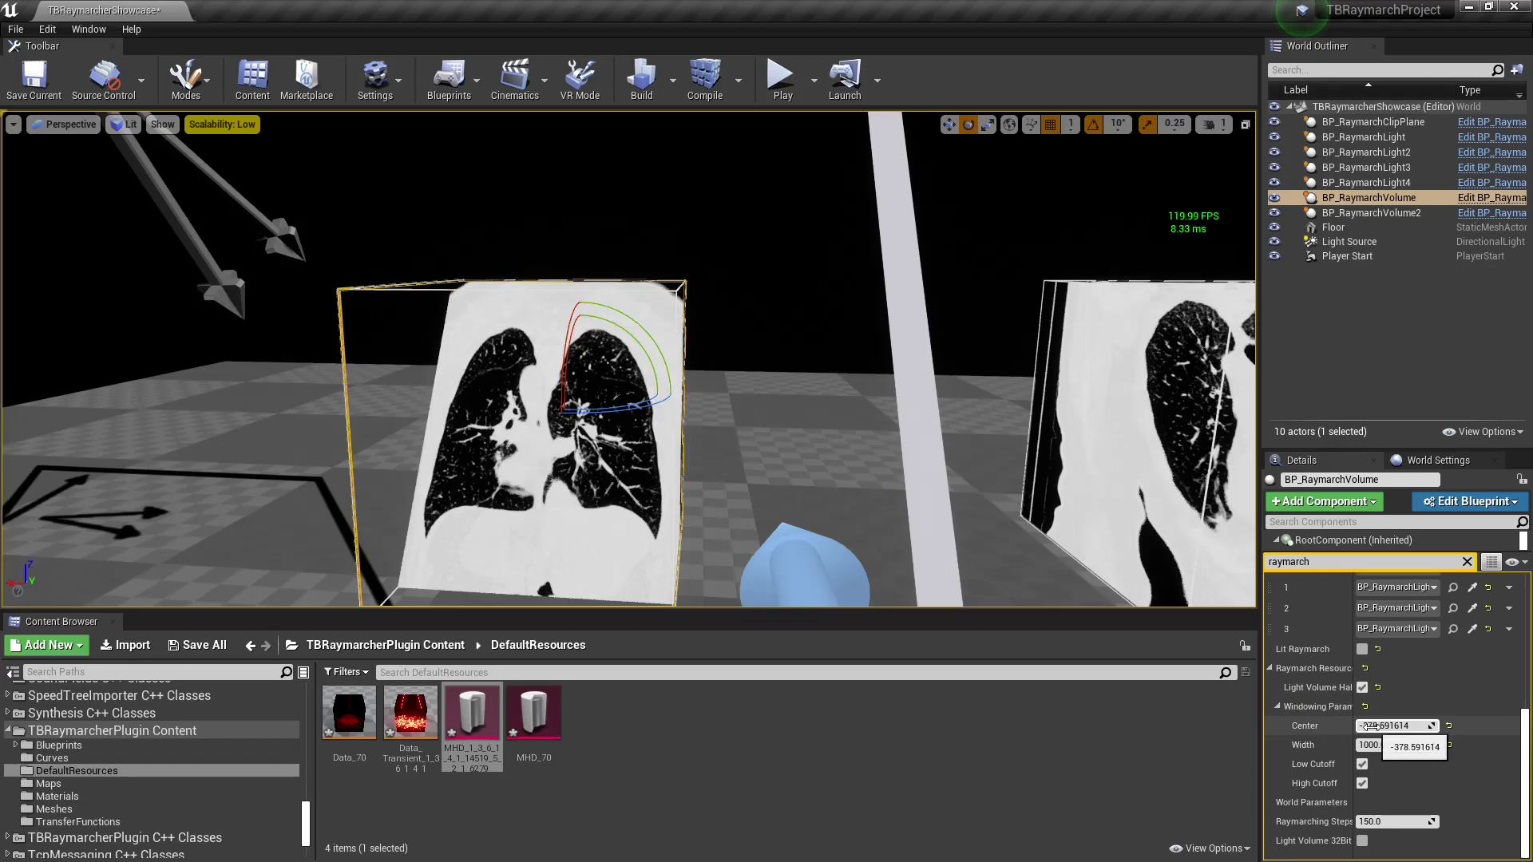
Lower the volume's windowing center to about -478 and turn Lit Raymarch and Light Volume Half Resolution back on.
{"action": "mouse_move", "coordinate": [1371, 726]}
{"action": "left_mouse_down"}
{"action": "mouse_move", "coordinate": [1358, 725]}
{"action": "mouse_move", "coordinate": [1376, 721]}
{"action": "left_mouse_up"}
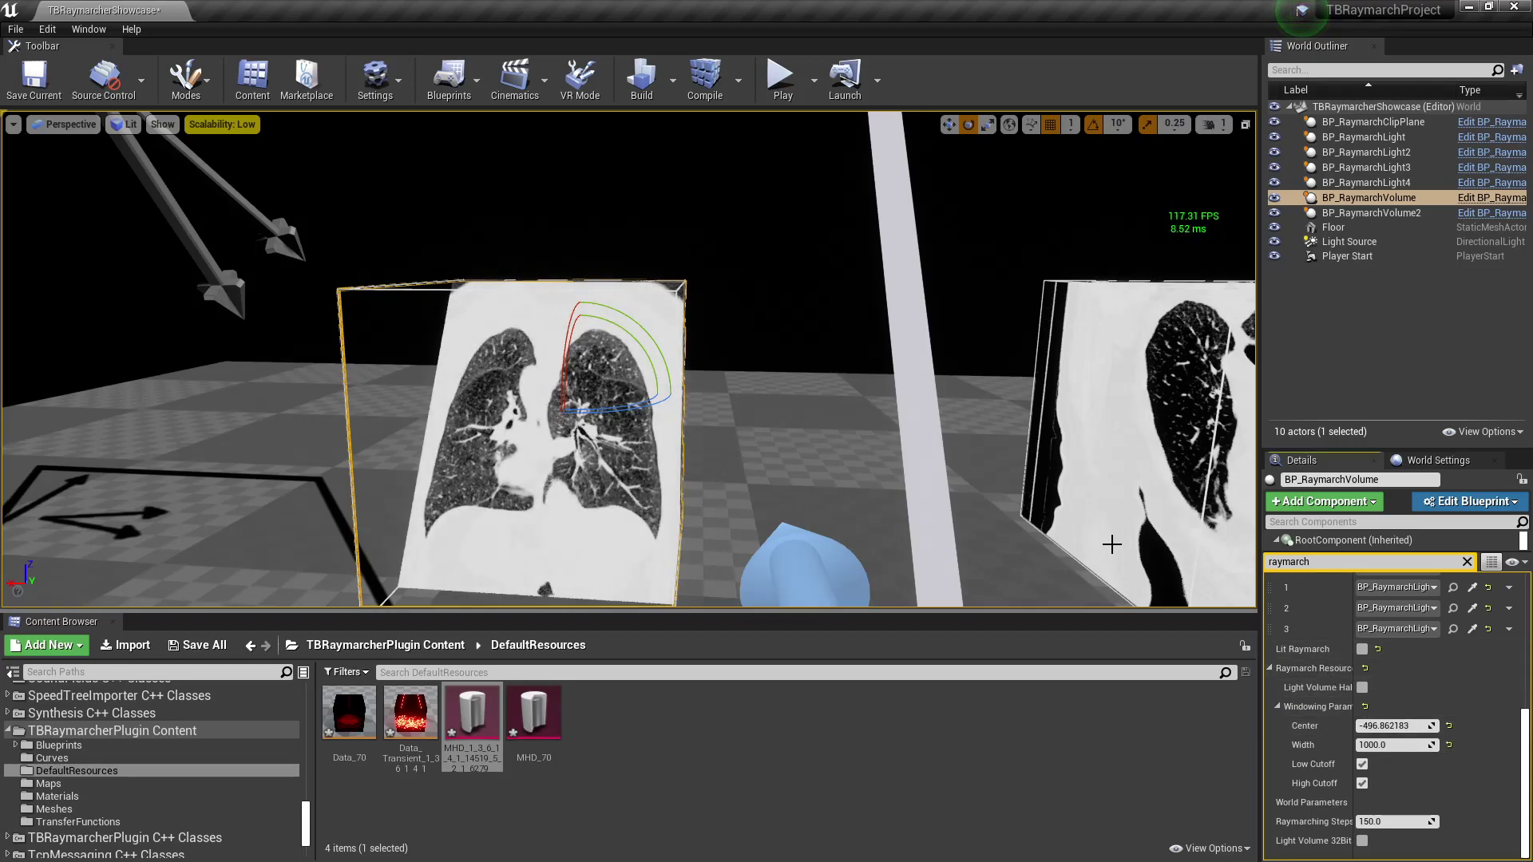
{"action": "left_click", "coordinate": [1362, 649]}
{"action": "left_click", "coordinate": [1362, 688]}
{"action": "key", "text": "a"}
{"action": "right_click_drag", "start_coordinate": [828, 397], "coordinate": [817, 406]}
{"action": "key", "text": "w"}
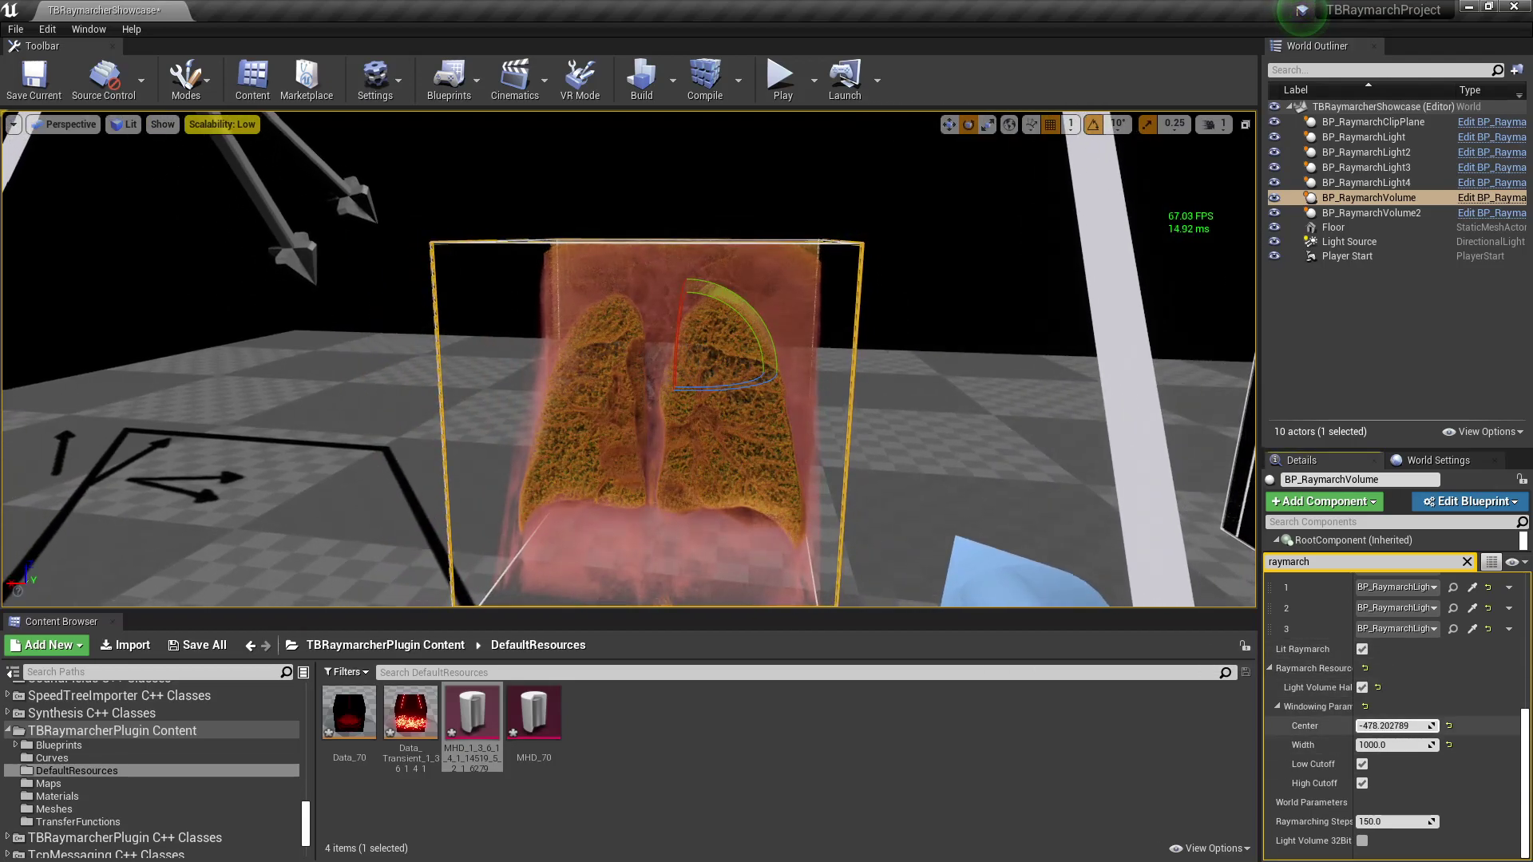
Raise the volume's windowing center to about -39 and widen the details area so the property names are readable.
{"action": "mouse_move", "coordinate": [1396, 725]}
{"action": "left_mouse_down"}
{"action": "mouse_move", "coordinate": [1383, 726]}
{"action": "mouse_move", "coordinate": [1425, 726]}
{"action": "left_mouse_up"}
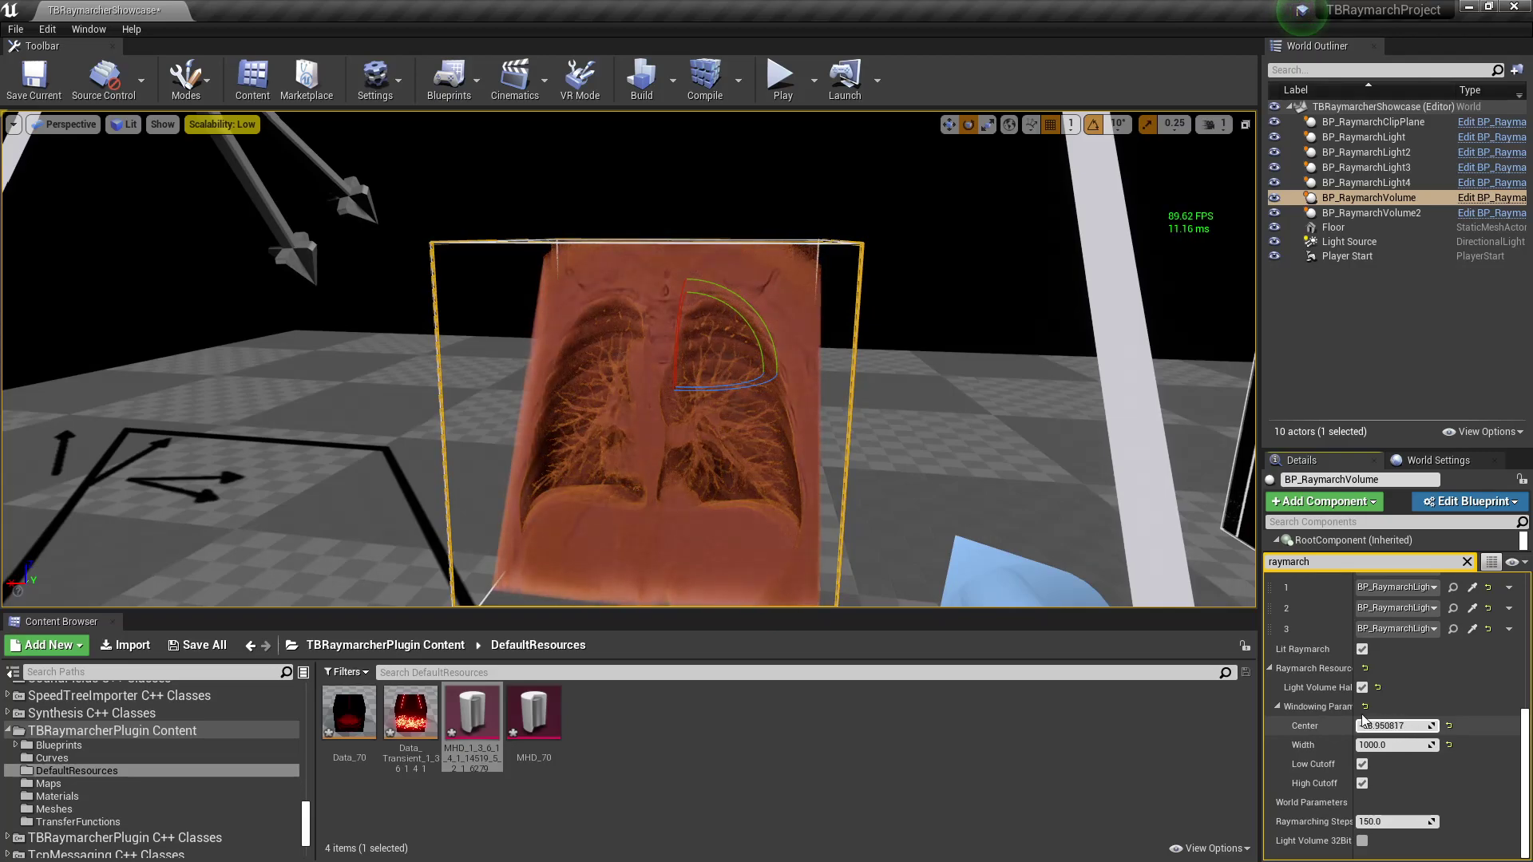
{"action": "key", "text": "s"}
{"action": "right_click_drag", "start_coordinate": [1102, 519], "coordinate": [1109, 517]}
{"action": "key", "text": "d"}
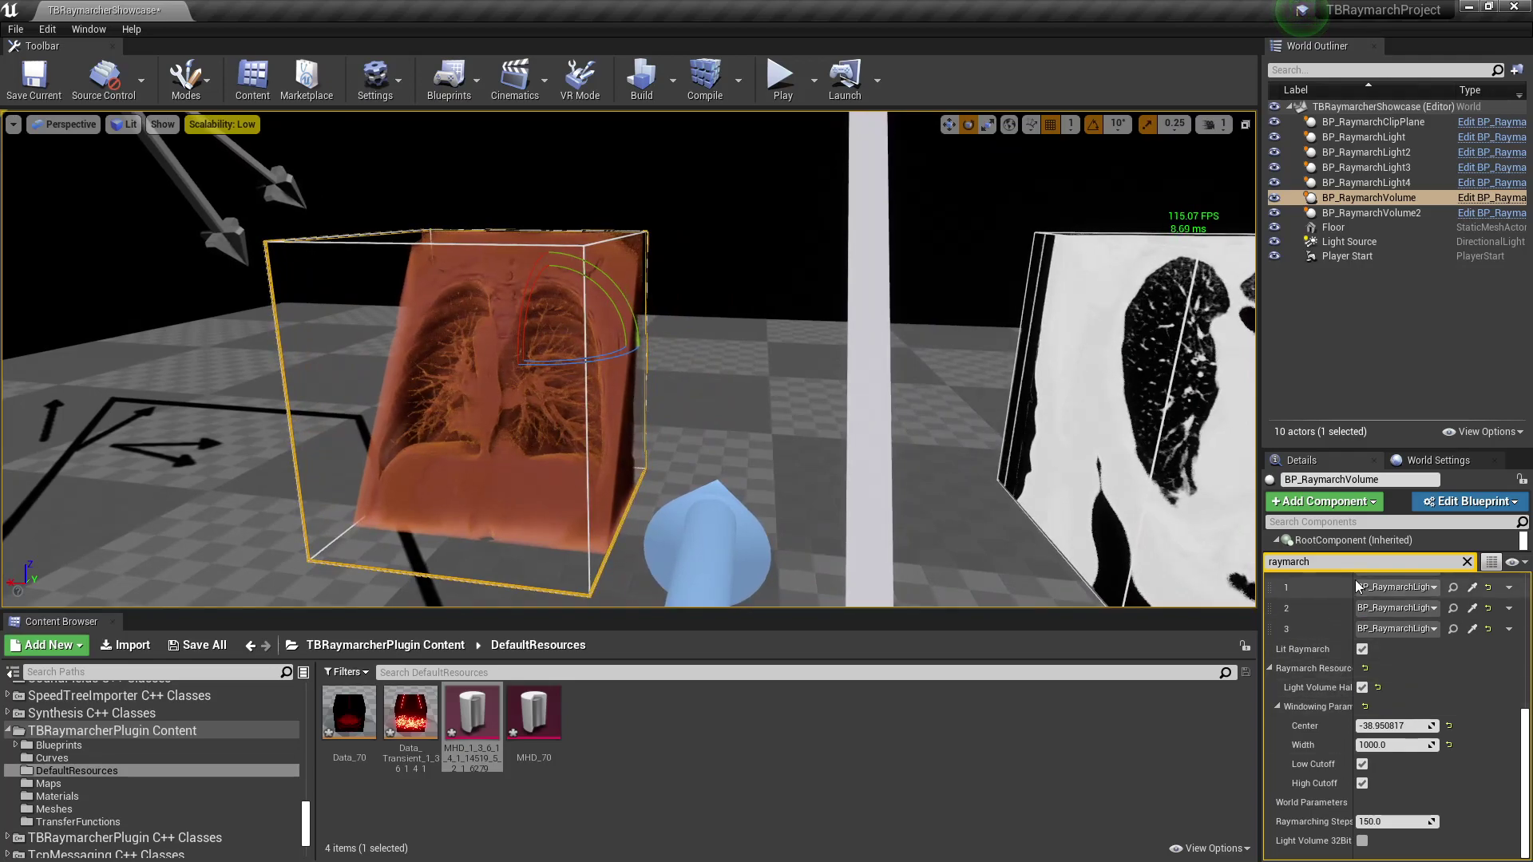
{"action": "left_click_drag", "start_coordinate": [1260, 610], "coordinate": [1187, 611]}
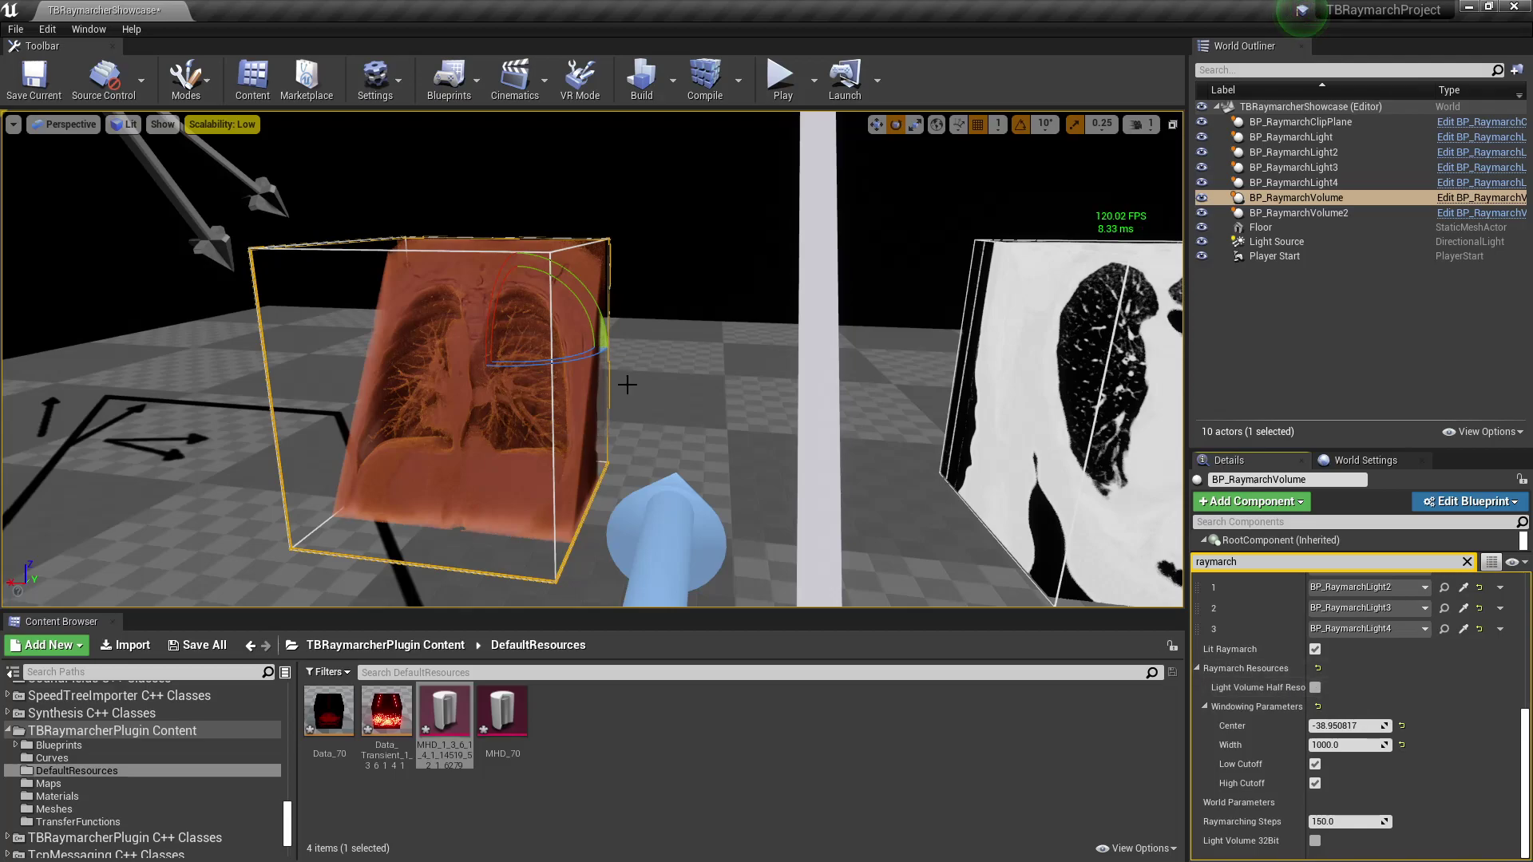
Rotate the lung volume about its vertical axis to compare the lighting with the light volume at full resolution.
{"action": "right_click_drag", "start_coordinate": [677, 398], "coordinate": [640, 366]}
{"action": "right_click_drag", "start_coordinate": [657, 444], "coordinate": [613, 476]}
{"action": "left_click_drag", "start_coordinate": [699, 429], "coordinate": [606, 431]}
{"action": "left_click_drag", "start_coordinate": [734, 403], "coordinate": [572, 399]}
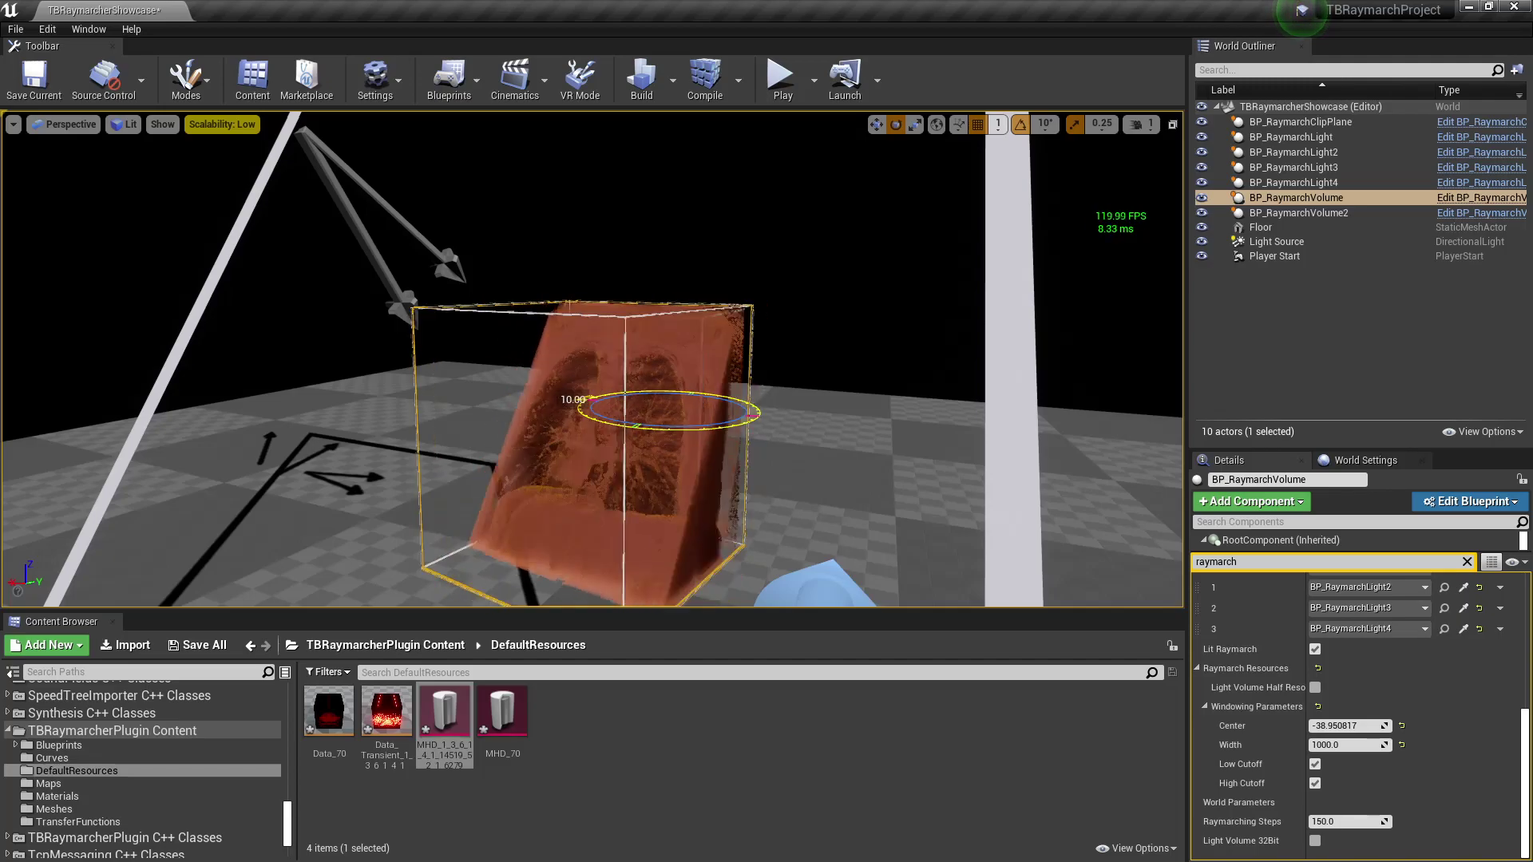
{"action": "mouse_move", "coordinate": [951, 508]}
{"action": "right_mouse_down"}
{"action": "mouse_move", "coordinate": [987, 519]}
{"action": "mouse_move", "coordinate": [951, 508]}
{"action": "mouse_move", "coordinate": [942, 473]}
{"action": "mouse_move", "coordinate": [932, 487]}
{"action": "right_mouse_up"}
Undo the lung volume's rotations and the last Light Volume Half Resolution change.
{"action": "key", "text": "ctrl+z"}
{"action": "key", "text": "w"}
{"action": "key", "text": "ctrl+z"}
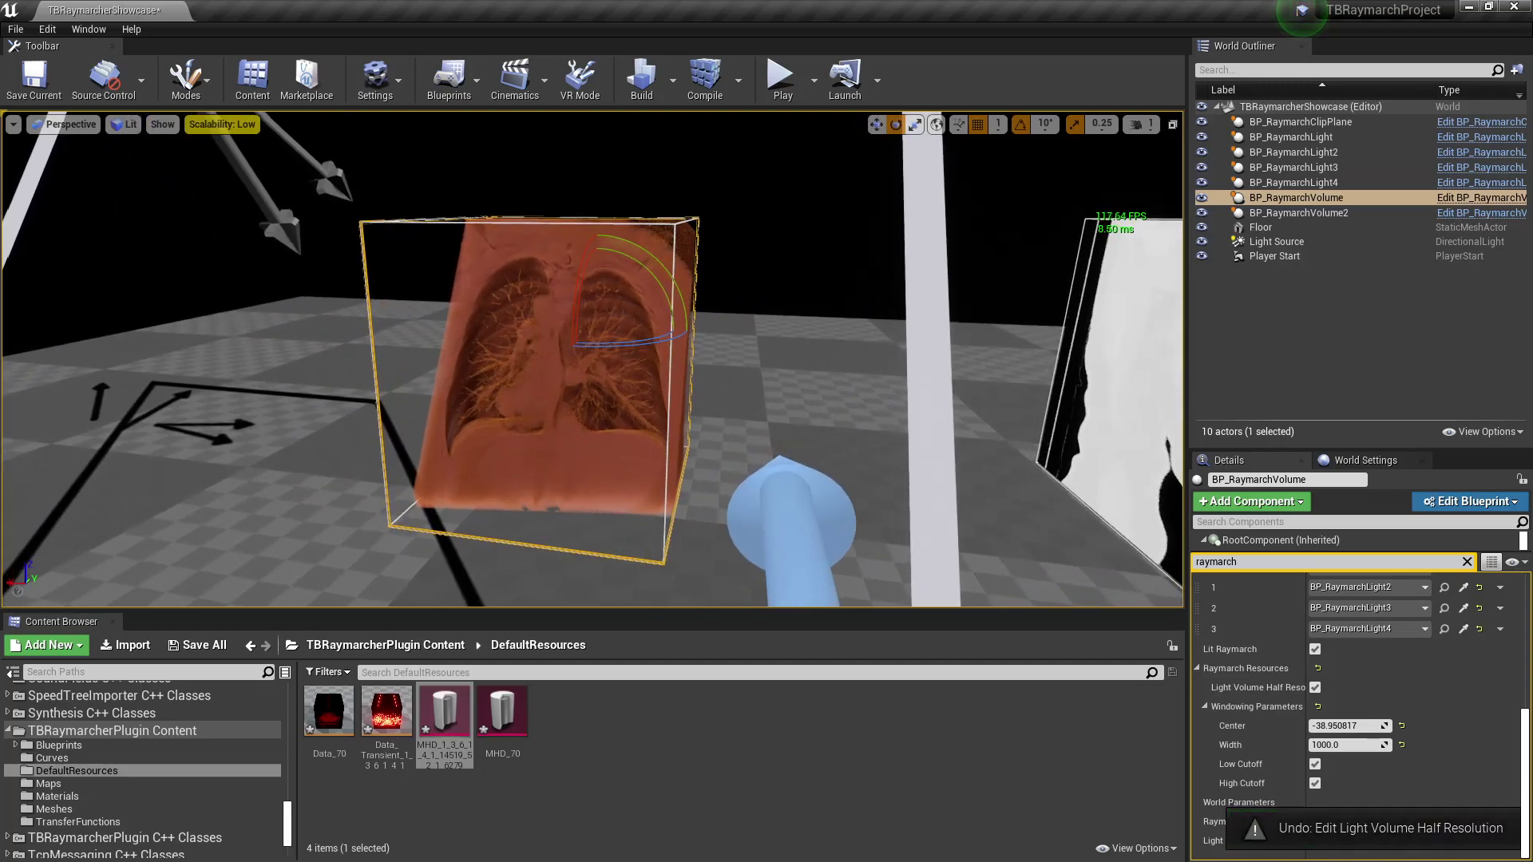
{"action": "left_click", "coordinate": [928, 455]}
{"action": "left_click", "coordinate": [673, 408]}
{"action": "right_click_drag", "start_coordinate": [825, 314], "coordinate": [886, 313]}
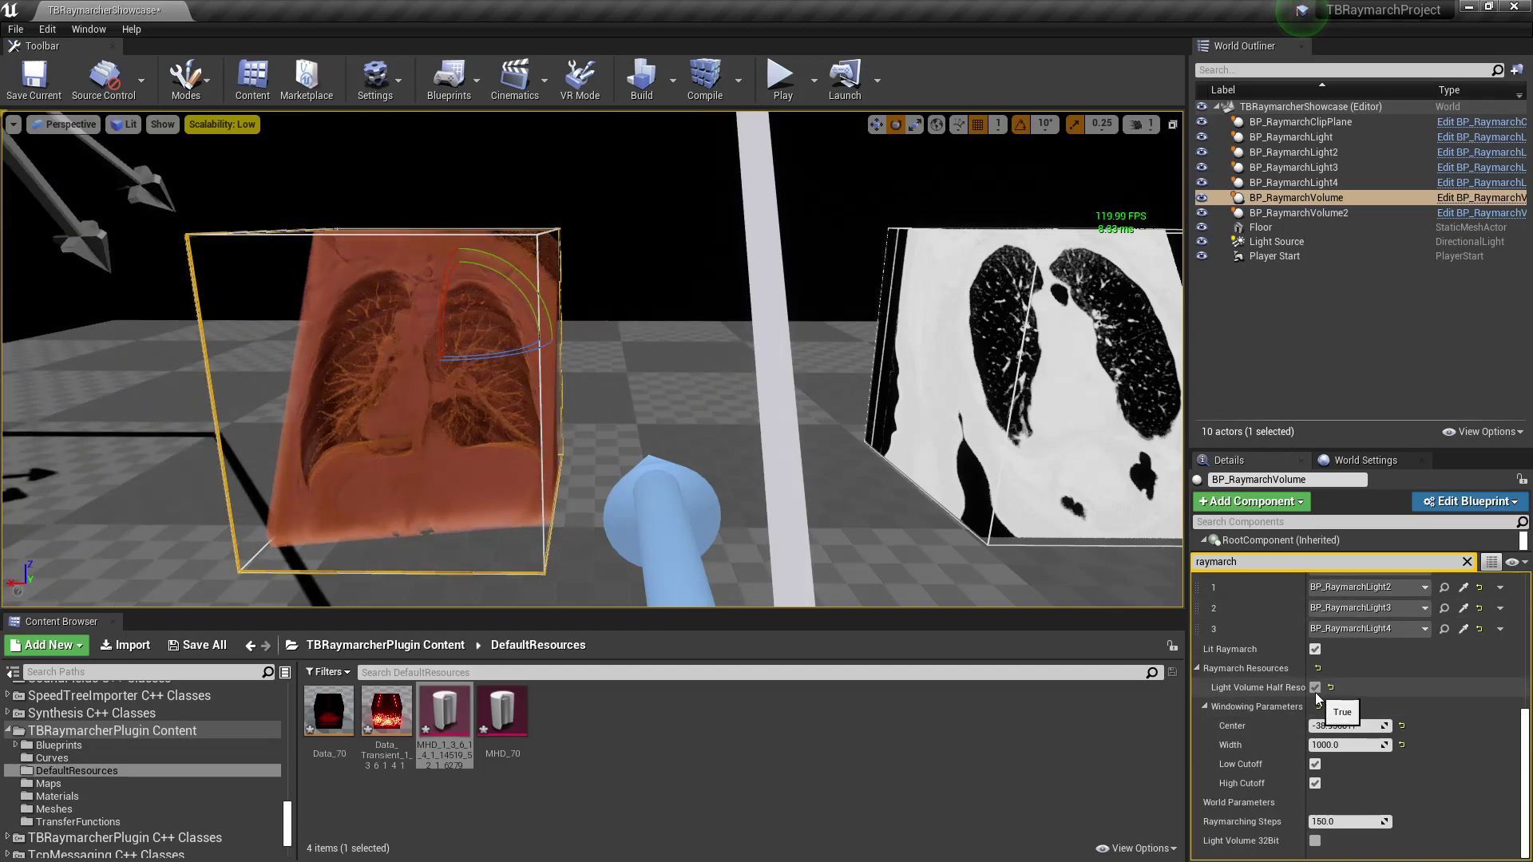
Turn Light Volume Half Resolution off and back on, and raise the volume's windowing center to about 300.
{"action": "left_click", "coordinate": [1314, 688]}
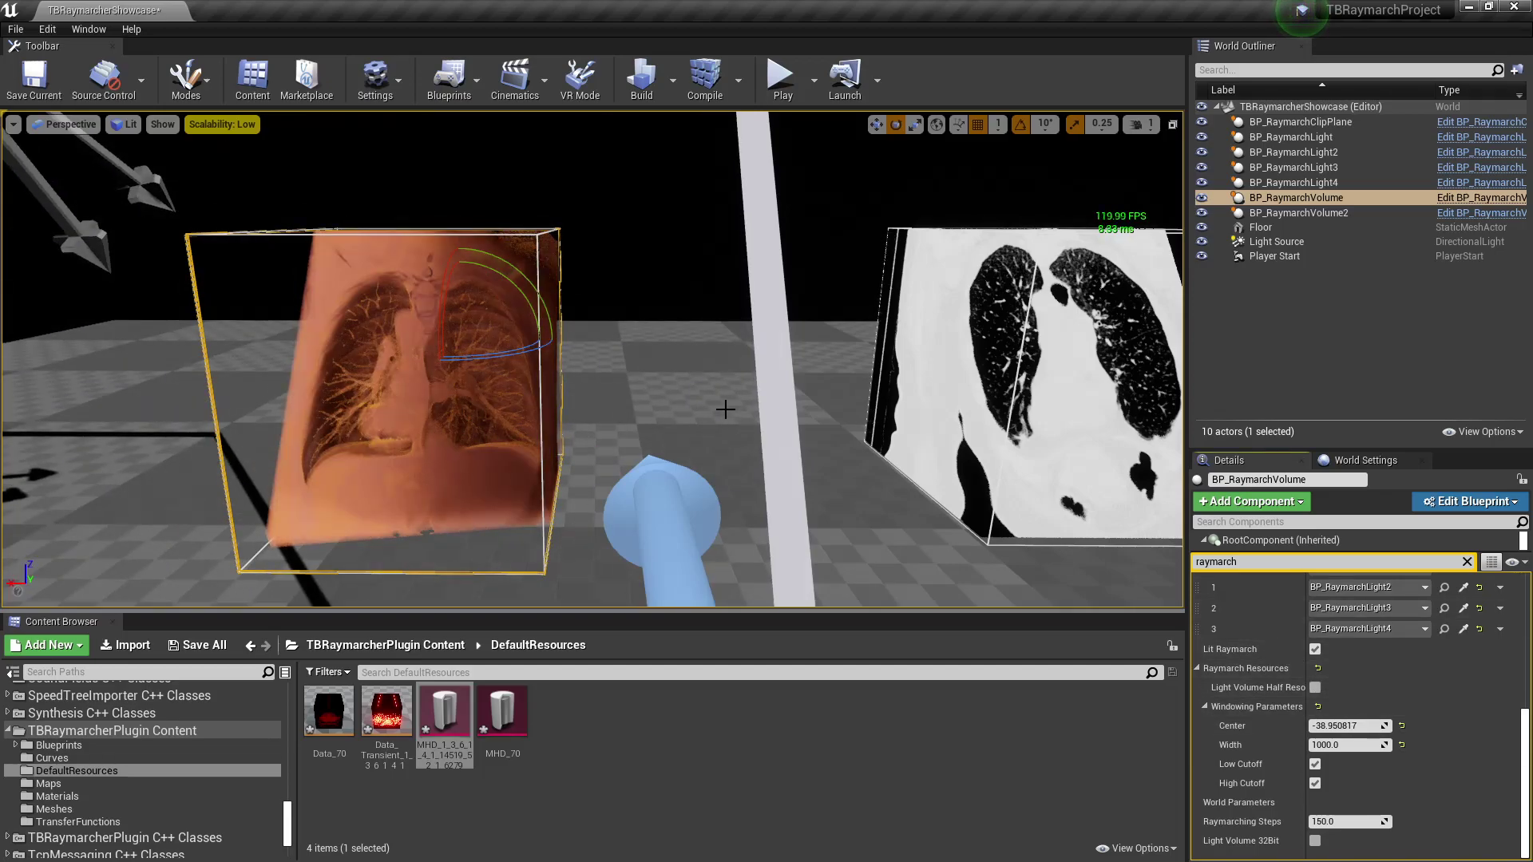
{"action": "left_click", "coordinate": [1315, 688]}
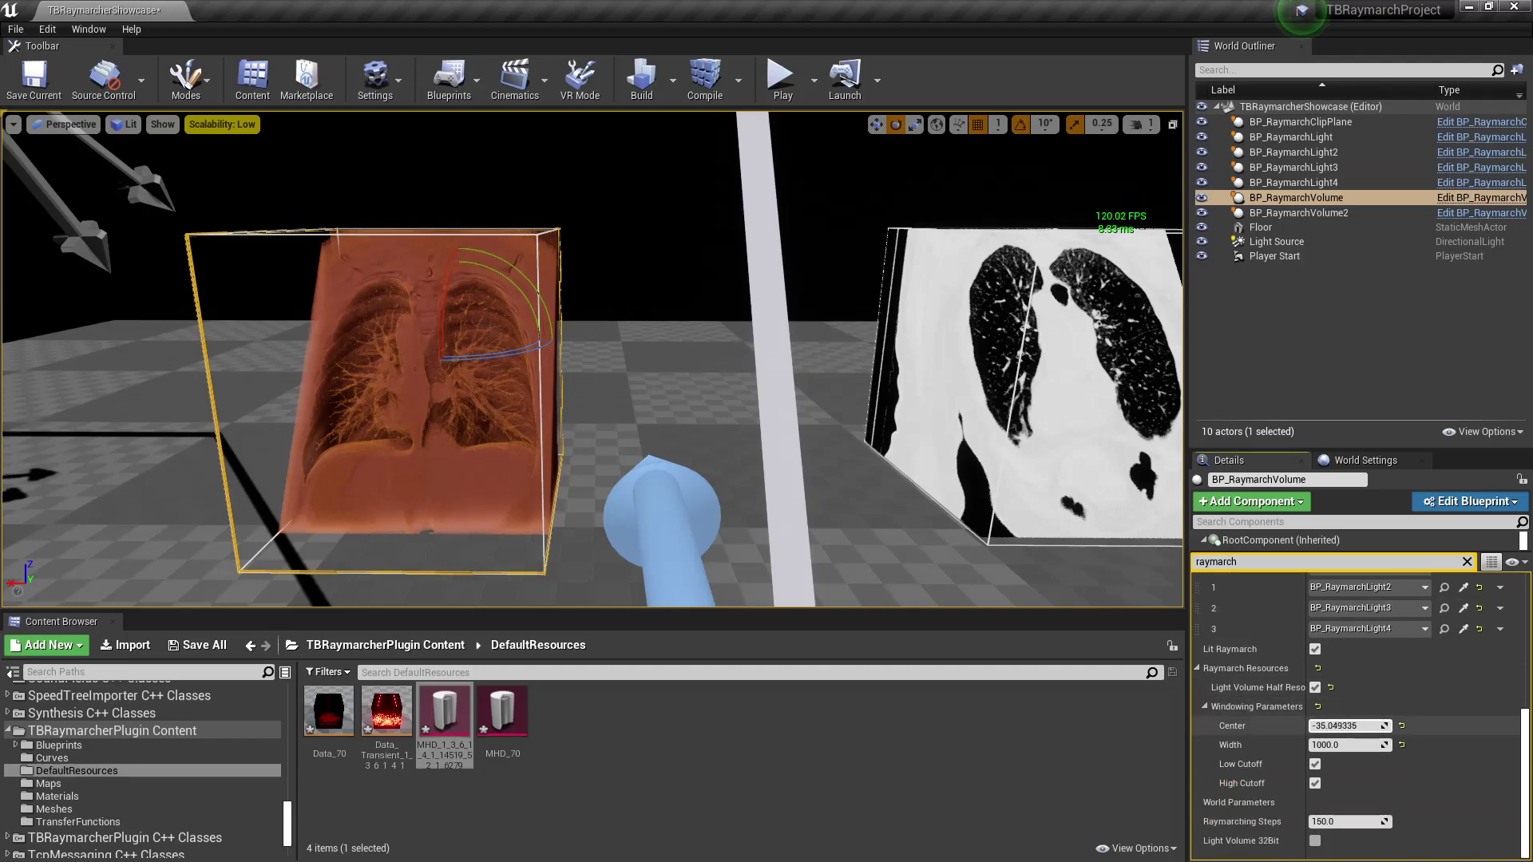
{"action": "mouse_move", "coordinate": [1347, 725]}
{"action": "left_mouse_down"}
{"action": "mouse_move", "coordinate": [1389, 725]}
{"action": "mouse_move", "coordinate": [1360, 740]}
{"action": "mouse_move", "coordinate": [1330, 726]}
{"action": "left_mouse_up"}
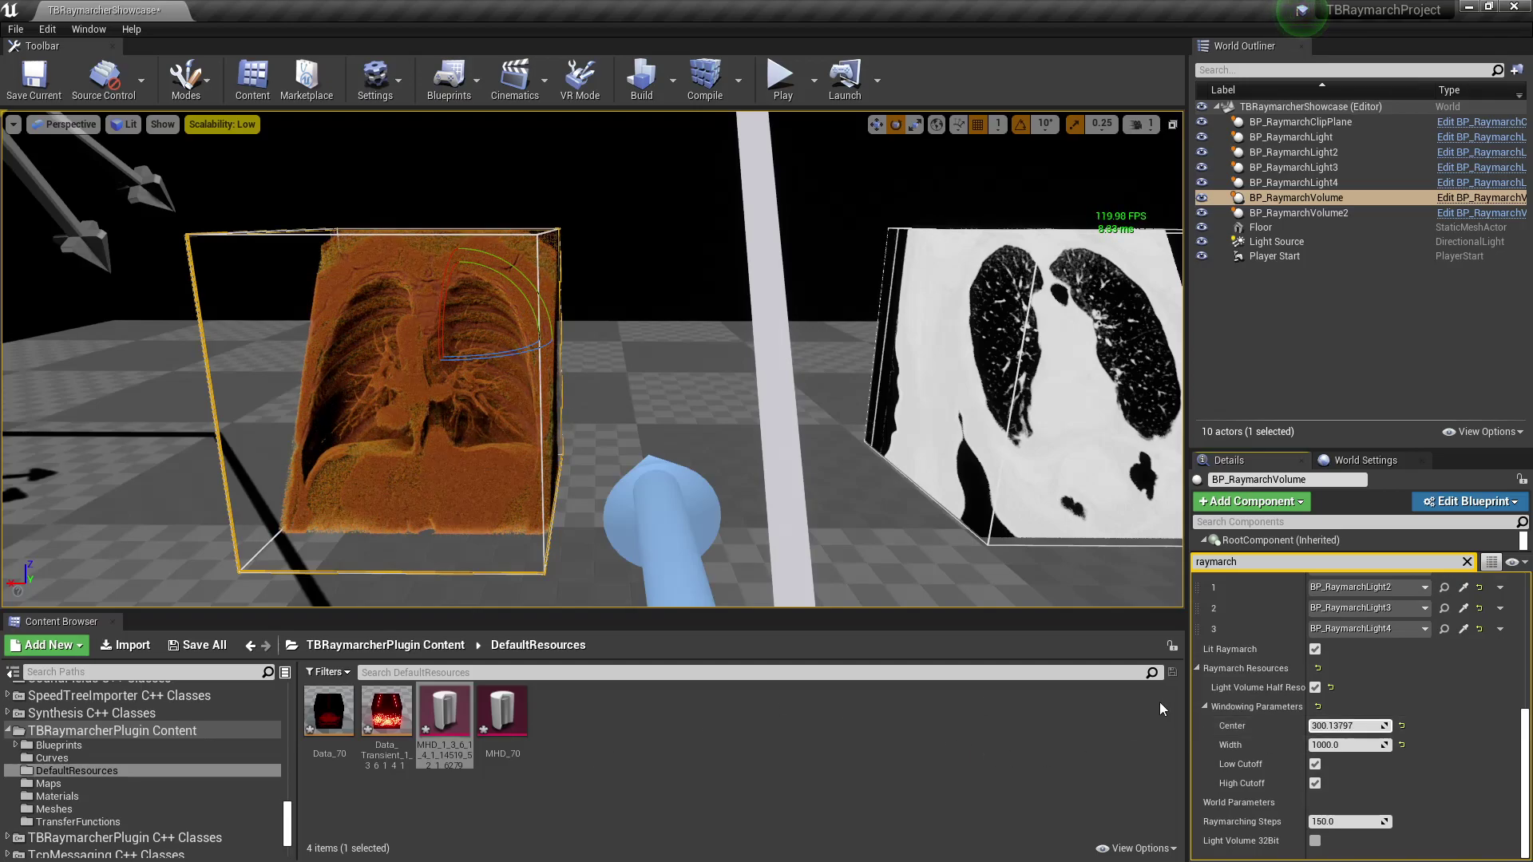
Open the lung scan's MHD asset beside the volume and set its default windowing center to about -144.
{"action": "double_click", "coordinate": [454, 728]}
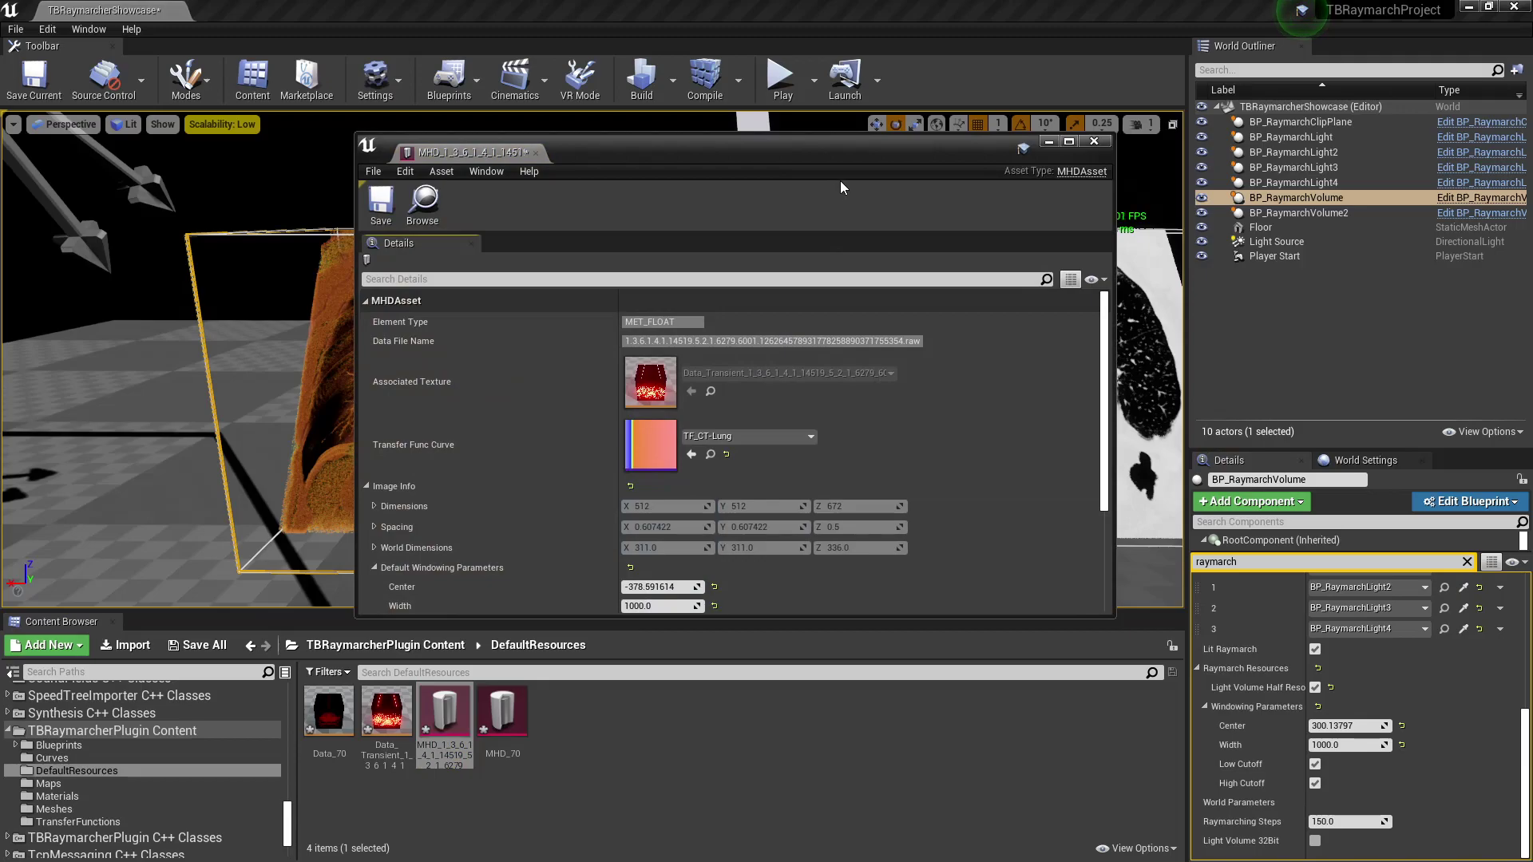
{"action": "left_click_drag", "start_coordinate": [848, 162], "coordinate": [1249, 244]}
{"action": "scroll", "coordinate": [1129, 531], "scroll_direction": "down", "scroll_amount": 3}
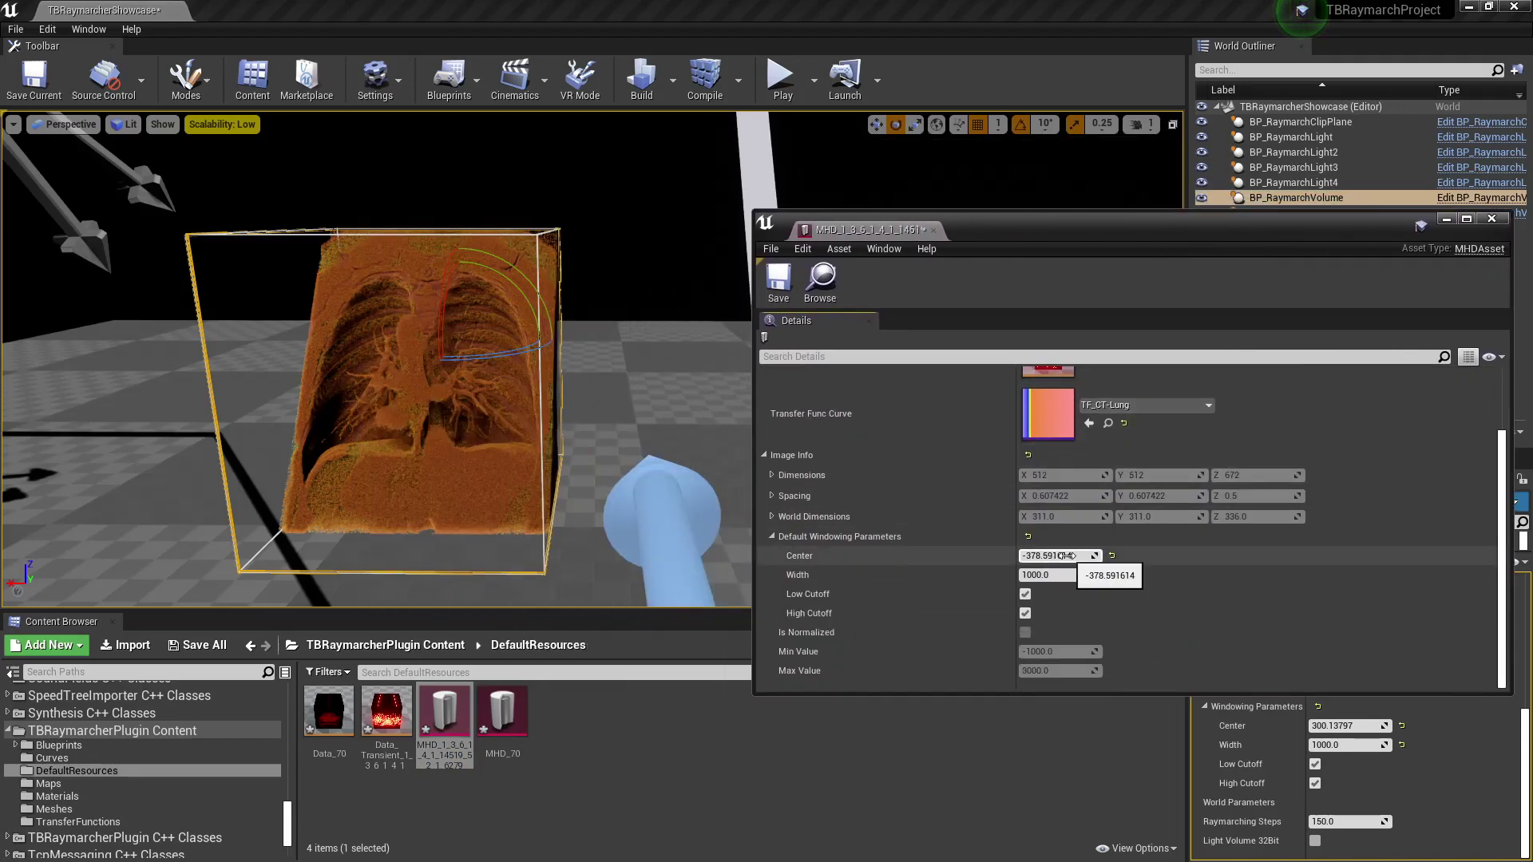
{"action": "left_click_drag", "start_coordinate": [1092, 556], "coordinate": [1098, 555]}
{"action": "left_click_drag", "start_coordinate": [1073, 227], "coordinate": [966, 369]}
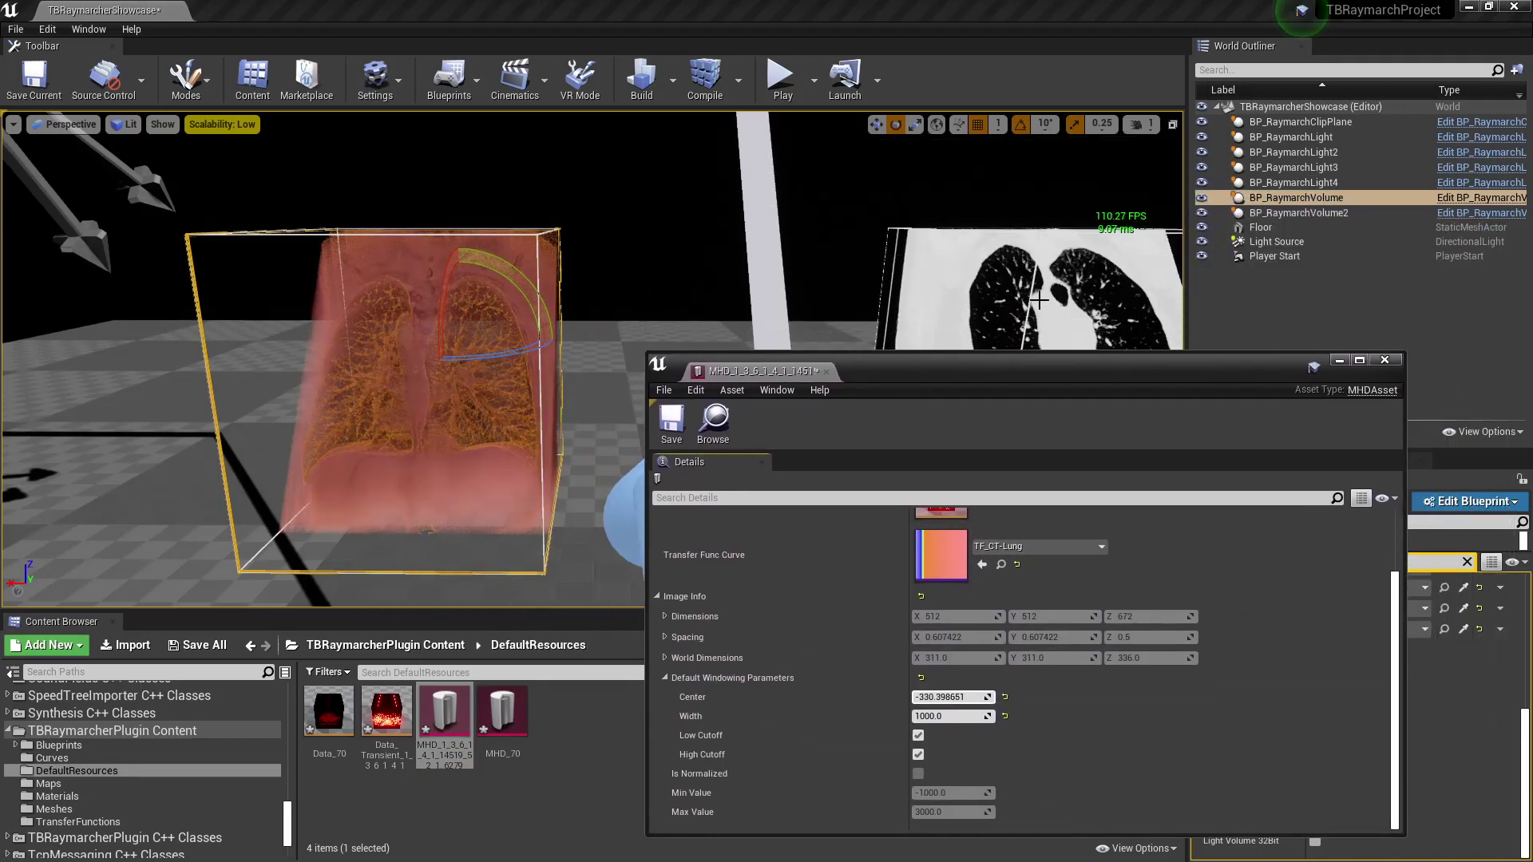
{"action": "left_click_drag", "start_coordinate": [944, 697], "coordinate": [986, 697]}
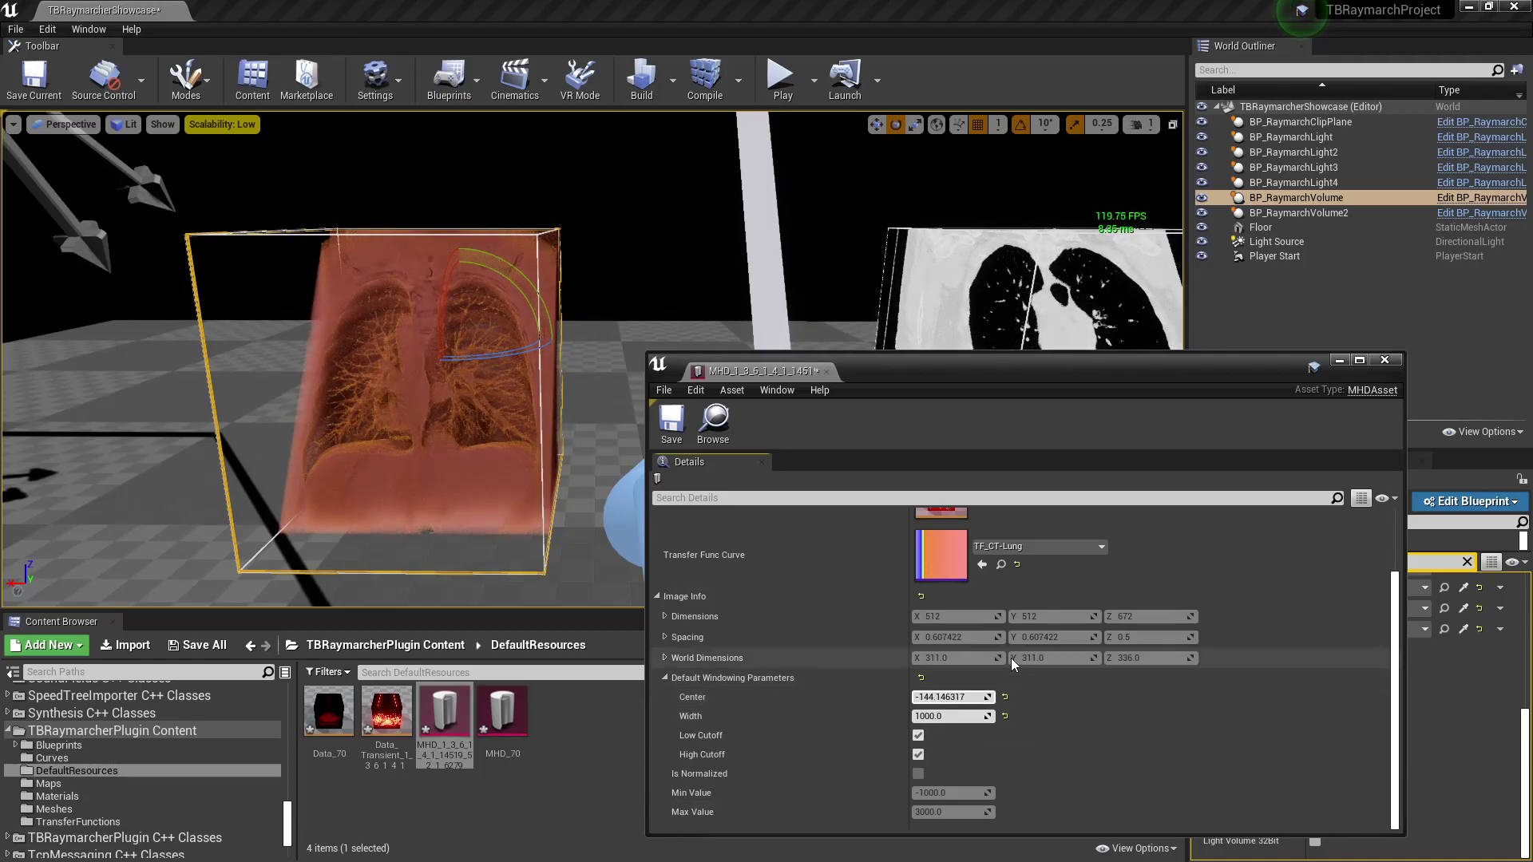
Compare the image info and default windowing parameters of the lung asset and MHD_70, and minimize the asset window.
{"action": "scroll", "coordinate": [1105, 699], "scroll_direction": "up", "scroll_amount": 2}
{"action": "scroll", "coordinate": [1095, 703], "scroll_direction": "down", "scroll_amount": 2}
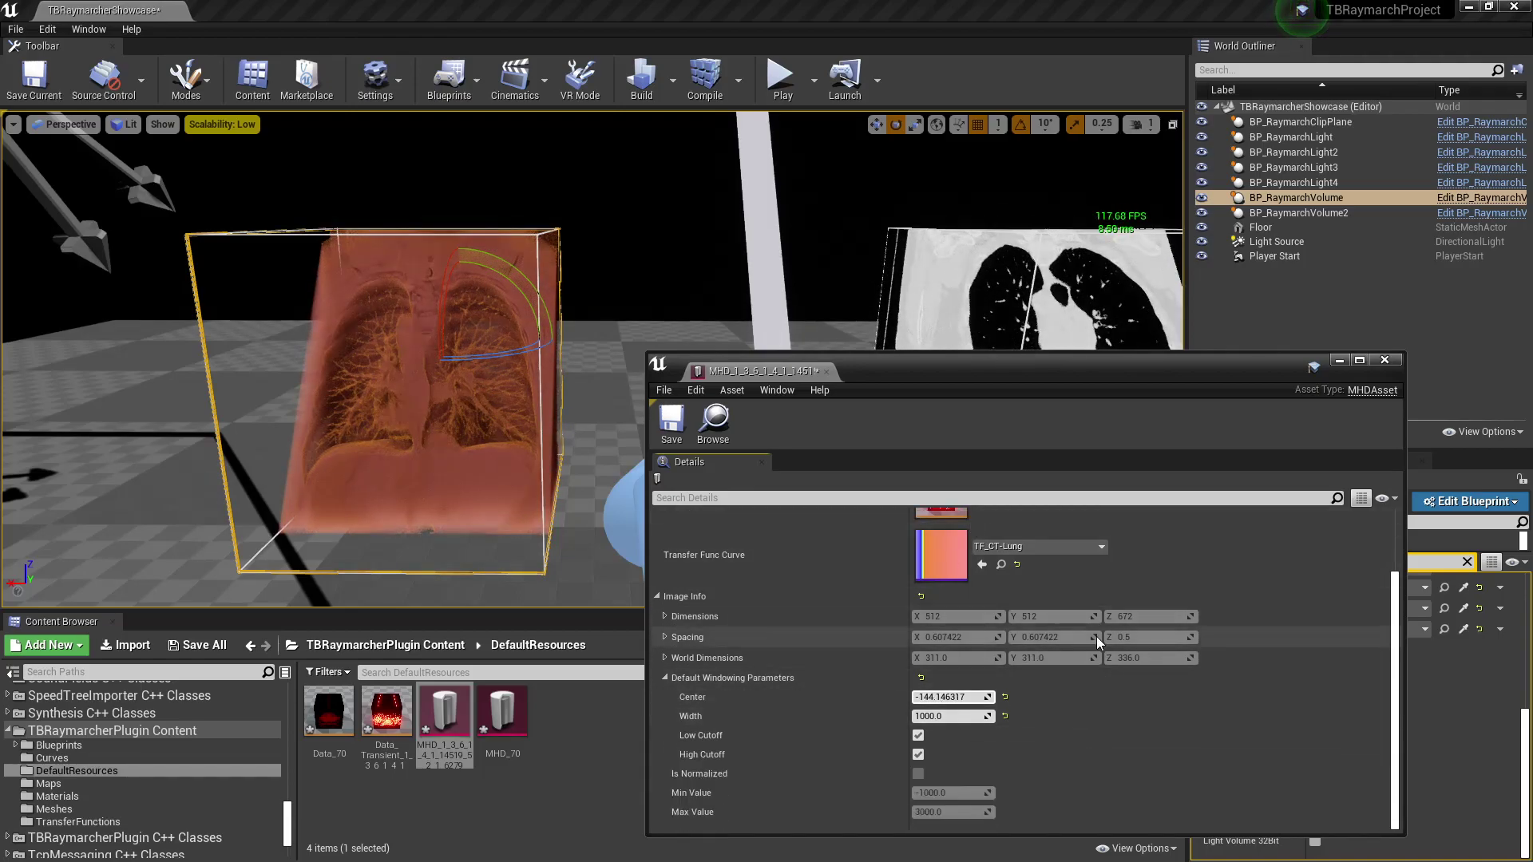
{"action": "scroll", "coordinate": [989, 629], "scroll_direction": "up", "scroll_amount": 4}
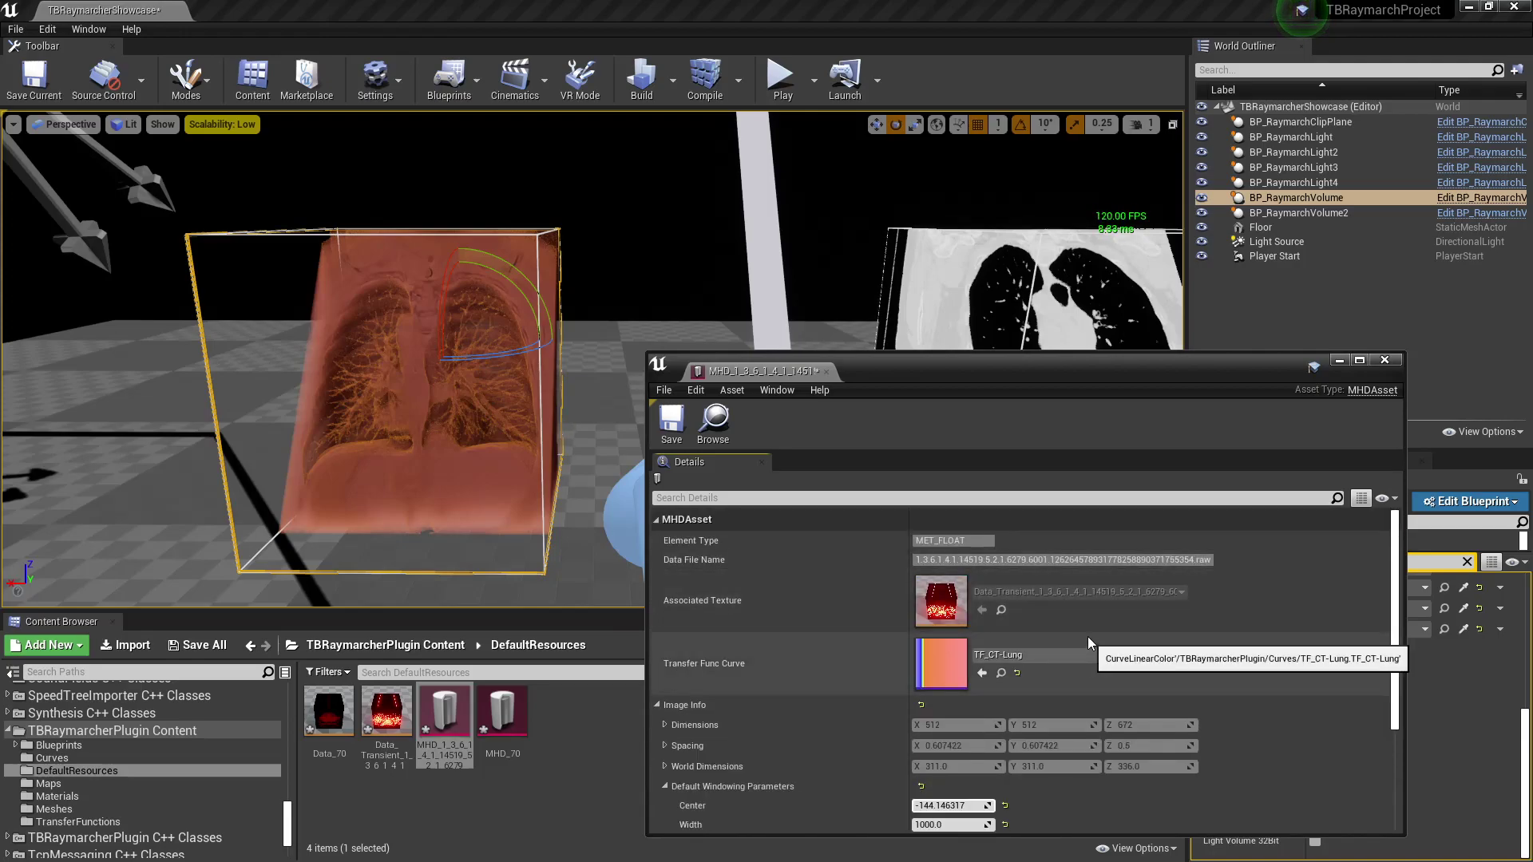
{"action": "scroll", "coordinate": [1158, 742], "scroll_direction": "down", "scroll_amount": 3}
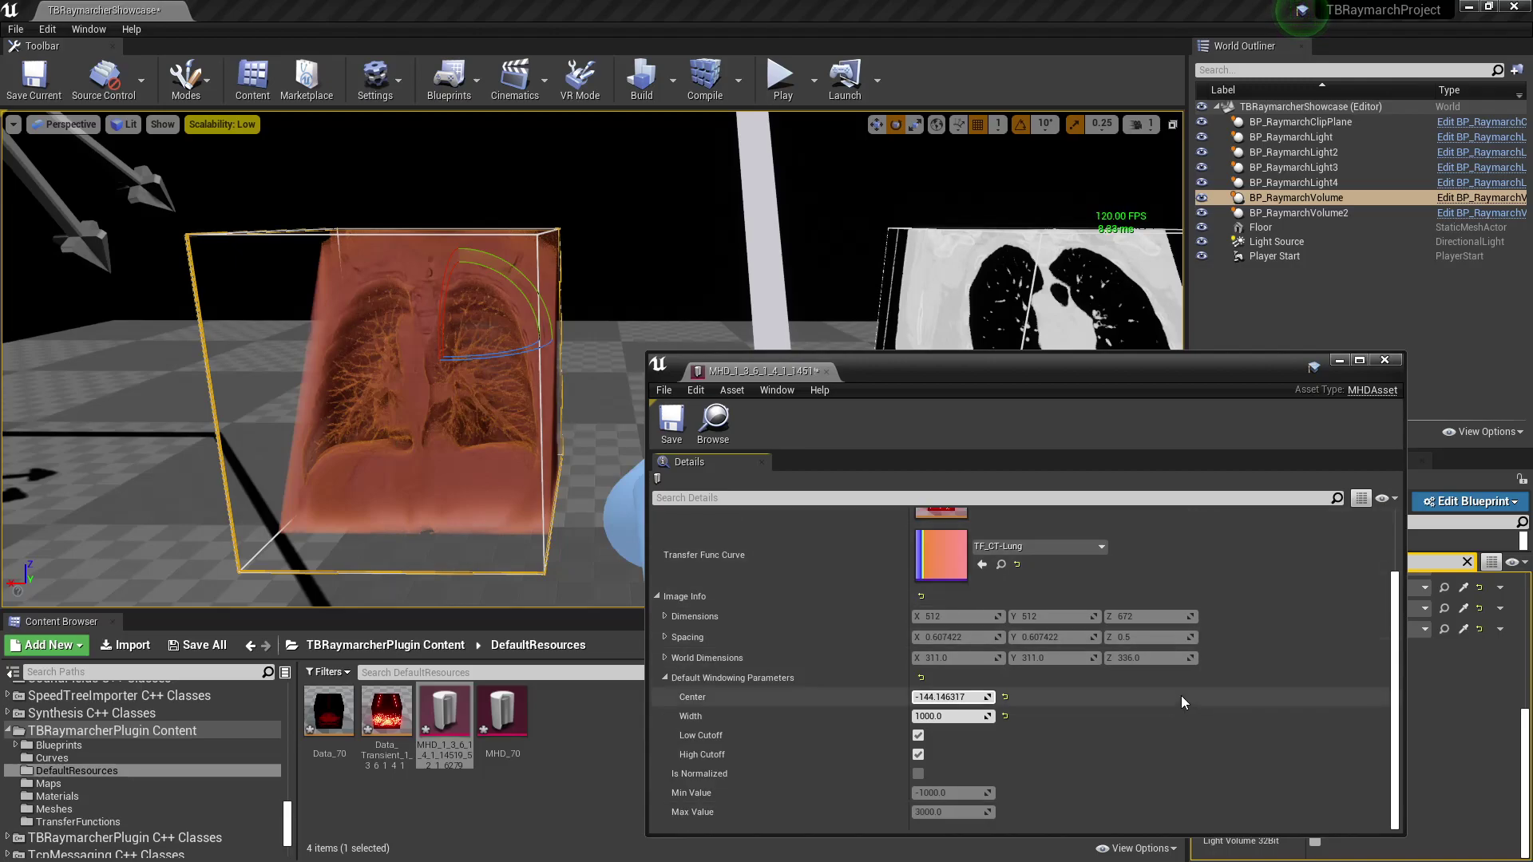
{"action": "scroll", "coordinate": [840, 520], "scroll_direction": "down", "scroll_amount": 1}
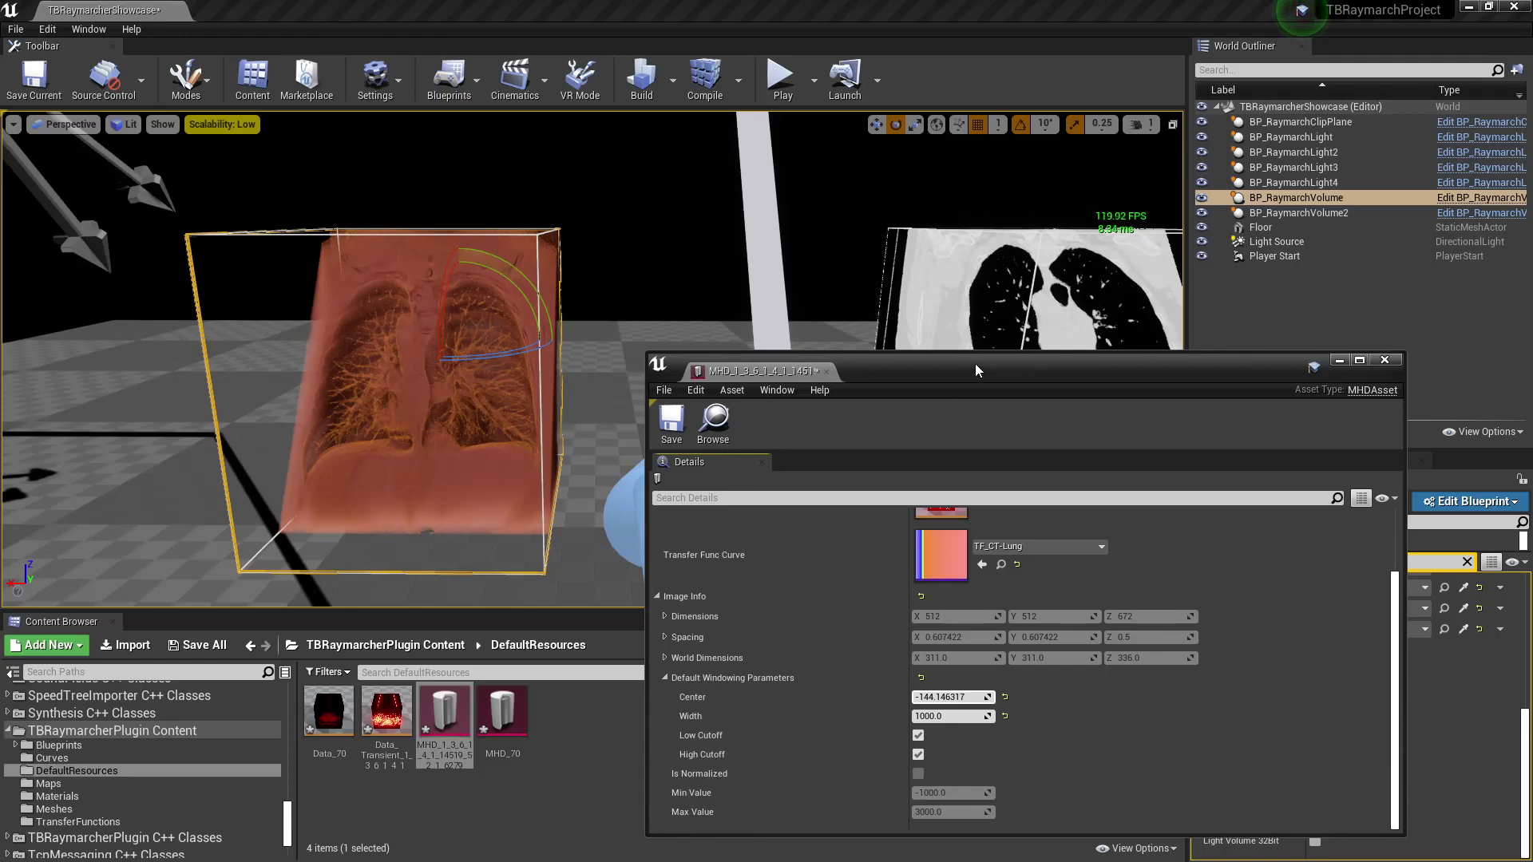
{"action": "left_click_drag", "start_coordinate": [968, 369], "coordinate": [941, 318]}
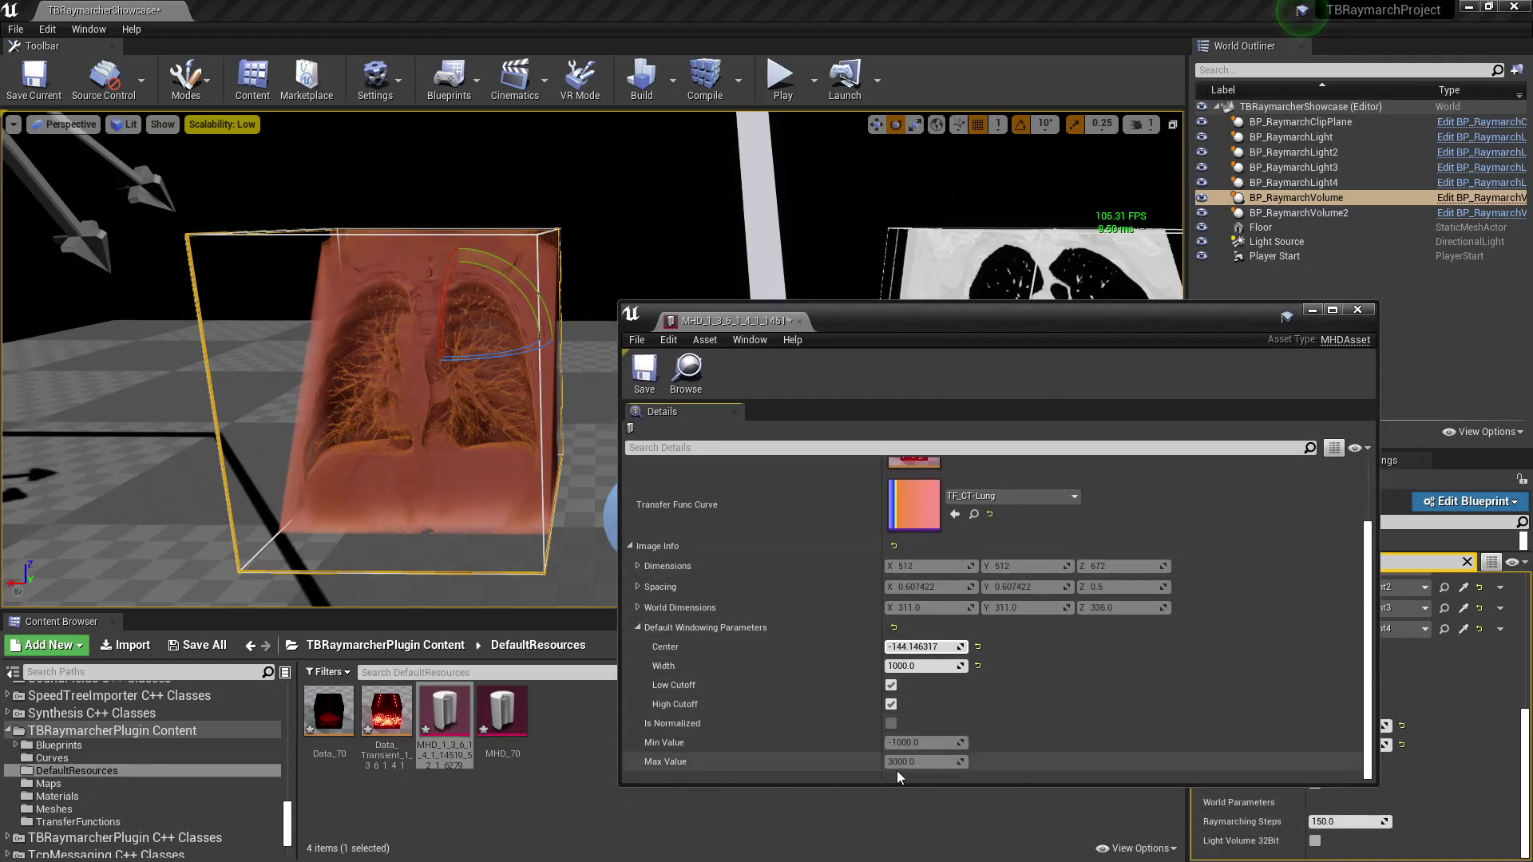
{"action": "double_click", "coordinate": [514, 730]}
{"action": "scroll", "coordinate": [1096, 654], "scroll_direction": "down", "scroll_amount": 3}
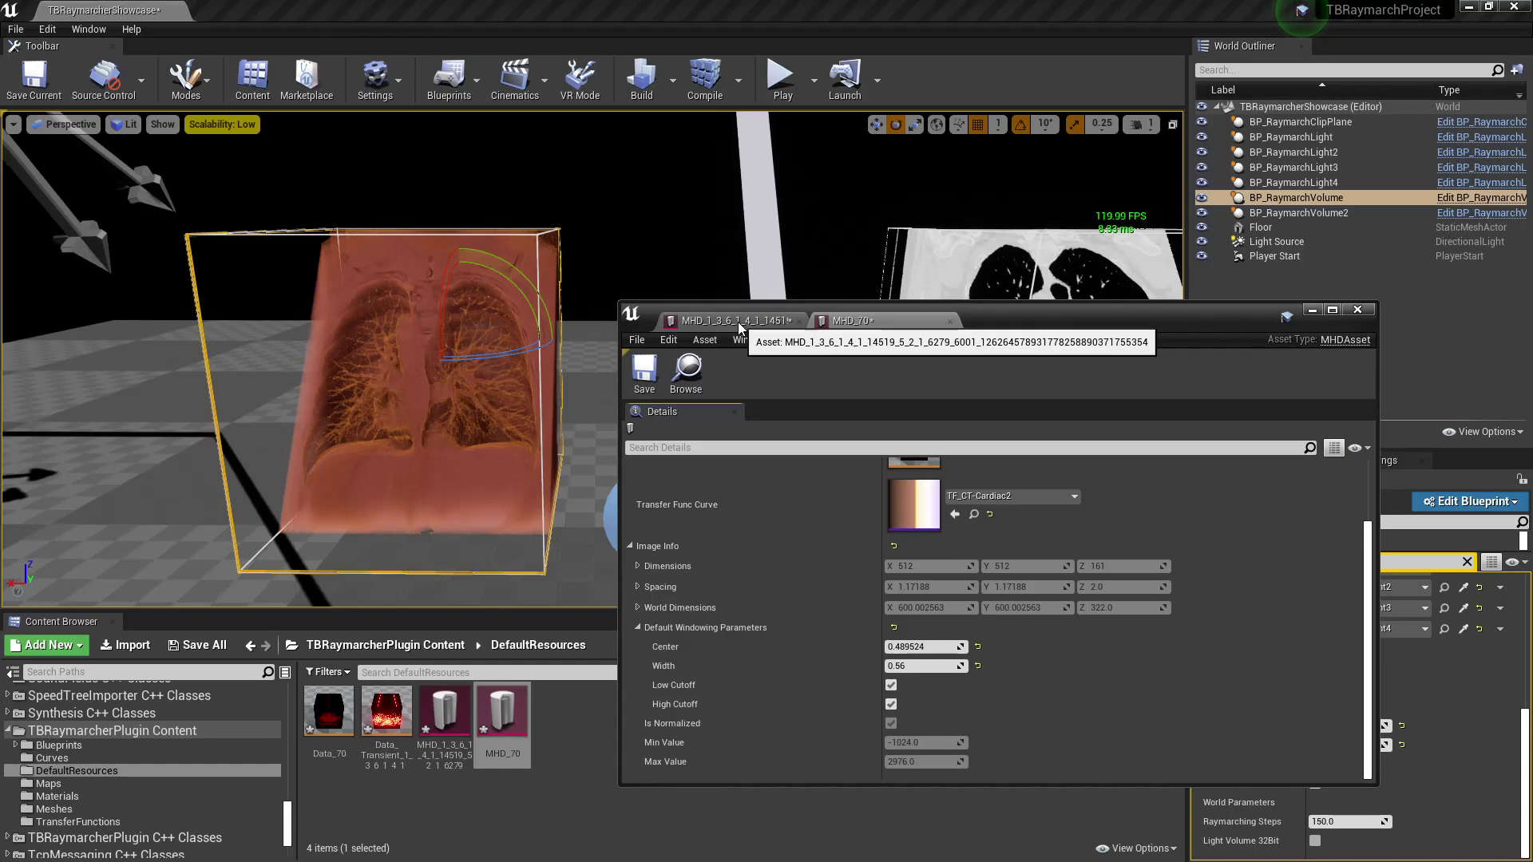
{"action": "left_click", "coordinate": [1311, 310]}
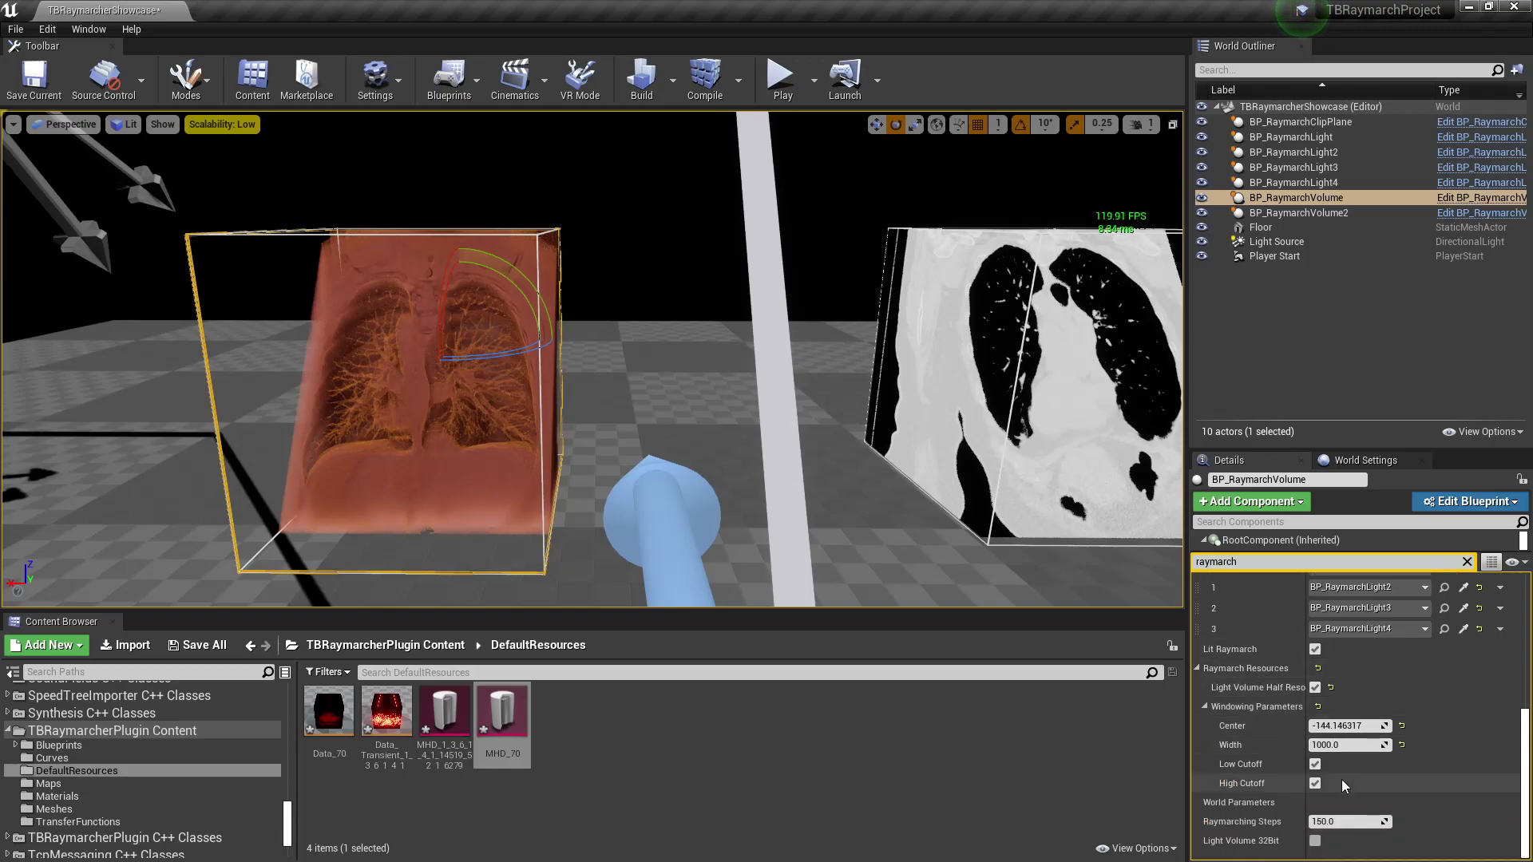
Examine the lung vessels up close and set the volume's Raymarching Steps to 50.
{"action": "left_click", "coordinate": [1357, 822]}
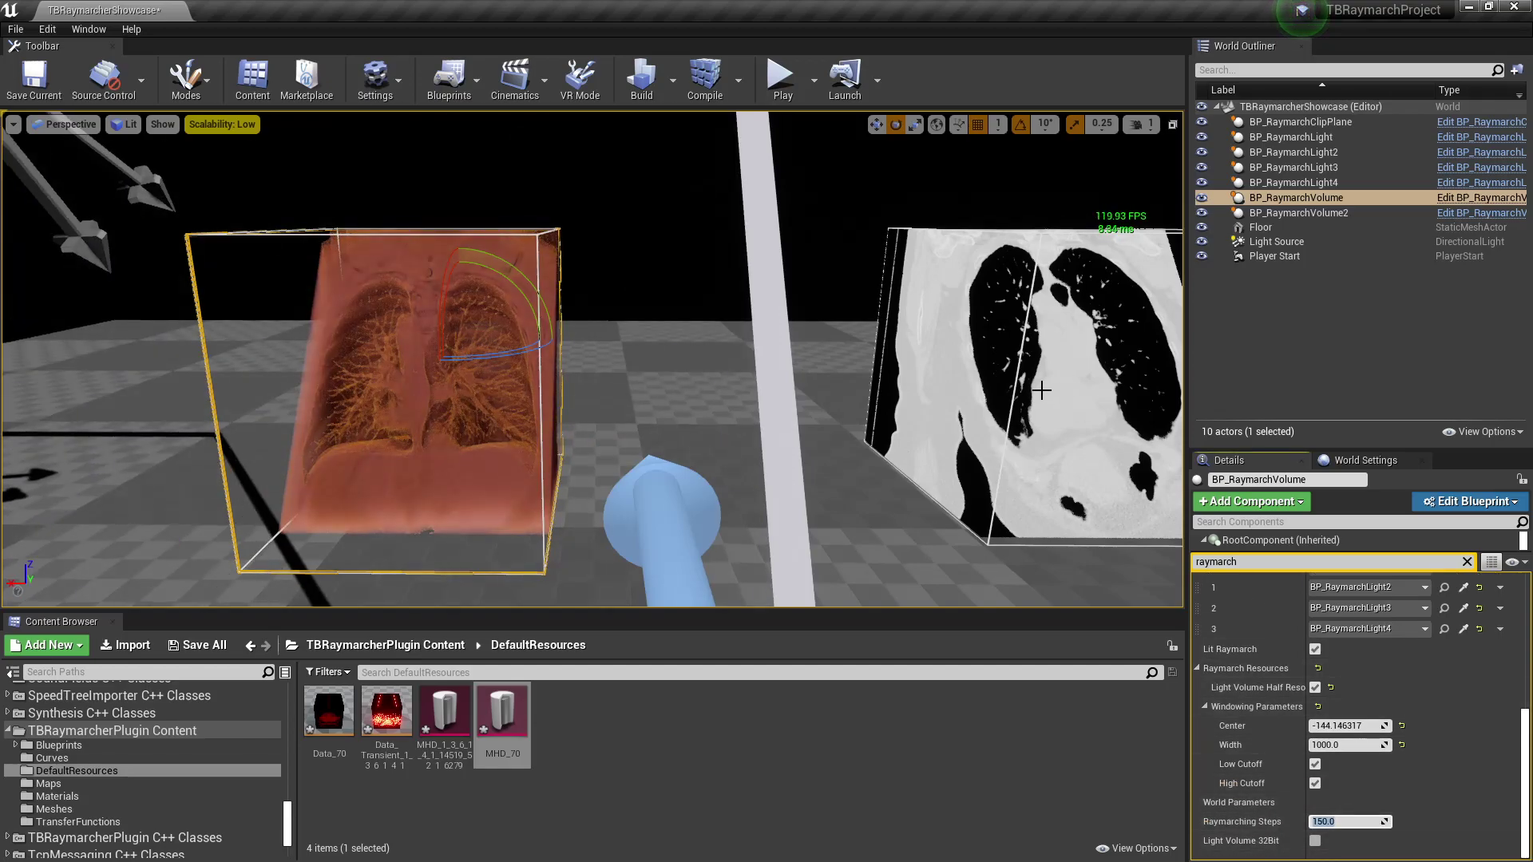
{"action": "key", "text": "w"}
{"action": "right_click_drag", "start_coordinate": [1042, 390], "coordinate": [1032, 437]}
{"action": "key", "text": "s"}
{"action": "left_click", "coordinate": [1348, 821]}
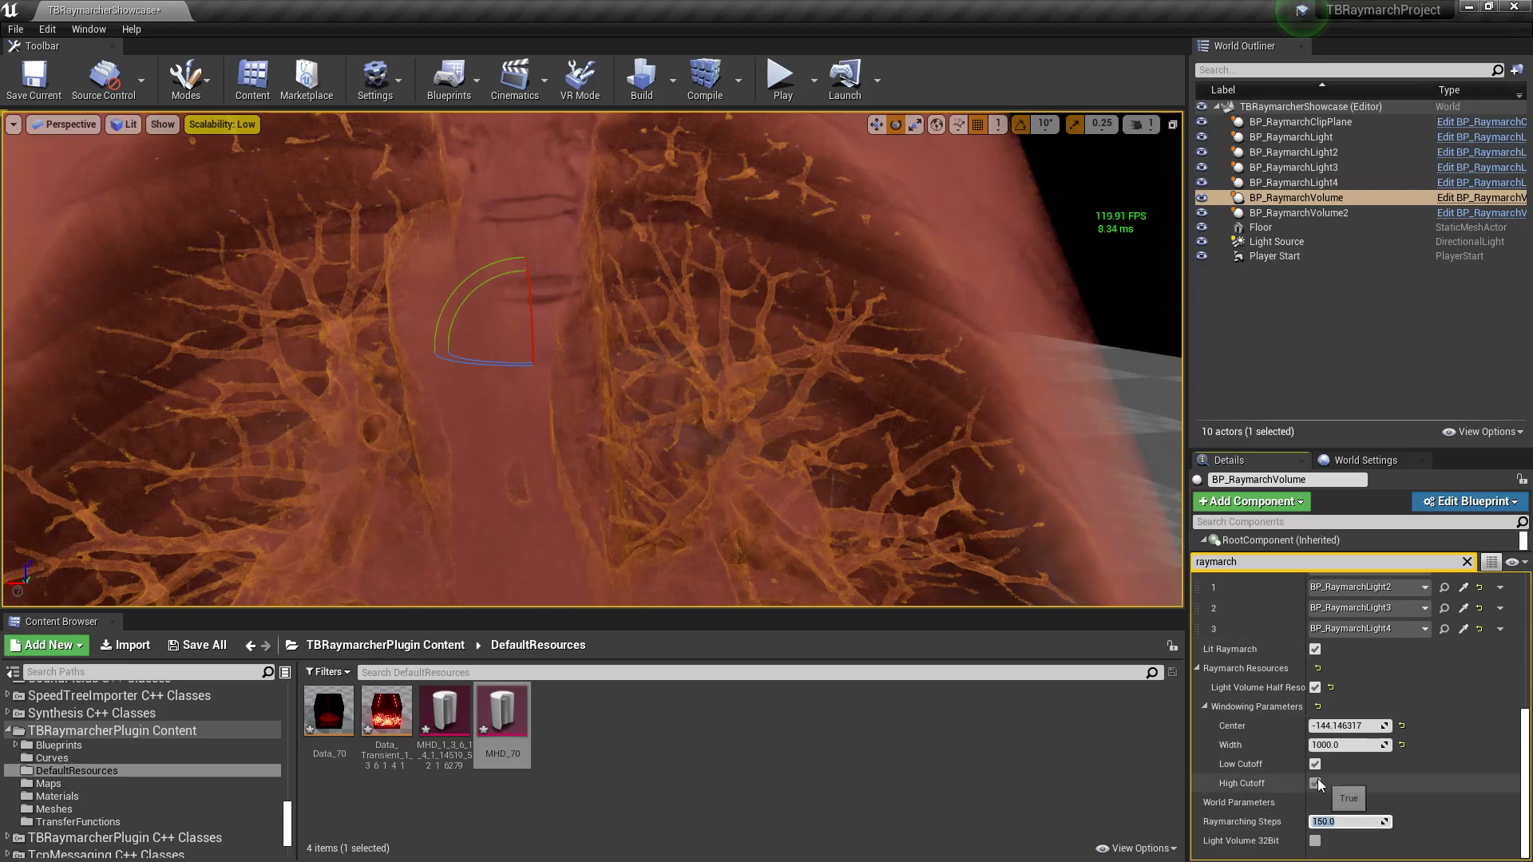
{"action": "type", "text": "50"}
{"action": "key", "text": "Return"}
Inspect the coarser rendering of the lung vessels and set the volume's Raymarching Steps to 300.
{"action": "right_click_drag", "start_coordinate": [942, 389], "coordinate": [977, 400]}
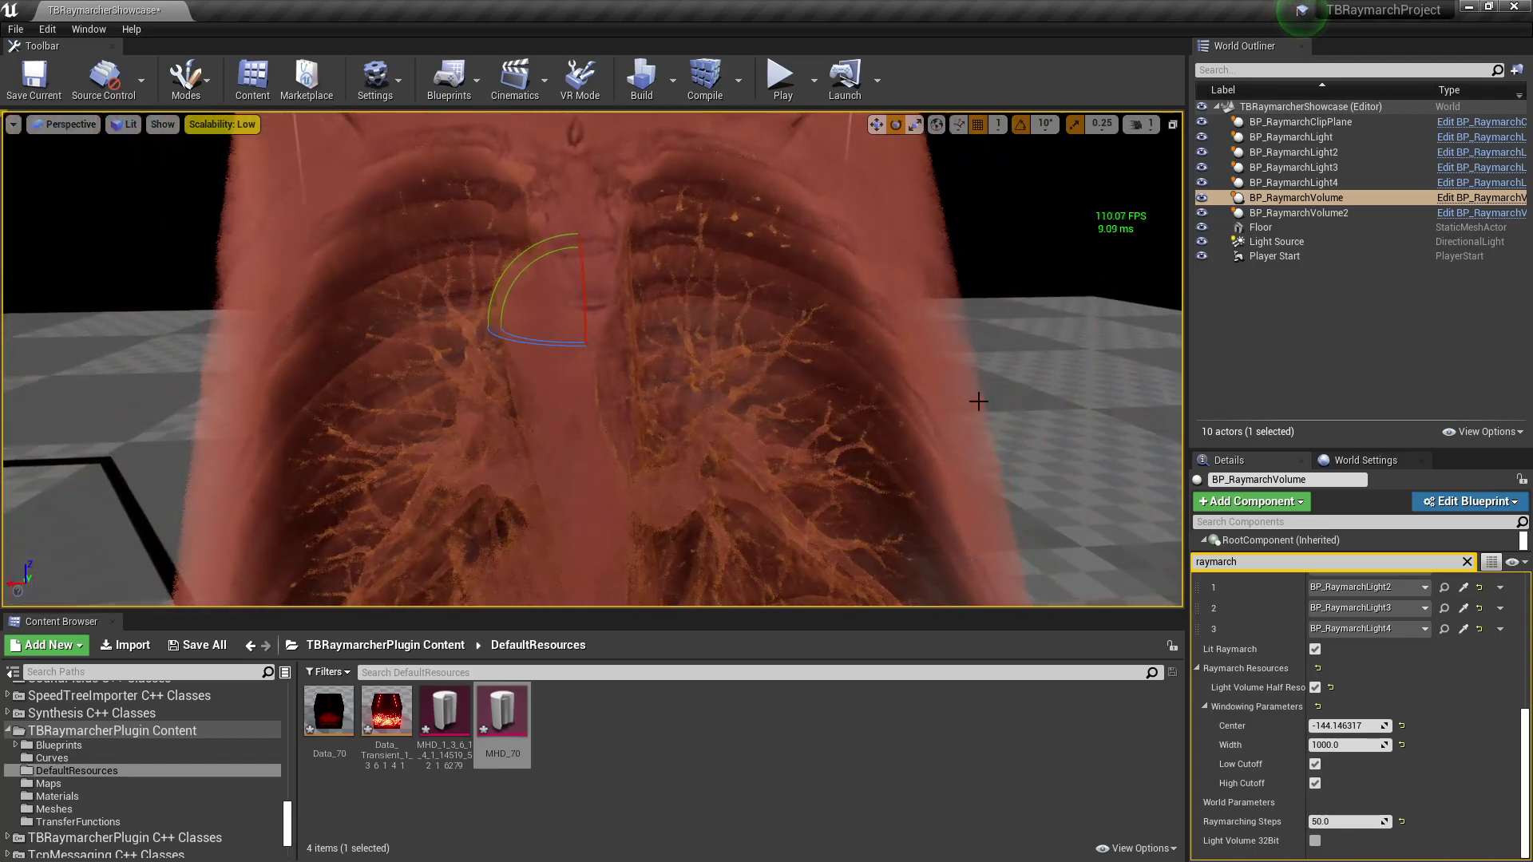
{"action": "left_click", "coordinate": [1345, 822]}
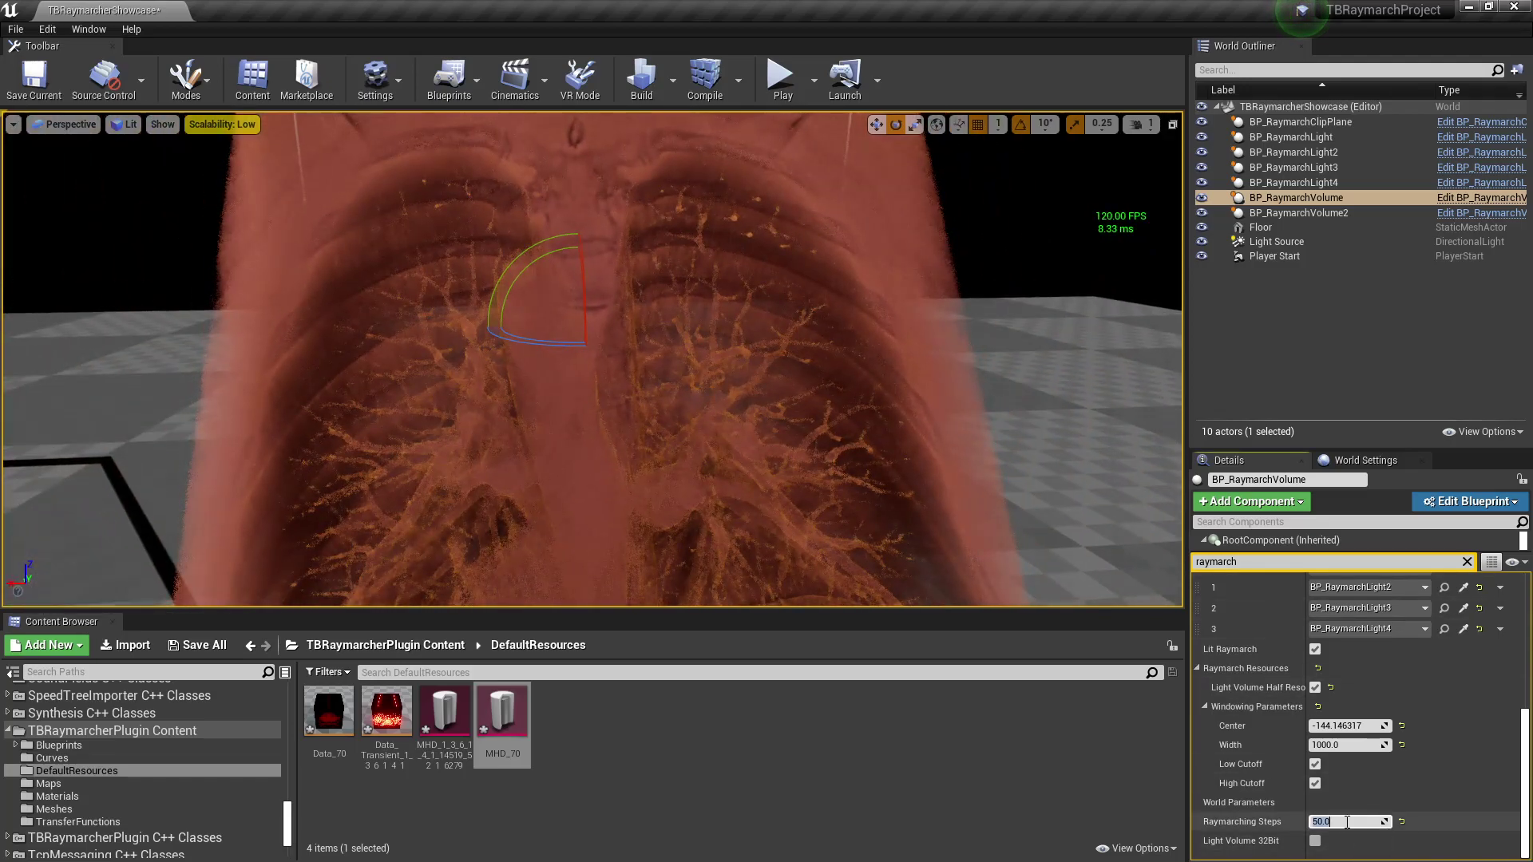
{"action": "mouse_move", "coordinate": [721, 357]}
{"action": "left_mouse_down"}
{"action": "mouse_move", "coordinate": [723, 344]}
{"action": "mouse_move", "coordinate": [739, 363]}
{"action": "left_mouse_up"}
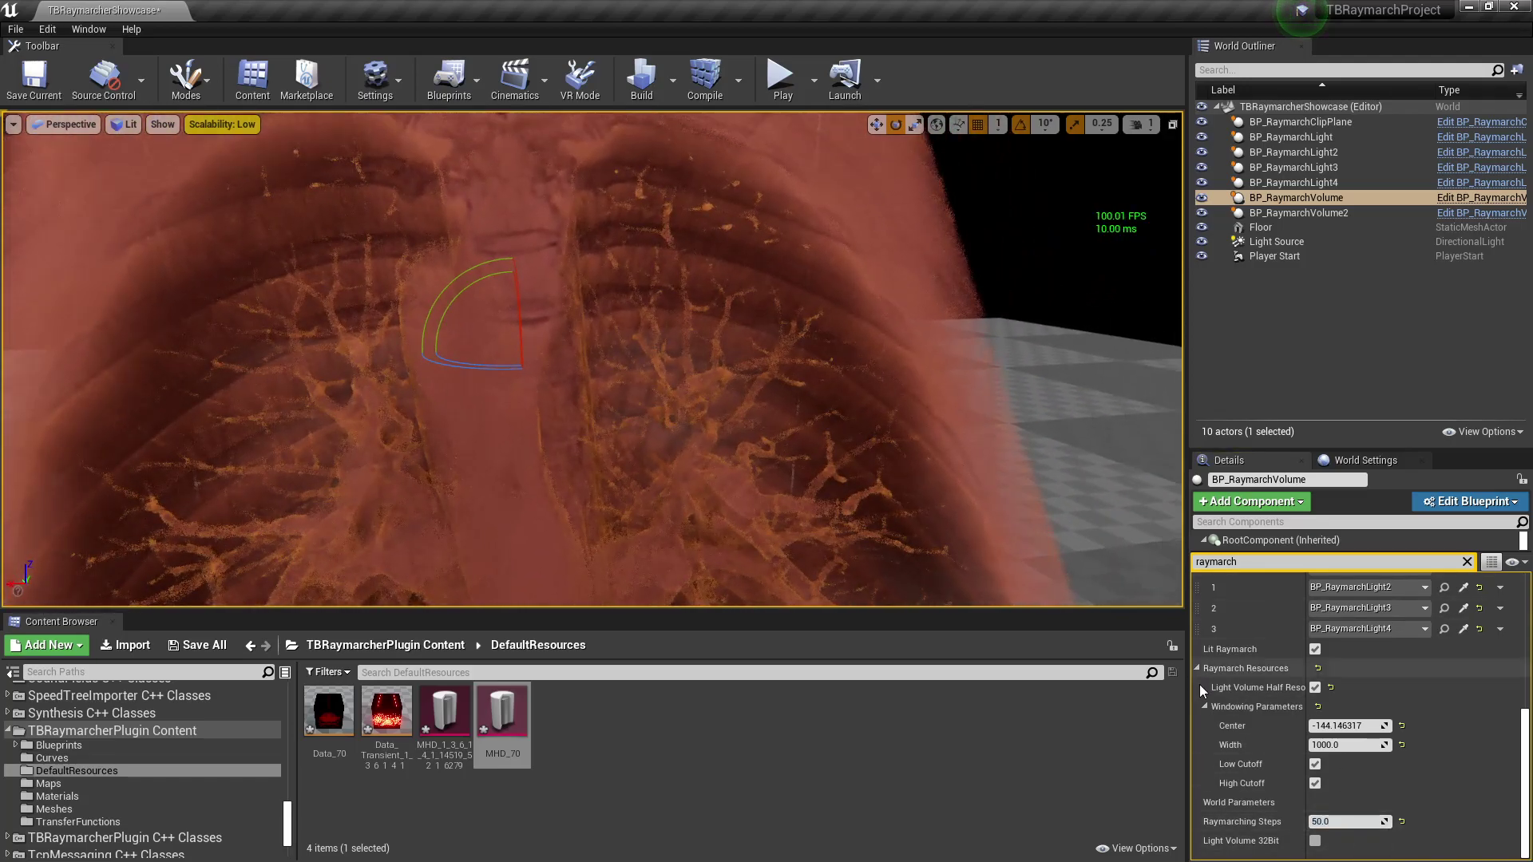
{"action": "left_click", "coordinate": [1325, 820]}
{"action": "type", "text": "300"}
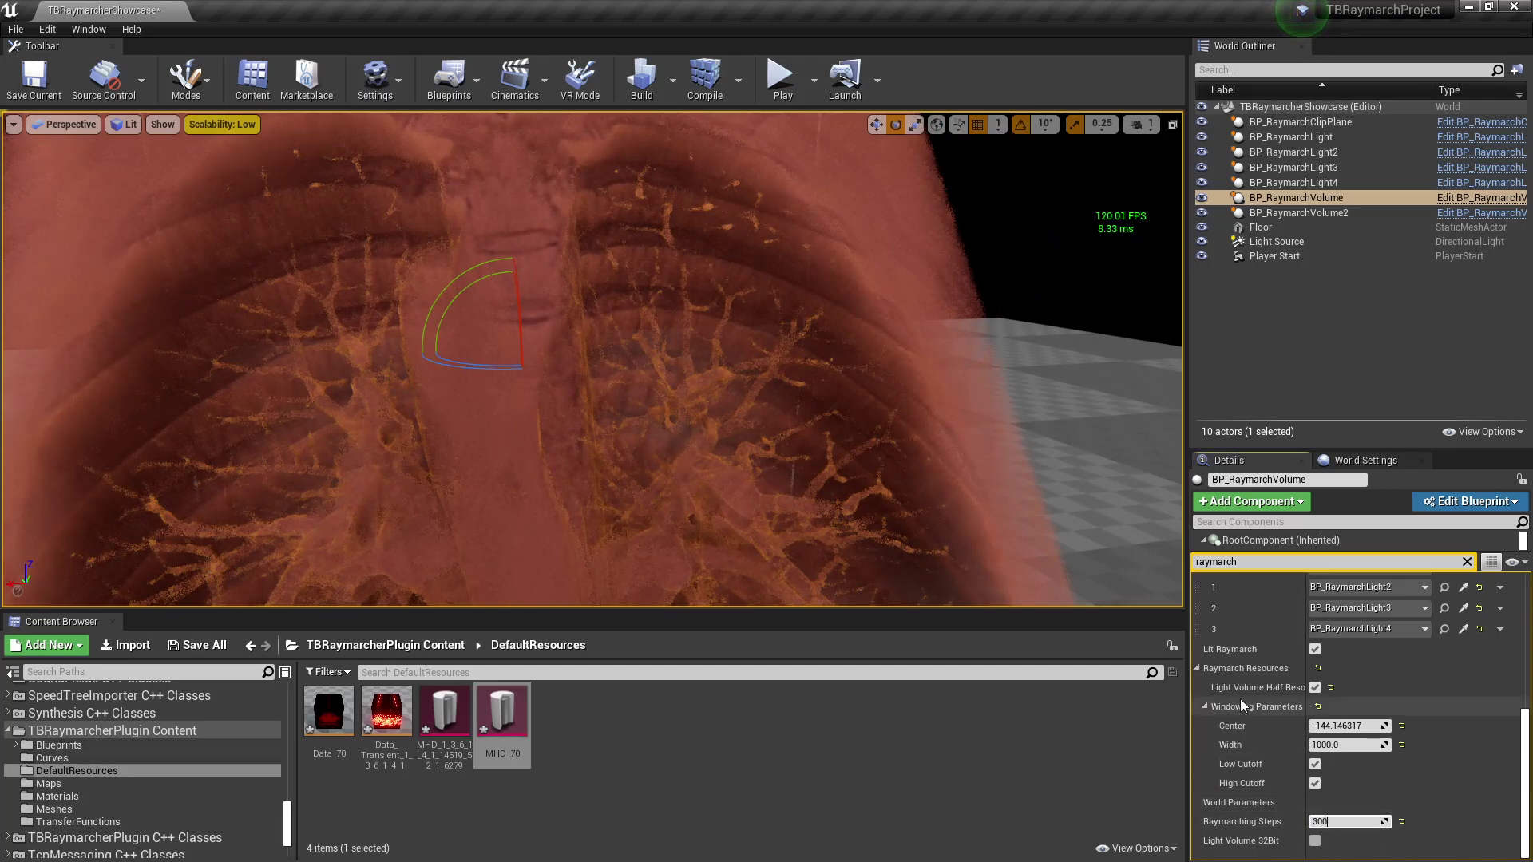
{"action": "key", "text": "Return"}
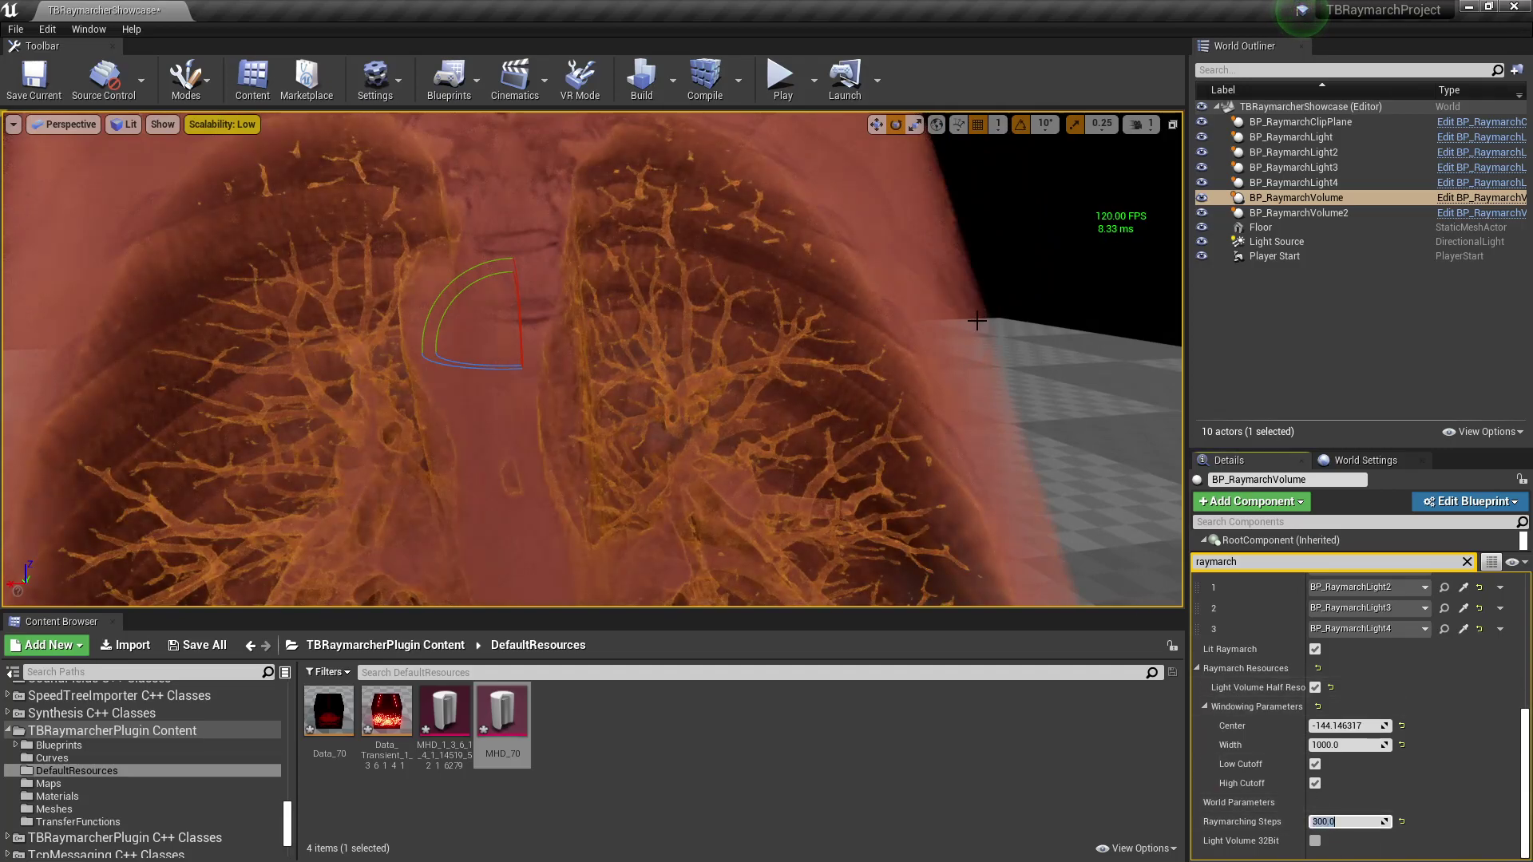
Try Raymarching Steps values of 400 and 200 on the lung volume, viewed close to the vessels.
{"action": "right_click_drag", "start_coordinate": [957, 302], "coordinate": [918, 336]}
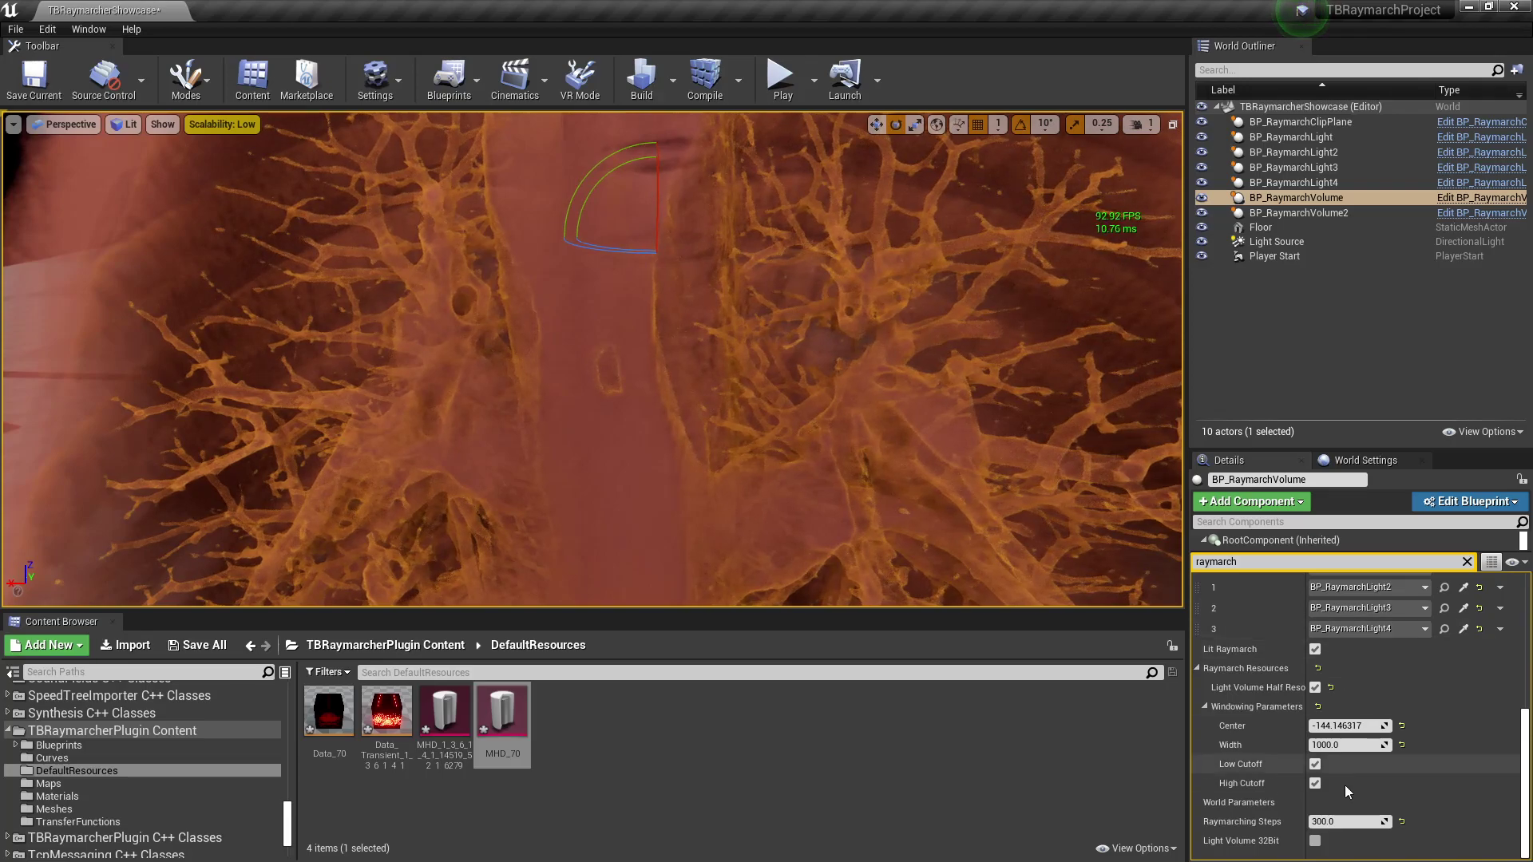
{"action": "left_click", "coordinate": [1343, 824]}
{"action": "type", "text": "400"}
{"action": "key", "text": "Return"}
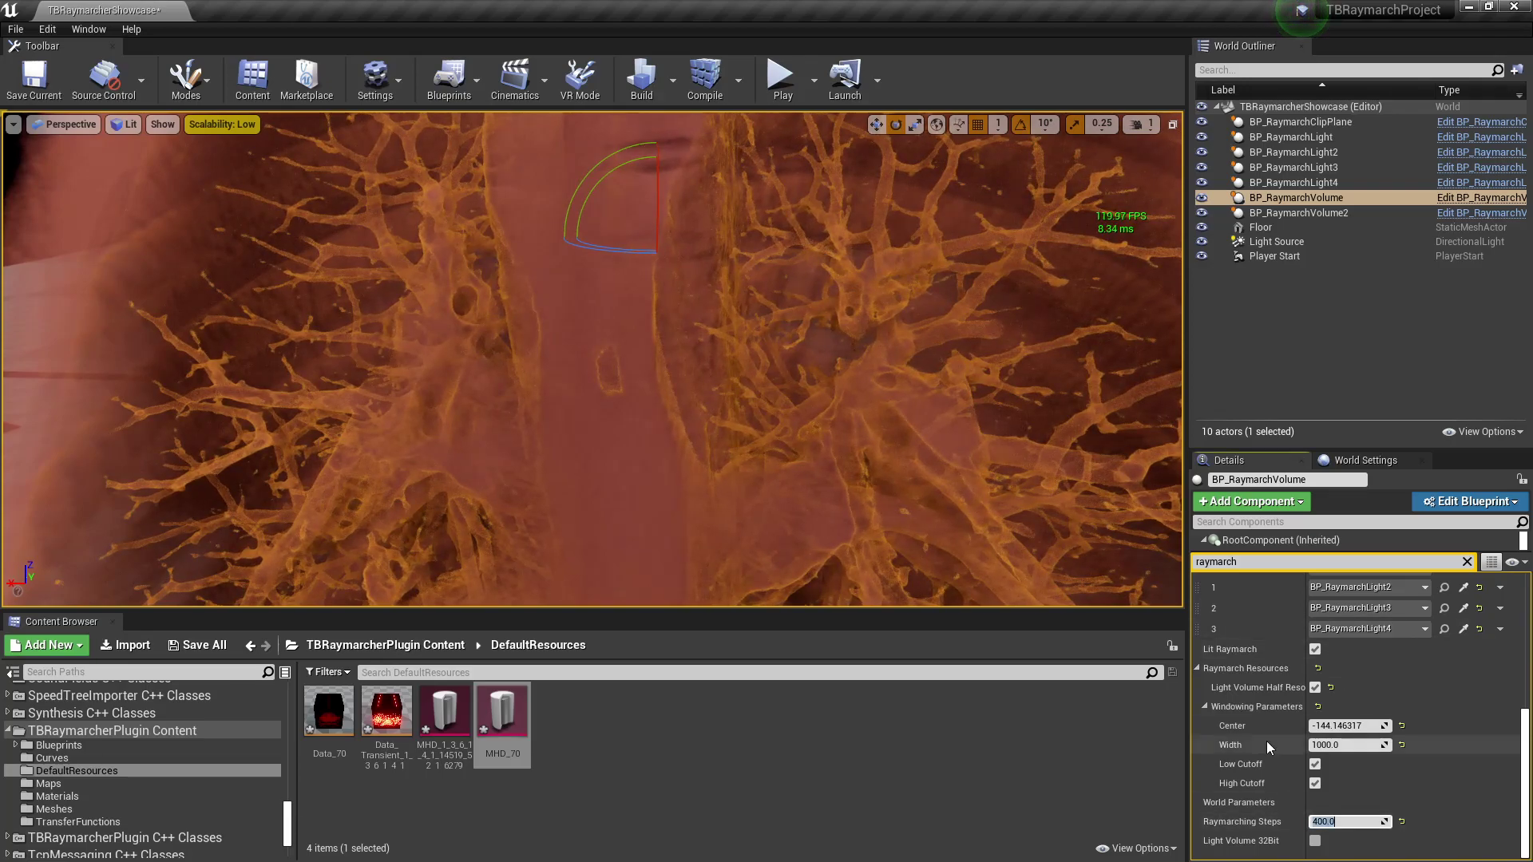
{"action": "type", "text": "200"}
{"action": "key", "text": "Return"}
Set the volume's Raymarching Steps to 3000 and inspect both lungs at this sampling.
{"action": "type", "text": "1500"}
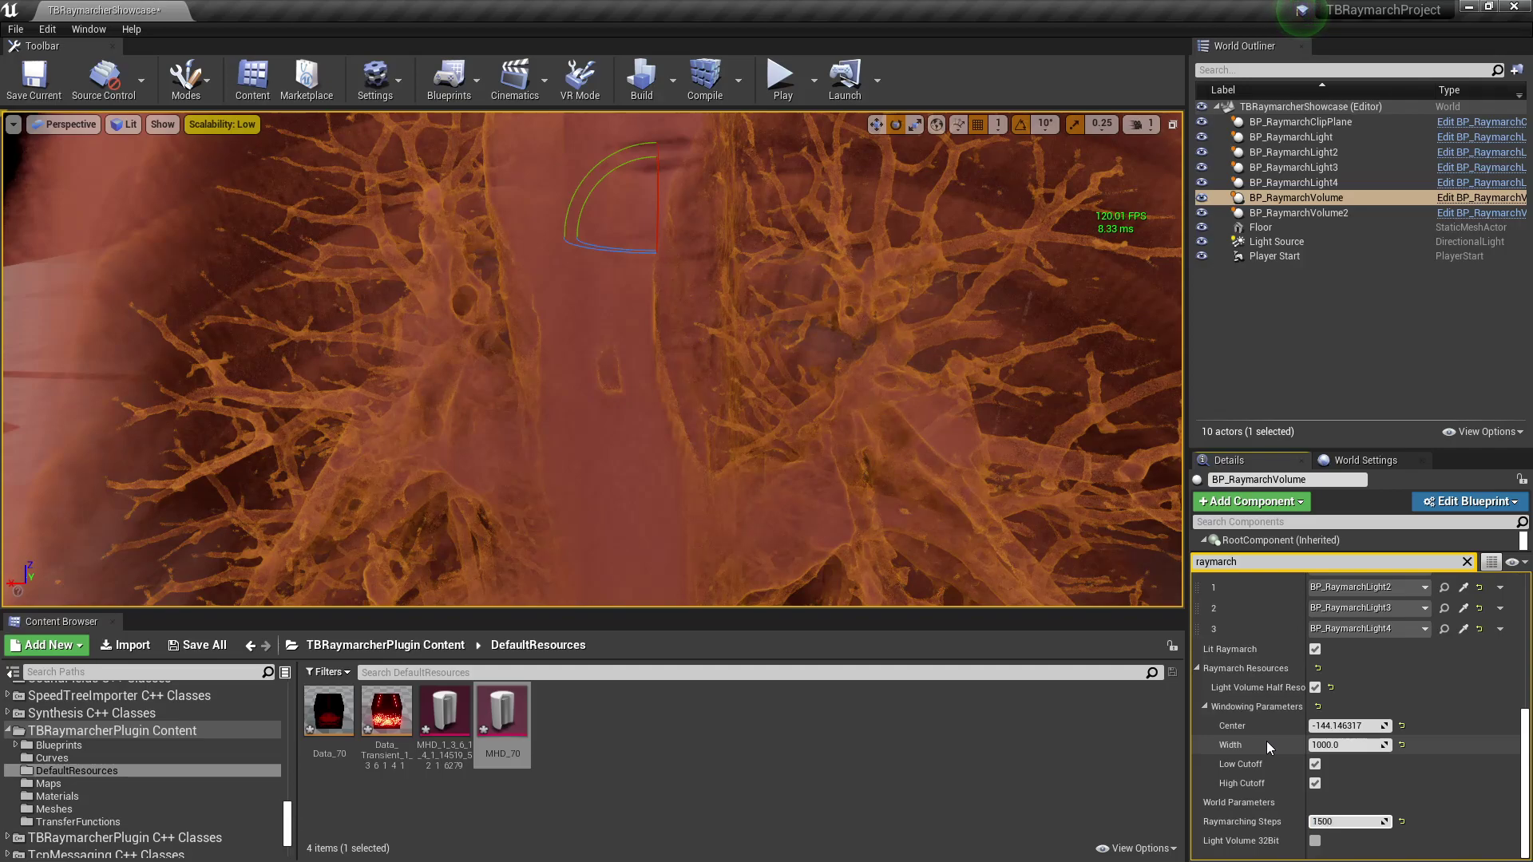
{"action": "key", "text": "ctrl+a"}
{"action": "type", "text": "3000"}
{"action": "key", "text": "Return"}
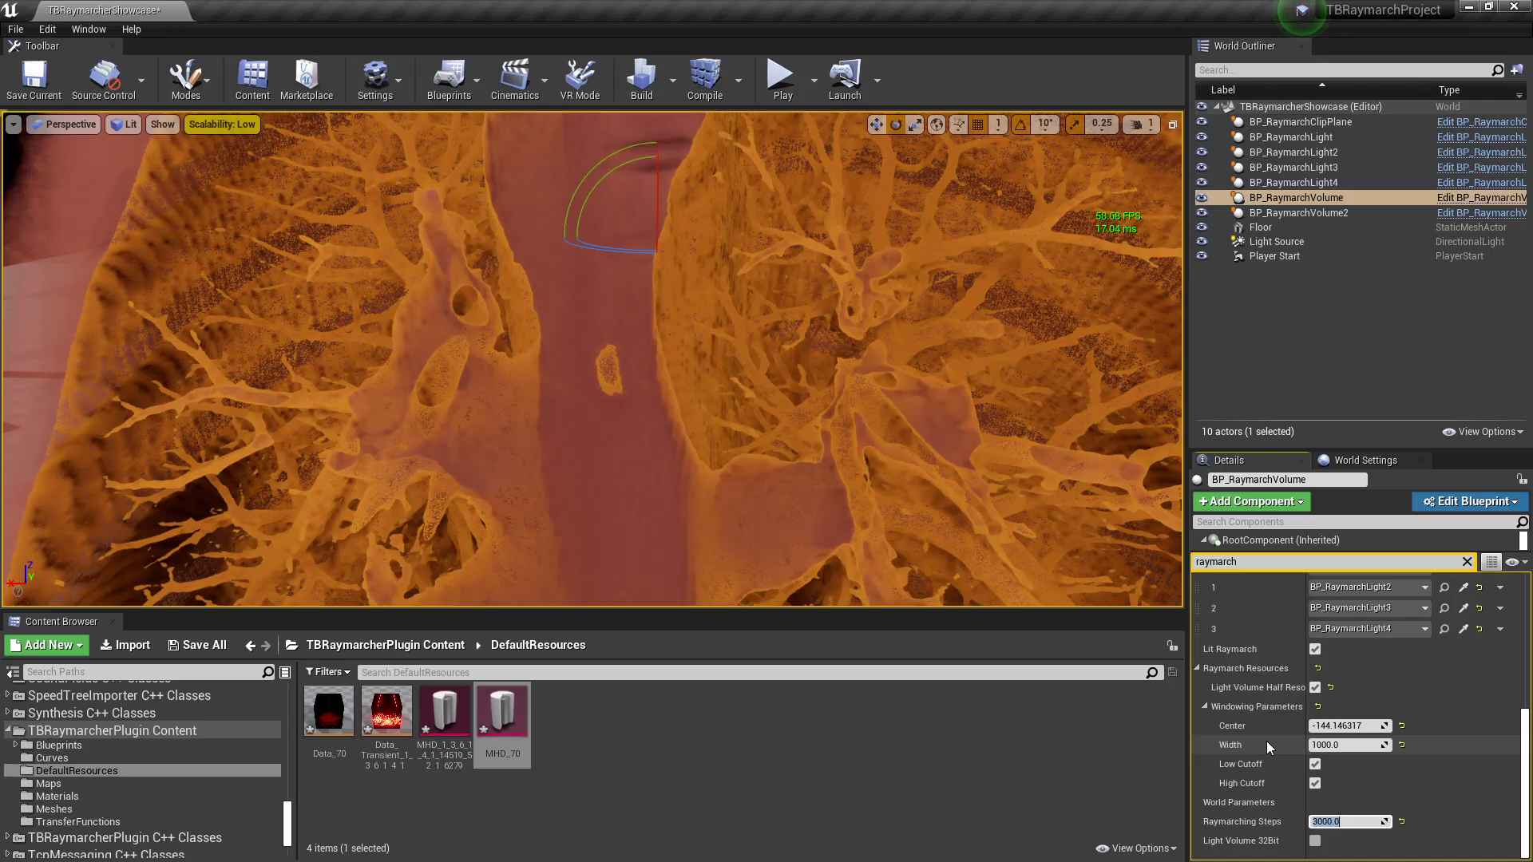
{"action": "key", "text": "s"}
{"action": "right_click_drag", "start_coordinate": [1098, 468], "coordinate": [1093, 436]}
{"action": "key", "text": "s"}
{"action": "key", "text": "w"}
{"action": "key", "text": "w"}
{"action": "key", "text": "s"}
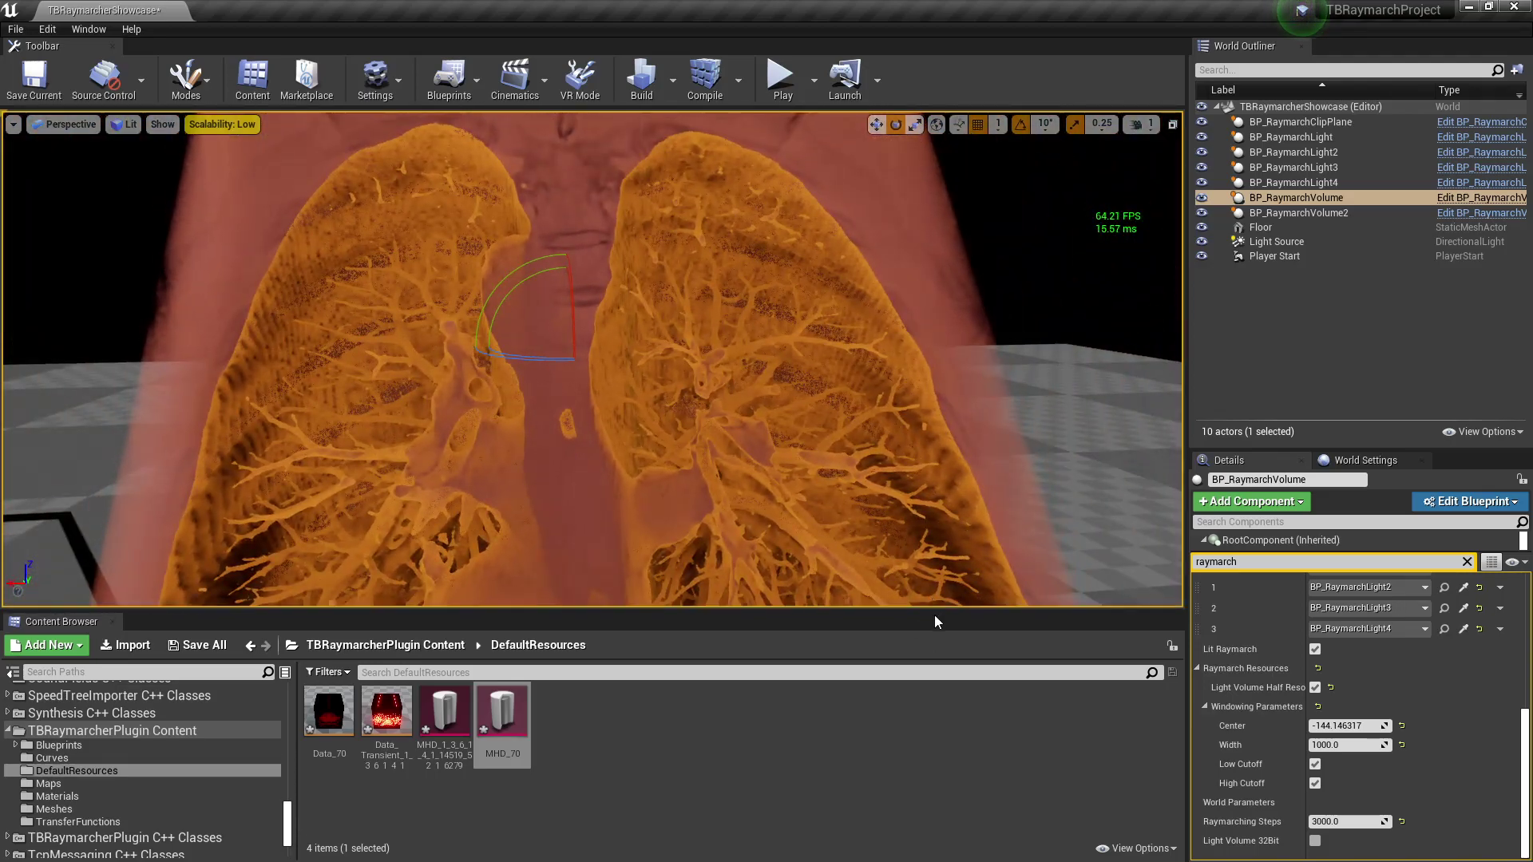
Enlarge the viewport by shrinking the Content Browser and the World Outlner and Details area.
{"action": "key", "text": "super+Down"}
{"action": "double_click", "coordinate": [969, 37]}
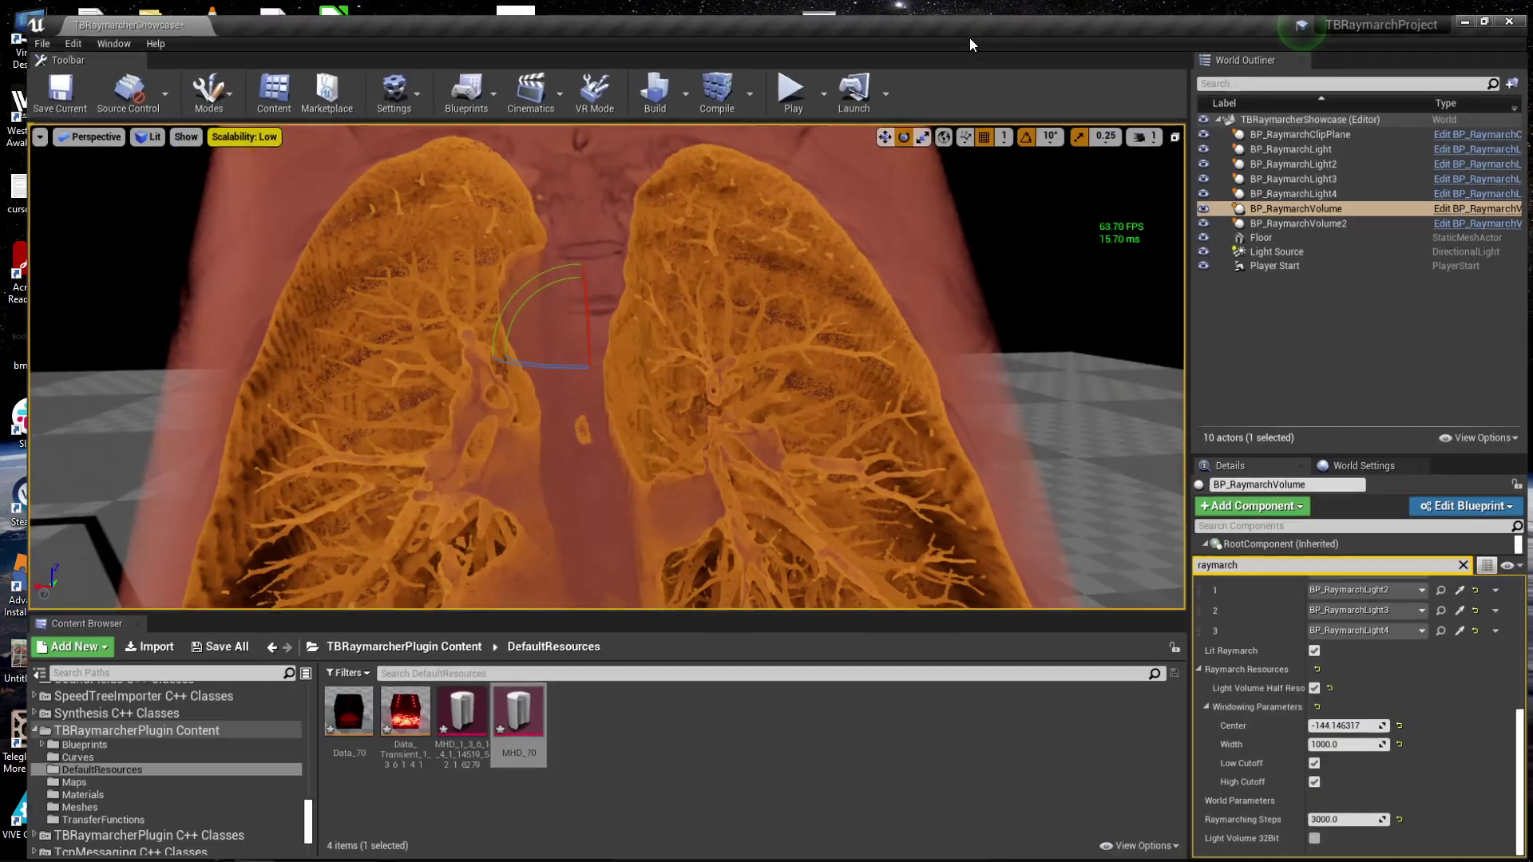
{"action": "left_click_drag", "start_coordinate": [857, 608], "coordinate": [857, 677]}
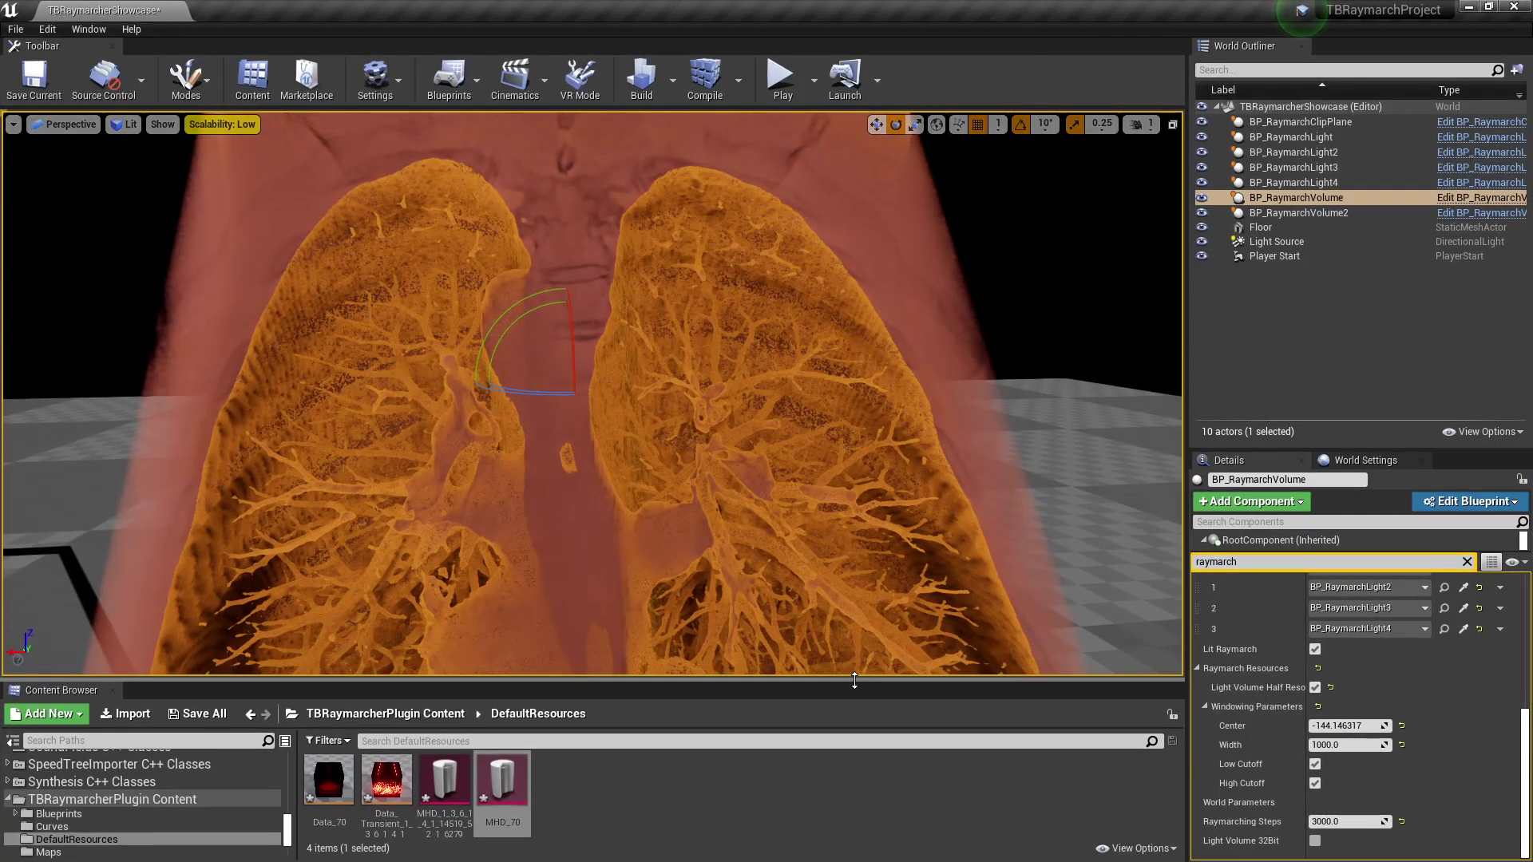
{"action": "left_click_drag", "start_coordinate": [1192, 407], "coordinate": [1235, 401]}
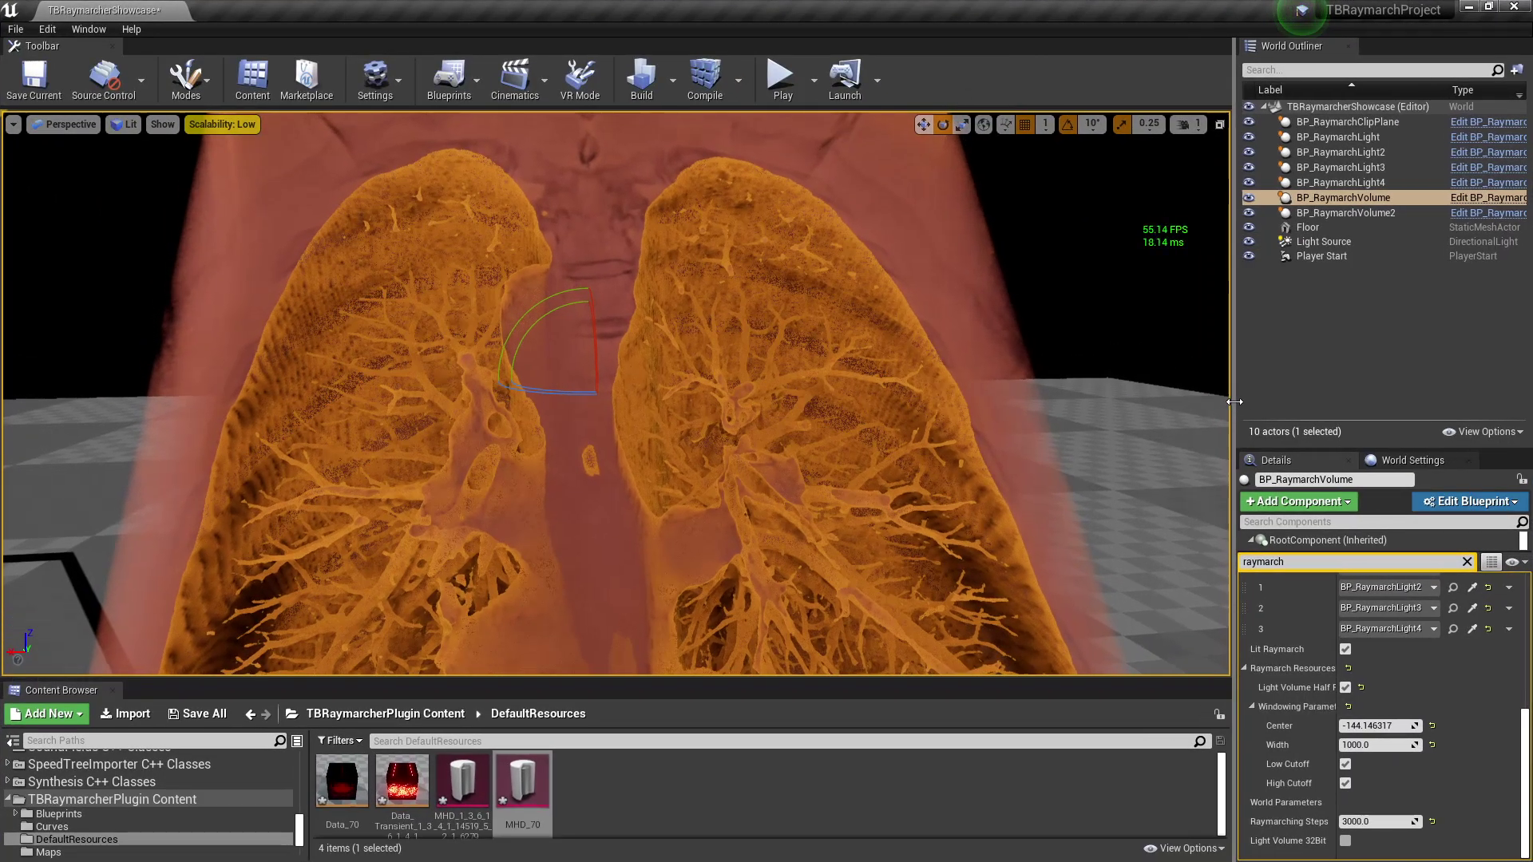
Bring the whole lungs into view and set the volume's Raymarching Steps to 200.
{"action": "left_click", "coordinate": [1380, 823]}
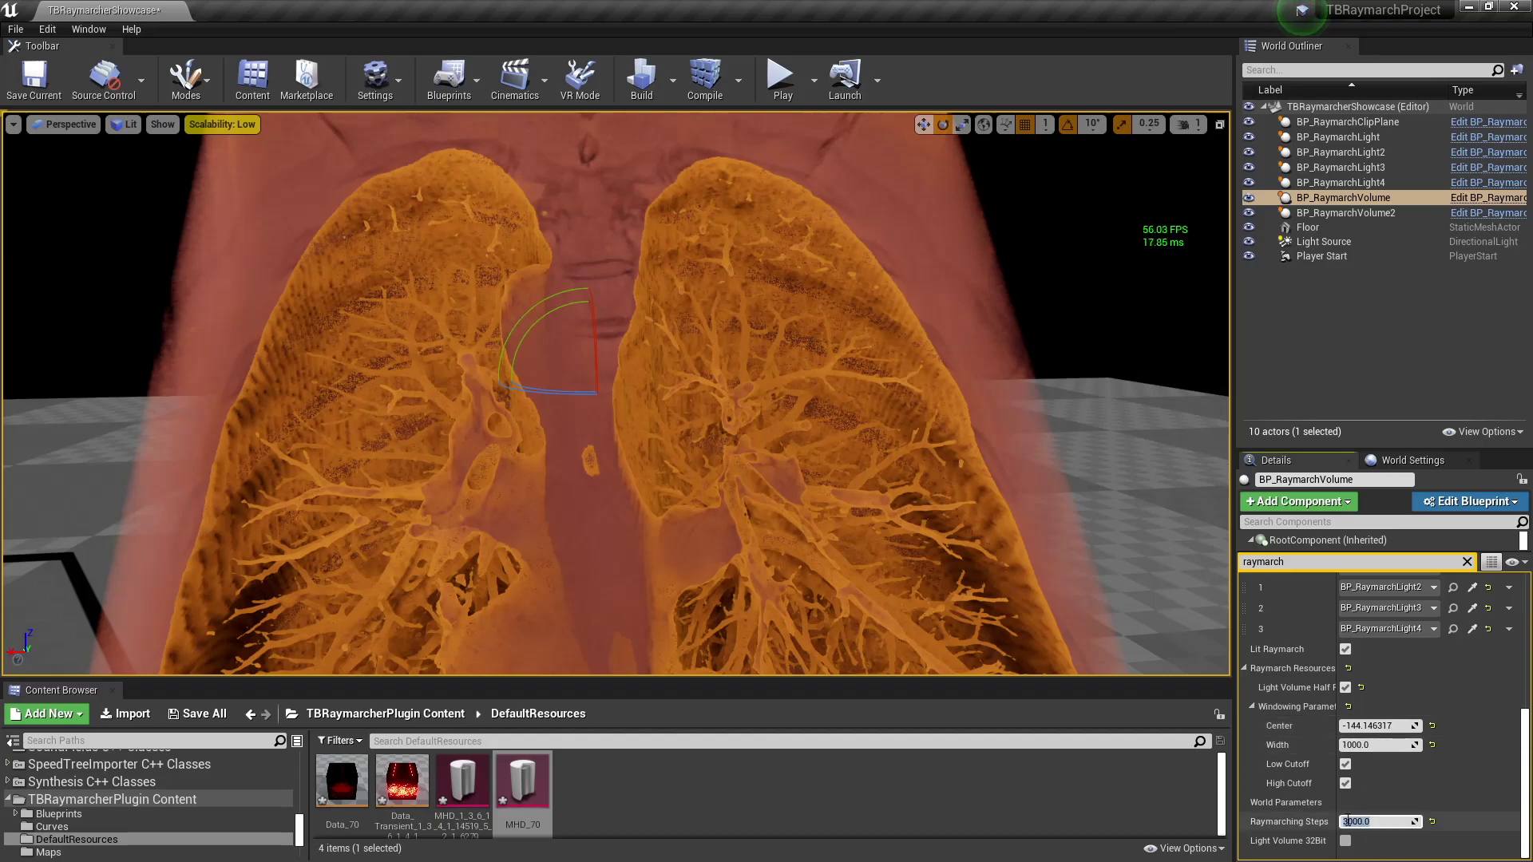
{"action": "right_click_drag", "start_coordinate": [1038, 614], "coordinate": [1051, 640]}
{"action": "key", "text": "s"}
{"action": "mouse_move", "coordinate": [971, 559]}
{"action": "right_mouse_down"}
{"action": "mouse_move", "coordinate": [1010, 563]}
{"action": "mouse_move", "coordinate": [971, 558]}
{"action": "right_mouse_up"}
{"action": "key", "text": "w"}
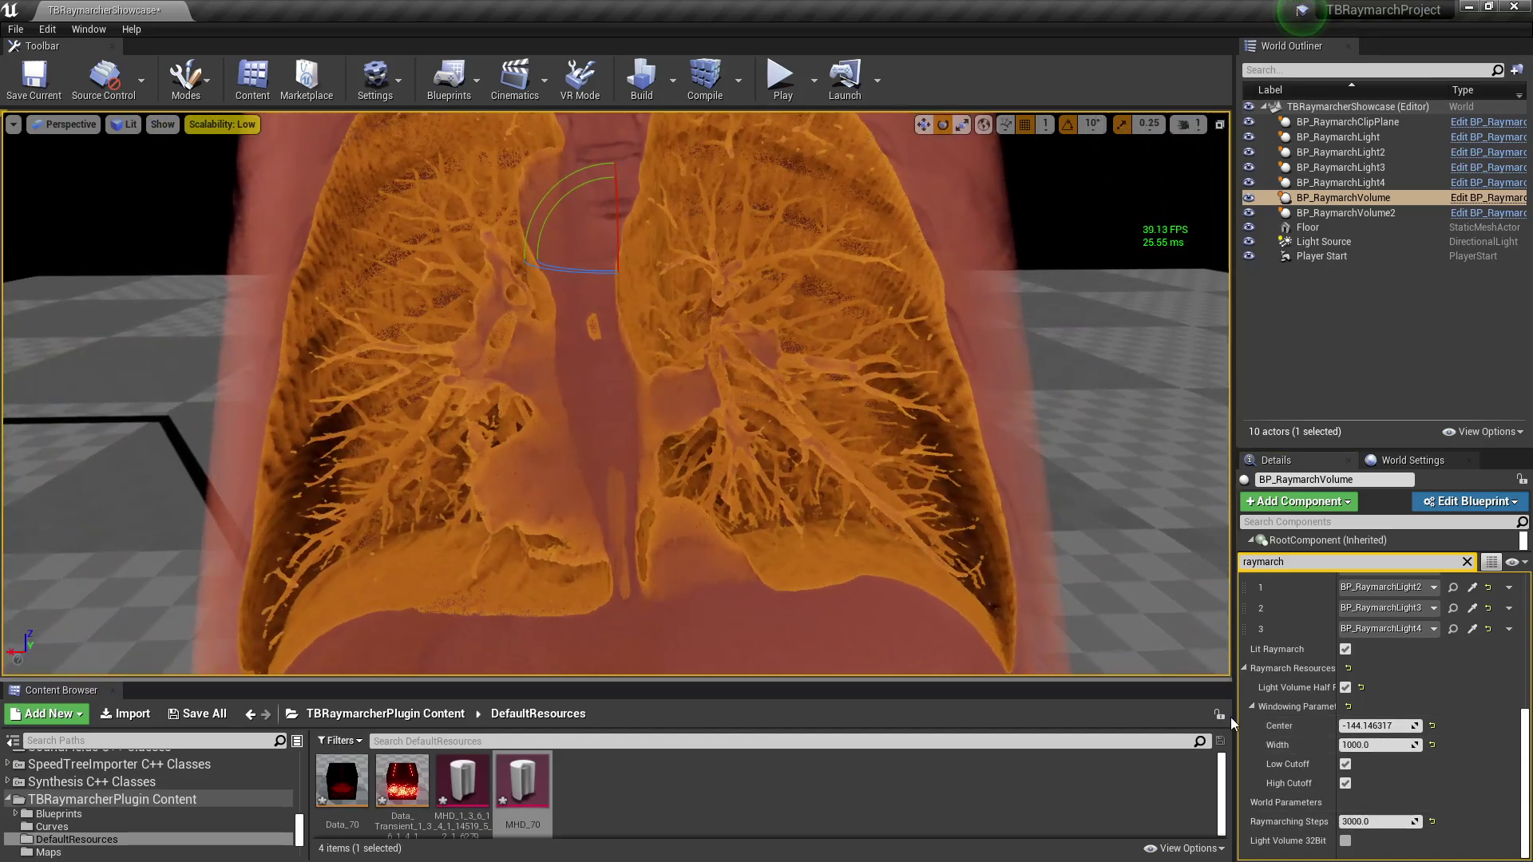
{"action": "left_click", "coordinate": [1355, 822]}
{"action": "type", "text": "20"}
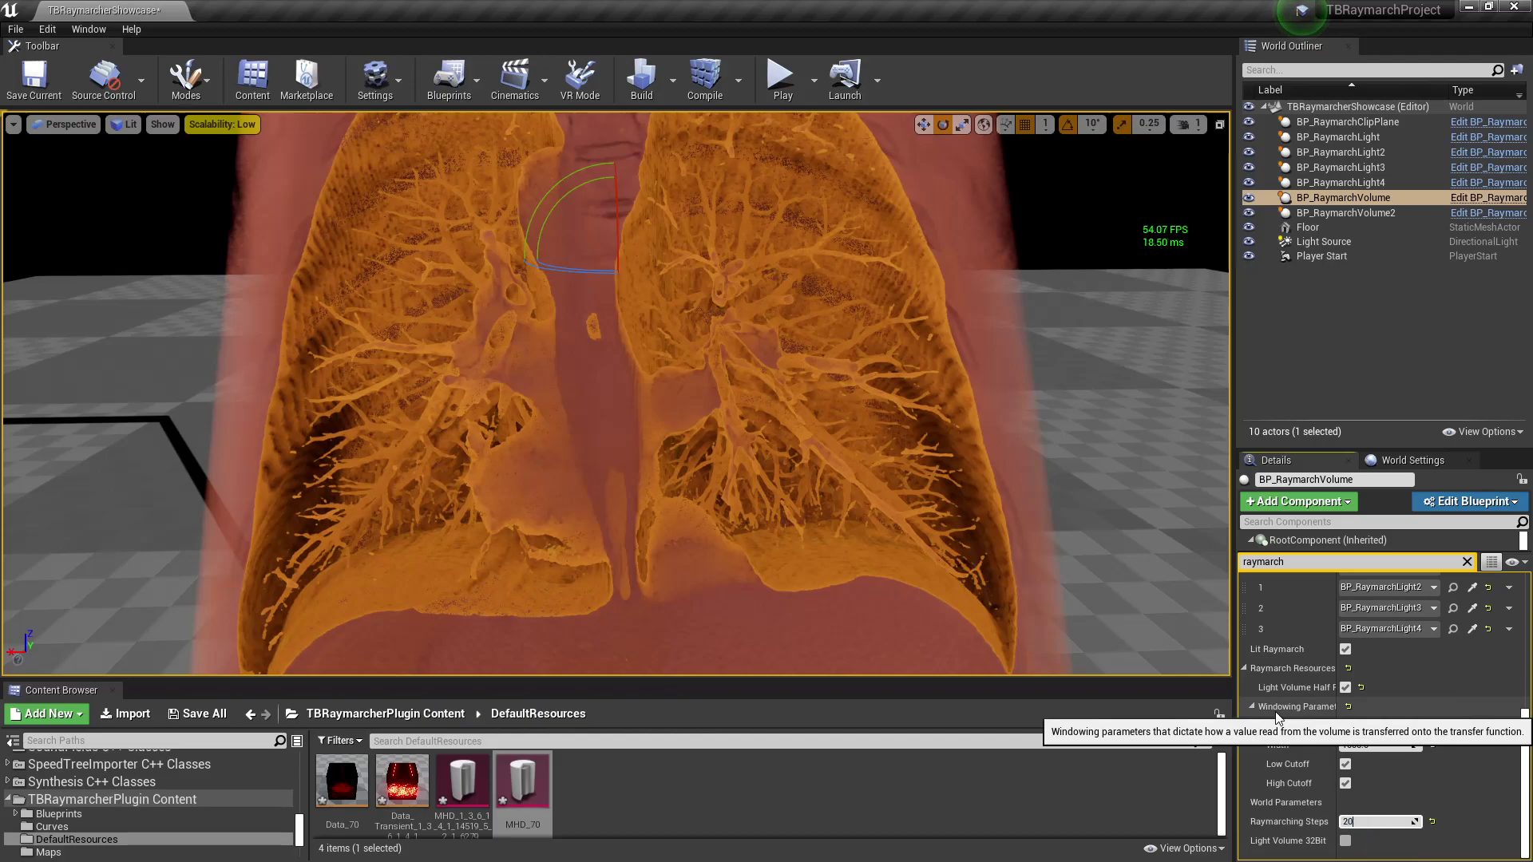
{"action": "type", "text": "0"}
{"action": "key", "text": "Return"}
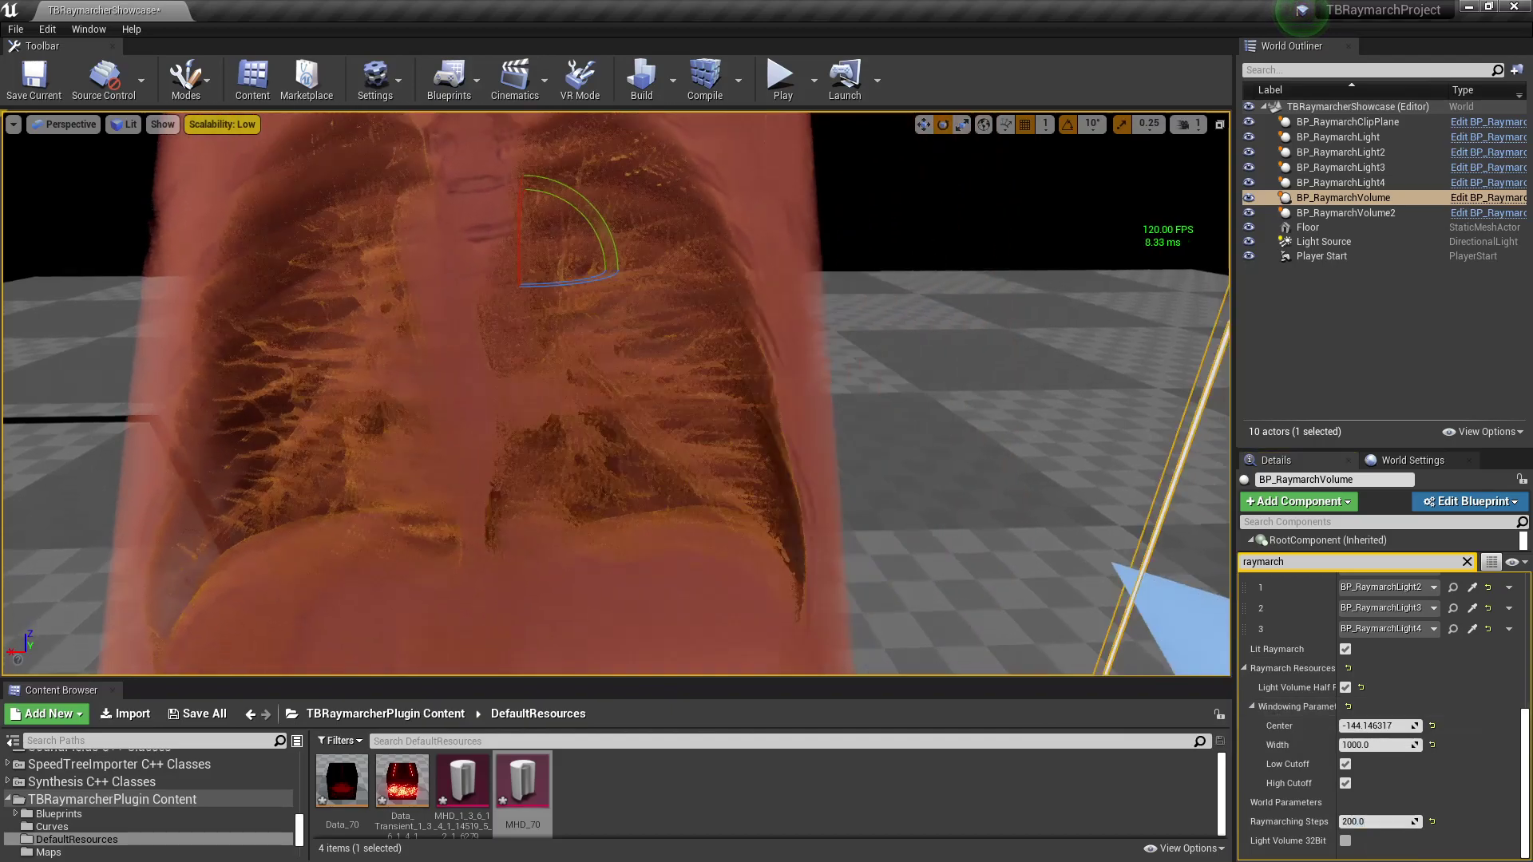
Examine the lung volume at 200 raymarching steps from progressively farther away.
{"action": "key", "text": "s"}
{"action": "right_click_drag", "start_coordinate": [898, 285], "coordinate": [882, 284]}
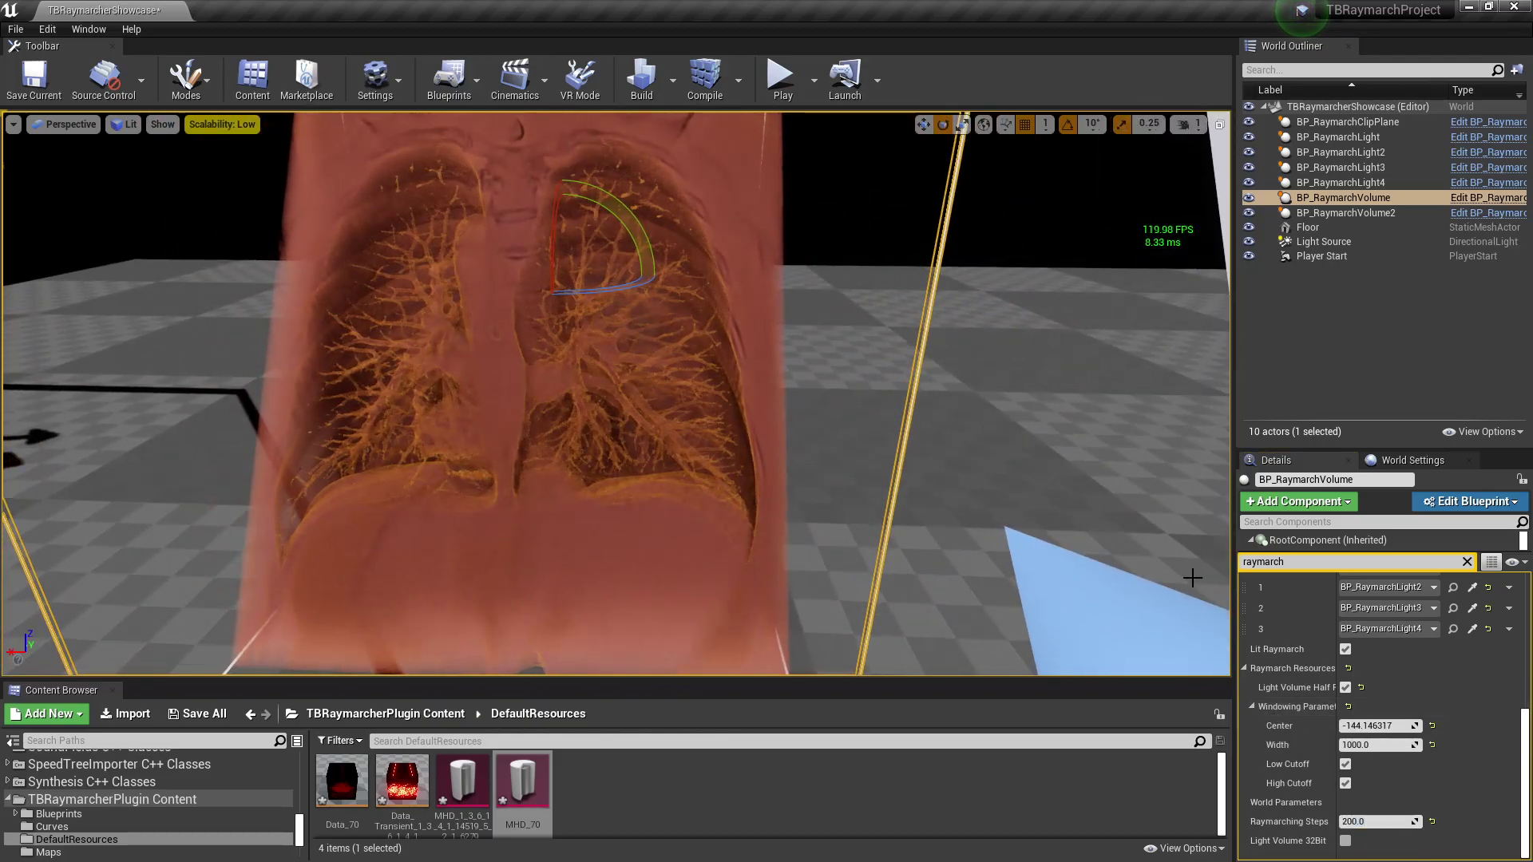
{"action": "key", "text": "s"}
{"action": "mouse_move", "coordinate": [868, 424]}
{"action": "right_mouse_down"}
{"action": "mouse_move", "coordinate": [838, 407]}
{"action": "mouse_move", "coordinate": [838, 430]}
{"action": "mouse_move", "coordinate": [887, 429]}
{"action": "right_mouse_up"}
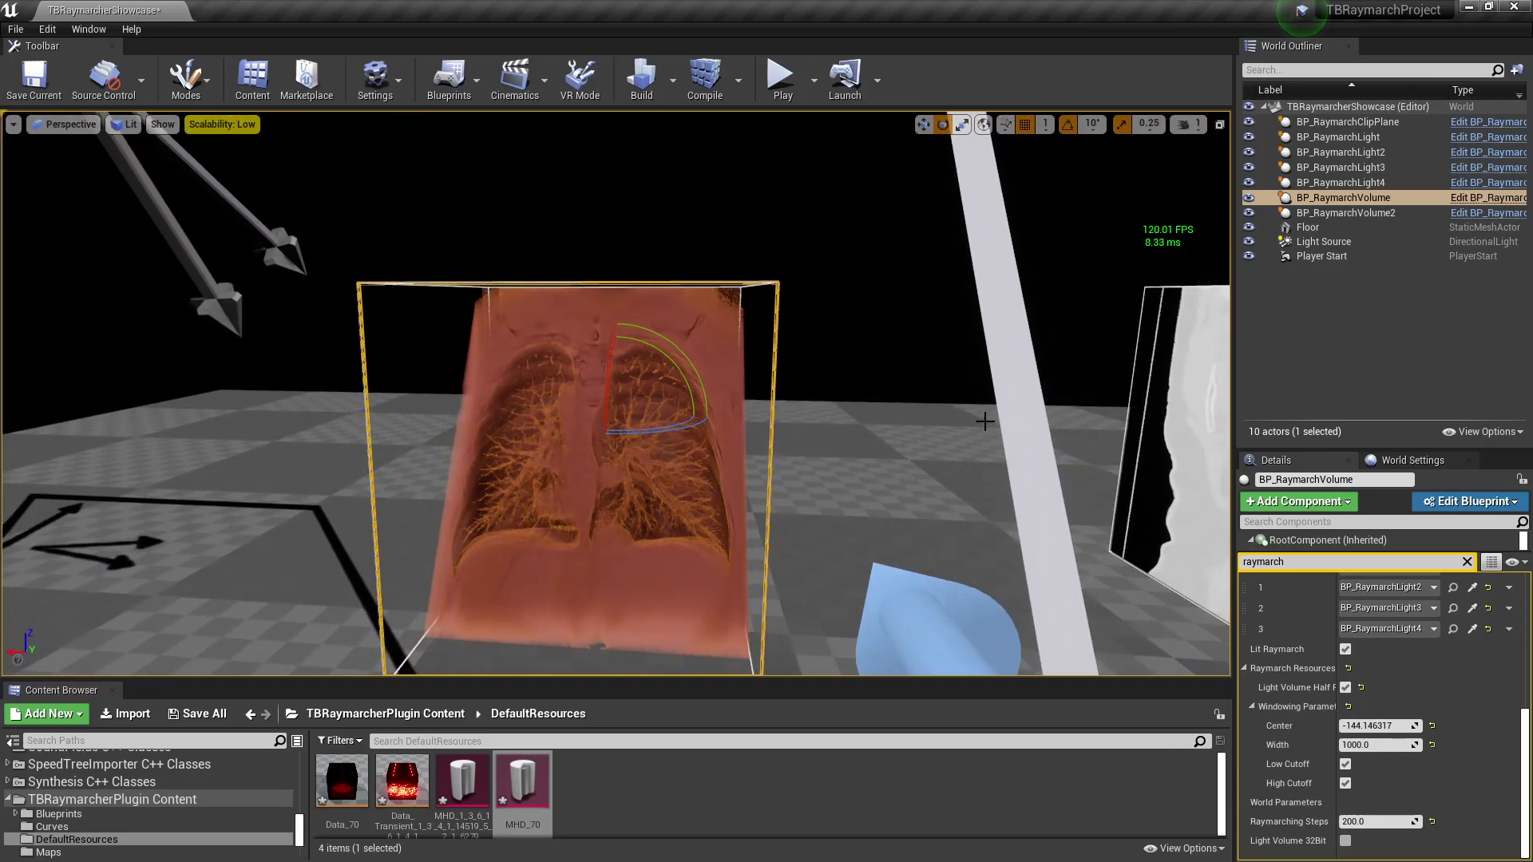
{"action": "key", "text": "s"}
{"action": "right_click_drag", "start_coordinate": [1023, 563], "coordinate": [1010, 551]}
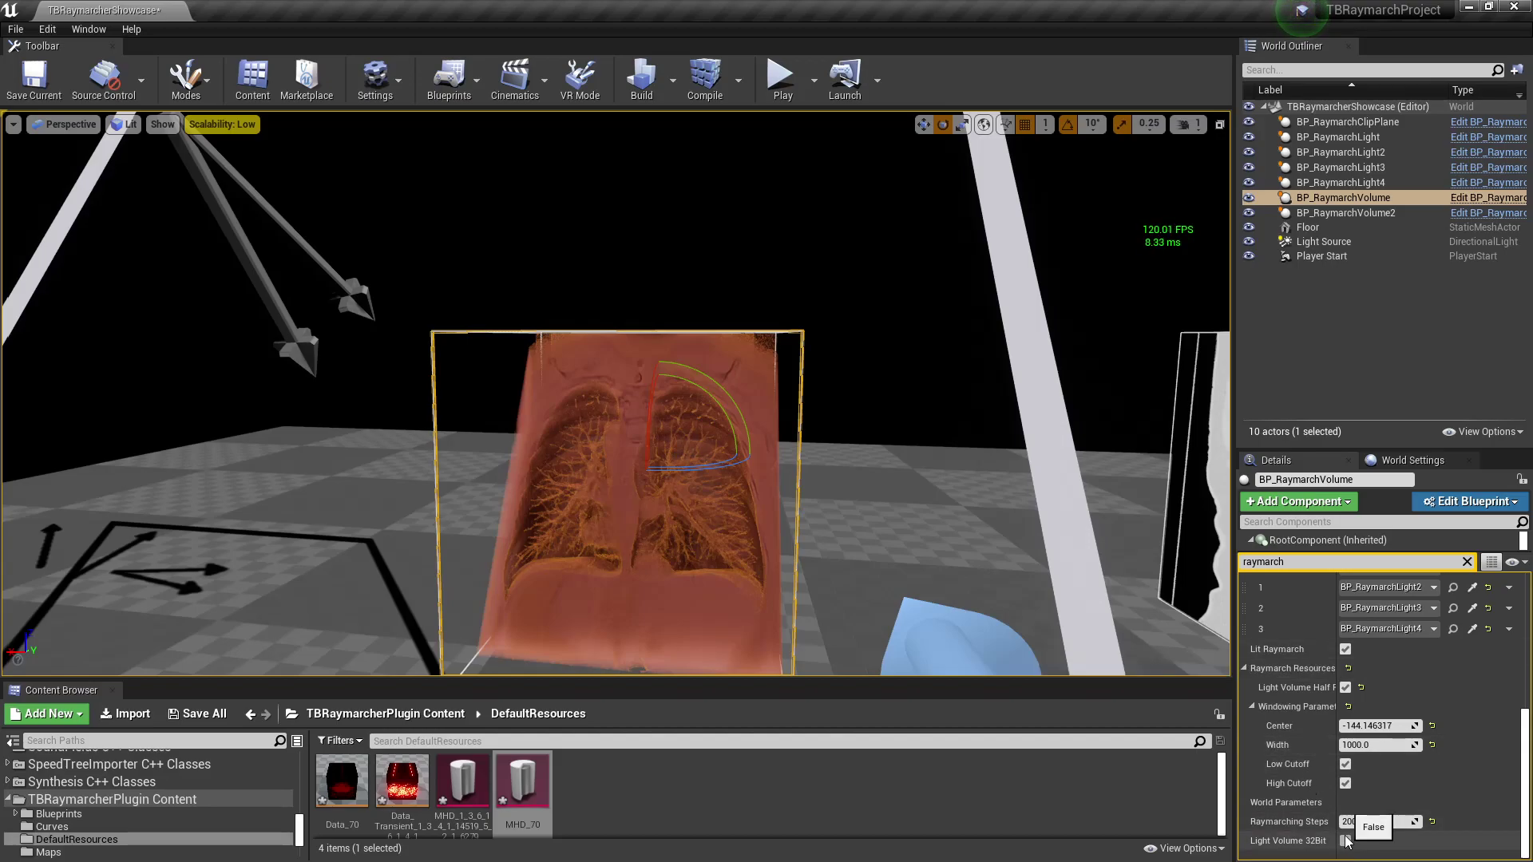
Look over the two raymarch light arrows above the lung volume and their placement relative to it.
{"action": "right_click_drag", "start_coordinate": [1076, 579], "coordinate": [910, 523]}
{"action": "key", "text": "w"}
{"action": "key", "text": "s"}
{"action": "key", "text": "s"}
{"action": "left_click", "coordinate": [438, 277]}
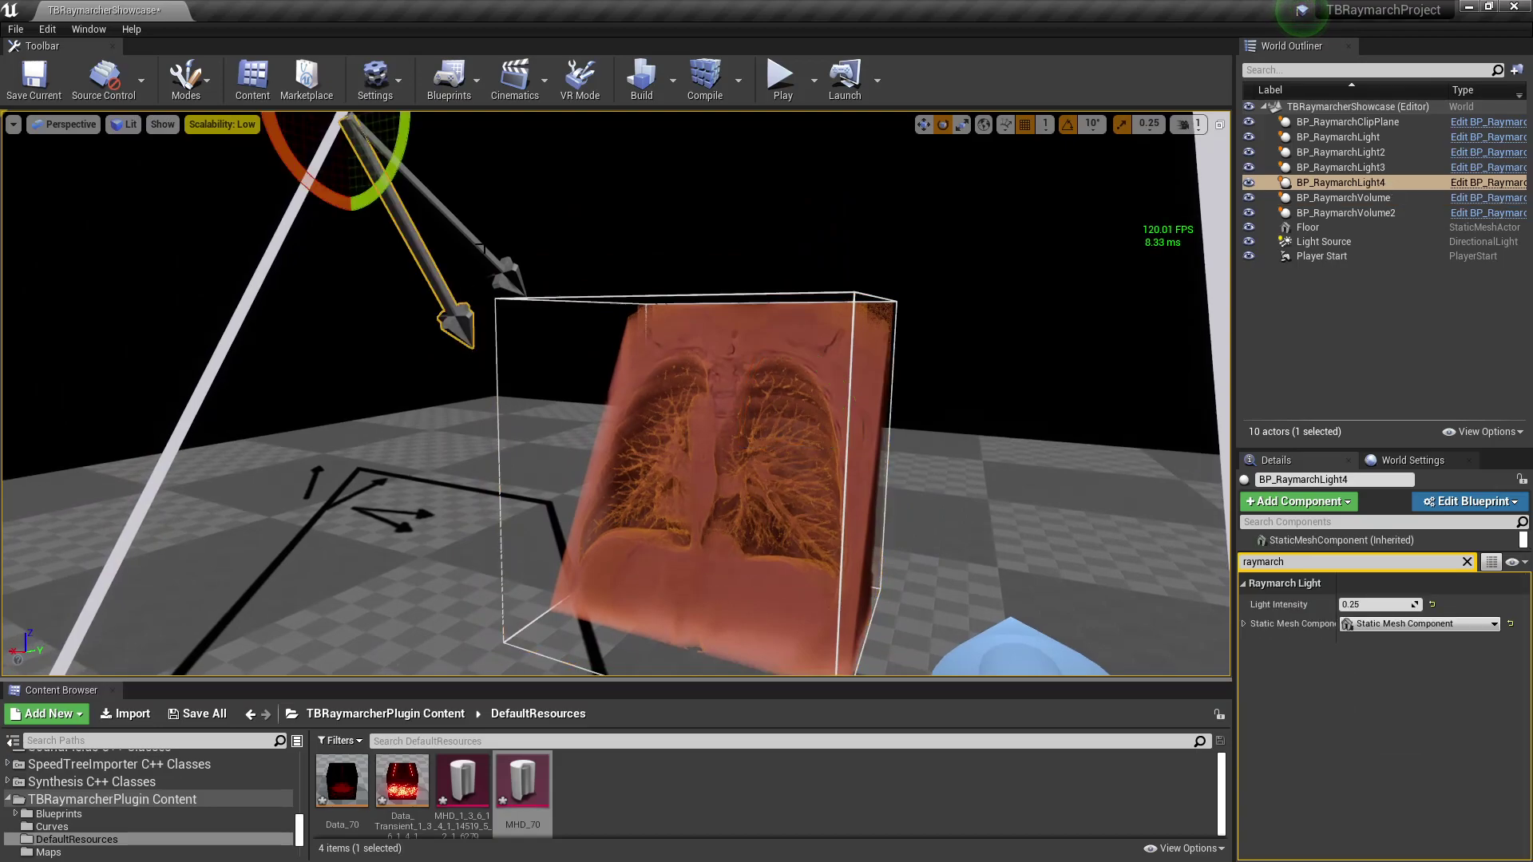
{"action": "left_click", "coordinate": [481, 247]}
{"action": "mouse_move", "coordinate": [480, 247]}
{"action": "right_mouse_down"}
{"action": "mouse_move", "coordinate": [409, 180]}
{"action": "mouse_move", "coordinate": [511, 251]}
{"action": "right_mouse_up"}
{"action": "key", "text": "a"}
{"action": "key", "text": "s"}
{"action": "key", "text": "s"}
Reselect the lung volume and enable its Light Volume 32Bit option.
{"action": "left_click", "coordinate": [657, 402]}
{"action": "scroll", "coordinate": [1530, 725], "scroll_direction": "down", "scroll_amount": 5}
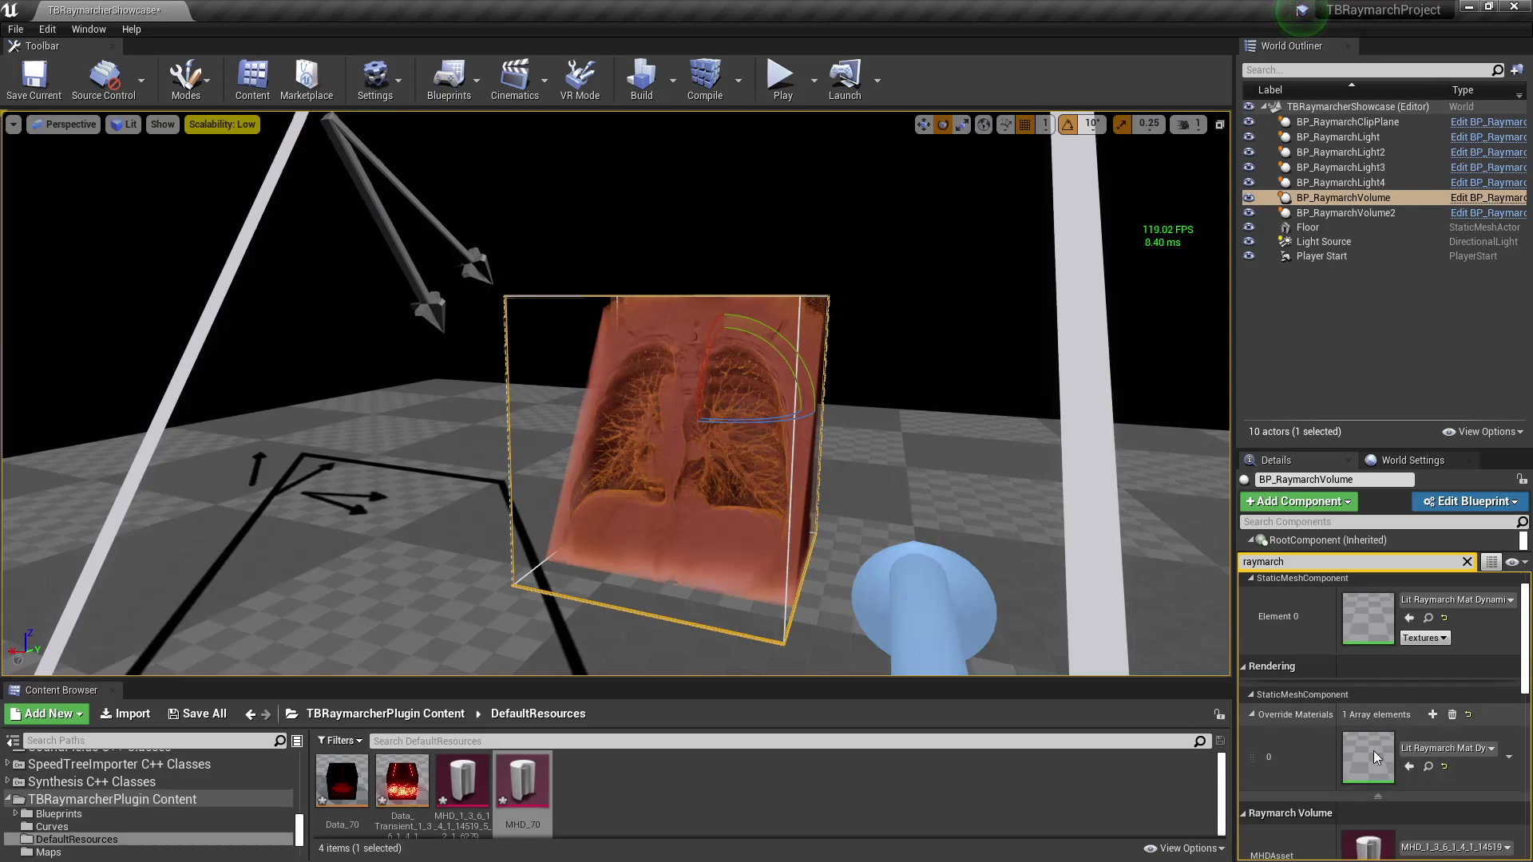
{"action": "scroll", "coordinate": [1530, 725], "scroll_direction": "down", "scroll_amount": 4}
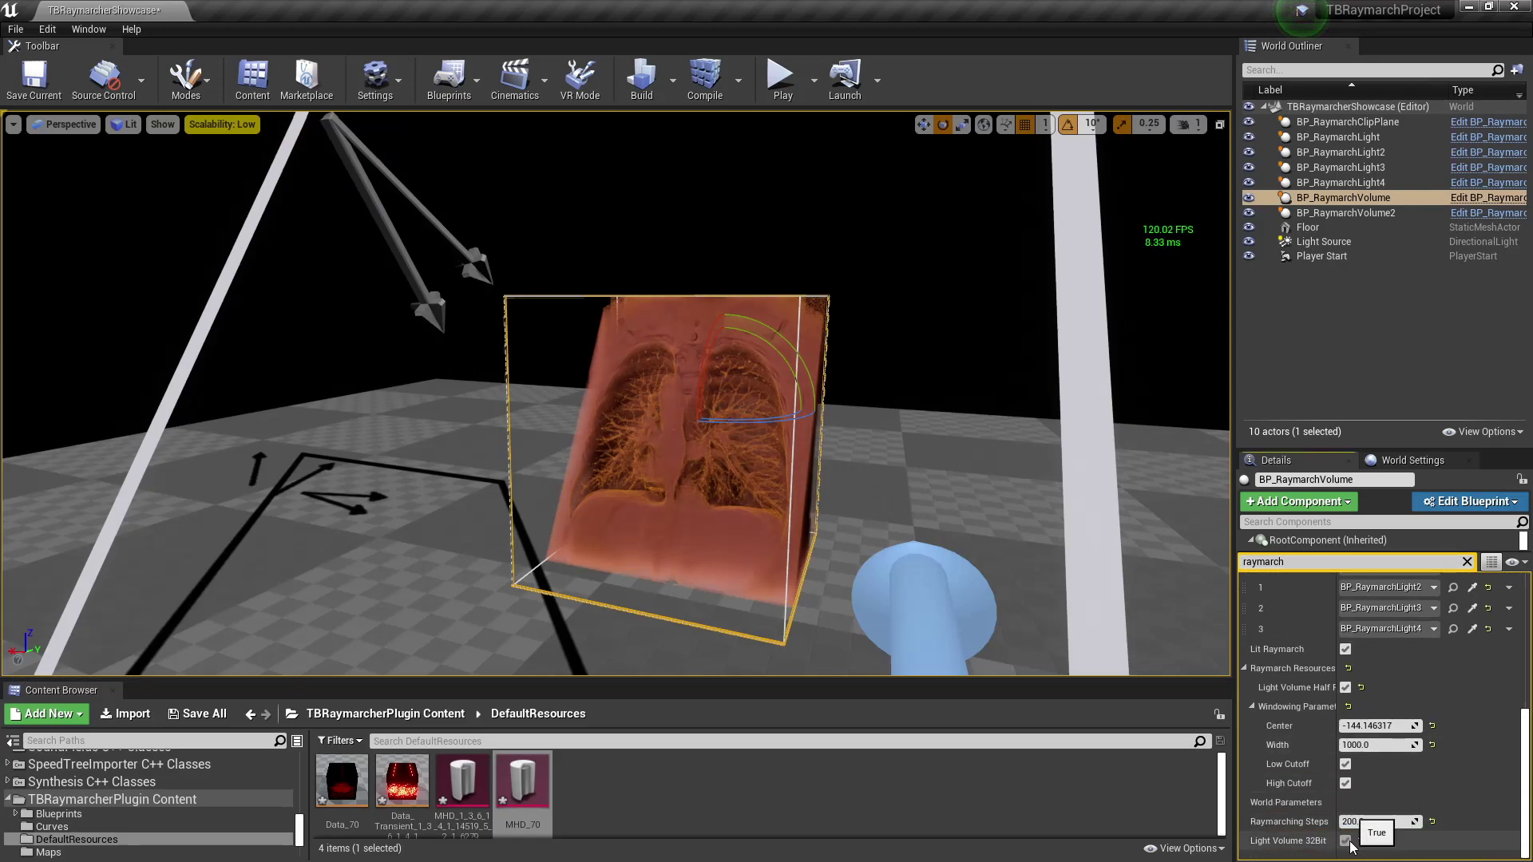
{"action": "key", "text": "w"}
{"action": "right_click_drag", "start_coordinate": [951, 523], "coordinate": [998, 538]}
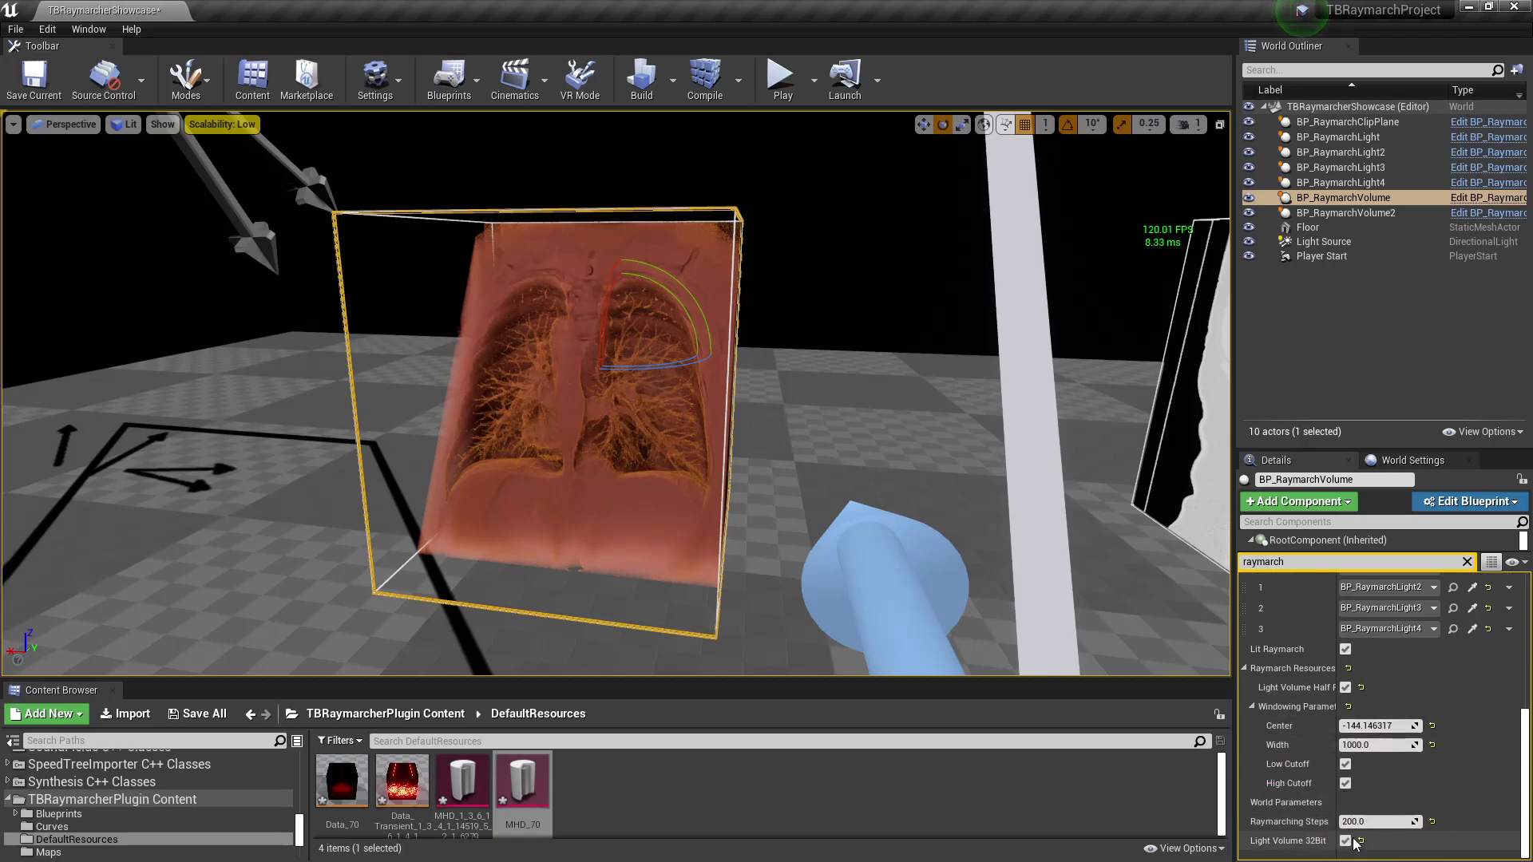
Select BP_RaymarchLight2 above the volume and rotate it slightly.
{"action": "right_click_drag", "start_coordinate": [1038, 479], "coordinate": [992, 462]}
{"action": "key", "text": "s"}
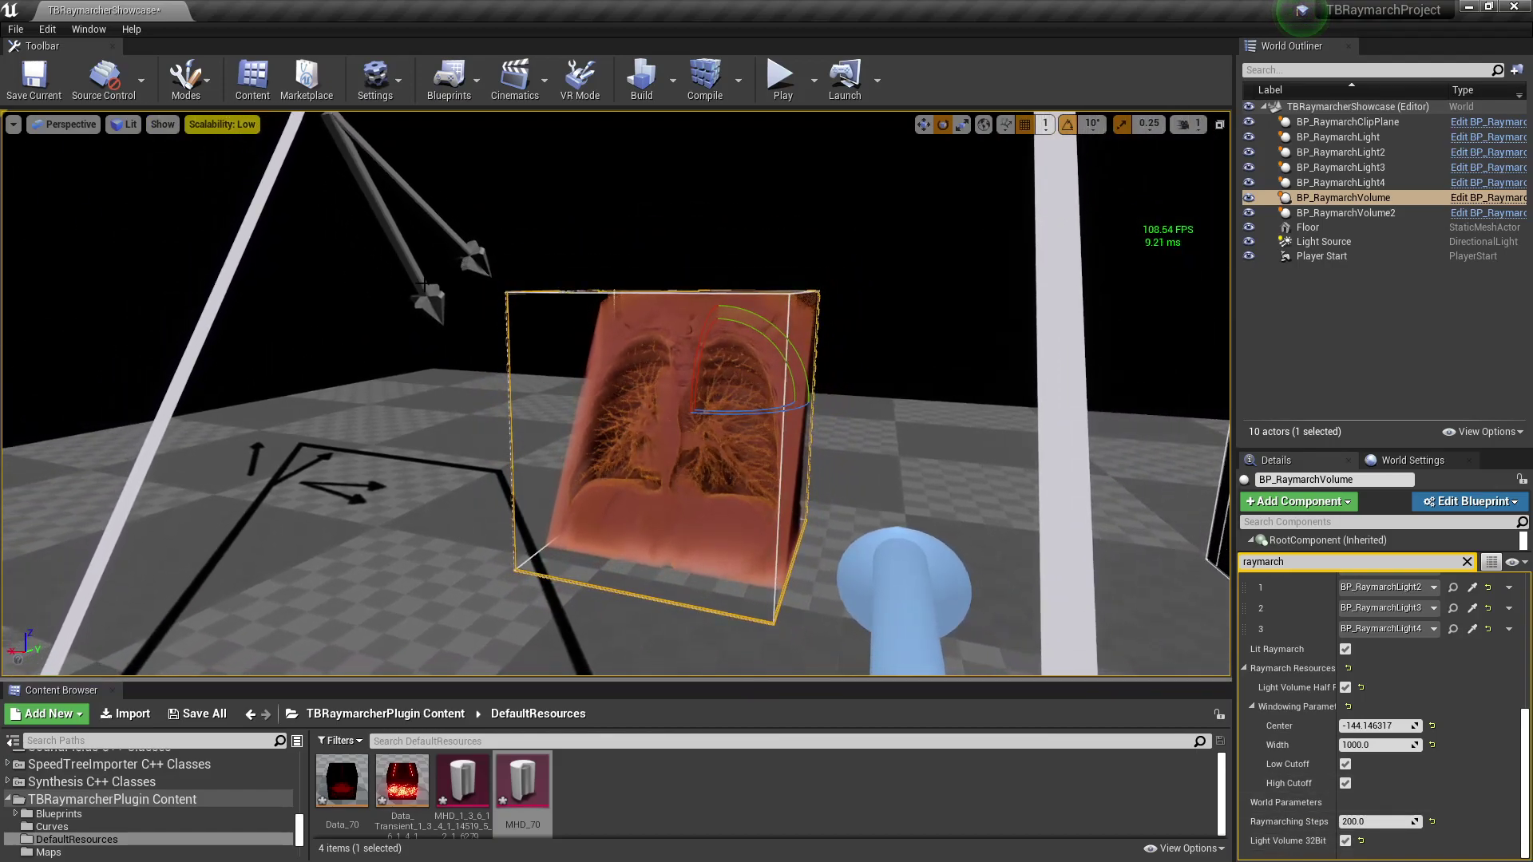
{"action": "mouse_move", "coordinate": [665, 371]}
{"action": "right_mouse_down"}
{"action": "mouse_move", "coordinate": [638, 314]}
{"action": "mouse_move", "coordinate": [669, 361]}
{"action": "right_mouse_up"}
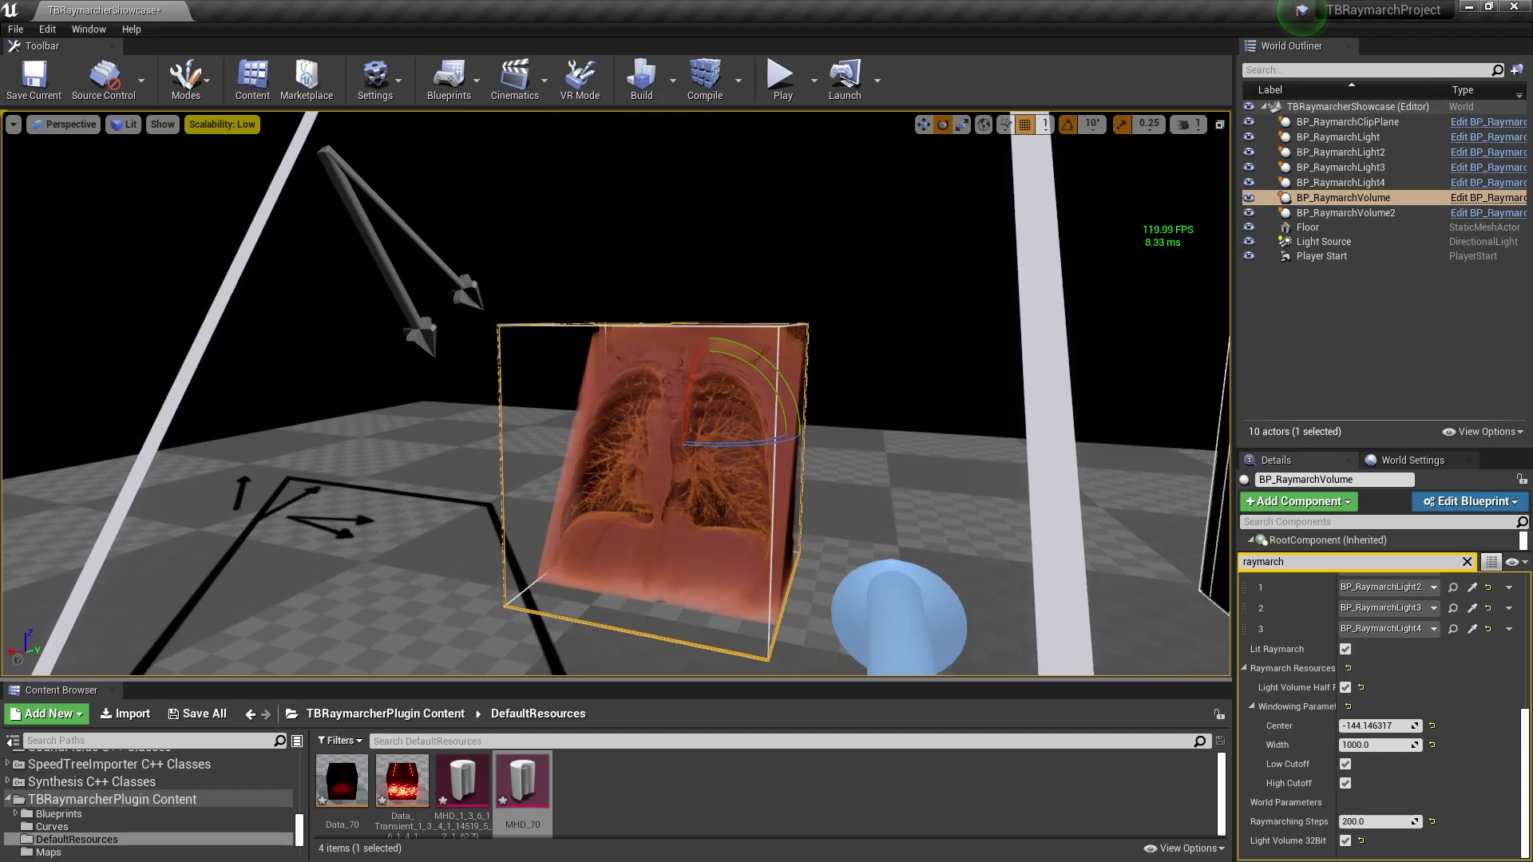
{"action": "left_click", "coordinate": [426, 328]}
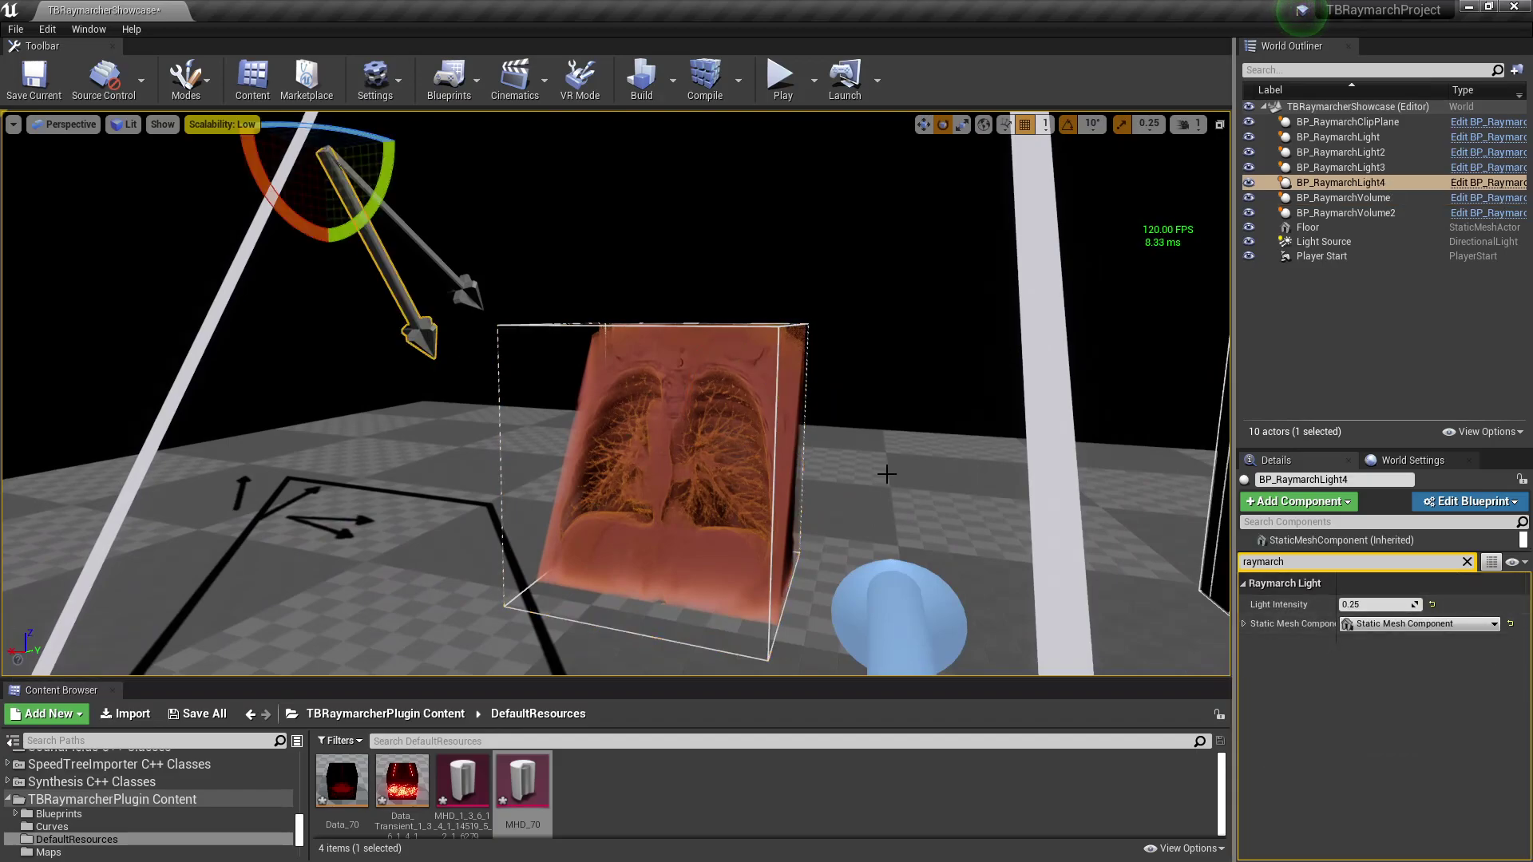
{"action": "left_click", "coordinate": [451, 273]}
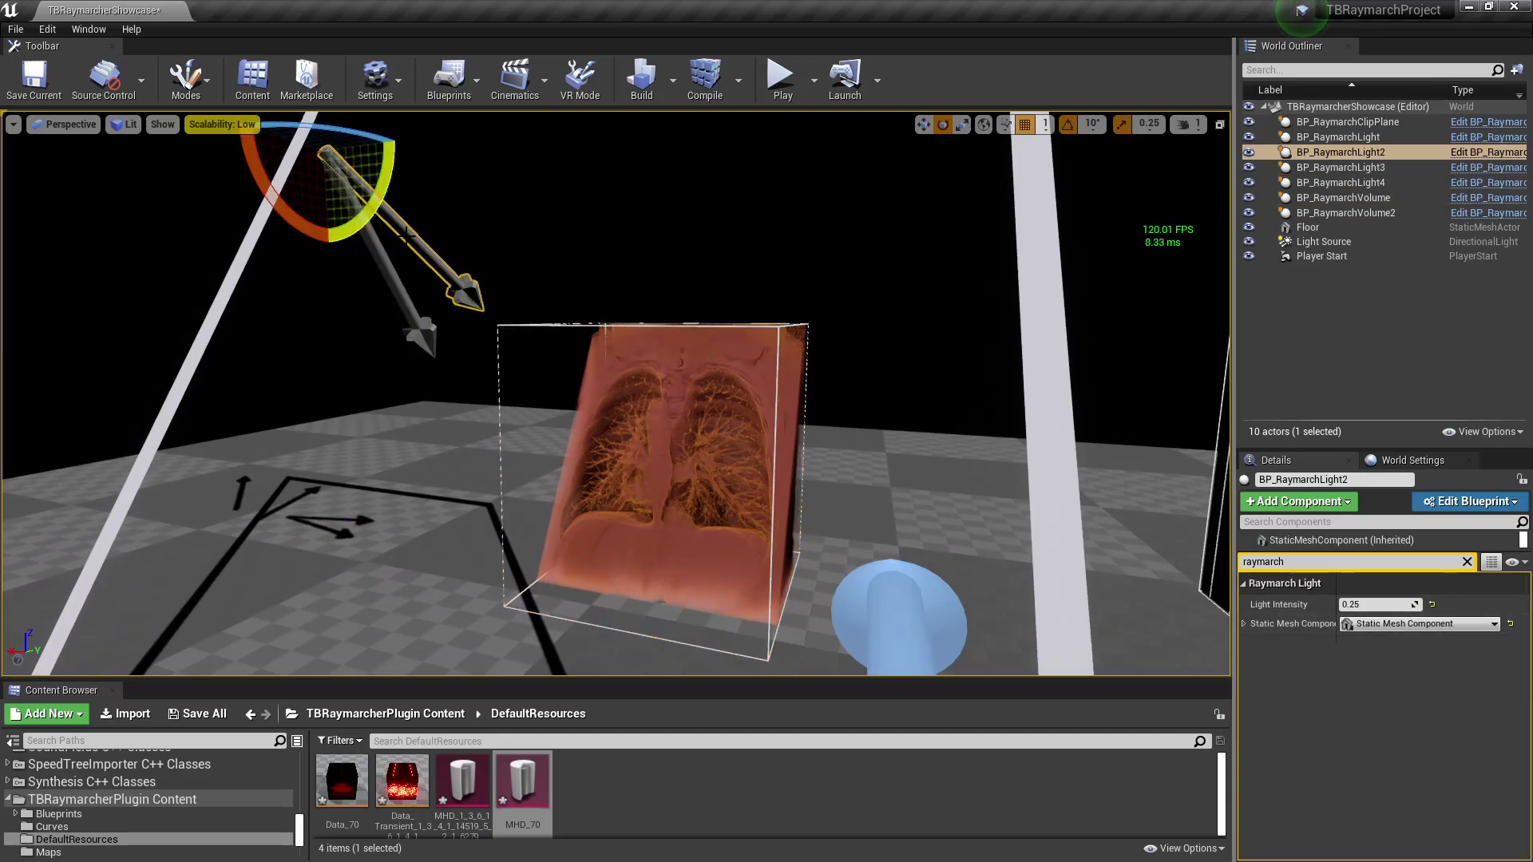
{"action": "mouse_move", "coordinate": [383, 137]}
{"action": "left_mouse_down"}
{"action": "mouse_move", "coordinate": [479, 146]}
{"action": "mouse_move", "coordinate": [388, 141]}
{"action": "left_mouse_up"}
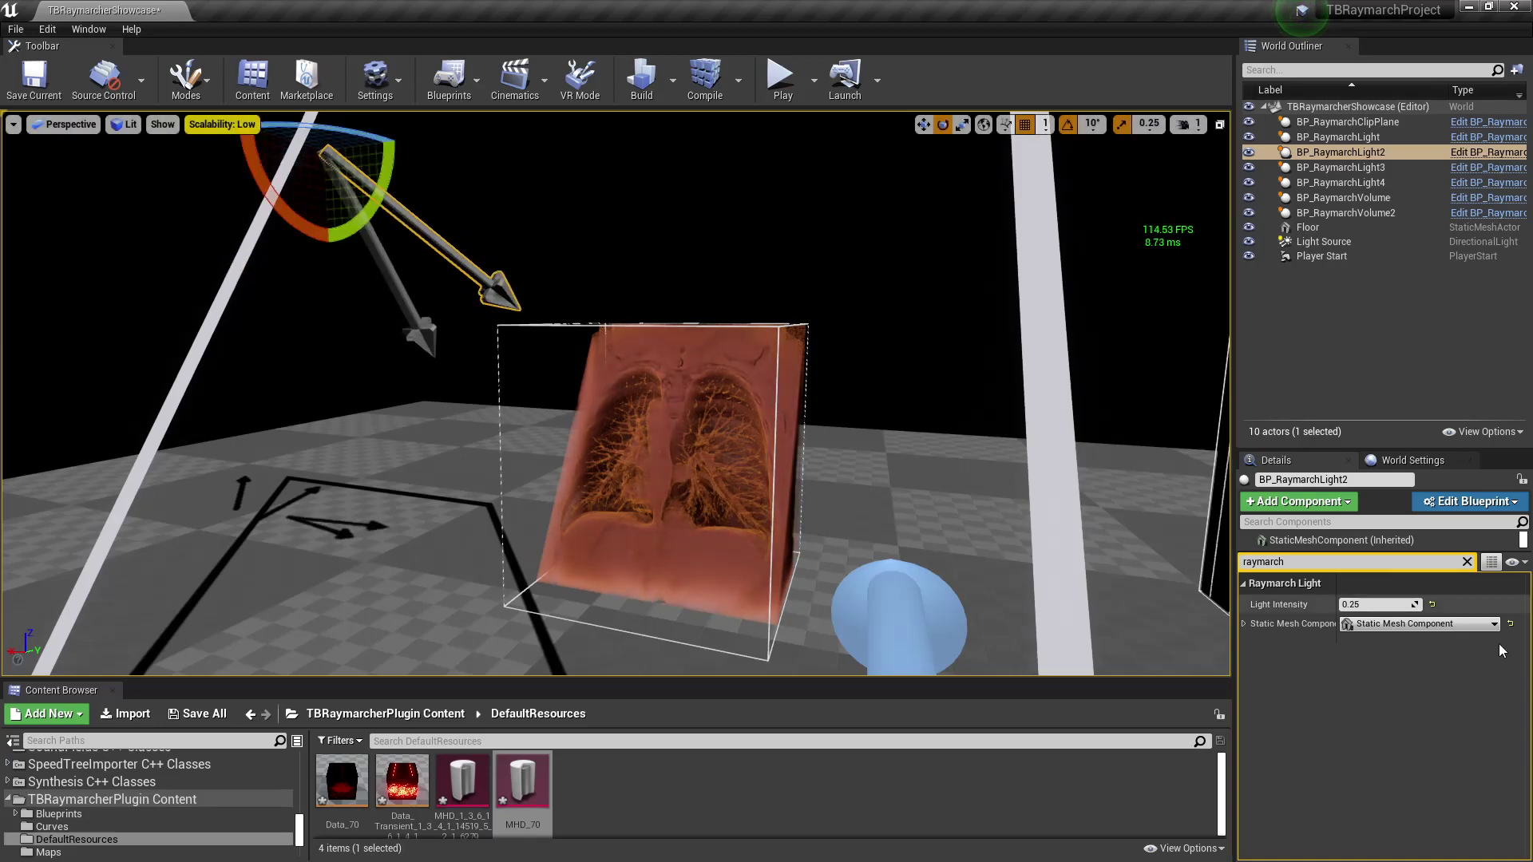
Raise the Light Intensity of BP_RaymarchLight2 to 50.
{"action": "left_click", "coordinate": [1394, 602]}
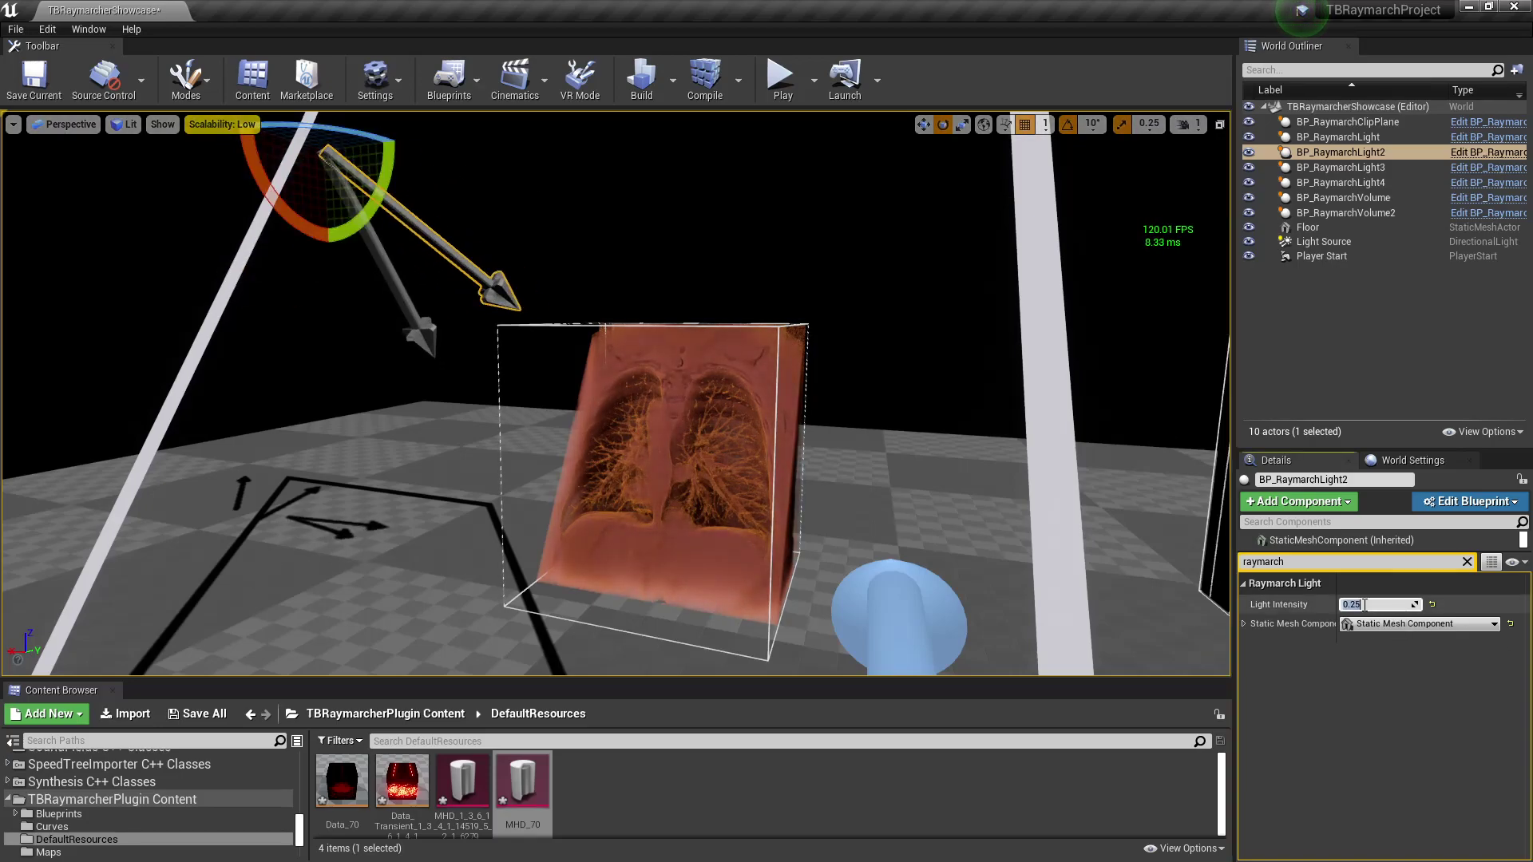
{"action": "mouse_move", "coordinate": [1415, 604]}
{"action": "left_mouse_down"}
{"action": "mouse_move", "coordinate": [1501, 604]}
{"action": "mouse_move", "coordinate": [1358, 604]}
{"action": "mouse_move", "coordinate": [1410, 604]}
{"action": "left_mouse_up"}
{"action": "left_click", "coordinate": [1410, 605]}
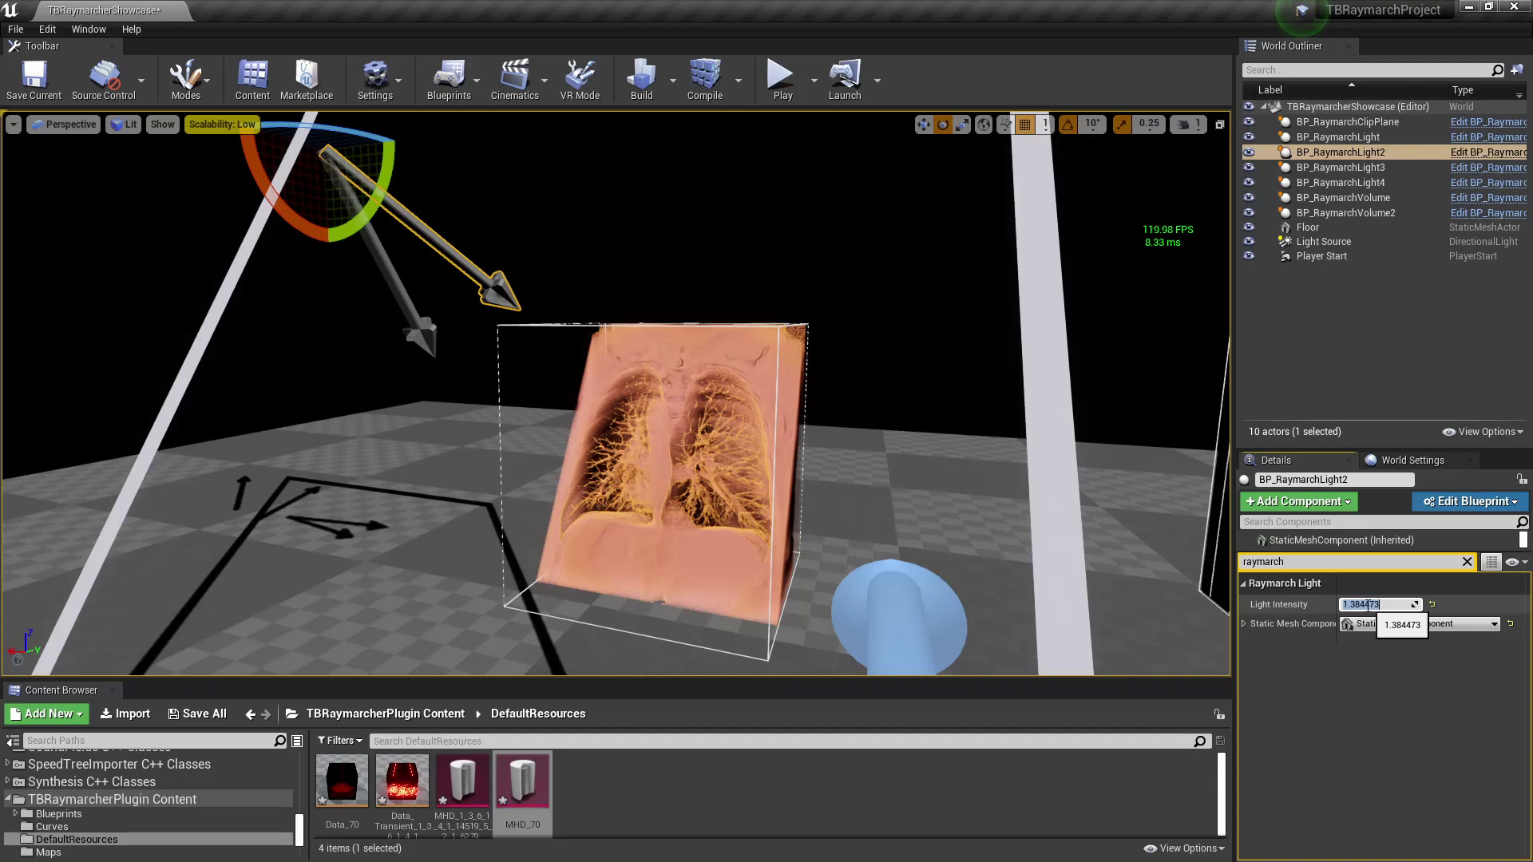
{"action": "key", "text": "Return"}
View the scene from above and rotate BP_RaymarchLight2 around its vertical axis.
{"action": "right_click_drag", "start_coordinate": [982, 495], "coordinate": [1078, 463]}
{"action": "key", "text": "w"}
{"action": "key", "text": "a"}
{"action": "right_click_drag", "start_coordinate": [615, 391], "coordinate": [424, 414]}
{"action": "key", "text": "s"}
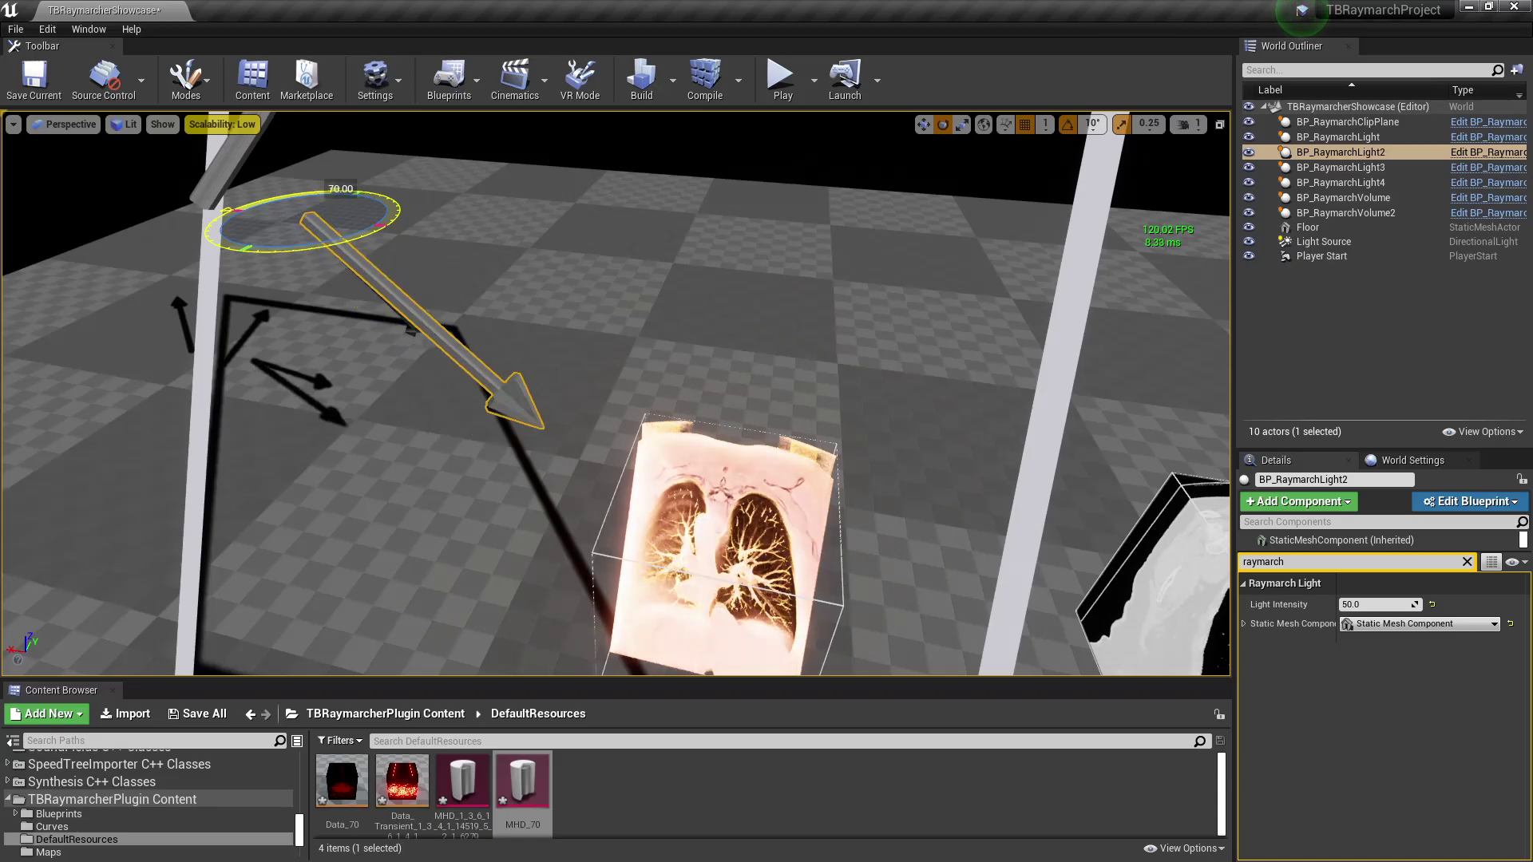
{"action": "left_click_drag", "start_coordinate": [311, 249], "coordinate": [315, 249]}
Examine the lung volume's brightness under the 50-intensity light from several distances.
{"action": "right_click_drag", "start_coordinate": [660, 380], "coordinate": [716, 411]}
{"action": "key", "text": "w"}
{"action": "key", "text": "s"}
{"action": "key", "text": "w"}
{"action": "key", "text": "s"}
{"action": "key", "text": "s"}
{"action": "key", "text": "a"}
{"action": "key", "text": "w"}
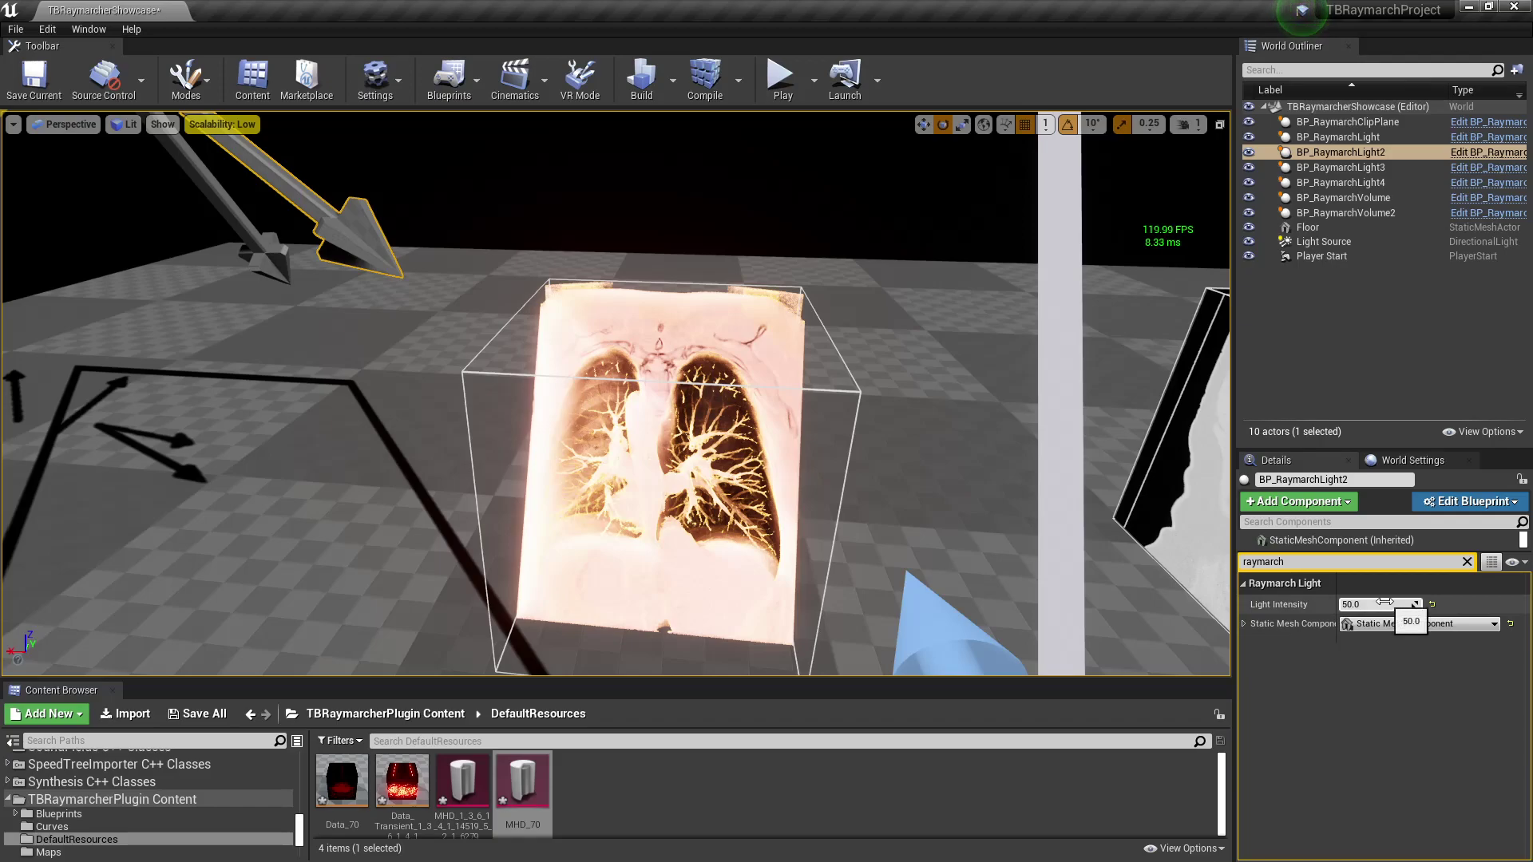
Select the lung volume, filter its details by "32" and disable Light Volume 32Bit.
{"action": "left_click", "coordinate": [601, 340]}
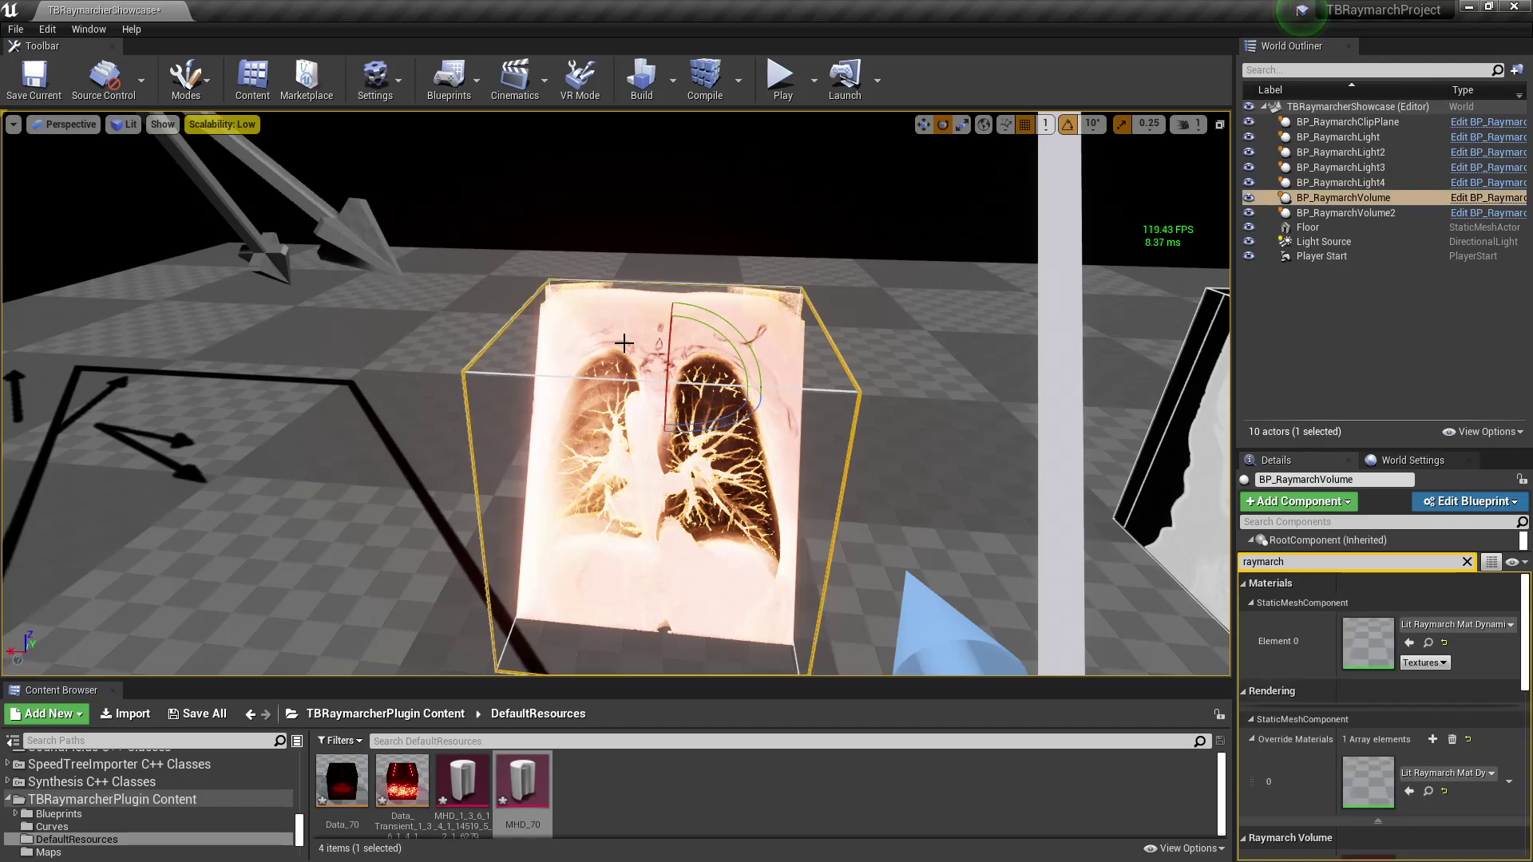
{"action": "left_click", "coordinate": [1468, 562]}
{"action": "left_click_drag", "start_coordinate": [1525, 603], "coordinate": [1529, 852]}
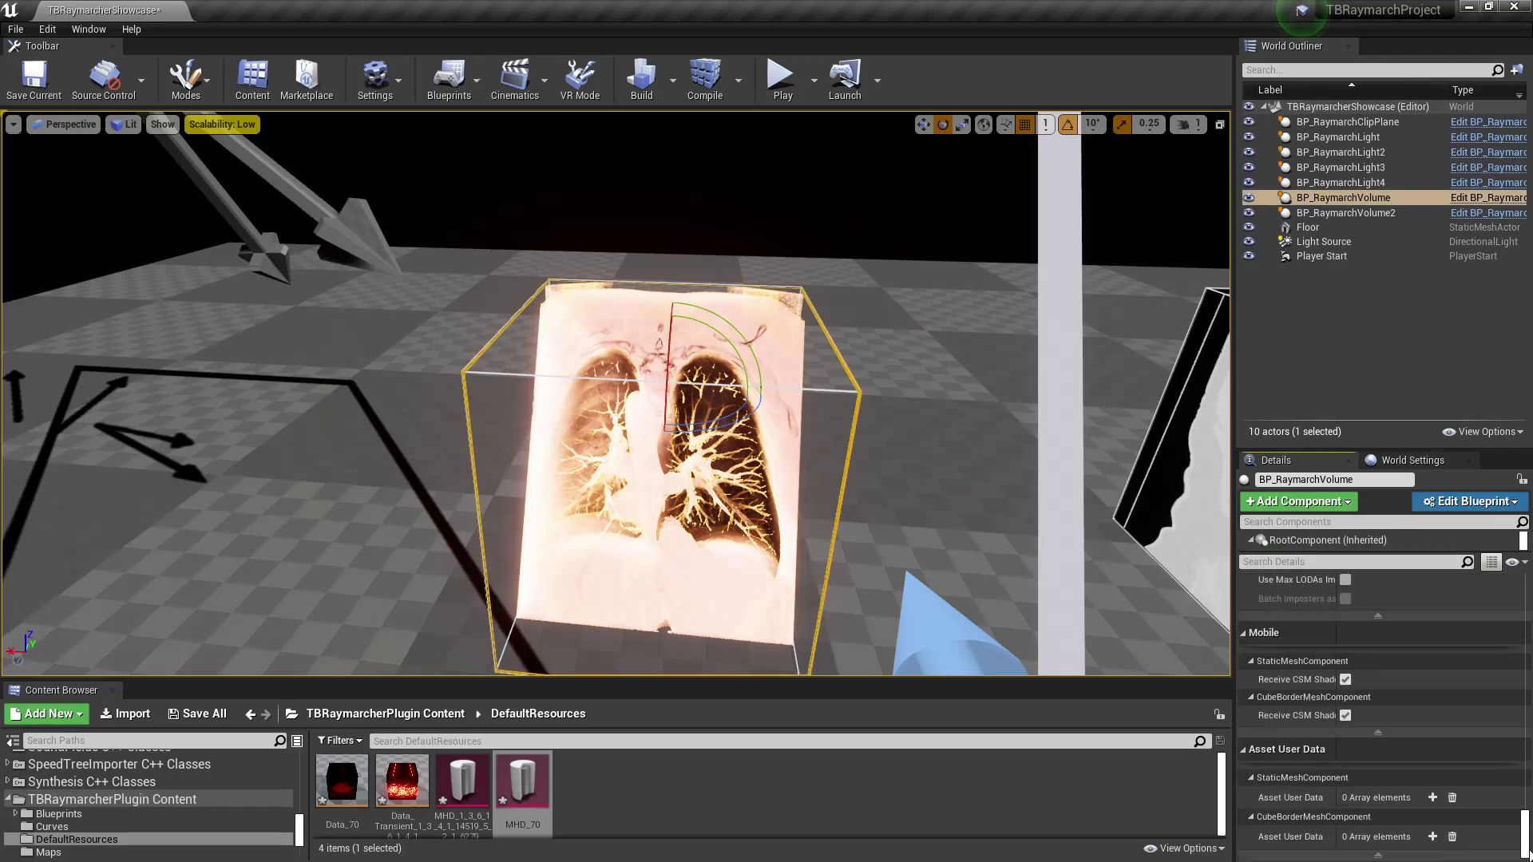
{"action": "scroll", "coordinate": [1406, 719], "scroll_direction": "up", "scroll_amount": 5}
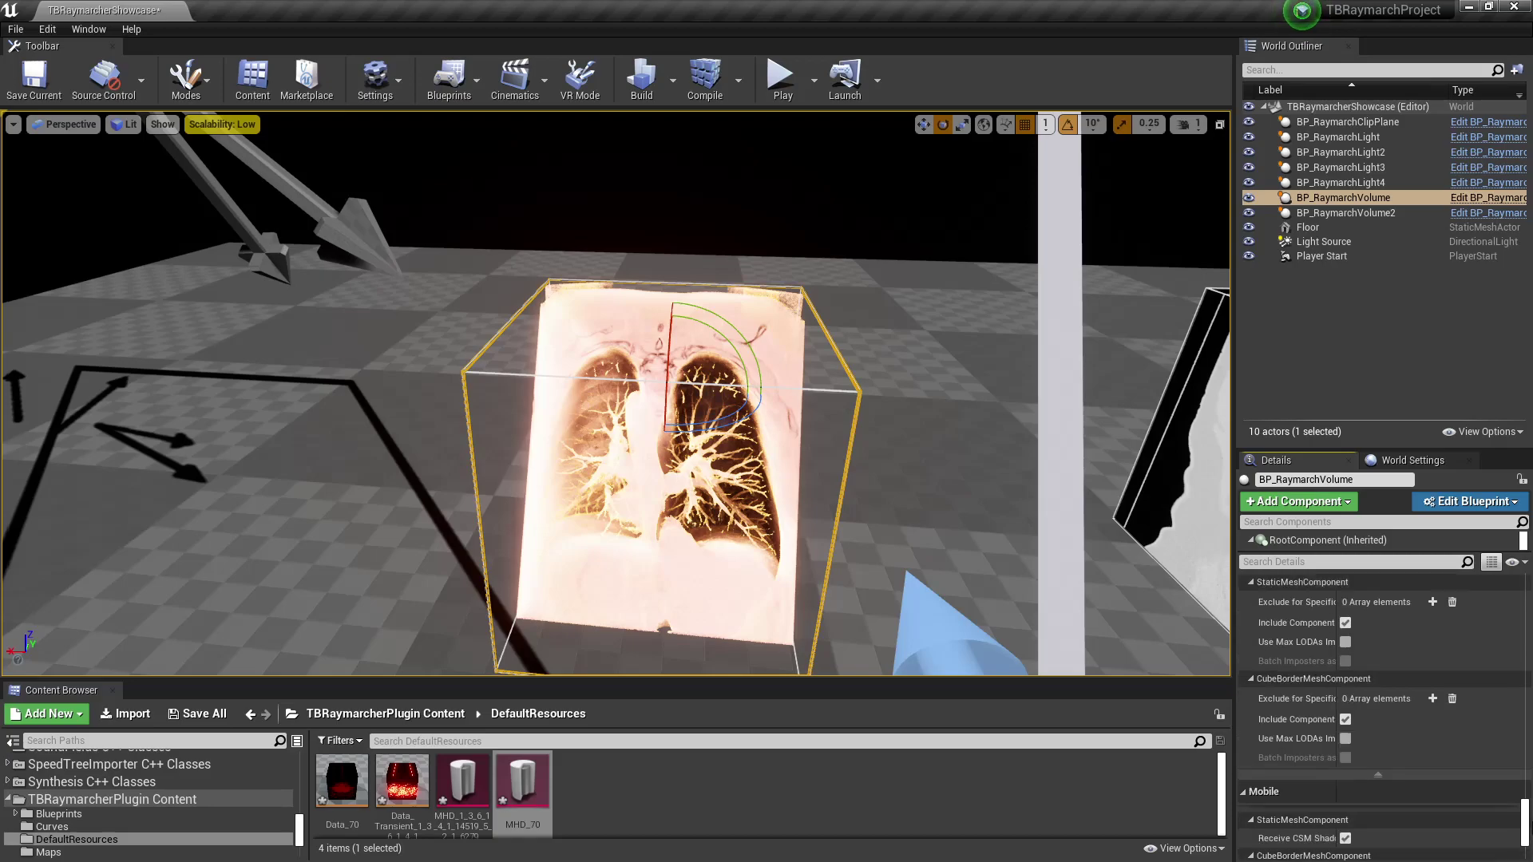
{"action": "left_click", "coordinate": [1340, 562]}
{"action": "type", "text": "32"}
{"action": "left_click", "coordinate": [1345, 605]}
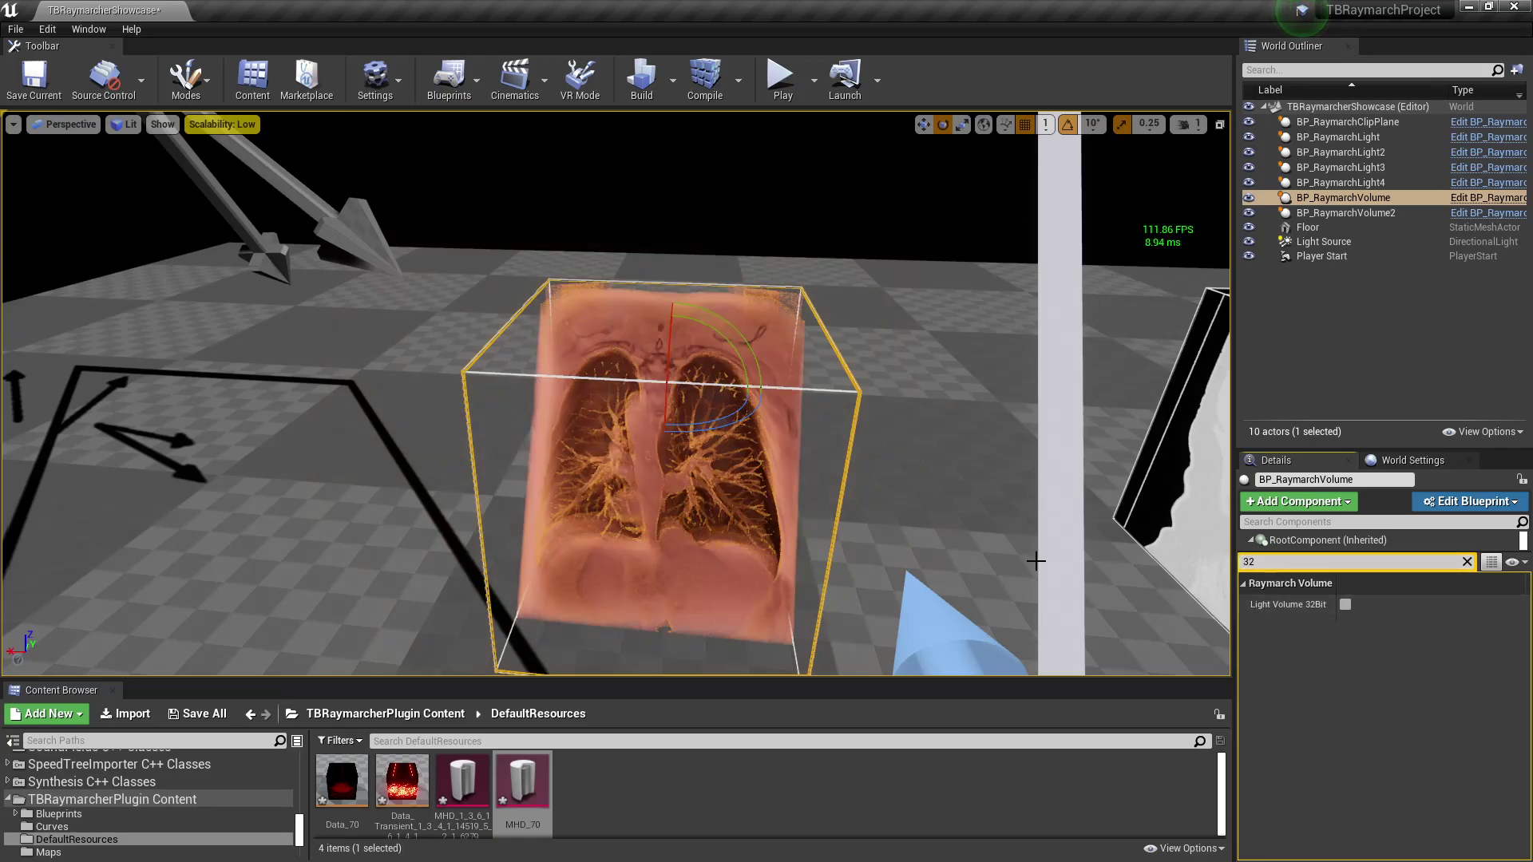
Focus on BP_RaymarchLight2, clear the details filter and check its Light Intensity.
{"action": "double_click", "coordinate": [1342, 151]}
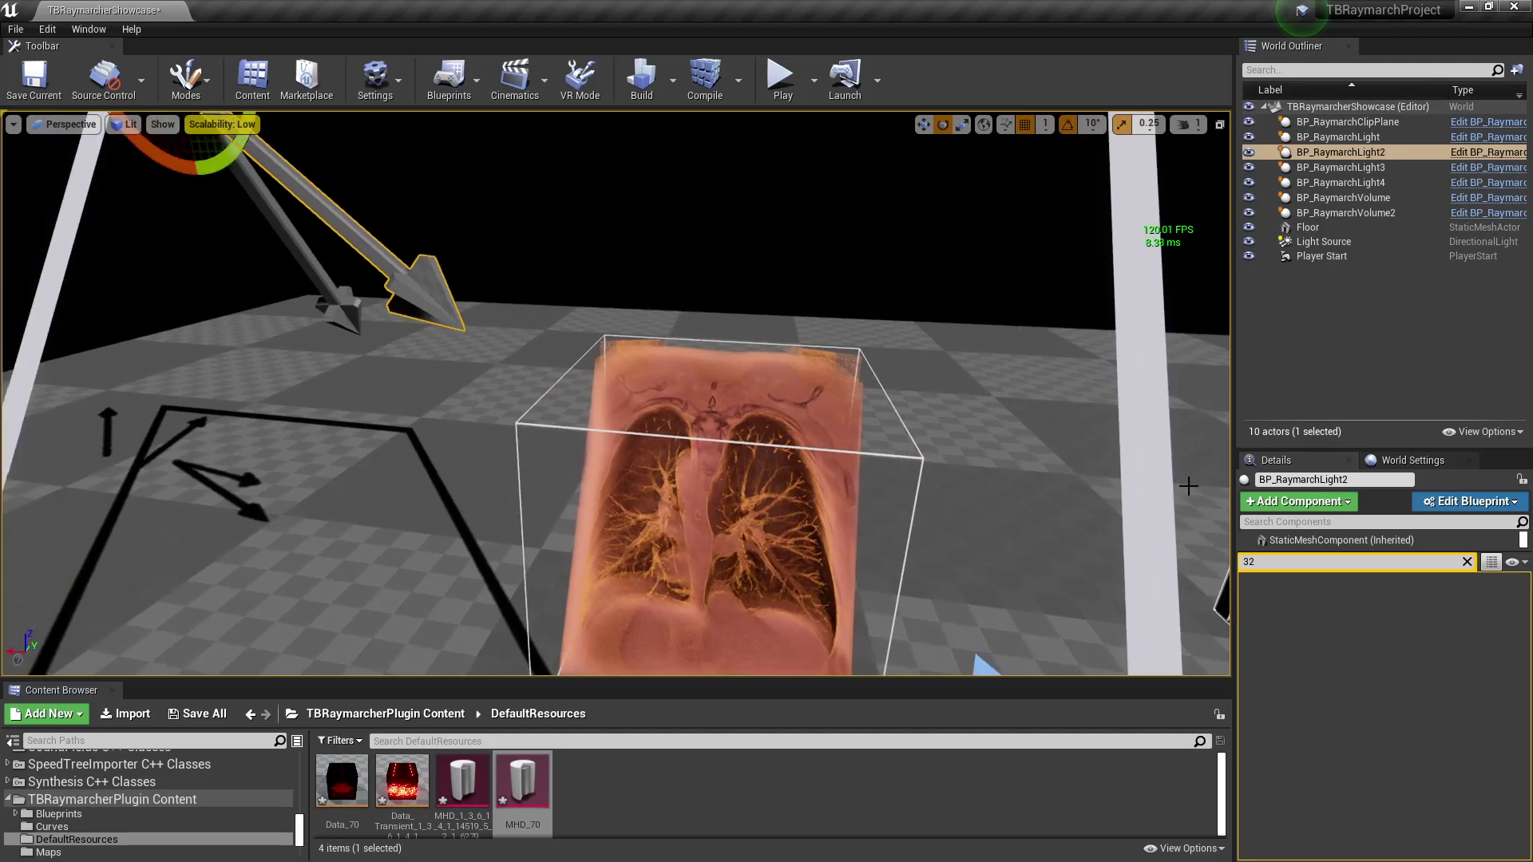
{"action": "left_click", "coordinate": [1467, 562]}
{"action": "left_click", "coordinate": [1378, 687]}
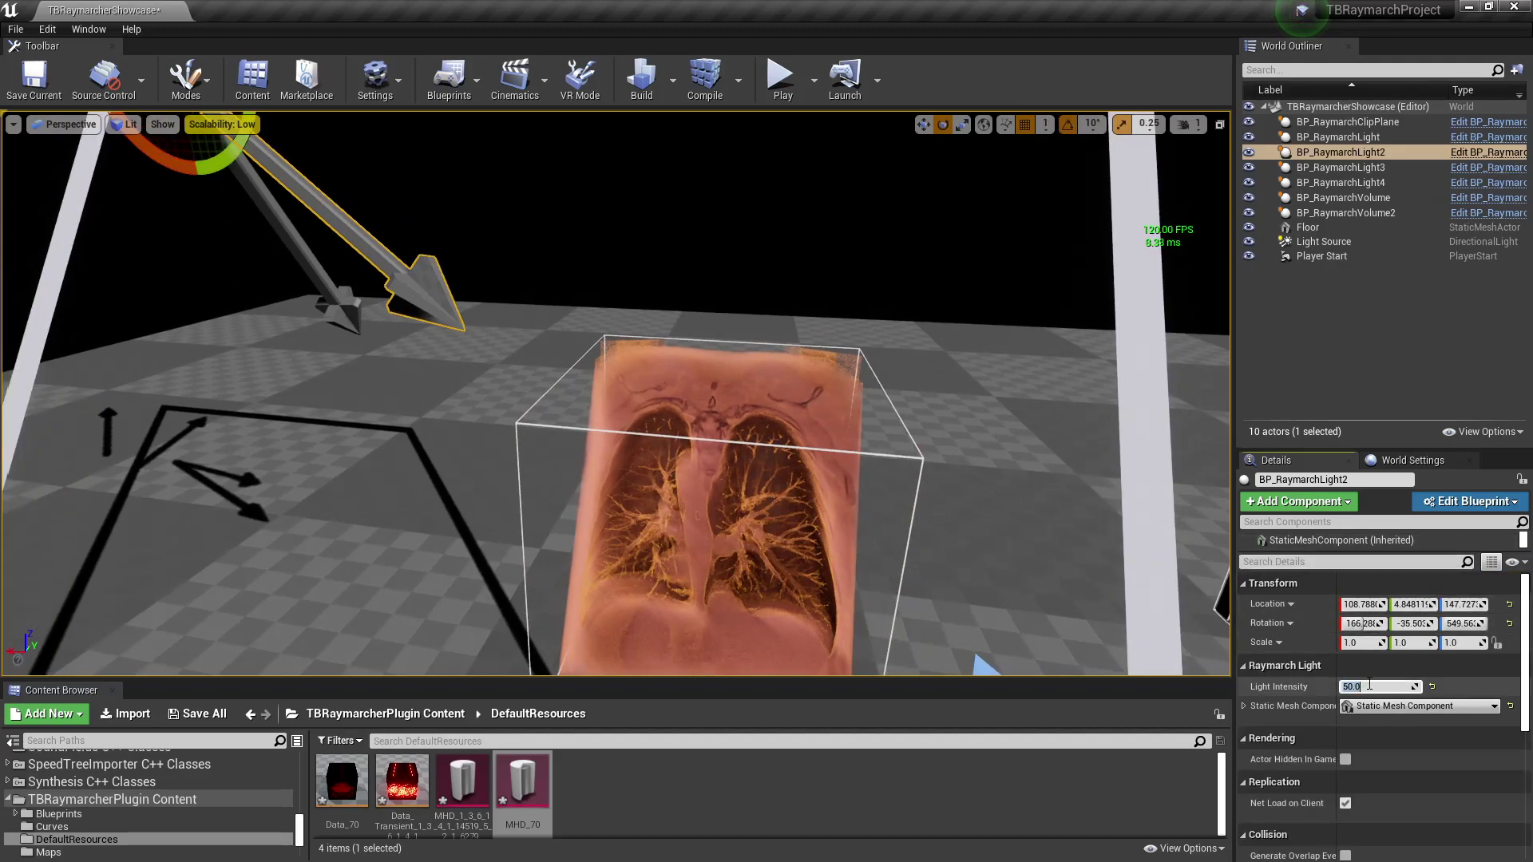
{"action": "mouse_move", "coordinate": [936, 527]}
{"action": "right_mouse_down"}
{"action": "mouse_move", "coordinate": [925, 553]}
{"action": "mouse_move", "coordinate": [943, 553]}
{"action": "right_mouse_up"}
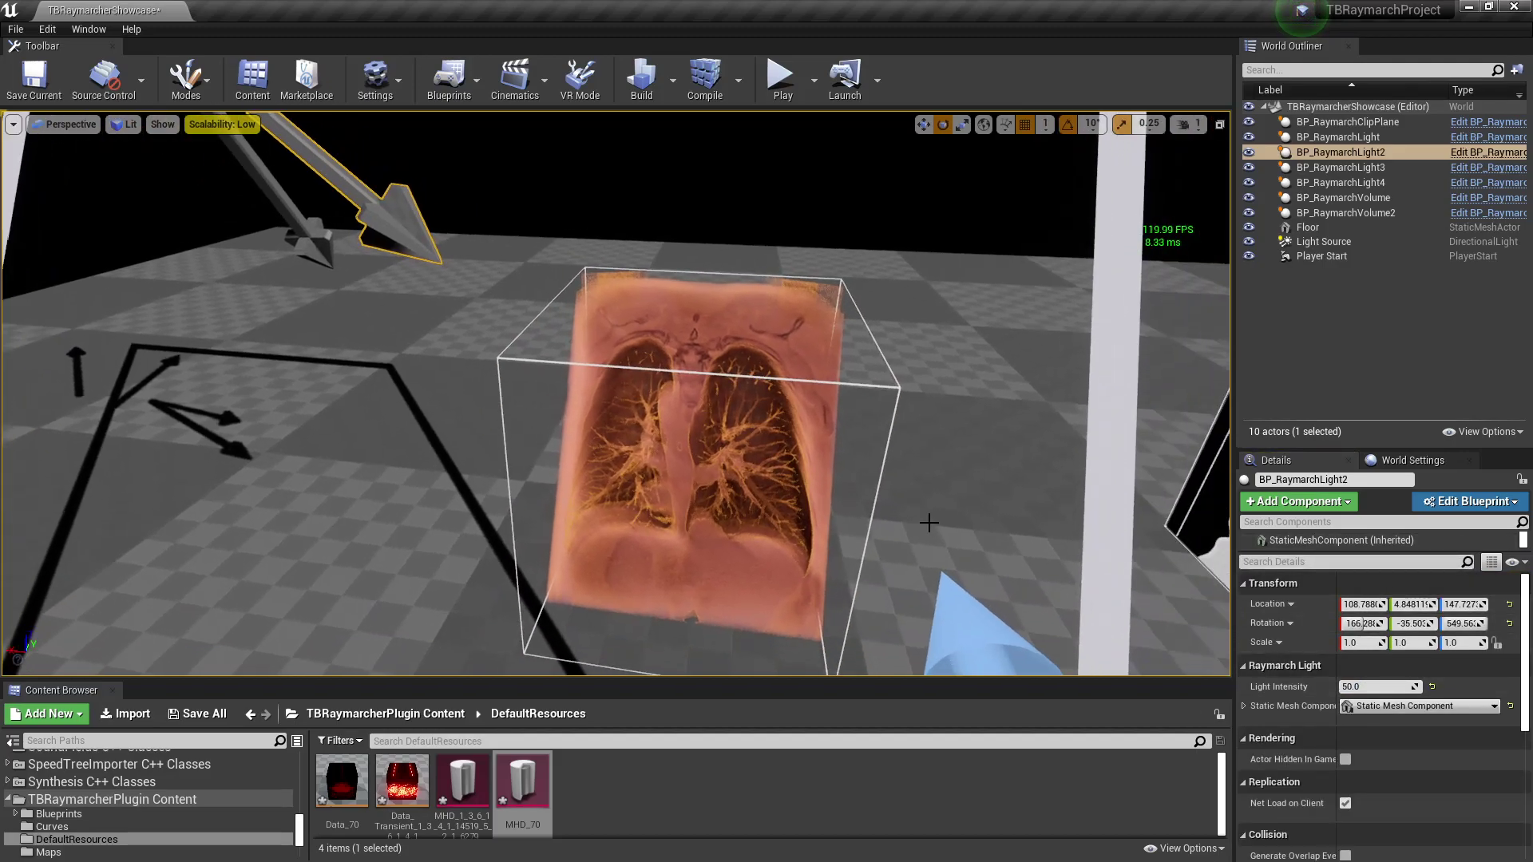
Try a Light Intensity of 1 on BP_RaymarchLight2 and lower it to 0.25.
{"action": "left_click", "coordinate": [1375, 687]}
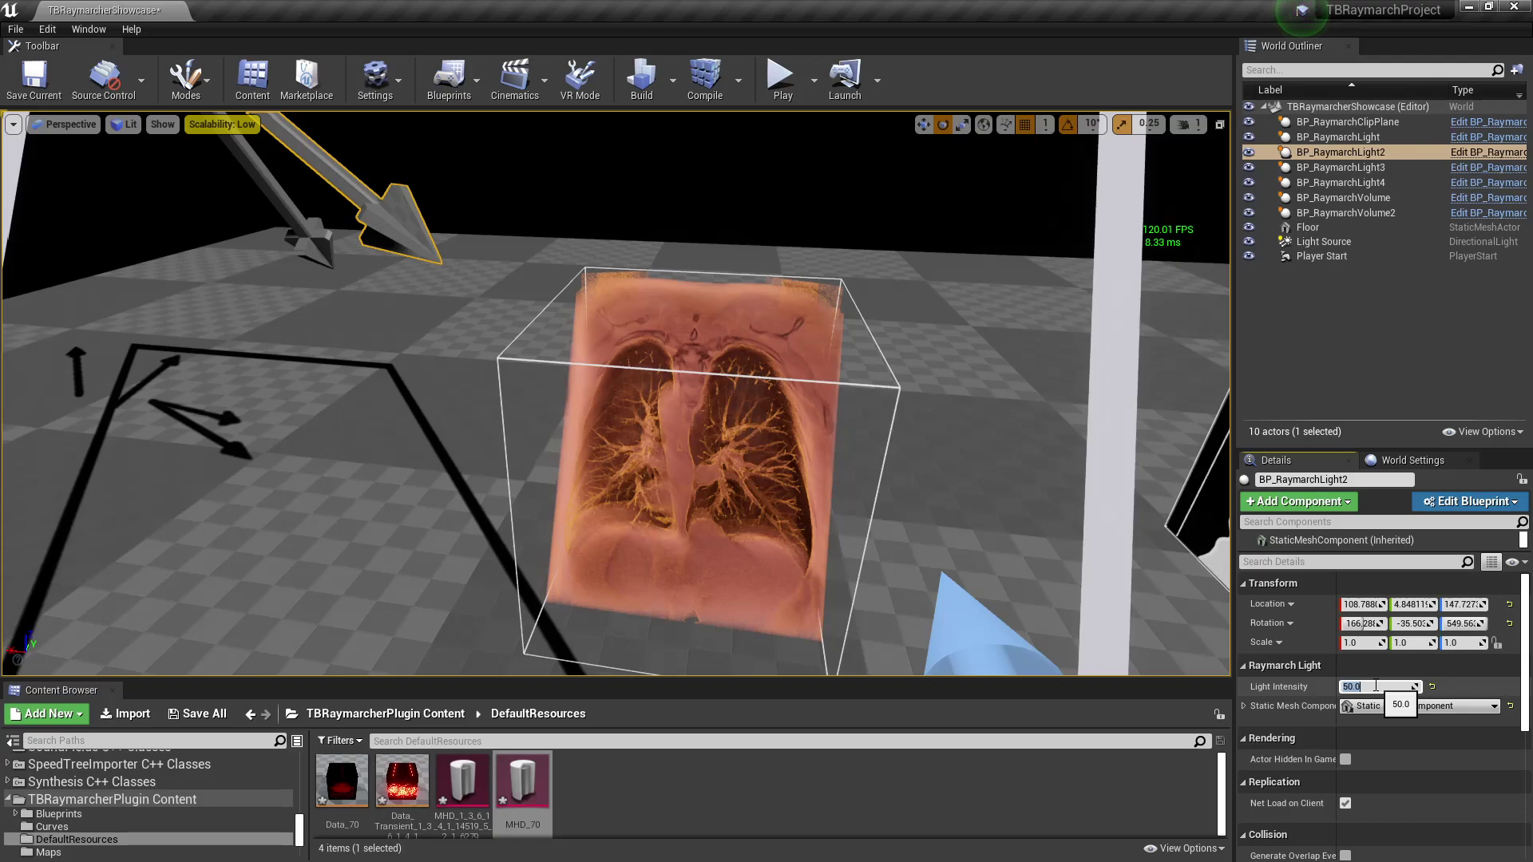
{"action": "type", "text": "1"}
{"action": "key", "text": "Return"}
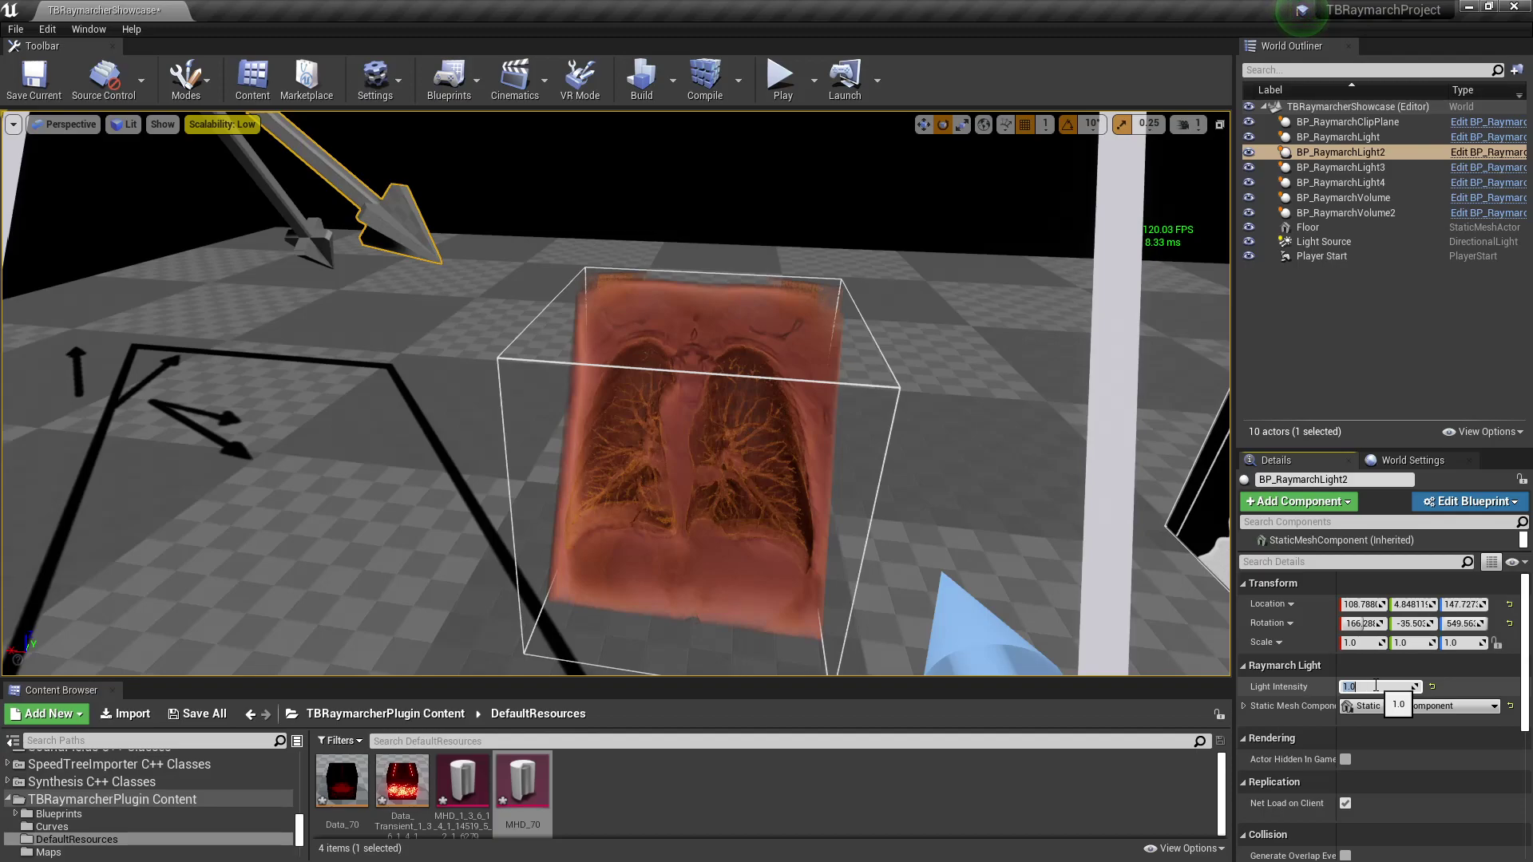
{"action": "type", "text": "0.25"}
{"action": "key", "text": "Return"}
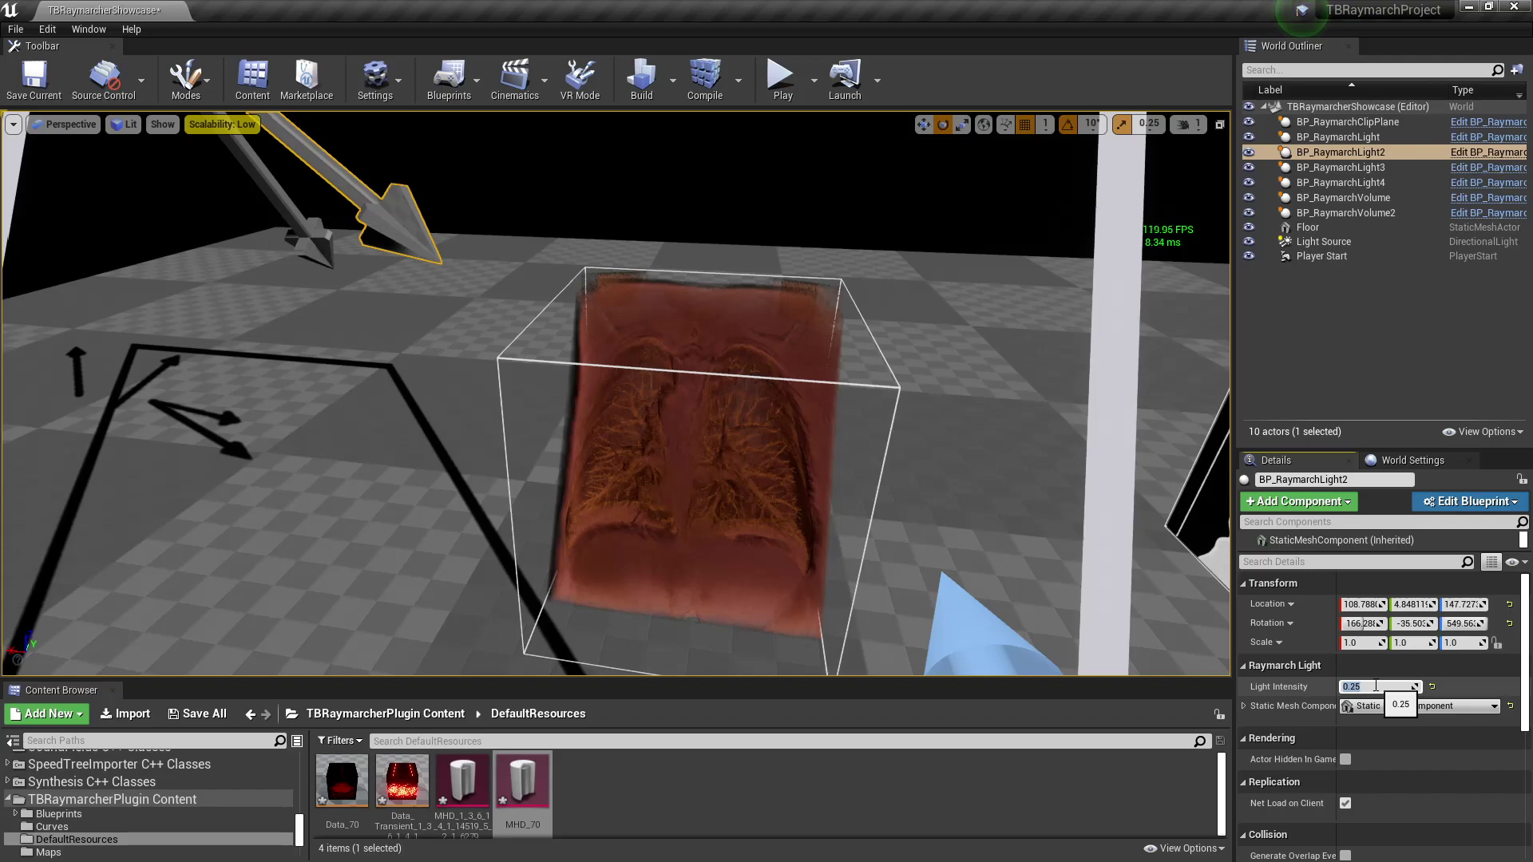
Enlarge the Content Browser area and select the greyscale volume BP_RaymarchVolume2.
{"action": "key", "text": "s"}
{"action": "right_click_drag", "start_coordinate": [987, 319], "coordinate": [990, 368]}
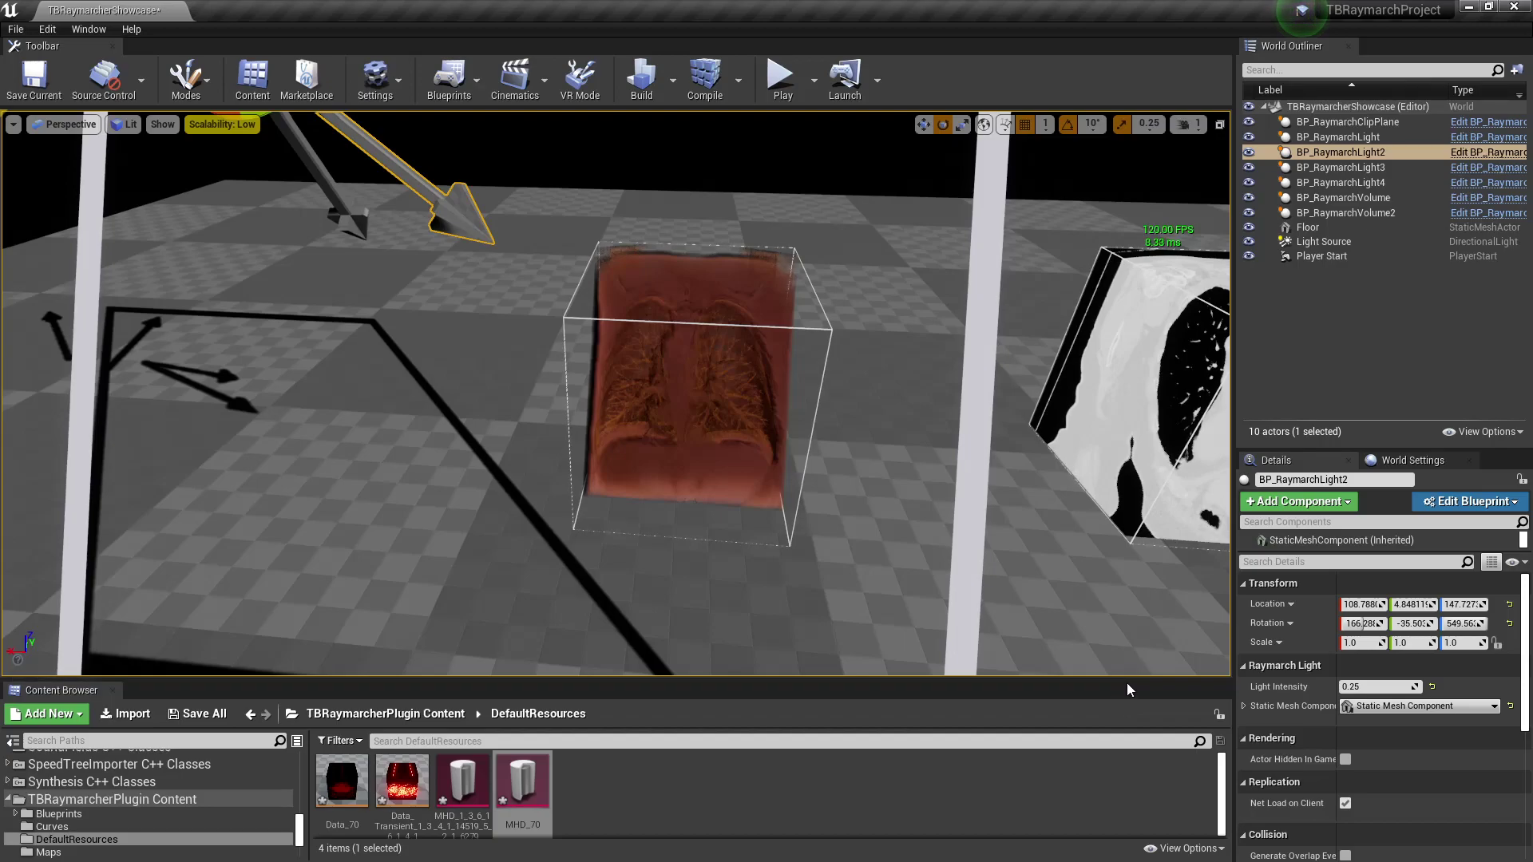
{"action": "left_click_drag", "start_coordinate": [1128, 679], "coordinate": [1127, 613]}
{"action": "key", "text": "d"}
{"action": "right_click_drag", "start_coordinate": [1062, 320], "coordinate": [1118, 327]}
{"action": "key", "text": "s"}
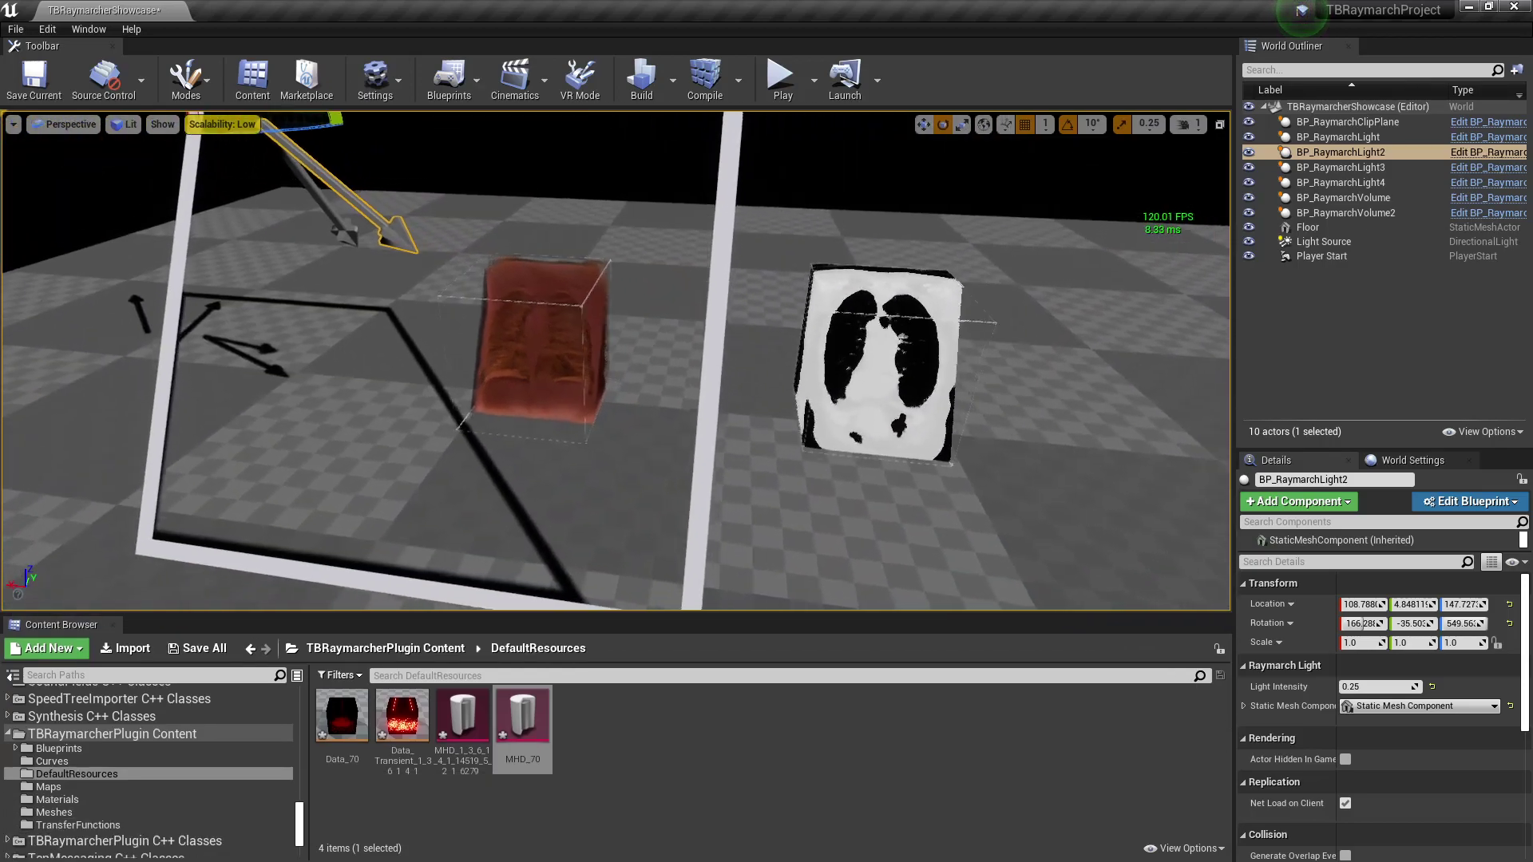
{"action": "key", "text": "s"}
{"action": "key", "text": "d"}
{"action": "right_click_drag", "start_coordinate": [1013, 486], "coordinate": [962, 483]}
{"action": "key", "text": "a"}
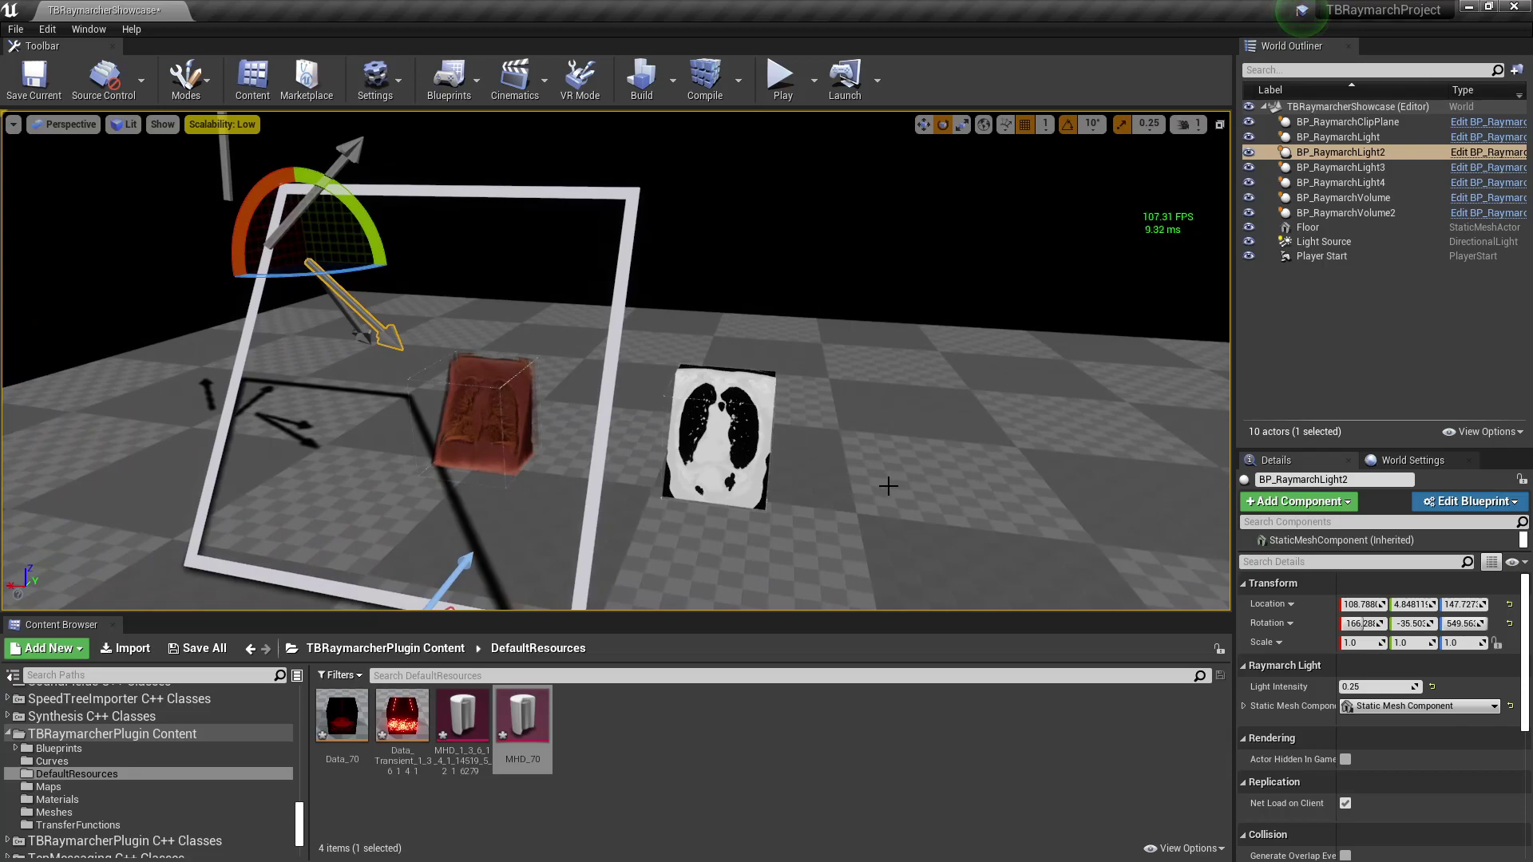
{"action": "left_click", "coordinate": [888, 486]}
{"action": "left_click", "coordinate": [761, 462]}
{"action": "right_click_drag", "start_coordinate": [872, 445], "coordinate": [958, 444]}
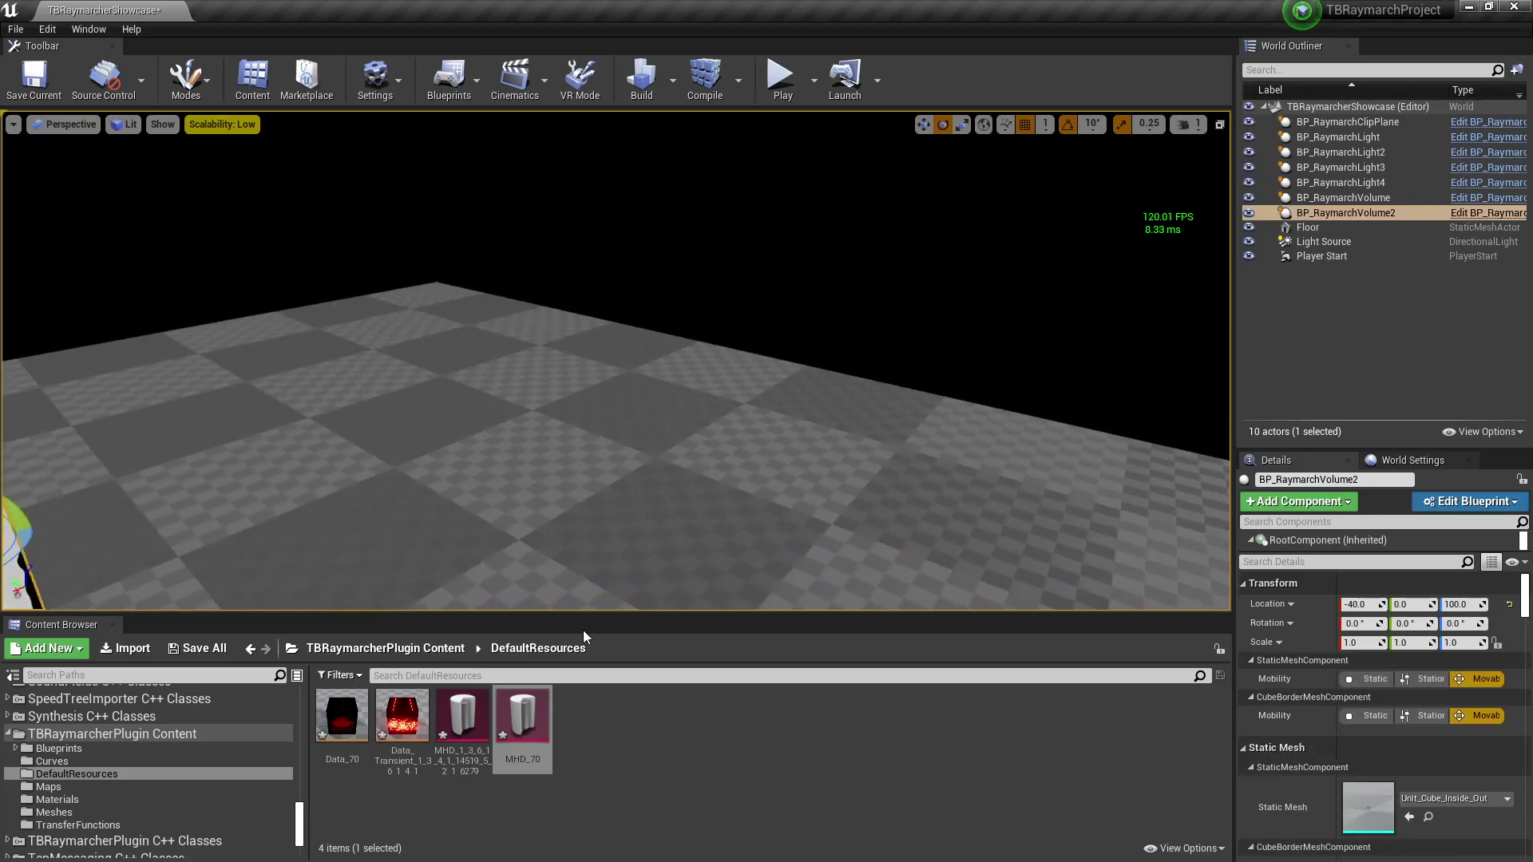
Open the Actors folder inside the TBRaymarcher plugin's Blueprints folder.
{"action": "left_click", "coordinate": [170, 748]}
{"action": "double_click", "coordinate": [170, 748]}
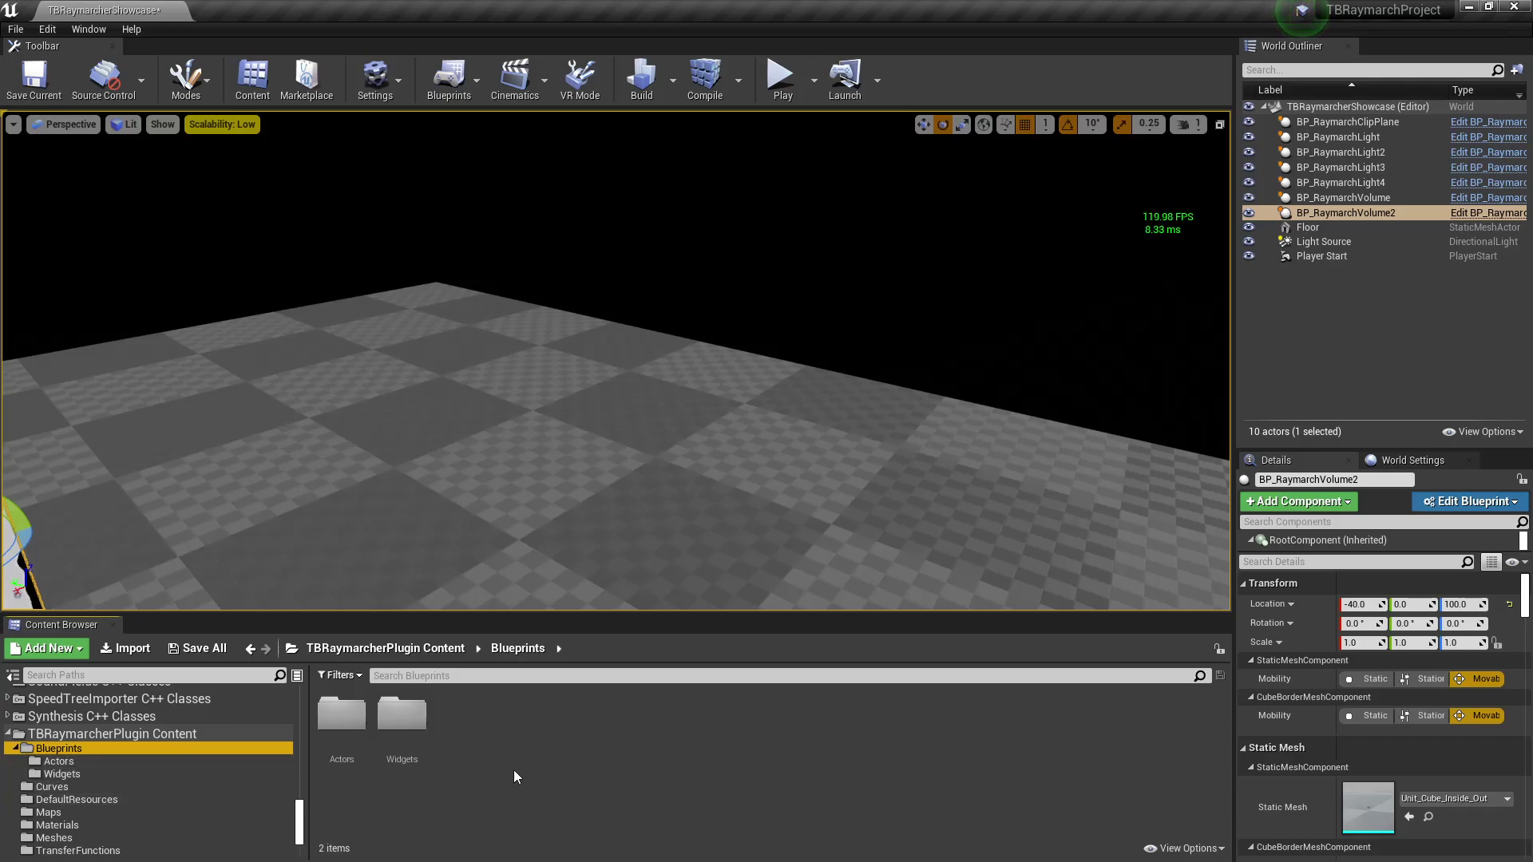
{"action": "double_click", "coordinate": [345, 751]}
{"action": "right_click_drag", "start_coordinate": [511, 479], "coordinate": [638, 467]}
{"action": "key", "text": "w"}
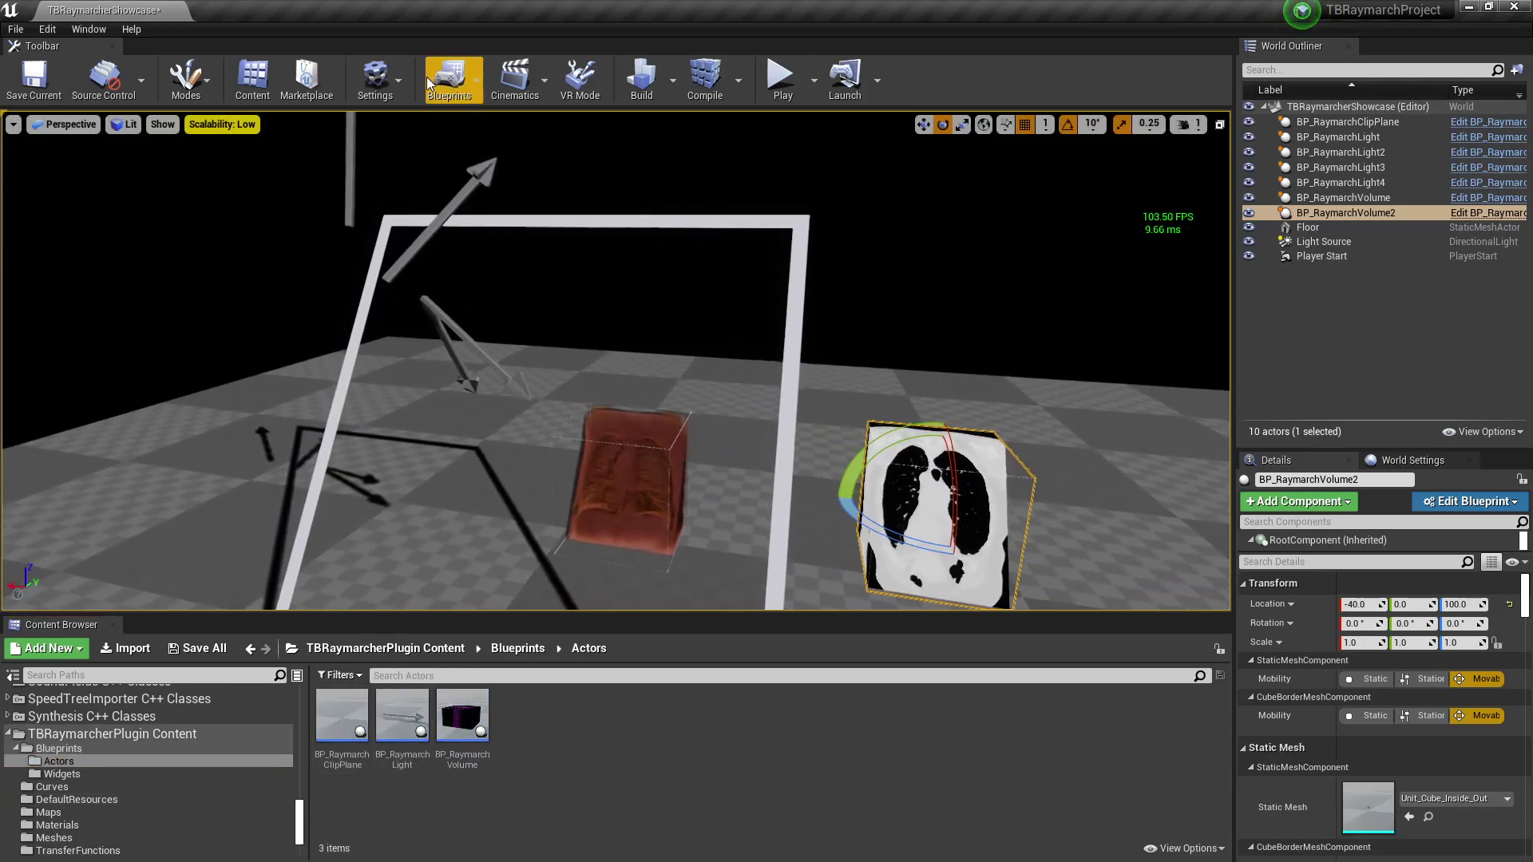
Select BP_RaymarchVolume and review its Raymarch Volume settings, from the MHD asset and materials to the clipping plane and lights array.
{"action": "left_click", "coordinate": [639, 479]}
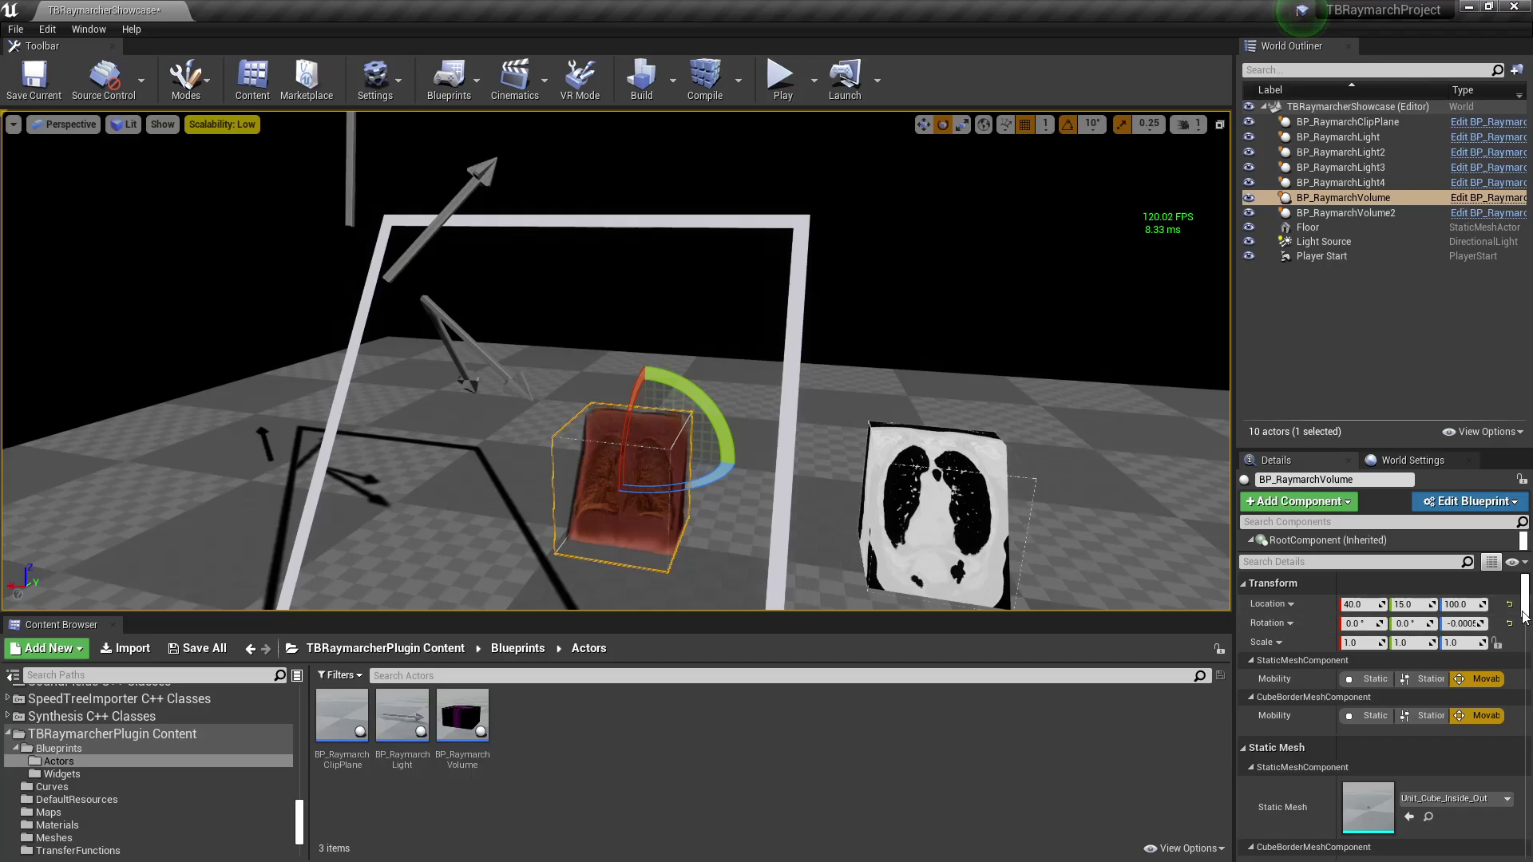
{"action": "left_click_drag", "start_coordinate": [1527, 617], "coordinate": [1495, 766]}
{"action": "scroll", "coordinate": [1399, 625], "scroll_direction": "up", "scroll_amount": 5}
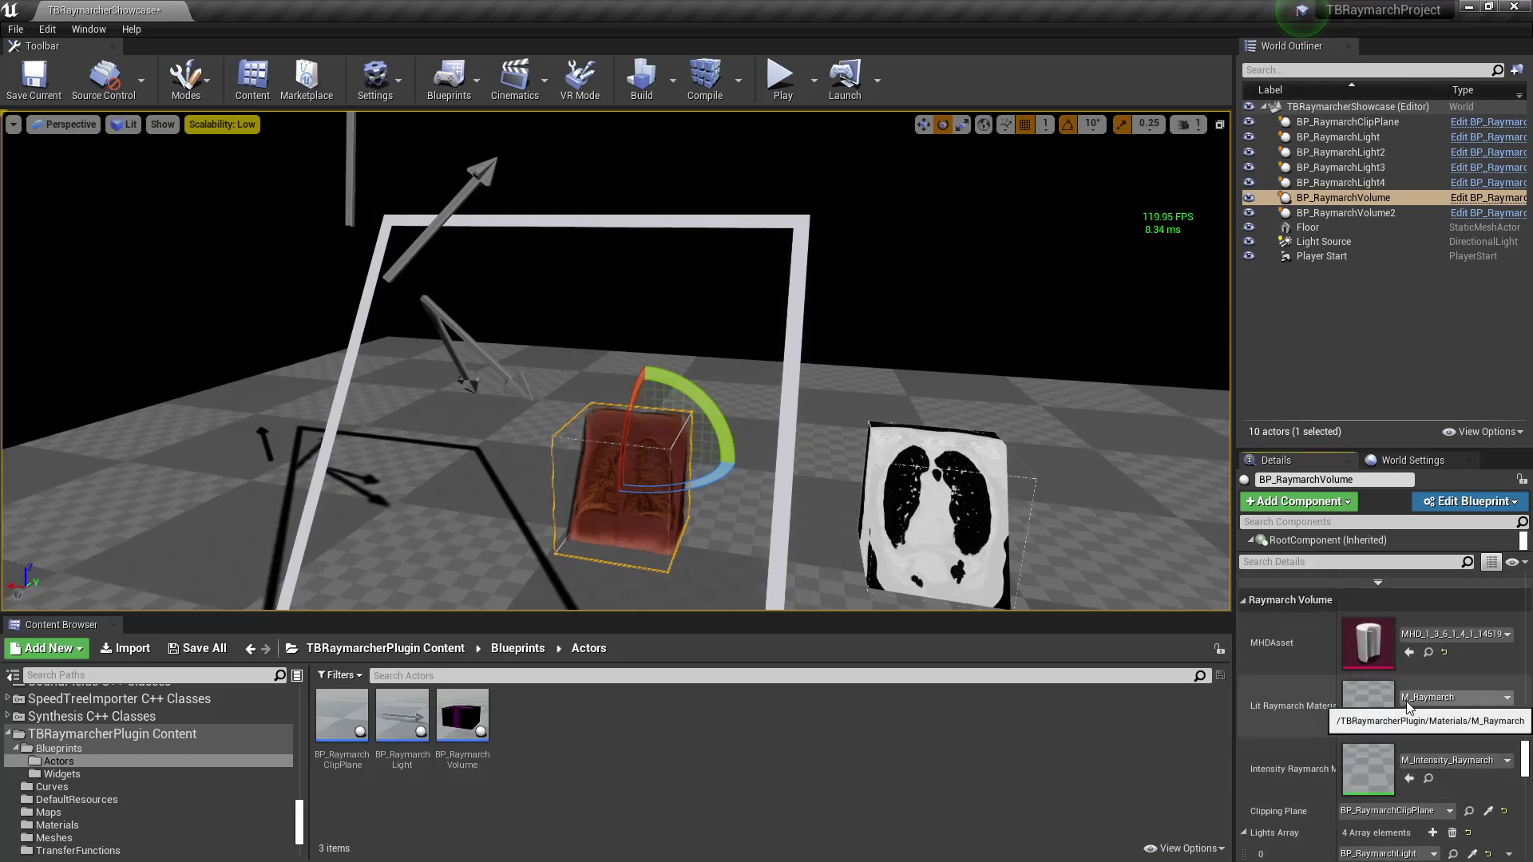
{"action": "scroll", "coordinate": [1367, 720], "scroll_direction": "down", "scroll_amount": 3}
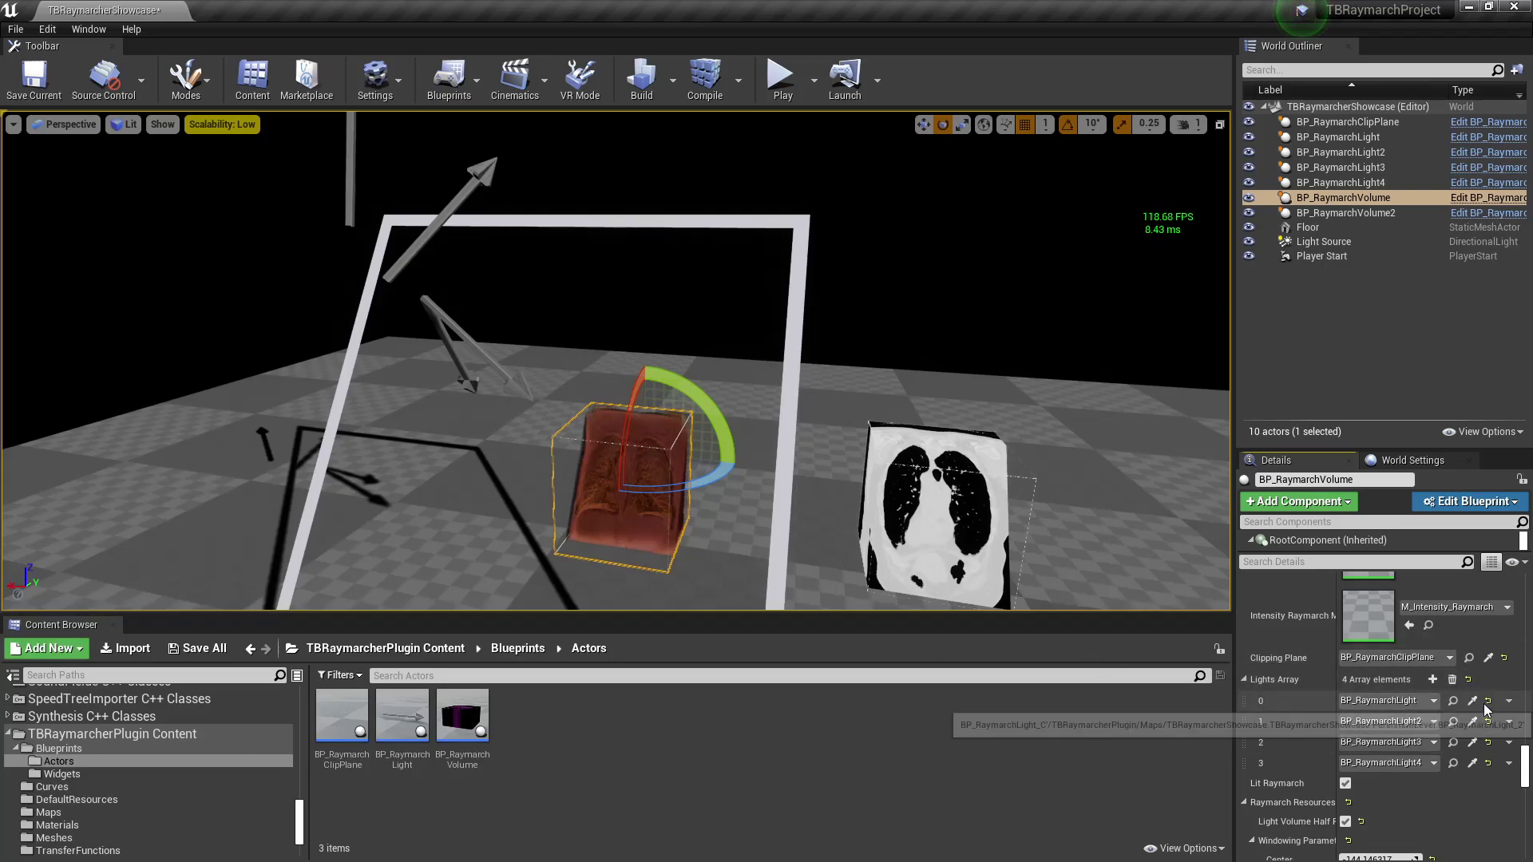
{"action": "scroll", "coordinate": [1371, 607], "scroll_direction": "up", "scroll_amount": 3}
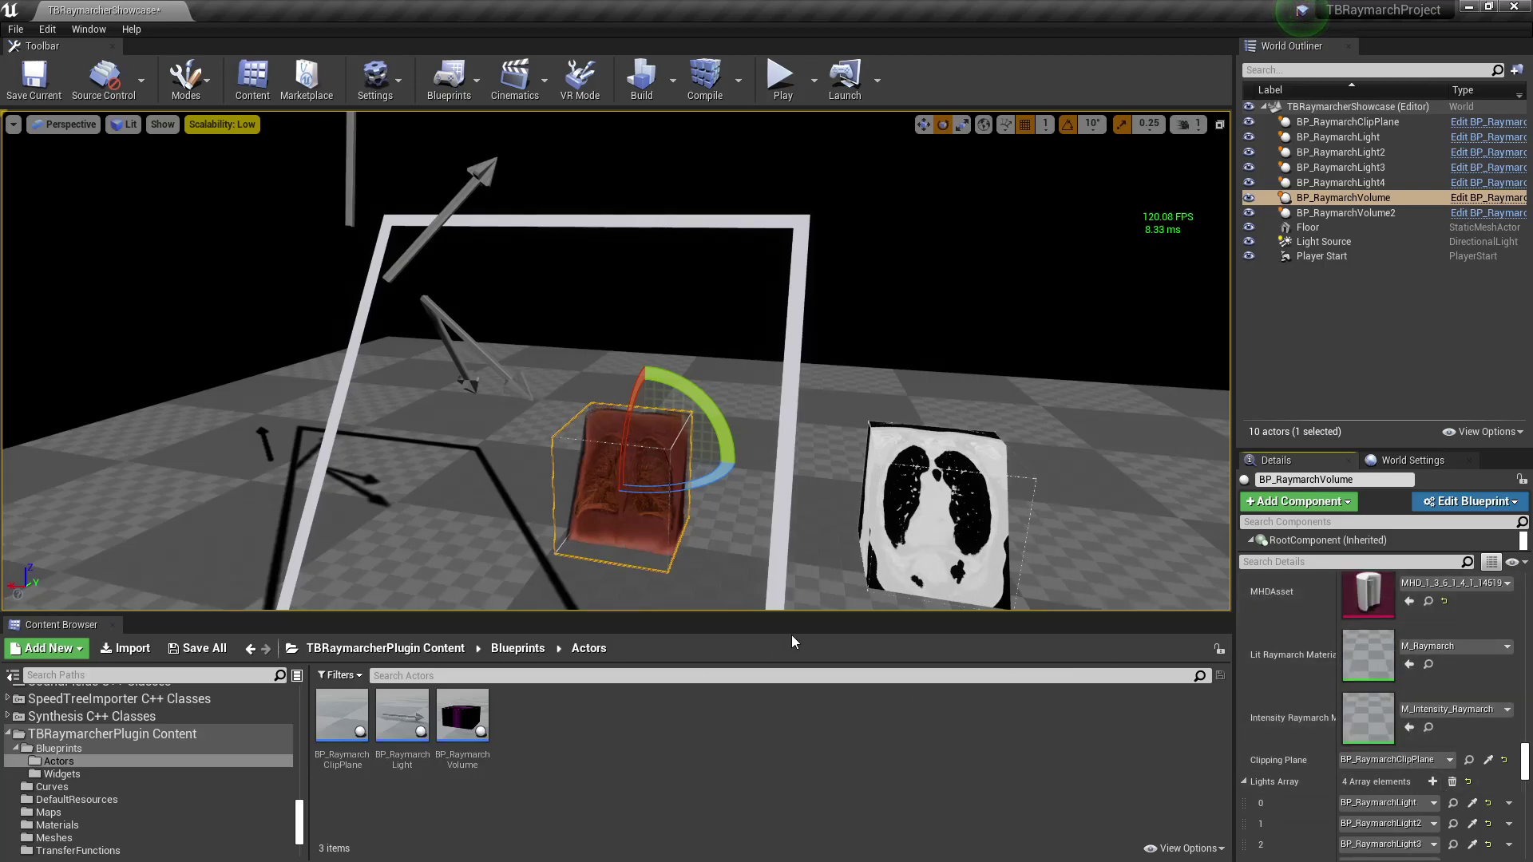
Check the contents of the plugin's Widgets folder and return to the Actors folder.
{"action": "right_click_drag", "start_coordinate": [1044, 494], "coordinate": [1038, 495]}
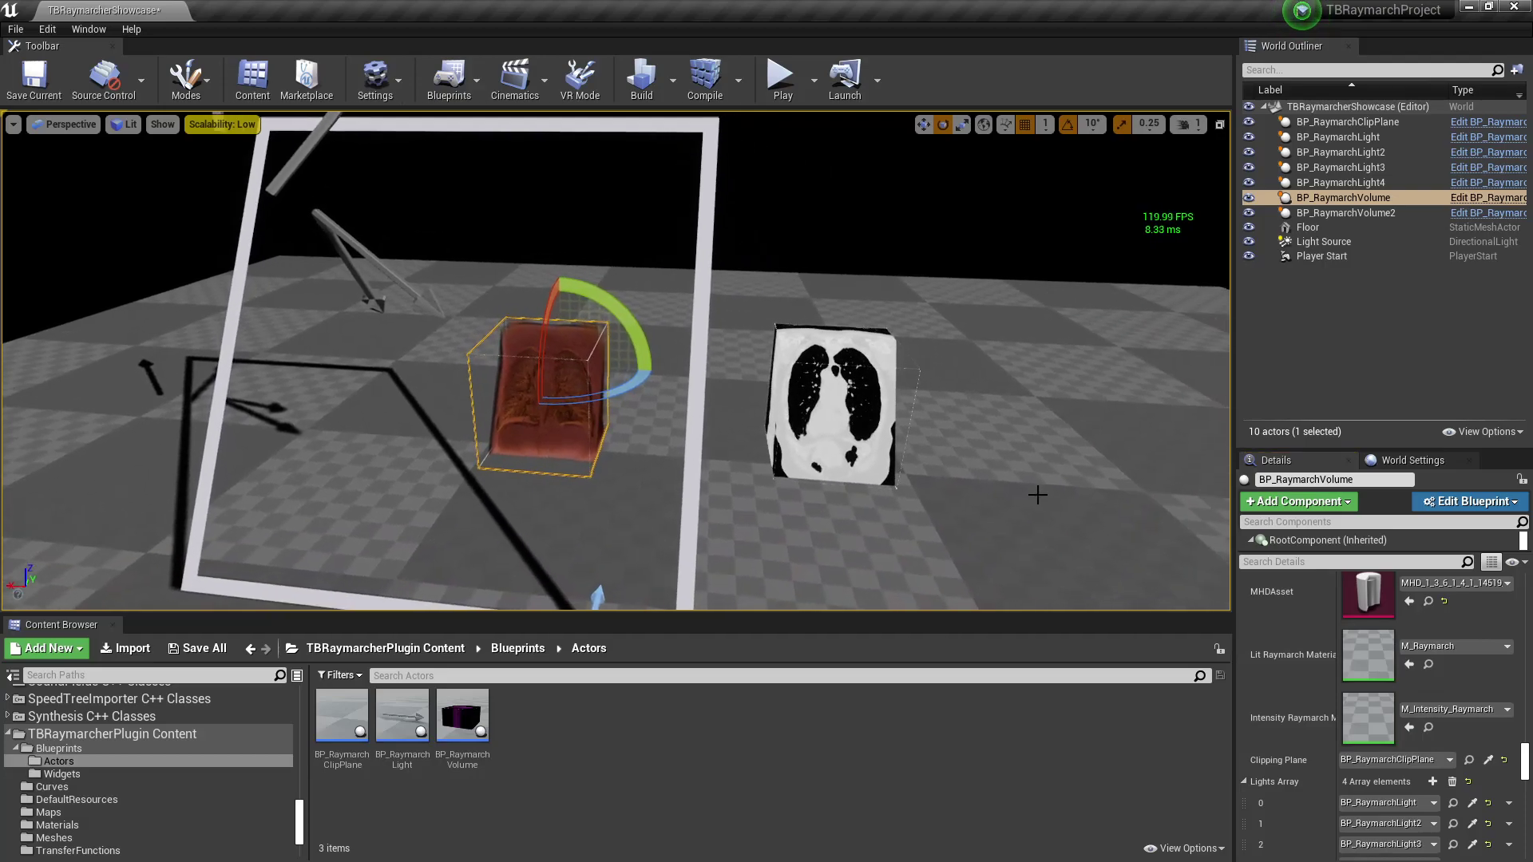
{"action": "left_click", "coordinate": [142, 776]}
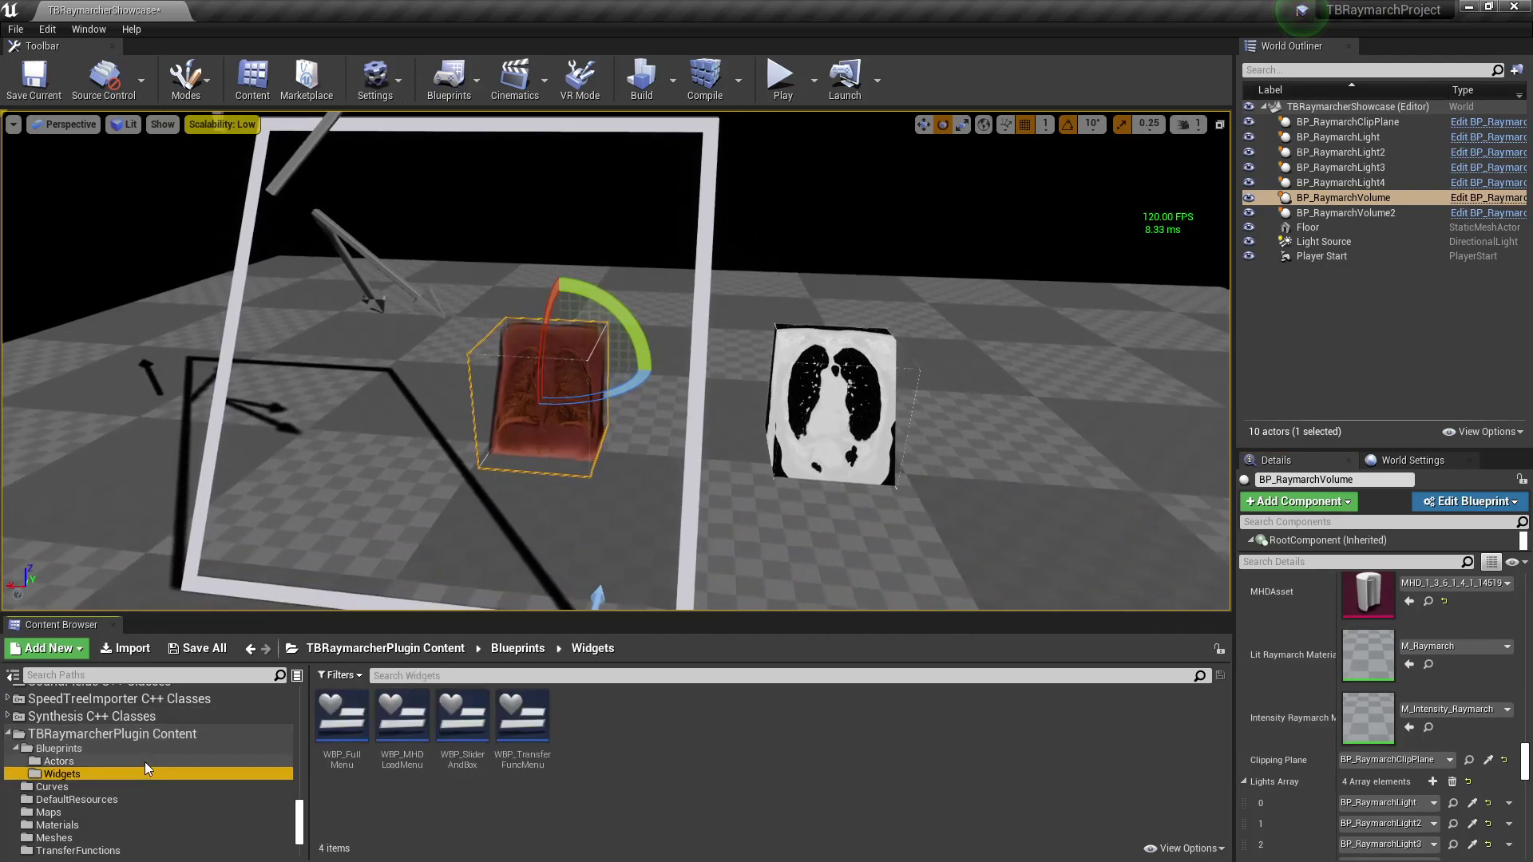
{"action": "left_click", "coordinate": [146, 762]}
Select the clip plane, the greyscale volume and the lung volume in turn to point out the placed actors.
{"action": "right_click_drag", "start_coordinate": [700, 531], "coordinate": [728, 508]}
{"action": "left_click", "coordinate": [728, 514]}
{"action": "key", "text": "w"}
{"action": "key", "text": "w"}
{"action": "key", "text": "s"}
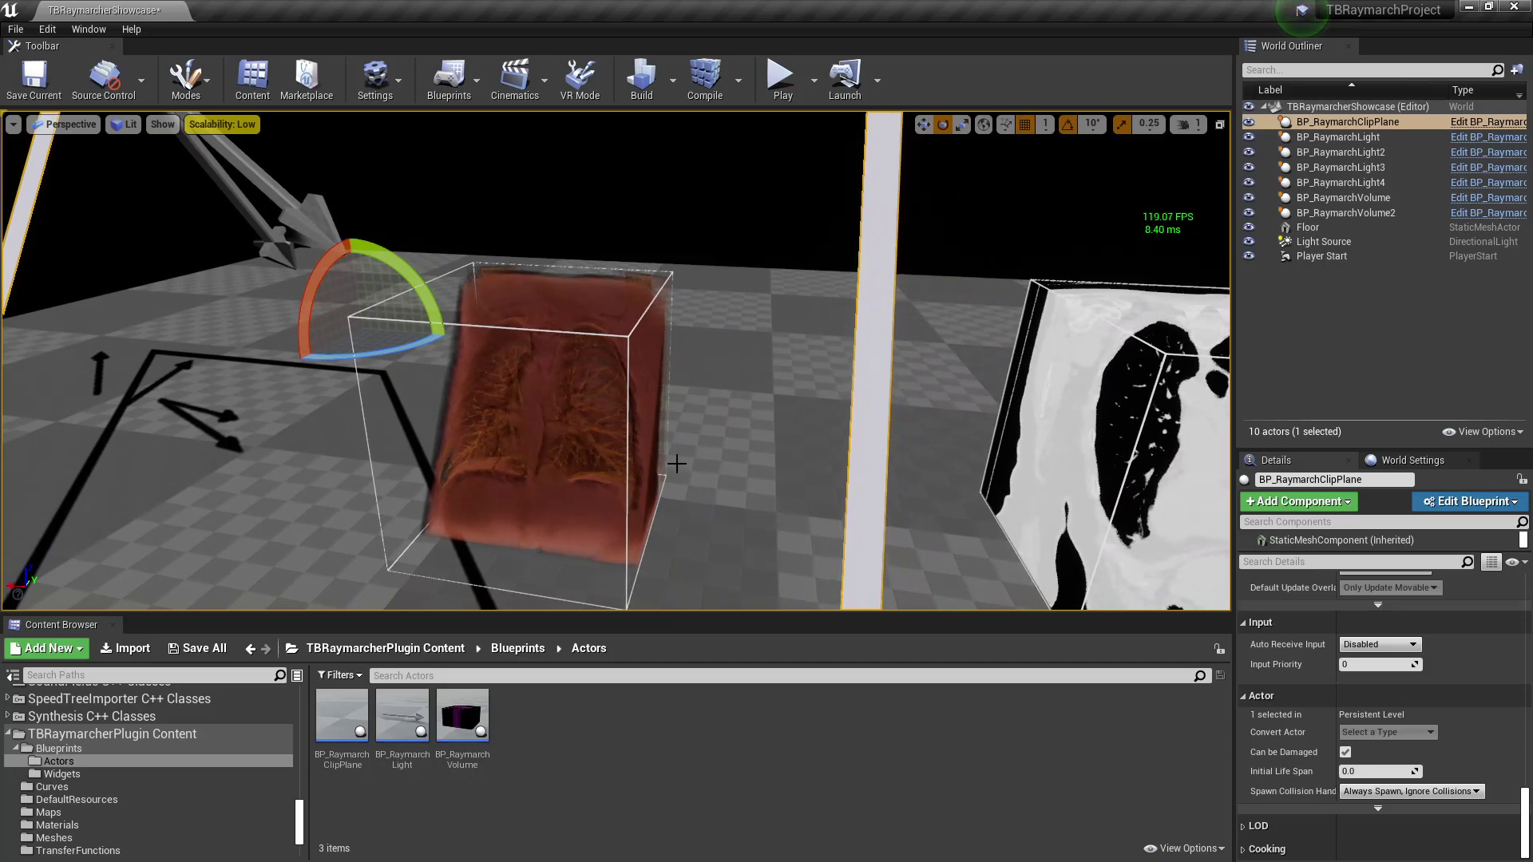
{"action": "right_click_drag", "start_coordinate": [664, 464], "coordinate": [663, 463]}
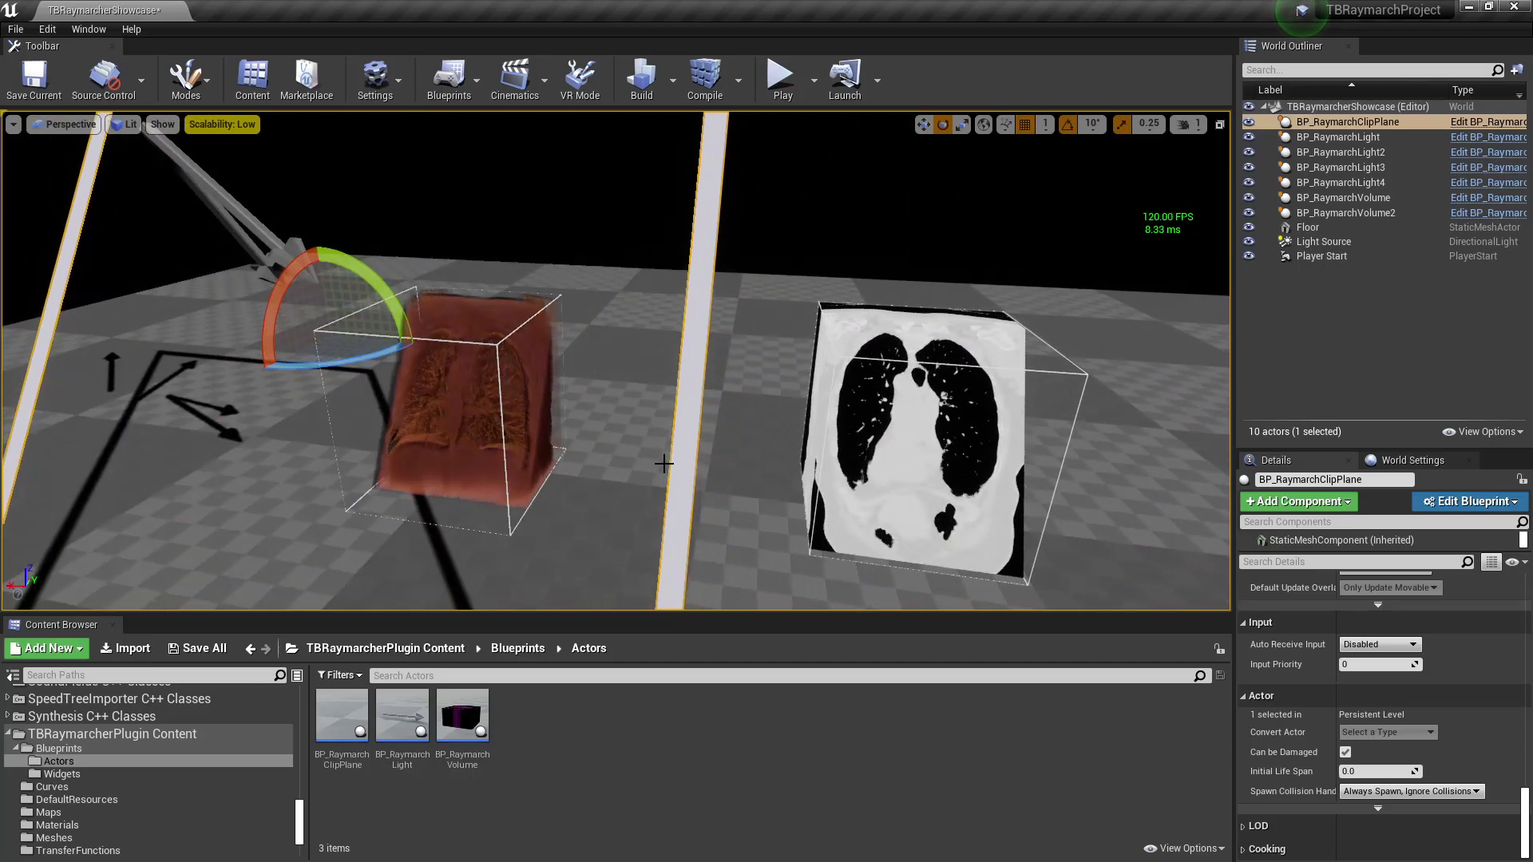
{"action": "left_click", "coordinate": [879, 352]}
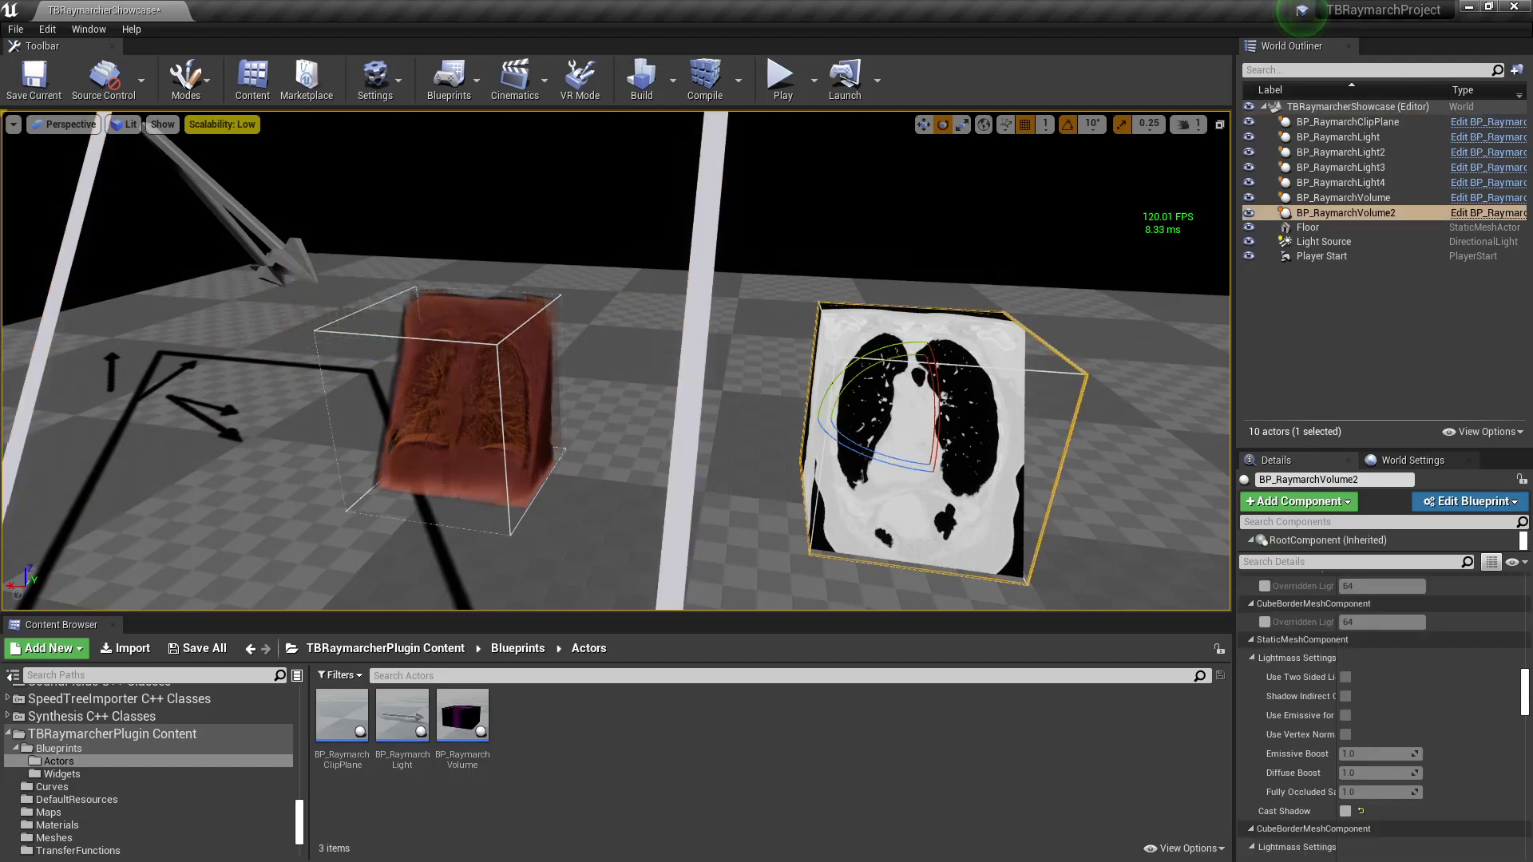
{"action": "left_click", "coordinate": [549, 400]}
{"action": "right_click_drag", "start_coordinate": [750, 469], "coordinate": [750, 468]}
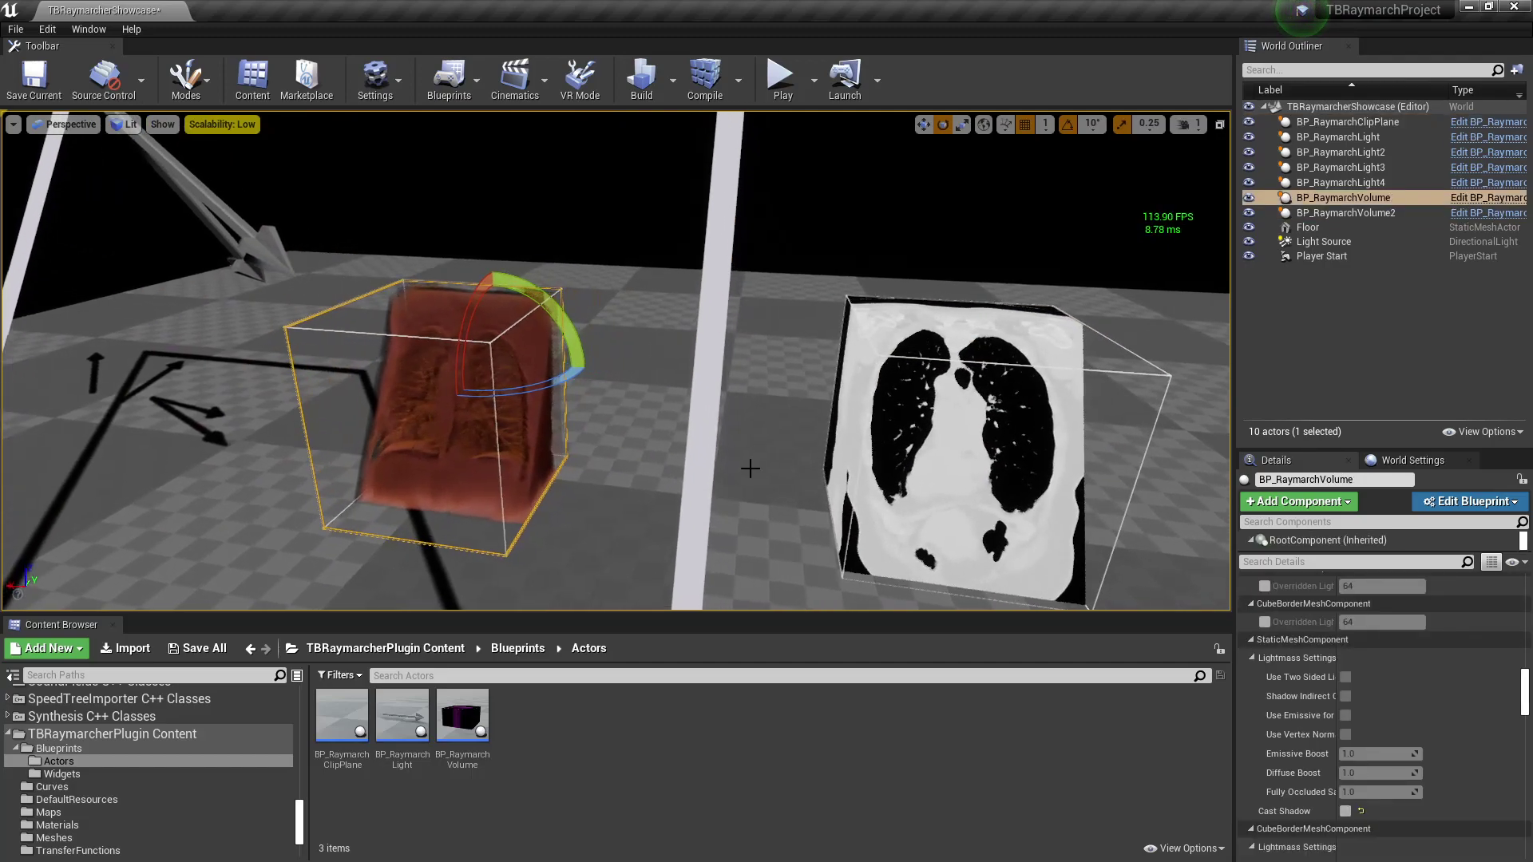
Play the level in the editor with the clip plane selected and enlarge the viewport.
{"action": "left_click", "coordinate": [721, 462]}
{"action": "left_click", "coordinate": [704, 453]}
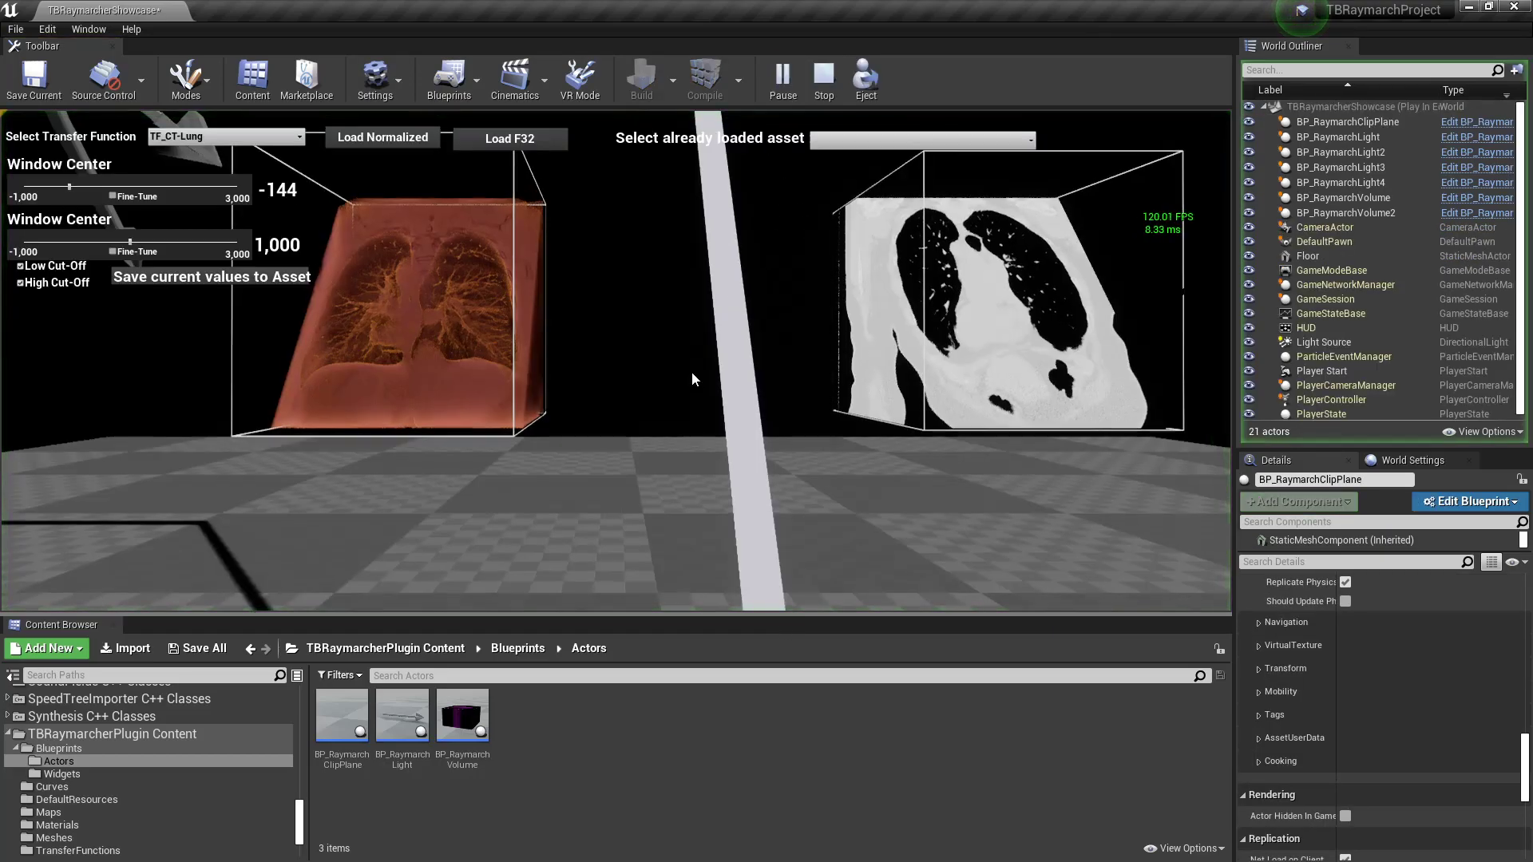
{"action": "key", "text": "e"}
{"action": "left_click_drag", "start_coordinate": [639, 311], "coordinate": [644, 520]}
{"action": "key", "text": "w"}
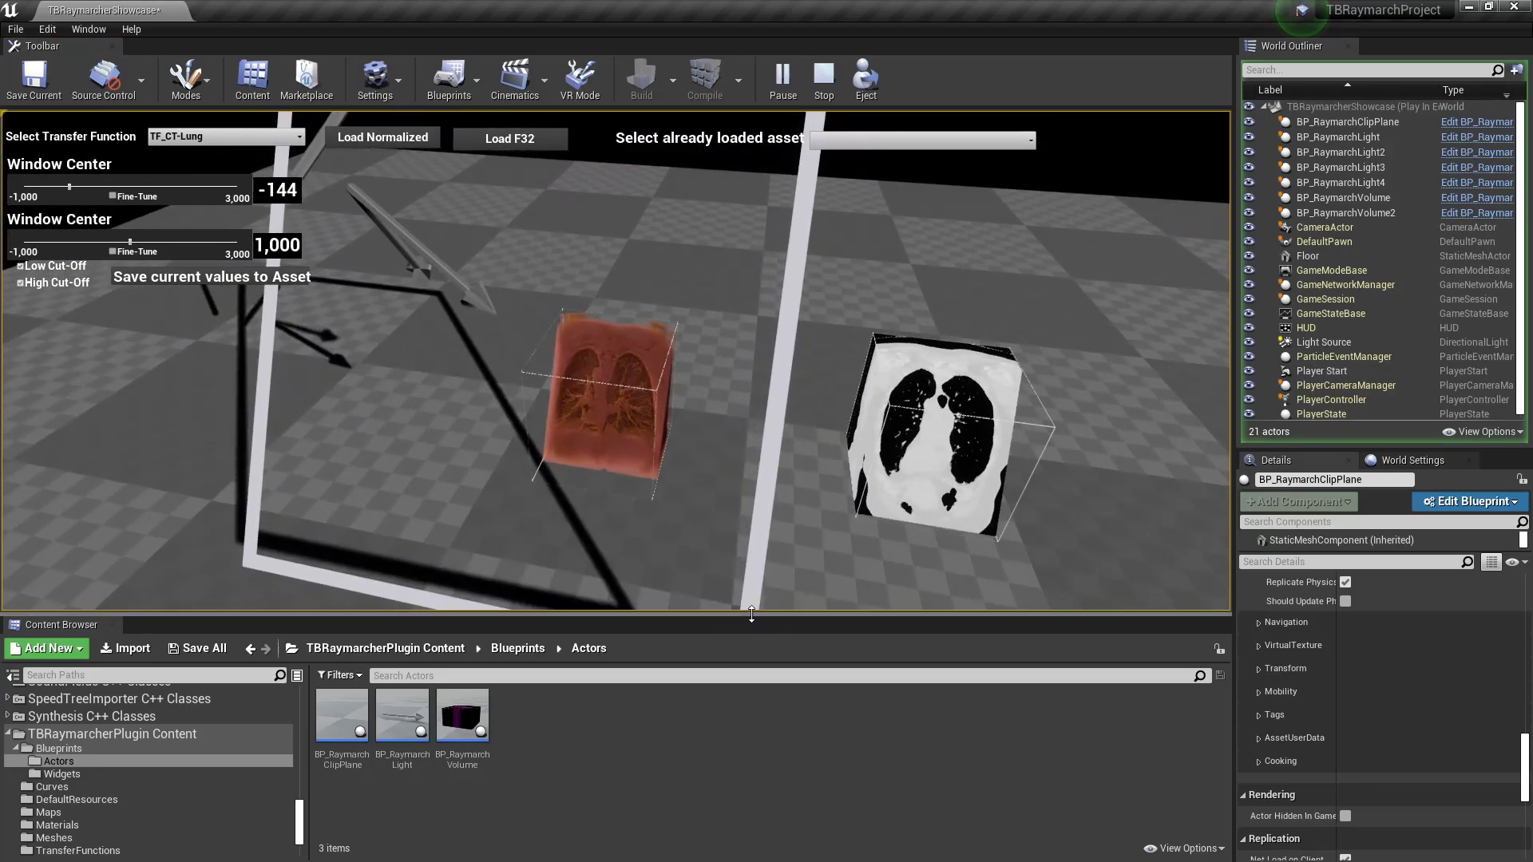
{"action": "left_click_drag", "start_coordinate": [751, 618], "coordinate": [751, 725]}
{"action": "right_click_drag", "start_coordinate": [760, 576], "coordinate": [771, 573]}
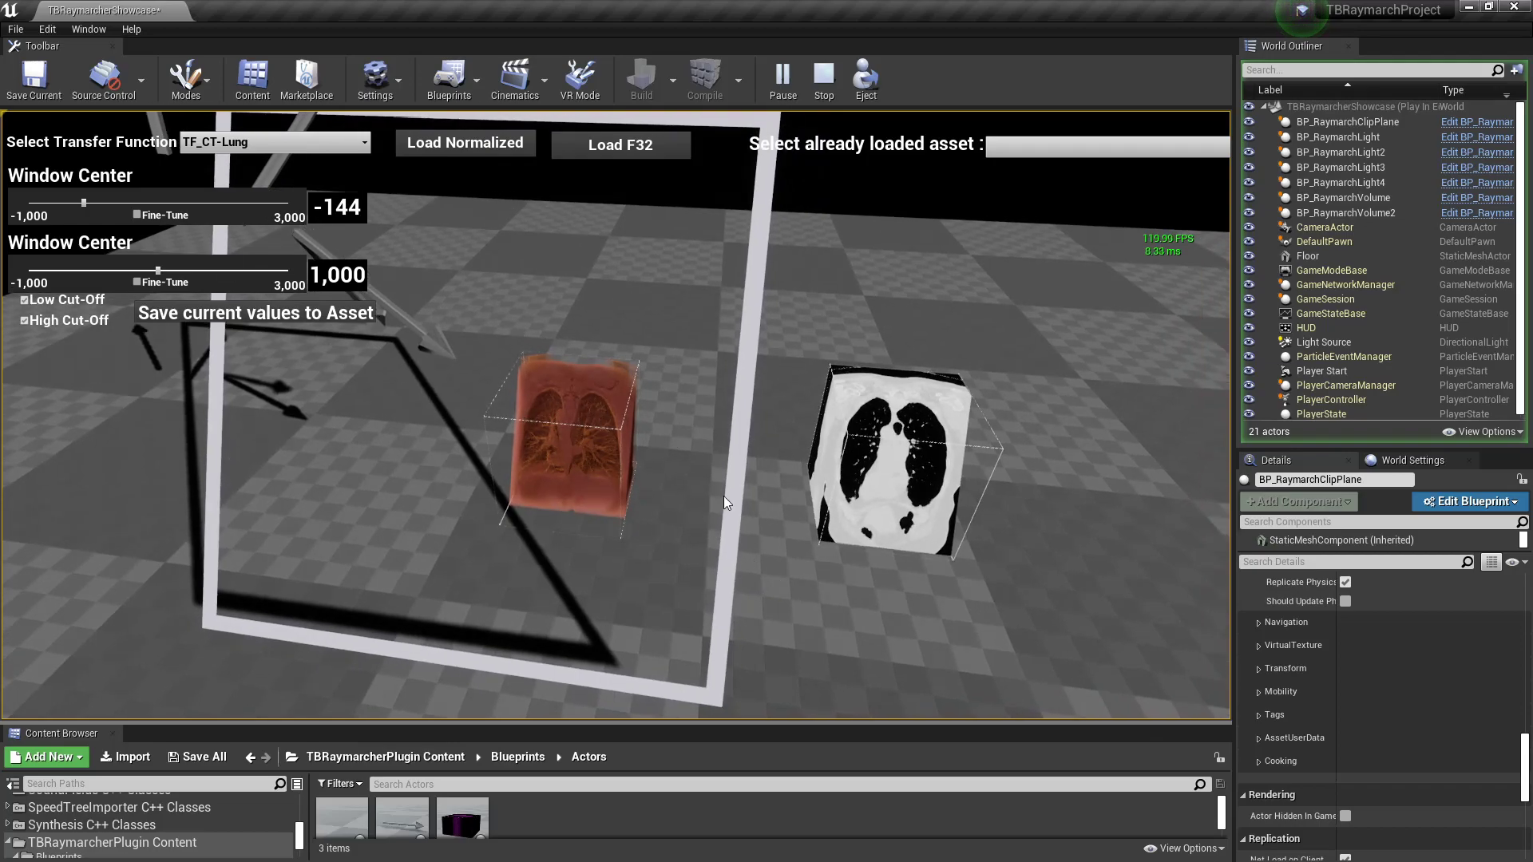
{"action": "key", "text": "w"}
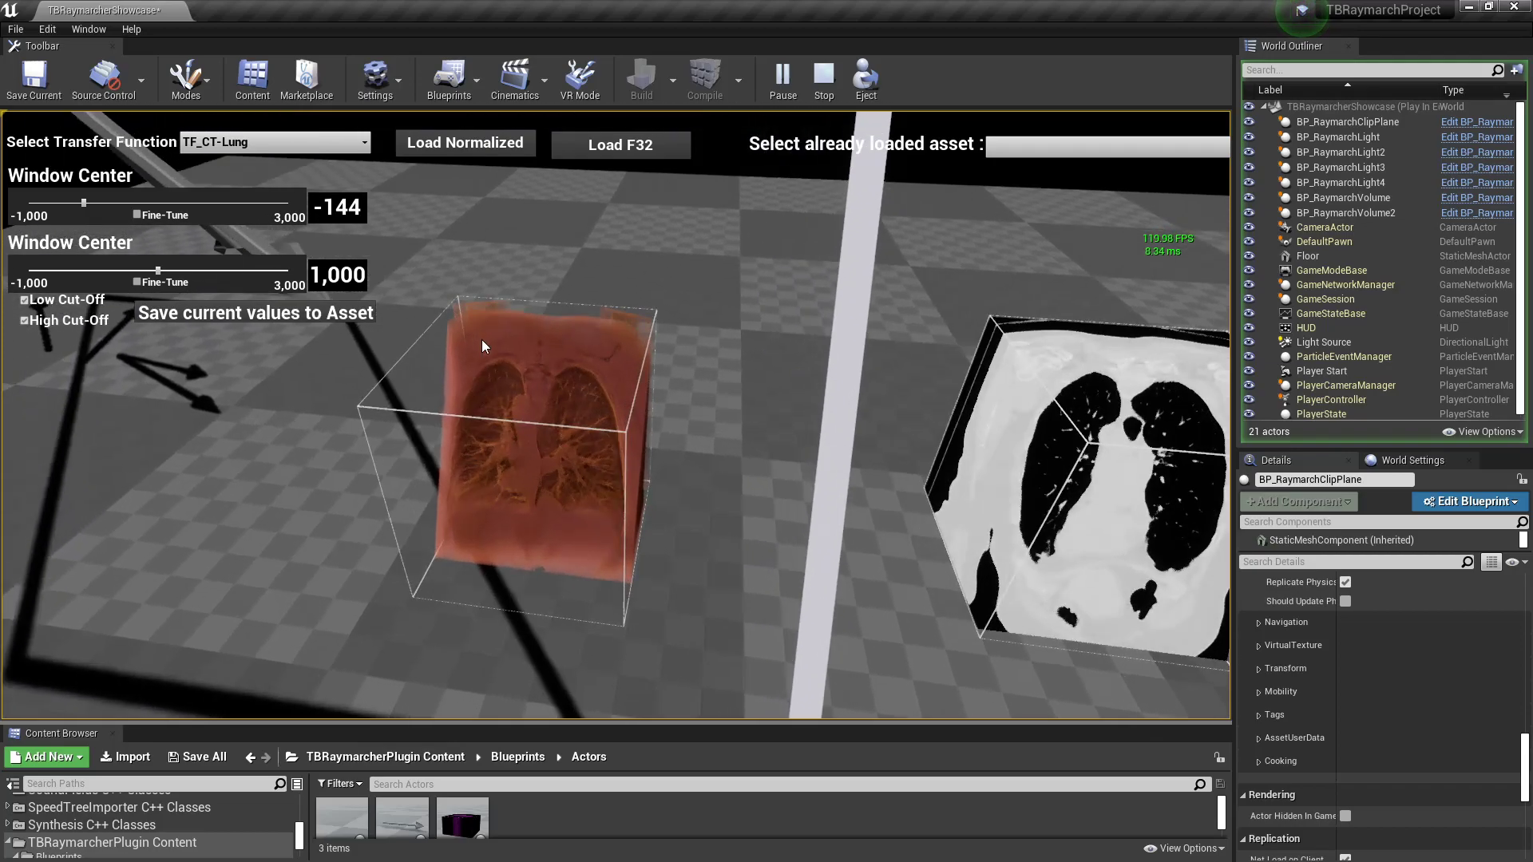
{"action": "key", "text": "a"}
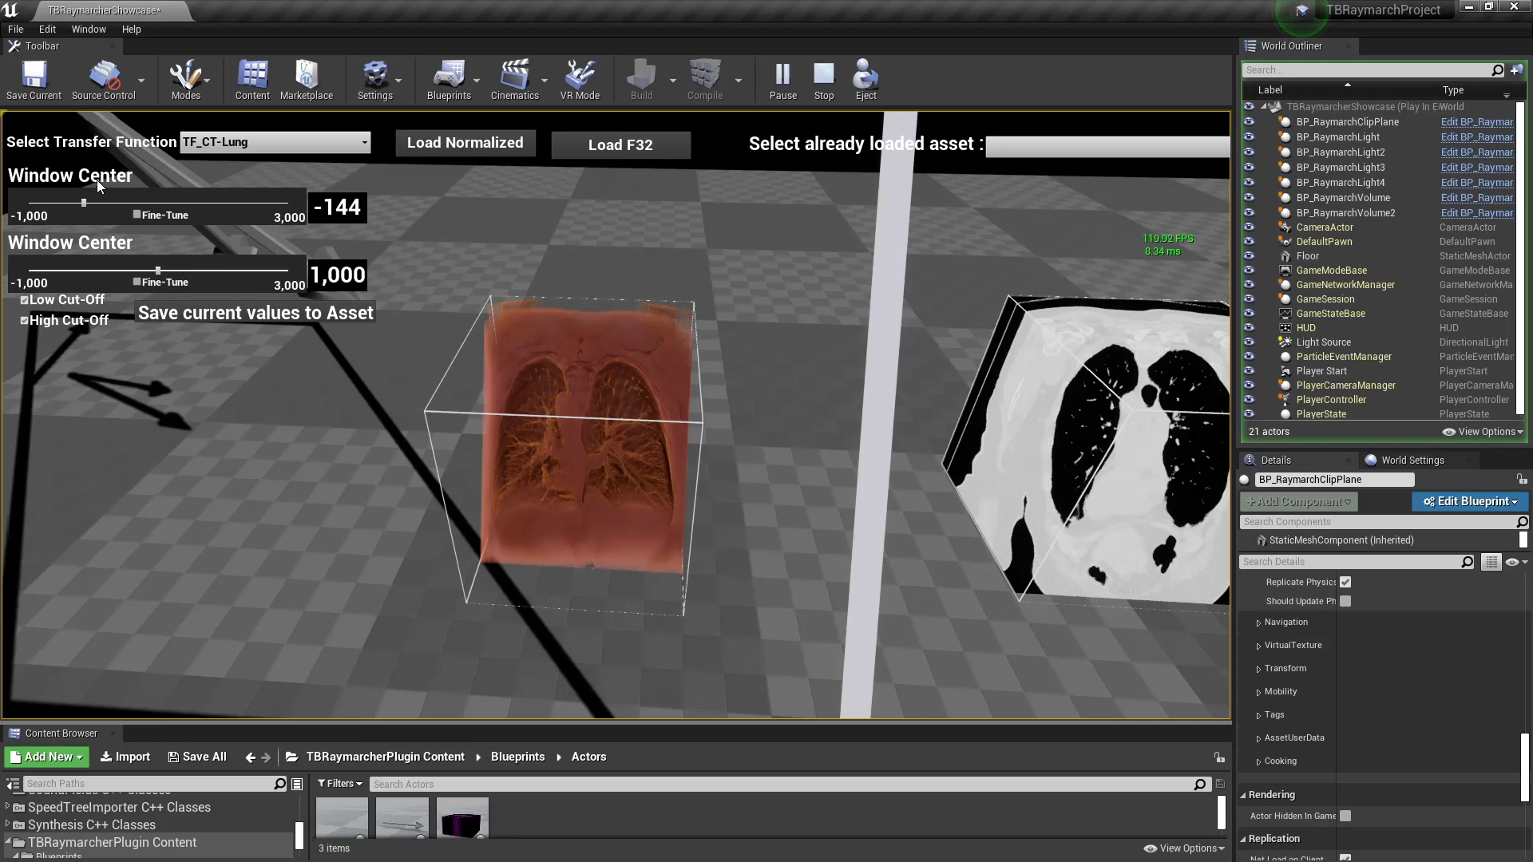
Set the first Window Center slider to -37, and the second one to 345 after trying 3,000.
{"action": "mouse_move", "coordinate": [83, 205]}
{"action": "left_mouse_down"}
{"action": "mouse_move", "coordinate": [203, 218]}
{"action": "mouse_move", "coordinate": [91, 217]}
{"action": "left_mouse_up"}
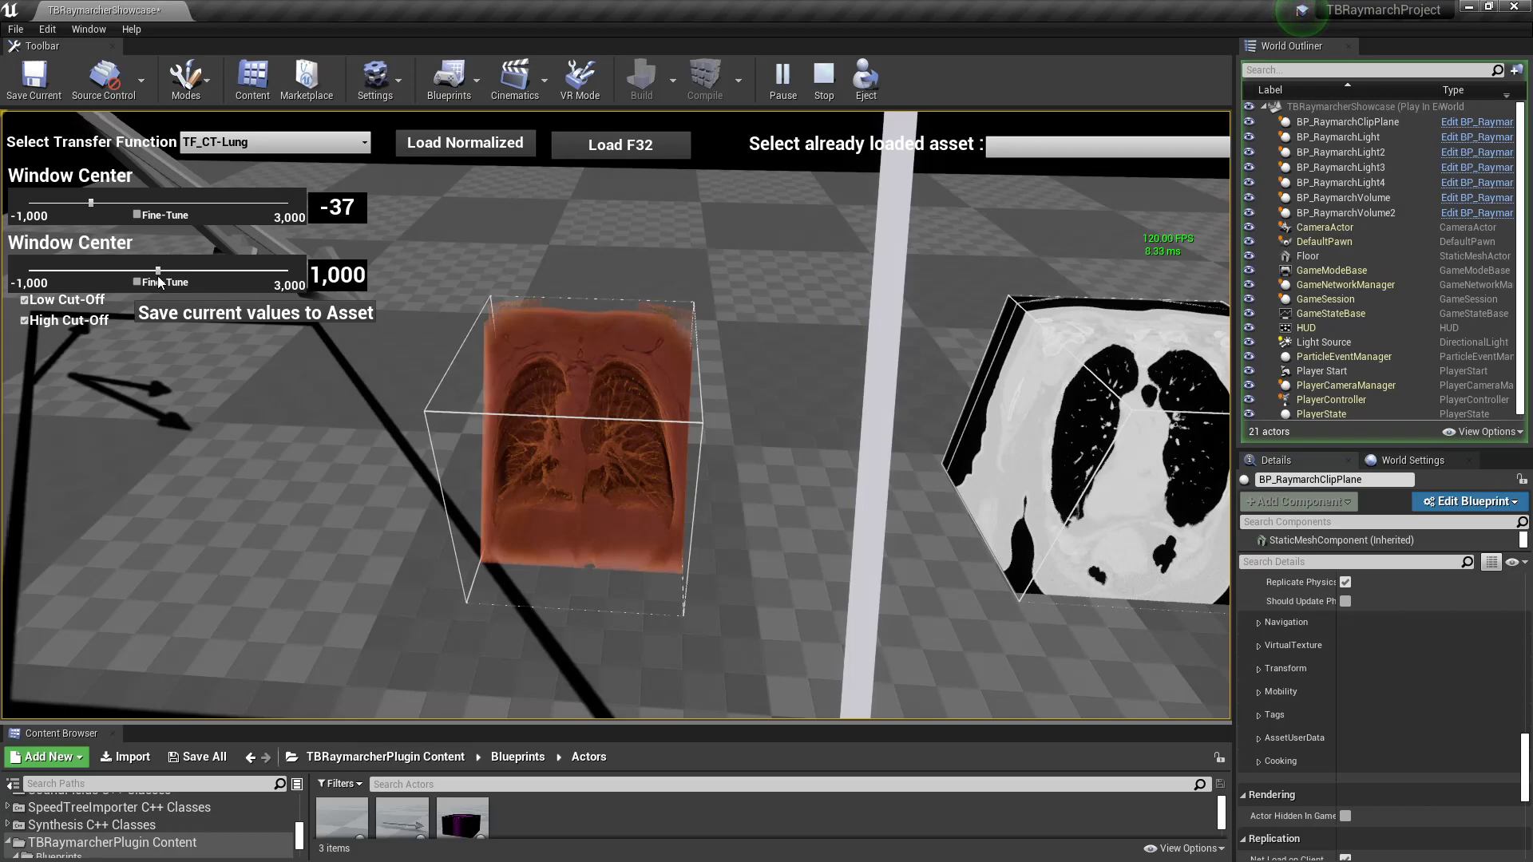
{"action": "left_click_drag", "start_coordinate": [167, 271], "coordinate": [330, 272]}
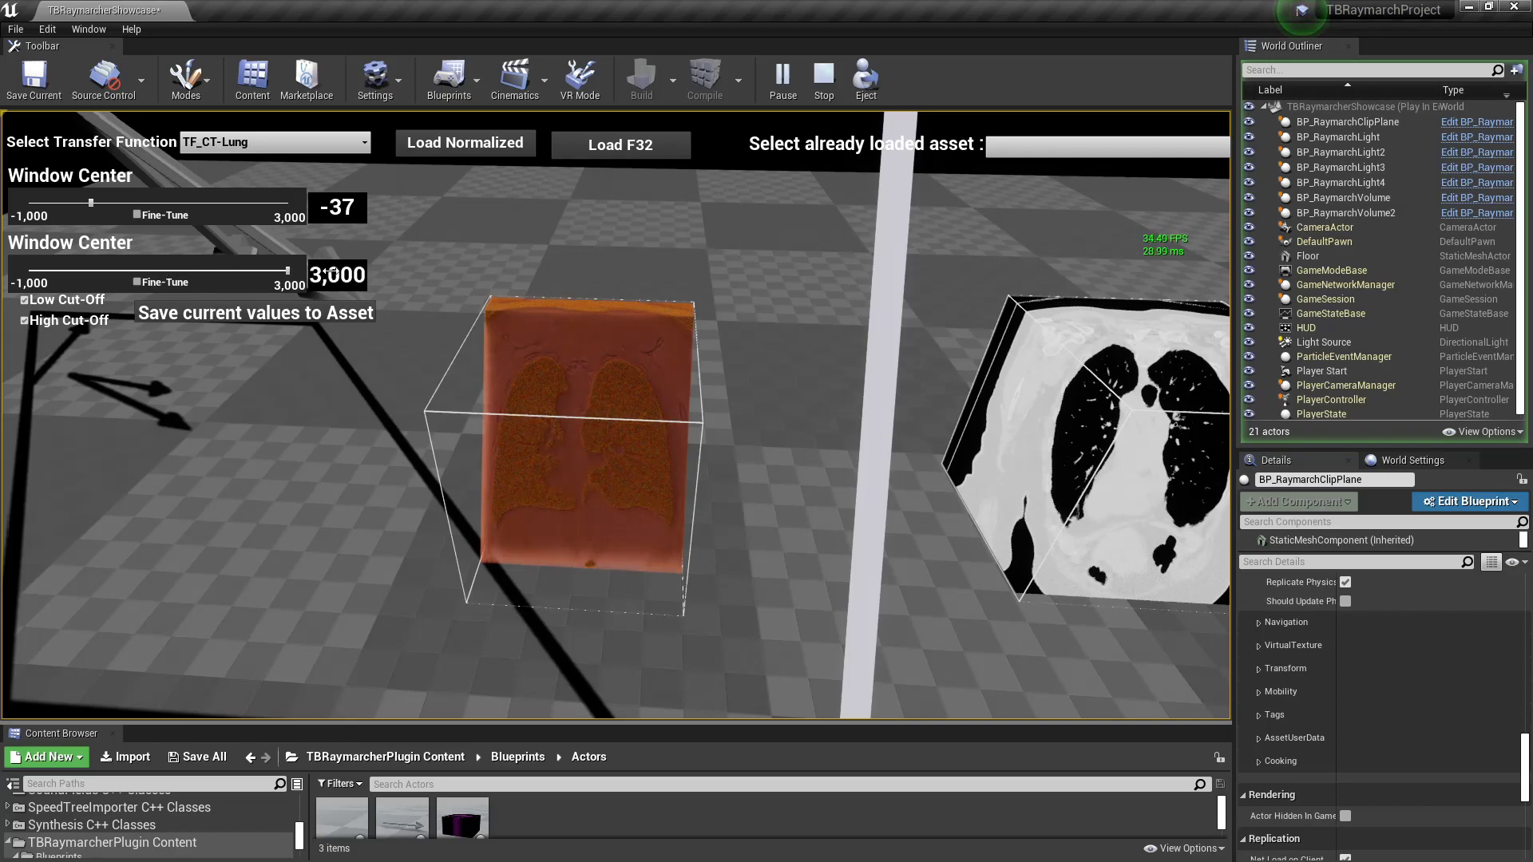
{"action": "left_click_drag", "start_coordinate": [431, 281], "coordinate": [304, 274]}
{"action": "left_click_drag", "start_coordinate": [279, 271], "coordinate": [117, 292]}
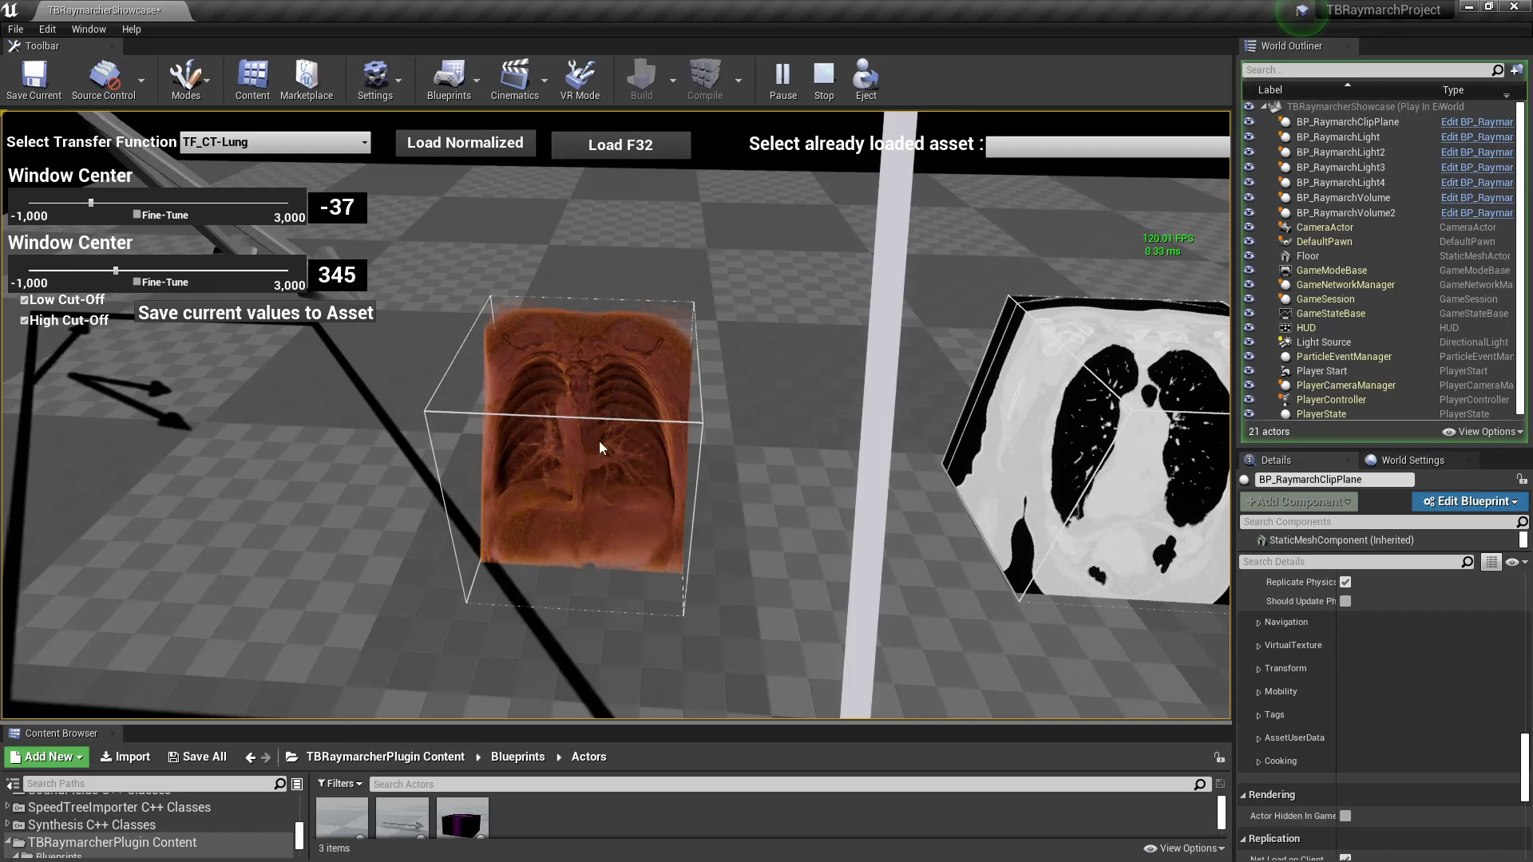
Inspect the lung volume up close and raise the first Window Center slider to 123.
{"action": "left_click_drag", "start_coordinate": [600, 442], "coordinate": [688, 543]}
{"action": "key", "text": "w"}
{"action": "key", "text": "s"}
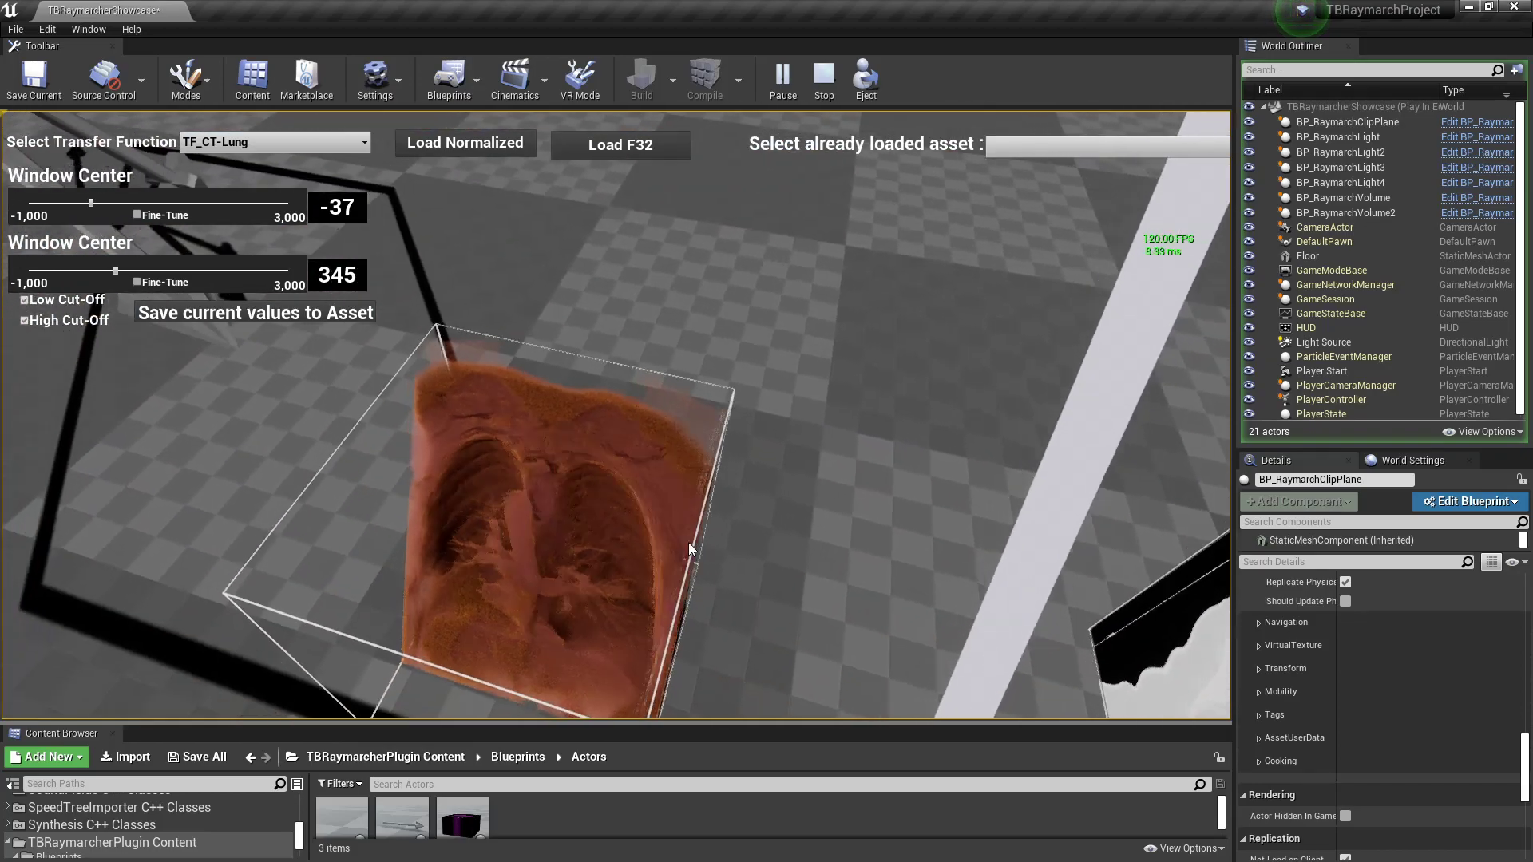
{"action": "right_click_drag", "start_coordinate": [691, 547], "coordinate": [792, 467]}
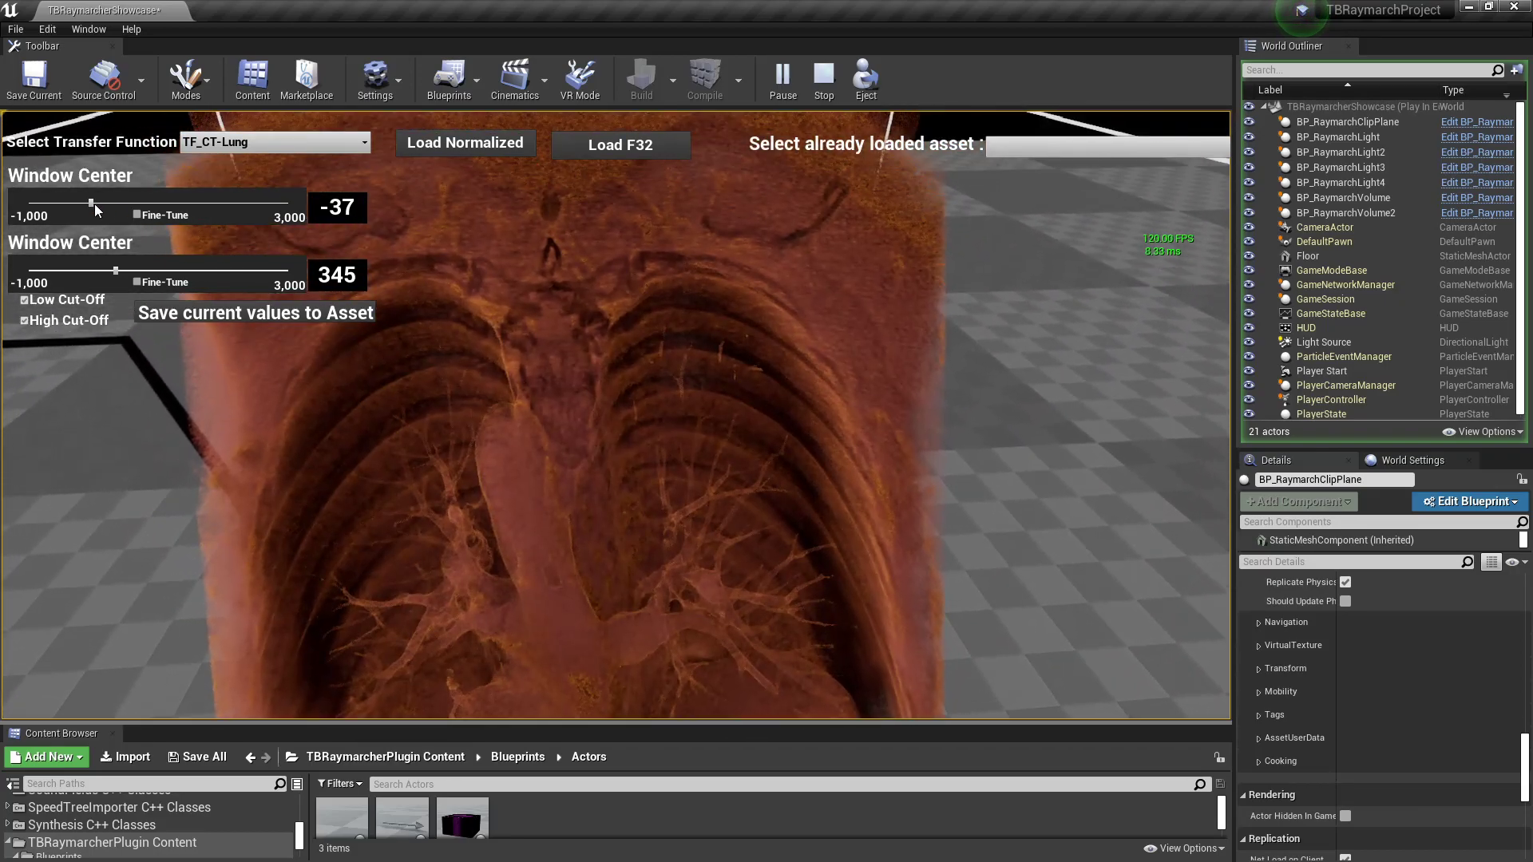
{"action": "mouse_move", "coordinate": [94, 204]}
{"action": "left_mouse_down"}
{"action": "mouse_move", "coordinate": [112, 206]}
{"action": "mouse_move", "coordinate": [99, 206]}
{"action": "left_mouse_up"}
{"action": "key", "text": "s"}
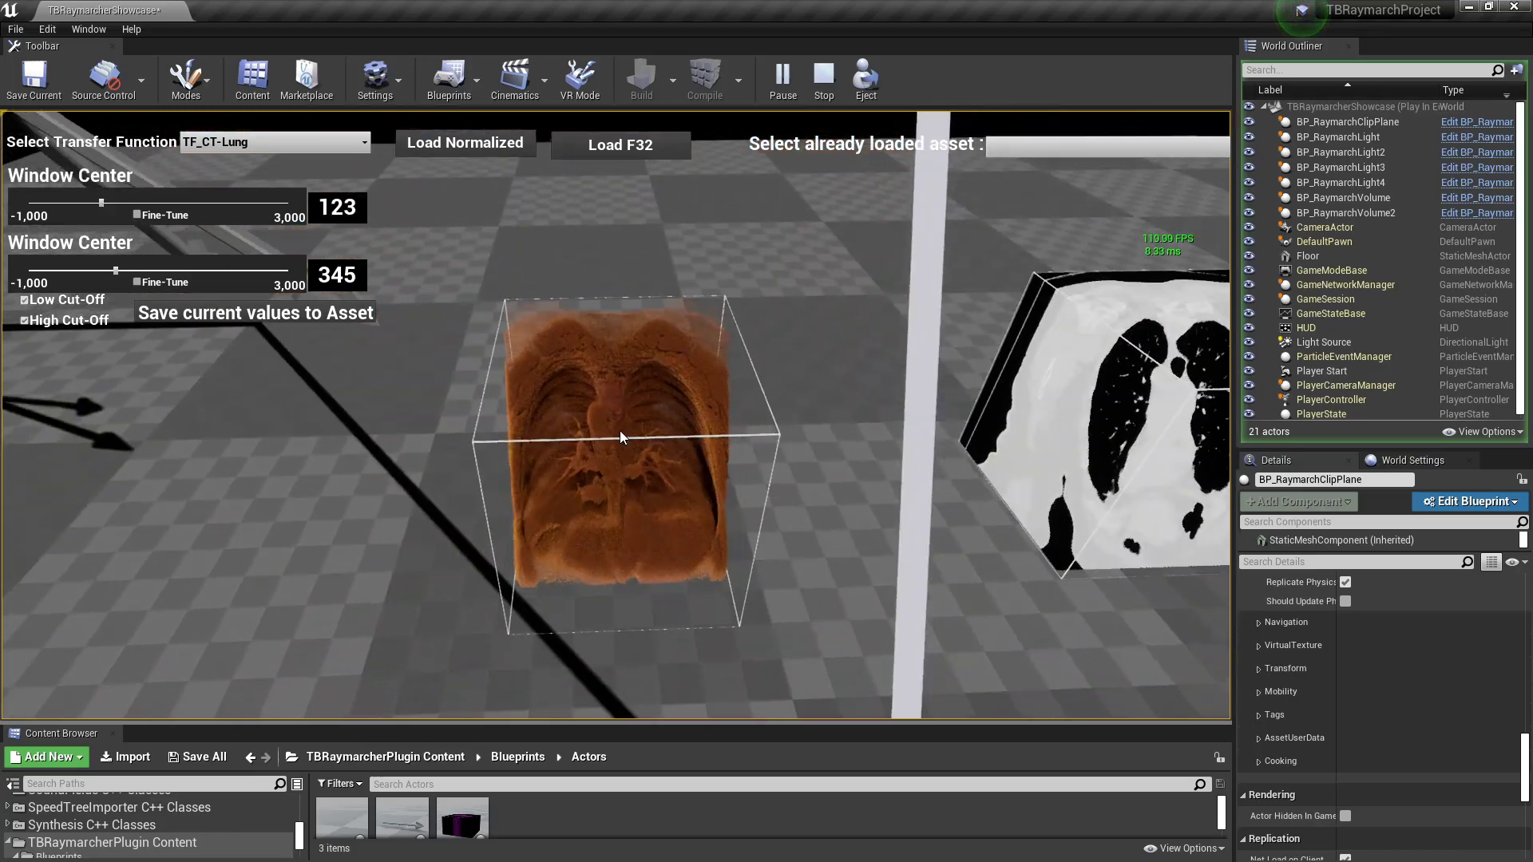
{"action": "key", "text": "w"}
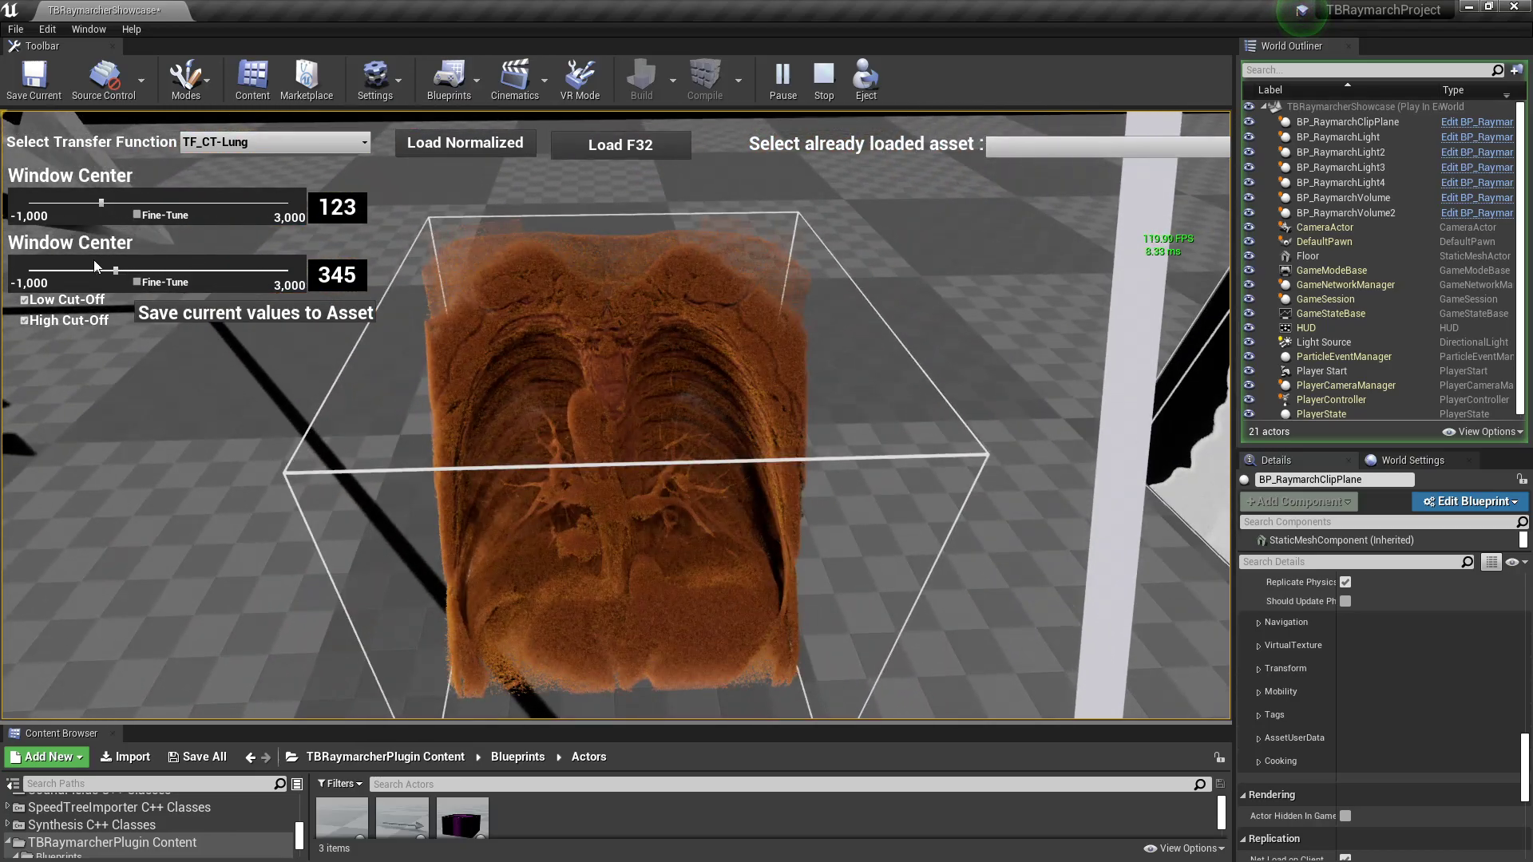
Lower the second Window Center slider to 197 and the first one to 86.
{"action": "left_click_drag", "start_coordinate": [113, 273], "coordinate": [104, 273]}
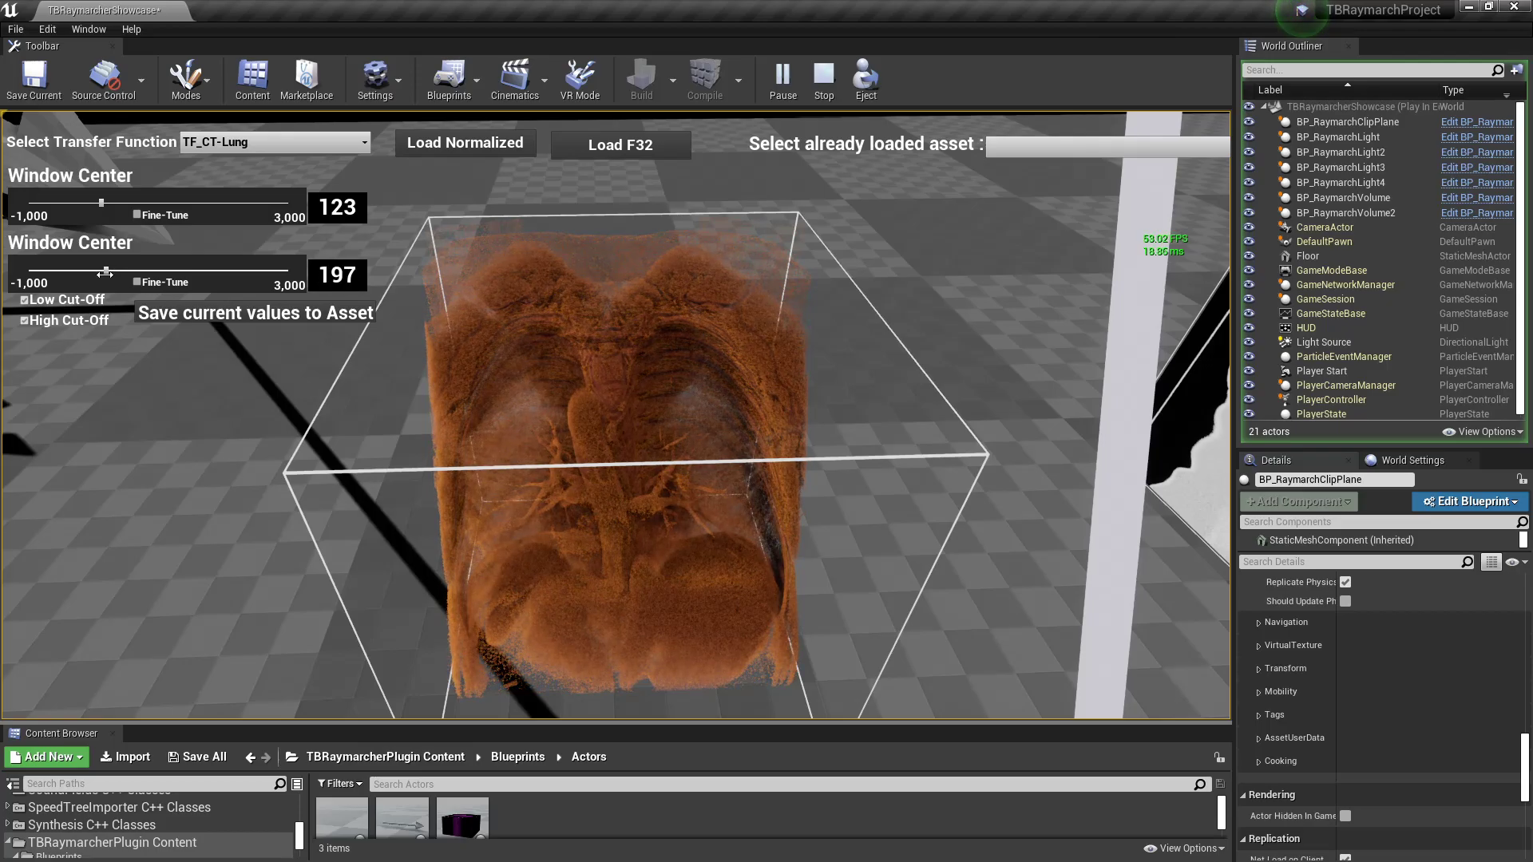
{"action": "key", "text": "w"}
{"action": "key", "text": "s"}
{"action": "right_click_drag", "start_coordinate": [726, 427], "coordinate": [703, 402]}
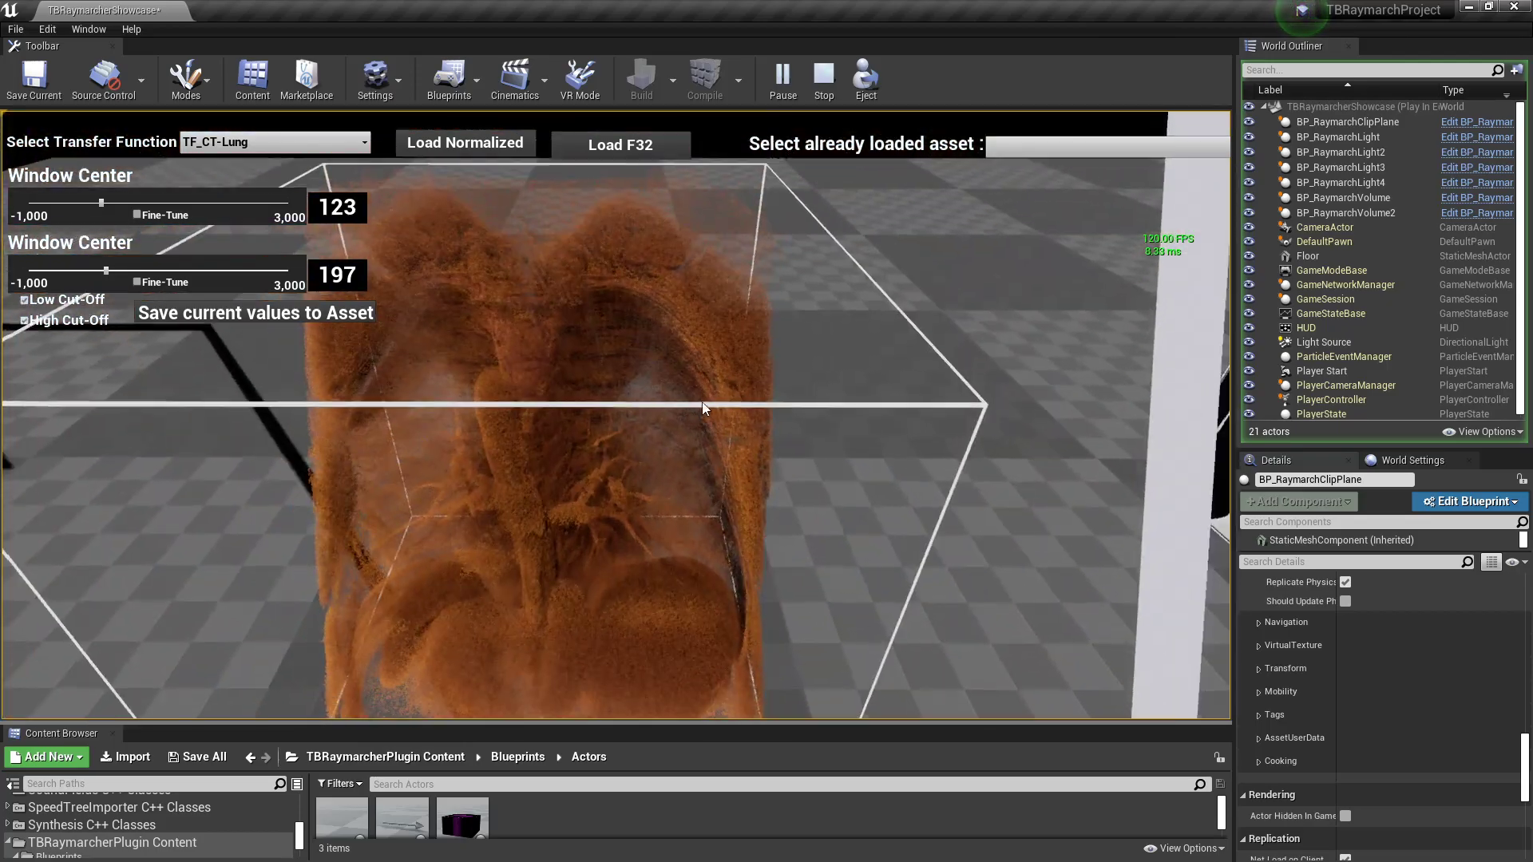
{"action": "left_click_drag", "start_coordinate": [101, 204], "coordinate": [99, 202]}
Switch the lung volume's transfer function from TF_CT-Lung to TF_CT-Muscle.
{"action": "key", "text": "s"}
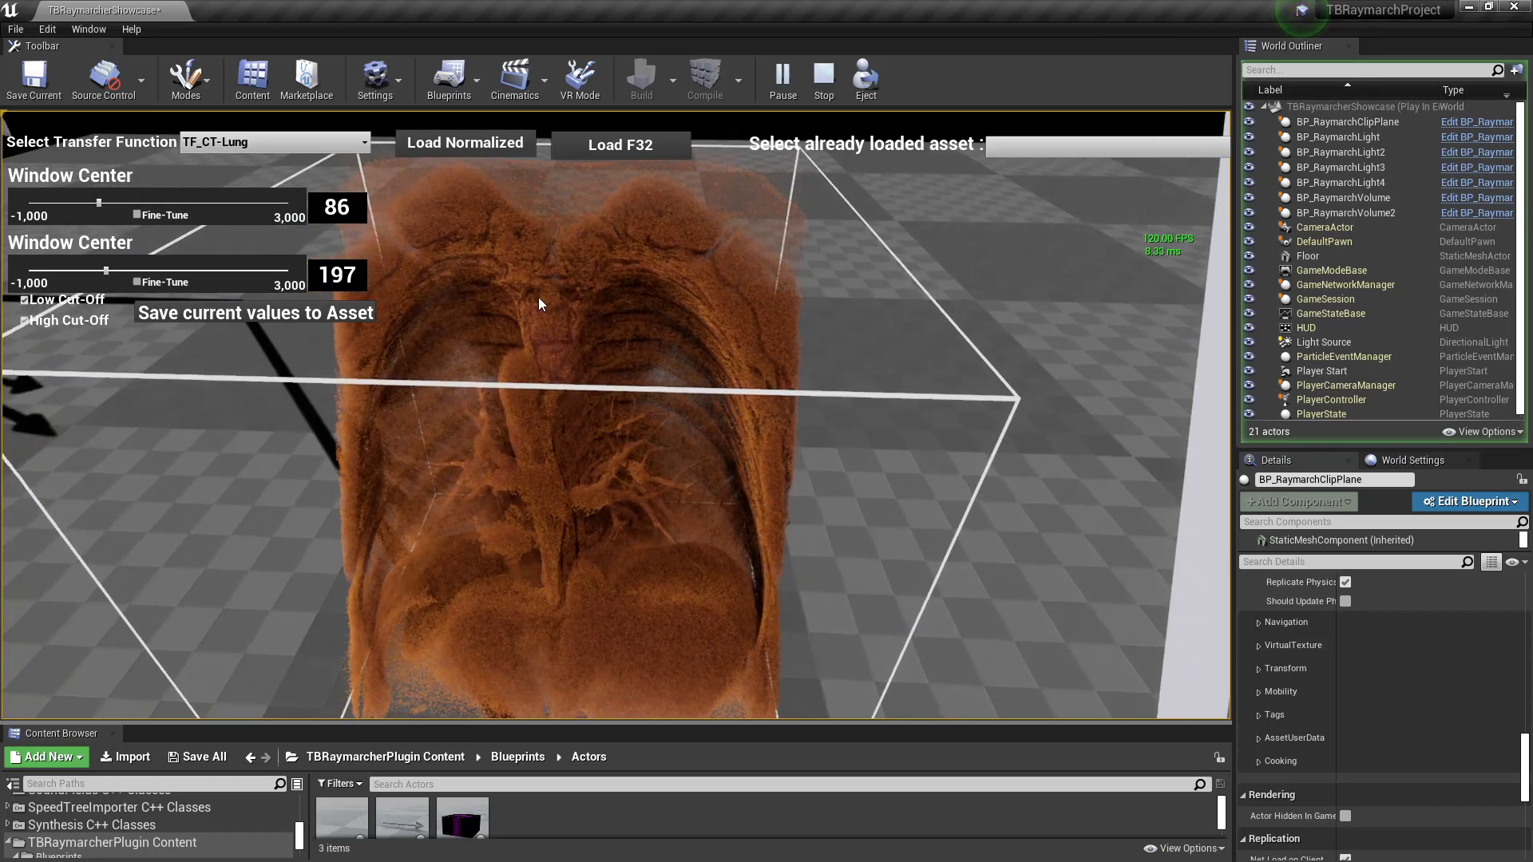
{"action": "left_click", "coordinate": [291, 150]}
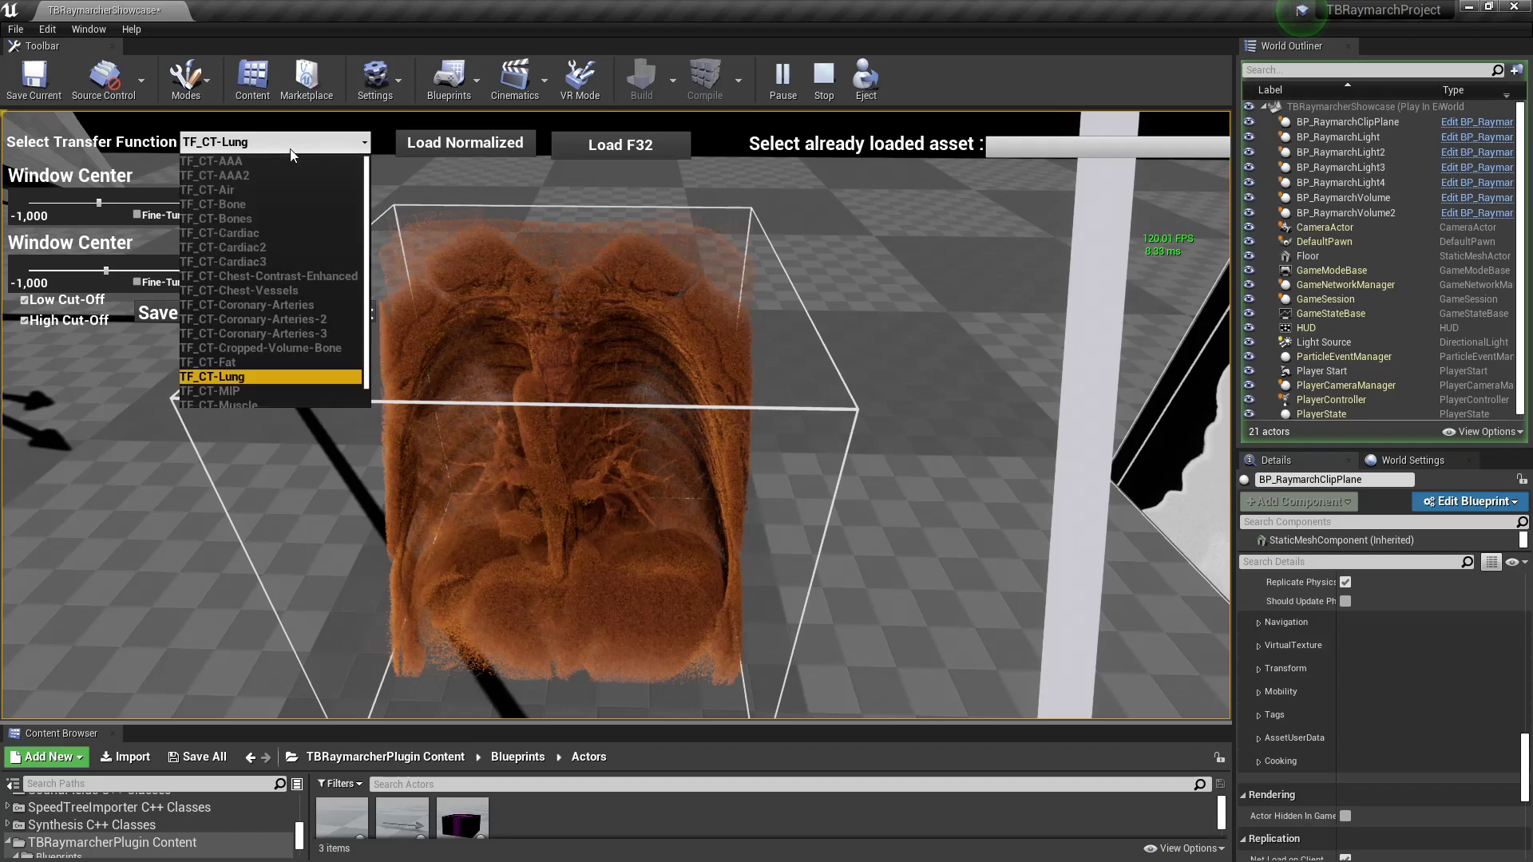
{"action": "left_click", "coordinate": [290, 150]}
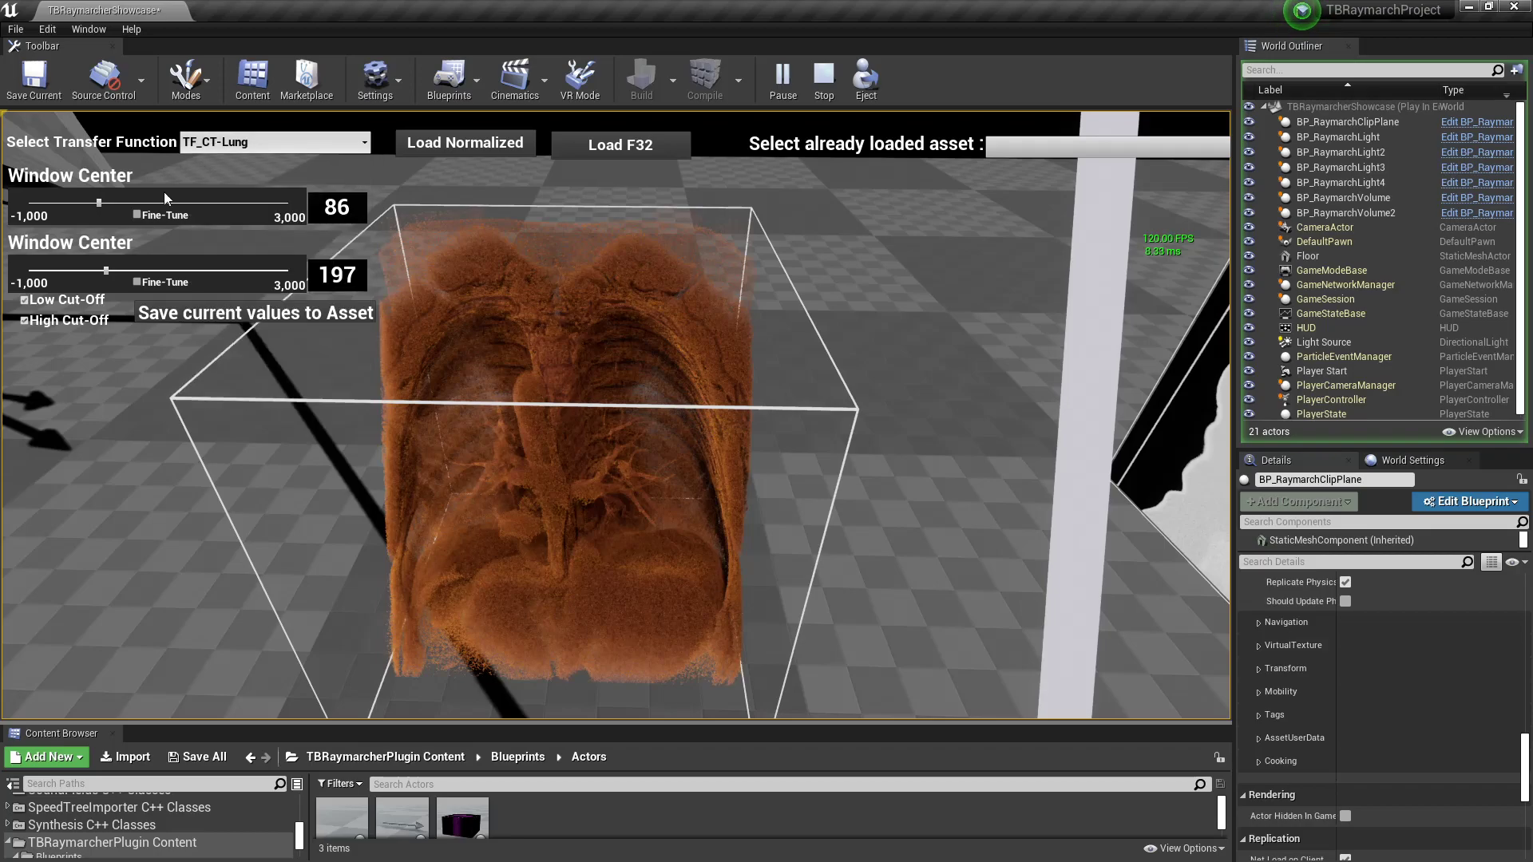
{"action": "left_click", "coordinate": [281, 141]}
{"action": "scroll", "coordinate": [343, 343], "scroll_direction": "down", "scroll_amount": 1}
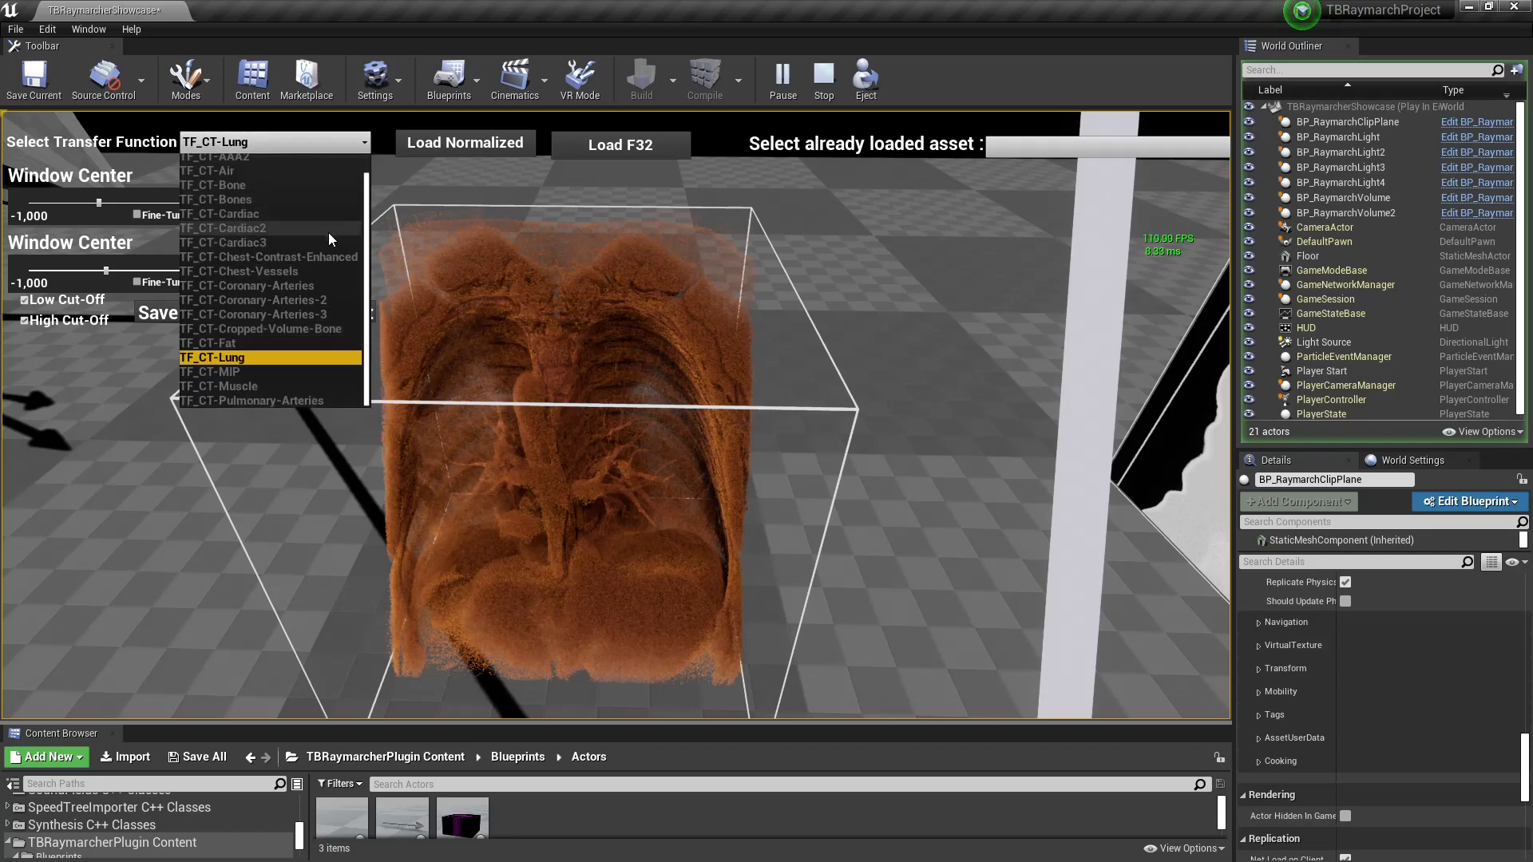
{"action": "left_click", "coordinate": [307, 386]}
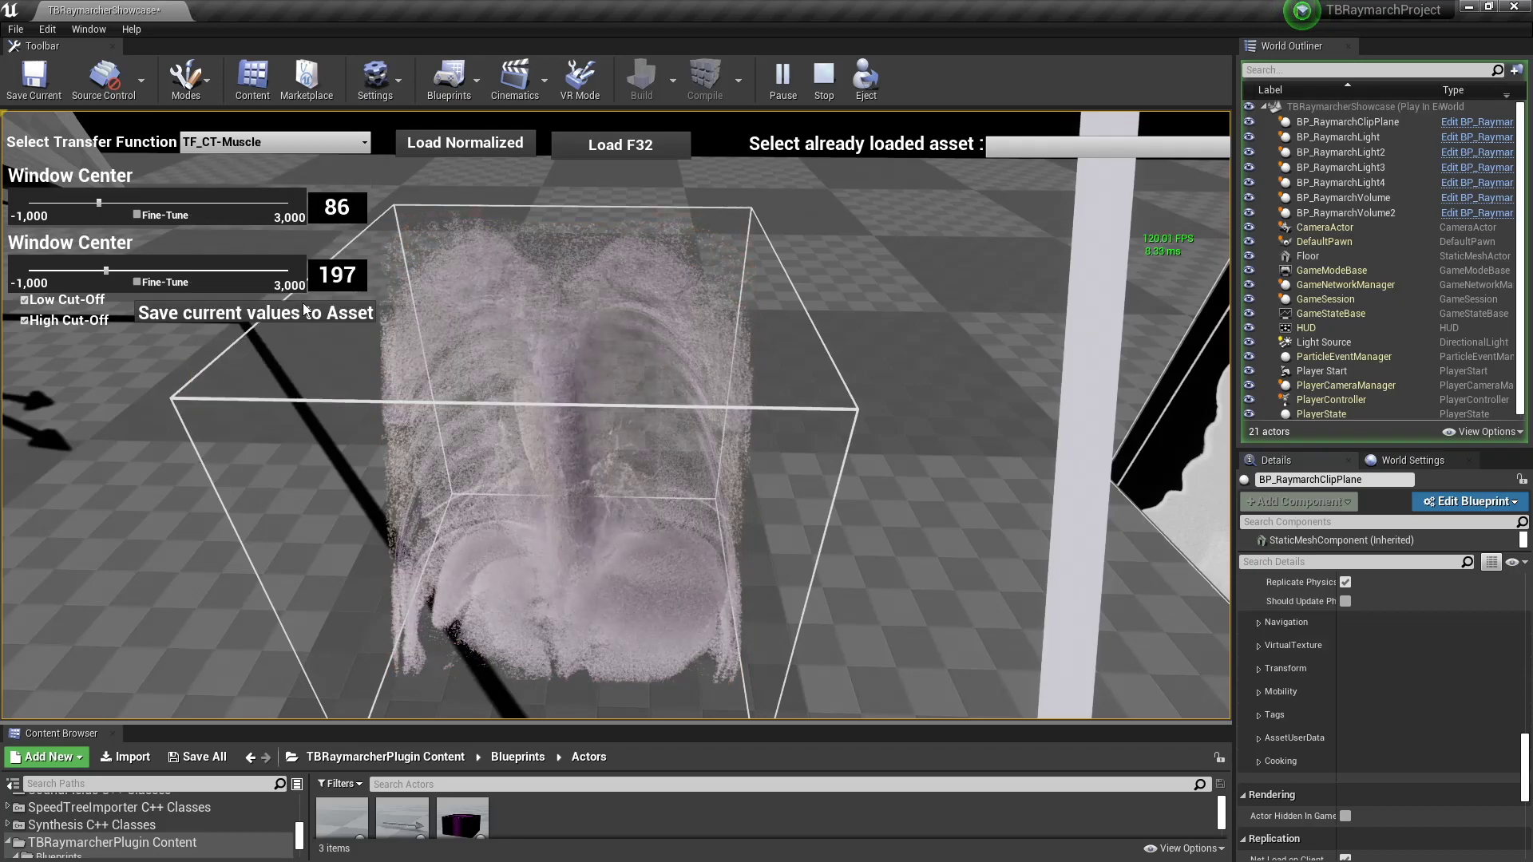
Apply the TF_CT-Fat transfer function and set the two Window Center sliders to 37 and 1,441.
{"action": "left_click", "coordinate": [285, 138]}
{"action": "left_click", "coordinate": [261, 343]}
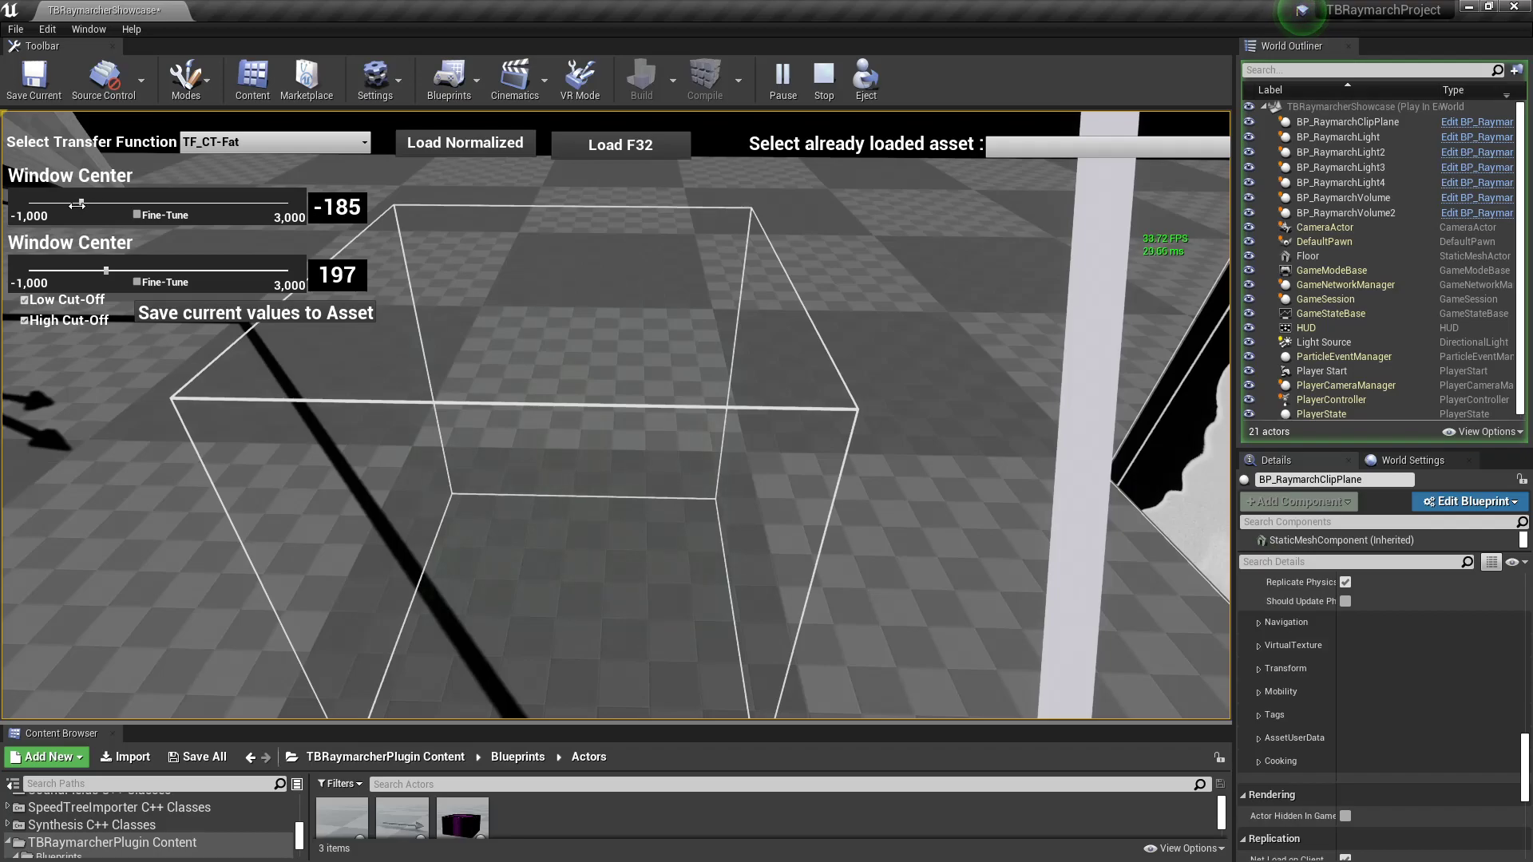
{"action": "left_click_drag", "start_coordinate": [54, 204], "coordinate": [90, 216]}
{"action": "left_click_drag", "start_coordinate": [107, 273], "coordinate": [166, 272]}
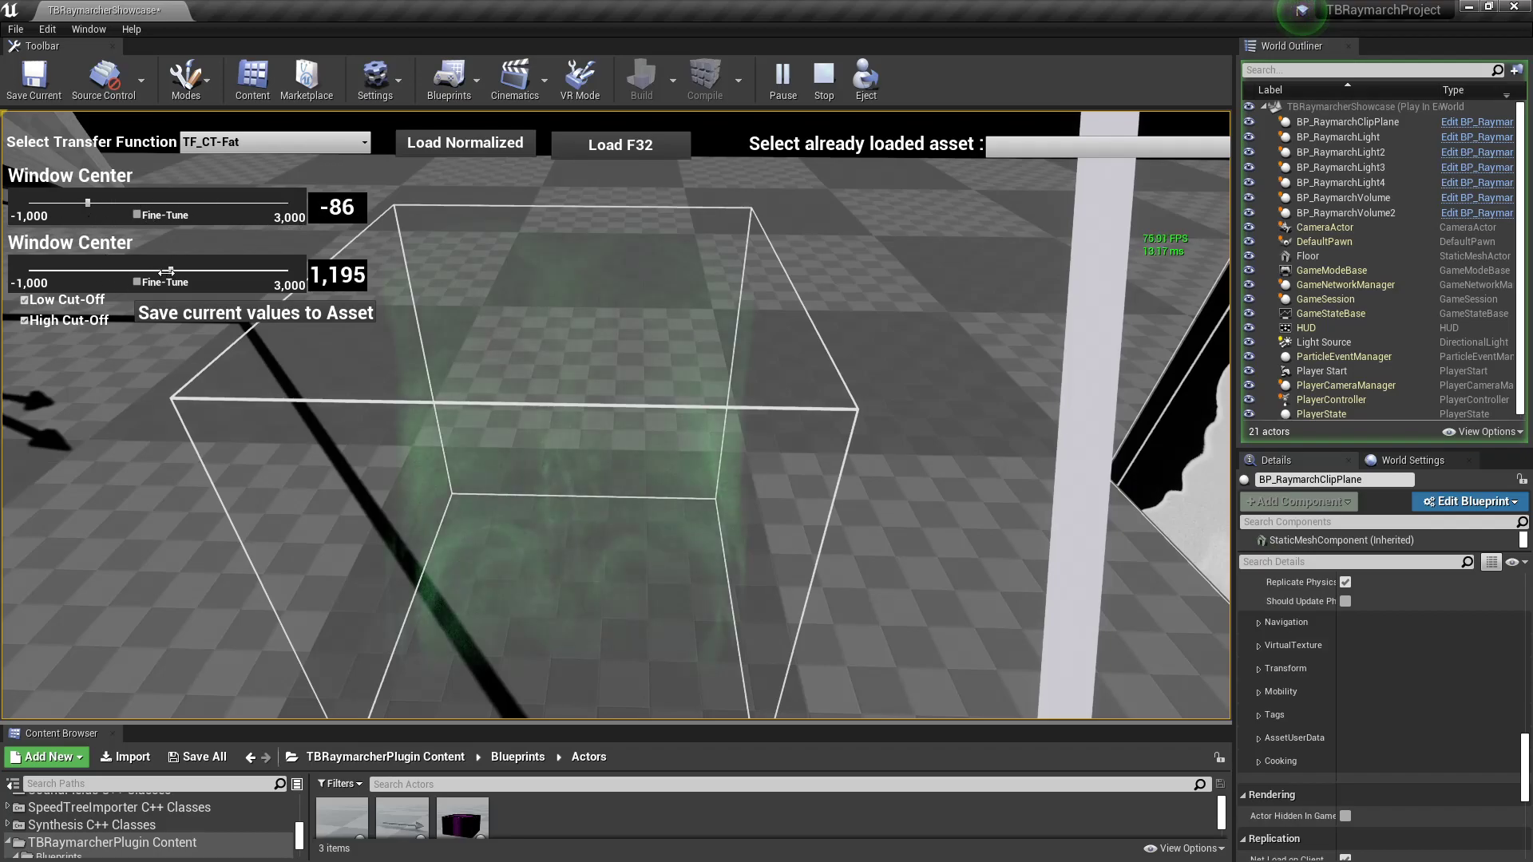
{"action": "mouse_move", "coordinate": [92, 207]}
{"action": "left_mouse_down"}
{"action": "mouse_move", "coordinate": [112, 209]}
{"action": "mouse_move", "coordinate": [80, 209]}
{"action": "mouse_move", "coordinate": [98, 209]}
{"action": "left_mouse_up"}
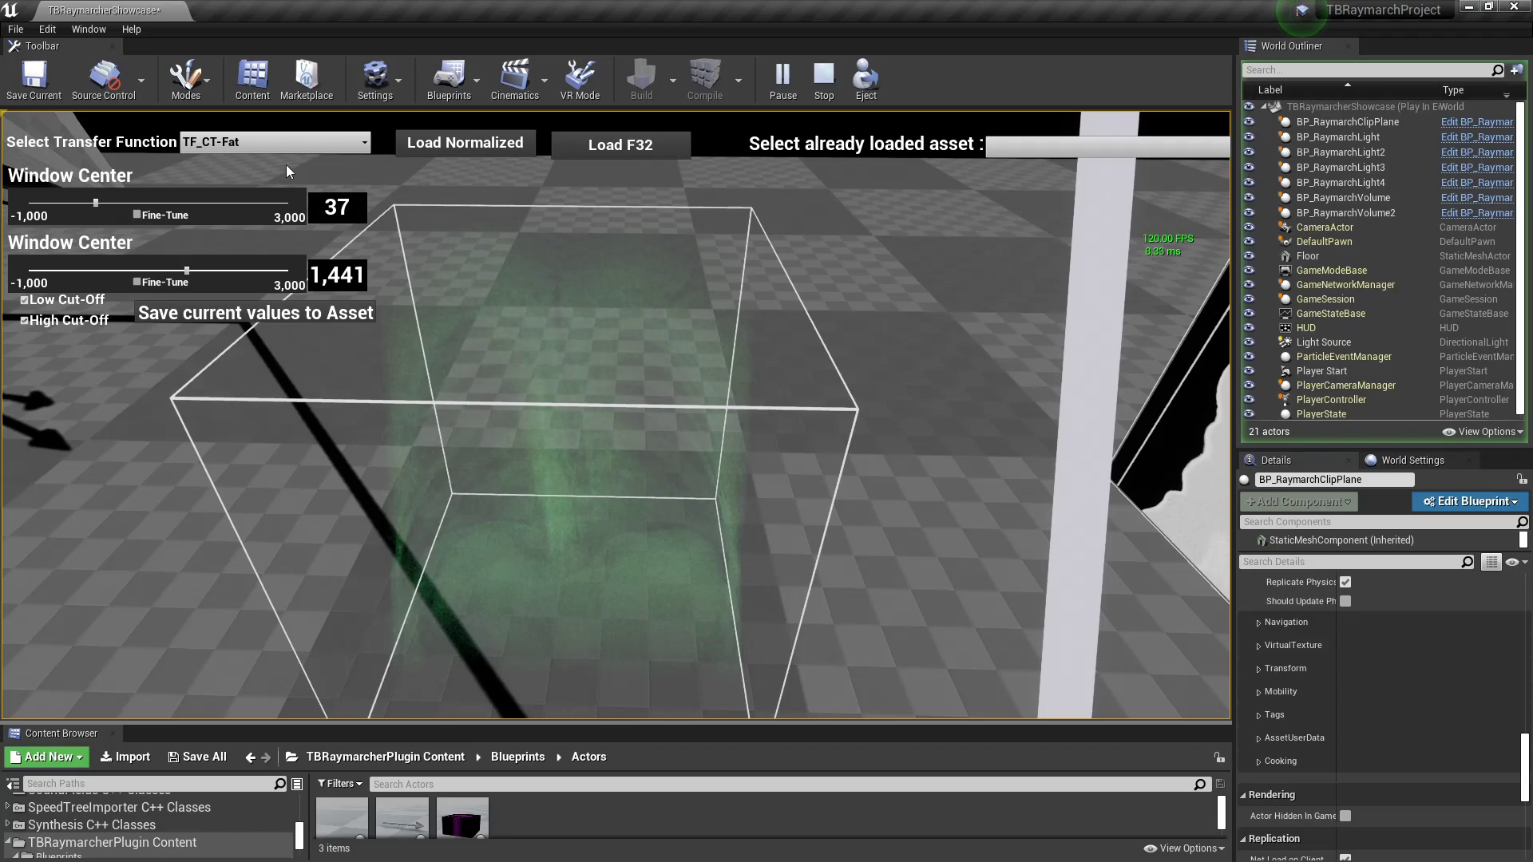
Apply the TF_CT-Pulmonary-Arteries transfer function and set the first Window Center slider to 209 after trying 283.
{"action": "left_click", "coordinate": [280, 142]}
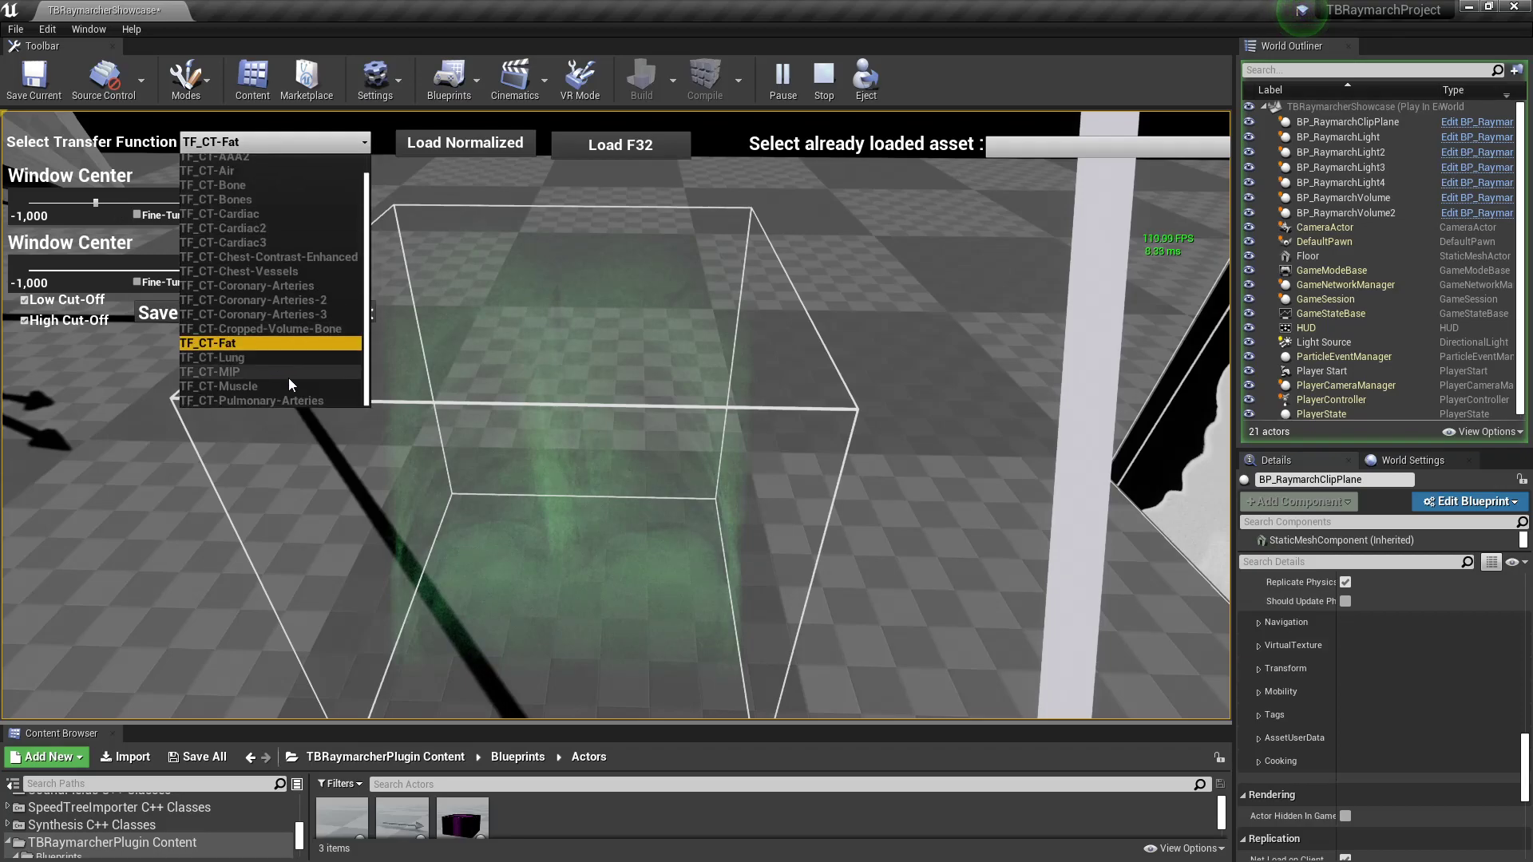
{"action": "left_click", "coordinate": [290, 402]}
{"action": "left_click", "coordinate": [290, 402]}
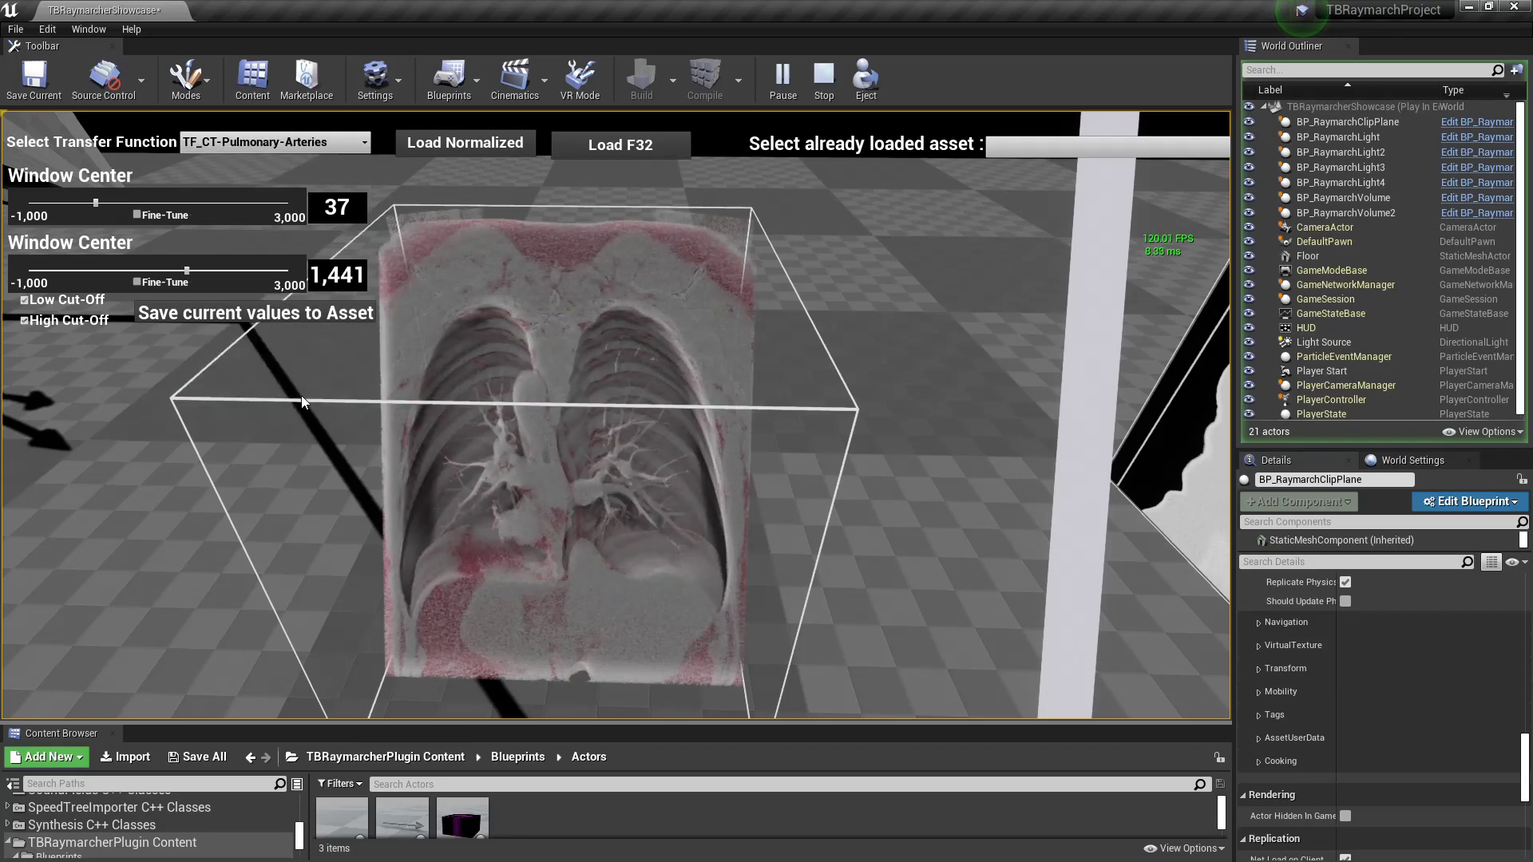
{"action": "left_click_drag", "start_coordinate": [96, 202], "coordinate": [112, 202]}
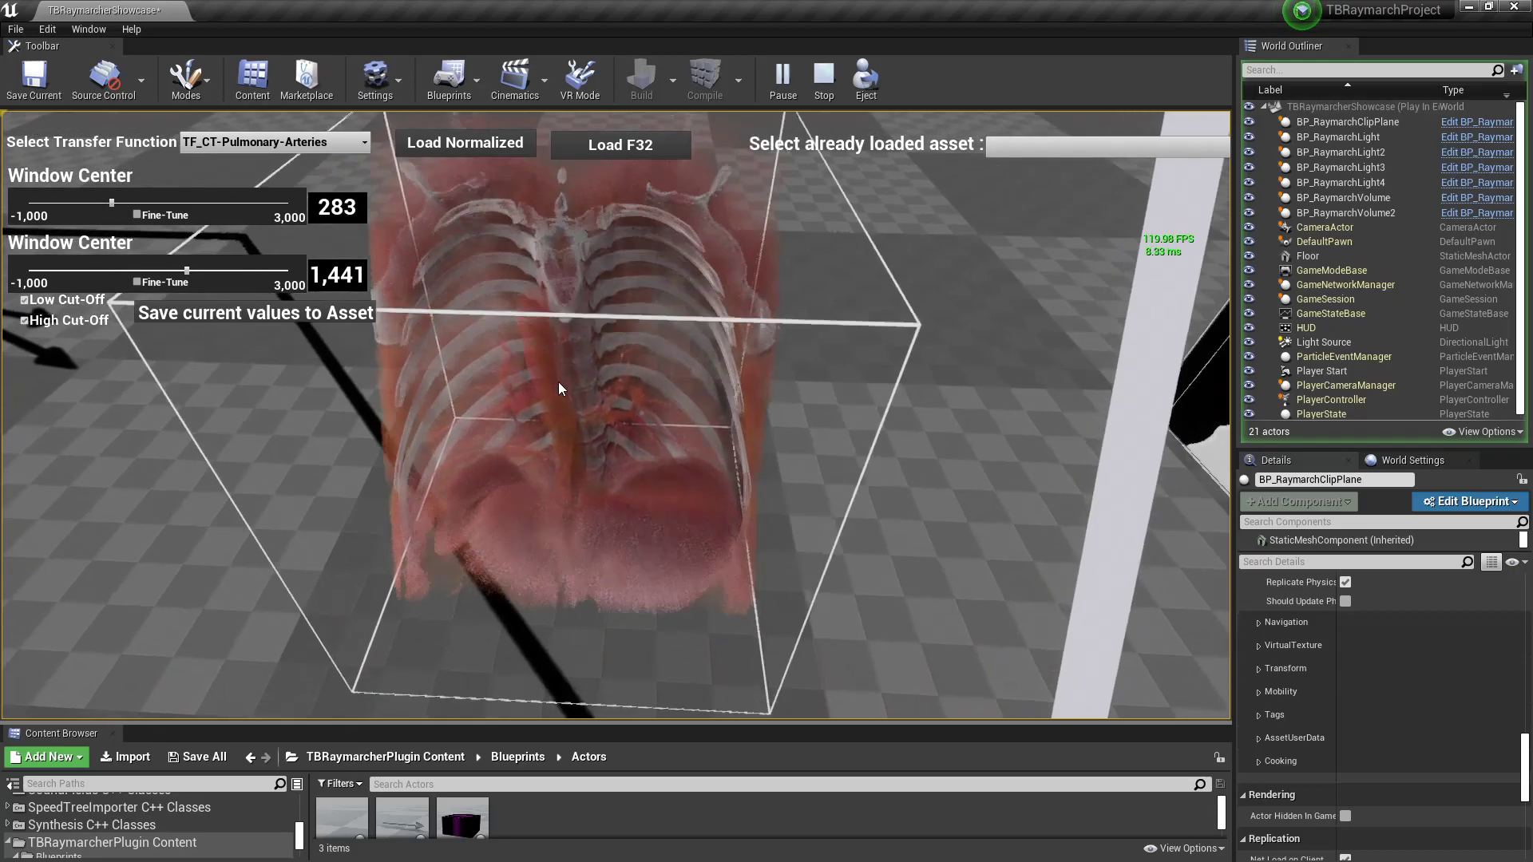
{"action": "key", "text": "w"}
{"action": "left_click_drag", "start_coordinate": [558, 382], "coordinate": [567, 347]}
{"action": "key", "text": "s"}
{"action": "left_click_drag", "start_coordinate": [113, 202], "coordinate": [110, 205]}
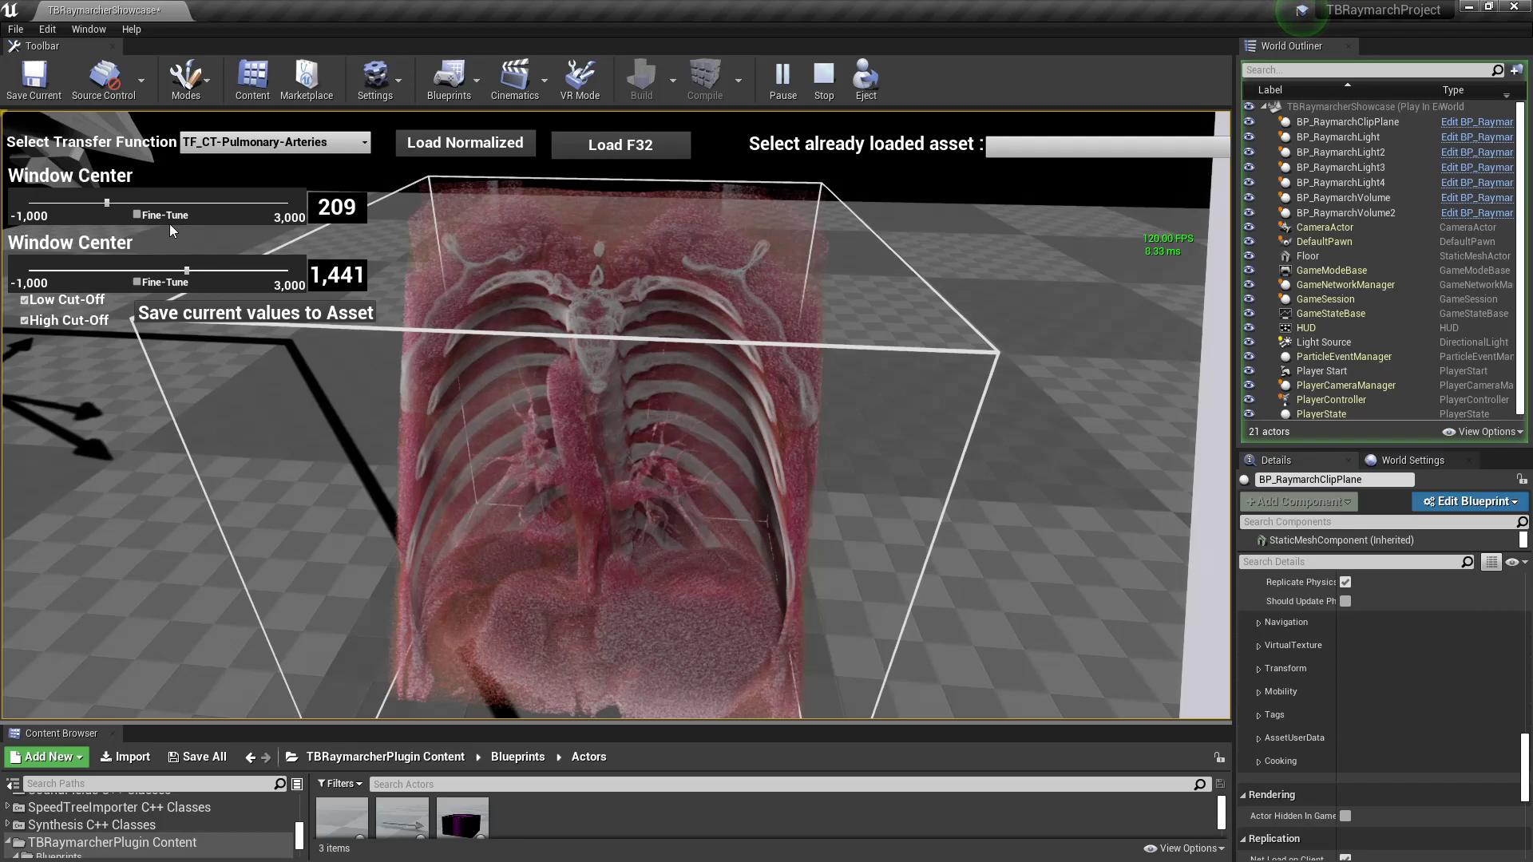
Fine-tune the first Window Center slider to 214 after trying 198, and leave its fine-tuning off.
{"action": "left_click", "coordinate": [137, 214]}
{"action": "mouse_move", "coordinate": [158, 204]}
{"action": "left_mouse_down"}
{"action": "mouse_move", "coordinate": [289, 203]}
{"action": "mouse_move", "coordinate": [29, 204]}
{"action": "mouse_move", "coordinate": [229, 202]}
{"action": "mouse_move", "coordinate": [132, 204]}
{"action": "mouse_move", "coordinate": [145, 211]}
{"action": "left_mouse_up"}
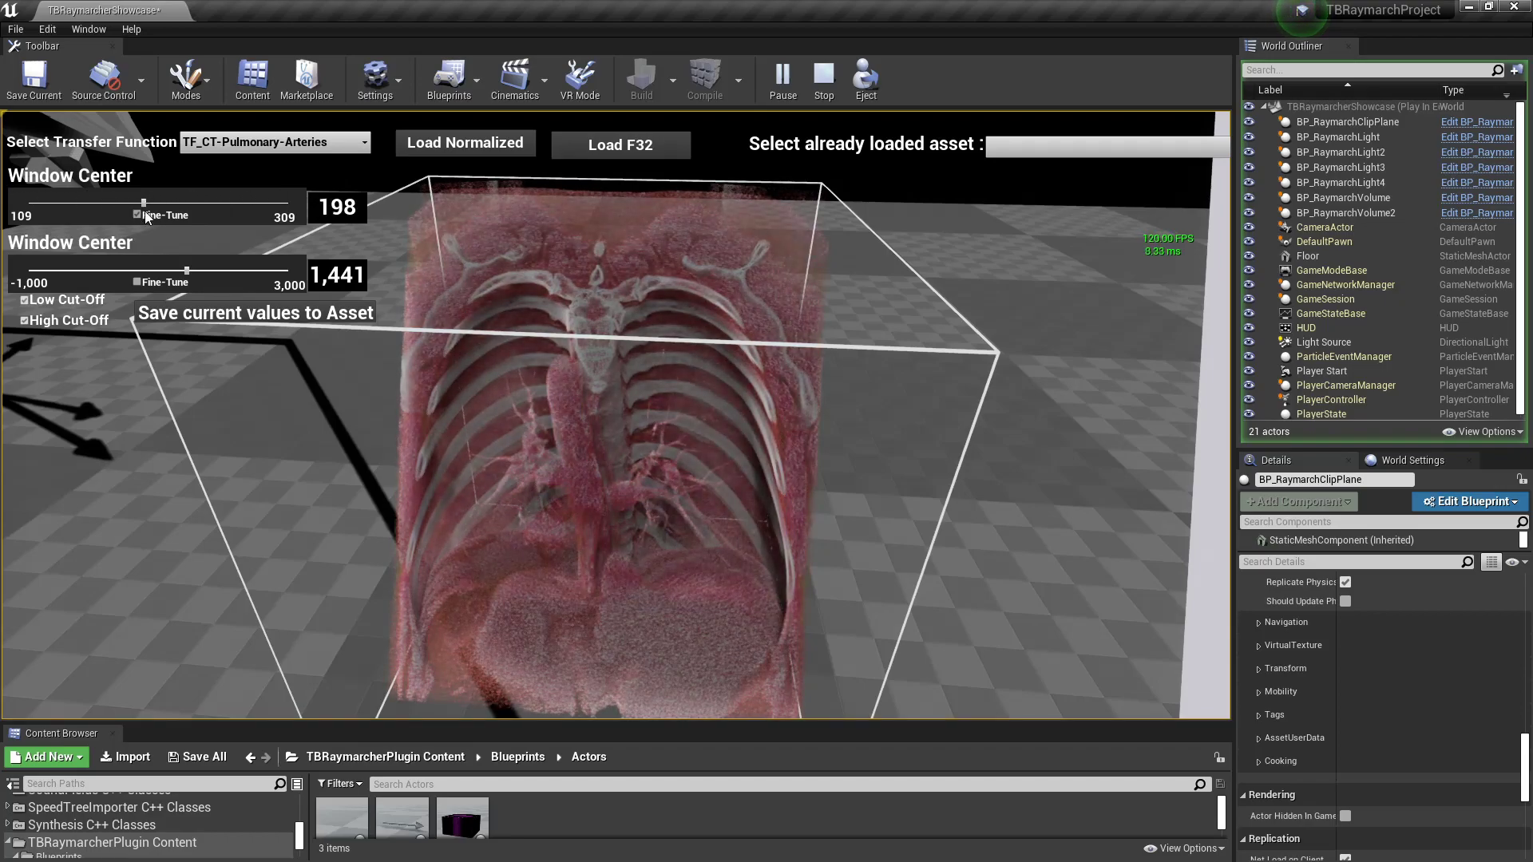
{"action": "left_click", "coordinate": [142, 211]}
{"action": "left_click", "coordinate": [137, 214]}
{"action": "mouse_move", "coordinate": [159, 203]}
{"action": "left_mouse_down"}
{"action": "mouse_move", "coordinate": [69, 203]}
{"action": "mouse_move", "coordinate": [393, 202]}
{"action": "mouse_move", "coordinate": [140, 203]}
{"action": "mouse_move", "coordinate": [446, 217]}
{"action": "mouse_move", "coordinate": [171, 222]}
{"action": "left_mouse_up"}
{"action": "left_click", "coordinate": [138, 214]}
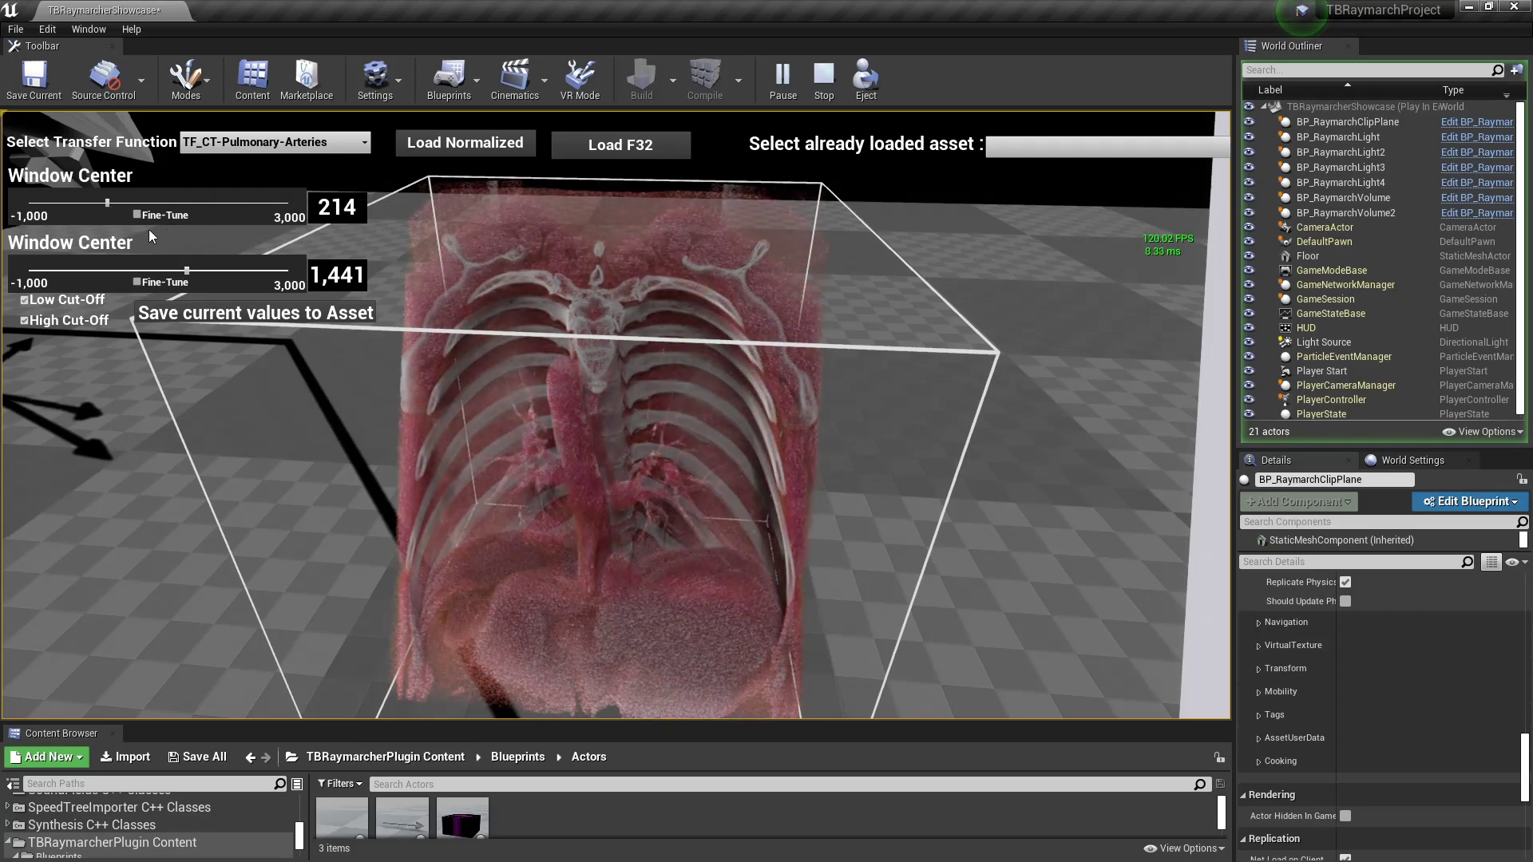
Fine-tune the second Window Center slider to 1,463.
{"action": "left_click", "coordinate": [138, 283]}
{"action": "mouse_move", "coordinate": [158, 273]}
{"action": "left_mouse_down"}
{"action": "mouse_move", "coordinate": [61, 289]}
{"action": "mouse_move", "coordinate": [169, 293]}
{"action": "left_mouse_up"}
{"action": "left_click", "coordinate": [163, 283]}
Display the already loaded asset MHD_70 with the TF_CT-Cardiac transfer function and the first Window Center slider at 221.
{"action": "left_click", "coordinate": [1078, 151]}
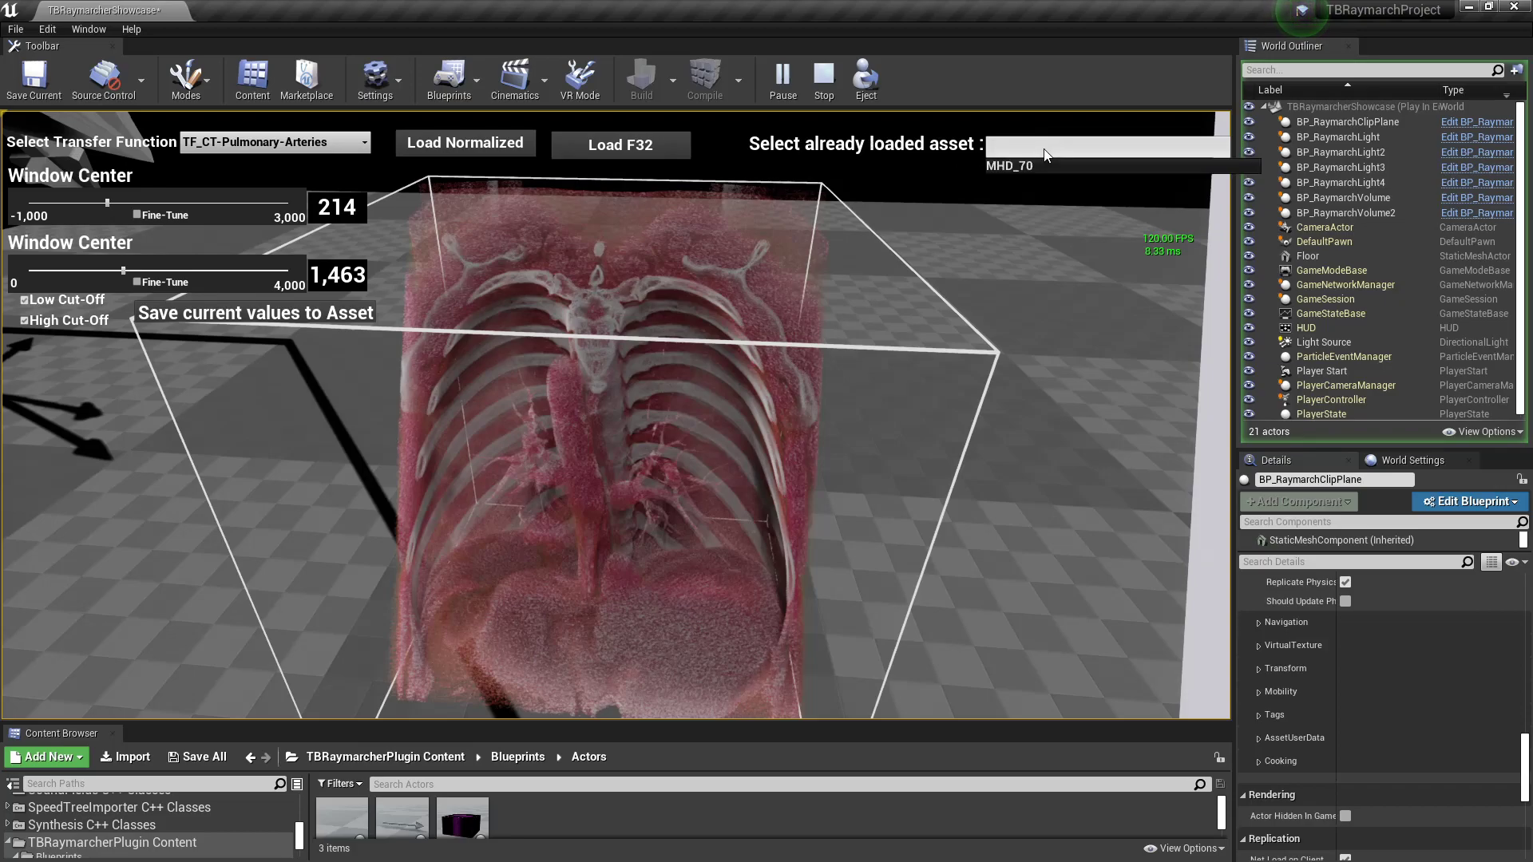
{"action": "left_click", "coordinate": [1053, 161]}
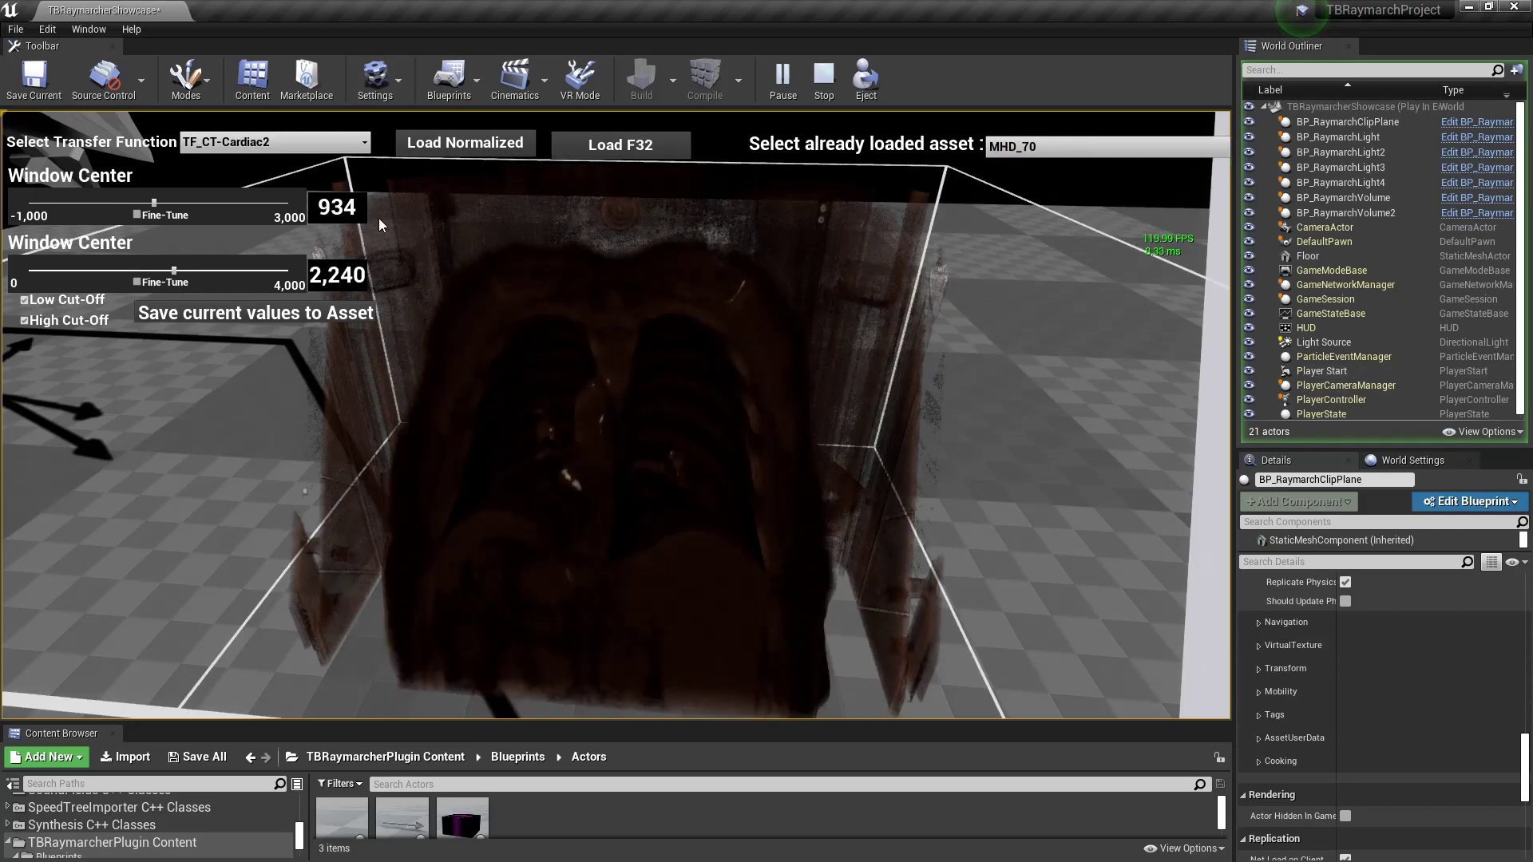
{"action": "left_click", "coordinate": [264, 144]}
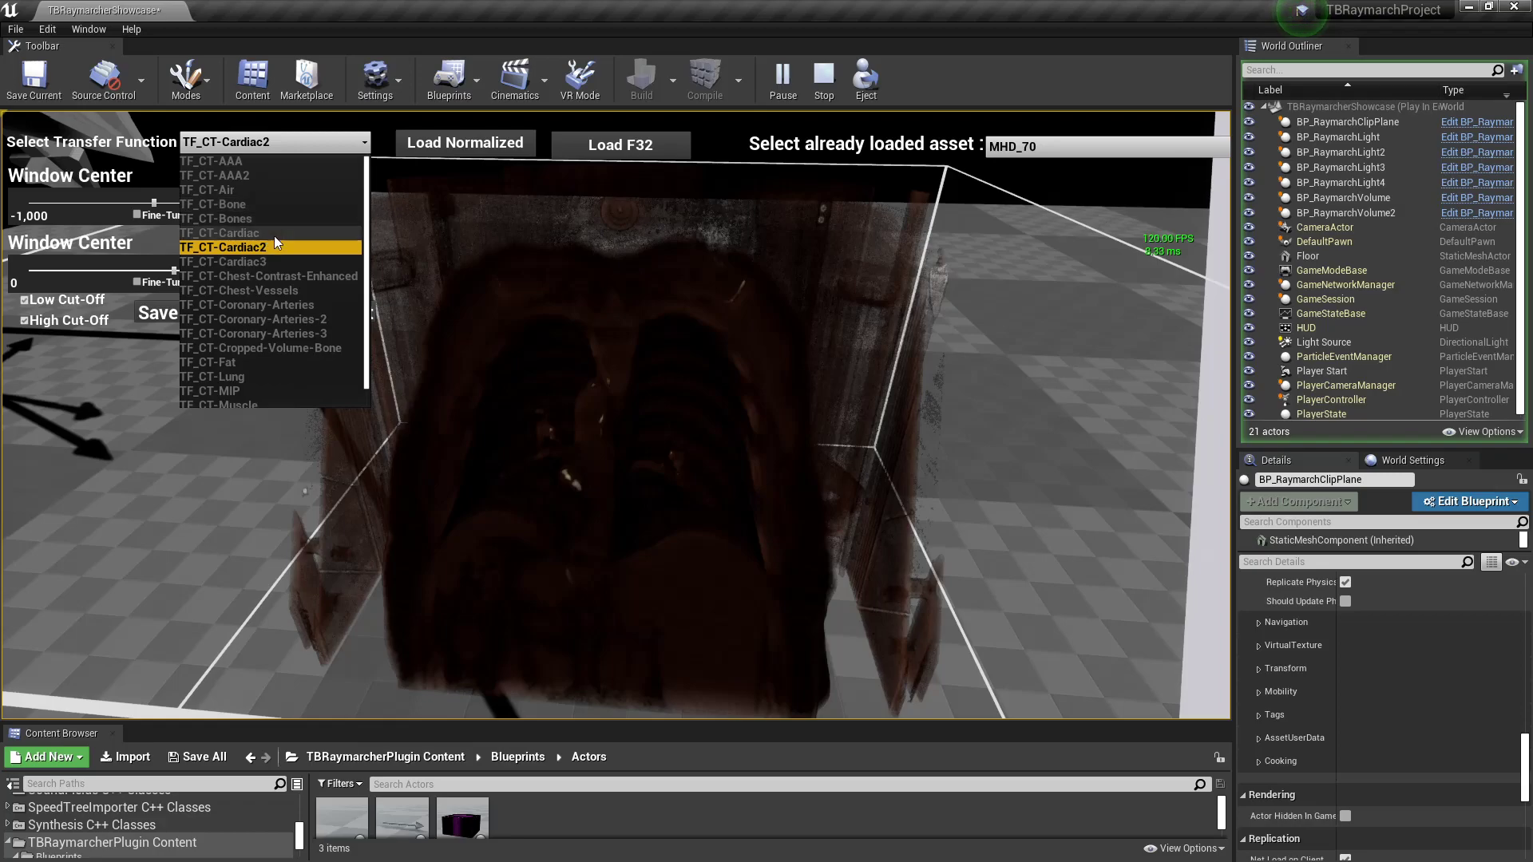
{"action": "left_click", "coordinate": [275, 234]}
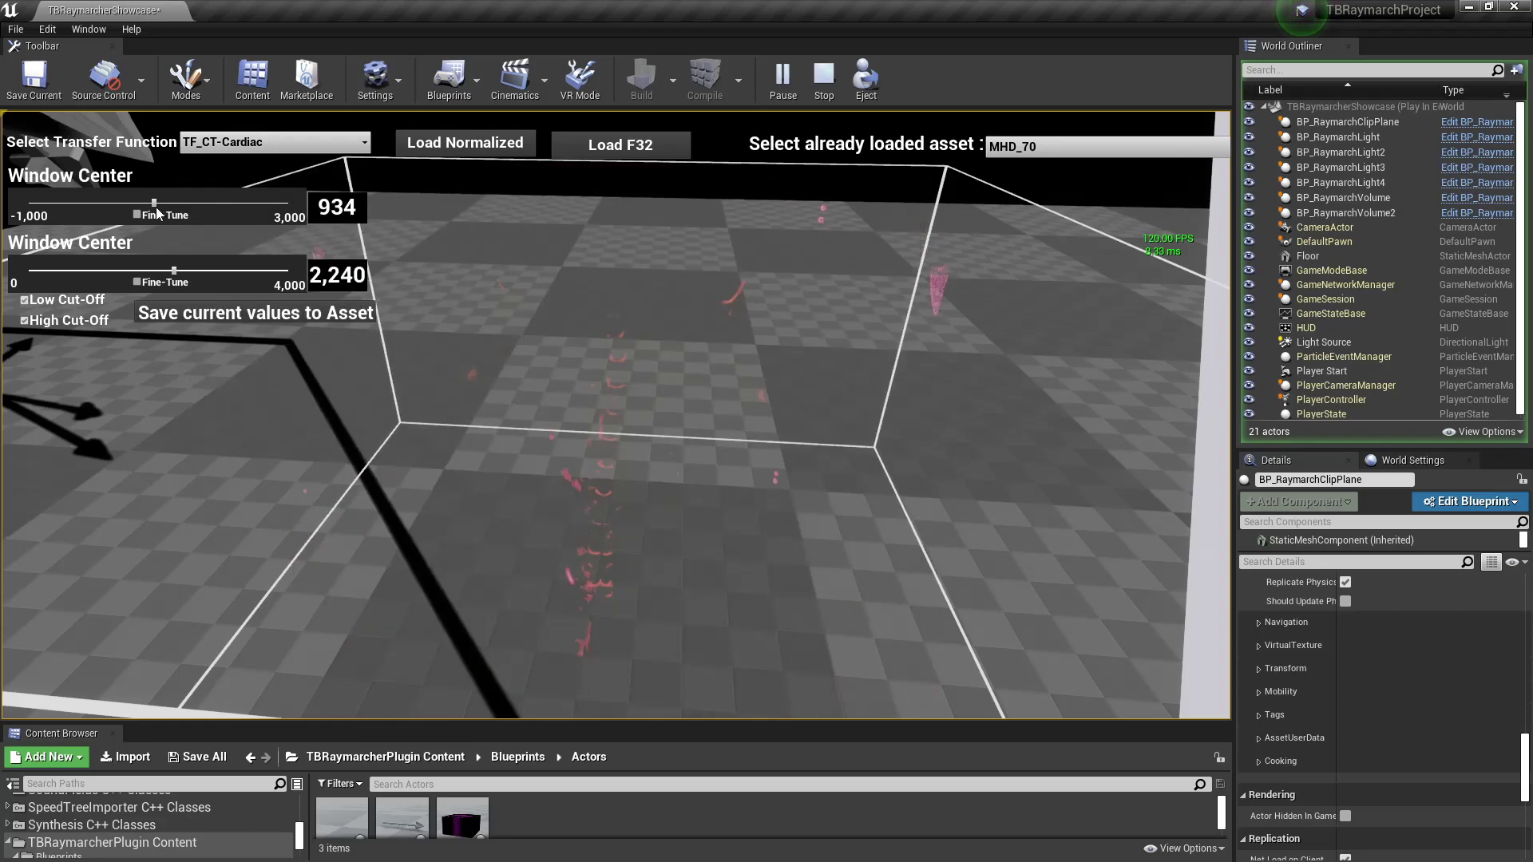
{"action": "left_click_drag", "start_coordinate": [155, 206], "coordinate": [108, 205]}
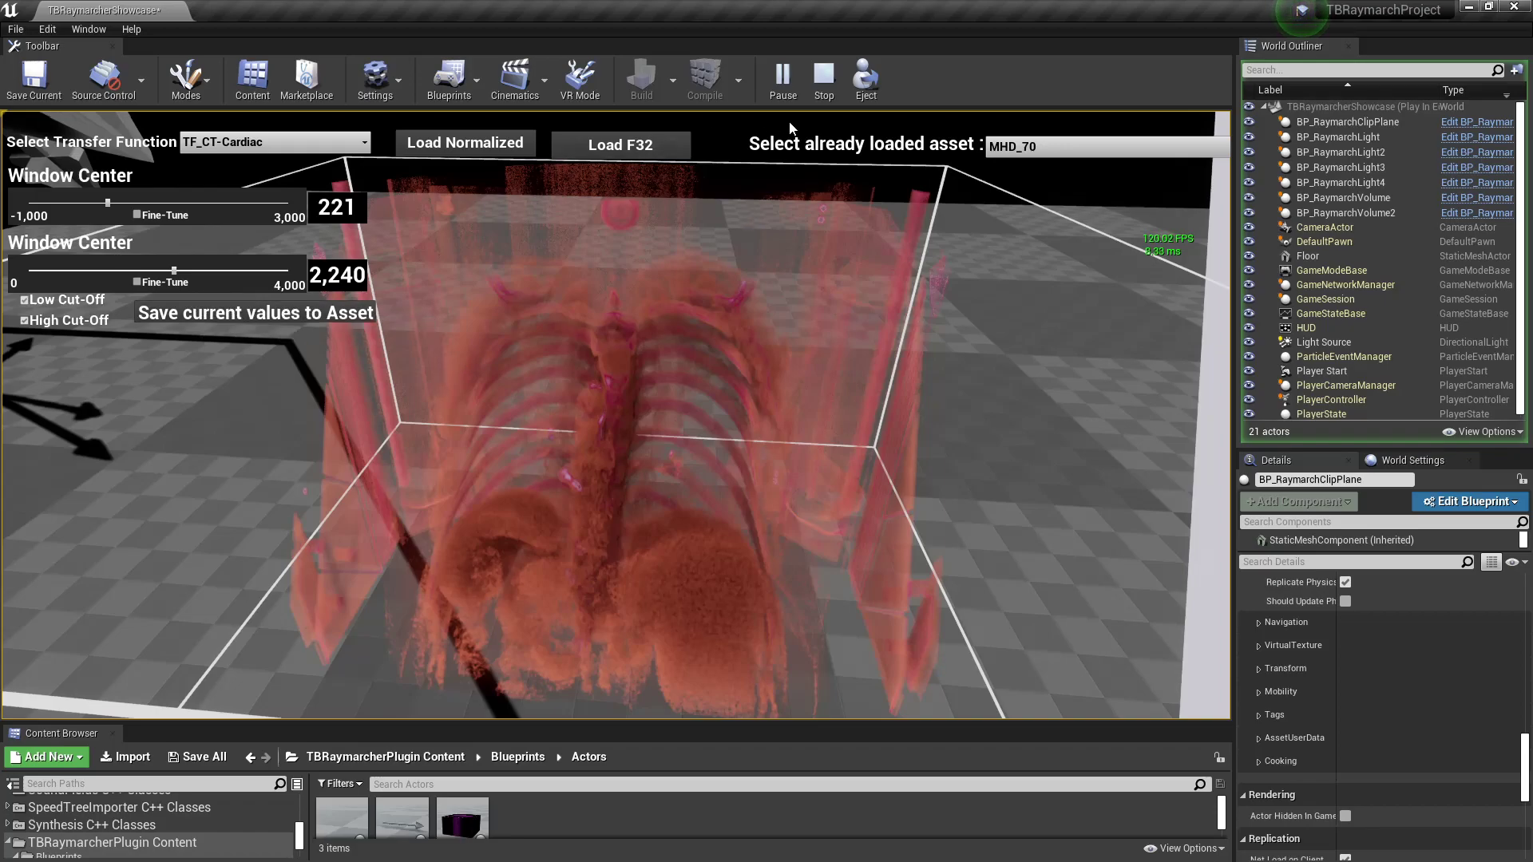
Open the plugin's DefaultResources folder and inspect the Data_70 volume texture.
{"action": "scroll", "coordinate": [493, 813], "scroll_direction": "down", "scroll_amount": 1}
{"action": "scroll", "coordinate": [161, 818], "scroll_direction": "down", "scroll_amount": 3}
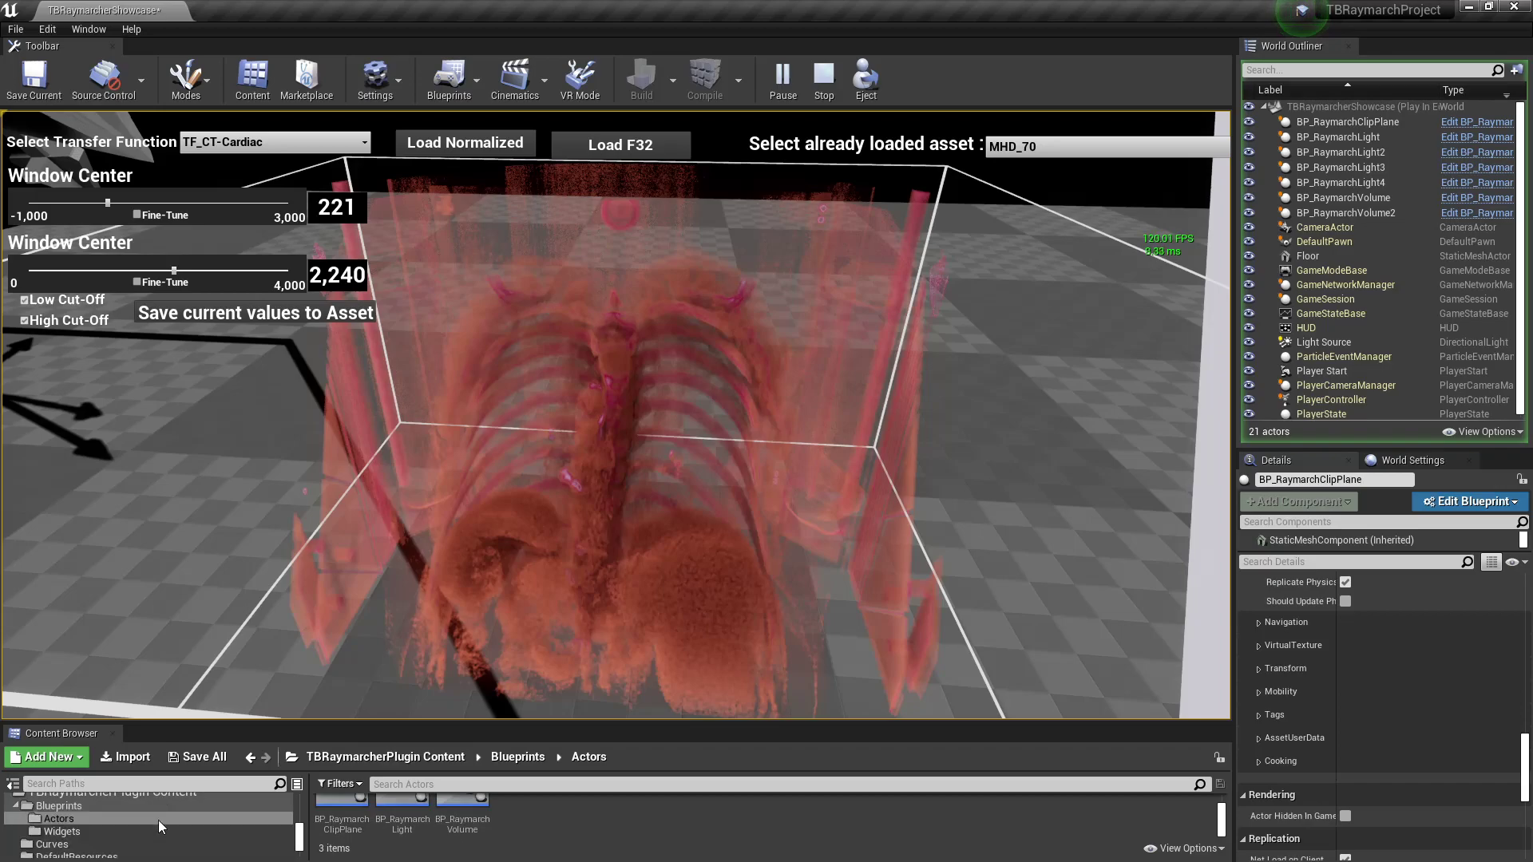
{"action": "left_click", "coordinate": [153, 836]}
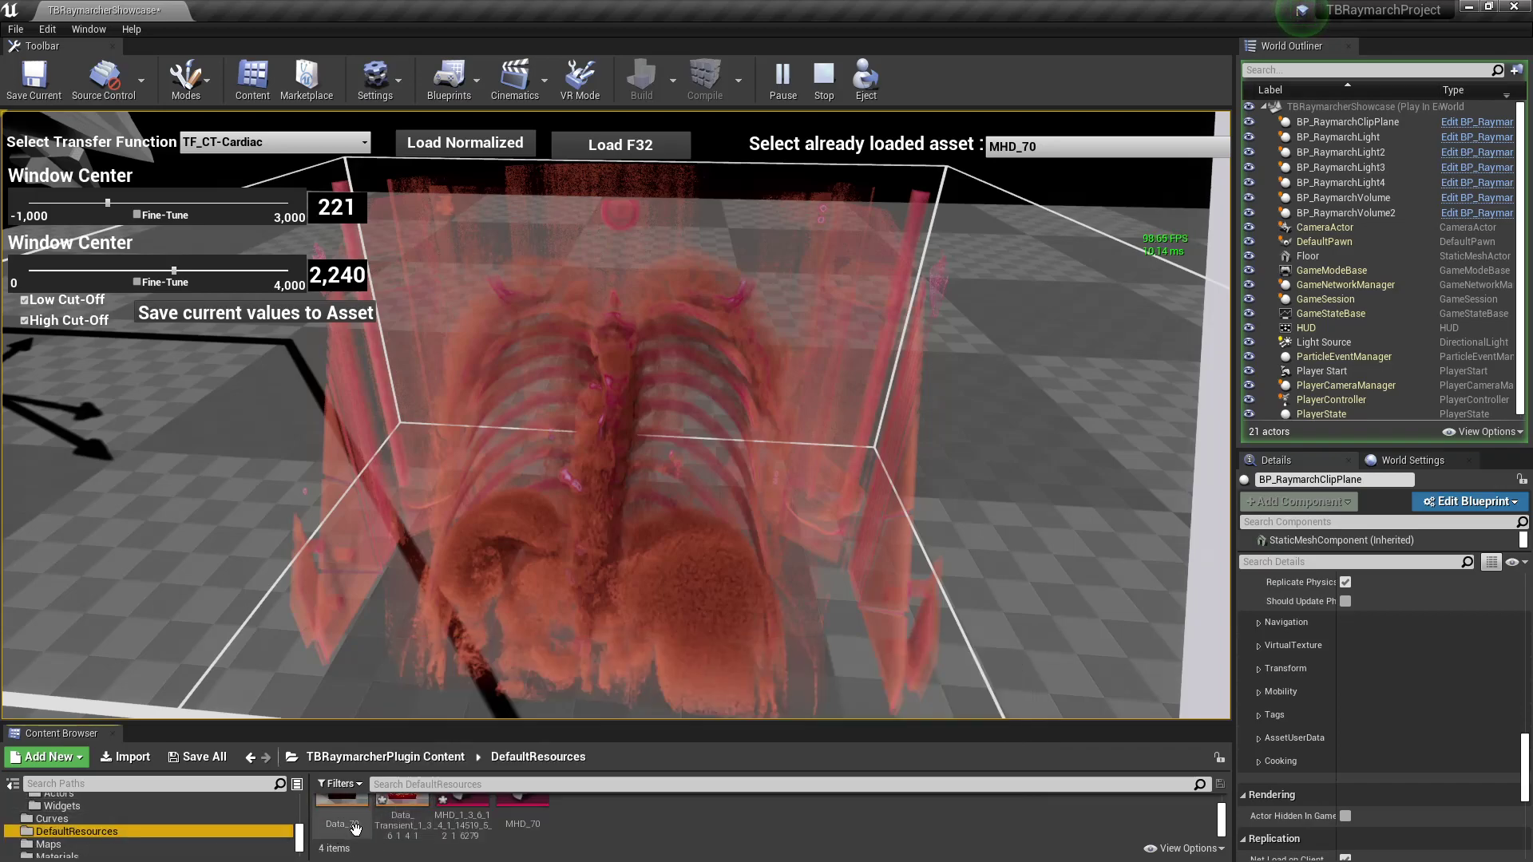
{"action": "double_click", "coordinate": [342, 799]}
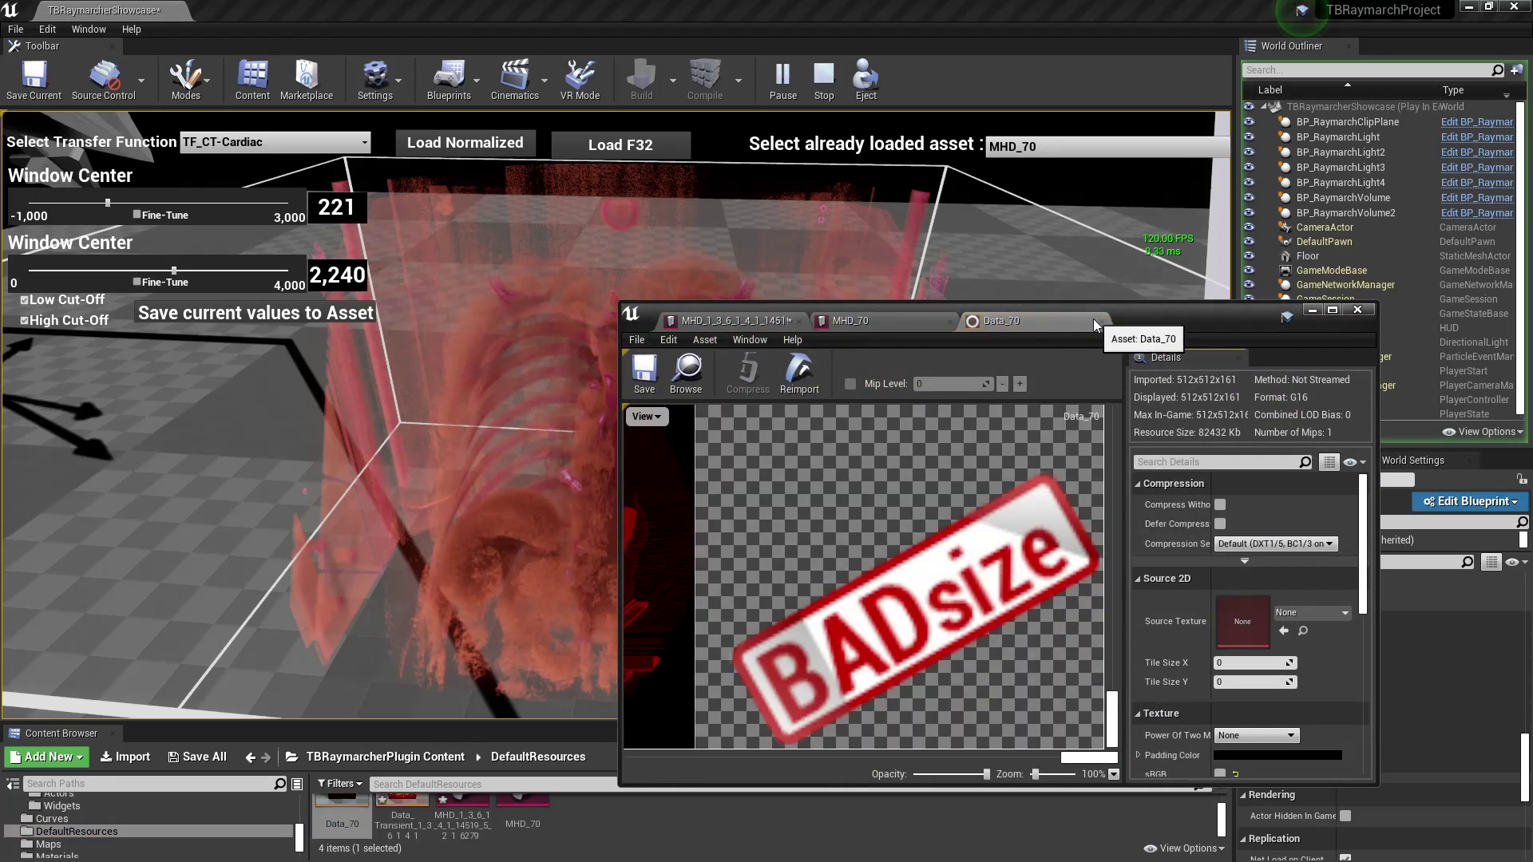
{"action": "left_click", "coordinate": [1101, 321]}
Review the image info and default windowing parameters of the MHD_70 asset, and close the asset editors.
{"action": "double_click", "coordinate": [534, 829]}
{"action": "scroll", "coordinate": [1043, 582], "scroll_direction": "up", "scroll_amount": 1}
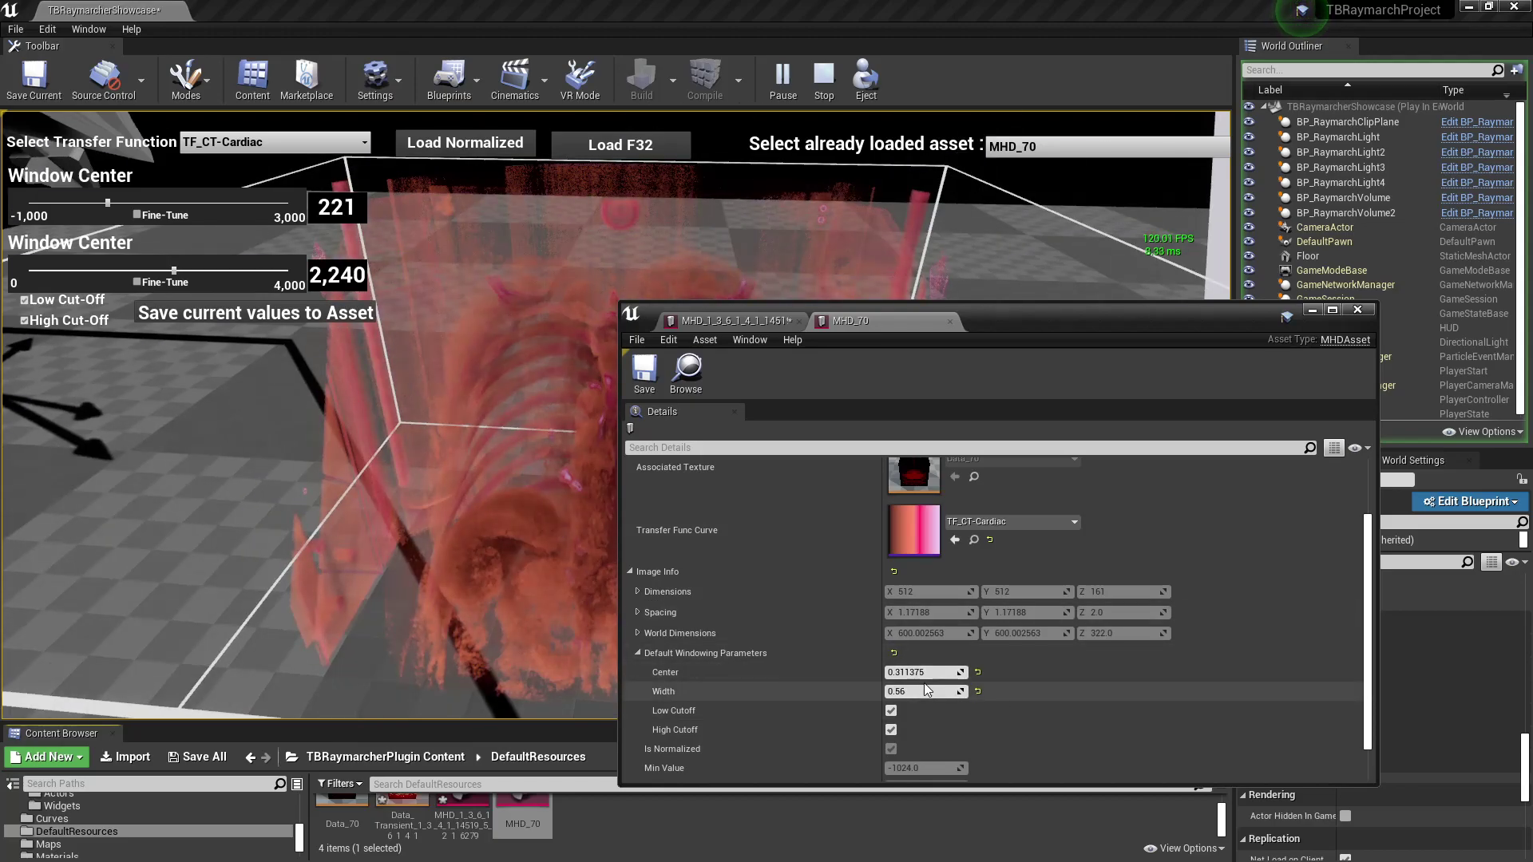
{"action": "left_click", "coordinate": [951, 321]}
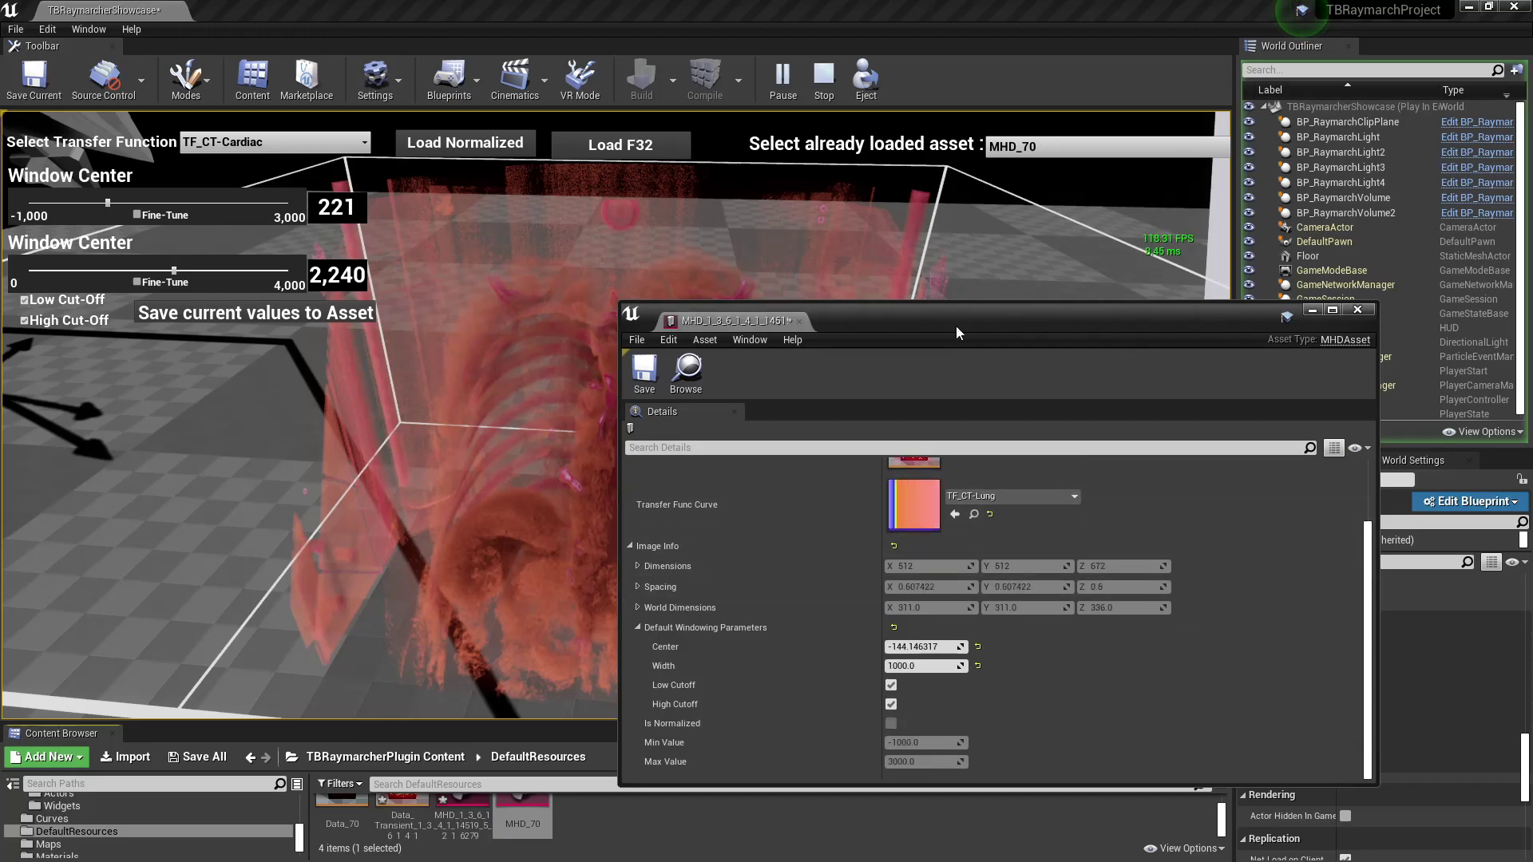
{"action": "left_click", "coordinate": [798, 321]}
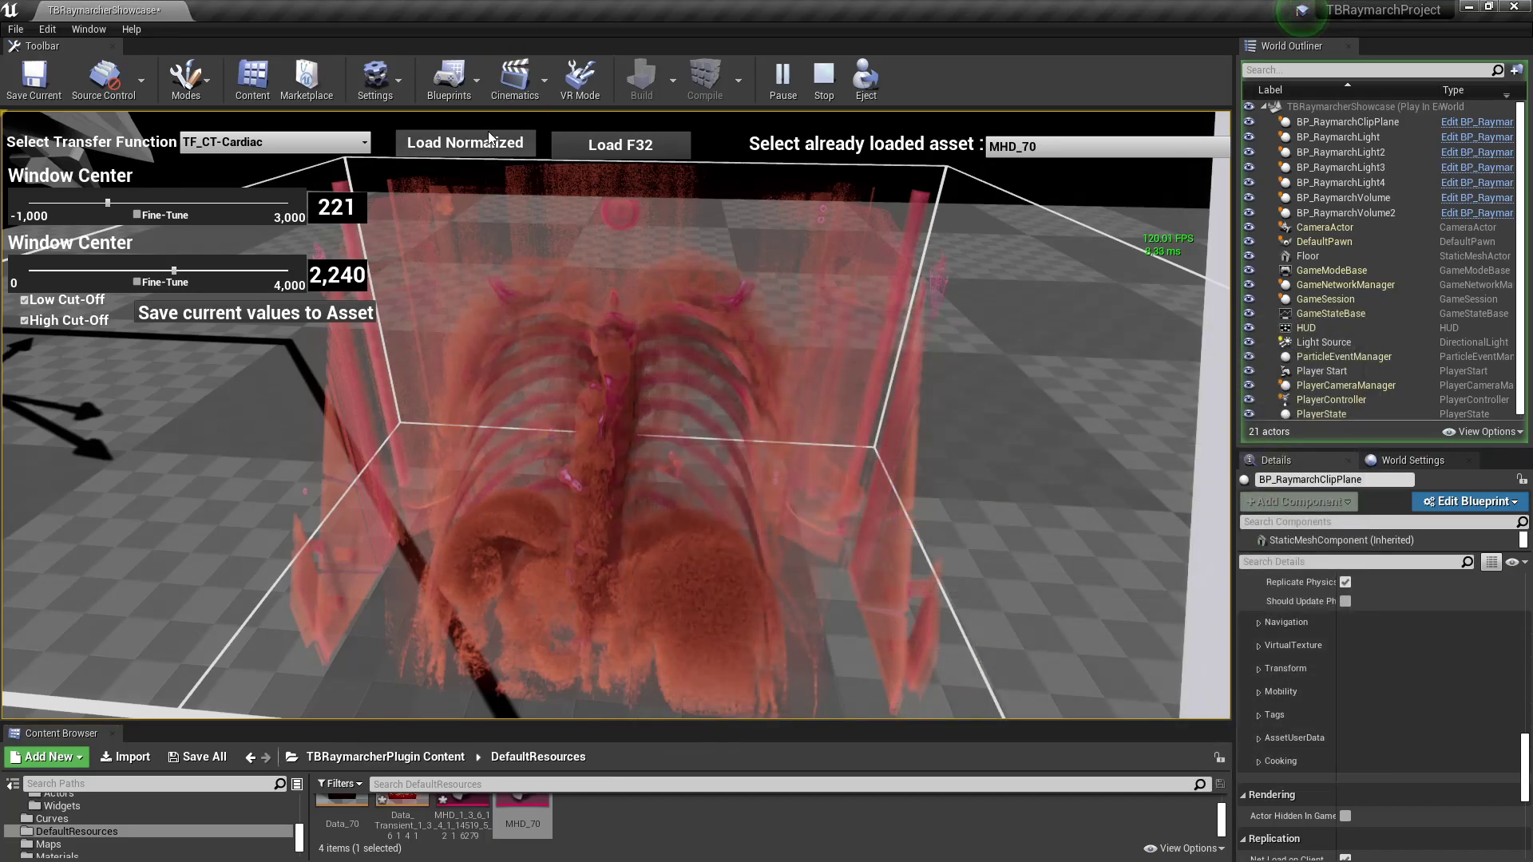
Load another MHD scan from the subset0 folder as an F32 volume.
{"action": "left_click", "coordinate": [647, 150]}
{"action": "scroll", "coordinate": [428, 285], "scroll_direction": "down", "scroll_amount": 10}
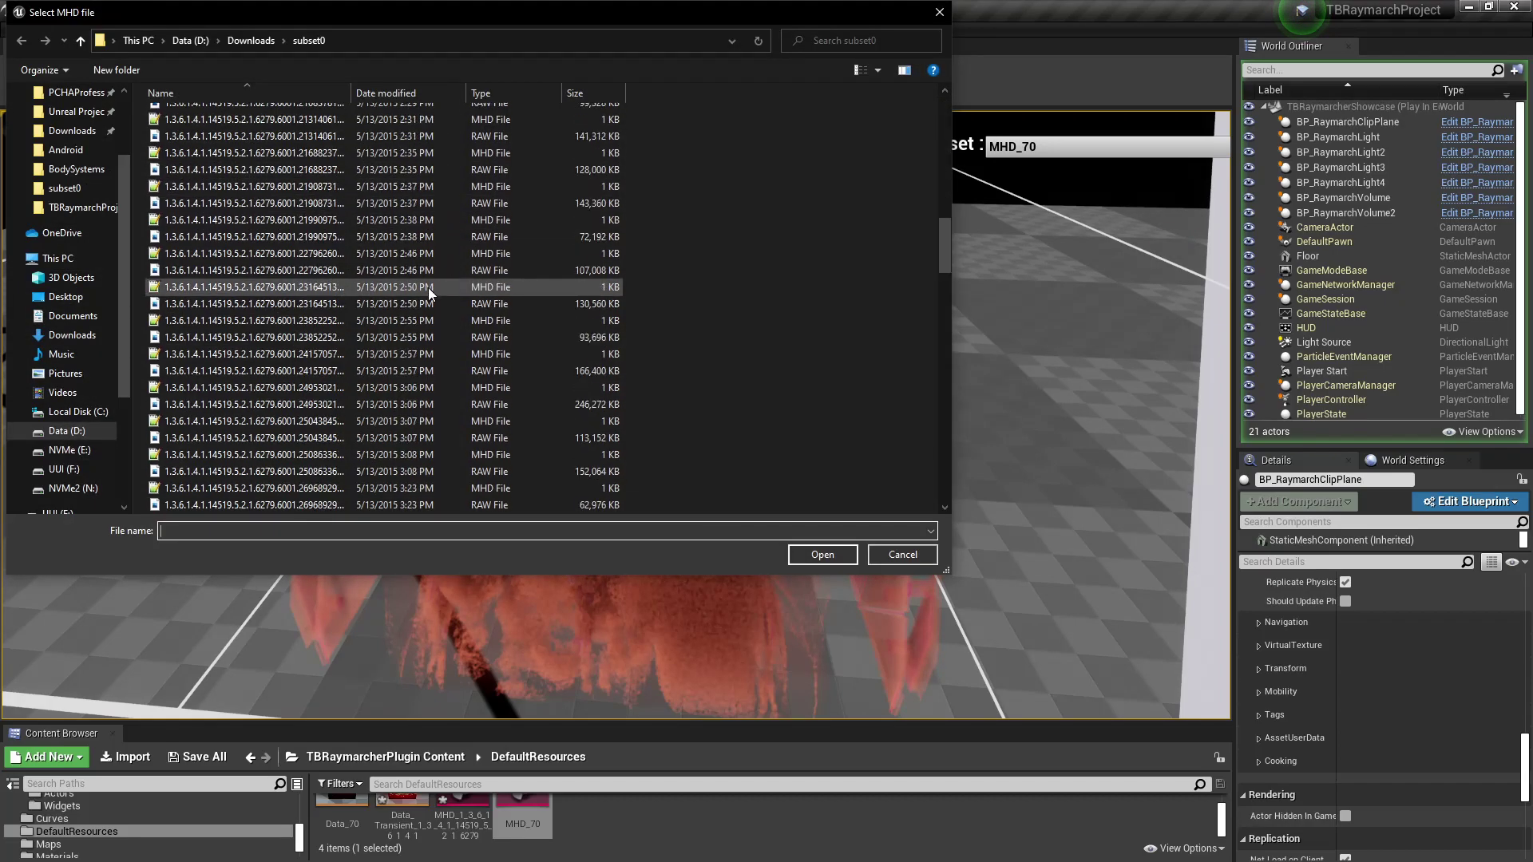
{"action": "double_click", "coordinate": [424, 224]}
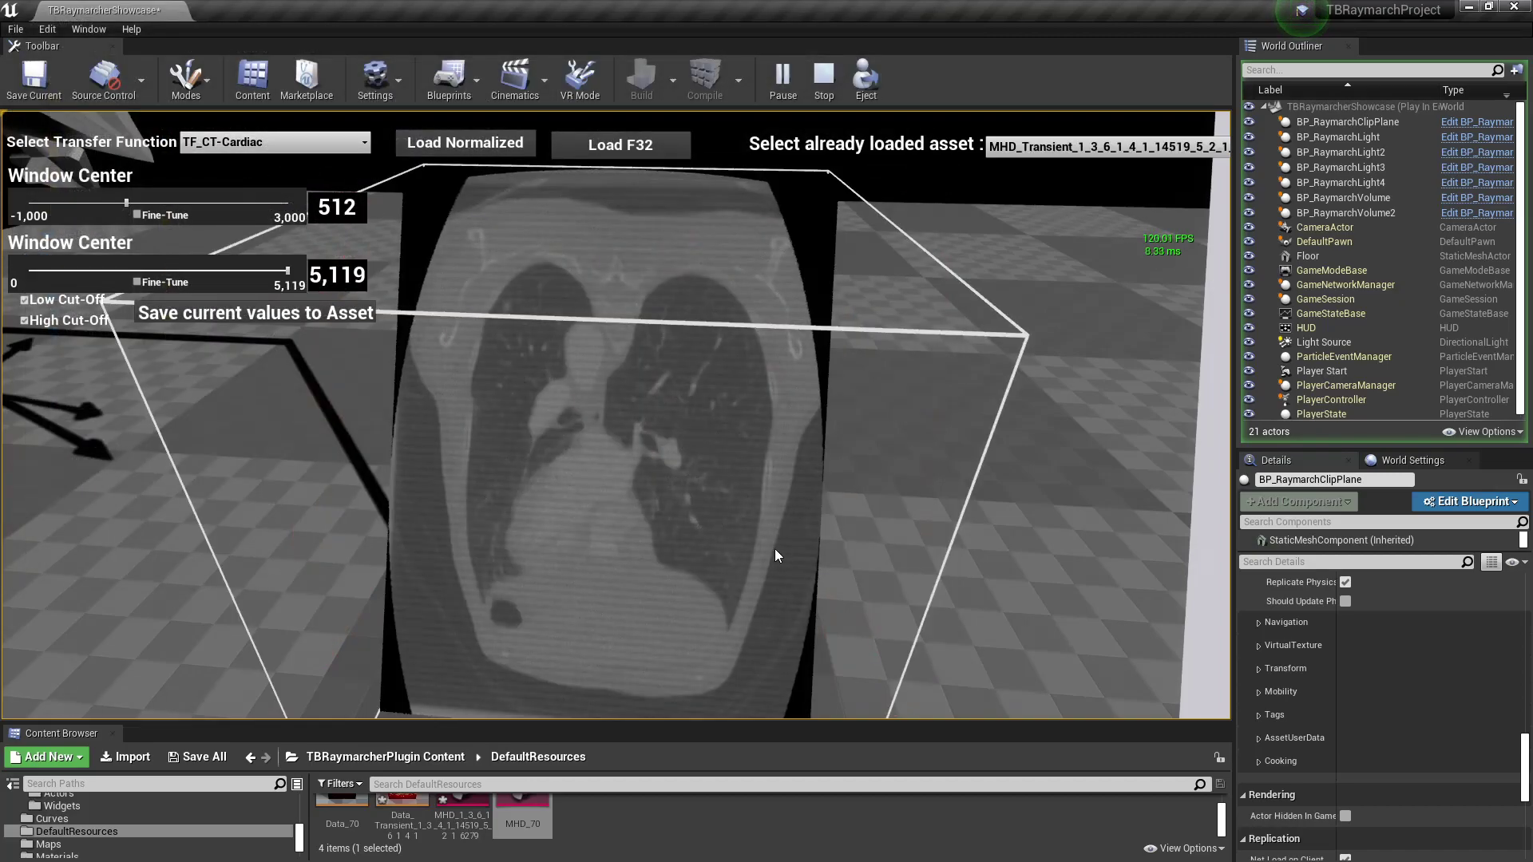
Render the new scan with TF_CT-Cardiac after trying TF_CT-Bones, and set the first Window Center slider to -148.
{"action": "mouse_move", "coordinate": [771, 508]}
{"action": "left_mouse_down"}
{"action": "mouse_move", "coordinate": [791, 506]}
{"action": "mouse_move", "coordinate": [779, 510]}
{"action": "left_mouse_up"}
{"action": "left_click", "coordinate": [270, 143]}
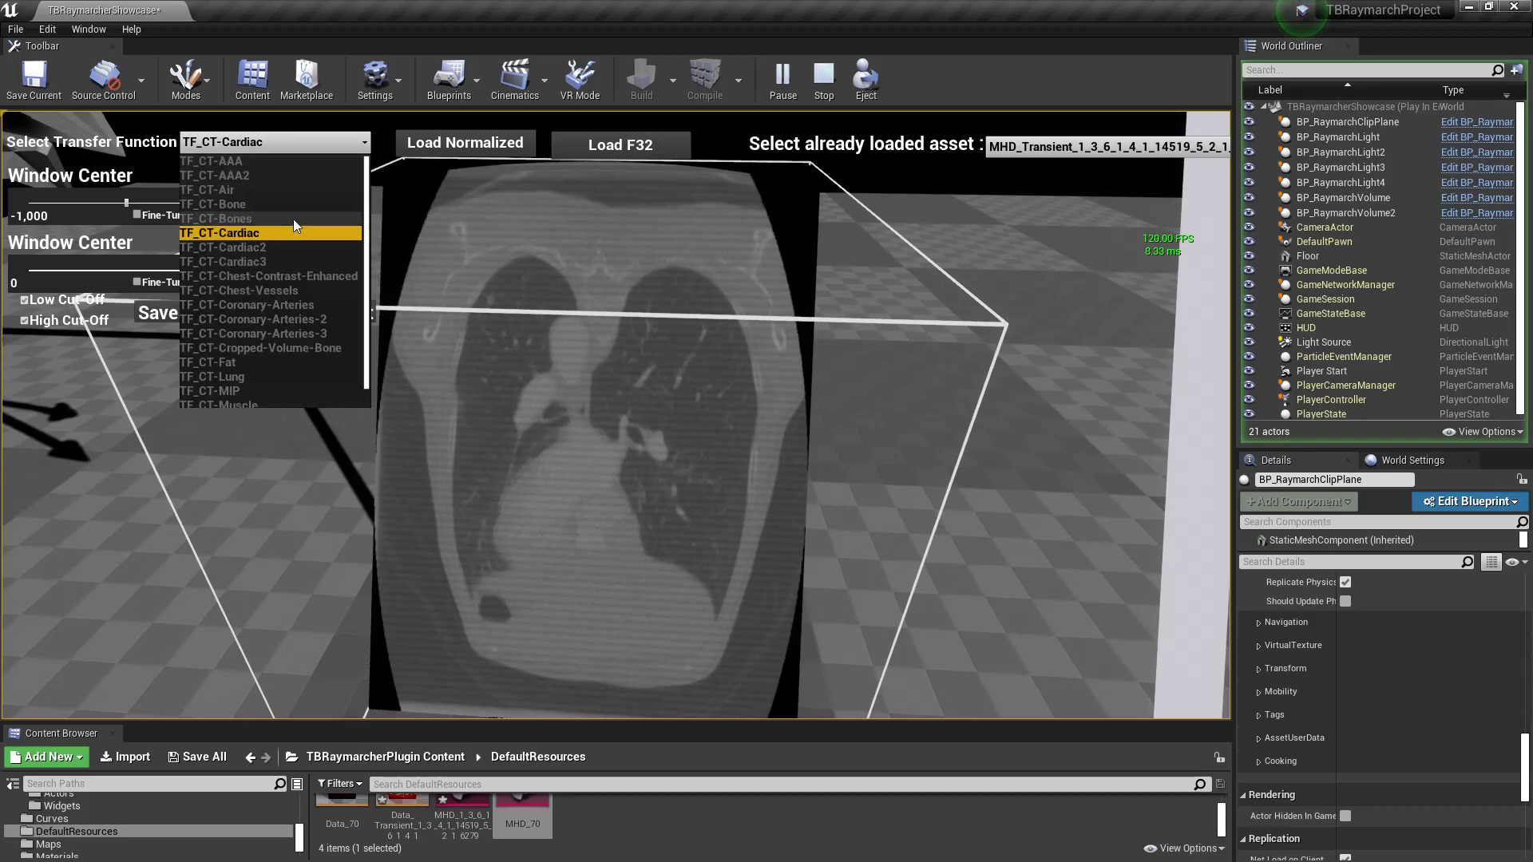
{"action": "left_click", "coordinate": [294, 219]}
{"action": "left_click", "coordinate": [299, 142]}
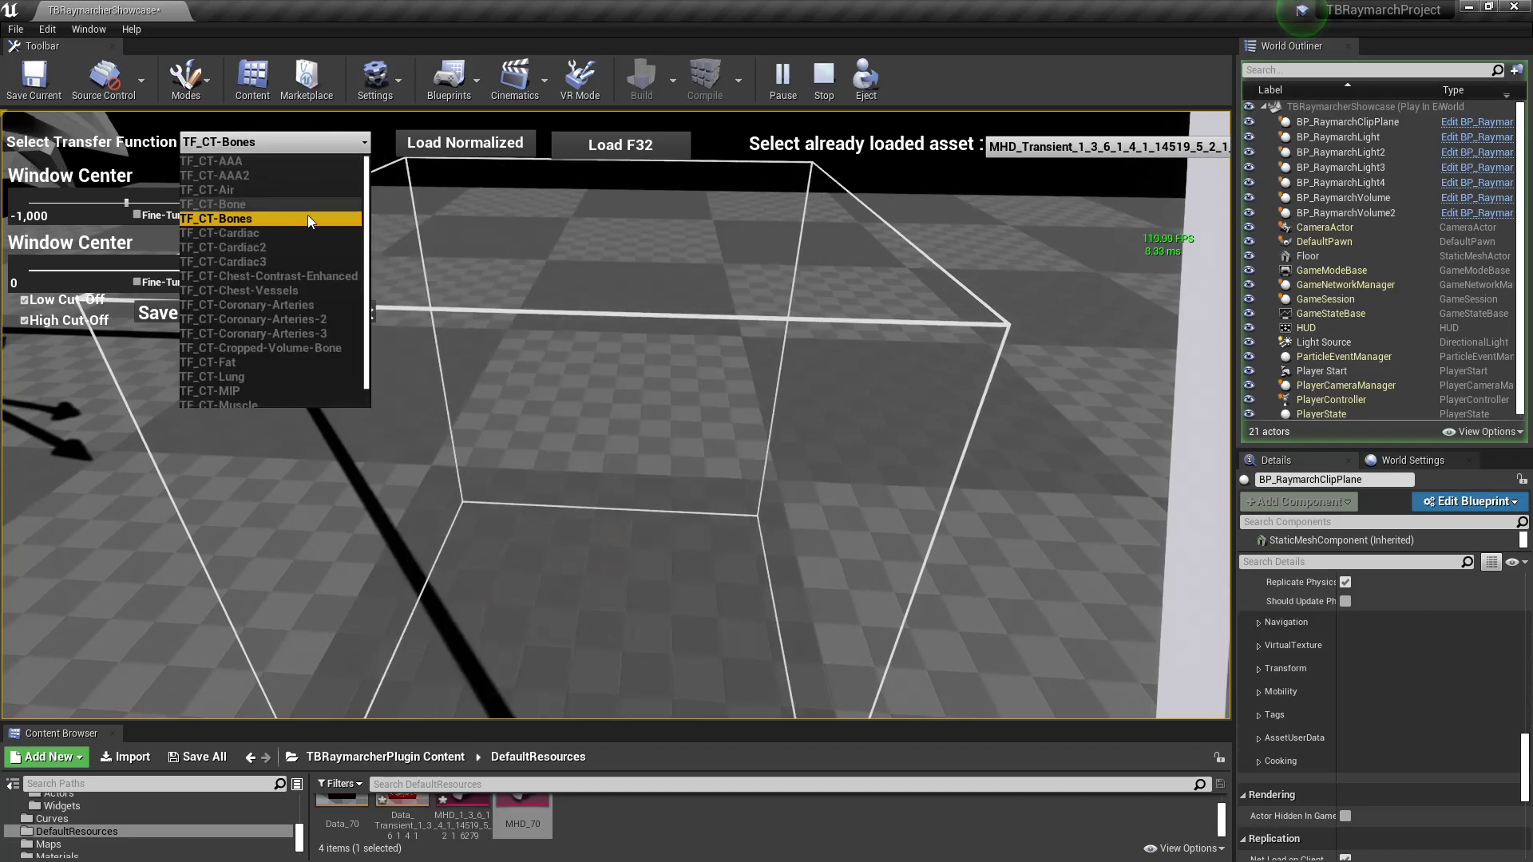
{"action": "left_click", "coordinate": [315, 232]}
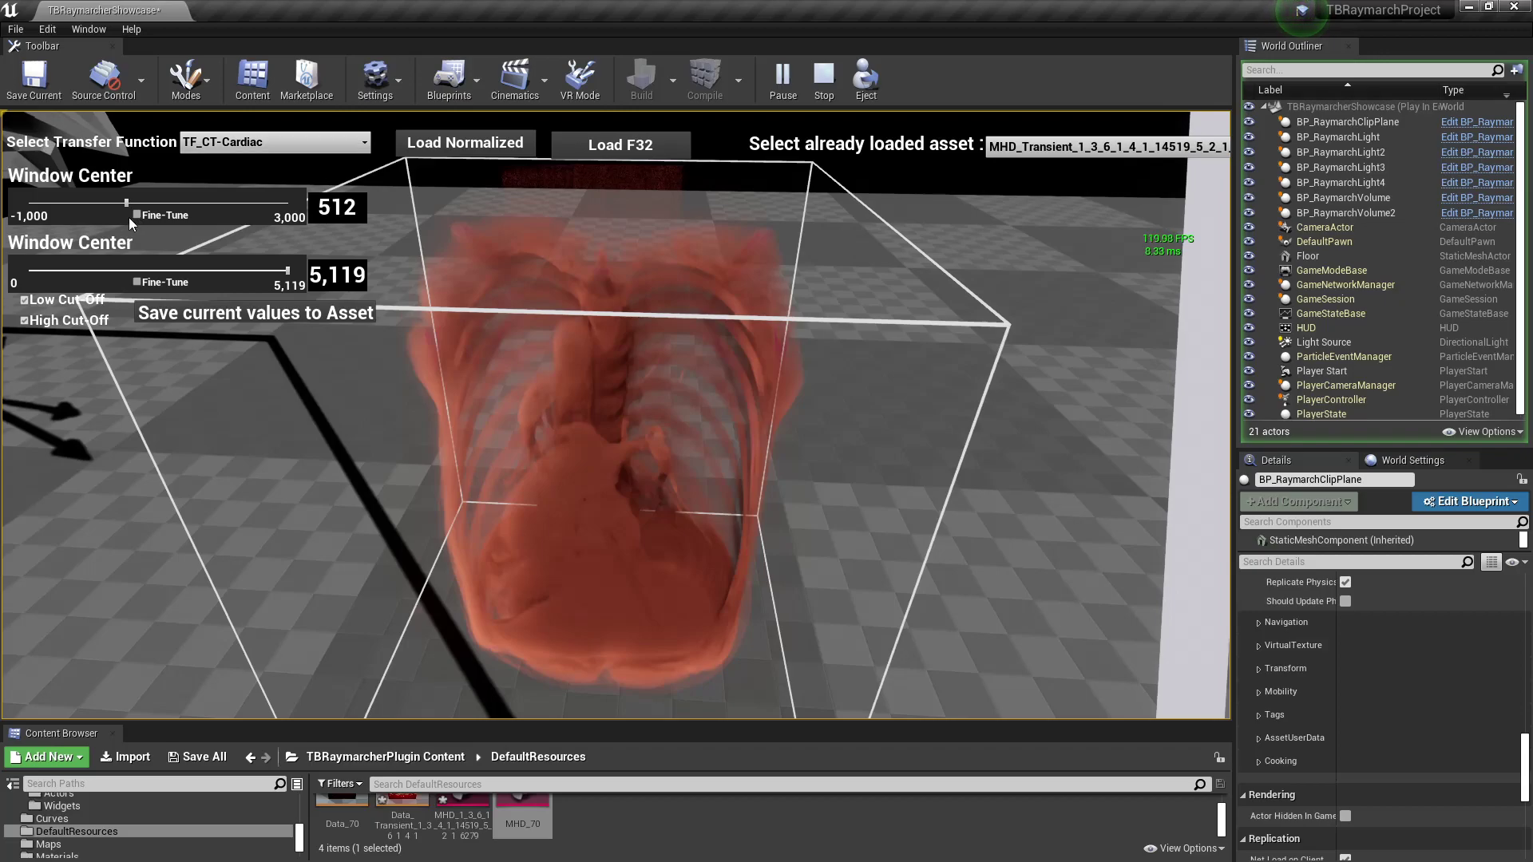
{"action": "left_click_drag", "start_coordinate": [132, 206], "coordinate": [85, 219]}
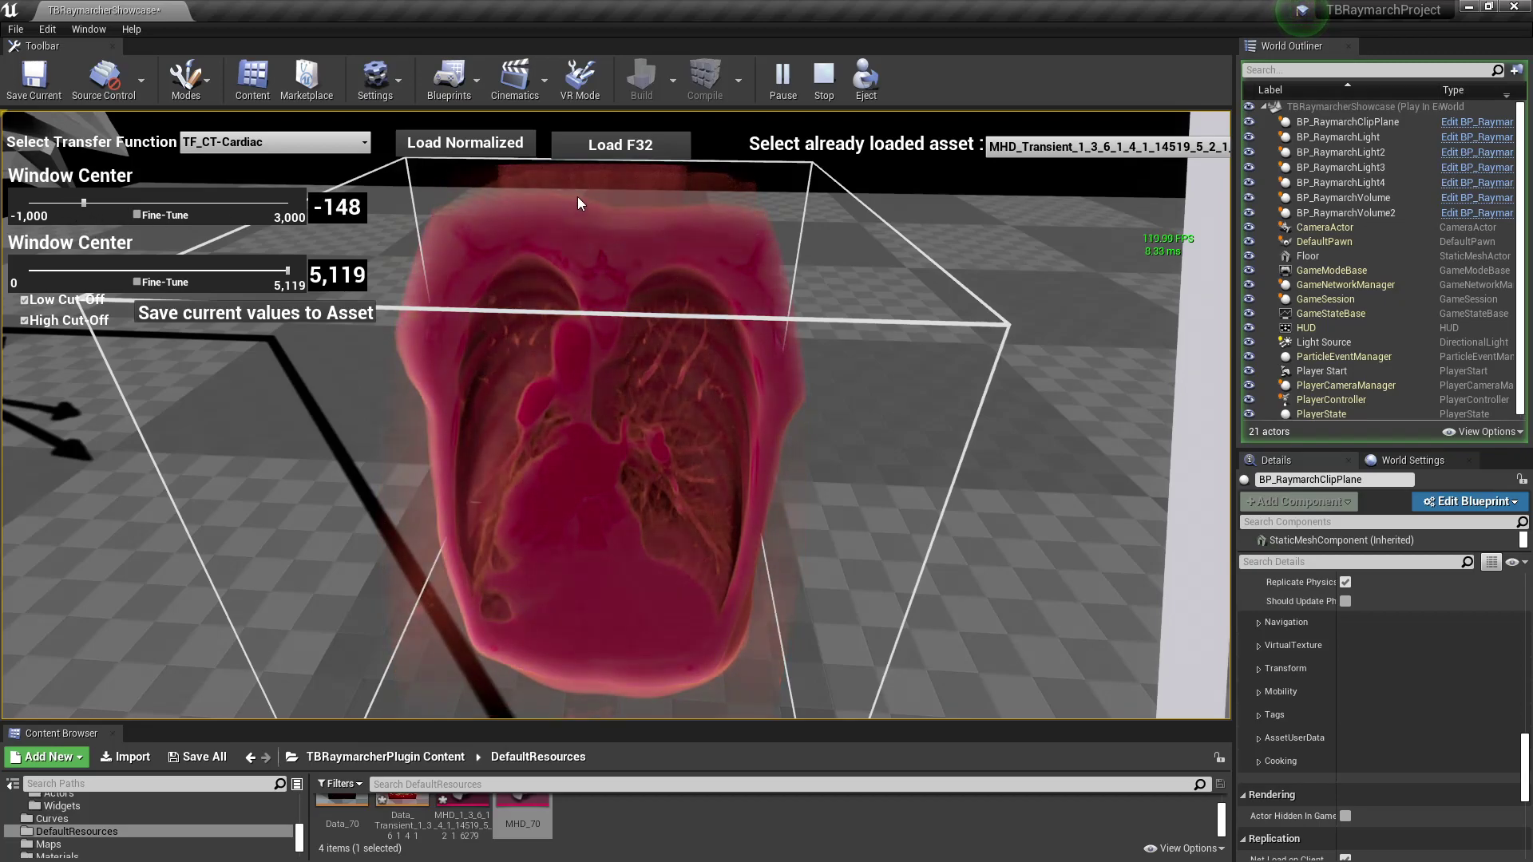
{"action": "left_click", "coordinate": [1089, 151]}
{"action": "left_click", "coordinate": [1090, 173]}
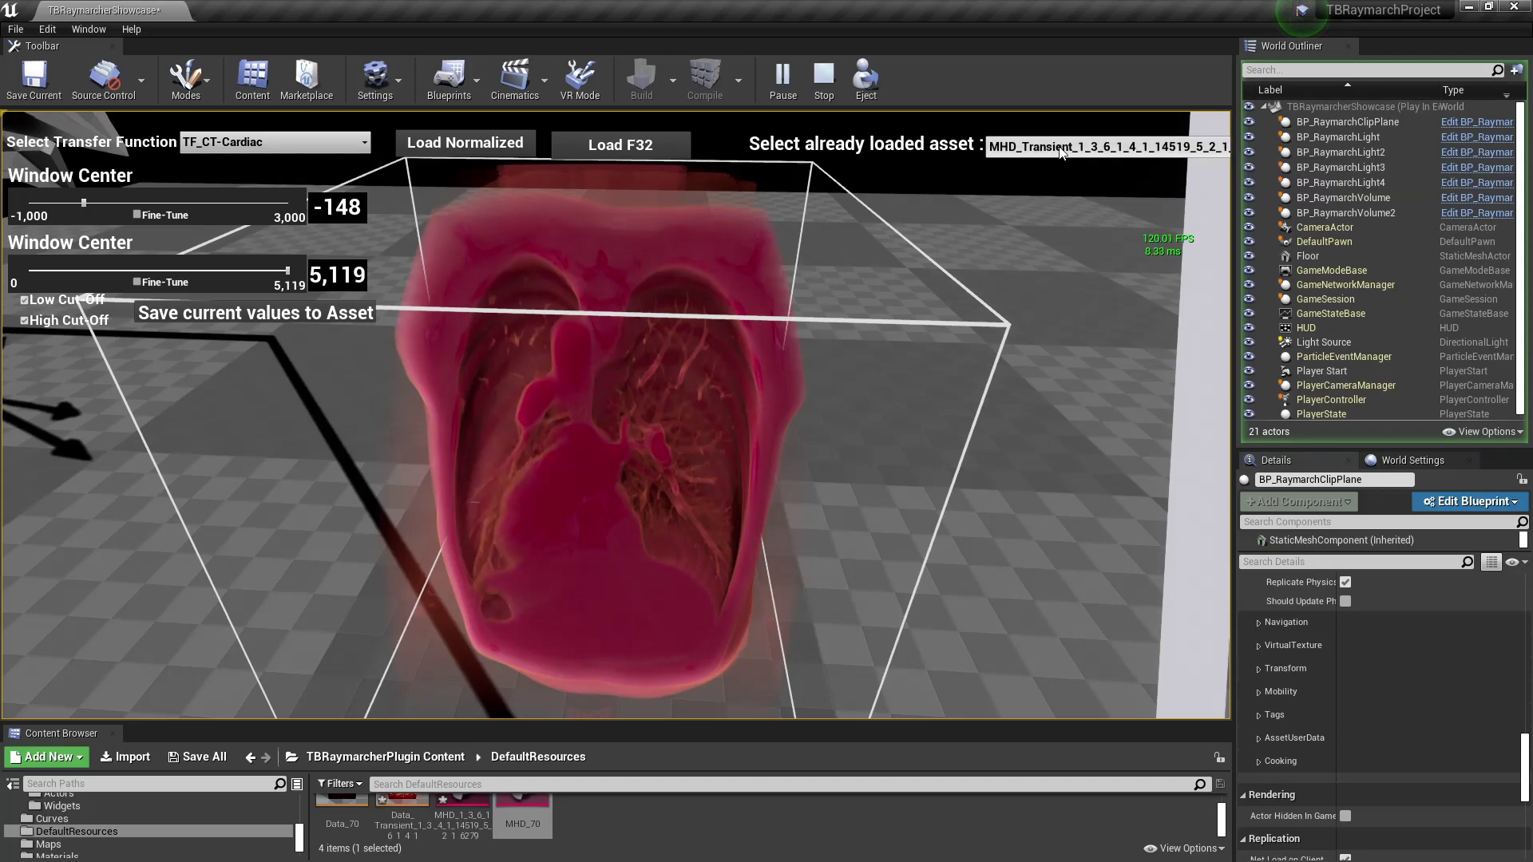
{"action": "left_click", "coordinate": [1062, 150]}
{"action": "left_click", "coordinate": [1062, 151]}
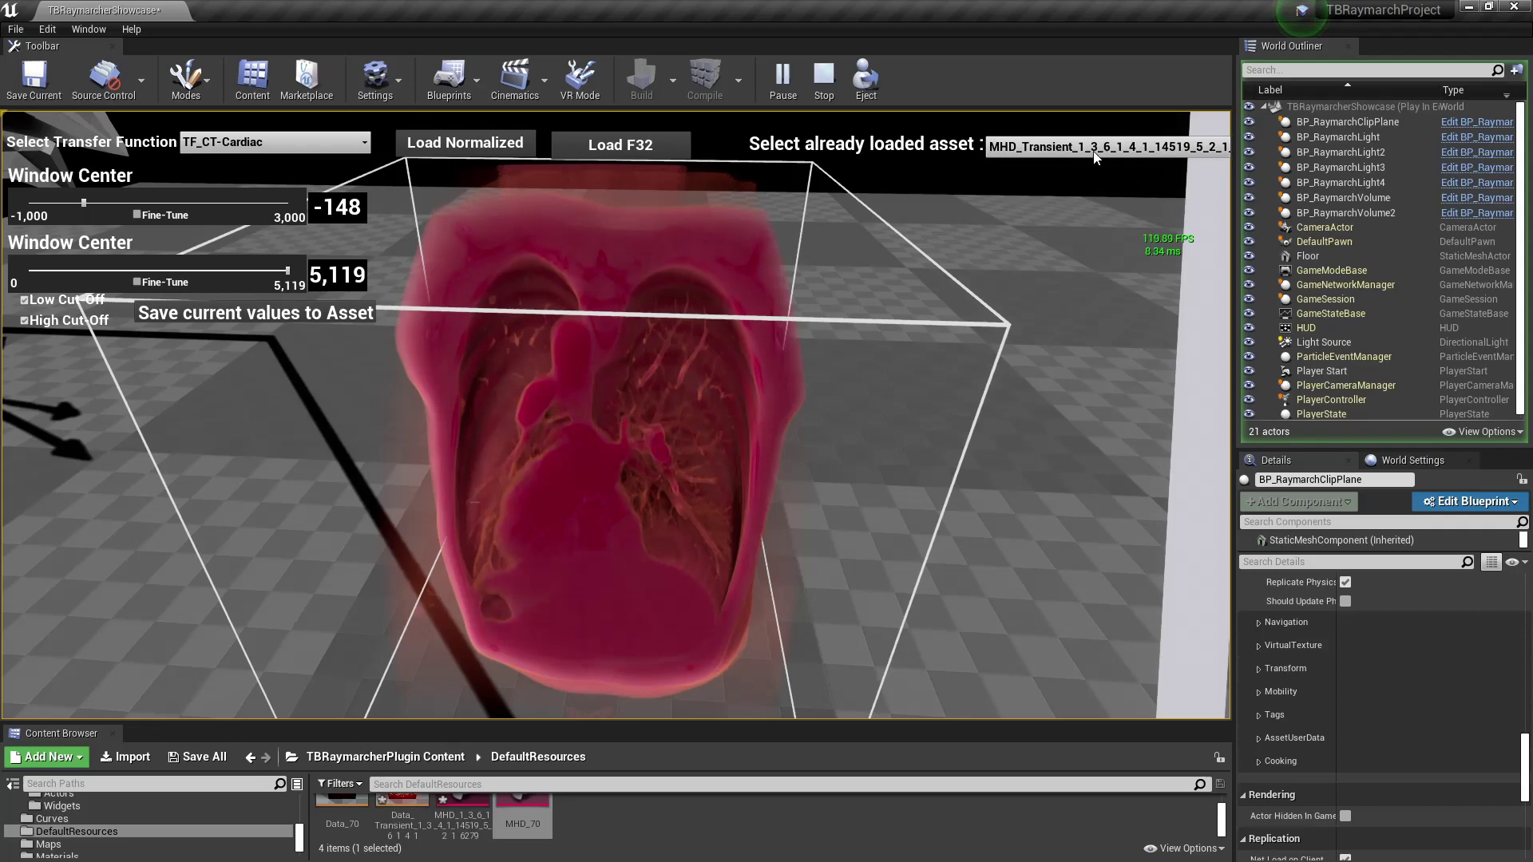
{"action": "left_click", "coordinate": [1094, 152]}
{"action": "left_click", "coordinate": [1094, 152]}
{"action": "left_click", "coordinate": [622, 146]}
Stop the play session and bring both raymarched volumes into view in the editor.
{"action": "left_click", "coordinate": [835, 93]}
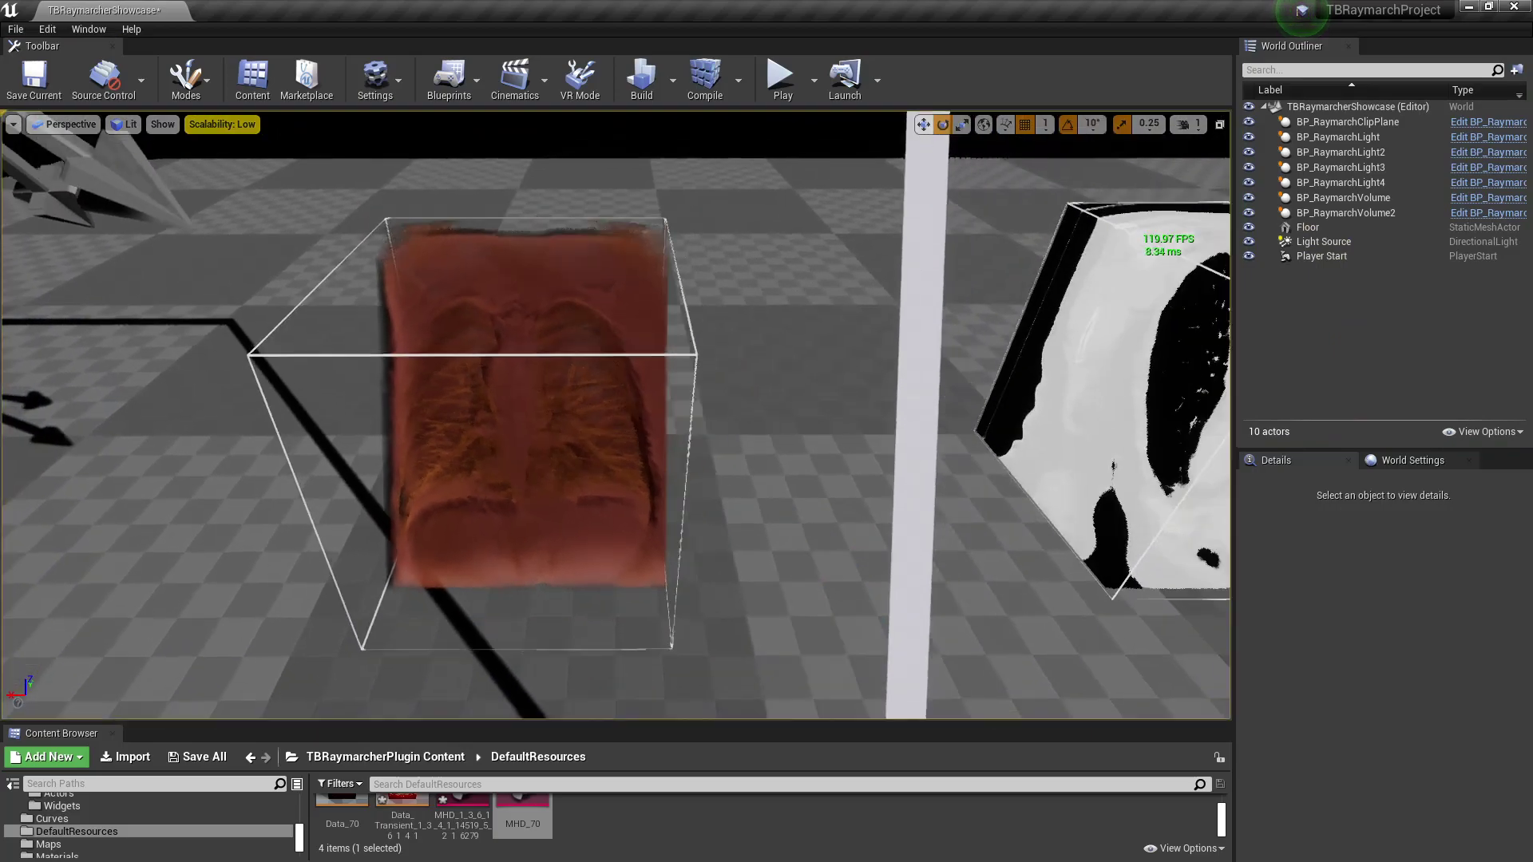
{"action": "right_click_drag", "start_coordinate": [614, 415], "coordinate": [735, 427]}
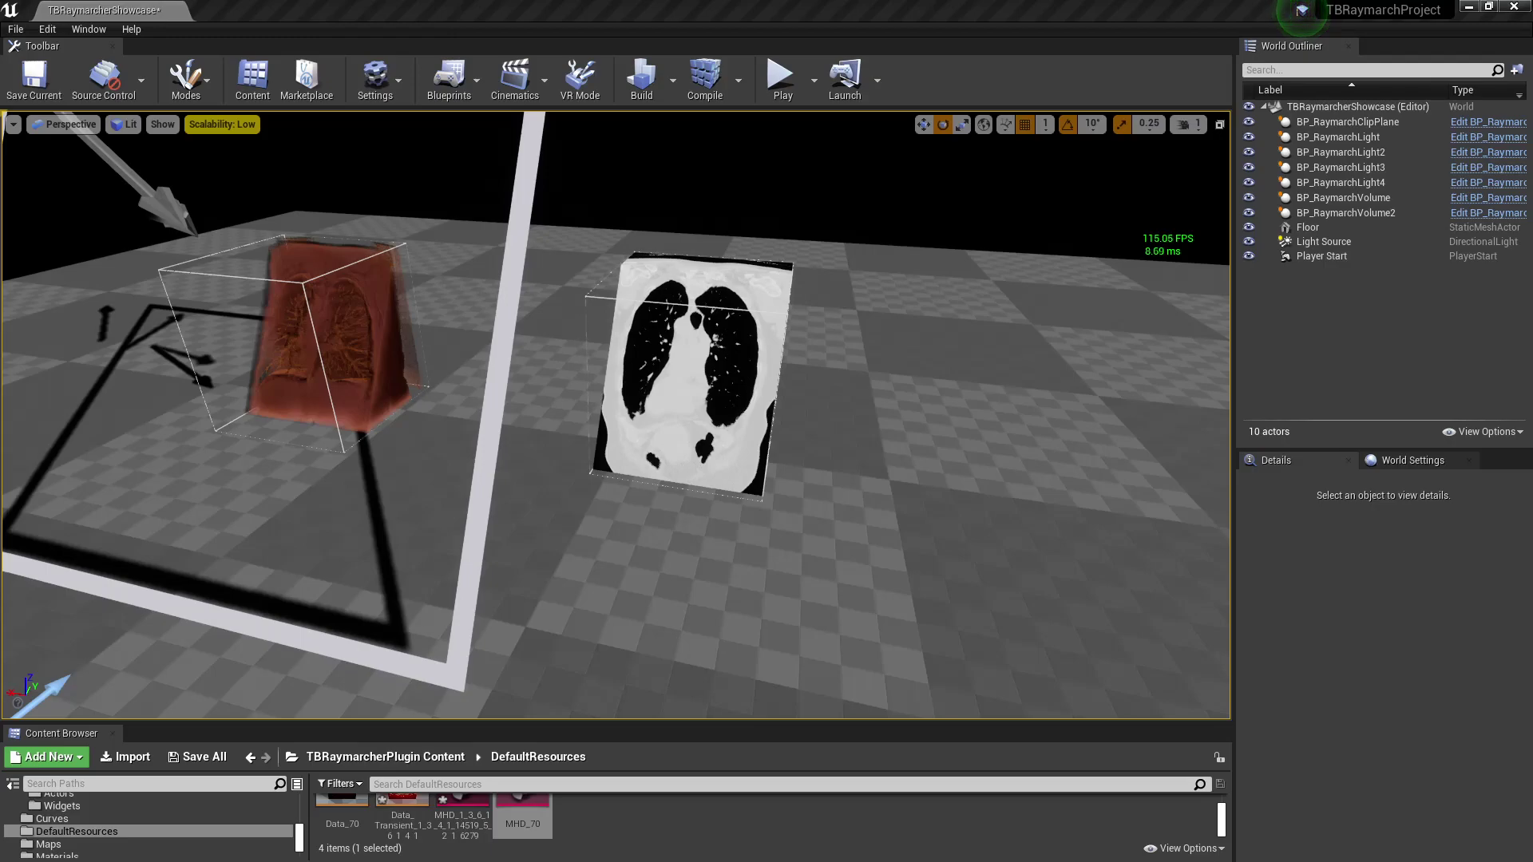
Enlarge the content browser area and shift the clip plane along its Y axis across the volumes.
{"action": "right_click_drag", "start_coordinate": [996, 436], "coordinate": [930, 381]}
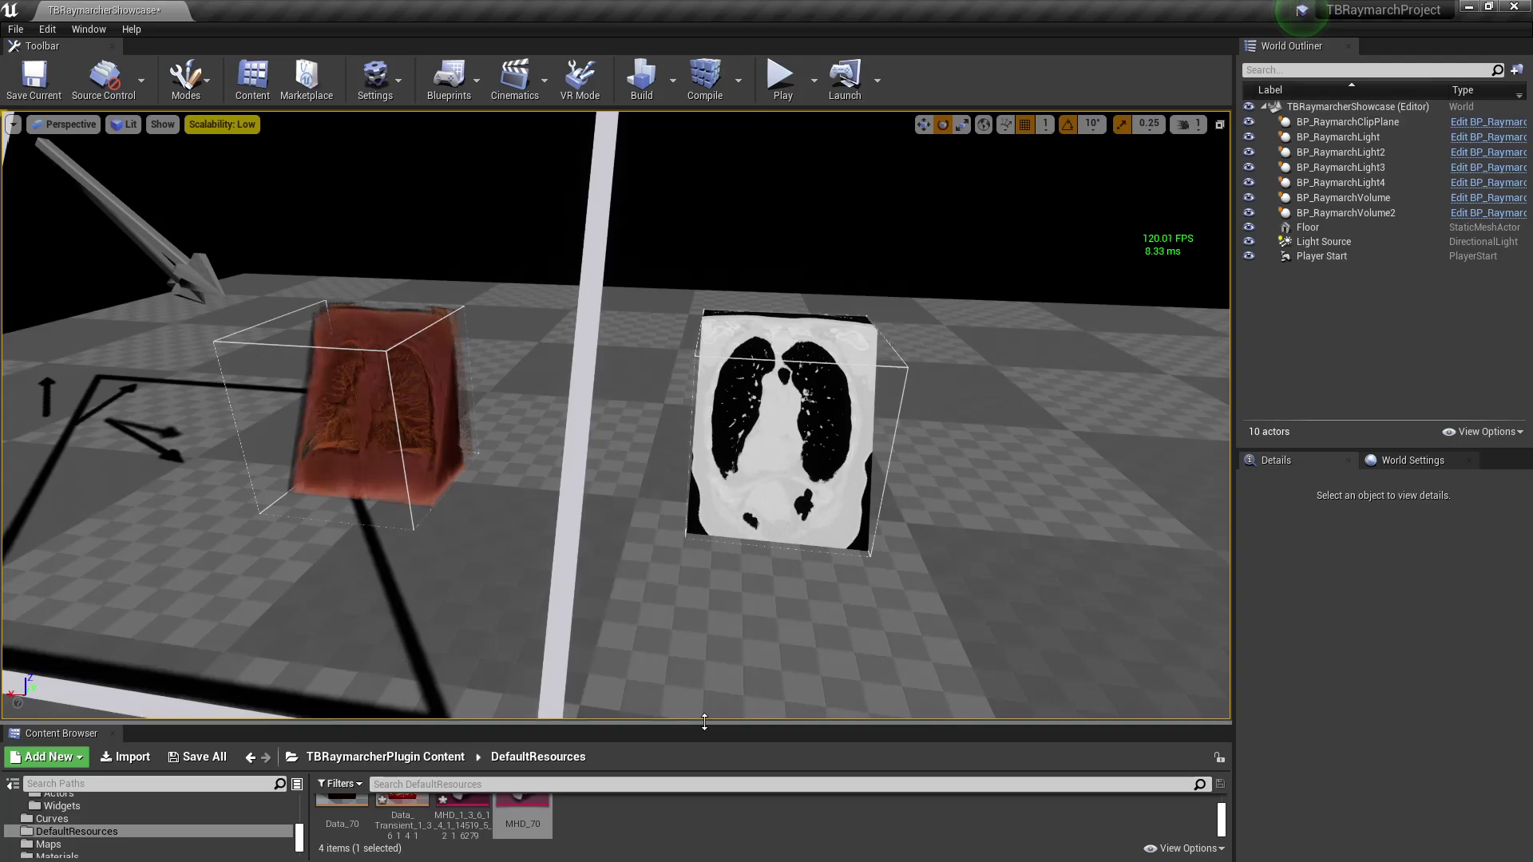
{"action": "left_click_drag", "start_coordinate": [704, 722], "coordinate": [703, 664]}
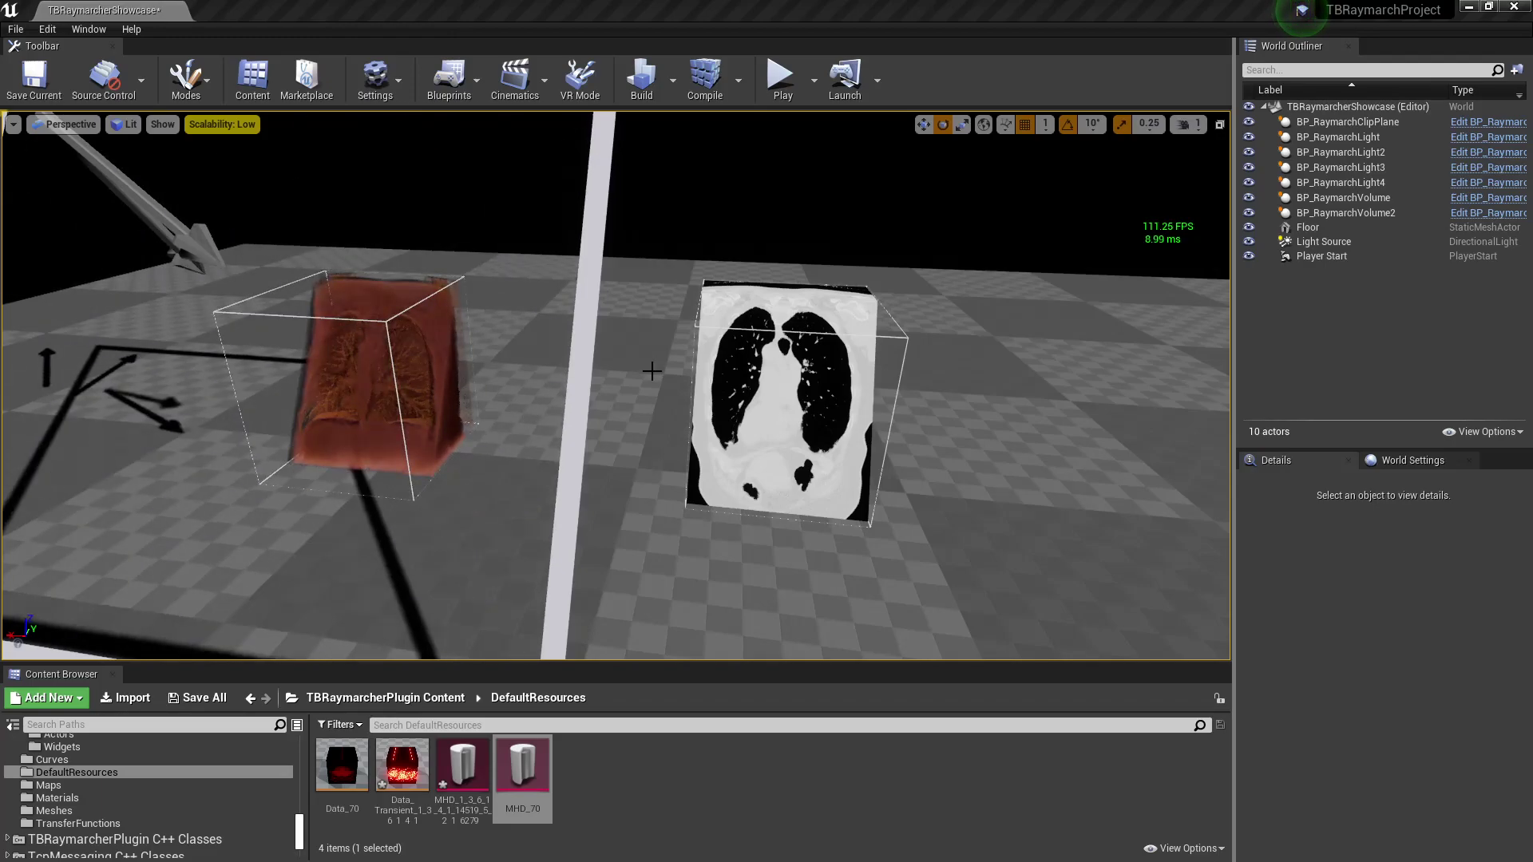
{"action": "left_click", "coordinate": [565, 383]}
{"action": "key", "text": "w"}
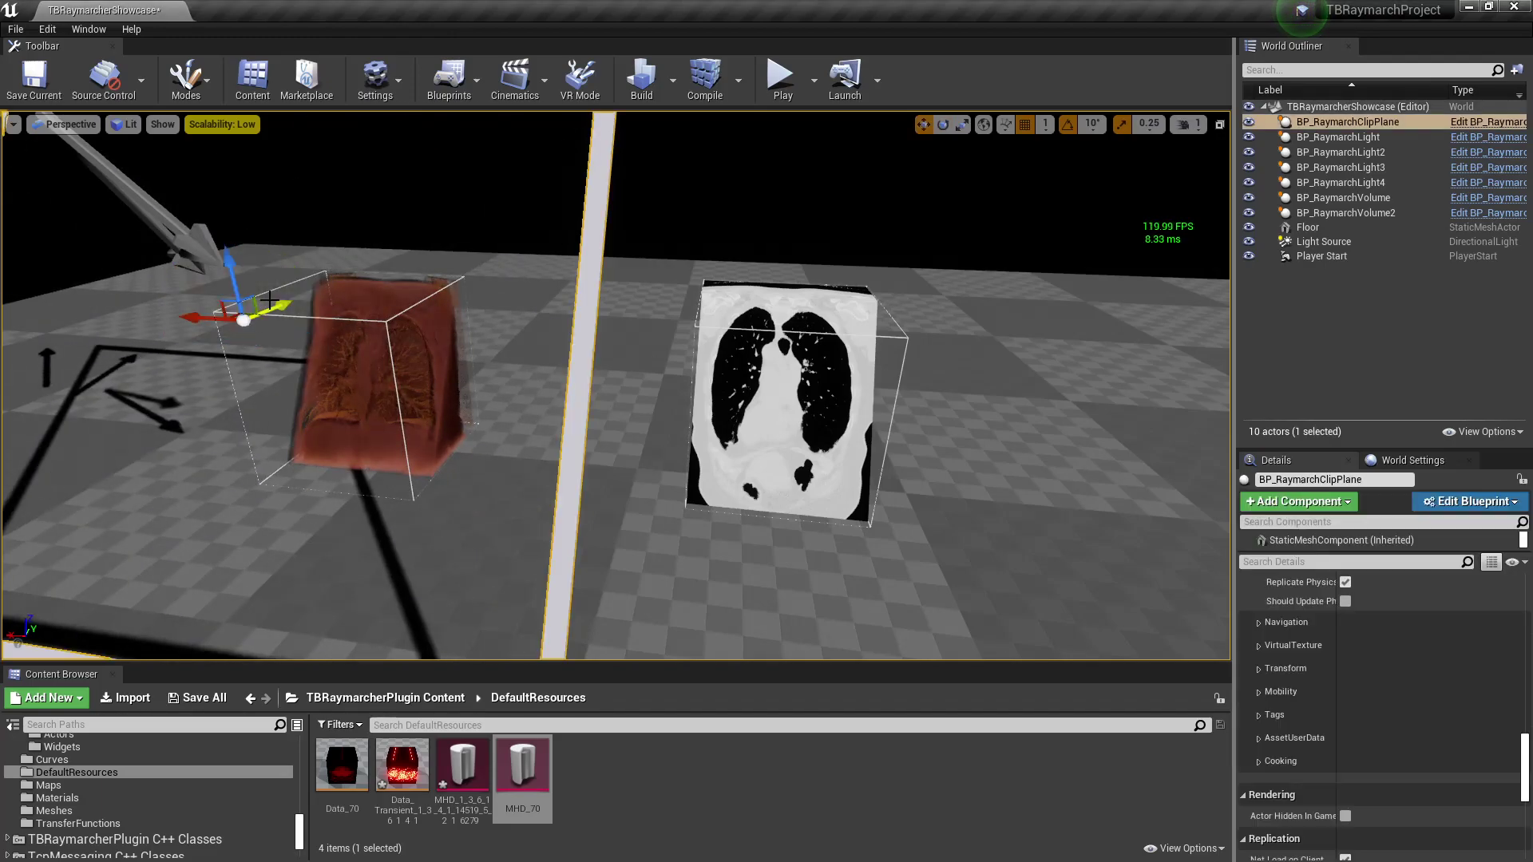
{"action": "left_click_drag", "start_coordinate": [276, 309], "coordinate": [336, 327]}
{"action": "key", "text": "w"}
{"action": "mouse_move", "coordinate": [407, 323]}
{"action": "right_mouse_down"}
{"action": "mouse_move", "coordinate": [392, 352]}
{"action": "mouse_move", "coordinate": [559, 327]}
{"action": "mouse_move", "coordinate": [407, 329]}
{"action": "right_mouse_up"}
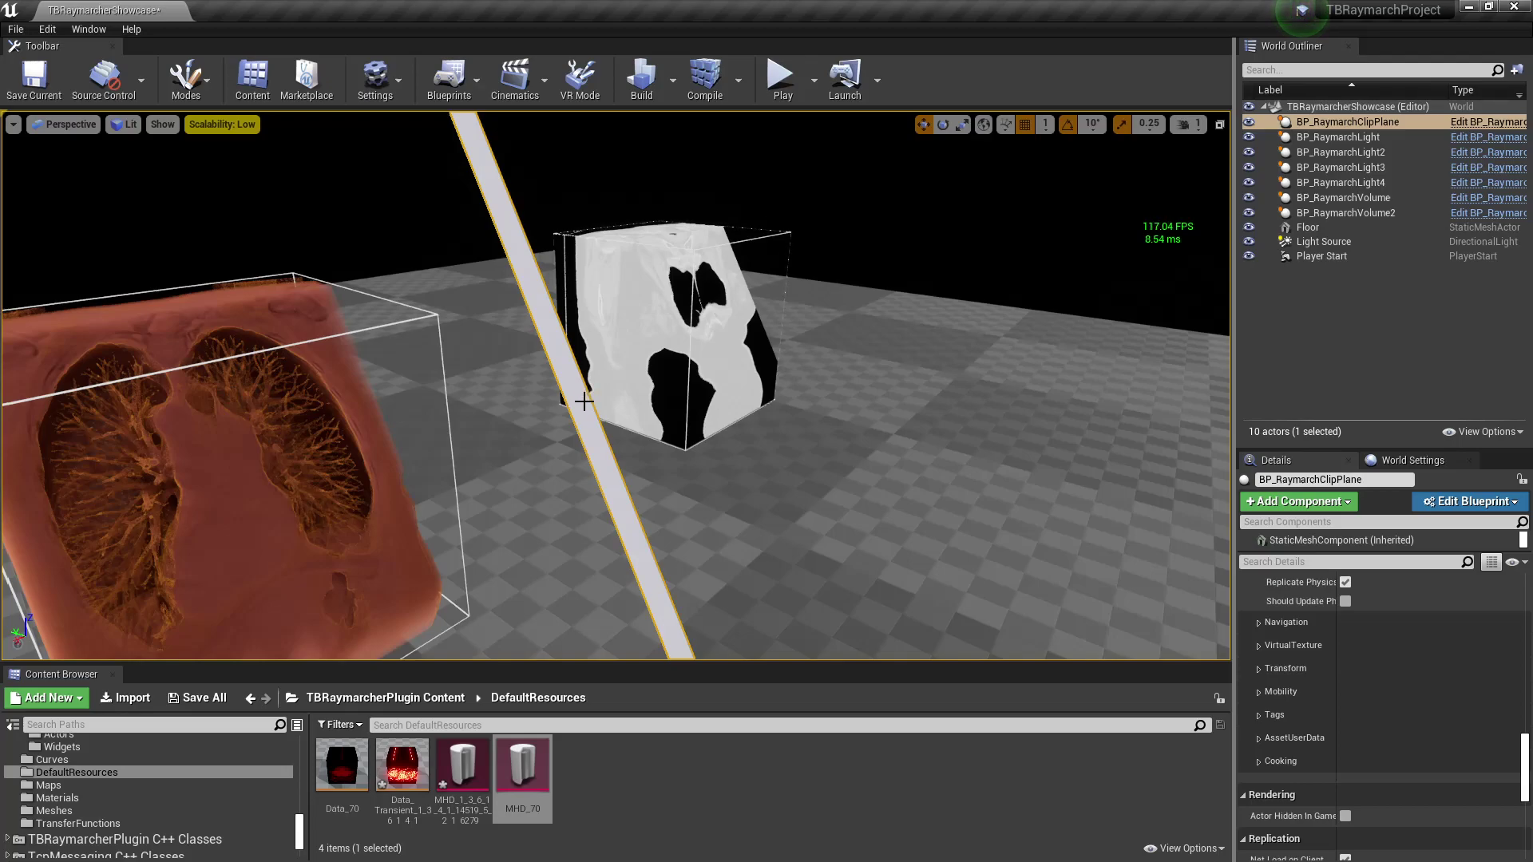
{"action": "left_click", "coordinate": [733, 375]}
{"action": "right_click_drag", "start_coordinate": [733, 375], "coordinate": [743, 369]}
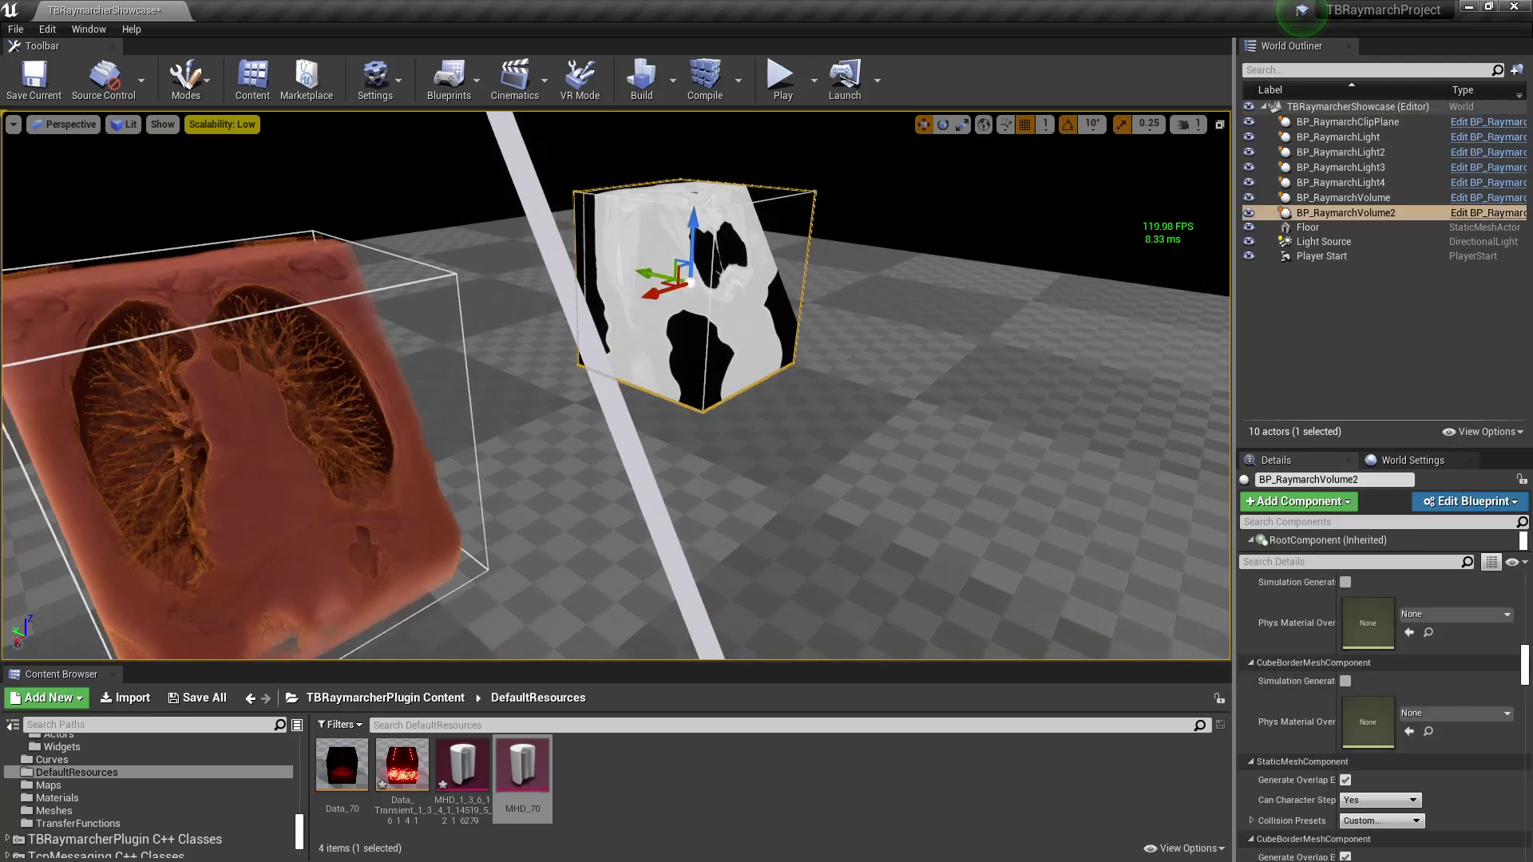
{"action": "left_click", "coordinate": [300, 439]}
{"action": "left_click", "coordinate": [801, 416]}
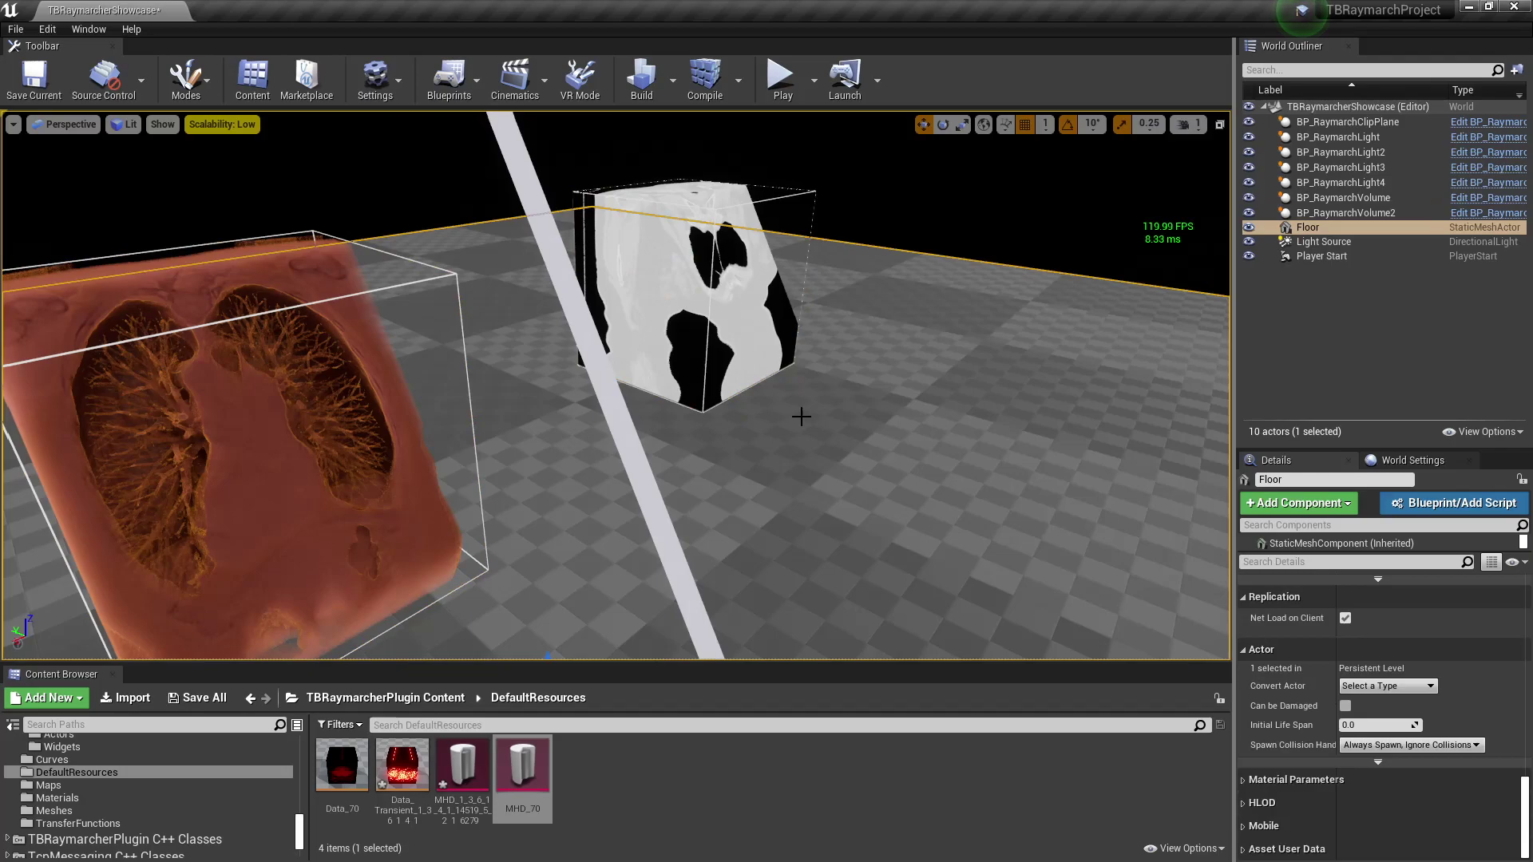
{"action": "left_click", "coordinate": [931, 182]}
{"action": "right_click_drag", "start_coordinate": [930, 182], "coordinate": [933, 203]}
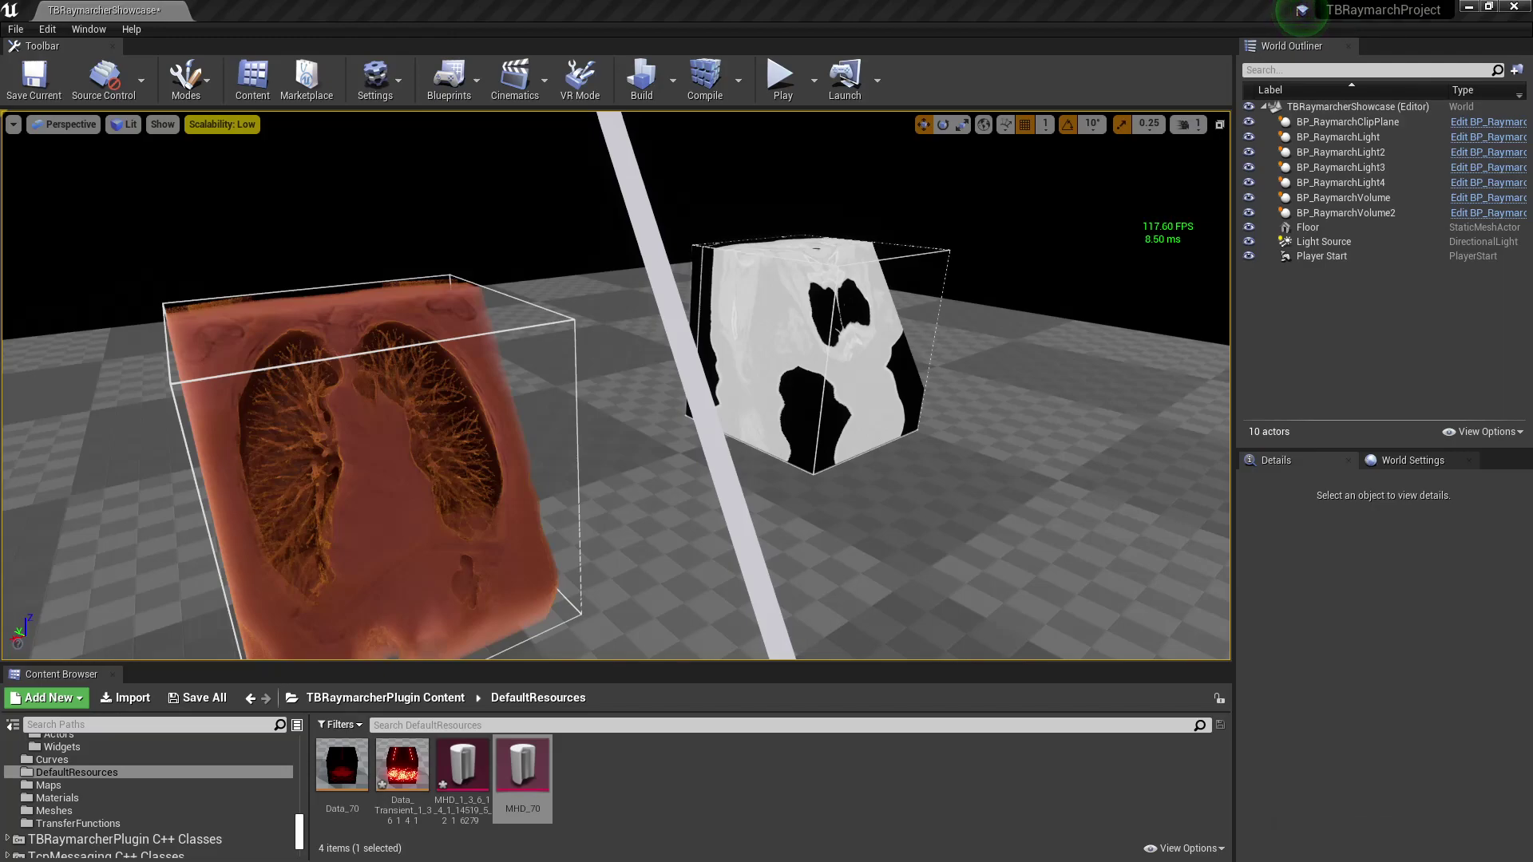
Select the reddish lung volume and filter its details by "rayma" to reach the Raymarch Volume settings.
{"action": "left_click", "coordinate": [391, 471]}
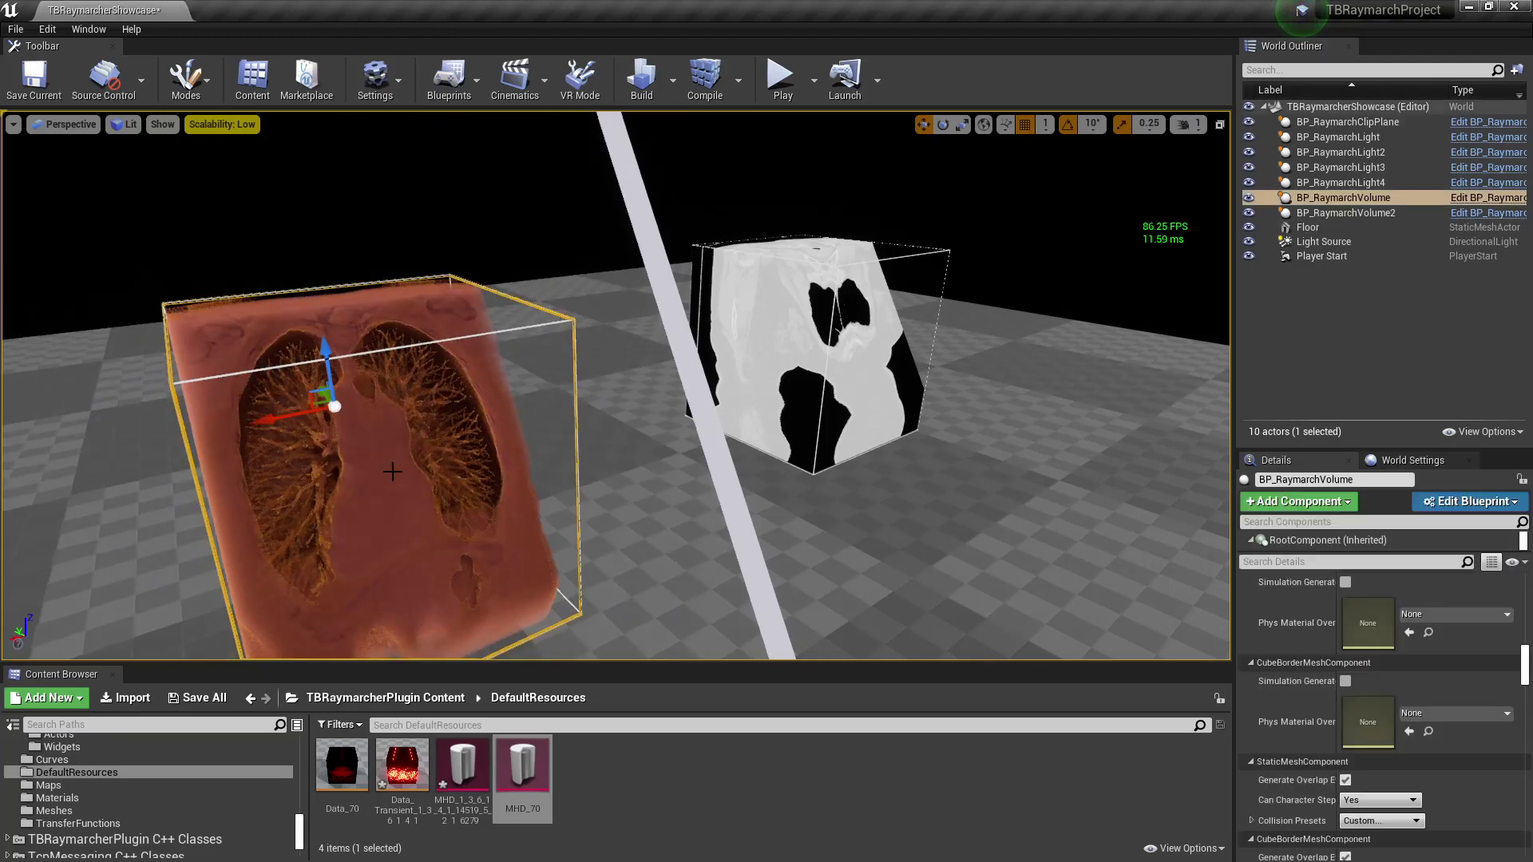
{"action": "scroll", "coordinate": [1421, 727], "scroll_direction": "up", "scroll_amount": 10}
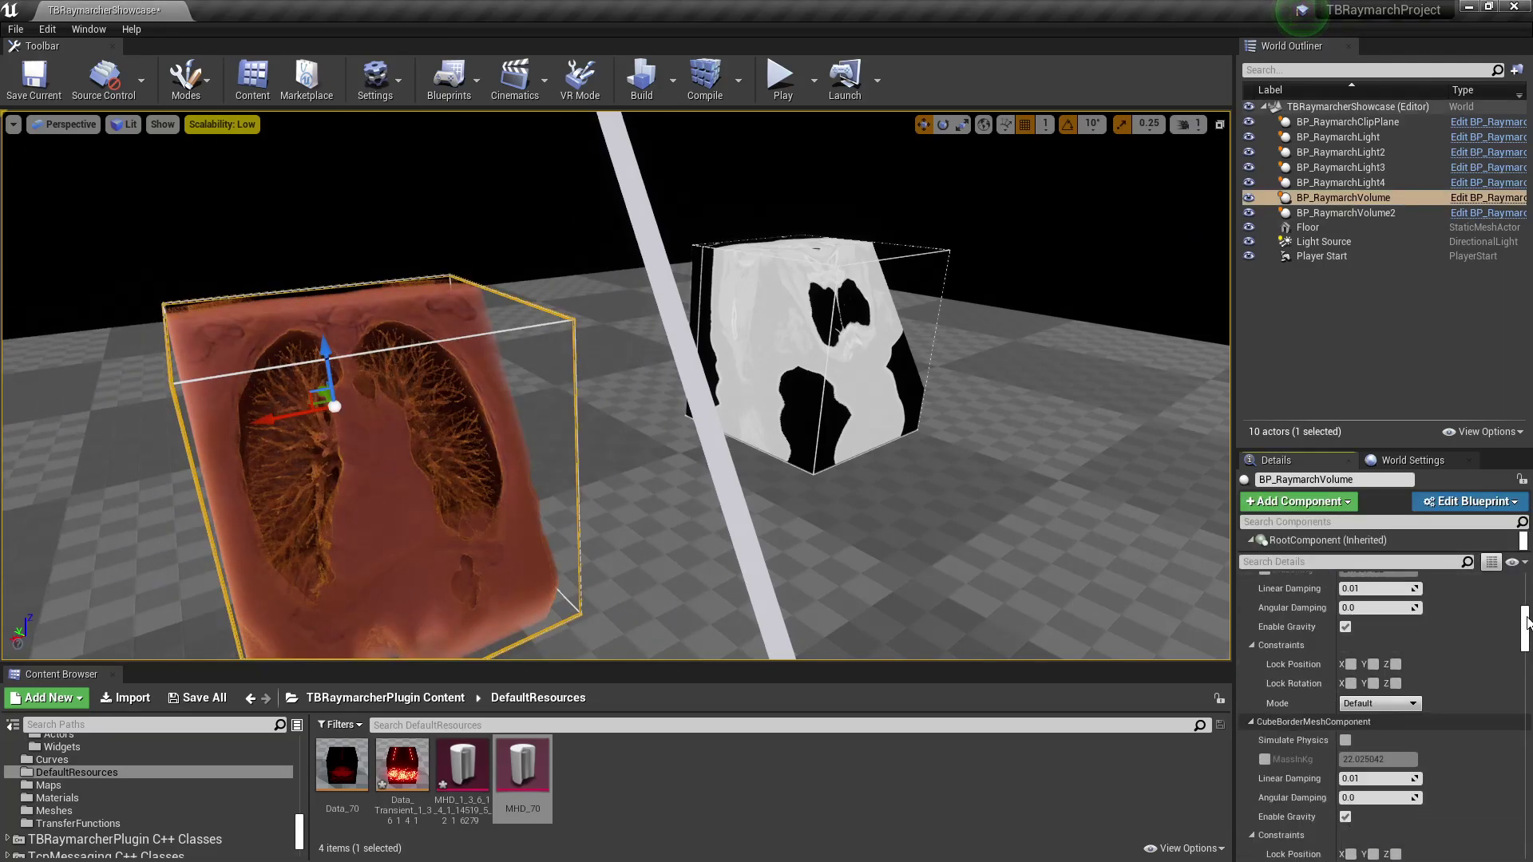
{"action": "scroll", "coordinate": [1449, 690], "scroll_direction": "down", "scroll_amount": 3}
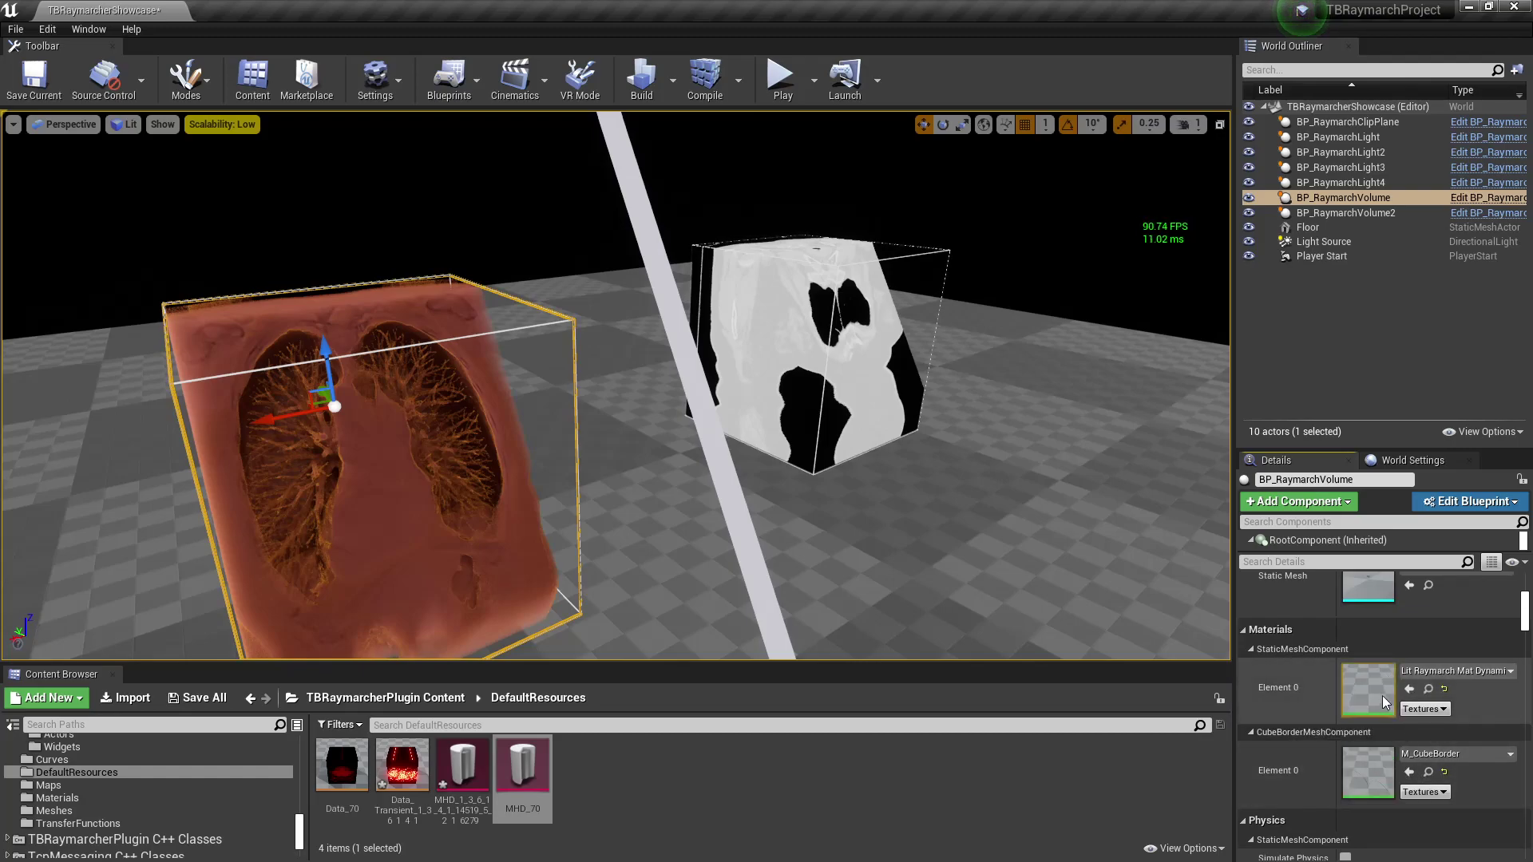
{"action": "scroll", "coordinate": [1396, 710], "scroll_direction": "down", "scroll_amount": 5}
{"action": "scroll", "coordinate": [1396, 710], "scroll_direction": "down", "scroll_amount": 3}
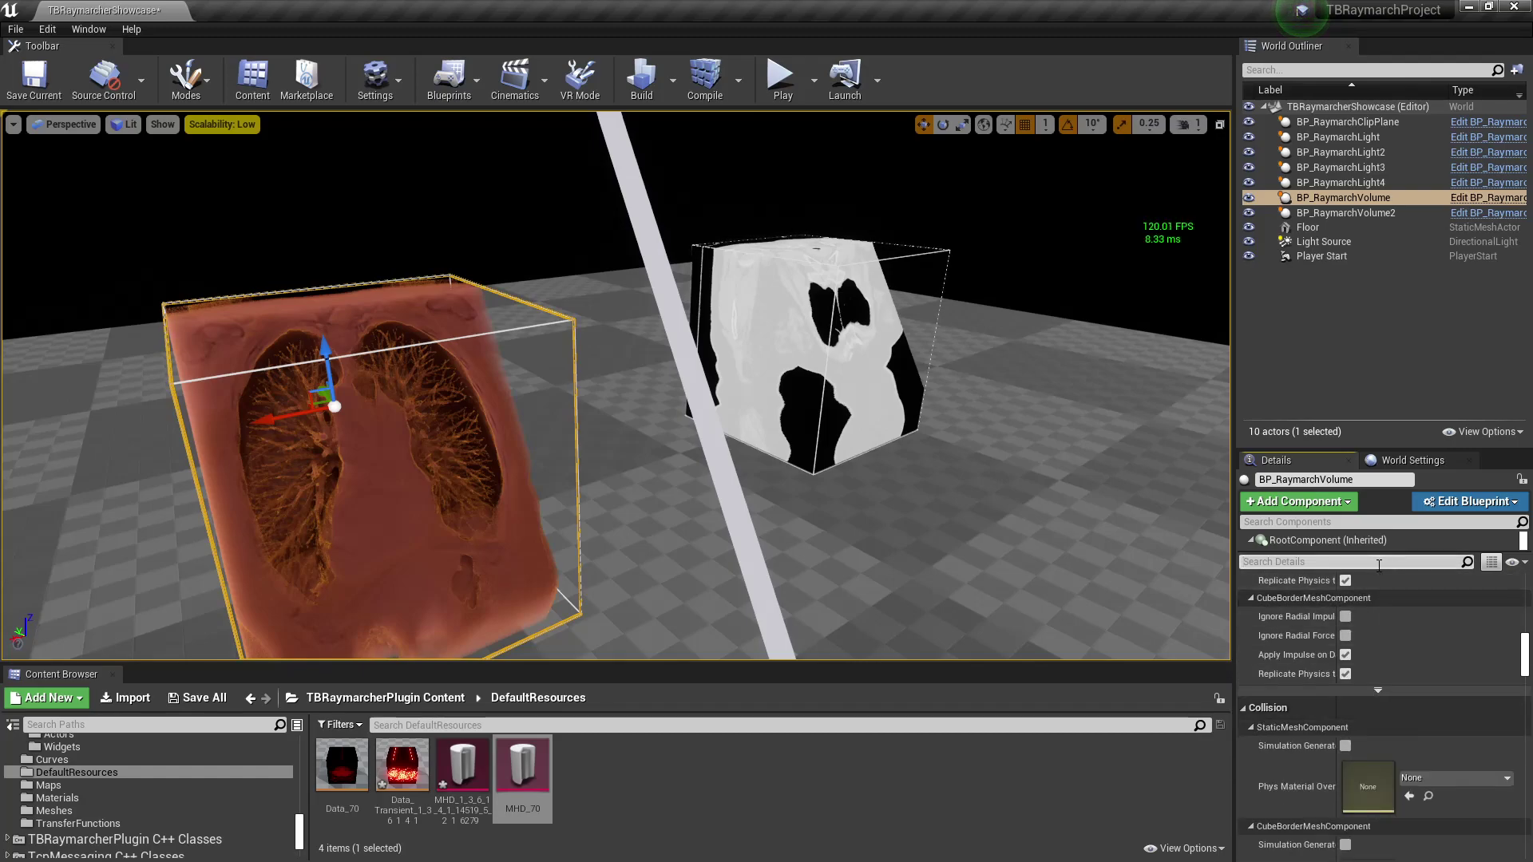
{"action": "left_click", "coordinate": [1379, 563]}
{"action": "type", "text": "rayma"}
{"action": "scroll", "coordinate": [1425, 688], "scroll_direction": "up", "scroll_amount": 6}
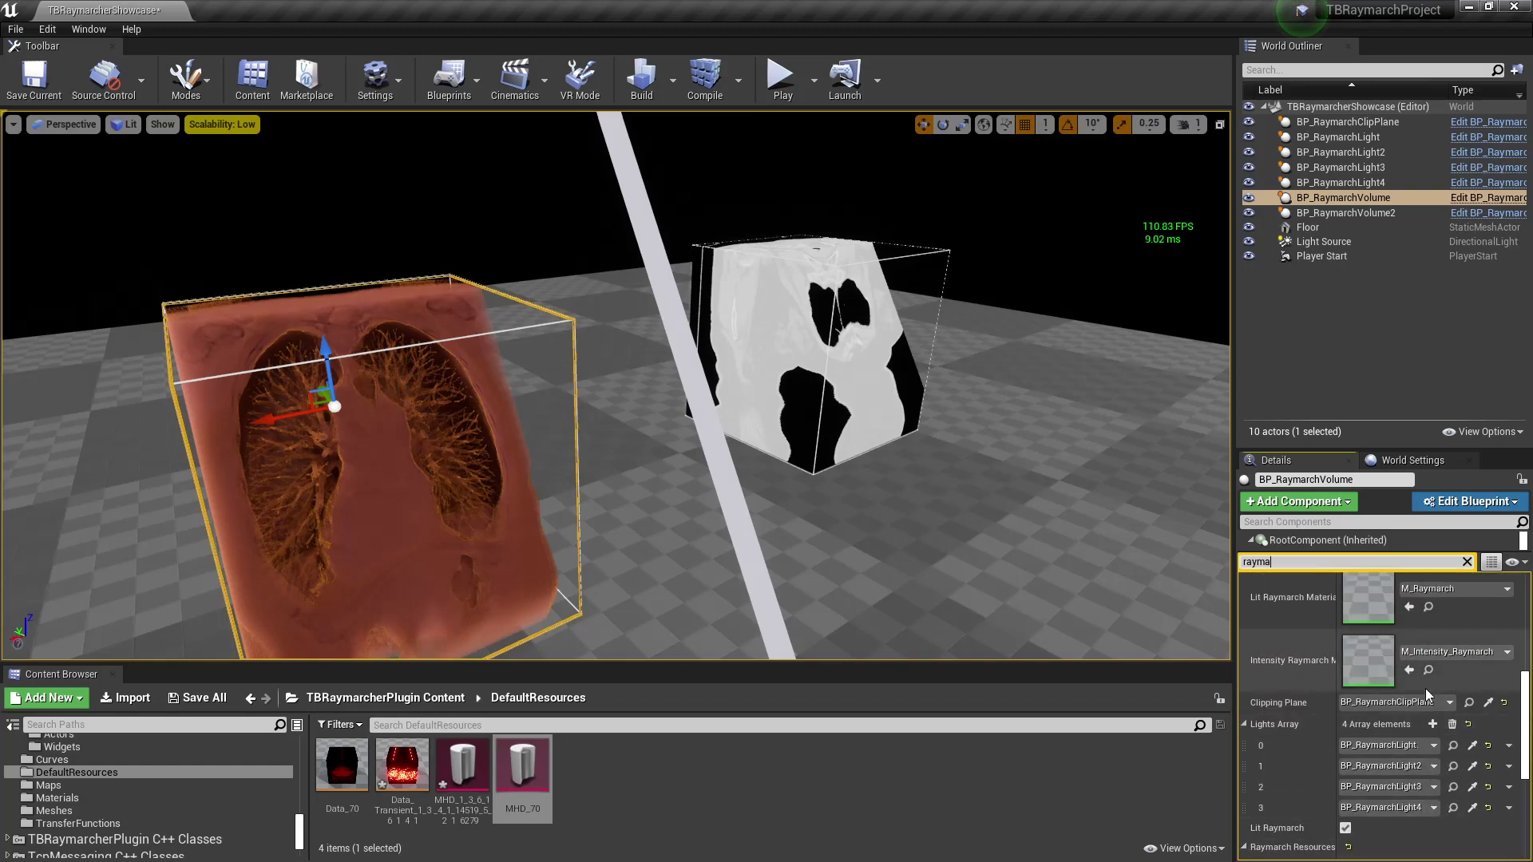
Open the volume's M_Raymarch material, examine its node graph and the code of the Global Includes node, and close it.
{"action": "double_click", "coordinate": [1381, 725]}
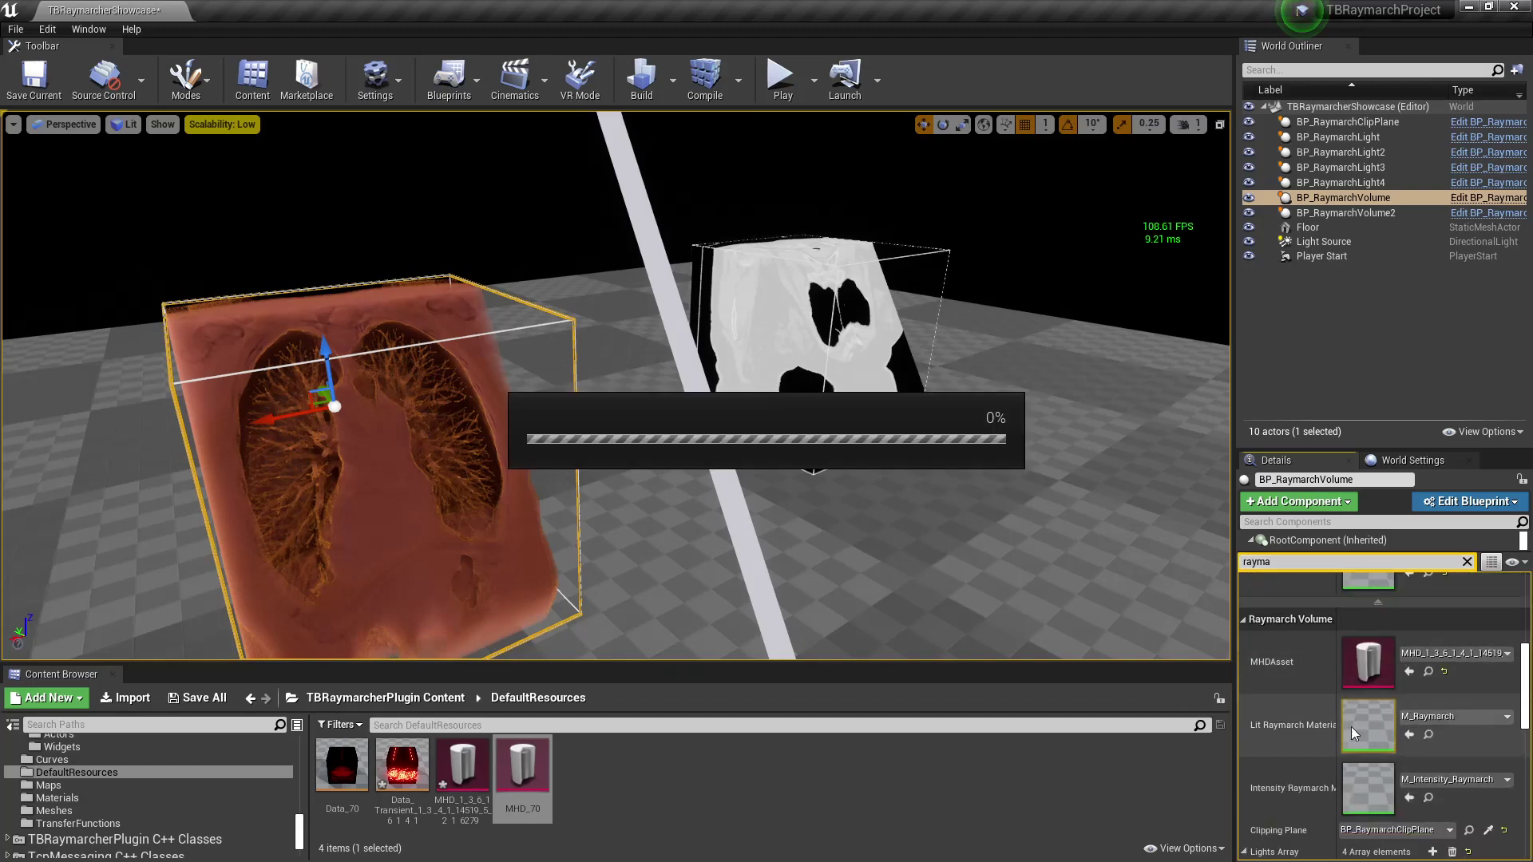
{"action": "right_click_drag", "start_coordinate": [819, 554], "coordinate": [1157, 554]}
{"action": "right_click_drag", "start_coordinate": [855, 472], "coordinate": [862, 514]}
{"action": "double_click", "coordinate": [984, 255]}
{"action": "right_click_drag", "start_coordinate": [893, 408], "coordinate": [1073, 521]}
{"action": "right_click_drag", "start_coordinate": [580, 477], "coordinate": [806, 478]}
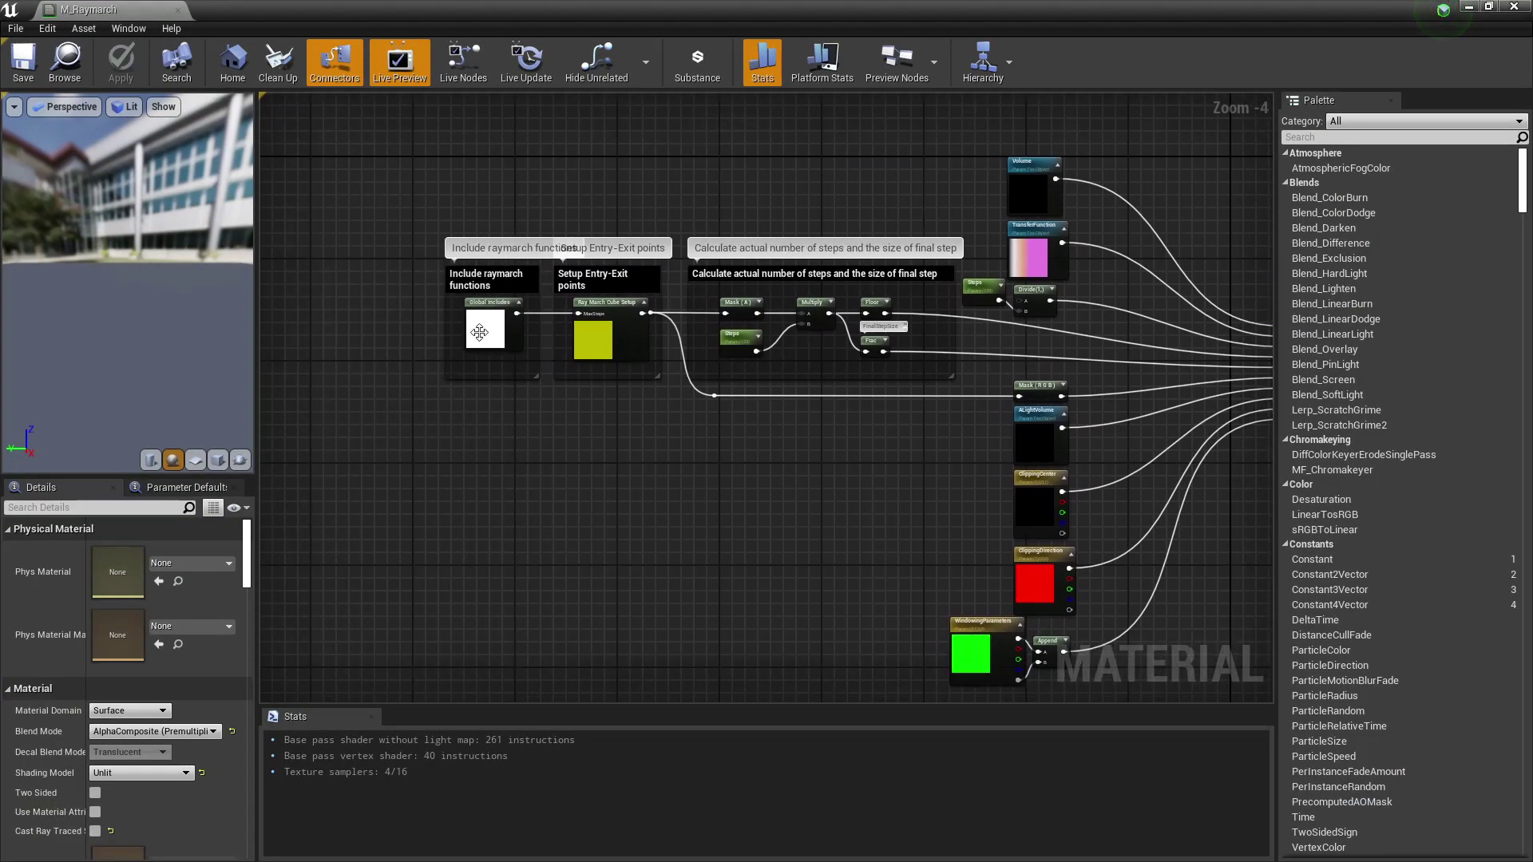
{"action": "left_click", "coordinate": [487, 328]}
{"action": "mouse_move", "coordinate": [188, 547]}
{"action": "left_mouse_down"}
{"action": "mouse_move", "coordinate": [144, 549]}
{"action": "mouse_move", "coordinate": [178, 553]}
{"action": "left_mouse_up"}
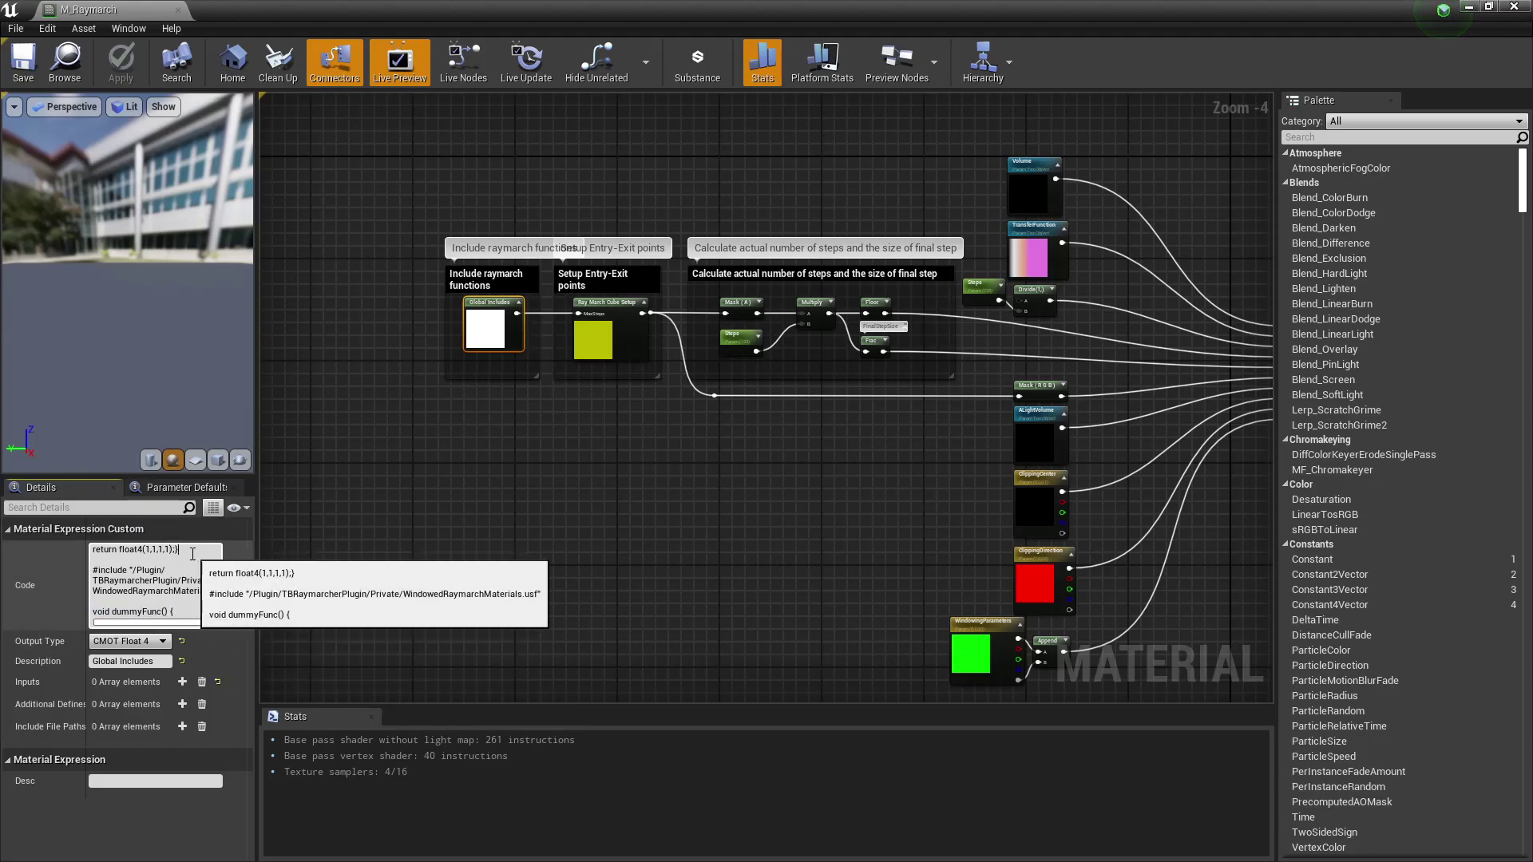
{"action": "left_click", "coordinate": [178, 11]}
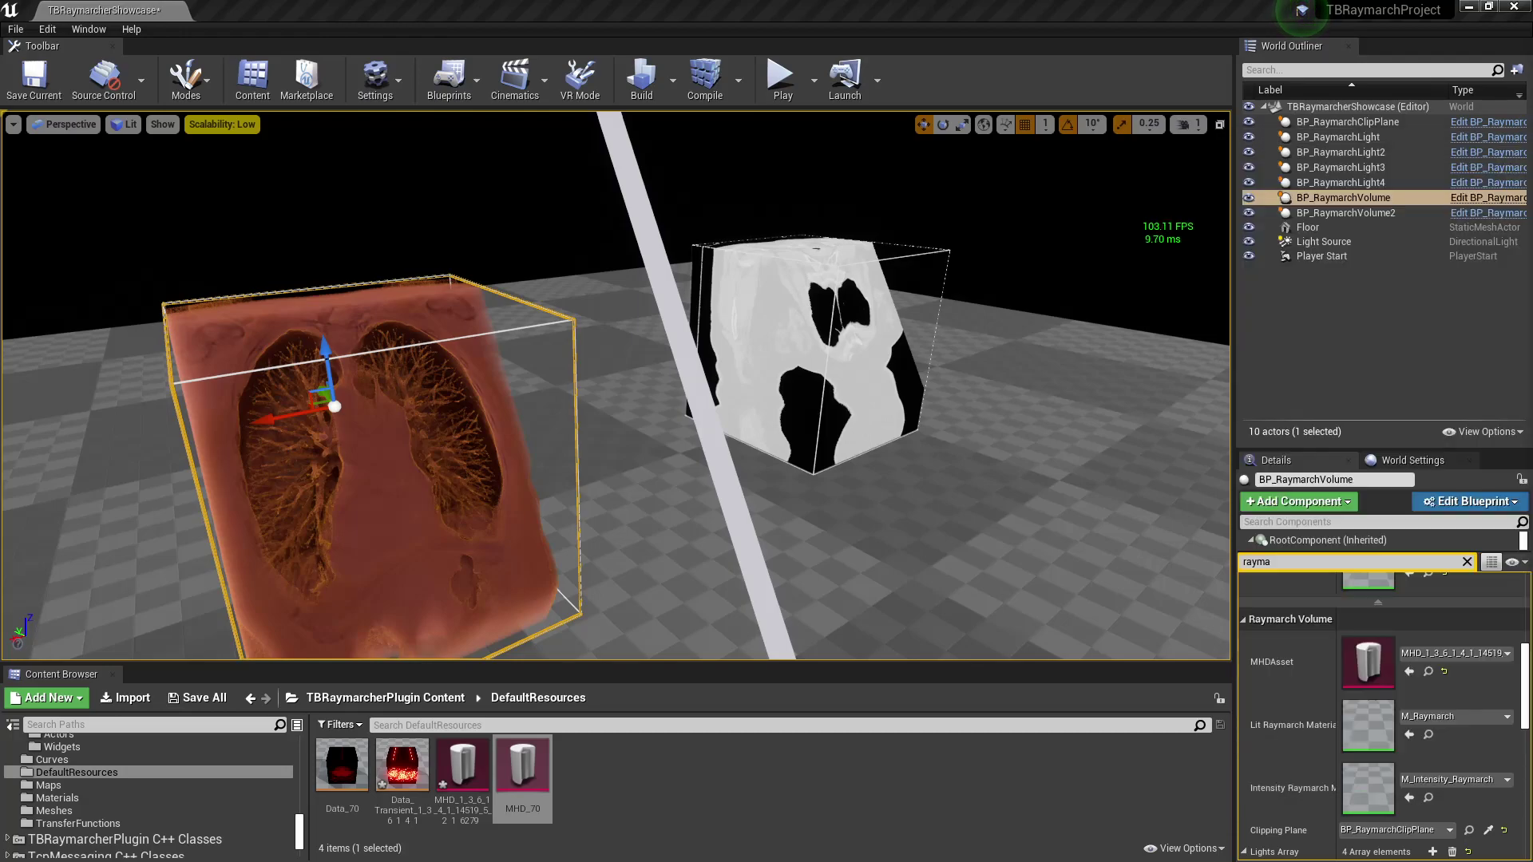
Switch to outline.txt in Notepad and delete the file path from the Data line at the end.
{"action": "key", "text": "alt+Tab"}
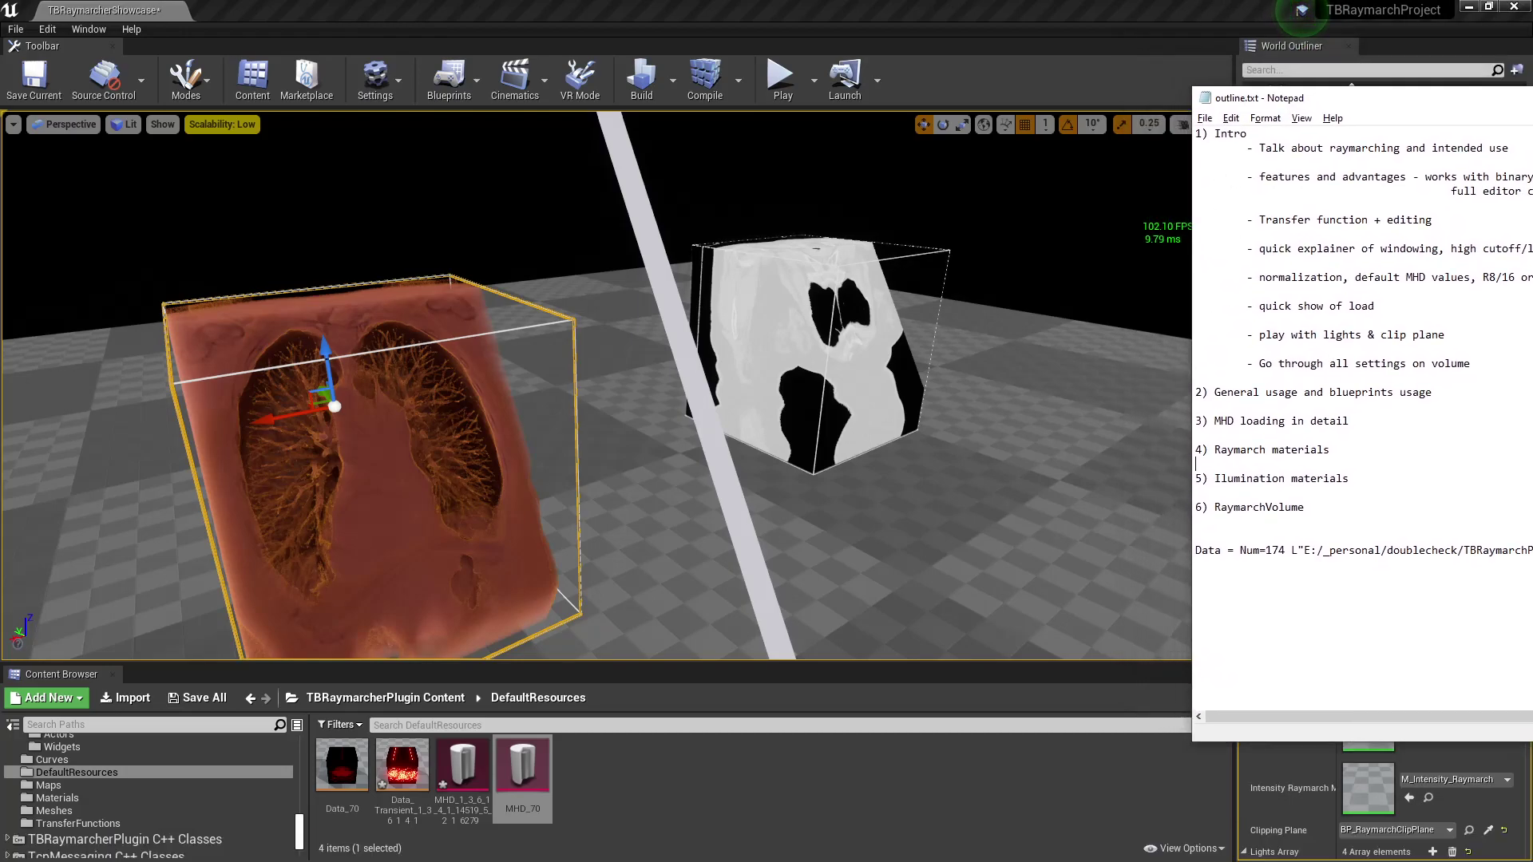
{"action": "left_click_drag", "start_coordinate": [1320, 503], "coordinate": [1398, 467]}
{"action": "left_click", "coordinate": [1411, 496]}
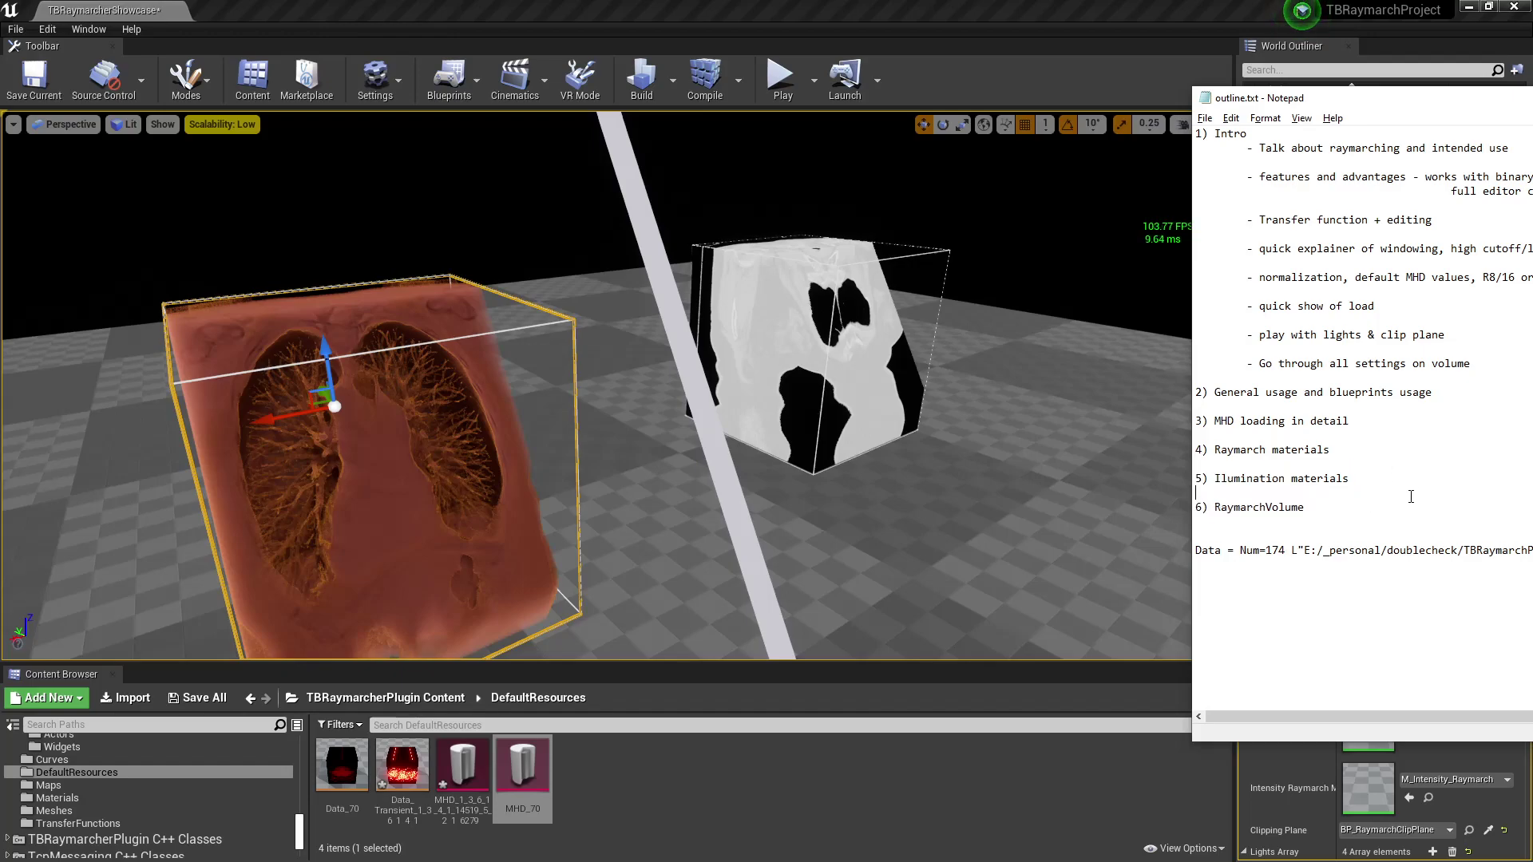
{"action": "double_click", "coordinate": [1440, 553]}
{"action": "key", "text": "BackSpace"}
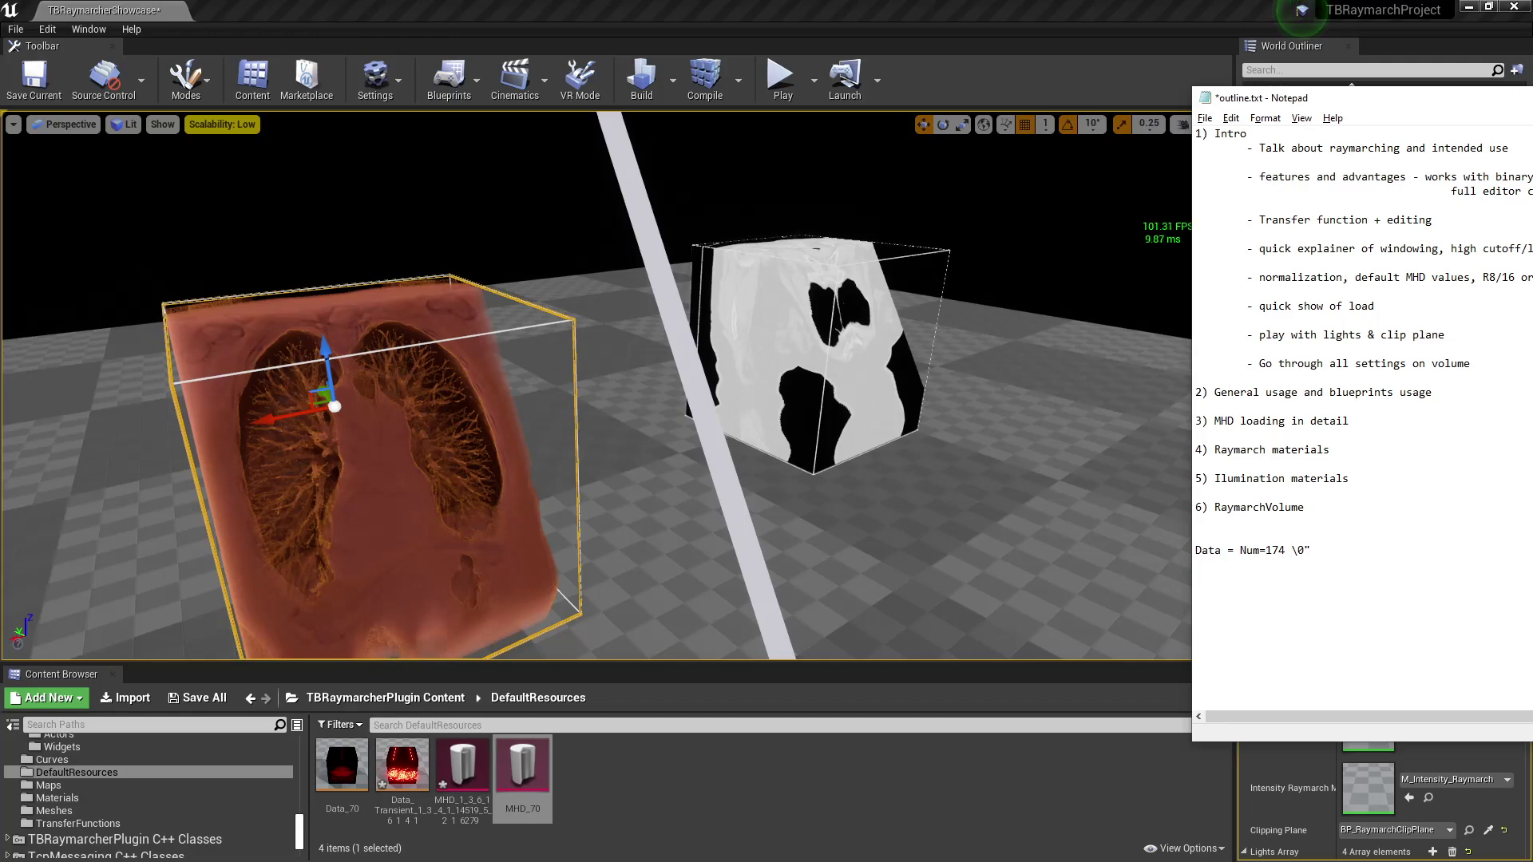
Try to rotate the reddish lung volume about its vertical axis.
{"action": "left_click", "coordinate": [799, 359]}
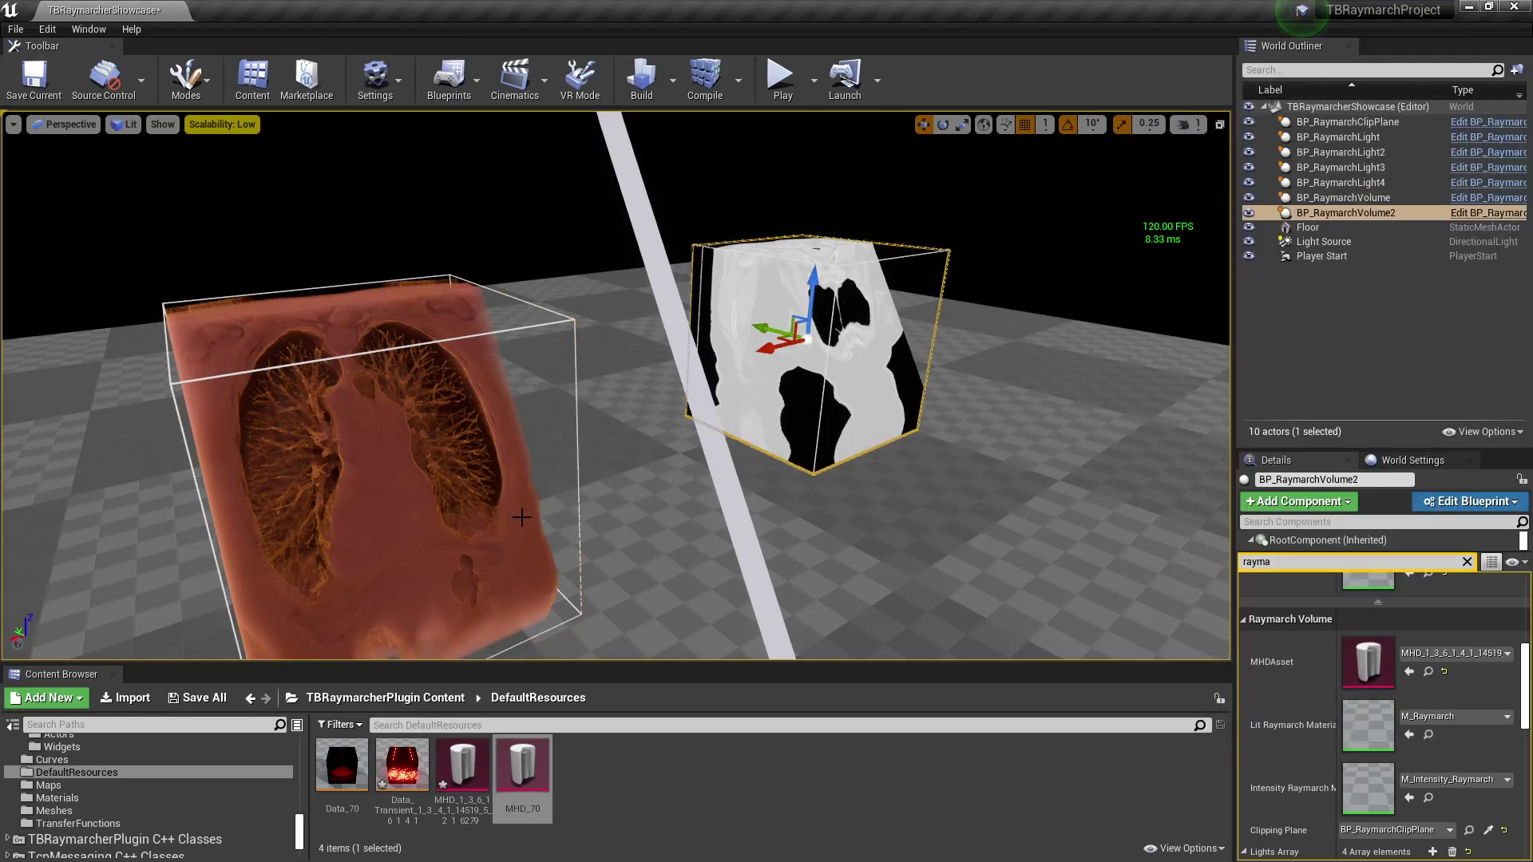
{"action": "left_click", "coordinate": [441, 539]}
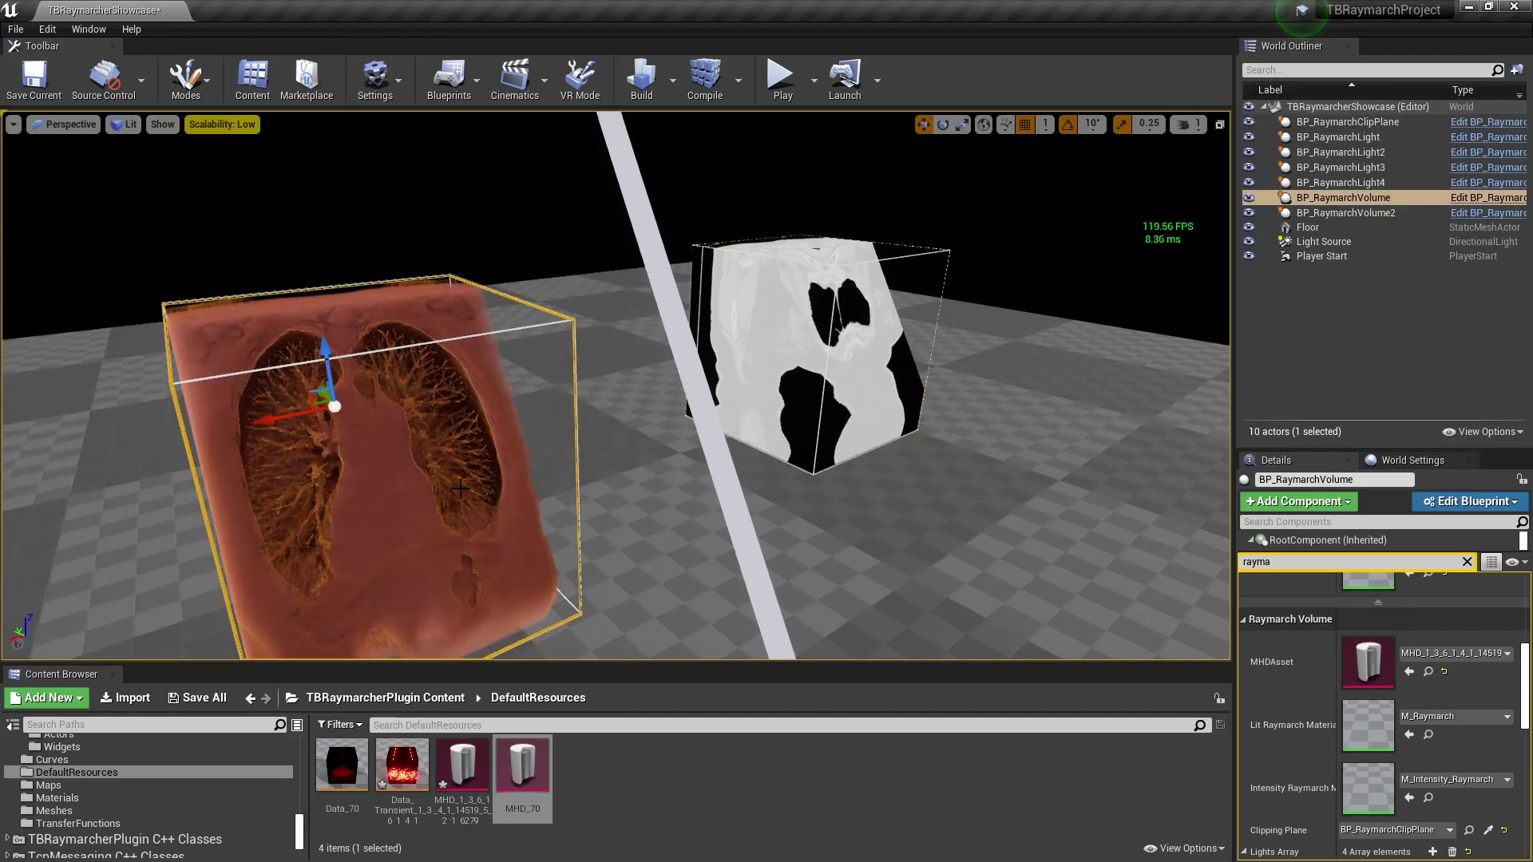
{"action": "right_click_drag", "start_coordinate": [715, 335], "coordinate": [751, 329]}
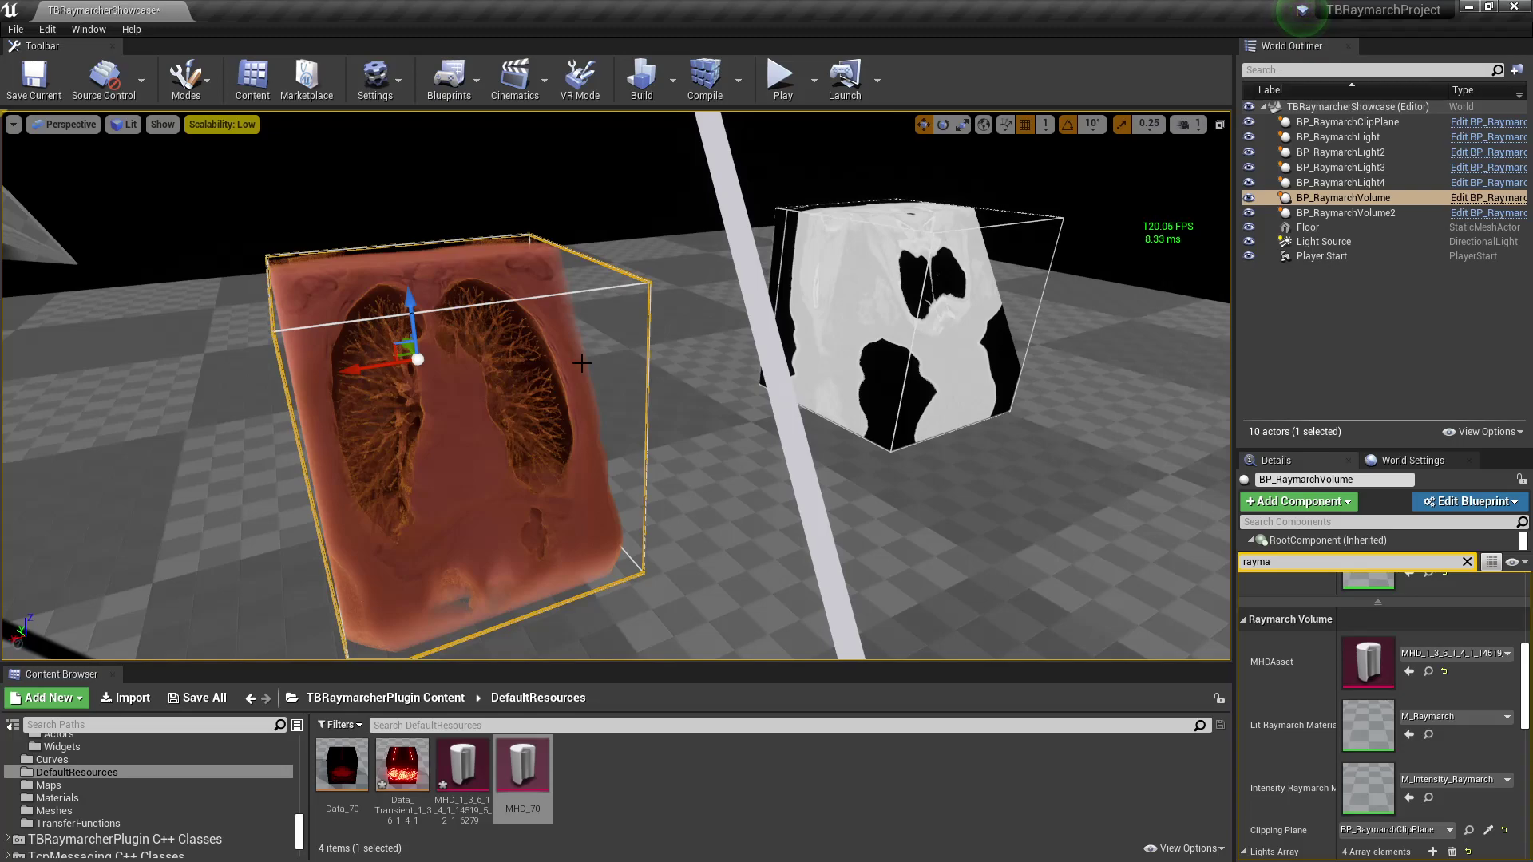
{"action": "key", "text": "e"}
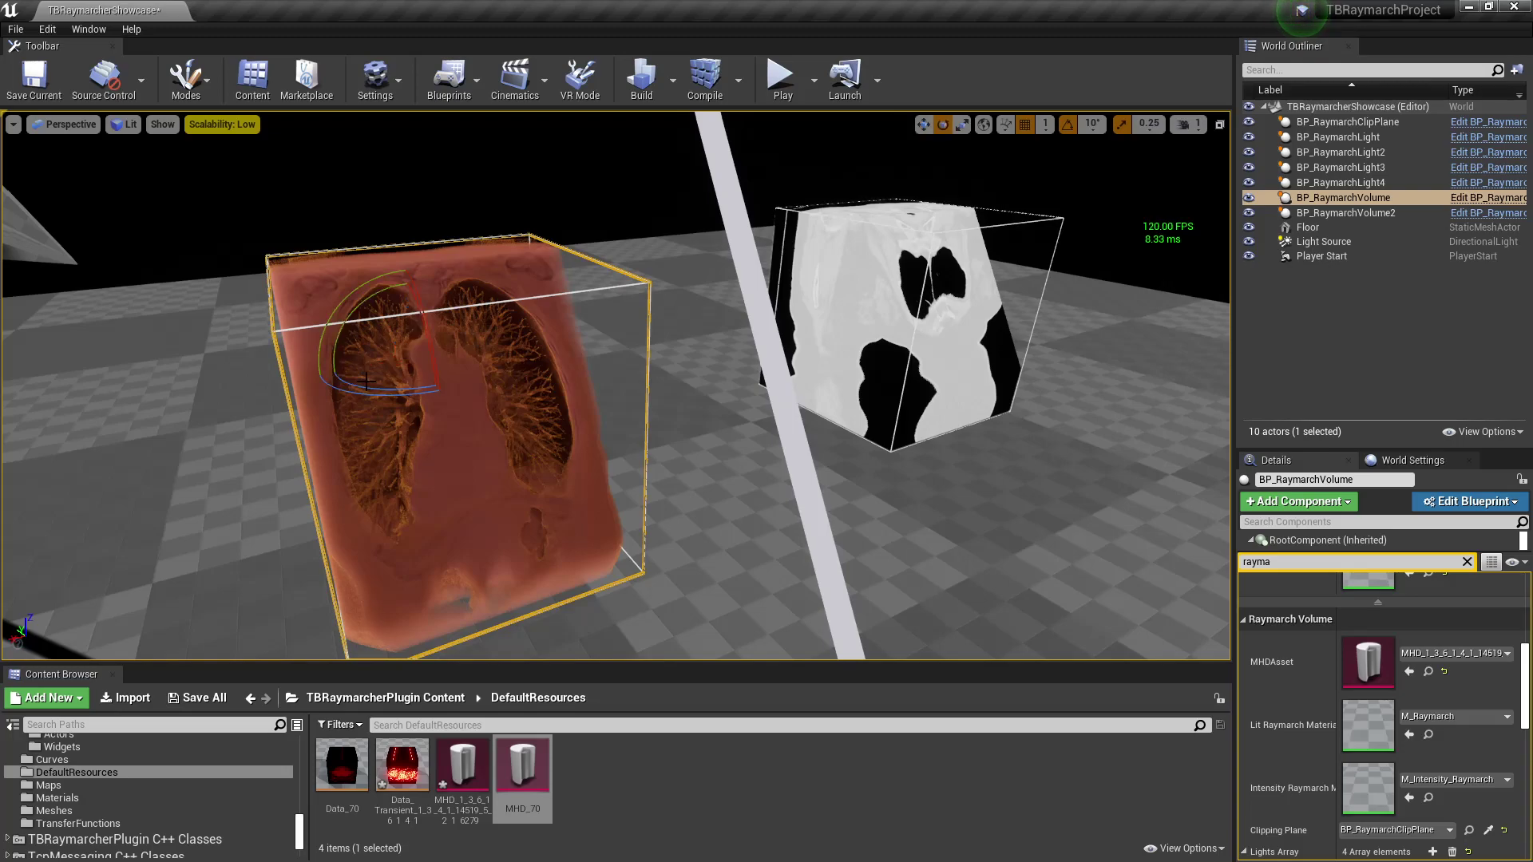
{"action": "left_click_drag", "start_coordinate": [323, 377], "coordinate": [686, 378]}
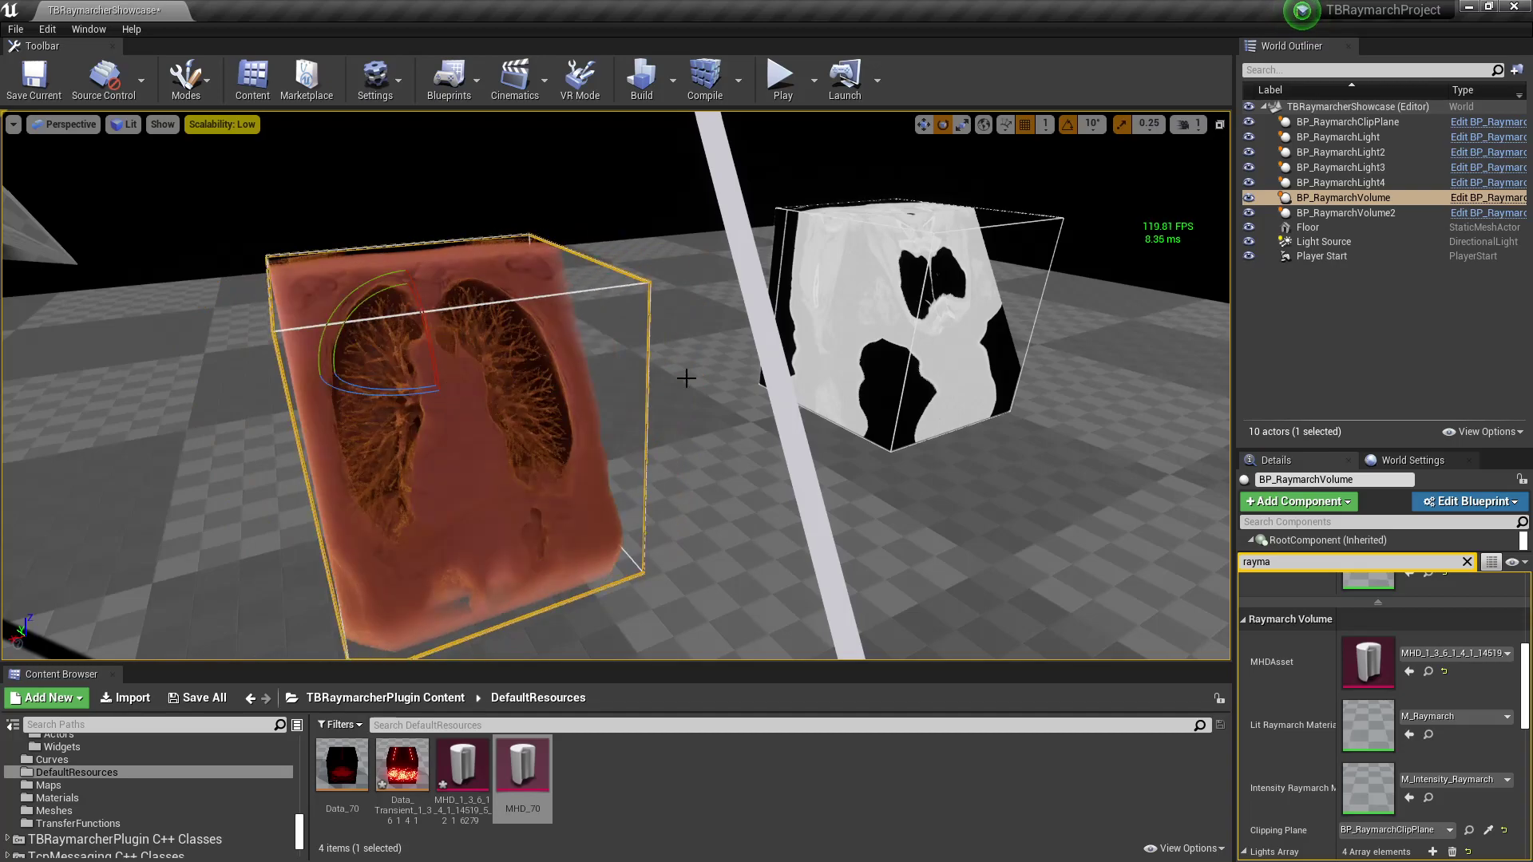
Open MHD_70's TF_CT-Cardiac curve, move the alpha key near 0.4 to about time 0.2 and value 0.65, and close the curve.
{"action": "left_click", "coordinate": [776, 370]}
{"action": "double_click", "coordinate": [525, 802]}
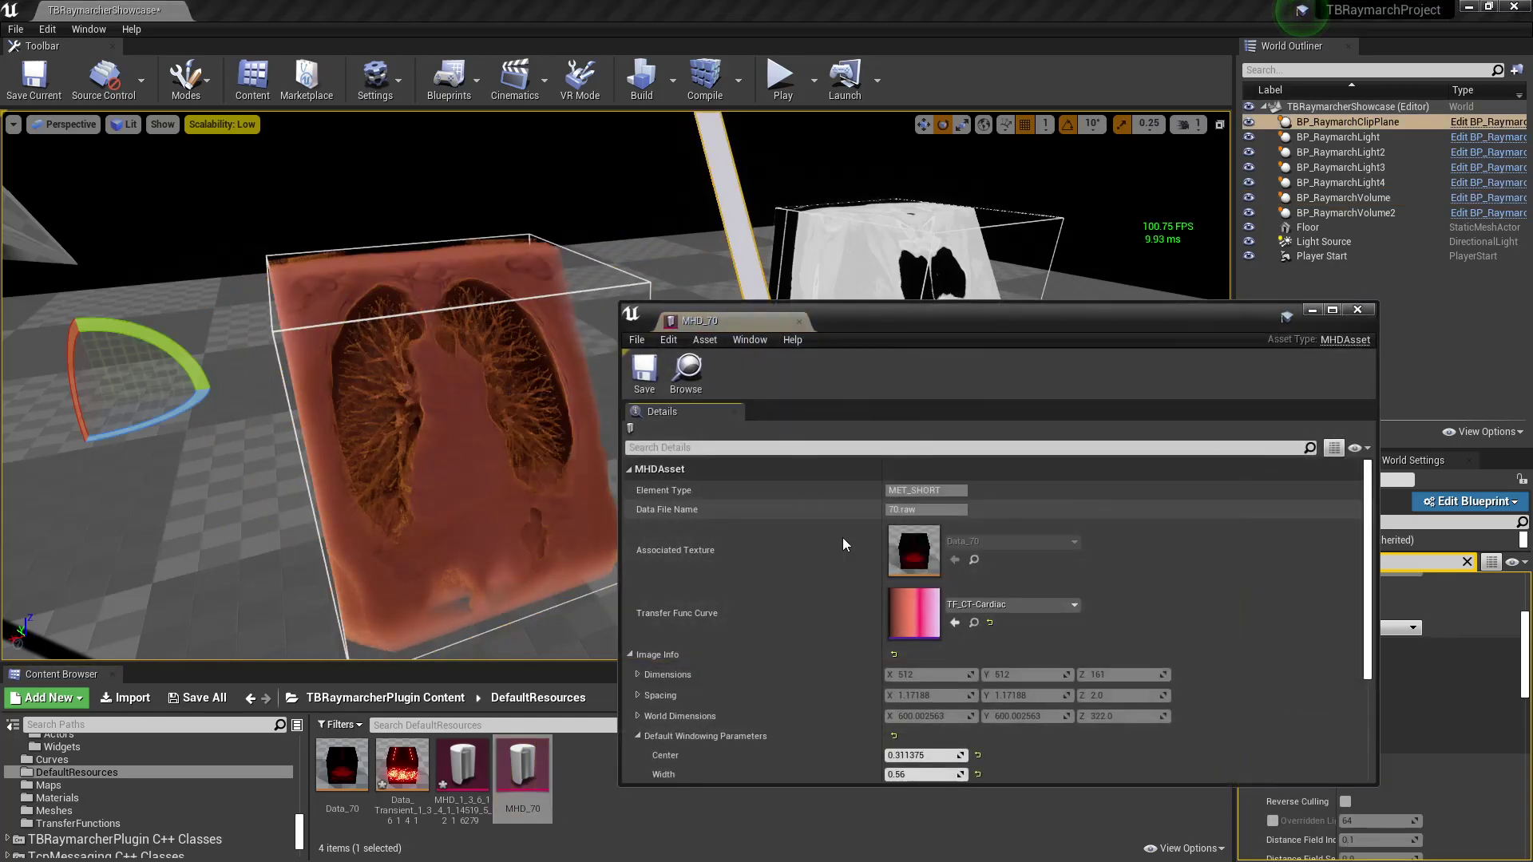
{"action": "double_click", "coordinate": [906, 515]}
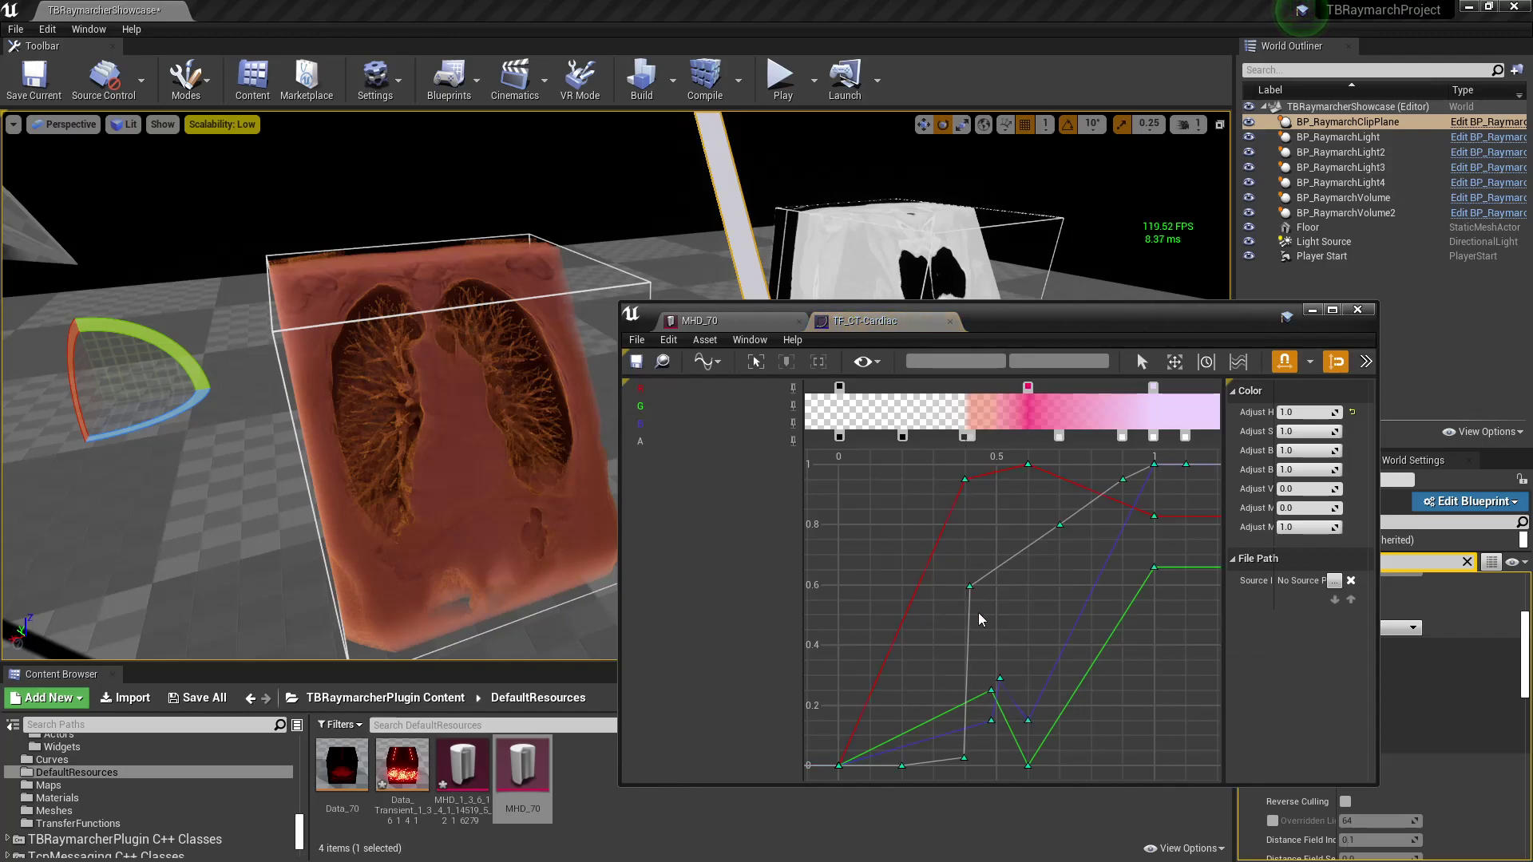
{"action": "left_click_drag", "start_coordinate": [965, 760], "coordinate": [903, 574]}
{"action": "left_click", "coordinate": [908, 776]}
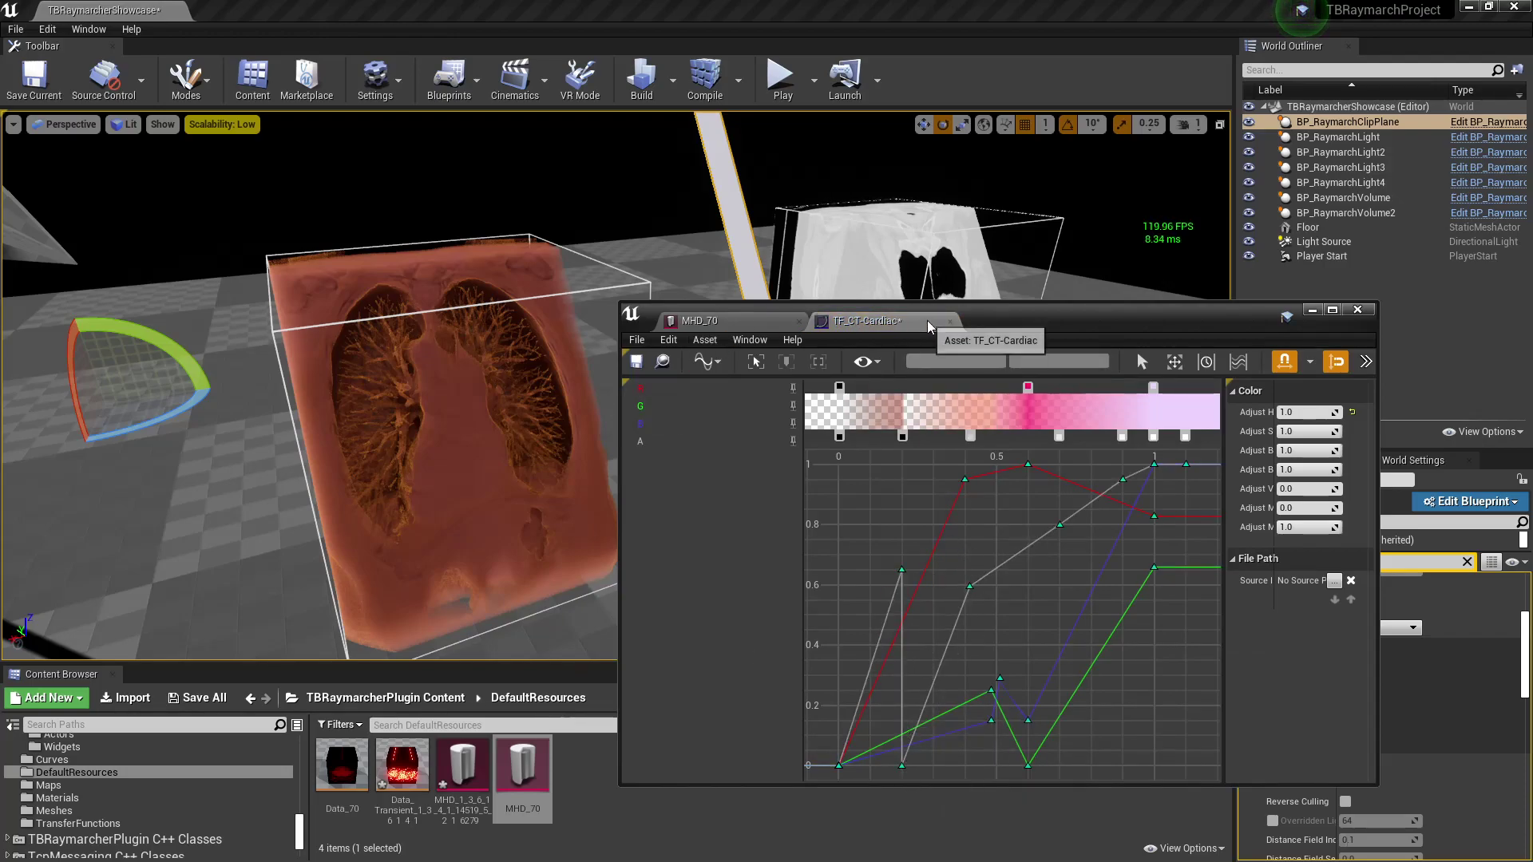
{"action": "left_click", "coordinate": [950, 321]}
Open the TF_CT-Lung curve from the other MHD asset and lower its alpha key at time 0 to about 0.1.
{"action": "left_click", "coordinate": [475, 786]}
{"action": "double_click", "coordinate": [475, 785]}
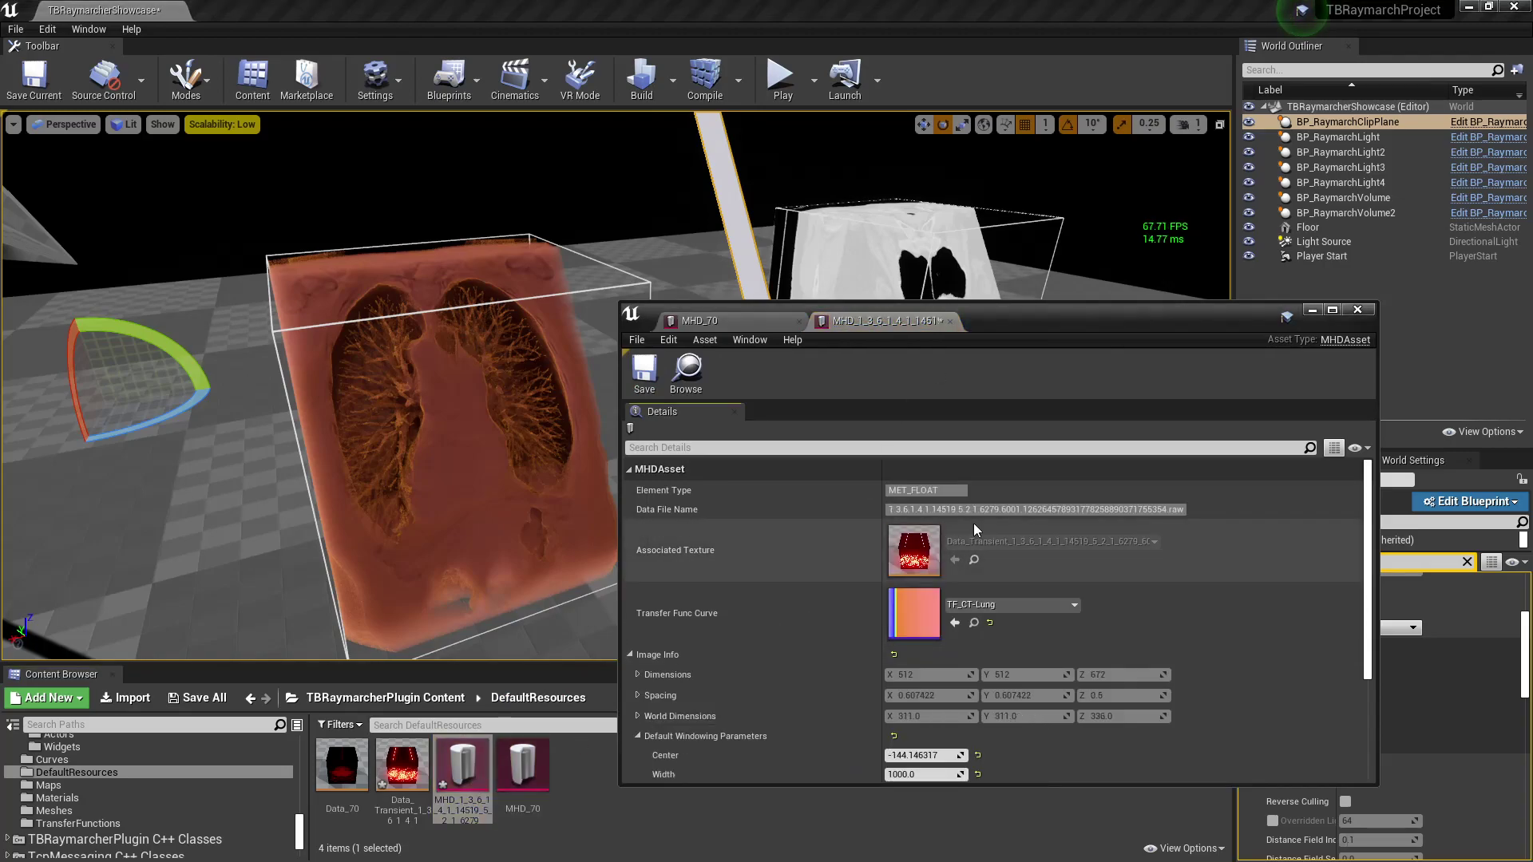
{"action": "double_click", "coordinate": [910, 615]}
{"action": "mouse_move", "coordinate": [866, 752]}
{"action": "left_mouse_down"}
{"action": "mouse_move", "coordinate": [876, 579]}
{"action": "mouse_move", "coordinate": [812, 626]}
{"action": "mouse_move", "coordinate": [832, 635]}
{"action": "mouse_move", "coordinate": [843, 738]}
{"action": "left_mouse_up"}
{"action": "left_click_drag", "start_coordinate": [837, 633], "coordinate": [837, 739]}
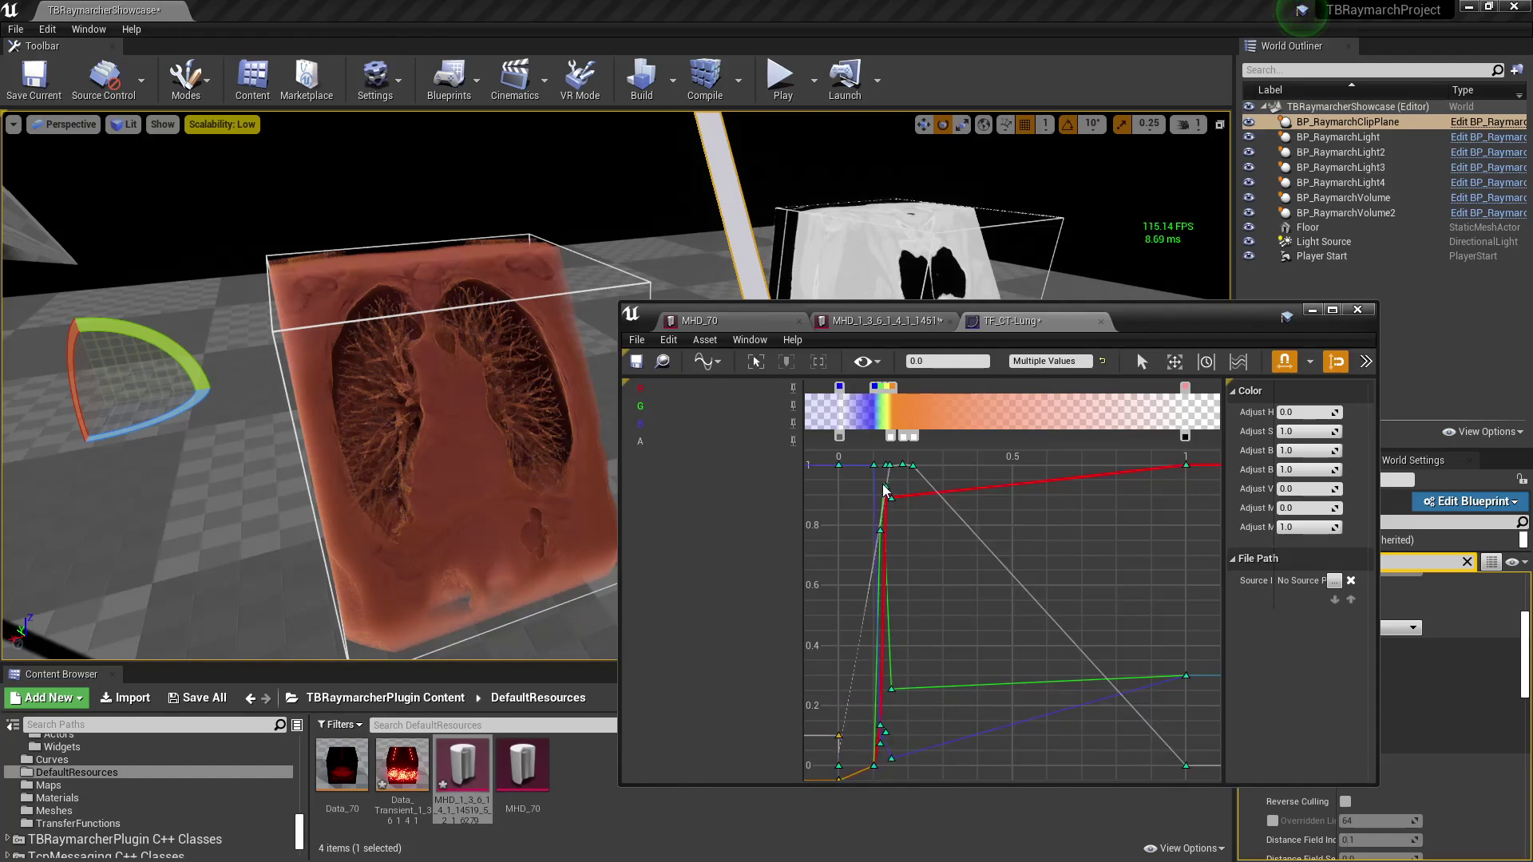
Check the outline notes in Notepad, return to Unreal Editor, close the asset editor window and clear the actor selection.
{"action": "key", "text": "alt+Tab"}
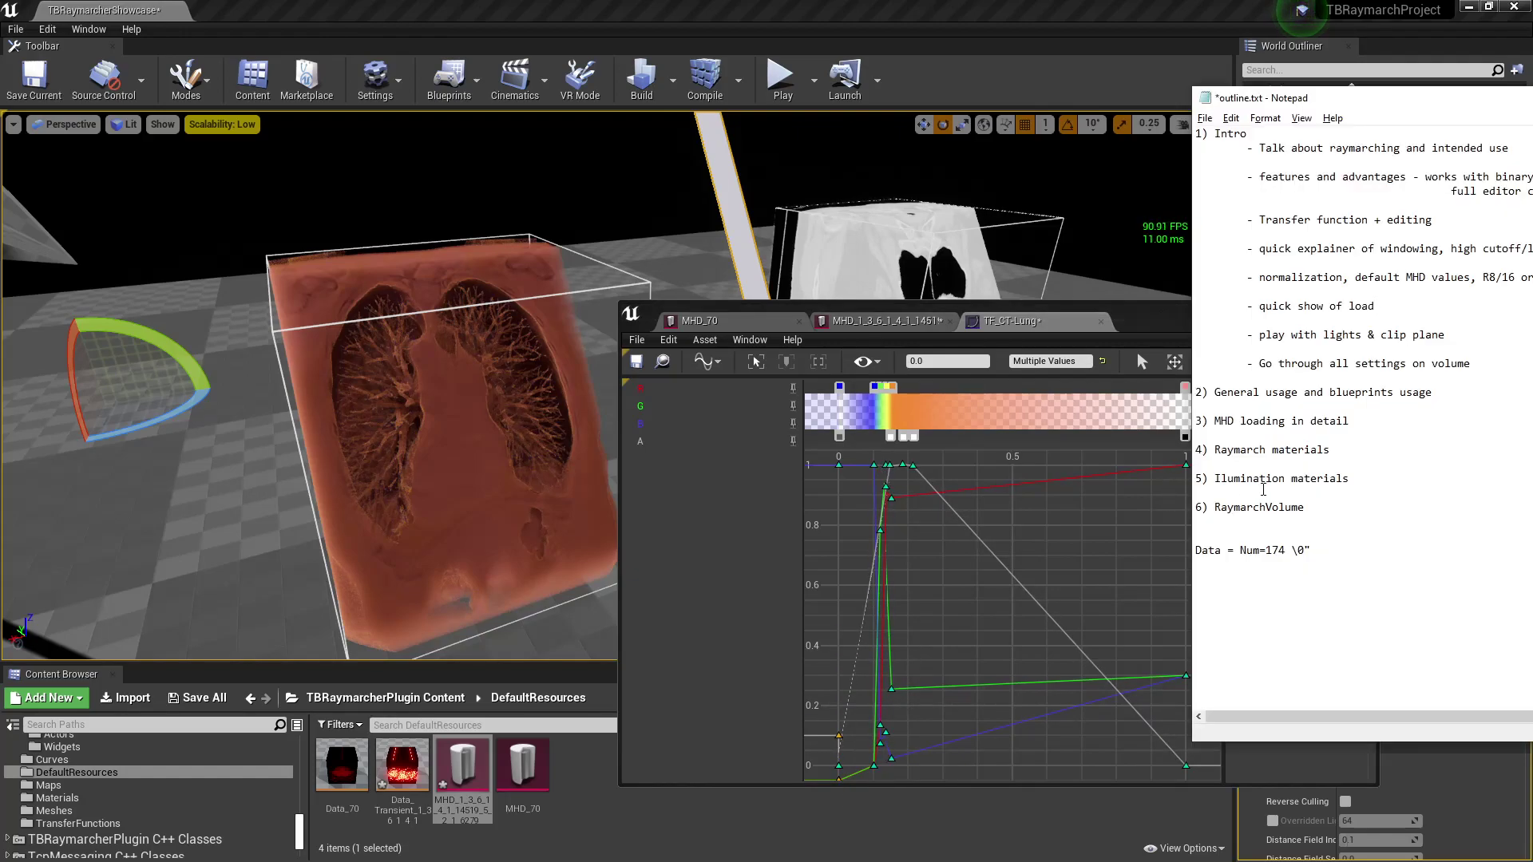
{"action": "left_click_drag", "start_coordinate": [1373, 511], "coordinate": [1367, 465]}
{"action": "left_click", "coordinate": [1386, 518]}
{"action": "key", "text": "alt+Tab"}
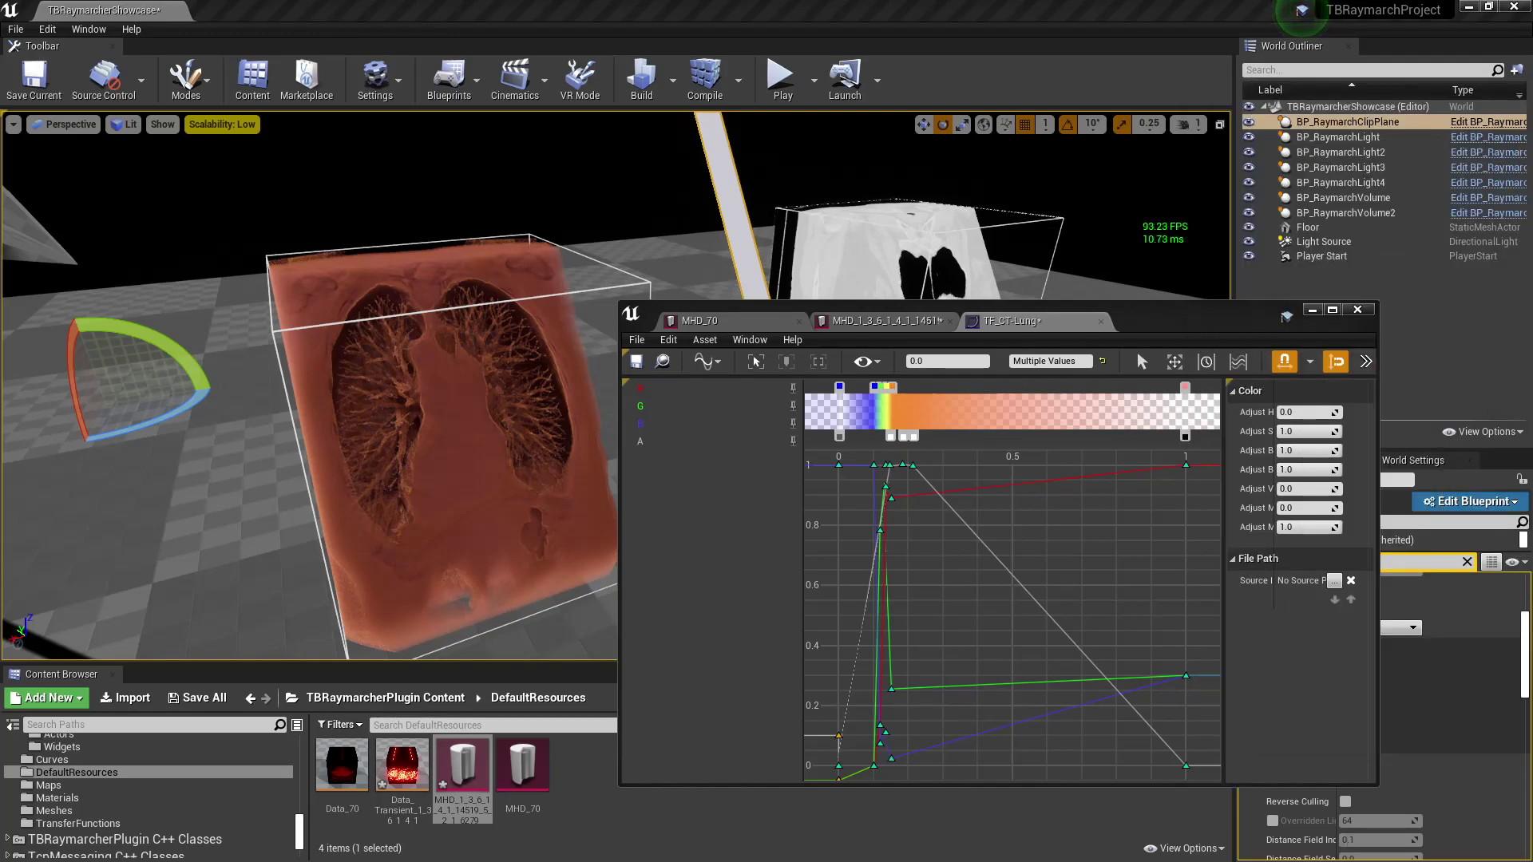
{"action": "left_click", "coordinate": [1359, 310]}
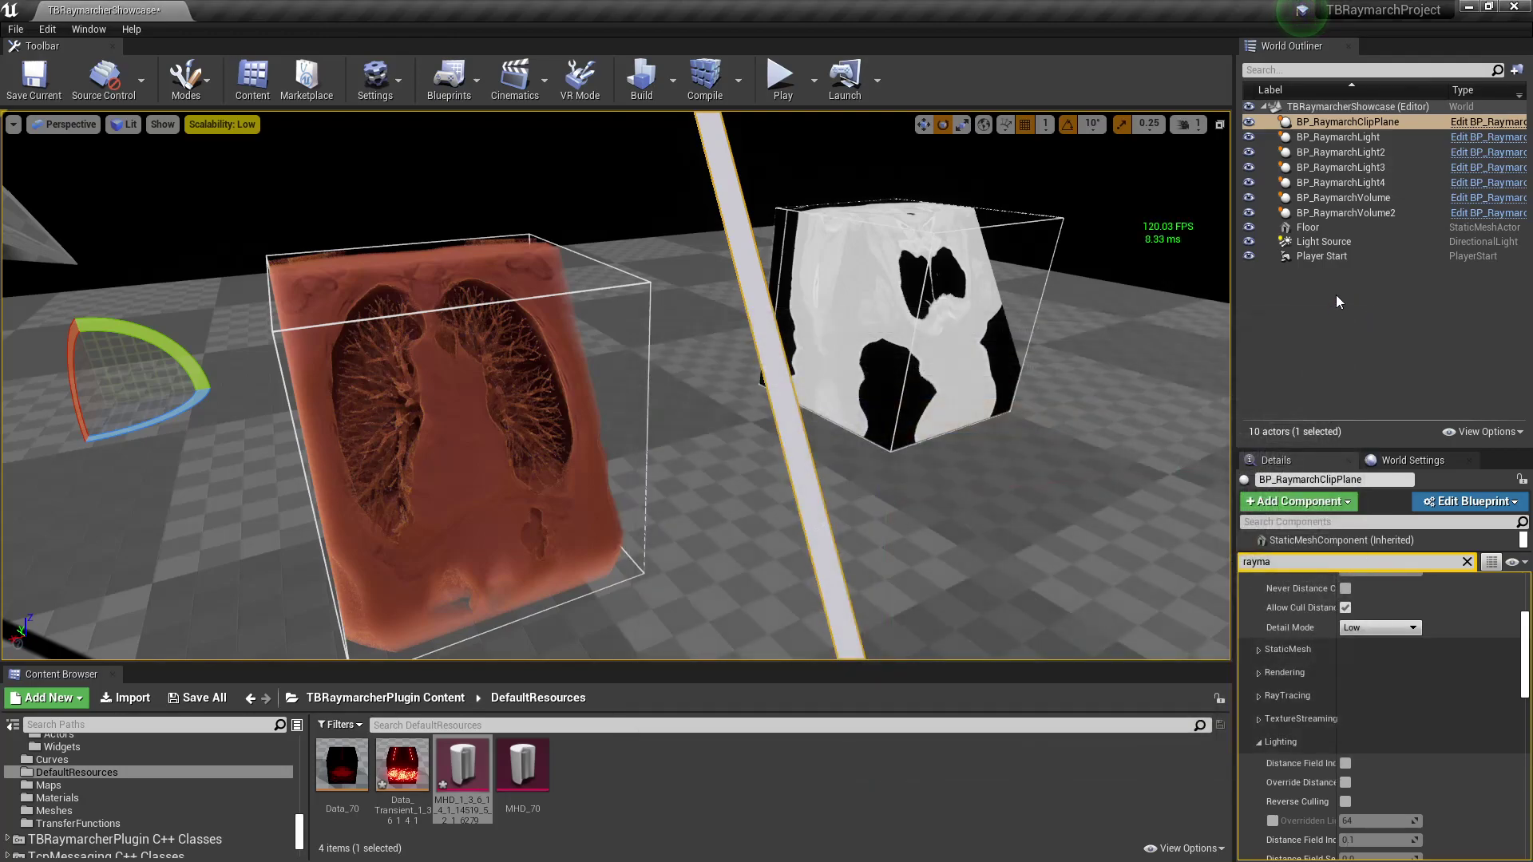
{"action": "left_click", "coordinate": [1335, 295]}
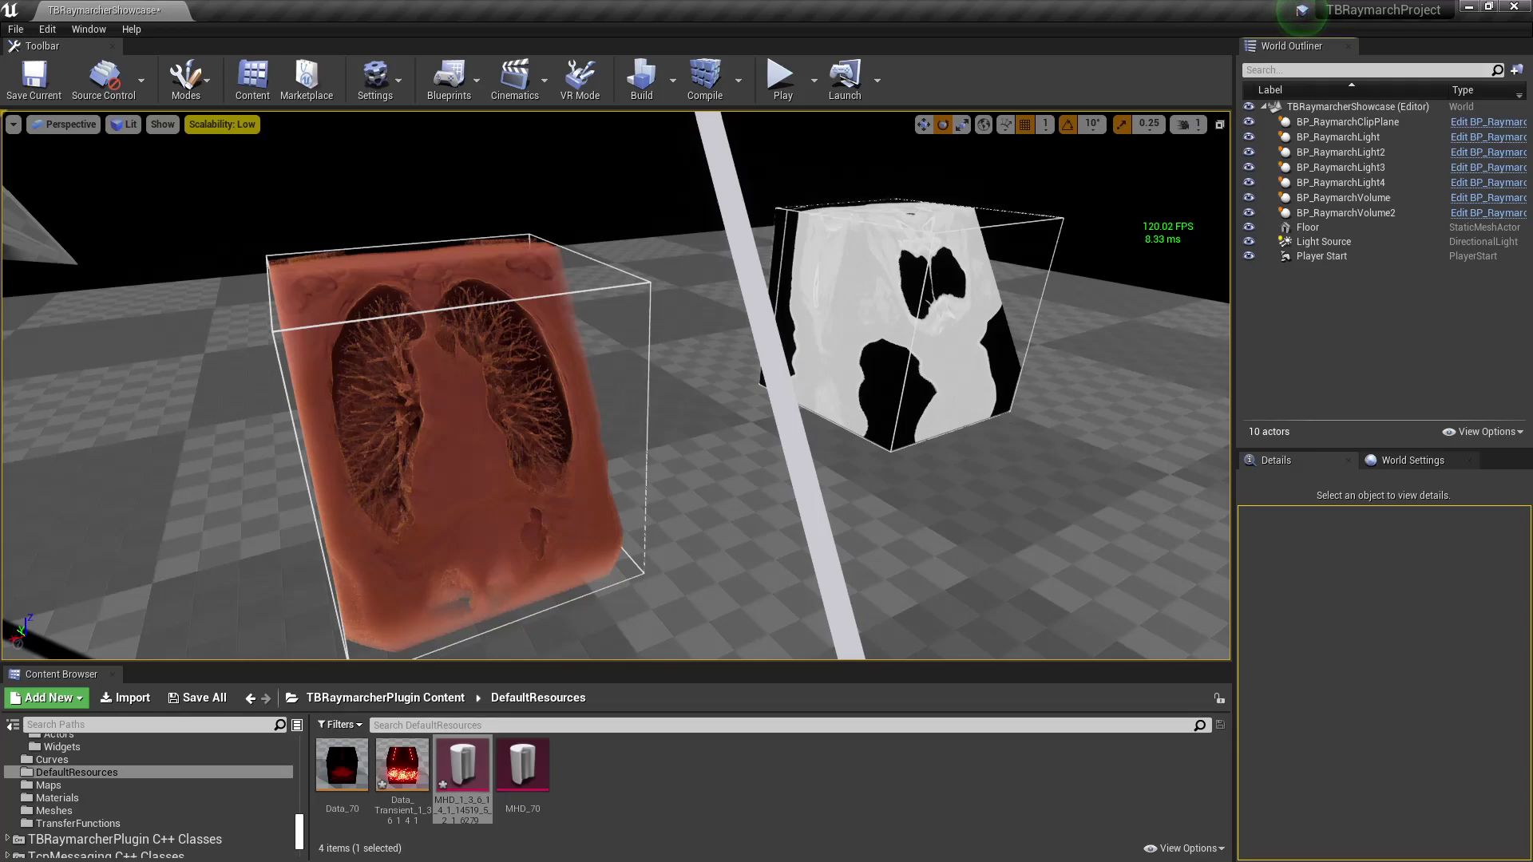
{"action": "mouse_move", "coordinate": [723, 447]}
{"action": "right_mouse_down"}
{"action": "mouse_move", "coordinate": [638, 471]}
{"action": "mouse_move", "coordinate": [642, 435]}
{"action": "mouse_move", "coordinate": [722, 447]}
{"action": "right_mouse_up"}
{"action": "left_click_drag", "start_coordinate": [723, 447], "coordinate": [690, 451]}
{"action": "left_click", "coordinate": [715, 786]}
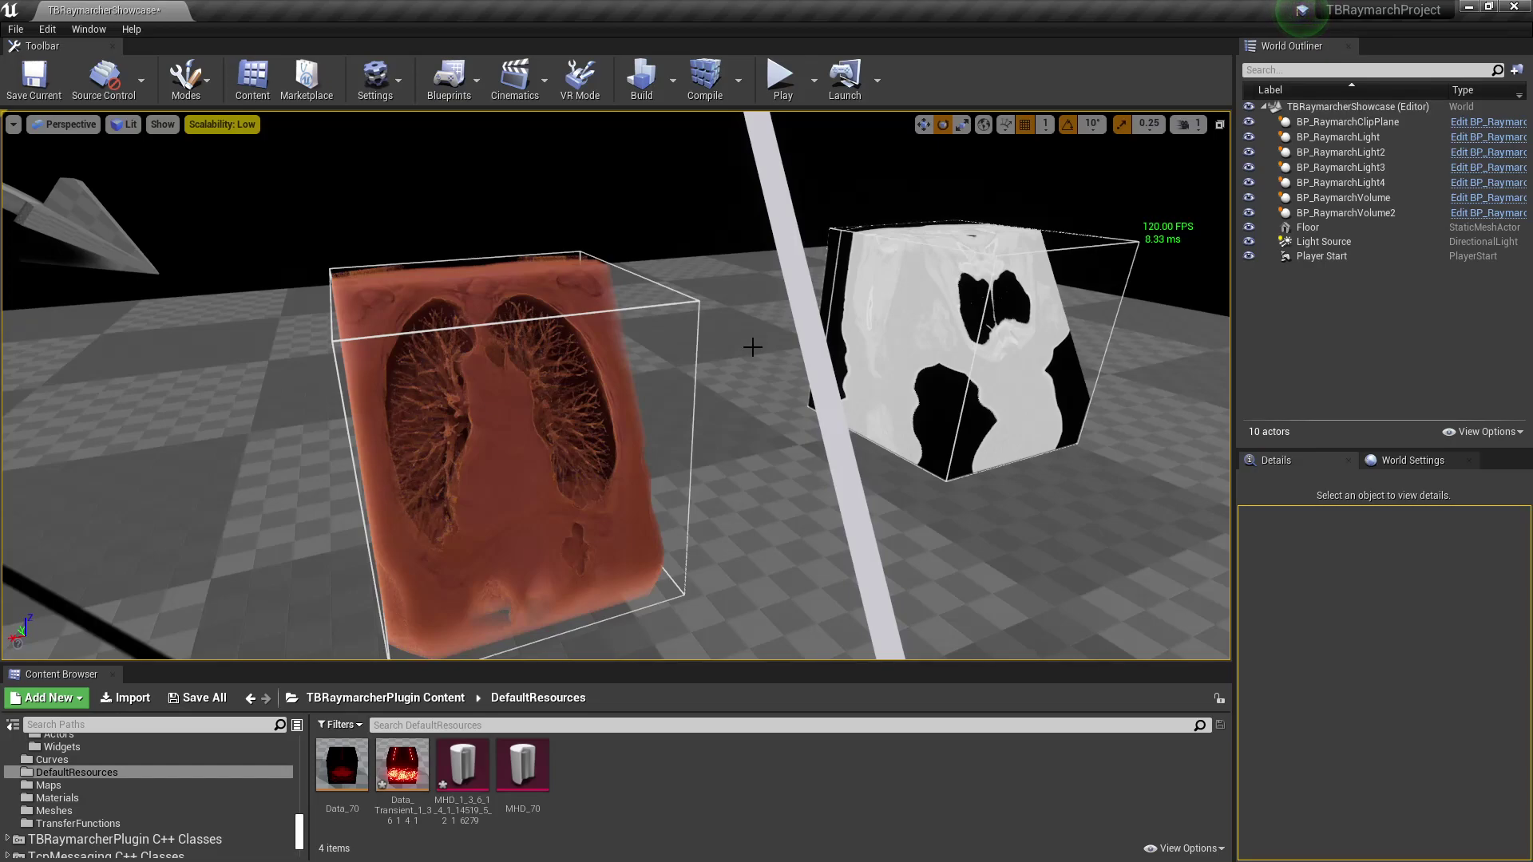
{"action": "left_click_drag", "start_coordinate": [752, 347], "coordinate": [722, 345]}
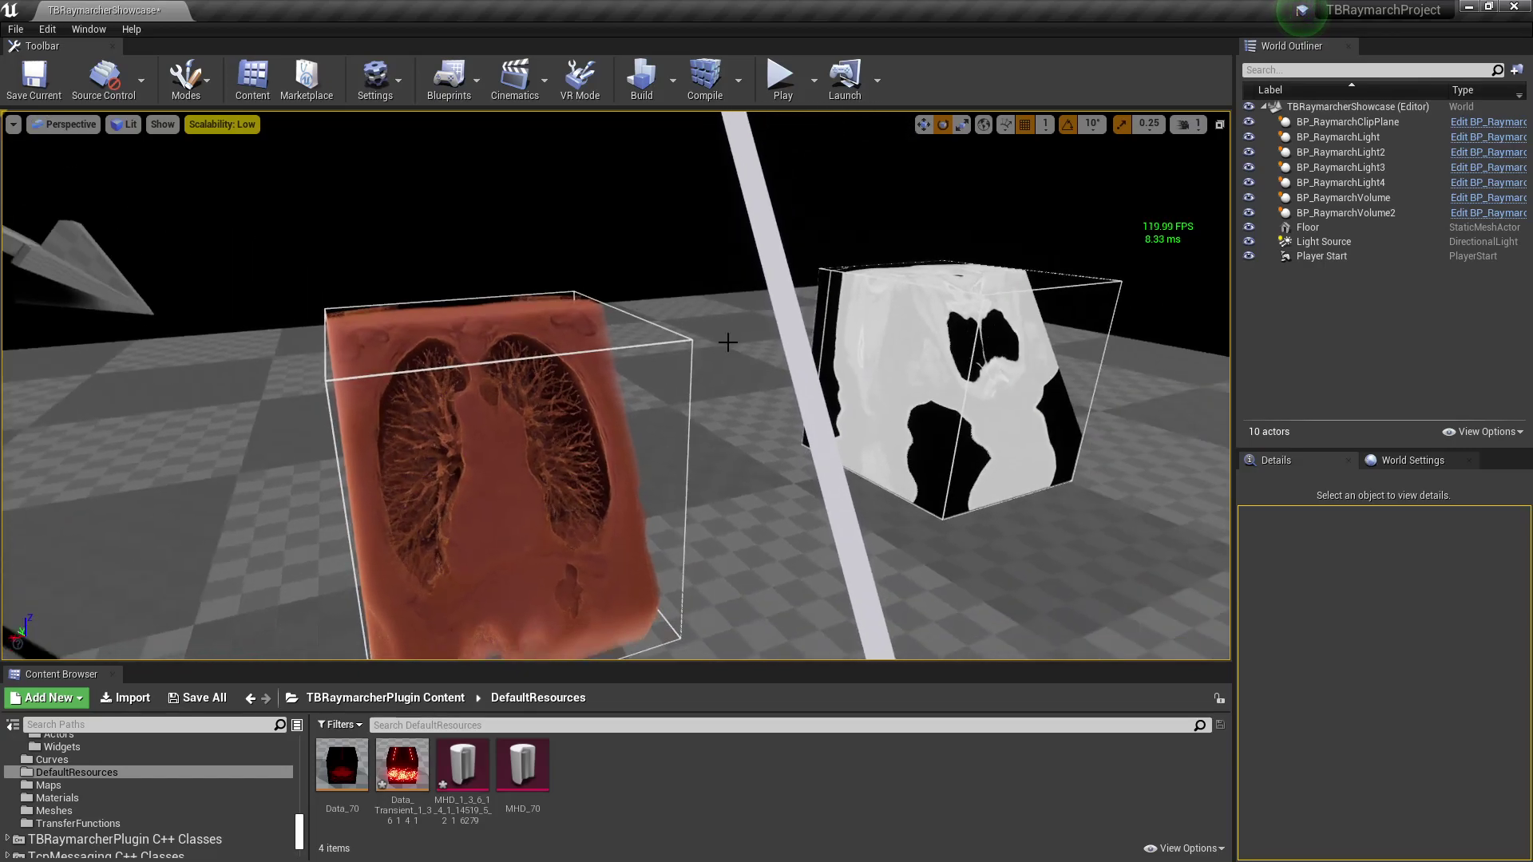
Select the reddish lung volume, open the level blueprint and look over its whole event graph.
{"action": "key", "text": "s"}
{"action": "right_click_drag", "start_coordinate": [726, 335], "coordinate": [726, 335]}
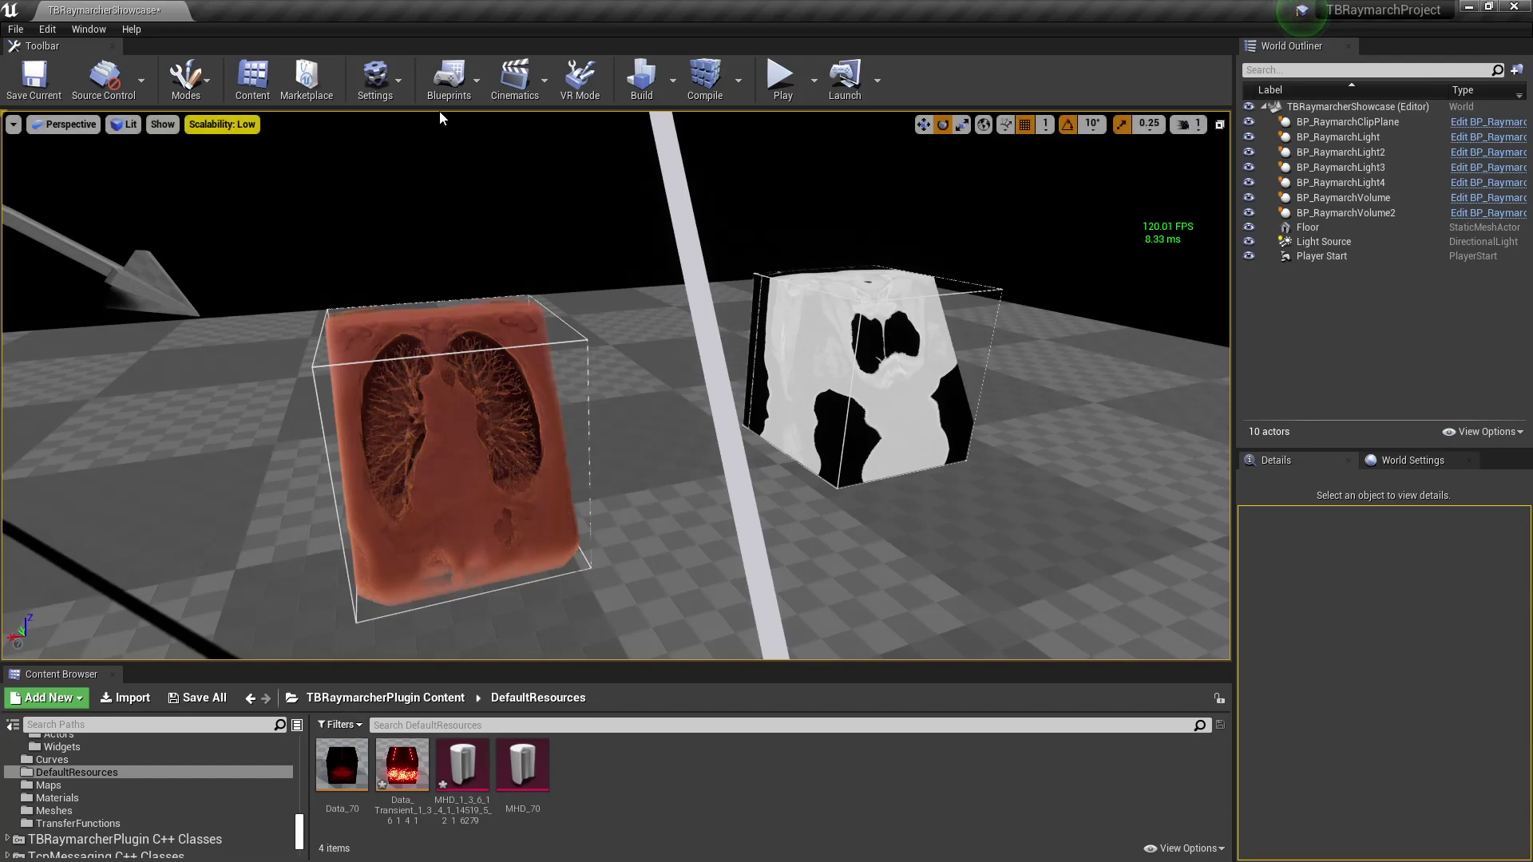
{"action": "left_click", "coordinate": [581, 412]}
{"action": "left_click", "coordinate": [464, 297]}
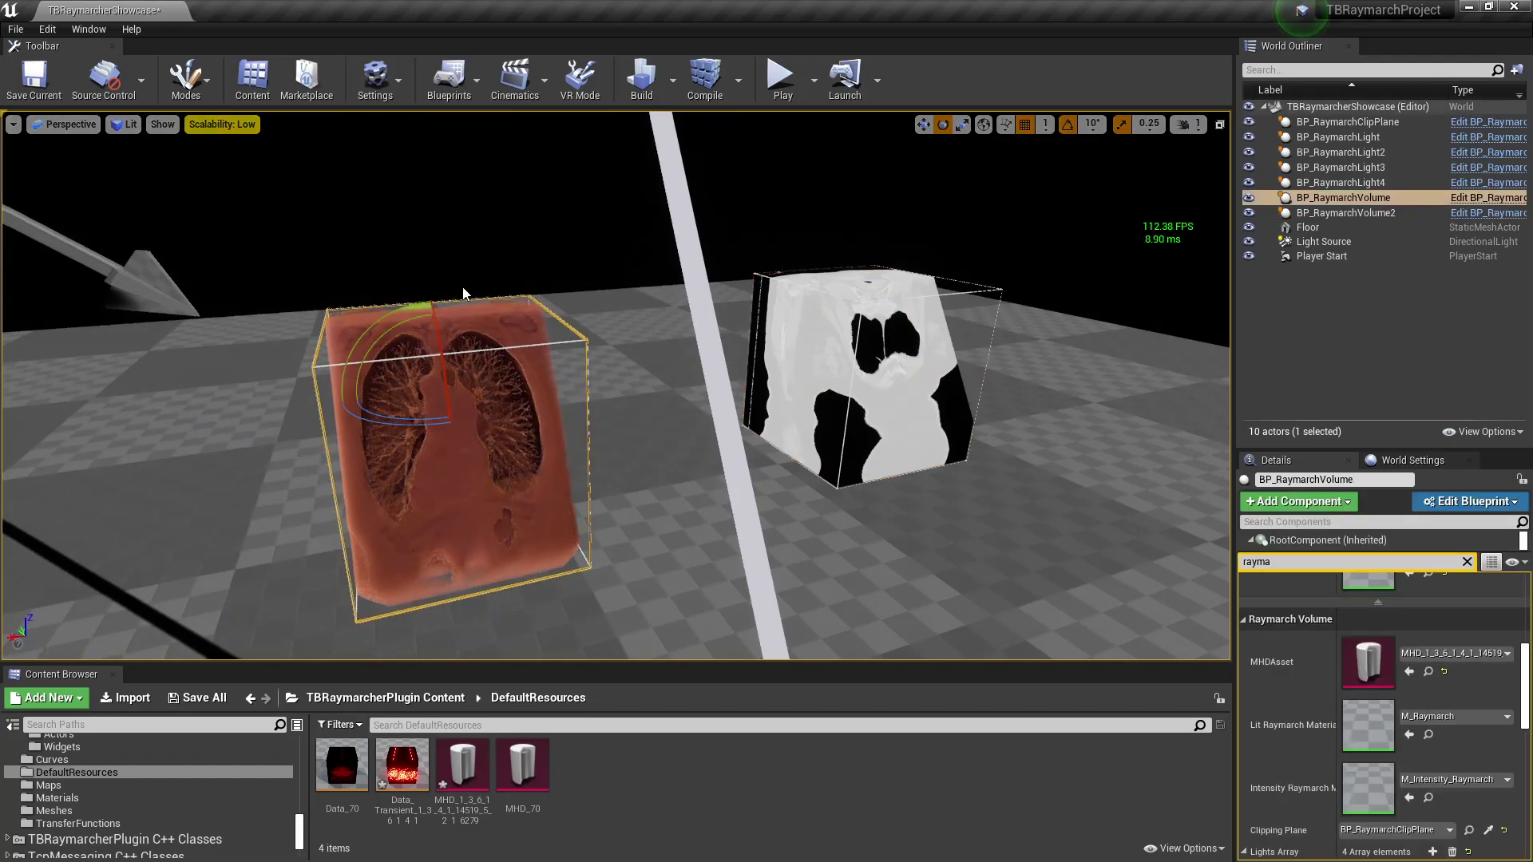
{"action": "left_click", "coordinate": [449, 78]}
{"action": "left_click", "coordinate": [509, 197]}
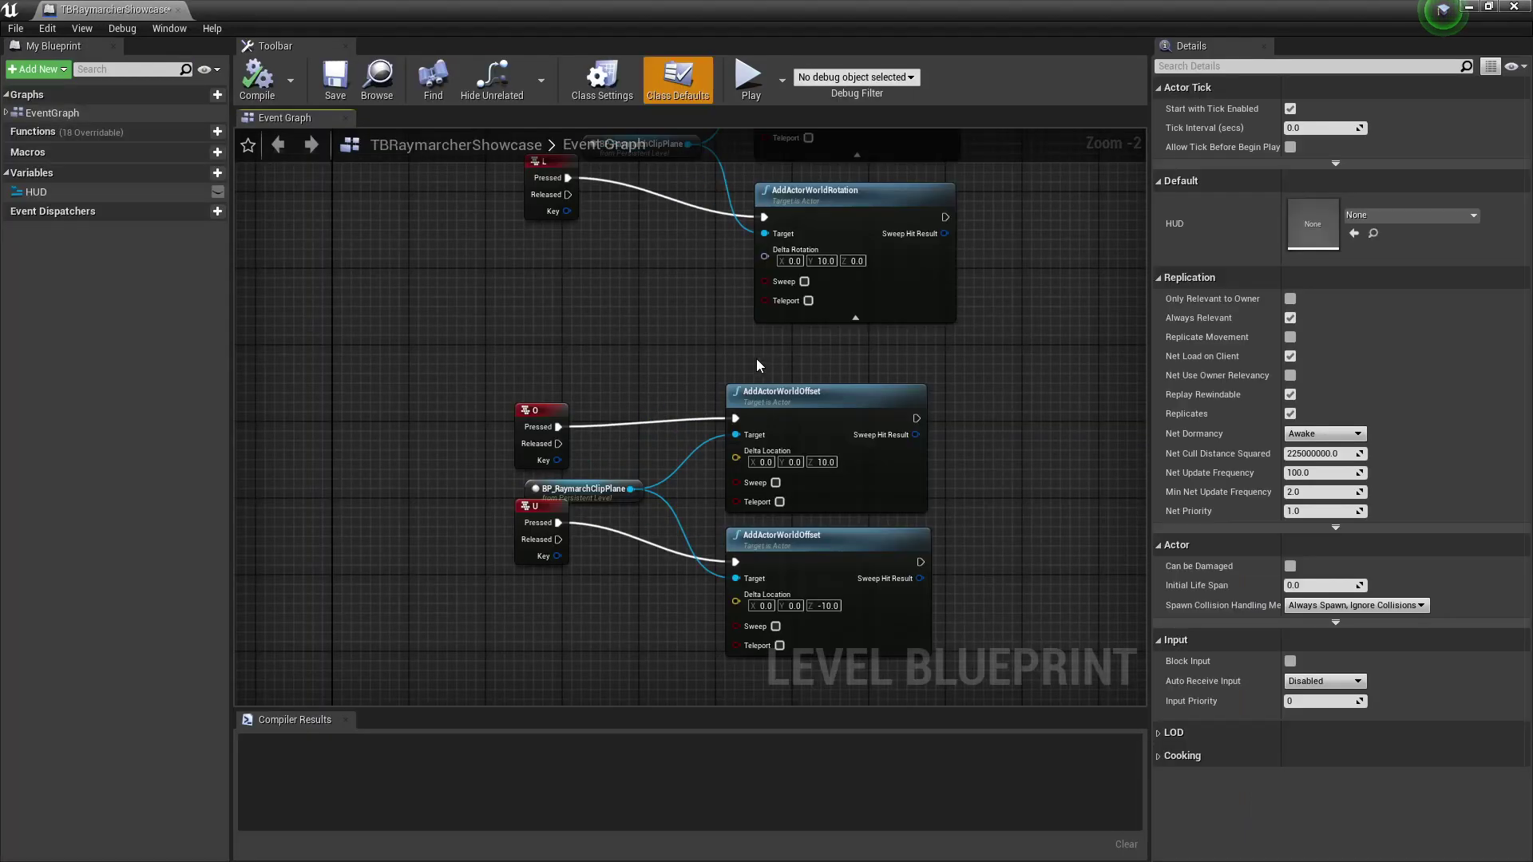
{"action": "right_click_drag", "start_coordinate": [680, 276], "coordinate": [607, 488]}
{"action": "scroll", "coordinate": [607, 479], "scroll_direction": "down", "scroll_amount": 6}
{"action": "right_click_drag", "start_coordinate": [549, 440], "coordinate": [561, 466]}
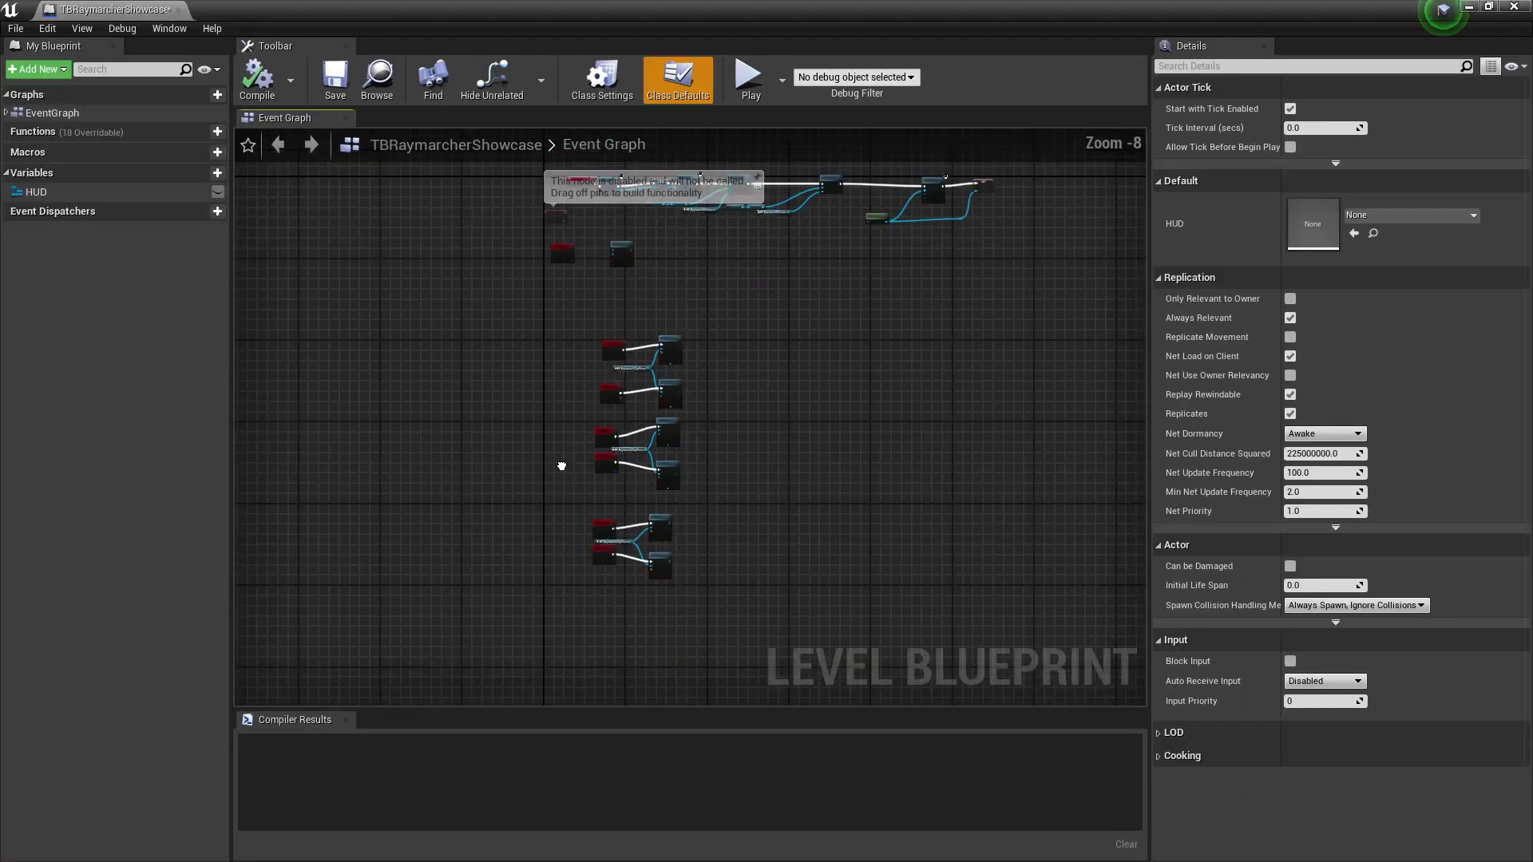
{"action": "scroll", "coordinate": [715, 496], "scroll_direction": "up", "scroll_amount": 8}
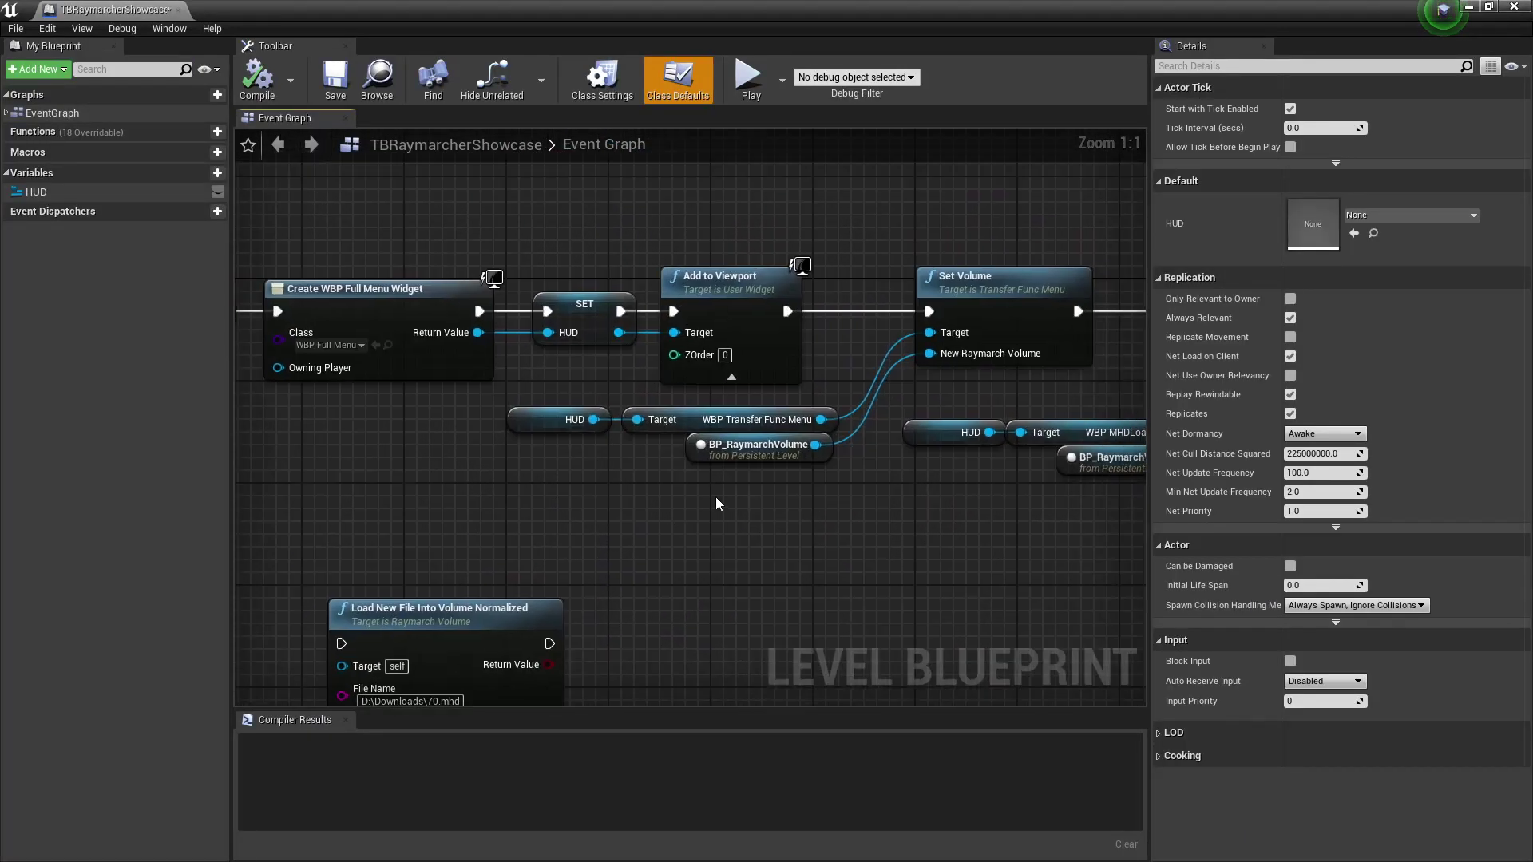
Examine the nodes that create the WBP Full Menu widget and pass BP_RaymarchVolume to its menus, and close the level blueprint.
{"action": "scroll", "coordinate": [716, 497], "scroll_direction": "down", "scroll_amount": 3}
{"action": "left_click_drag", "start_coordinate": [487, 499], "coordinate": [1198, 327]}
{"action": "left_click", "coordinate": [893, 297]}
{"action": "right_click_drag", "start_coordinate": [665, 296], "coordinate": [958, 281]}
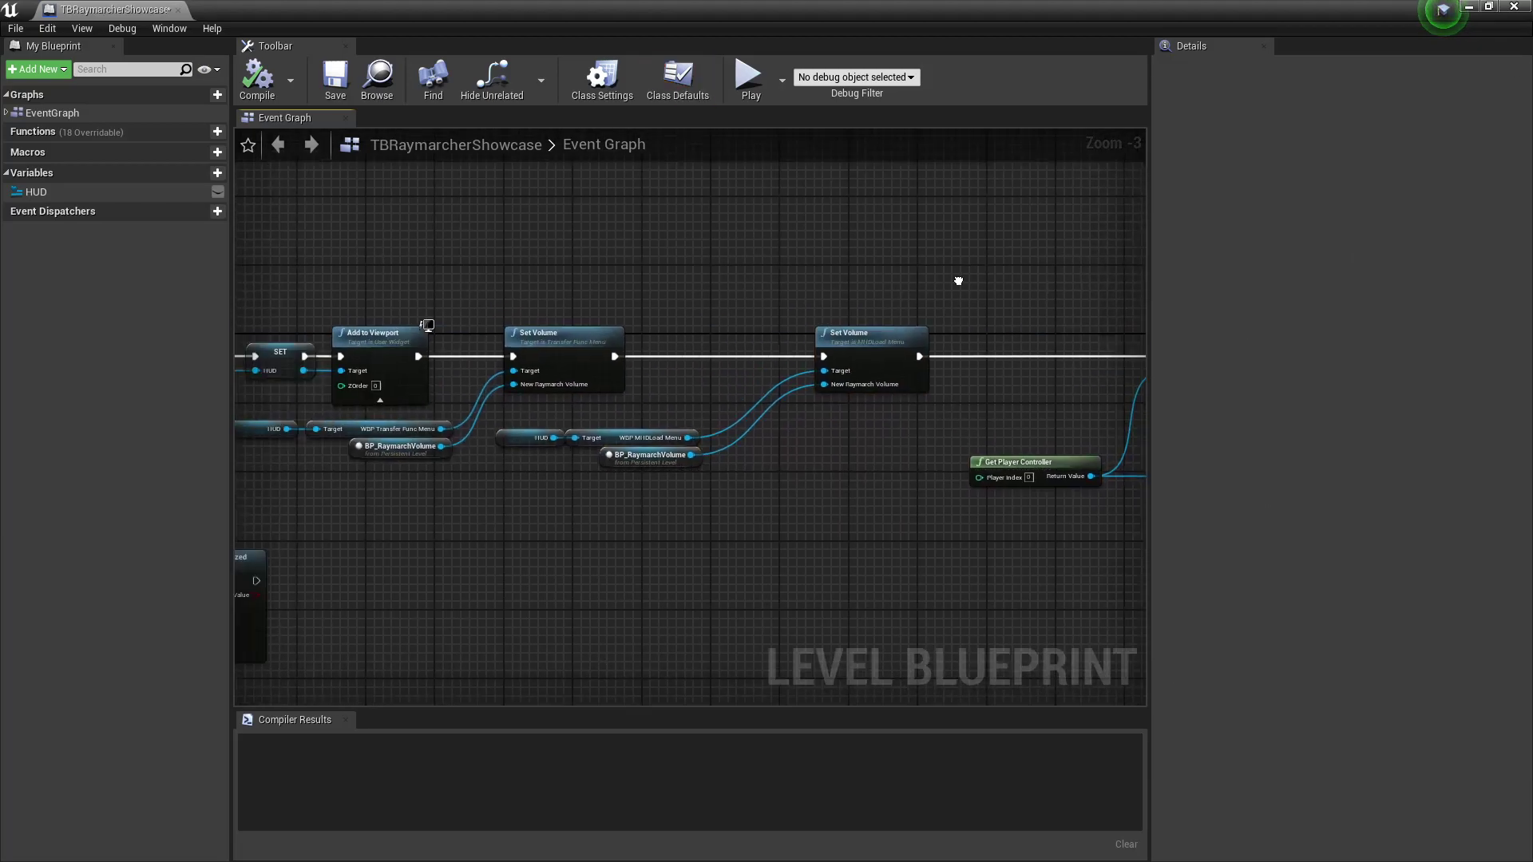
{"action": "scroll", "coordinate": [910, 334], "scroll_direction": "down", "scroll_amount": 2}
{"action": "left_click_drag", "start_coordinate": [916, 415], "coordinate": [552, 294]}
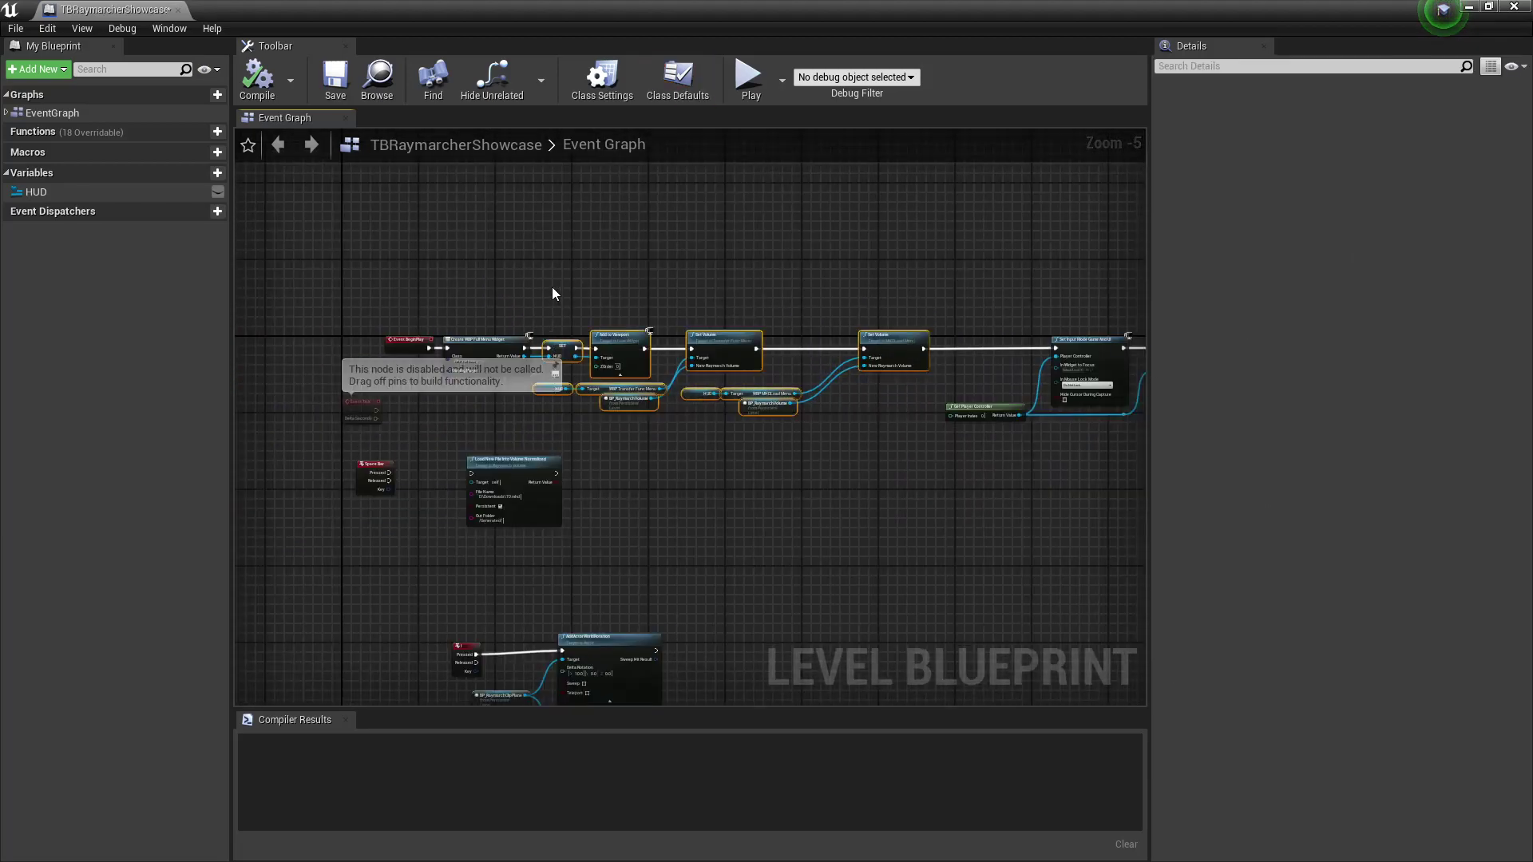
{"action": "left_click", "coordinate": [669, 304]}
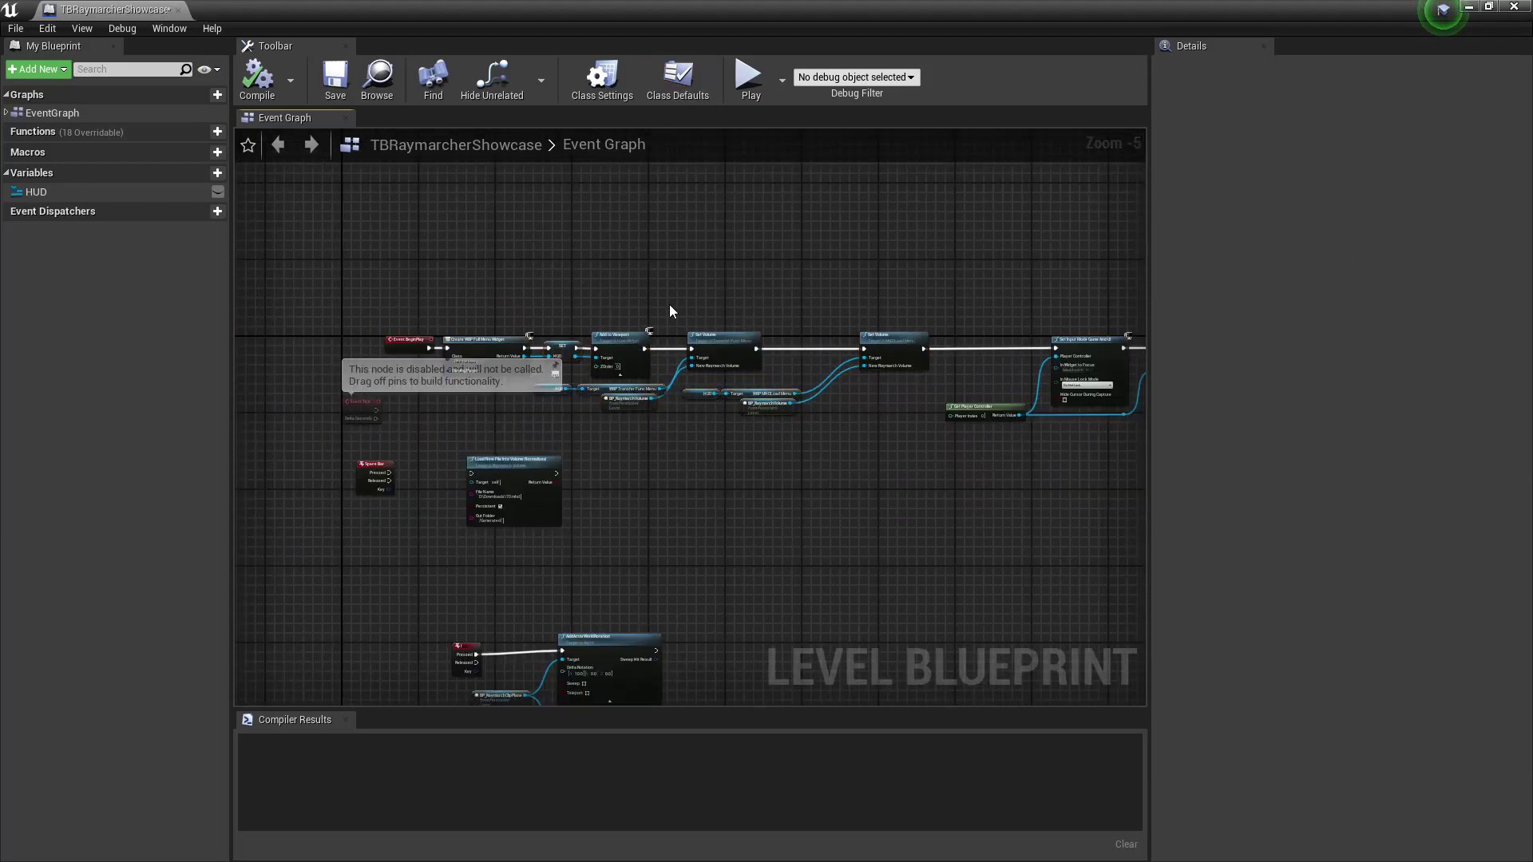
{"action": "right_click_drag", "start_coordinate": [675, 506], "coordinate": [811, 294]}
{"action": "scroll", "coordinate": [857, 372], "scroll_direction": "down", "scroll_amount": 2}
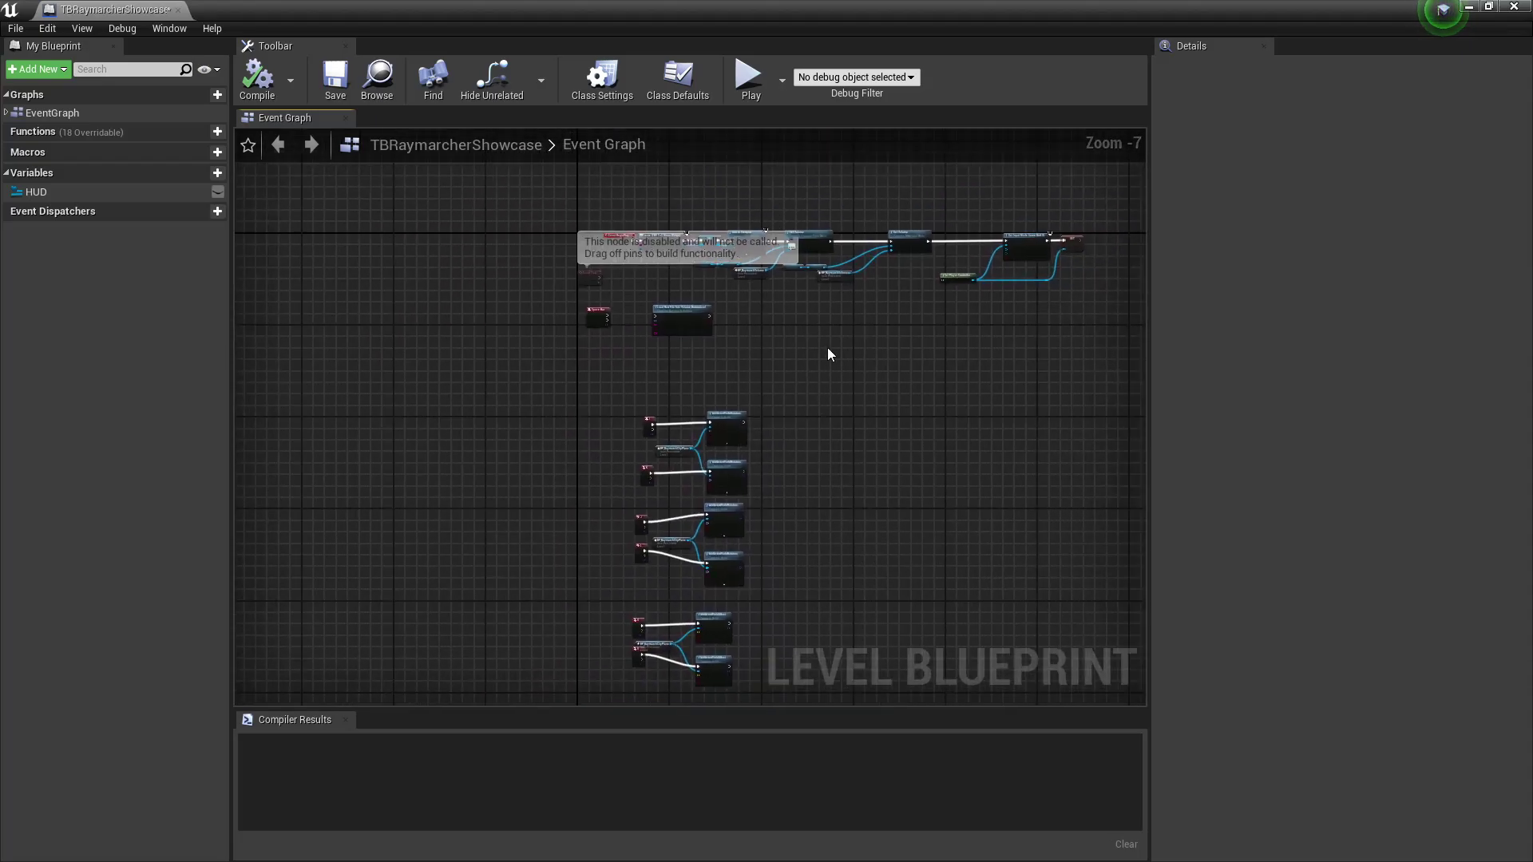
{"action": "left_click", "coordinate": [178, 11]}
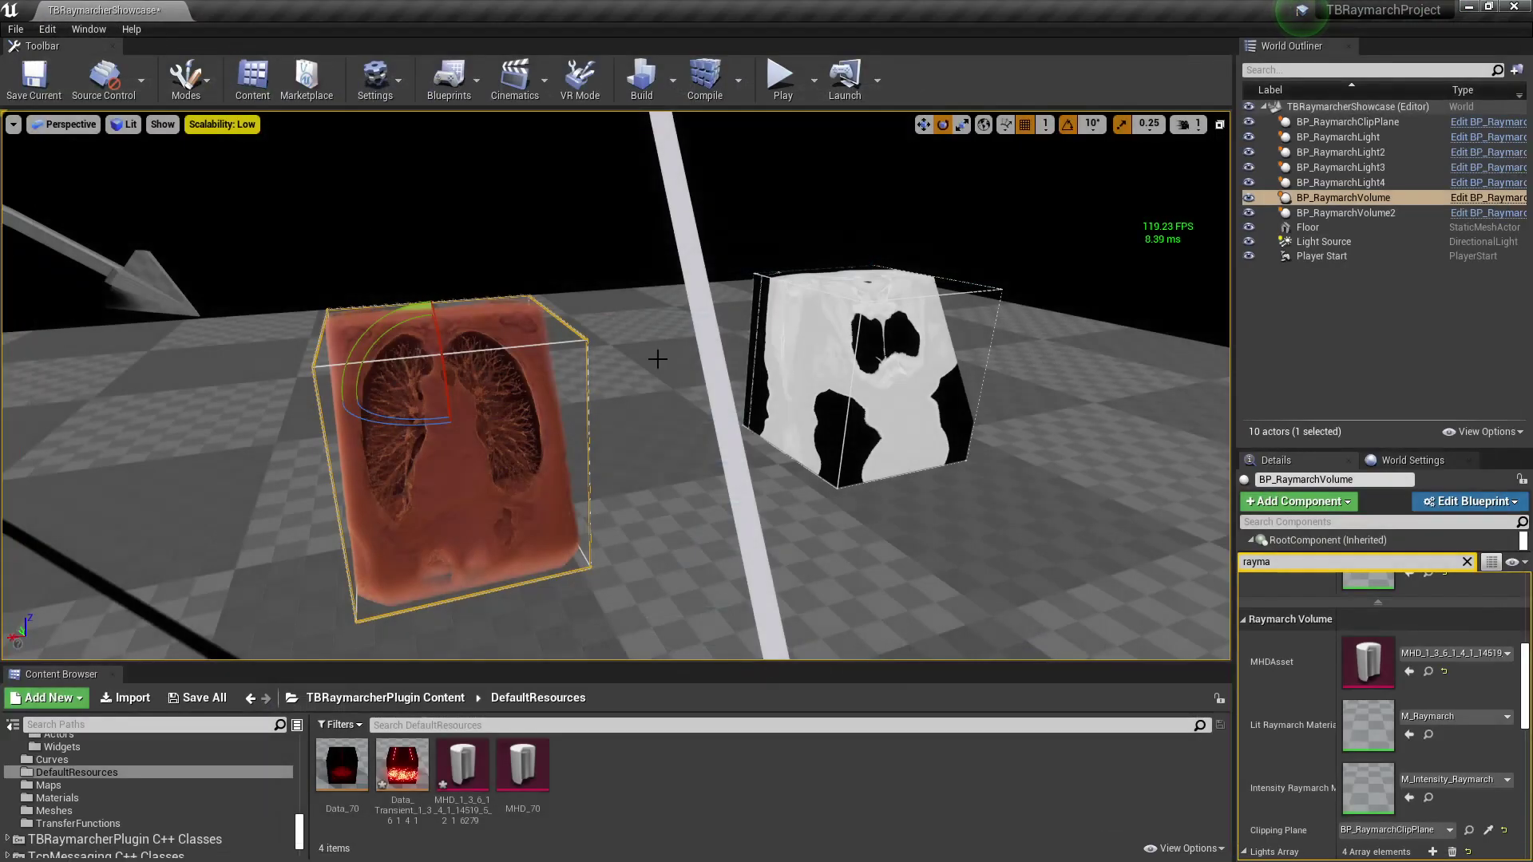
Move BP_RaymarchClipPlane lower and sideways until its origin sits beside the reddish lung volume.
{"action": "left_click", "coordinate": [969, 399]}
{"action": "left_click", "coordinate": [1345, 121]}
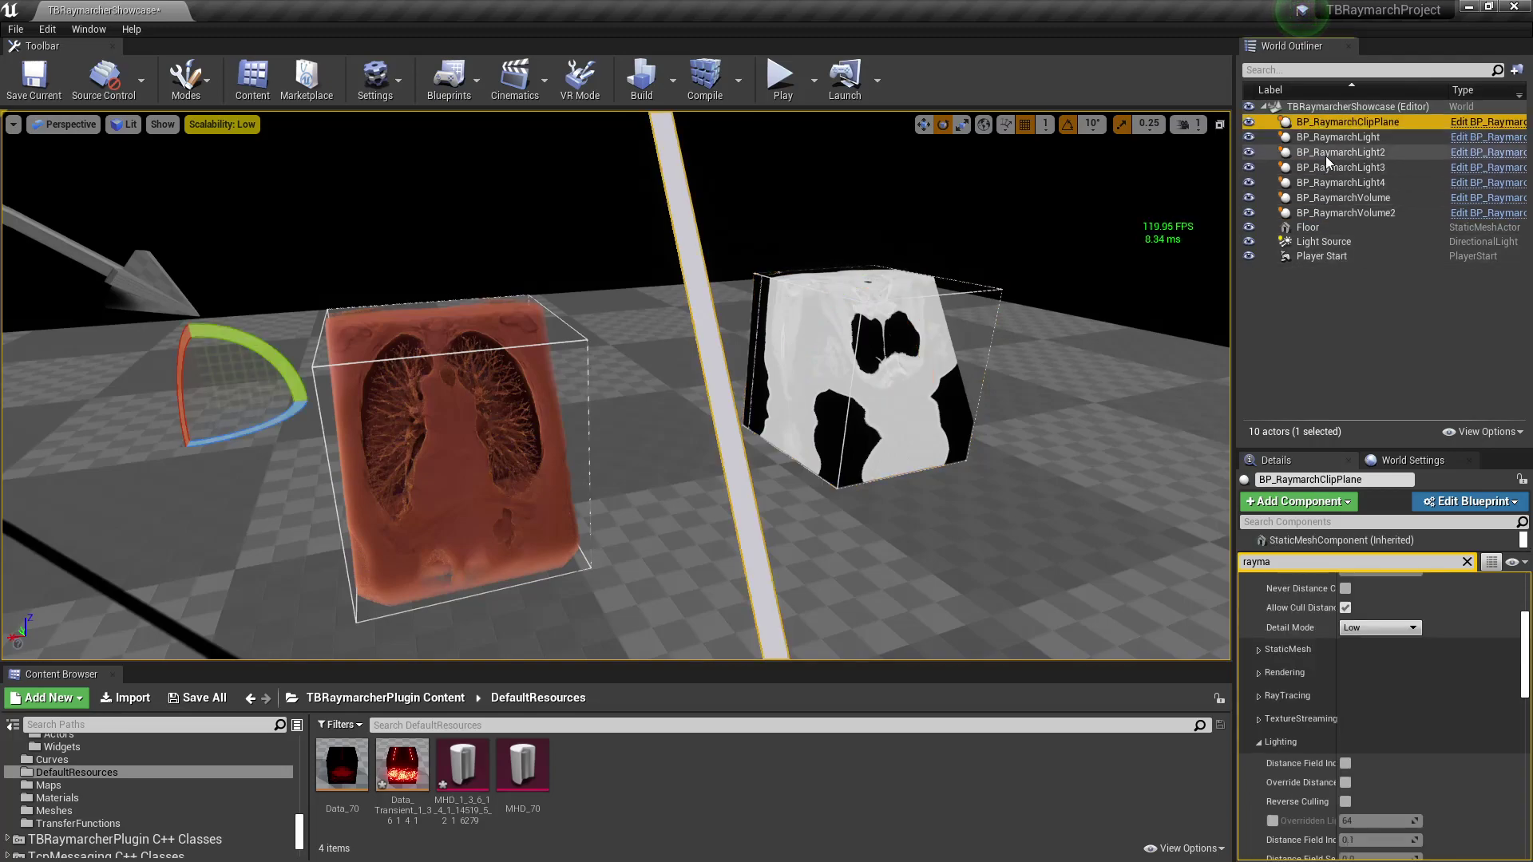
{"action": "right_click_drag", "start_coordinate": [1064, 354], "coordinate": [946, 331]}
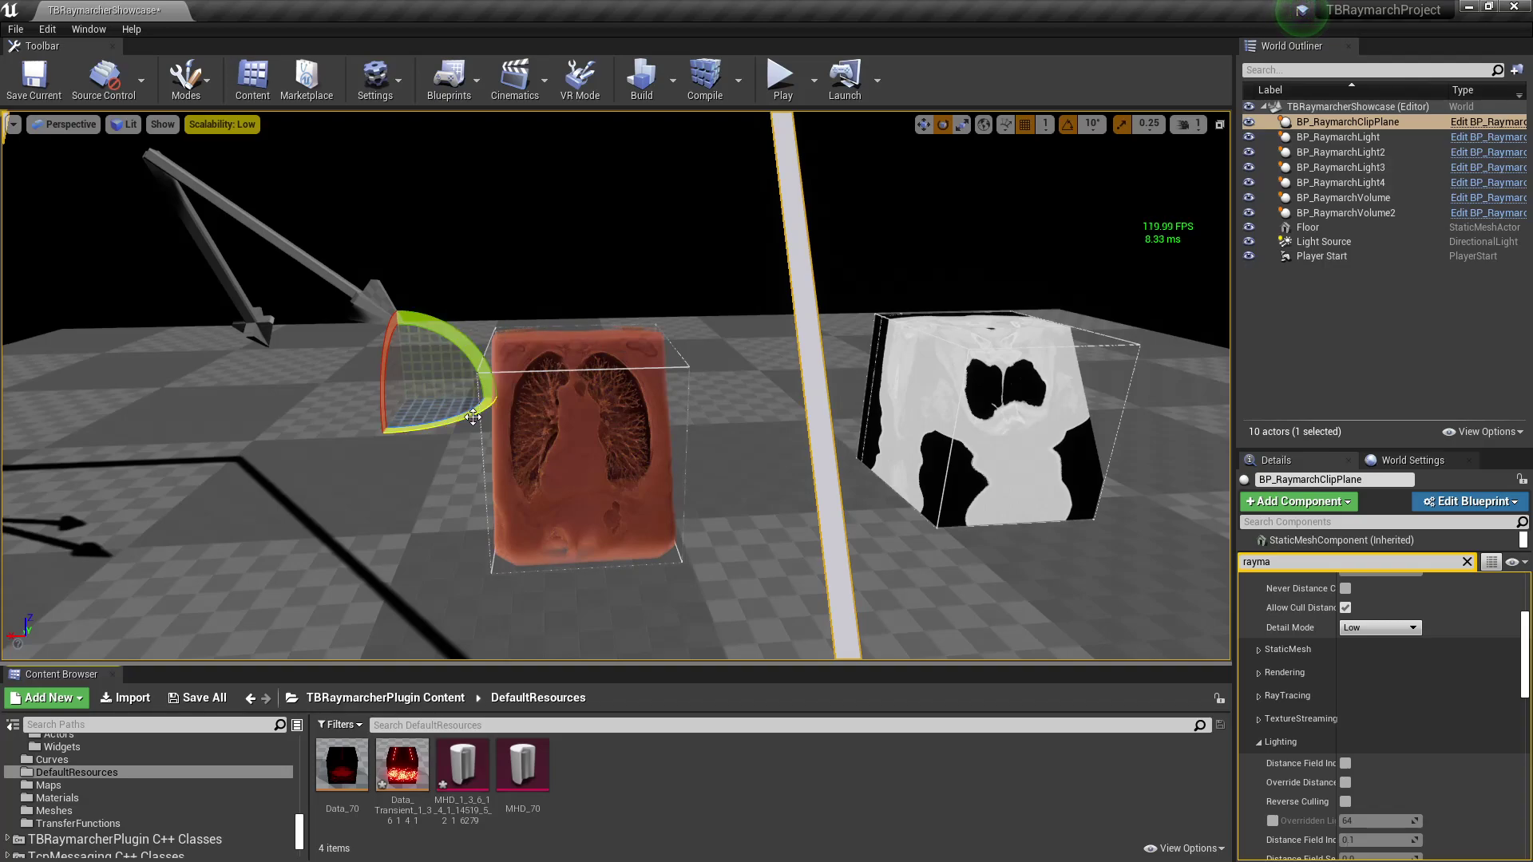
{"action": "mouse_move", "coordinate": [473, 417]}
{"action": "left_mouse_down"}
{"action": "mouse_move", "coordinate": [503, 415]}
{"action": "mouse_move", "coordinate": [473, 417]}
{"action": "left_mouse_up"}
{"action": "key", "text": "w"}
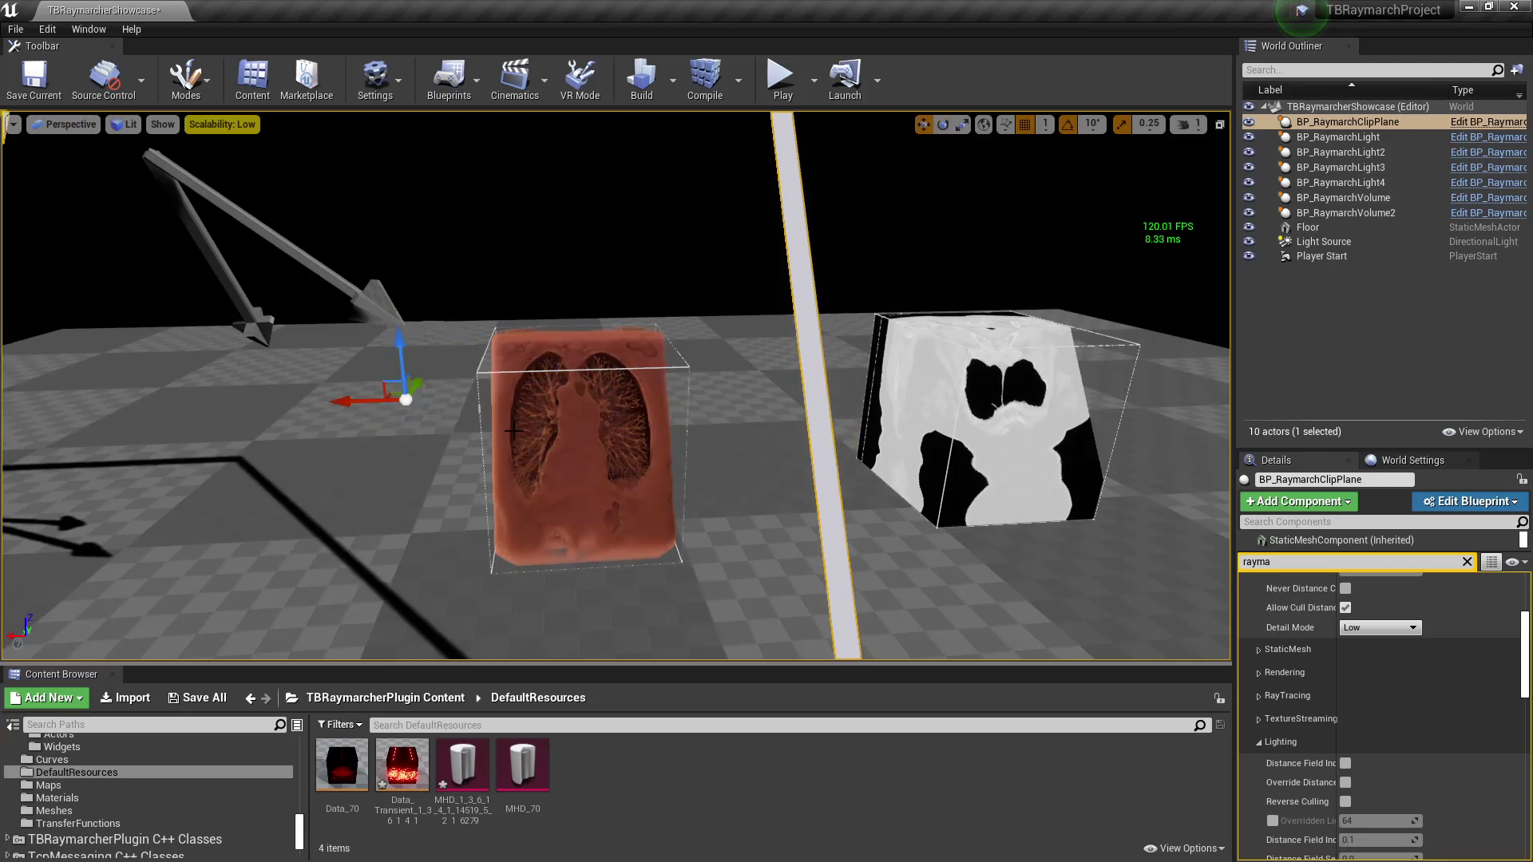
{"action": "left_click_drag", "start_coordinate": [410, 335], "coordinate": [459, 387]}
{"action": "left_click_drag", "start_coordinate": [372, 451], "coordinate": [449, 452]}
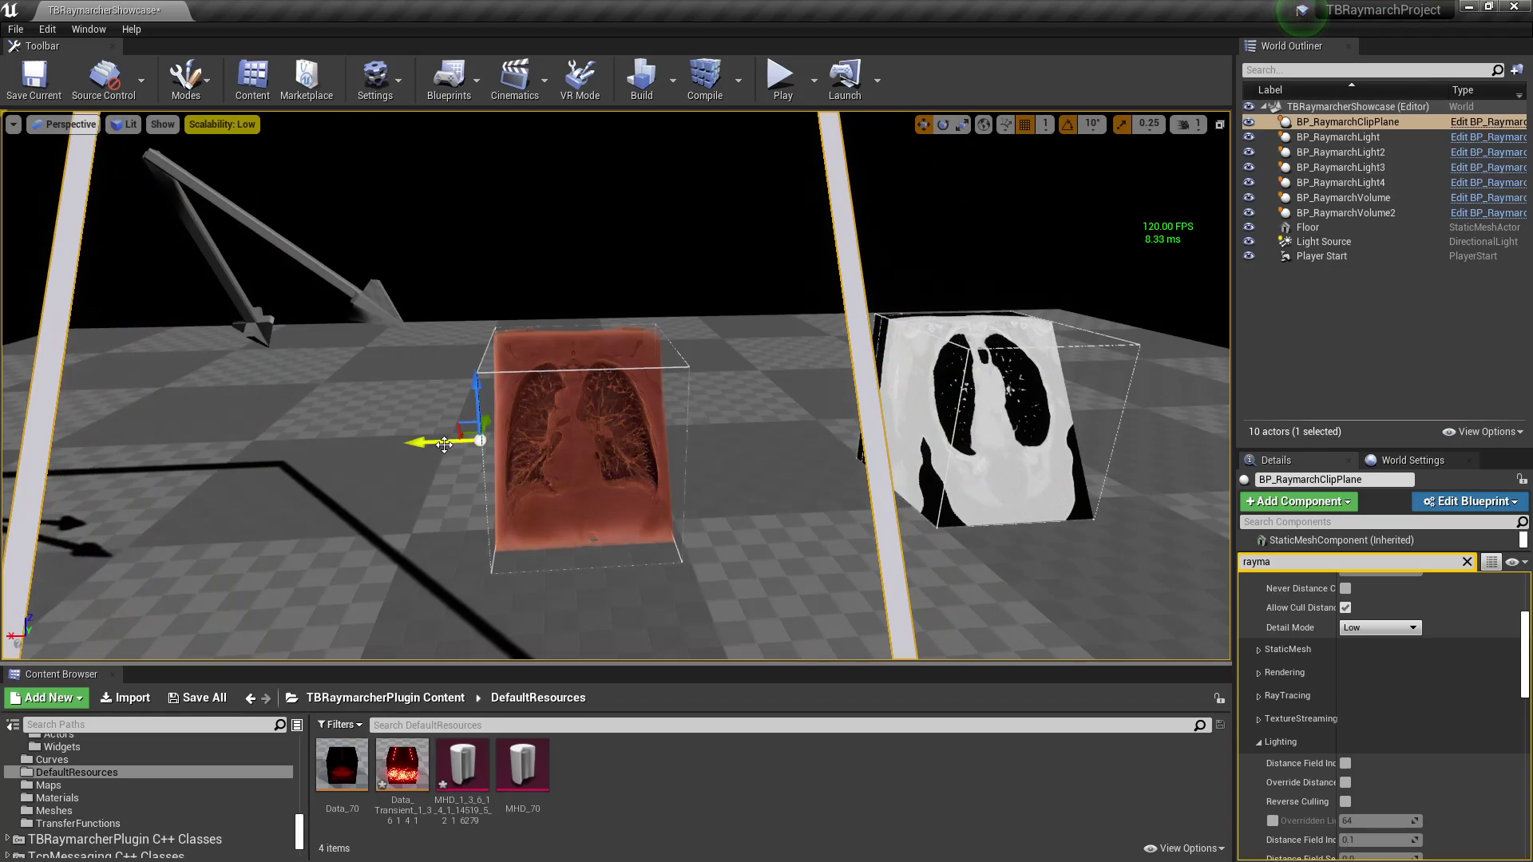
Shift the clip plane back and forth along its red axis, leave it between the two volumes and deselect it.
{"action": "left_click_drag", "start_coordinate": [445, 445], "coordinate": [433, 445]}
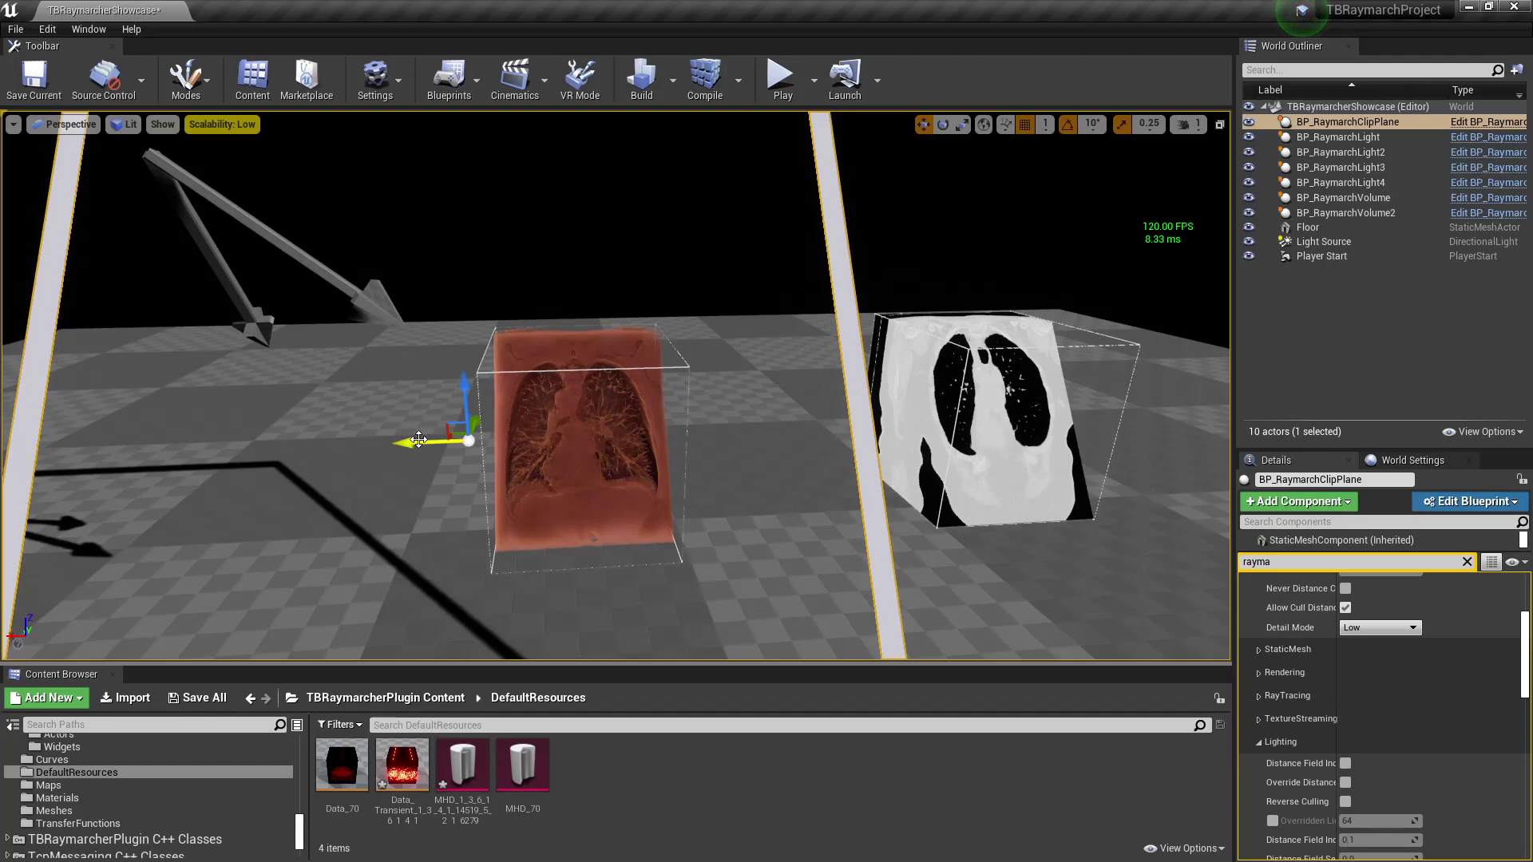
{"action": "left_click_drag", "start_coordinate": [415, 442], "coordinate": [421, 443]}
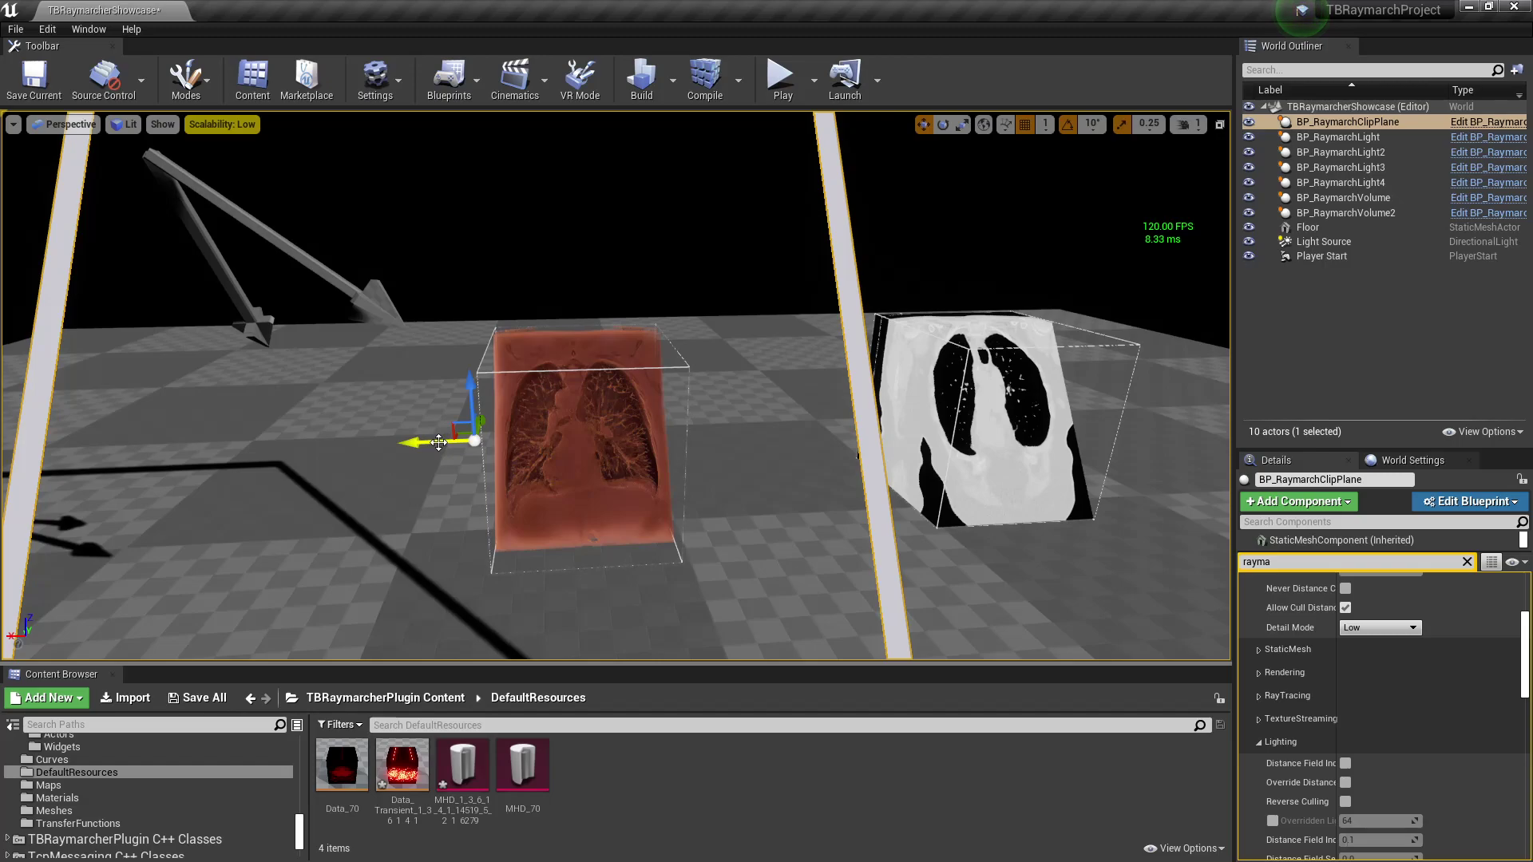
{"action": "left_click_drag", "start_coordinate": [438, 442], "coordinate": [831, 408]}
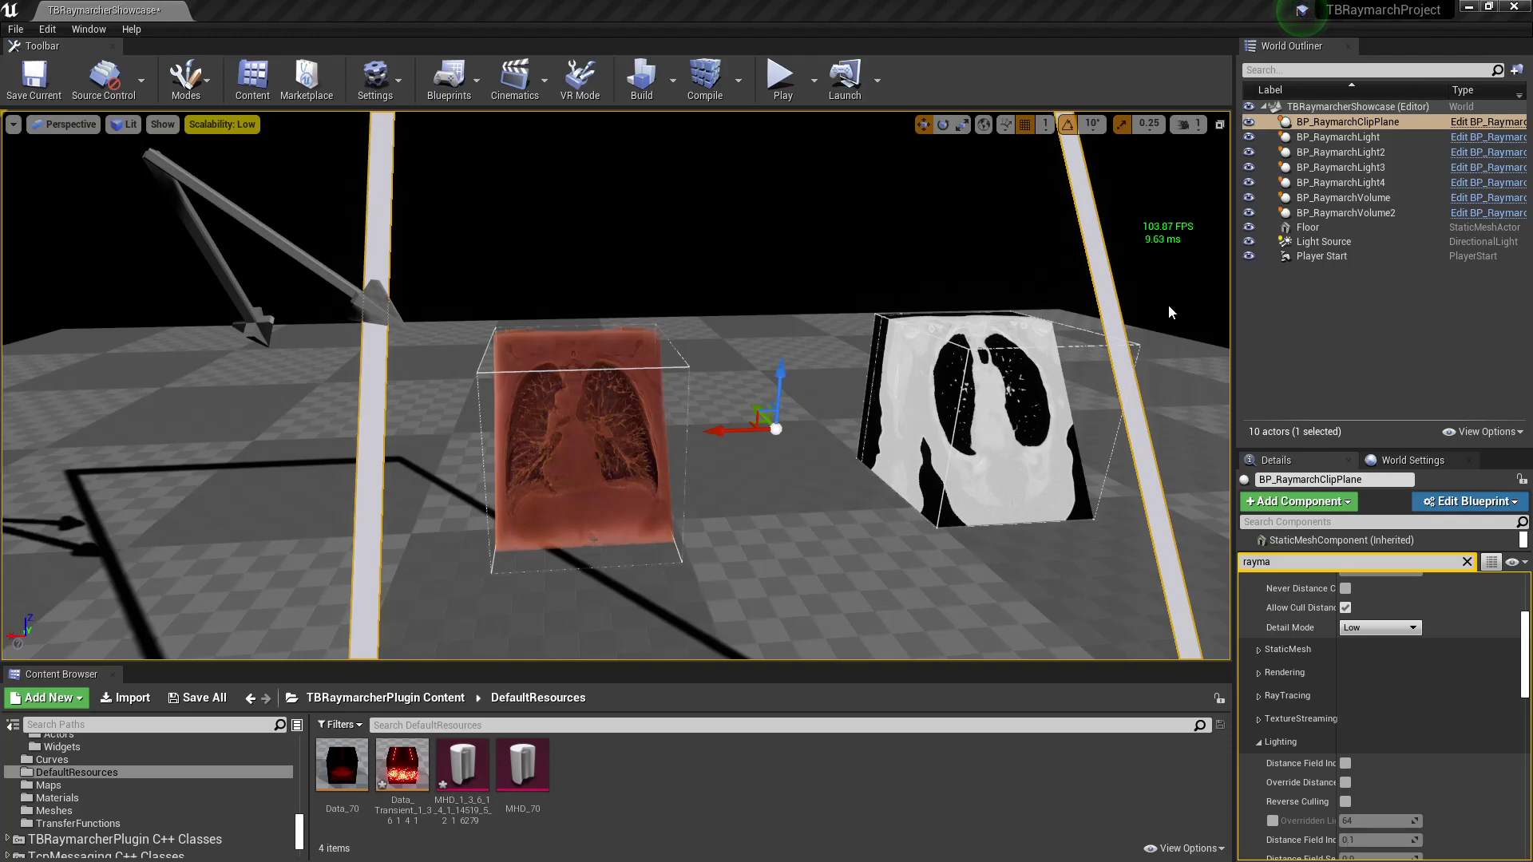
{"action": "left_click", "coordinate": [1188, 353]}
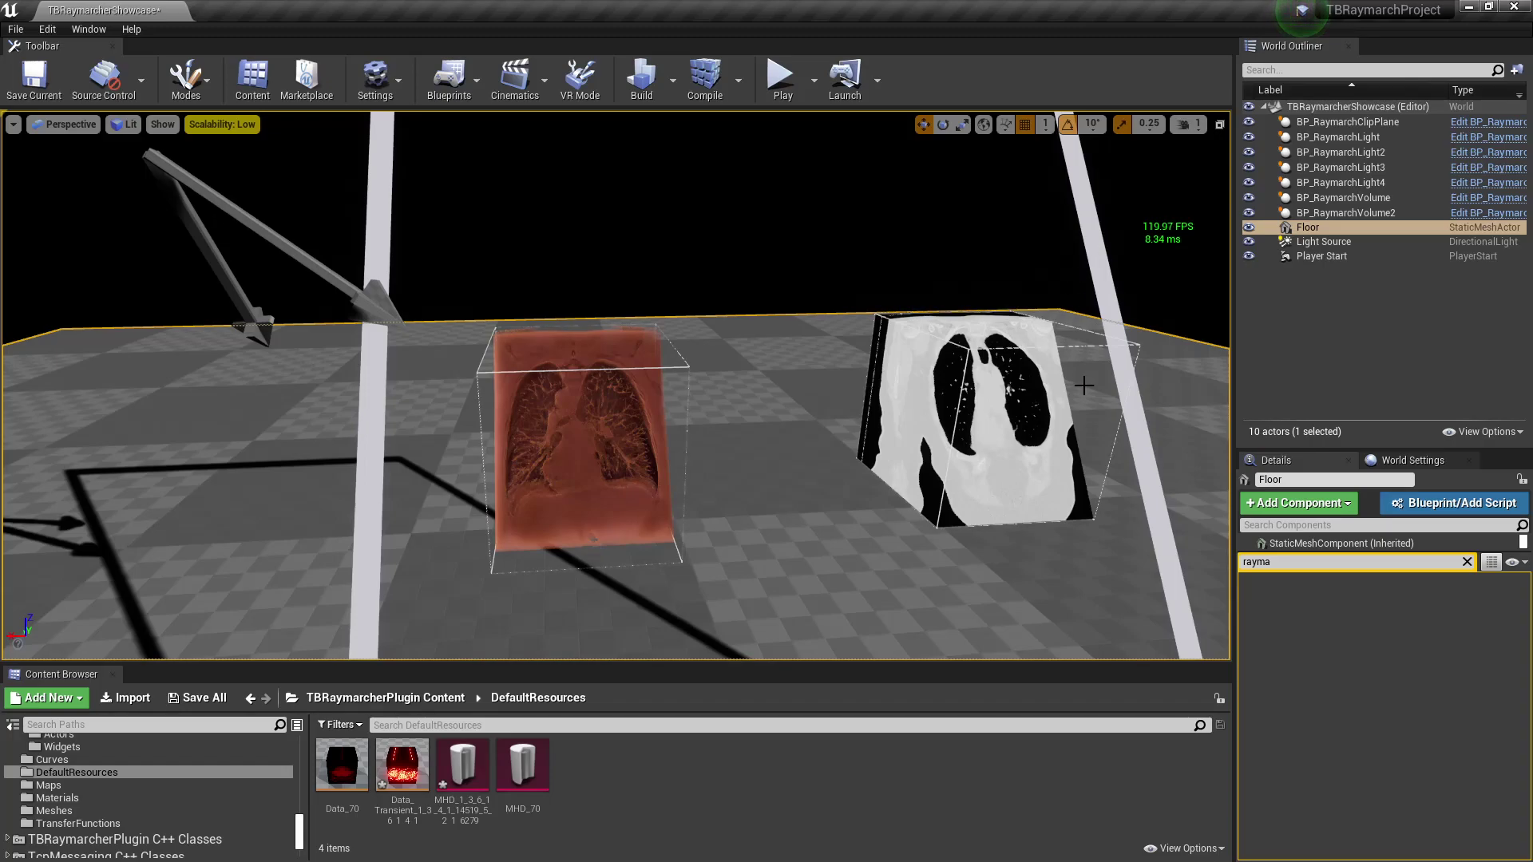
Look at the available play modes and close the list without choosing another mode.
{"action": "left_click", "coordinate": [812, 86]}
{"action": "left_click", "coordinate": [812, 87]}
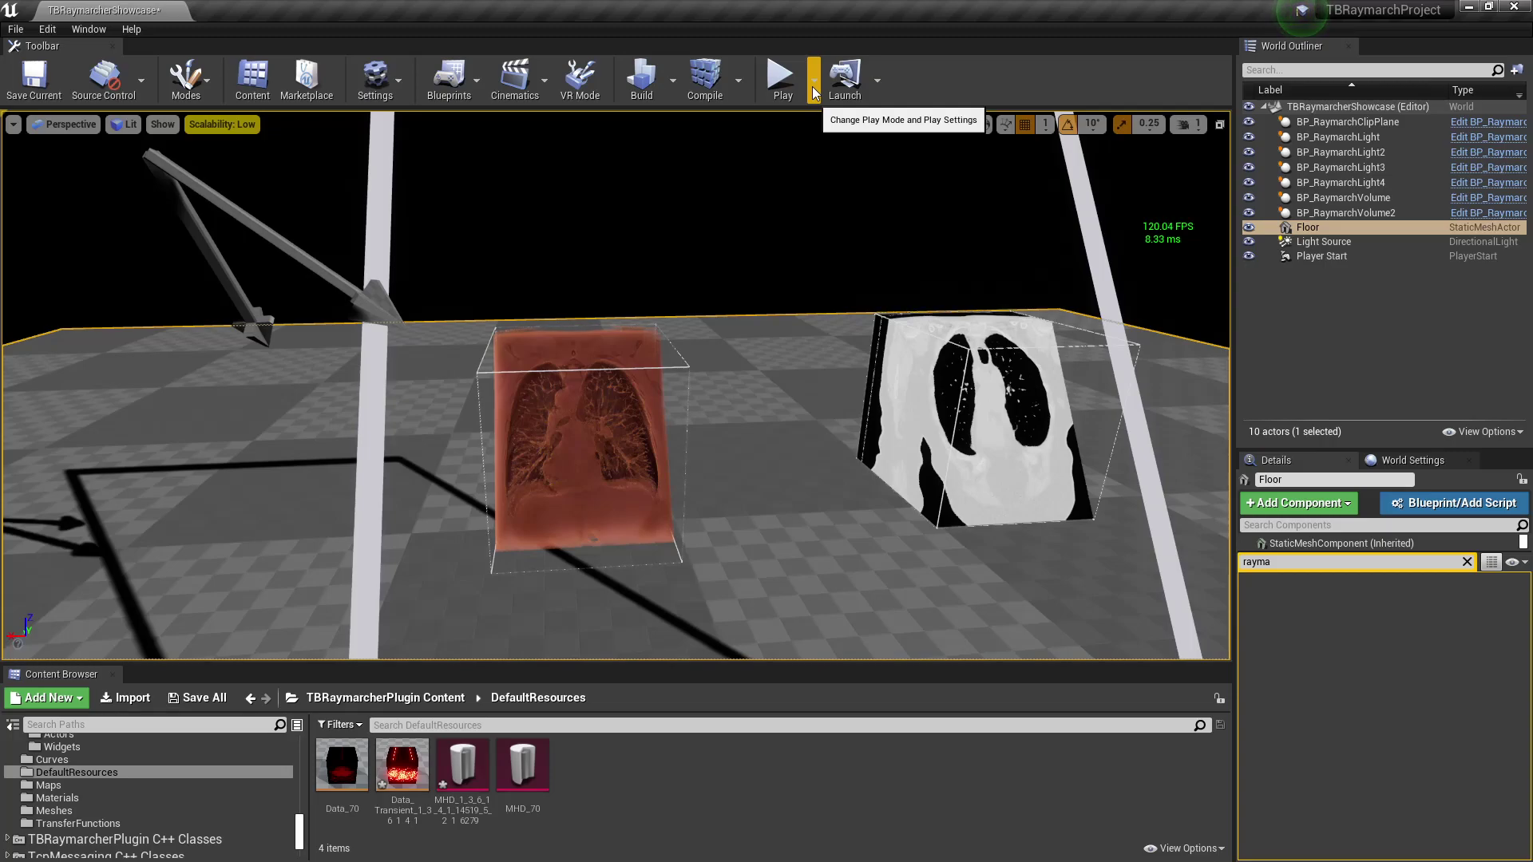
{"action": "left_click", "coordinate": [812, 86]}
{"action": "left_click", "coordinate": [812, 86]}
{"action": "left_click", "coordinate": [812, 86]}
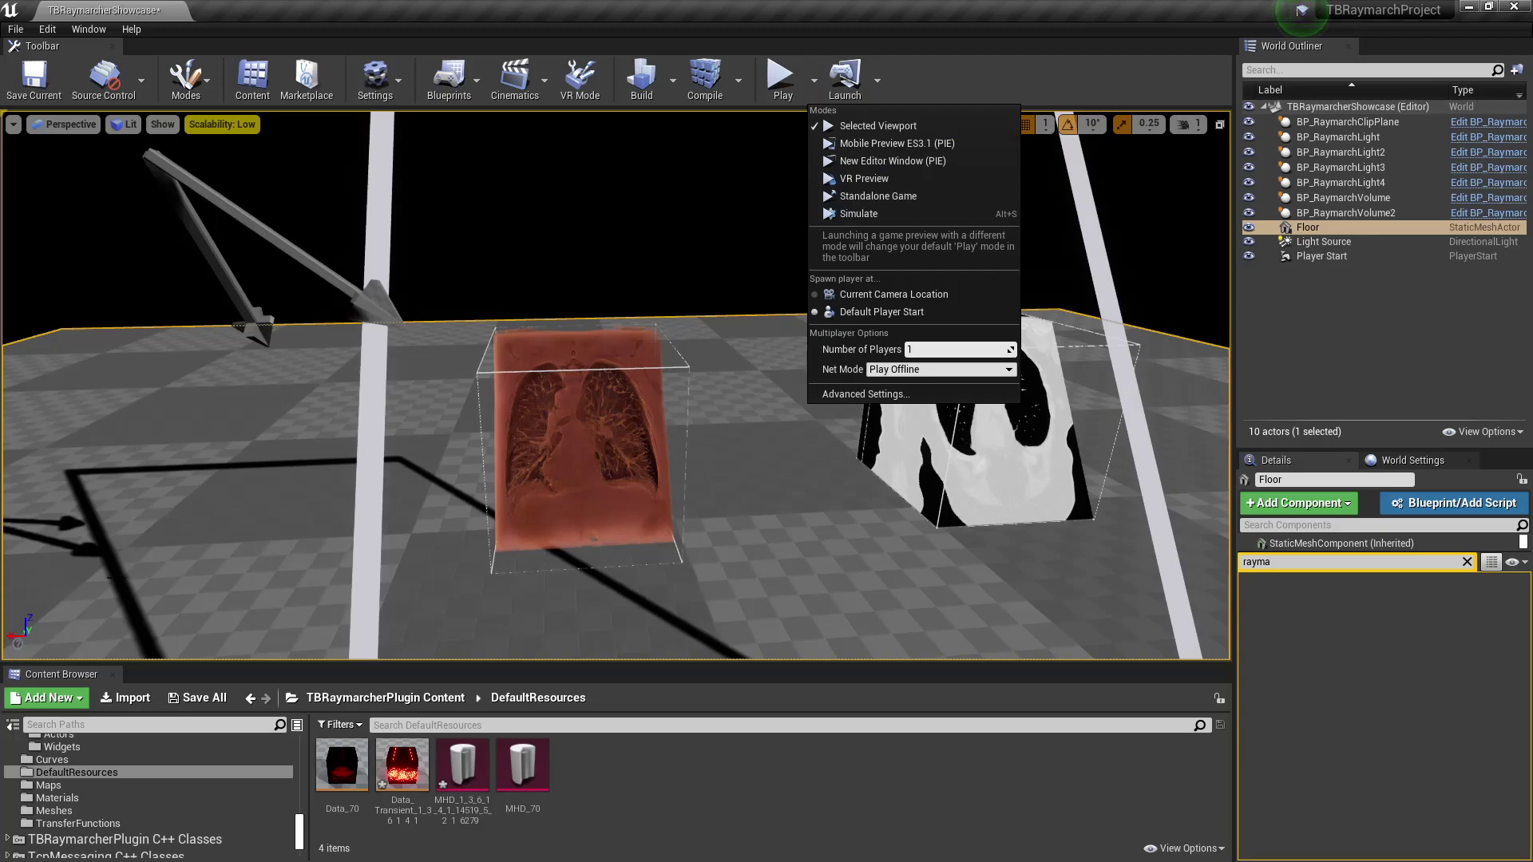
{"action": "key", "text": "Escape"}
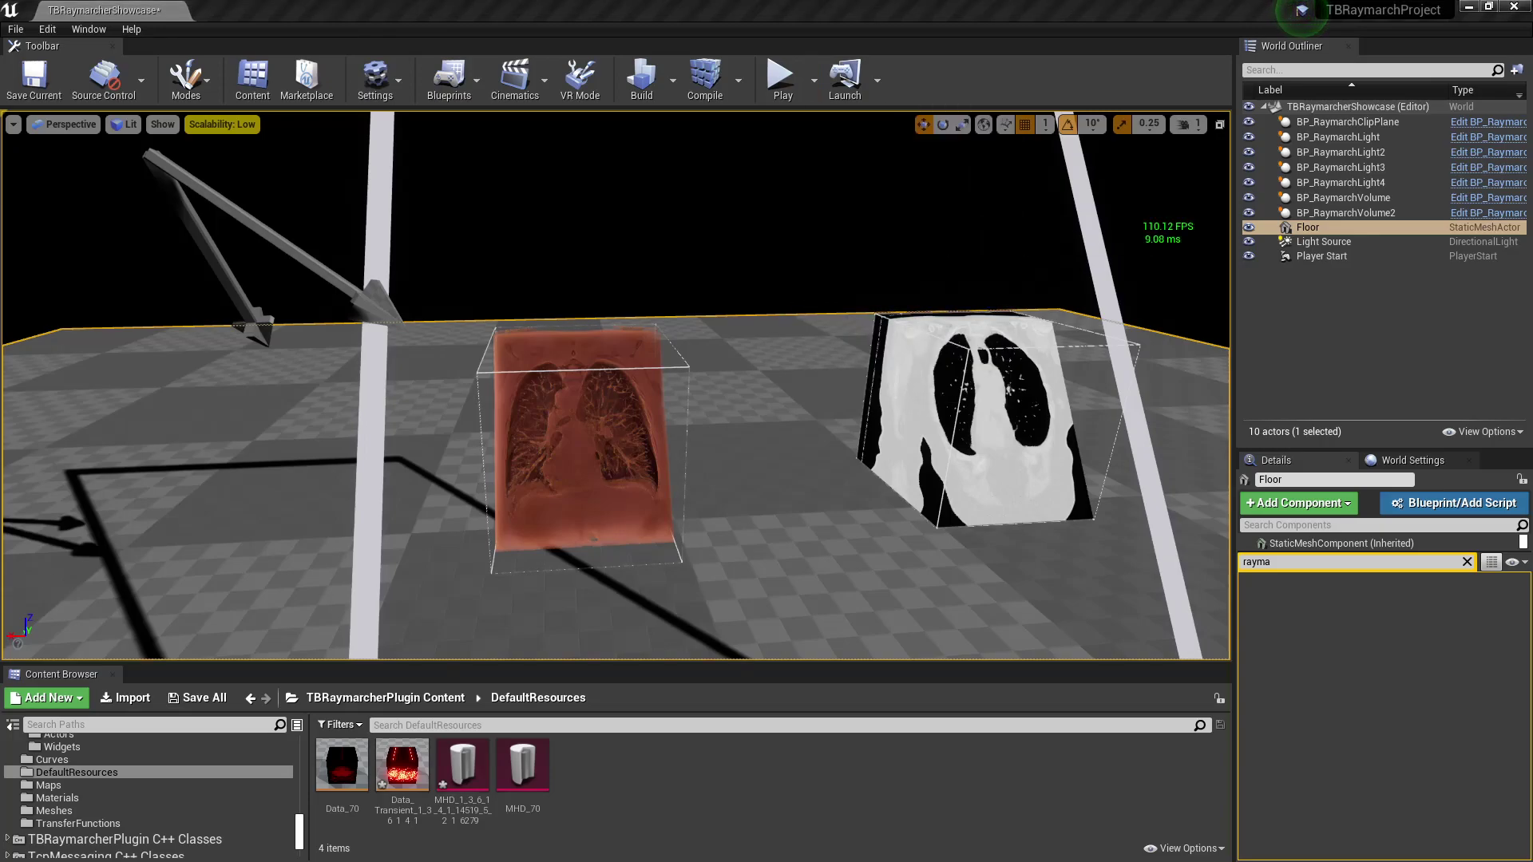